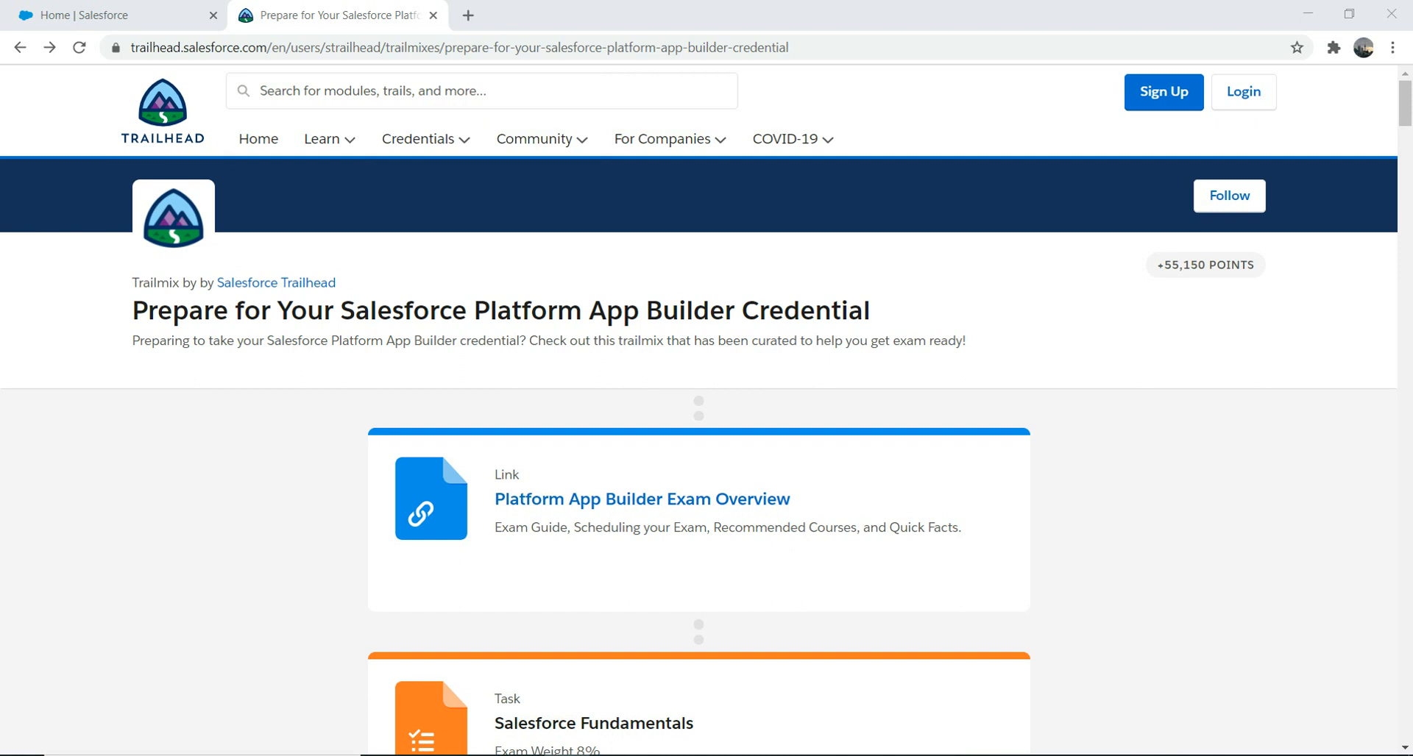
Step: Browse the App Builder trailmix, then switch to the Salesforce Setup Home tab
{"action": "scroll", "coordinate": [699, 412], "scroll_direction": "down", "scroll_amount": 8}
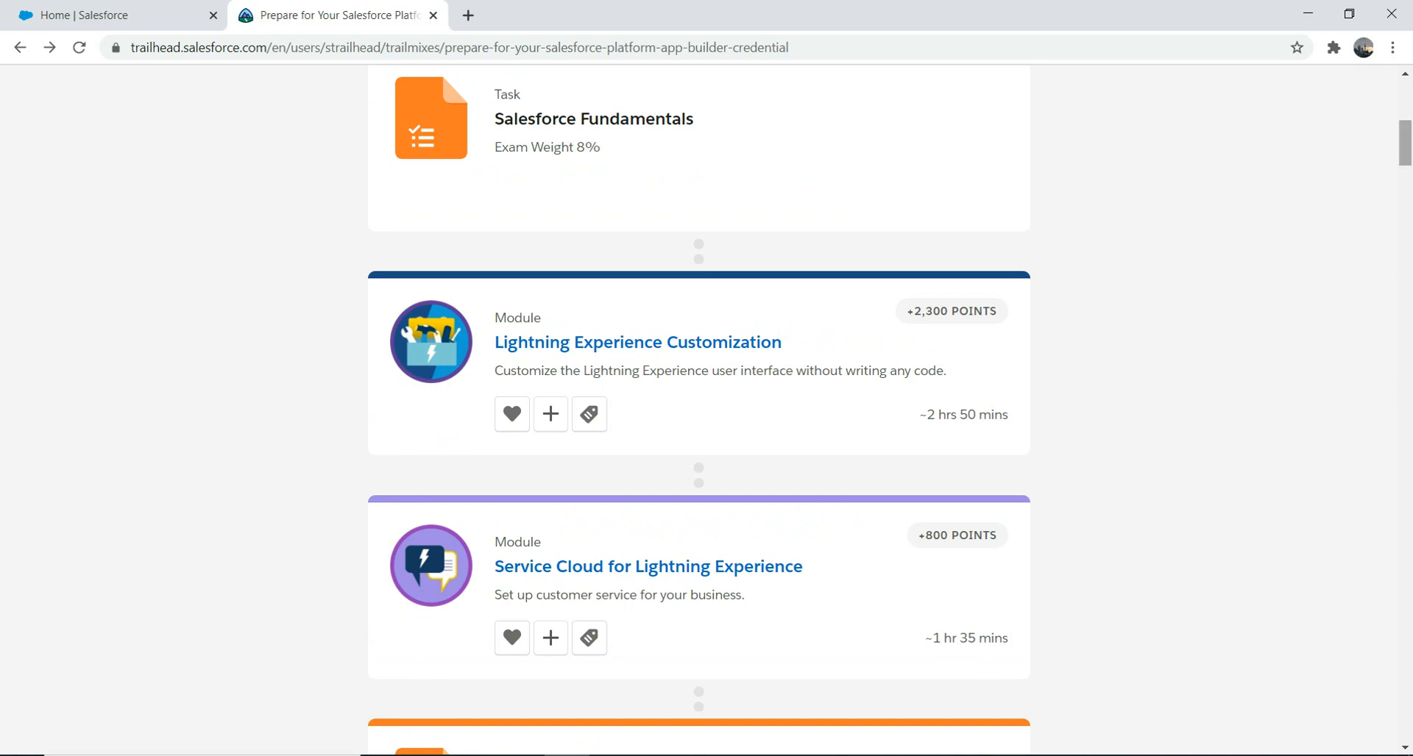
{"action": "scroll", "coordinate": [699, 412], "scroll_direction": "up", "scroll_amount": 4}
{"action": "scroll", "coordinate": [699, 412], "scroll_direction": "up", "scroll_amount": 4}
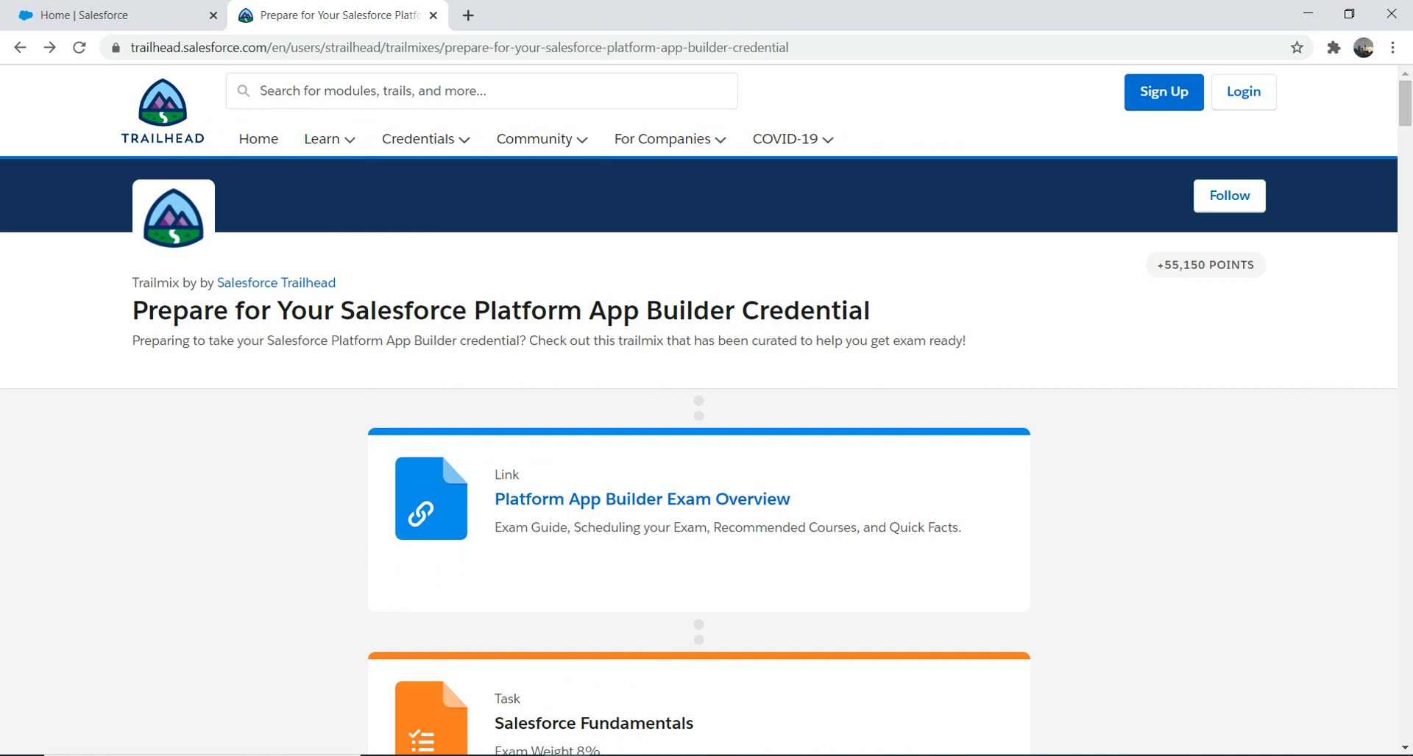
{"action": "scroll", "coordinate": [699, 412], "scroll_direction": "down", "scroll_amount": 7}
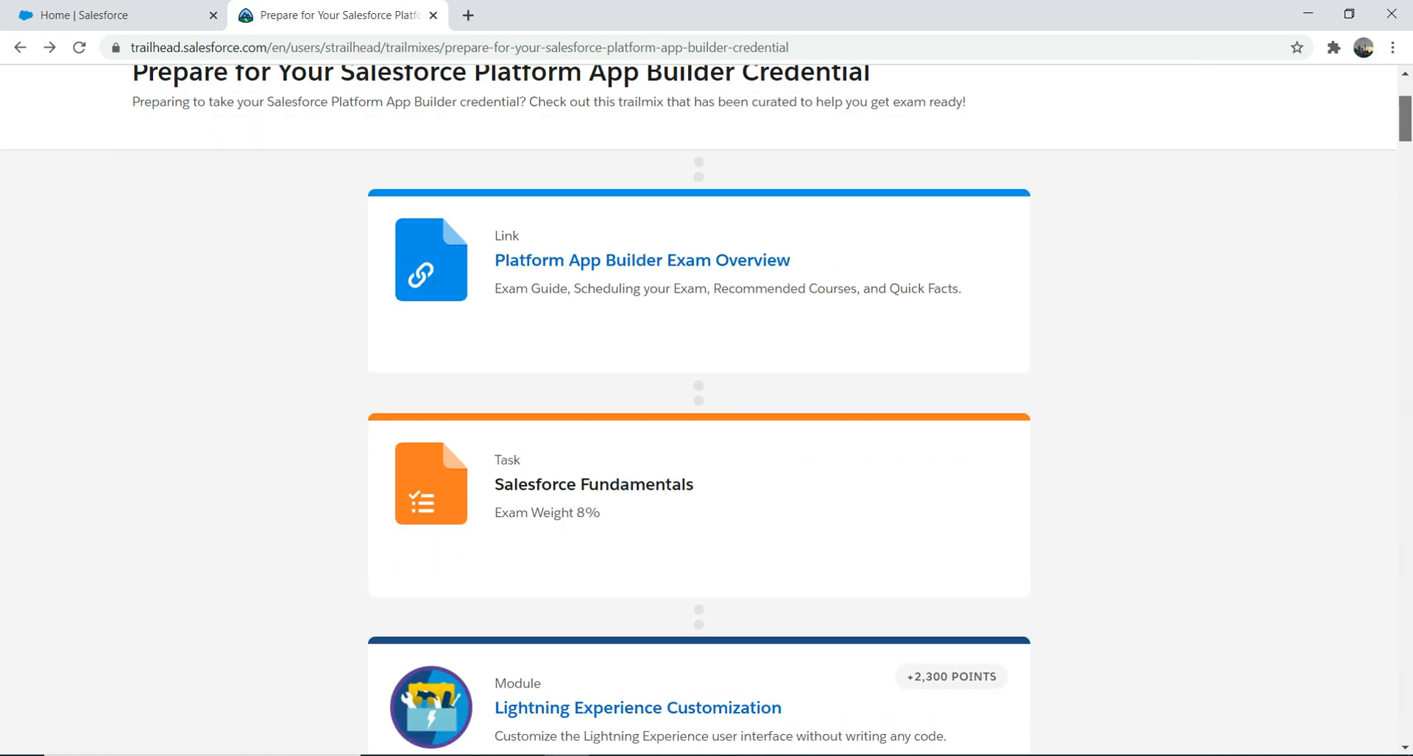
{"action": "scroll", "coordinate": [699, 412], "scroll_direction": "up", "scroll_amount": 3}
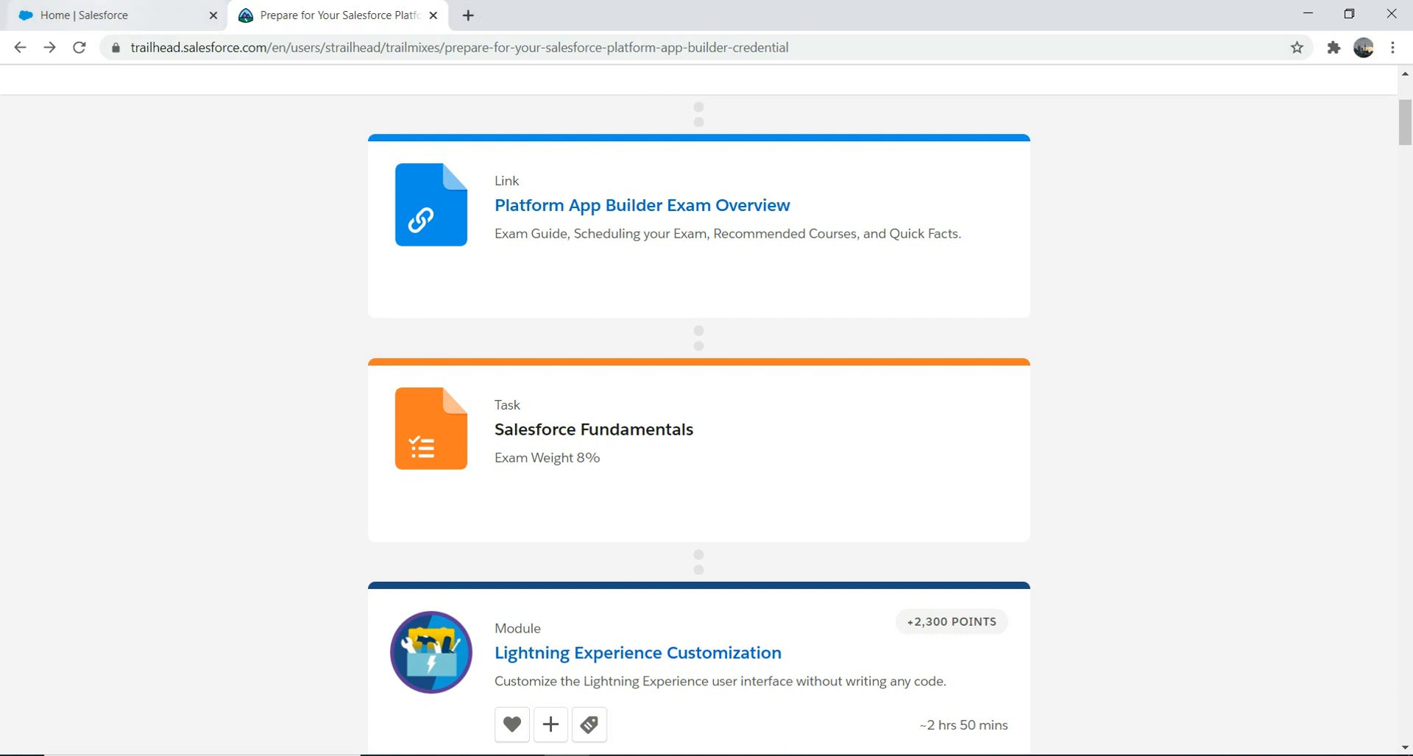
{"action": "left_click", "coordinate": [99, 16]}
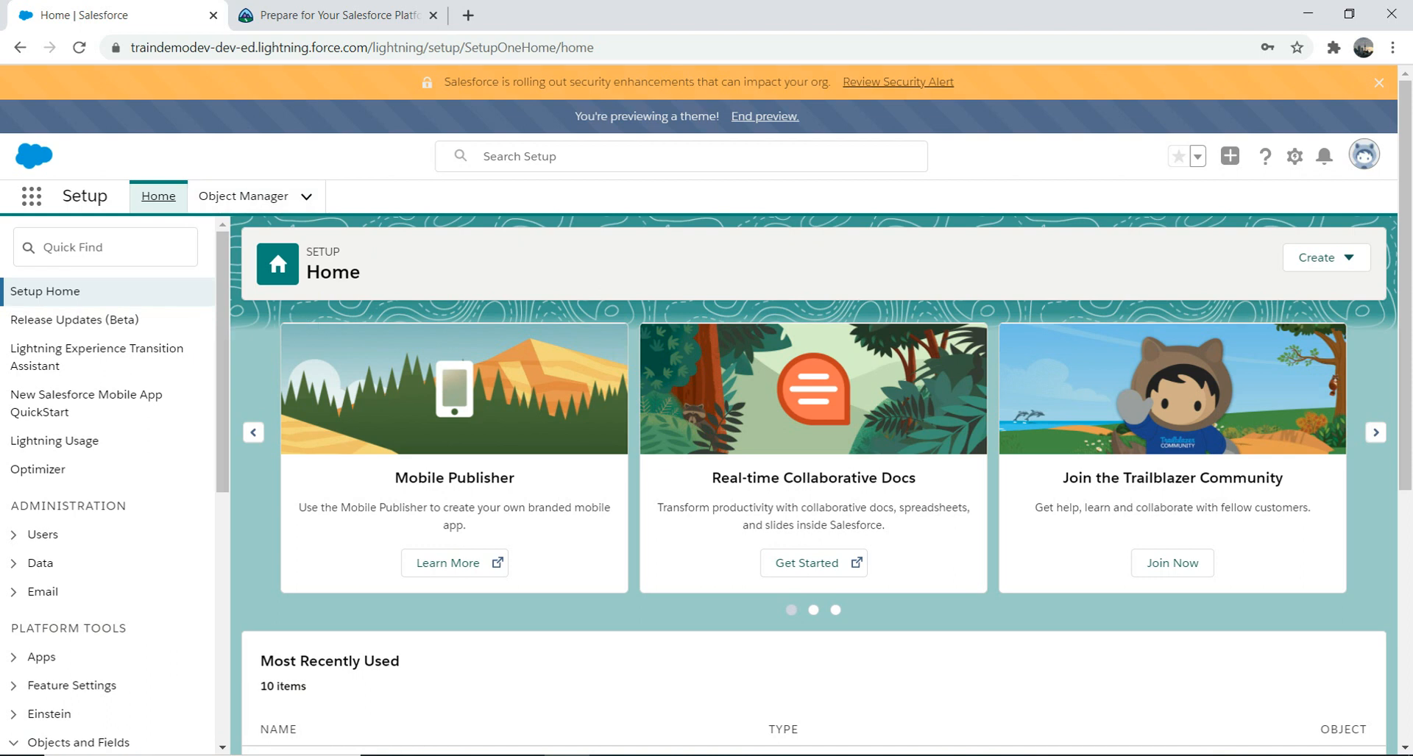
Step: Open the Lightning Experience Customization module and open its Set Up Your Org unit in a new tab
{"action": "left_click", "coordinate": [338, 14]}
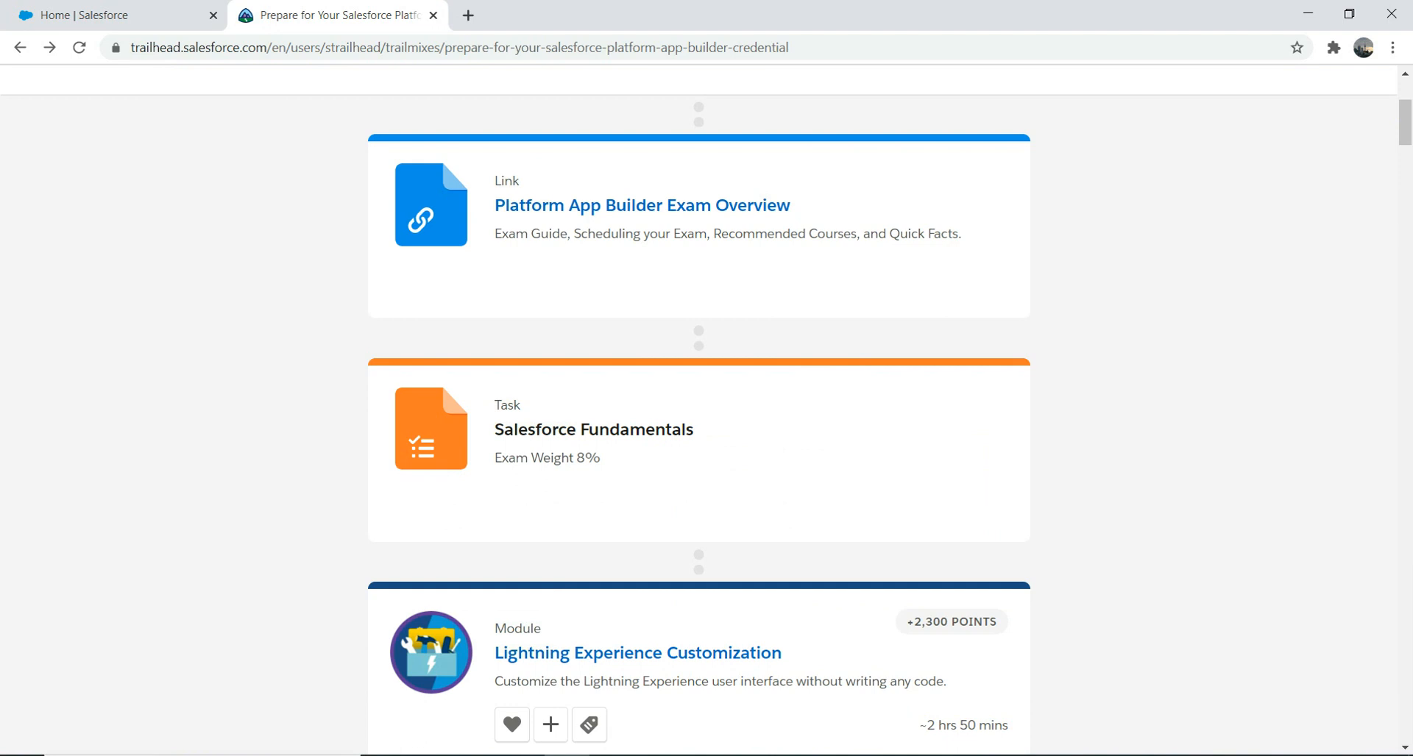
{"action": "left_click_drag", "start_coordinate": [1406, 122], "coordinate": [1405, 150]}
{"action": "left_click", "coordinate": [638, 225]}
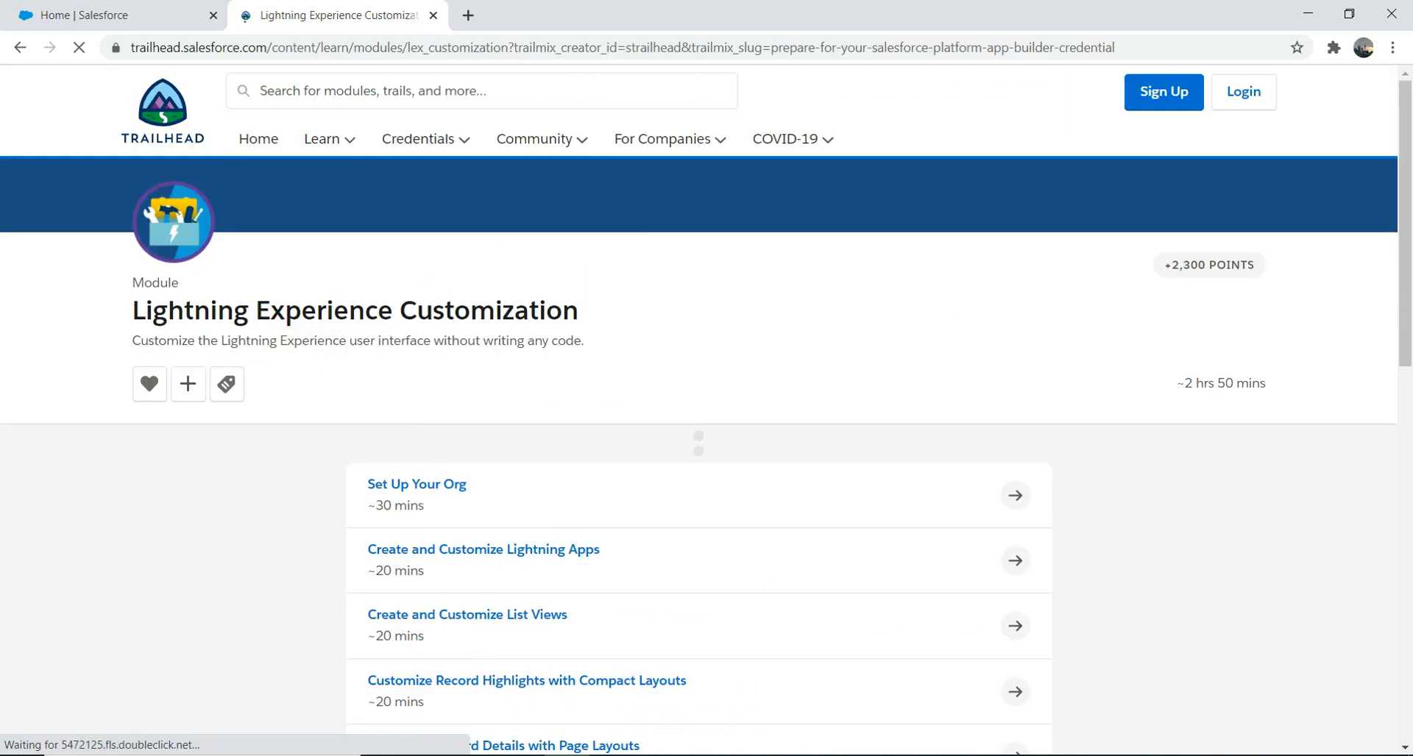
{"action": "right_click", "coordinate": [417, 485]}
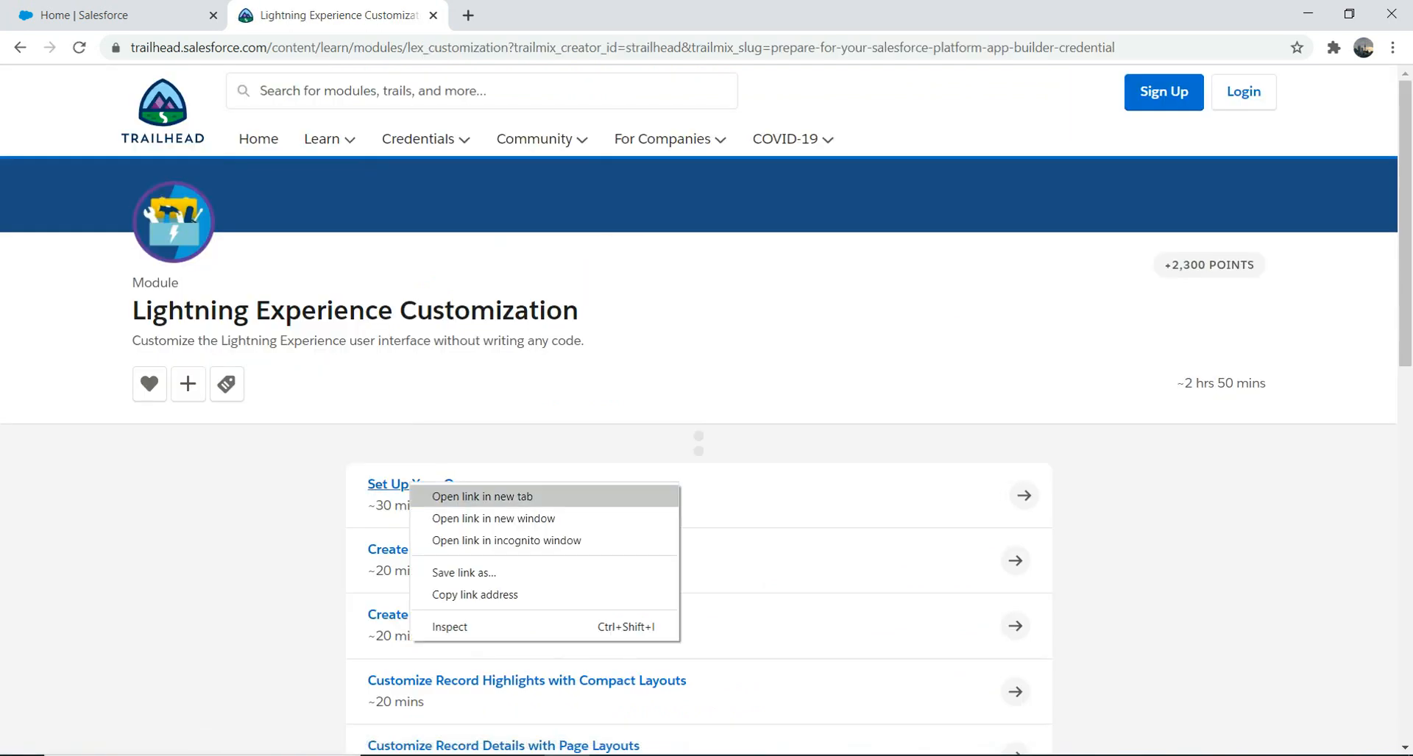
{"action": "left_click", "coordinate": [456, 494]}
Step: Read through the Set Up Your Org unit, then return to Salesforce Setup Home
{"action": "left_click", "coordinate": [574, 15]}
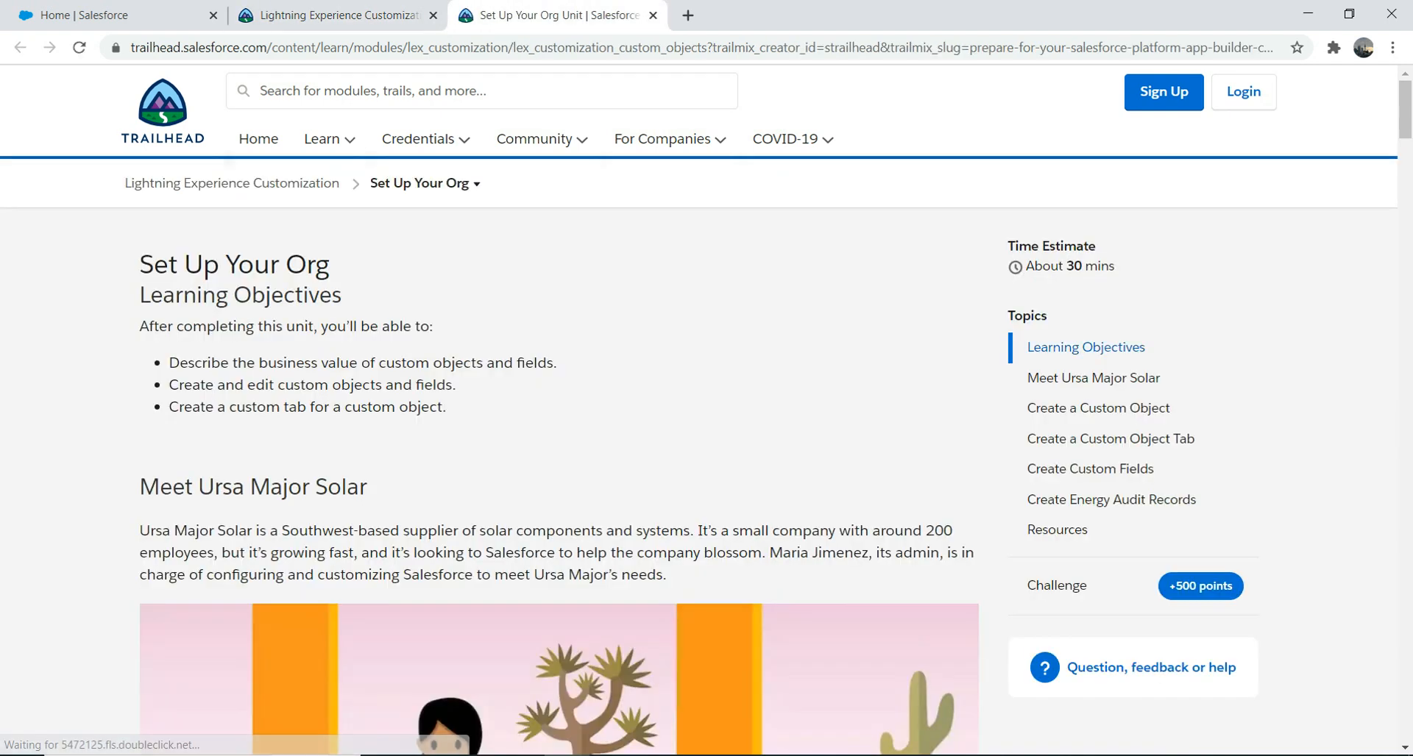
{"action": "scroll", "coordinate": [559, 442], "scroll_direction": "down", "scroll_amount": 10}
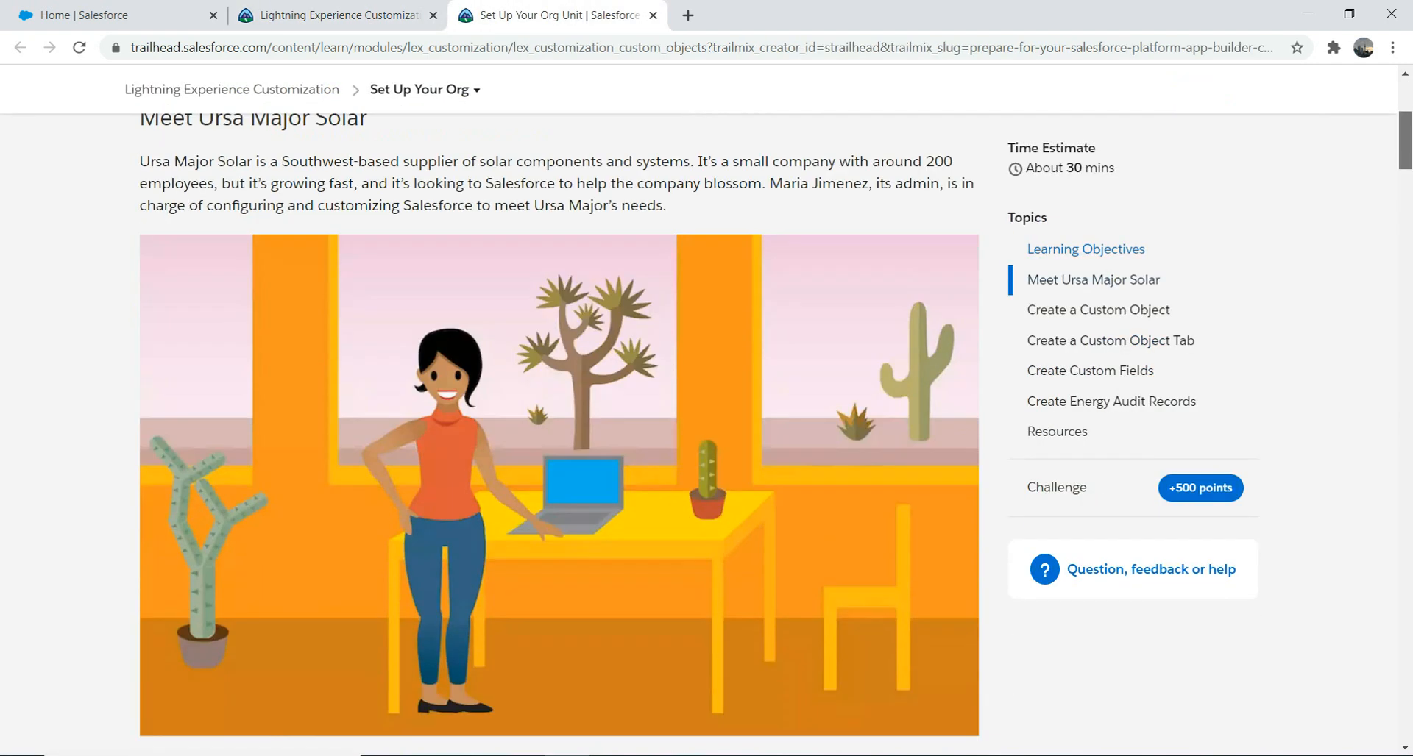
{"action": "scroll", "coordinate": [559, 434], "scroll_direction": "down", "scroll_amount": 15}
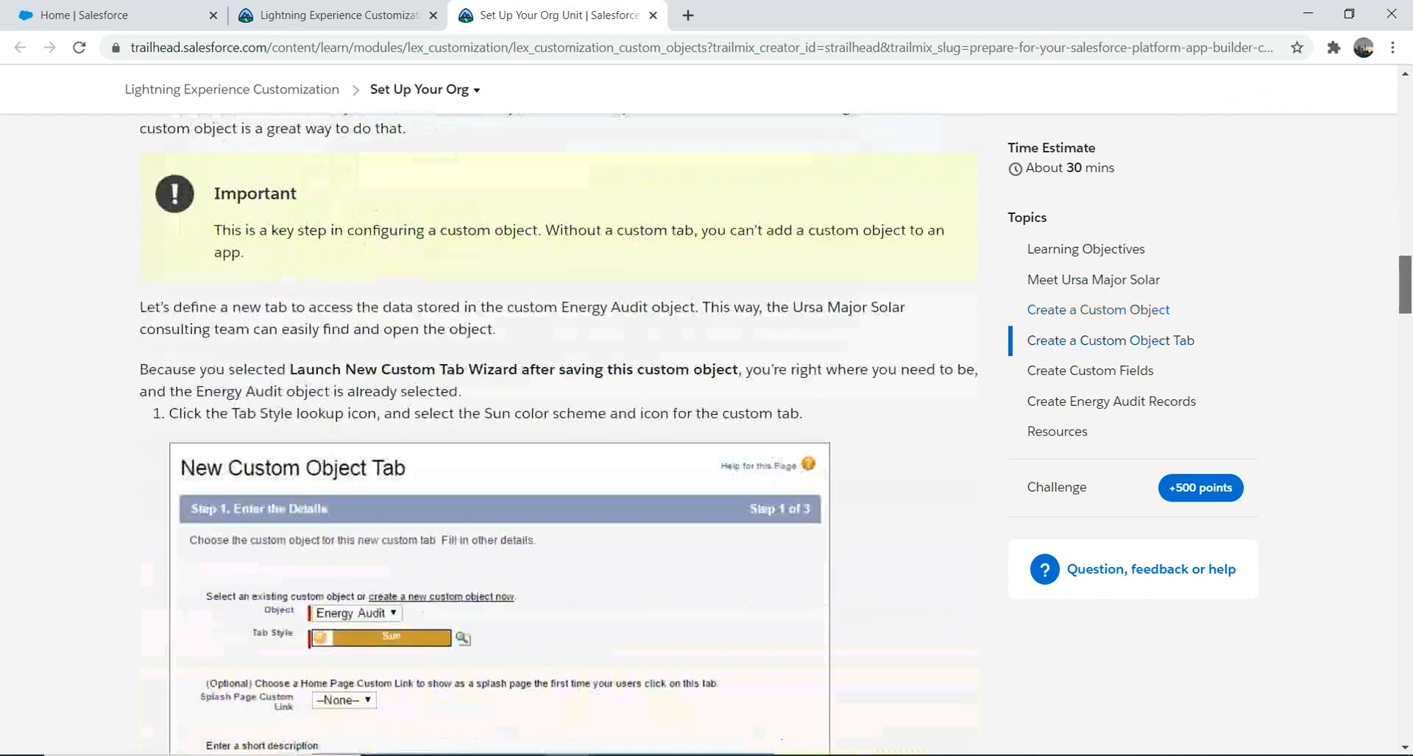
{"action": "scroll", "coordinate": [559, 435], "scroll_direction": "down", "scroll_amount": 20}
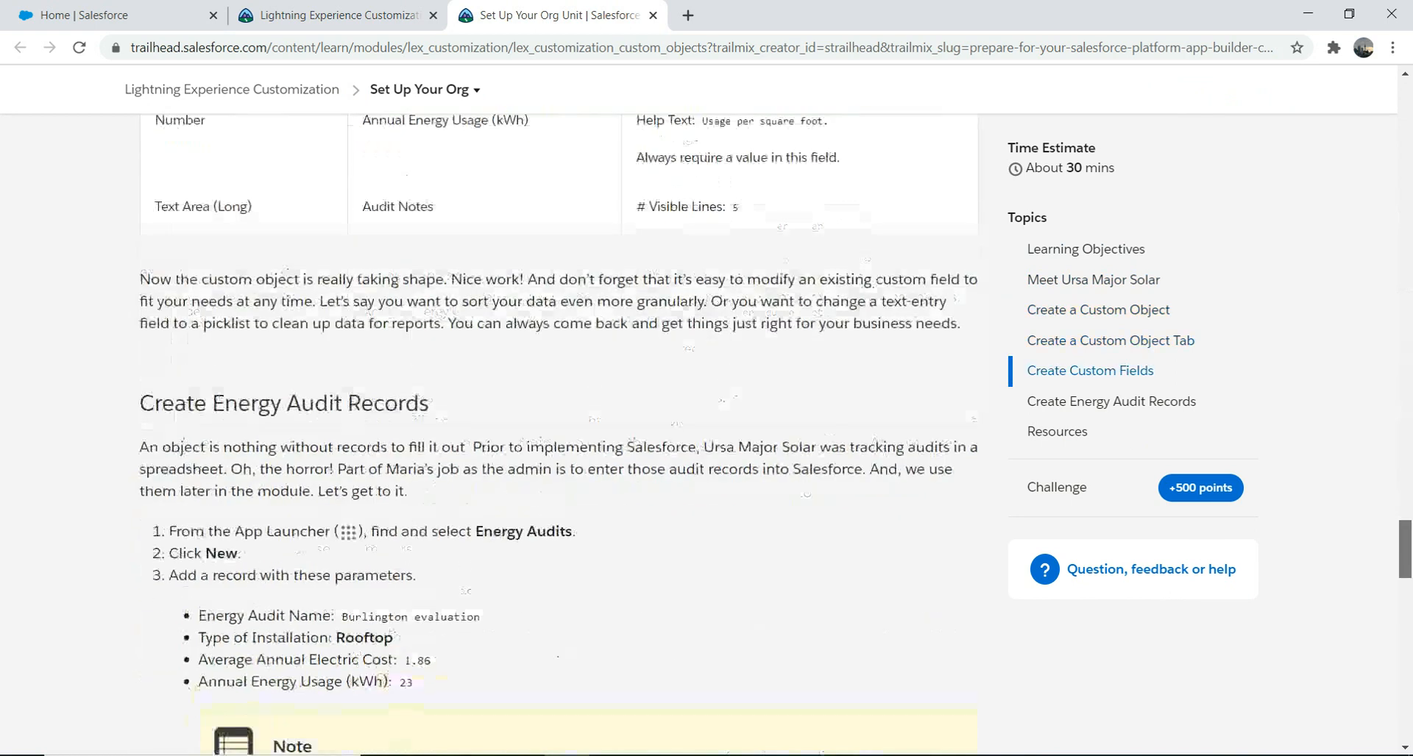
{"action": "left_click_drag", "start_coordinate": [1404, 549], "coordinate": [1405, 99]}
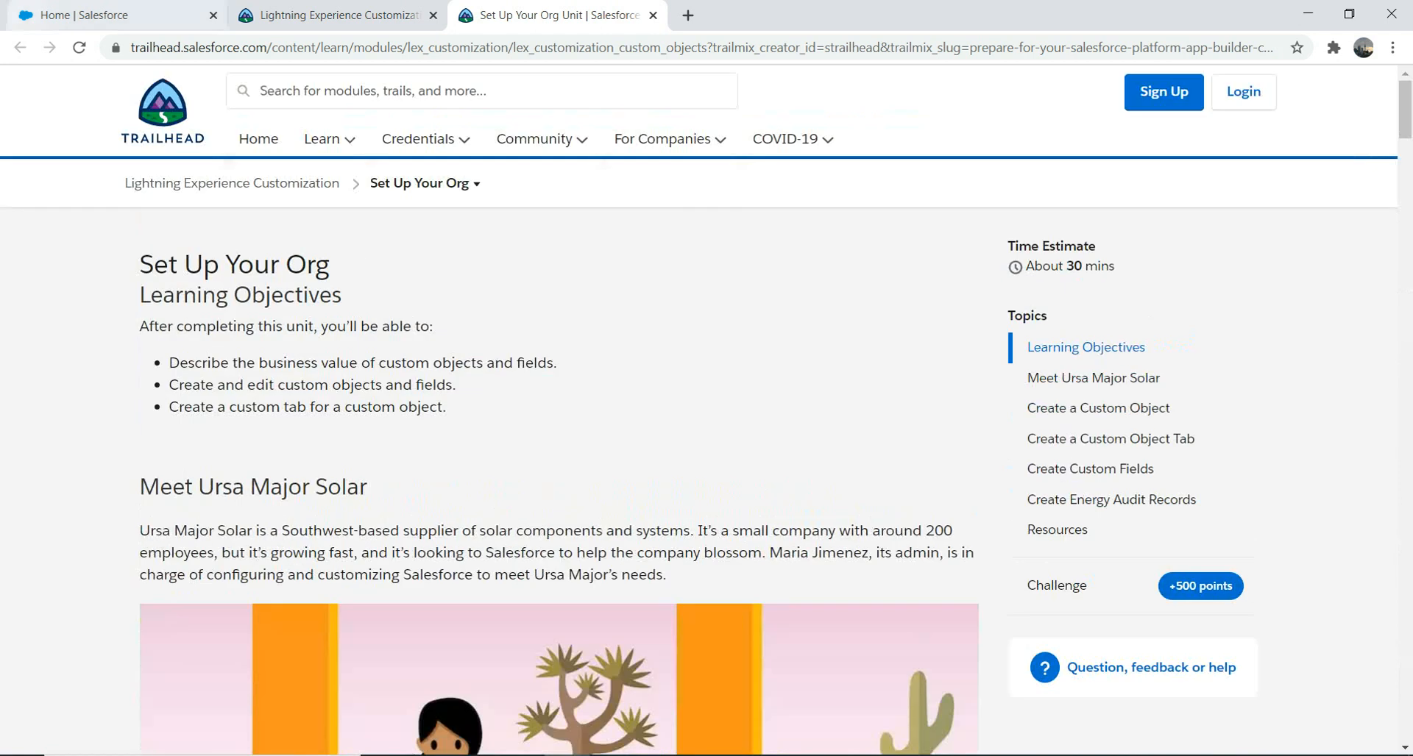
{"action": "left_click", "coordinate": [111, 16]}
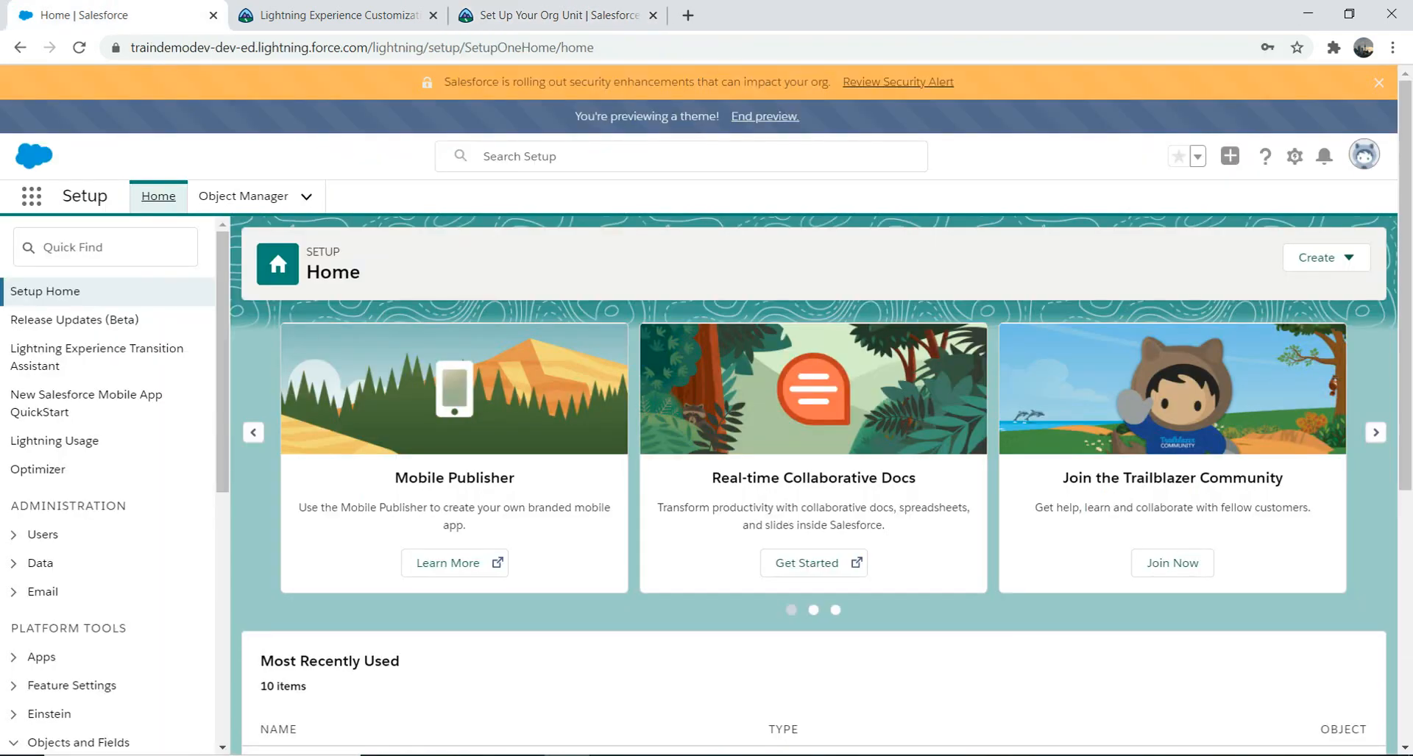
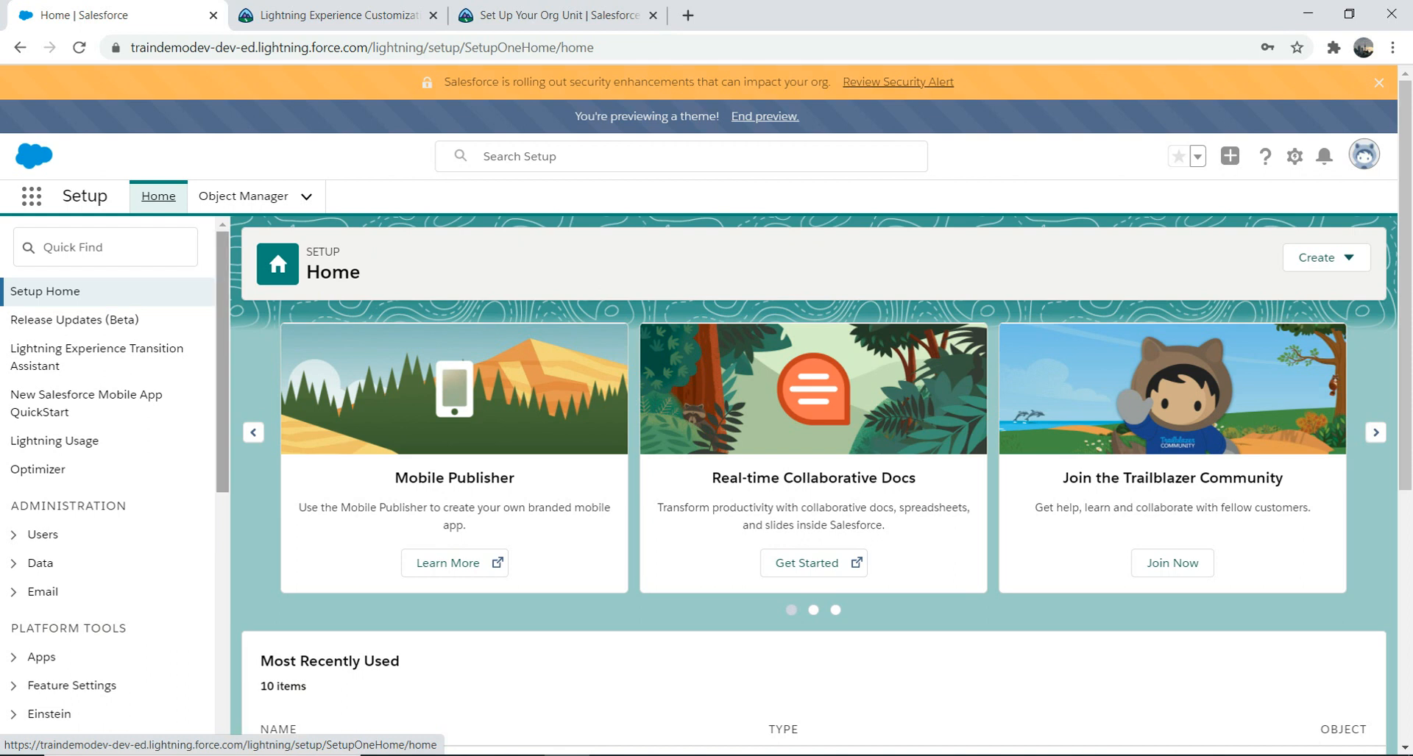
Step: Search Quick Find for 'ob' and open Object Manager to list all objects
{"action": "scroll", "coordinate": [111, 478], "scroll_direction": "down", "scroll_amount": 3}
{"action": "scroll", "coordinate": [110, 479], "scroll_direction": "down", "scroll_amount": 3}
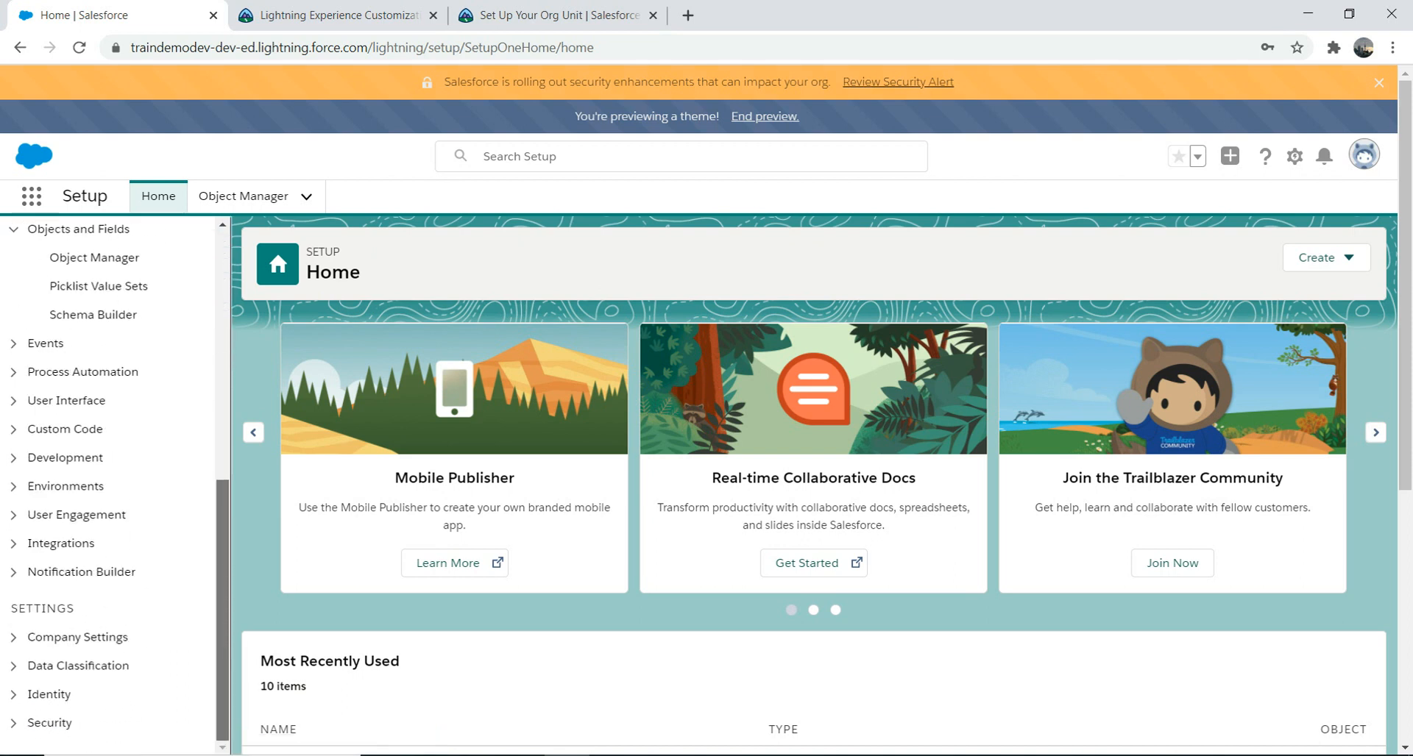
{"action": "scroll", "coordinate": [110, 478], "scroll_direction": "up", "scroll_amount": 6}
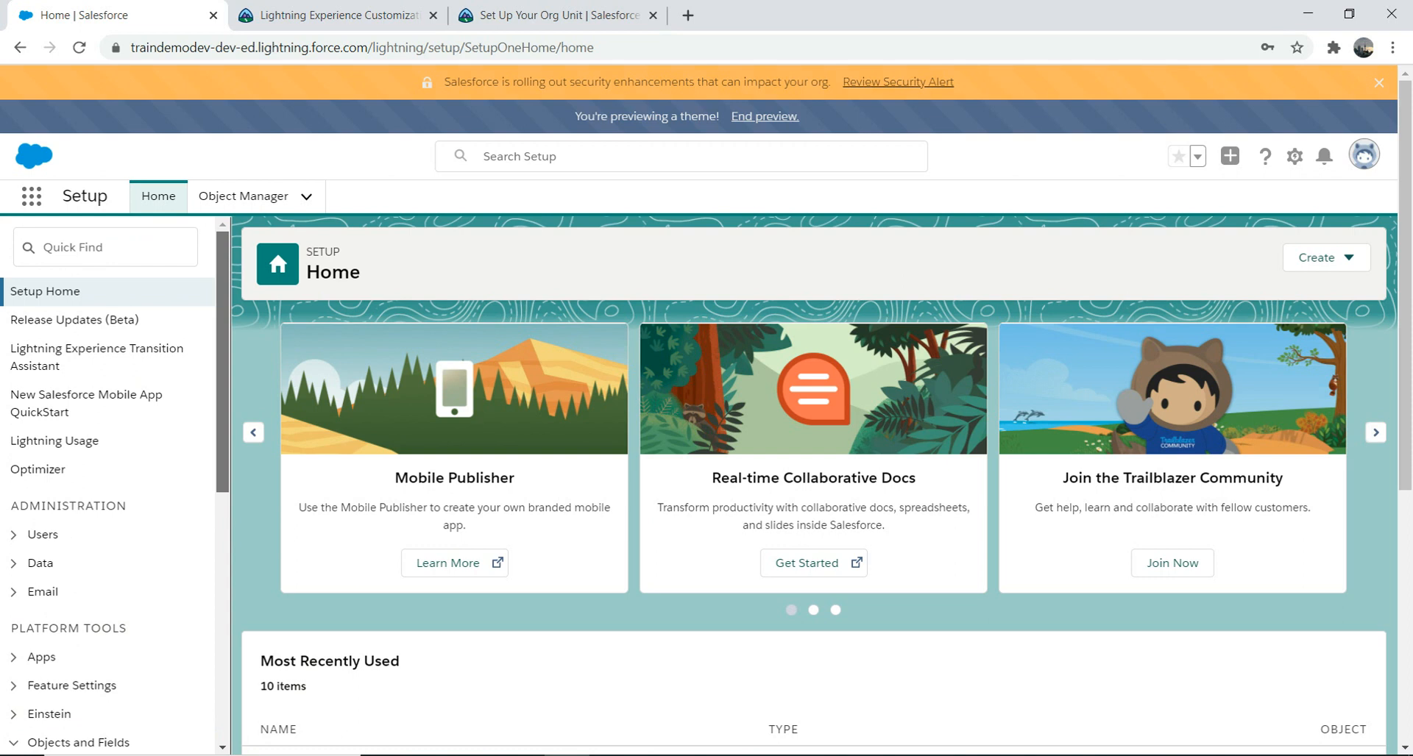
{"action": "scroll", "coordinate": [110, 478], "scroll_direction": "down", "scroll_amount": 1}
{"action": "scroll", "coordinate": [111, 478], "scroll_direction": "down", "scroll_amount": 1}
{"action": "scroll", "coordinate": [111, 478], "scroll_direction": "up", "scroll_amount": 1}
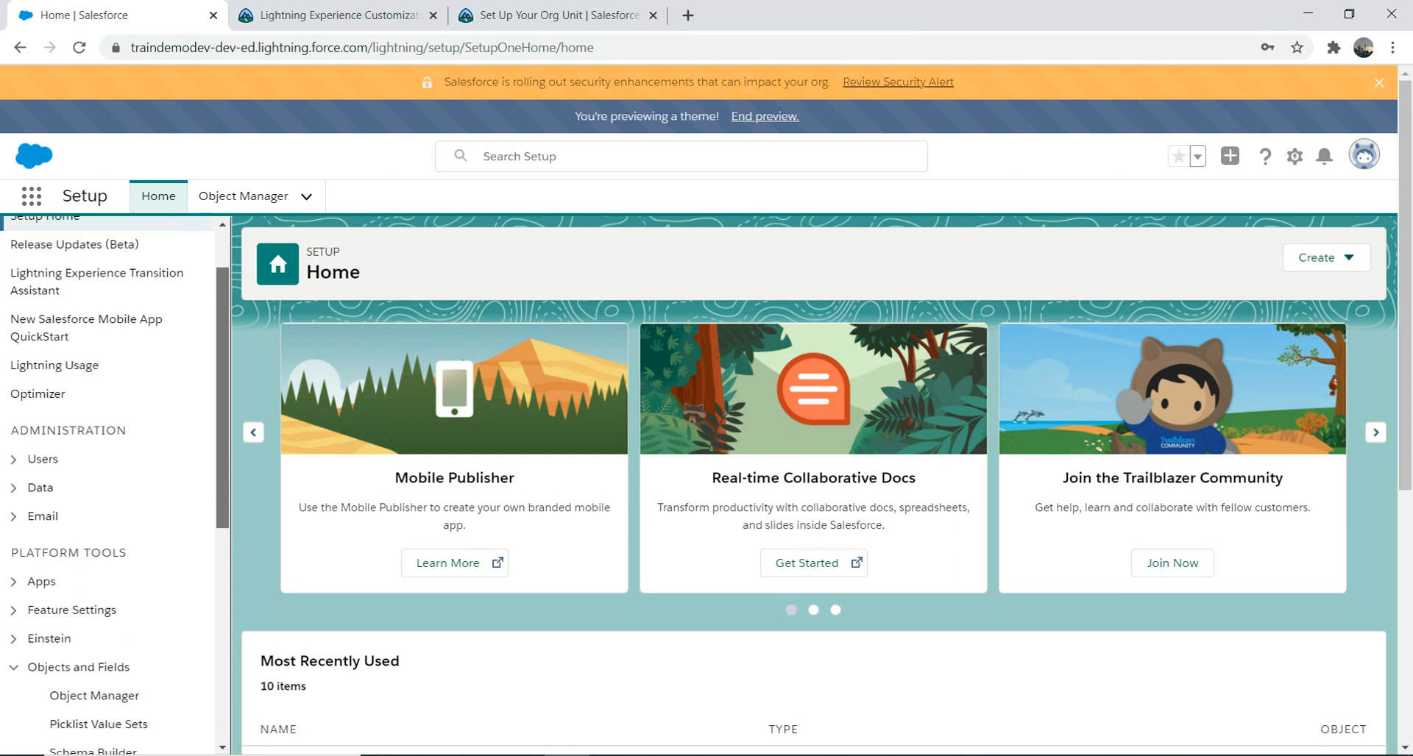
{"action": "scroll", "coordinate": [110, 478], "scroll_direction": "down", "scroll_amount": 2}
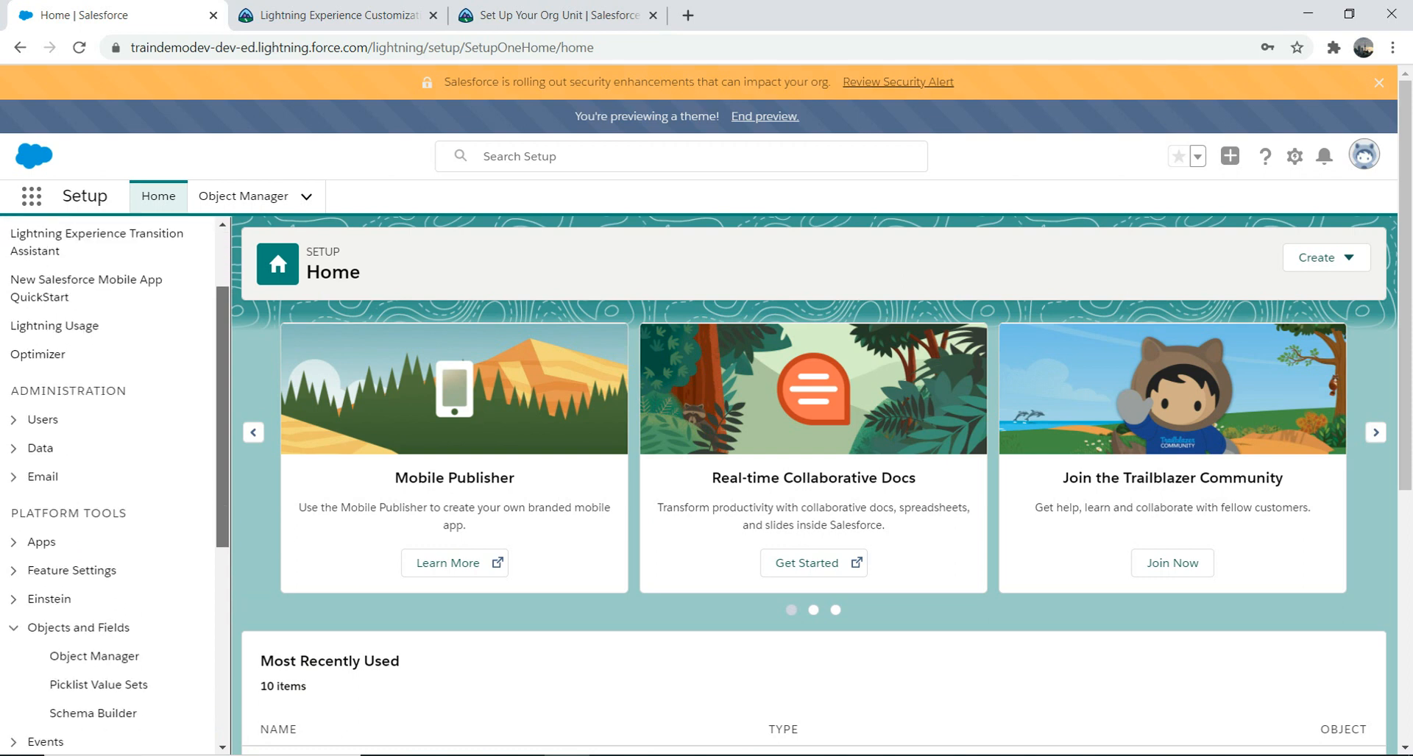
{"action": "scroll", "coordinate": [111, 345], "scroll_direction": "down", "scroll_amount": 4}
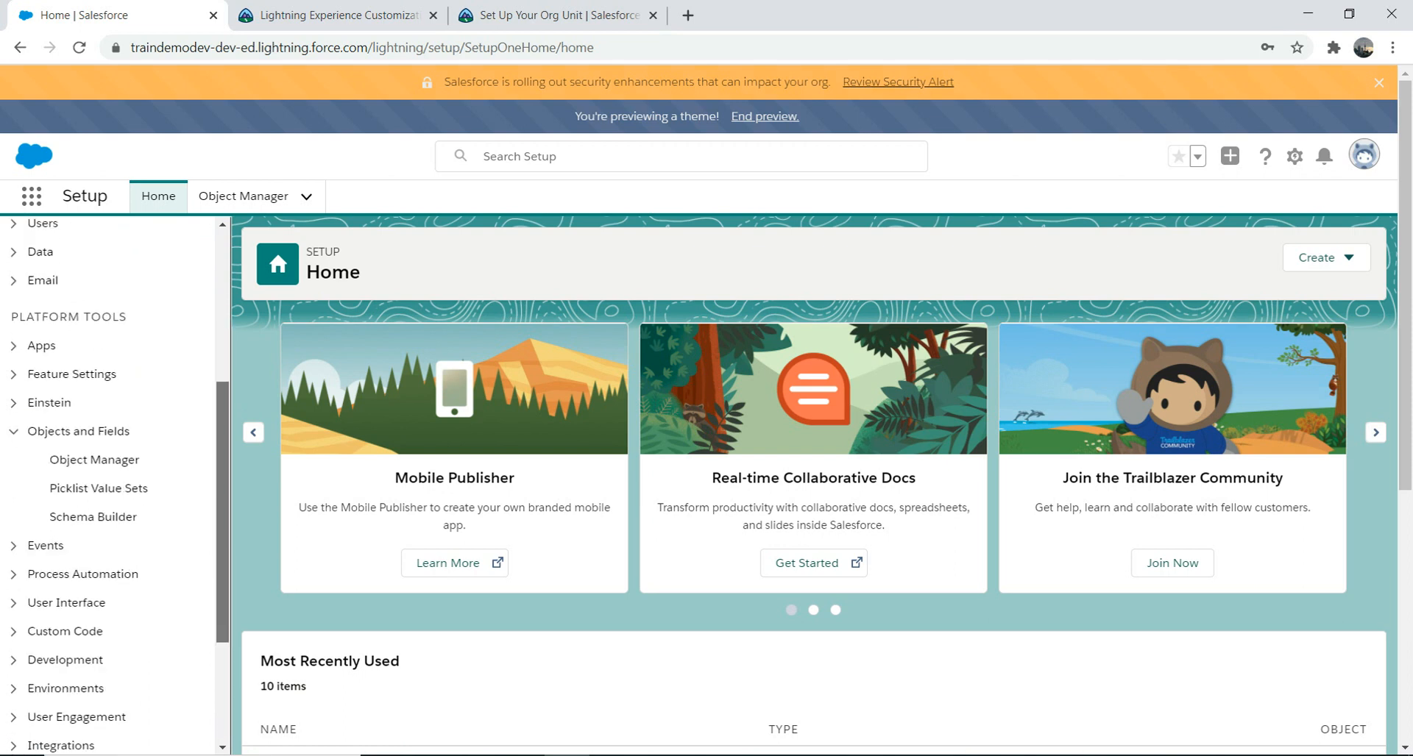
{"action": "left_click_drag", "start_coordinate": [223, 450], "coordinate": [223, 366]}
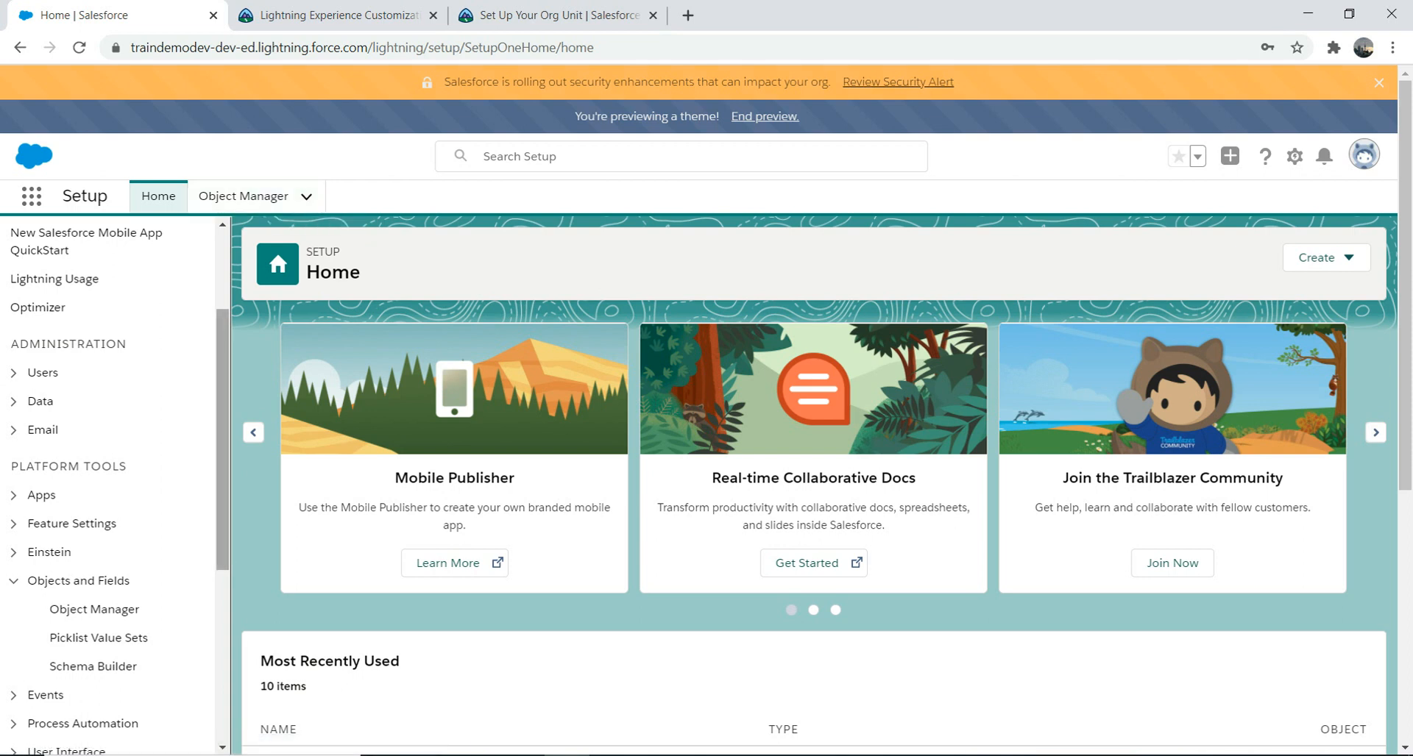
{"action": "scroll", "coordinate": [111, 441], "scroll_direction": "up", "scroll_amount": 3}
{"action": "type", "text": "object"}
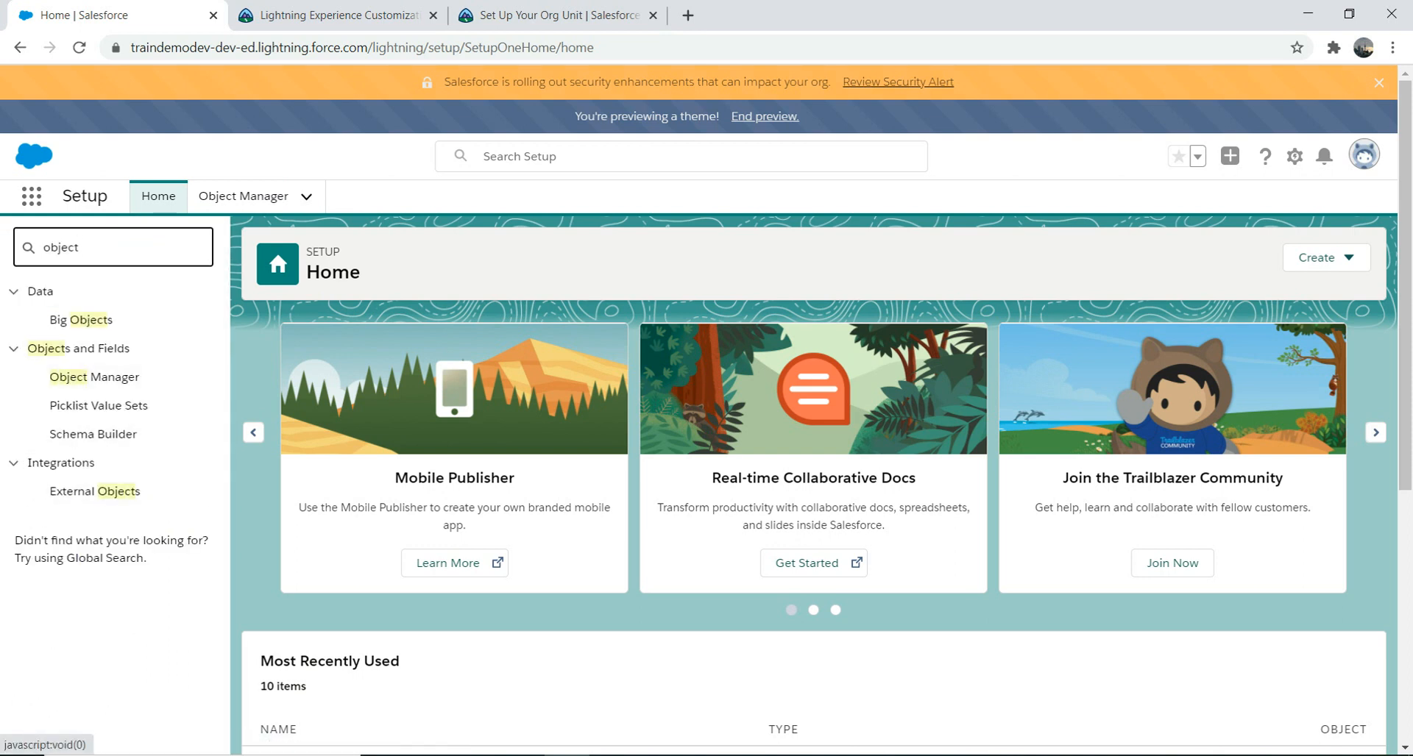
{"action": "left_click", "coordinate": [94, 377]}
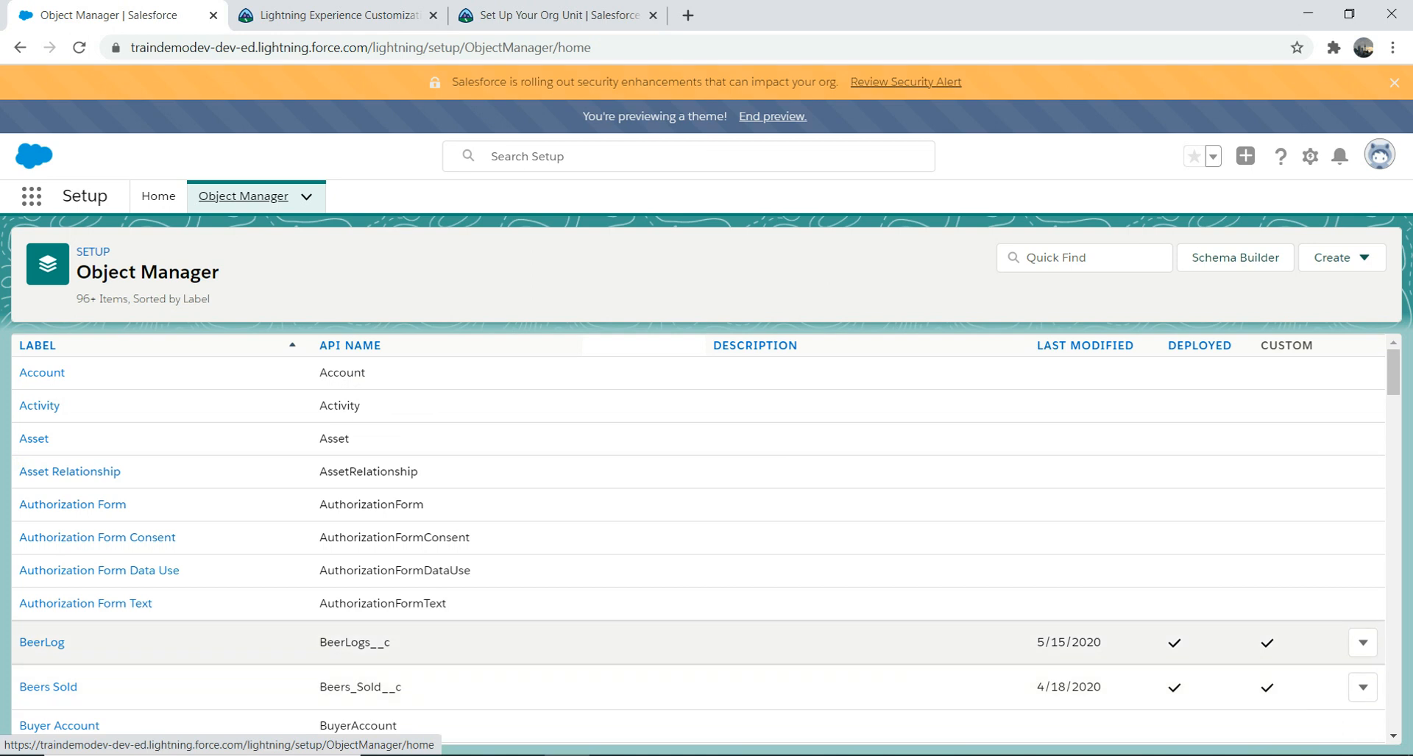
{"action": "left_click", "coordinate": [1363, 643]}
{"action": "left_click", "coordinate": [883, 373]}
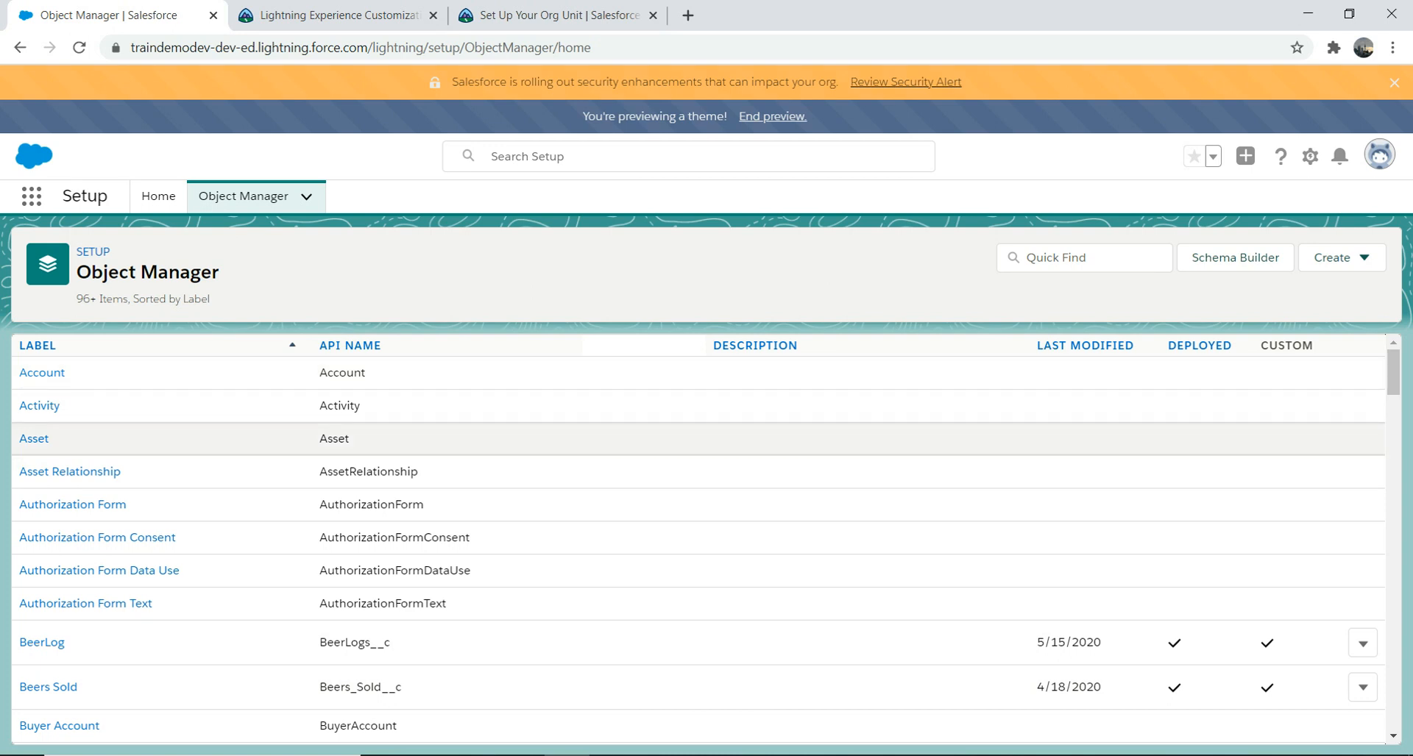
{"action": "mouse_move", "coordinate": [1393, 373]}
{"action": "left_mouse_down"}
{"action": "mouse_move", "coordinate": [1393, 481]}
{"action": "mouse_move", "coordinate": [1393, 372]}
{"action": "left_mouse_up"}
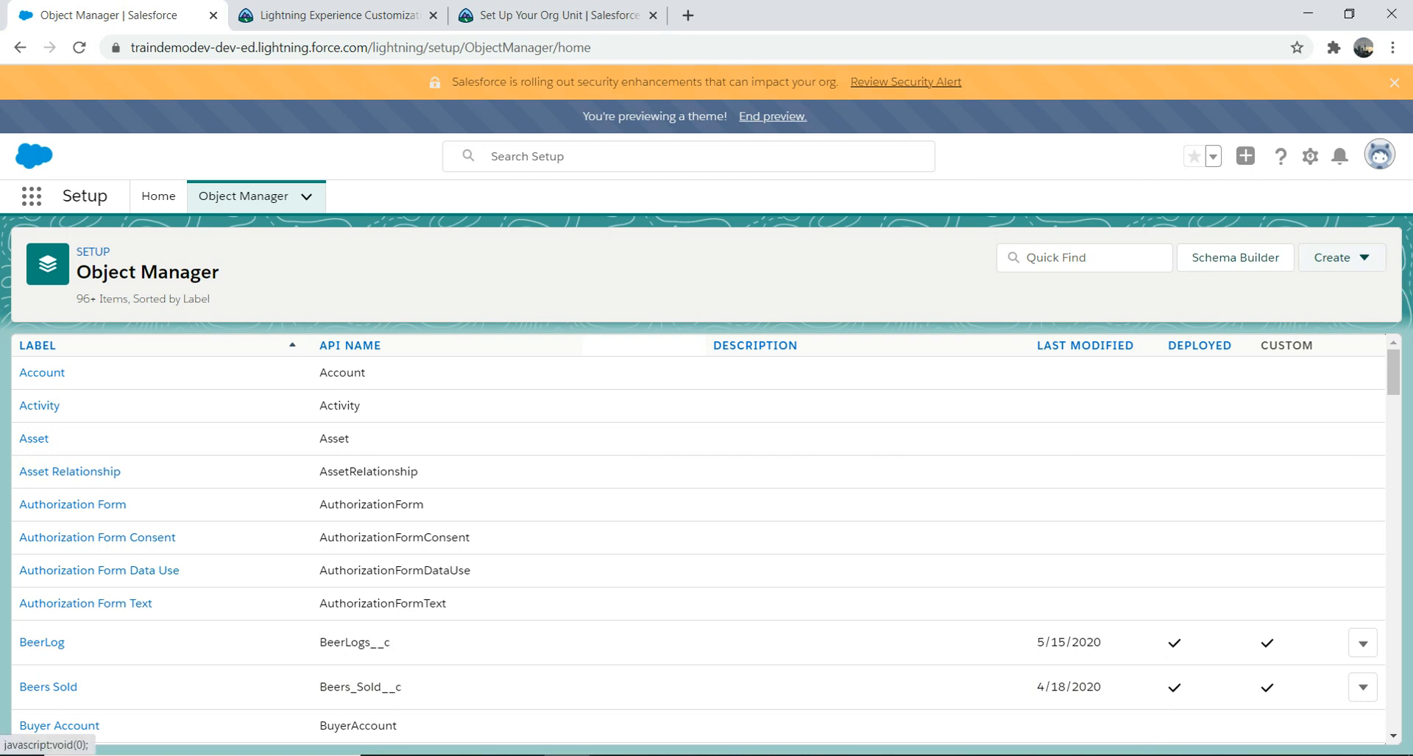
Step: Start a new custom object with label BeerFriday and plural label BeerFridays
{"action": "left_click", "coordinate": [1335, 257]}
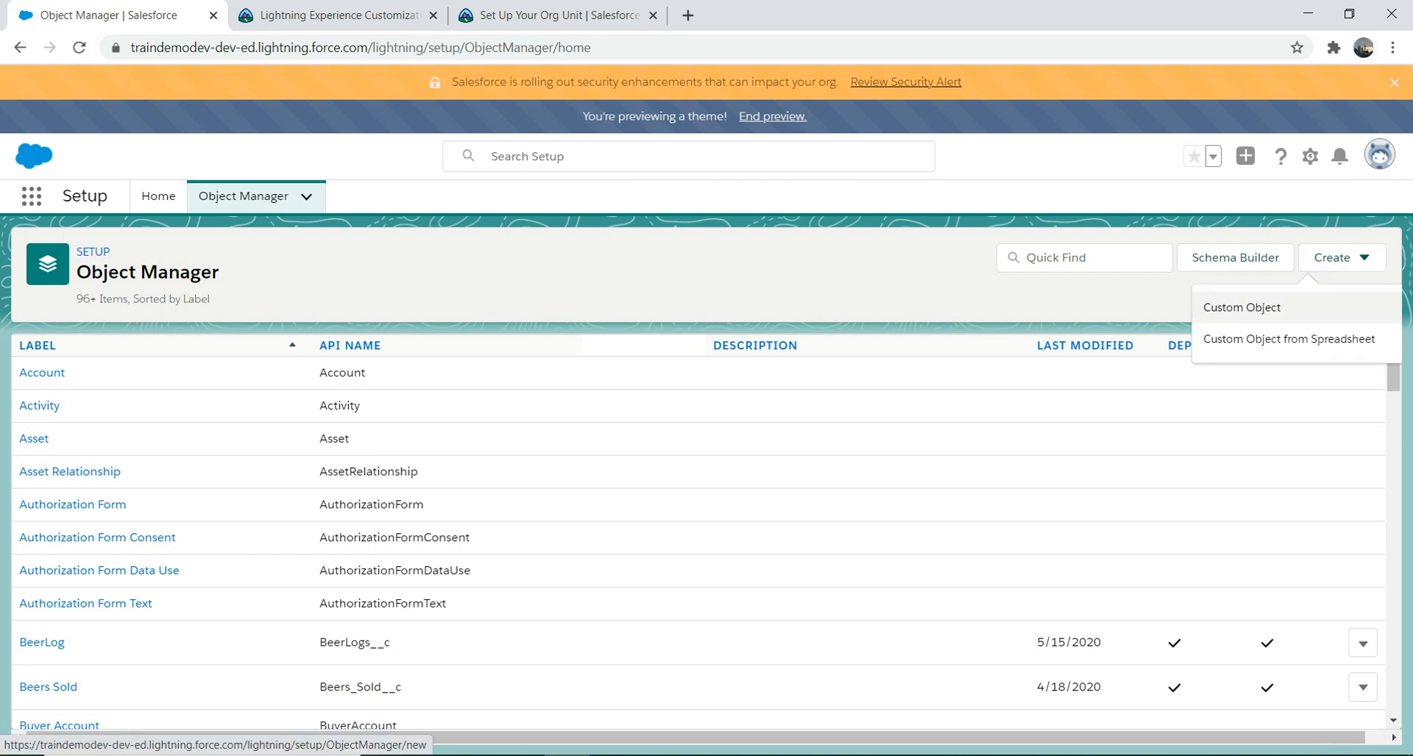
{"action": "left_click", "coordinate": [1242, 307]}
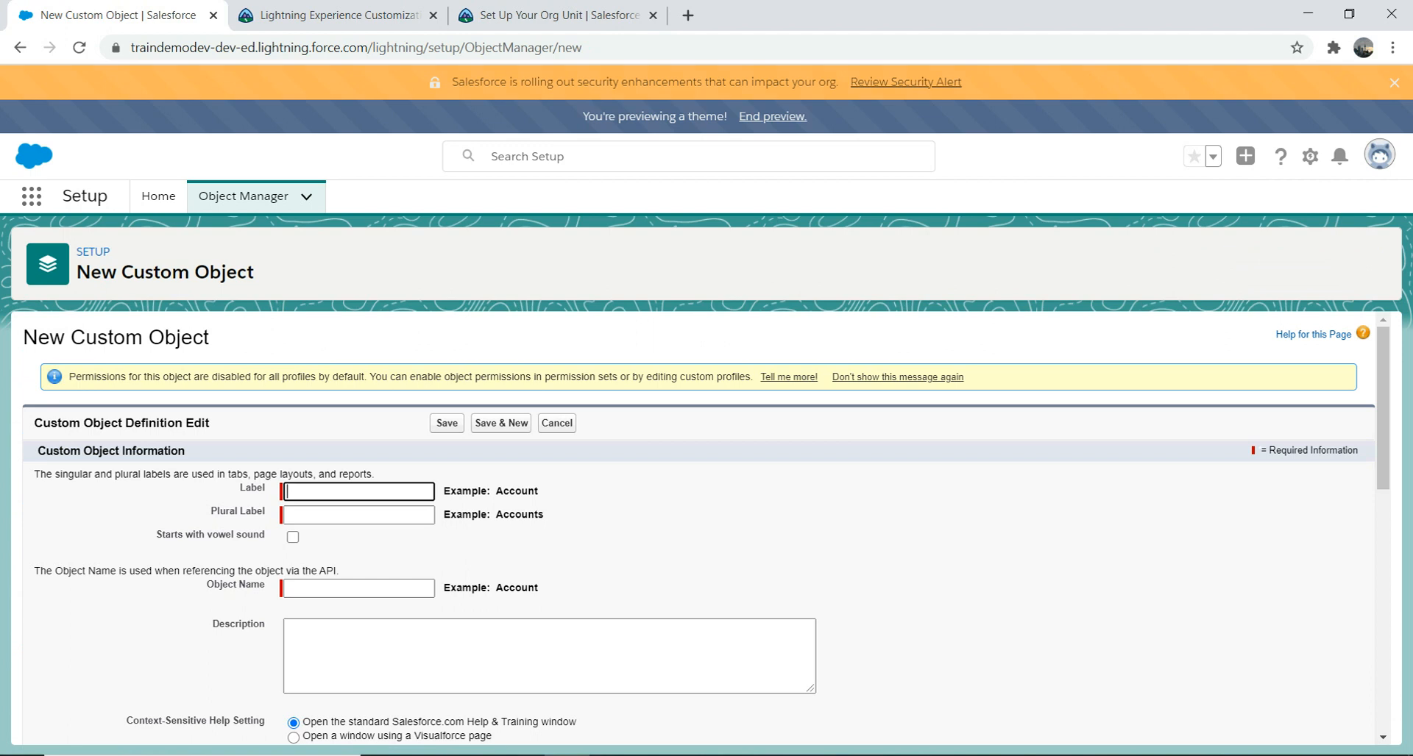
{"action": "type", "text": "Bee"}
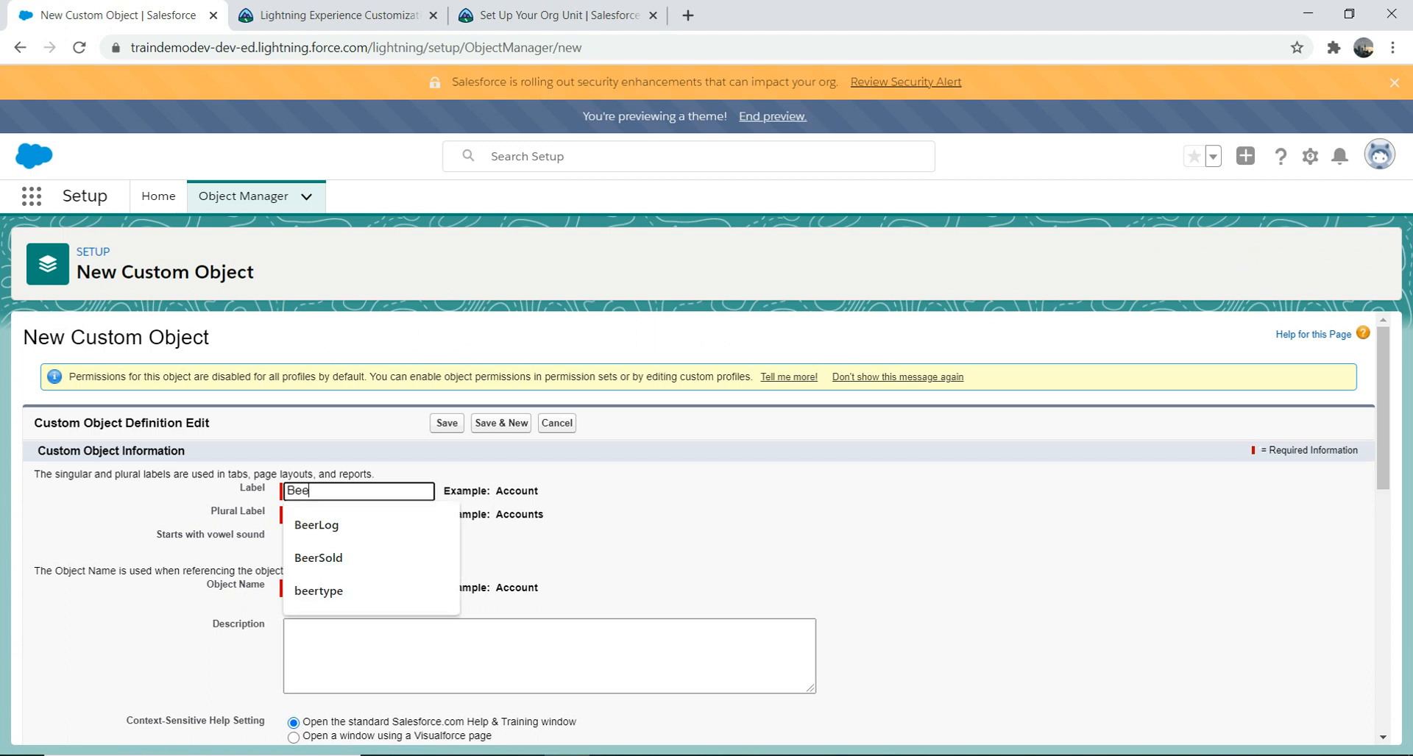
{"action": "type", "text": "rFriday"}
{"action": "key", "text": "ctrl+a"}
{"action": "left_click", "coordinate": [358, 515]}
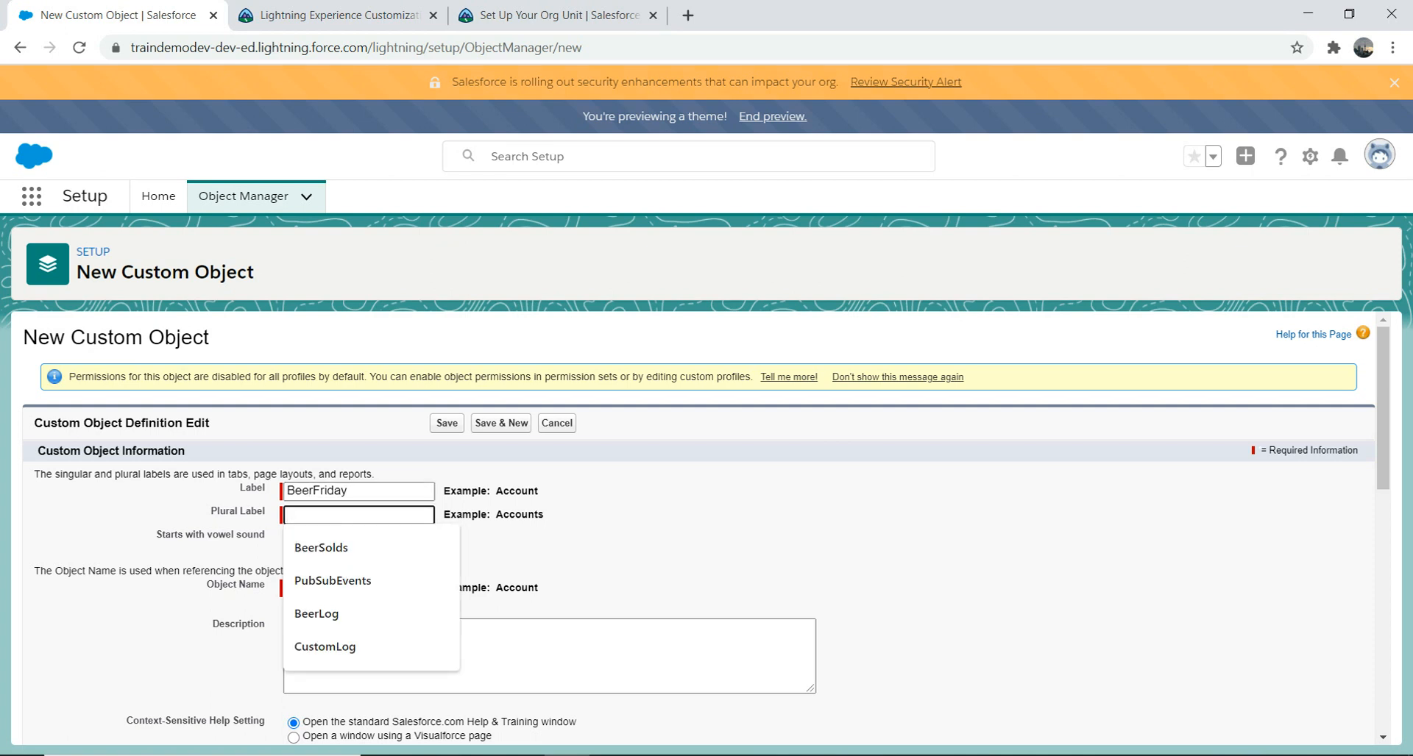
{"action": "left_click_drag", "start_coordinate": [353, 491], "coordinate": [286, 492]}
{"action": "key", "text": "ctrl+c"}
{"action": "left_click", "coordinate": [345, 515]}
{"action": "key", "text": "ctrl+v"}
{"action": "type", "text": "s"}
{"action": "left_click", "coordinate": [625, 545]}
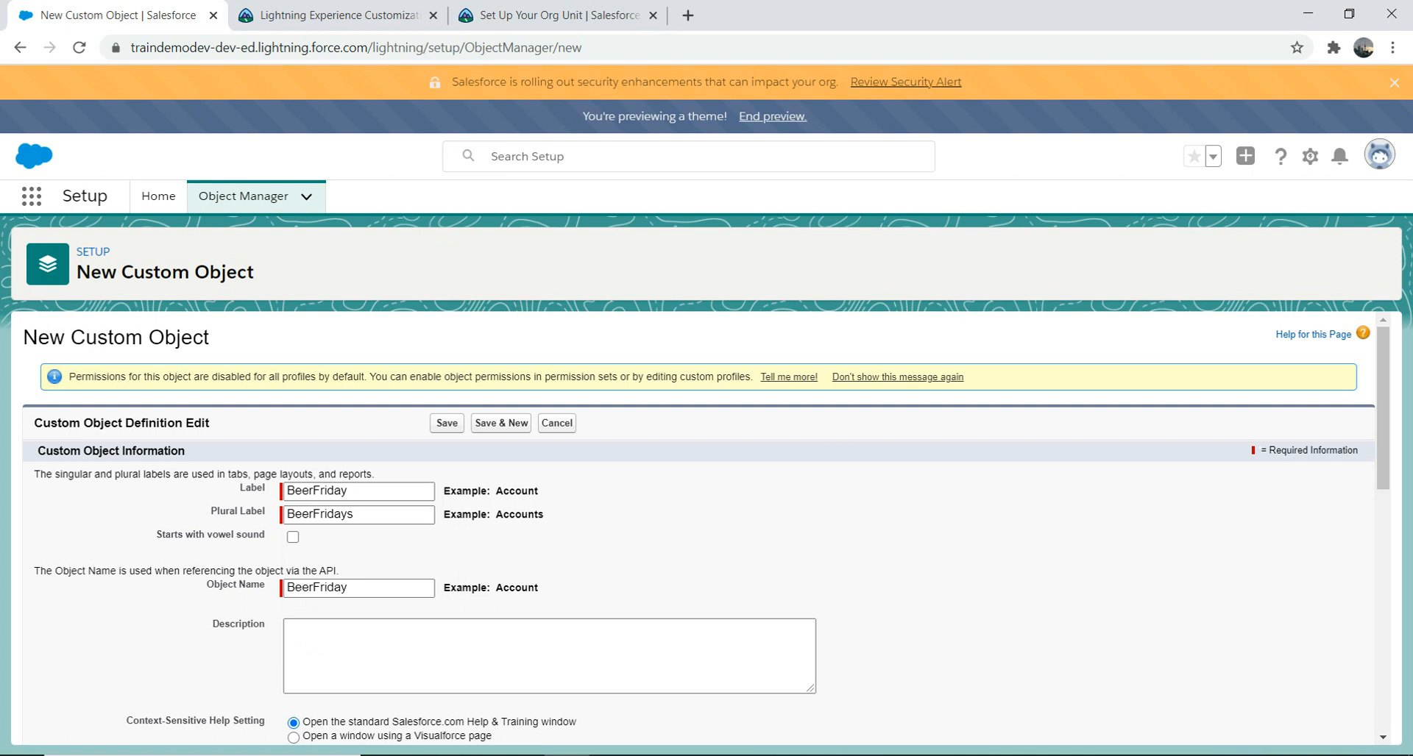
Step: Leave the description empty and enable reports, activities, field history tracking and Chatter groups
{"action": "scroll", "coordinate": [1383, 441], "scroll_direction": "down", "scroll_amount": 2}
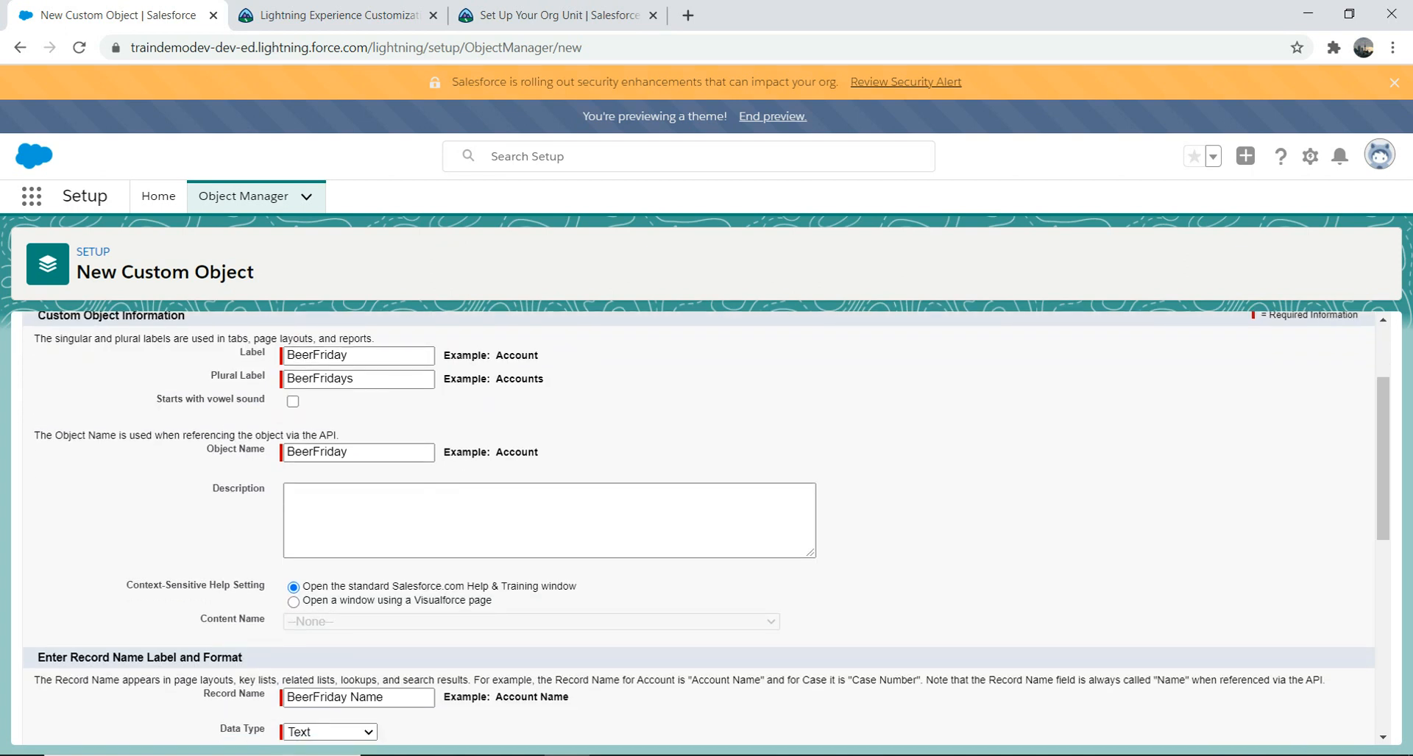
{"action": "left_click", "coordinate": [456, 515]}
{"action": "left_click", "coordinate": [919, 515]}
{"action": "scroll", "coordinate": [707, 526], "scroll_direction": "down", "scroll_amount": 4}
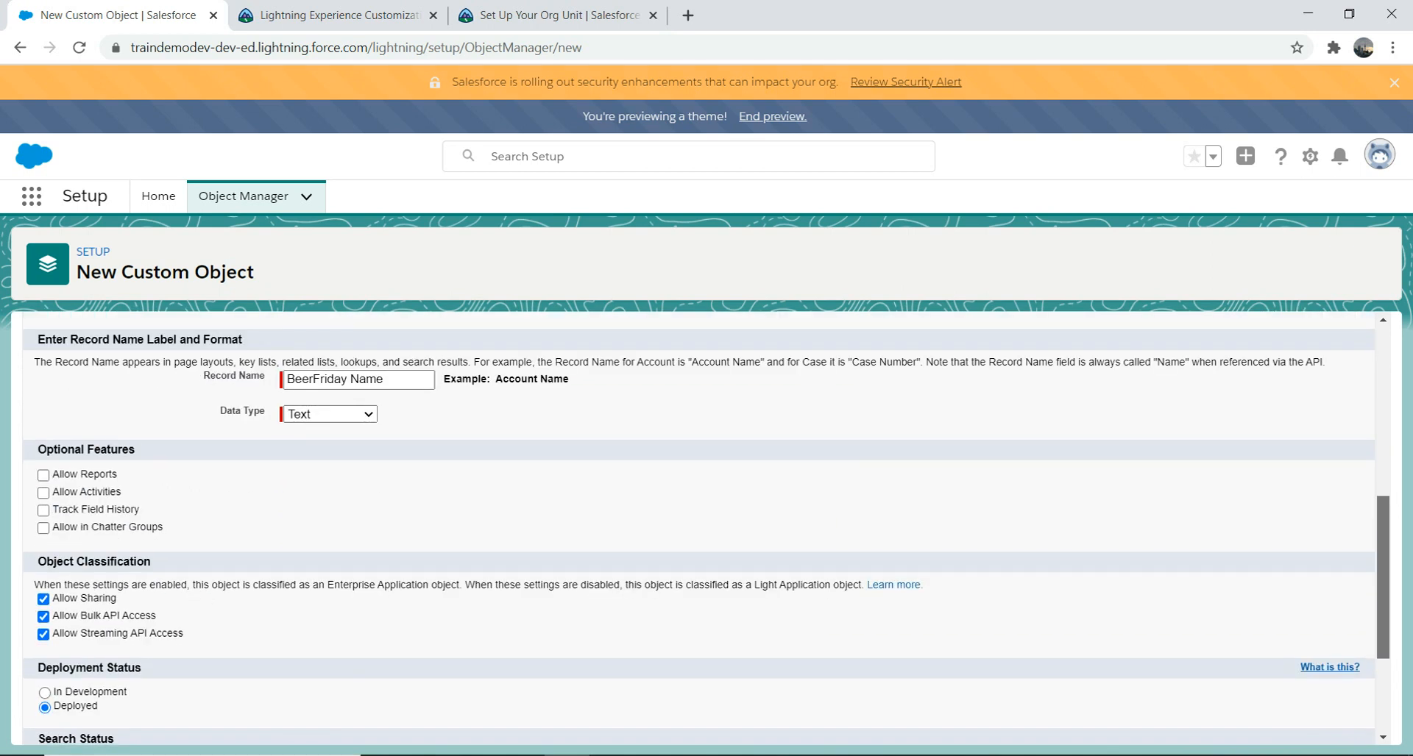
{"action": "left_click", "coordinate": [44, 475]}
{"action": "left_click", "coordinate": [44, 493]}
{"action": "left_click", "coordinate": [44, 510]}
{"action": "left_click", "coordinate": [43, 528]}
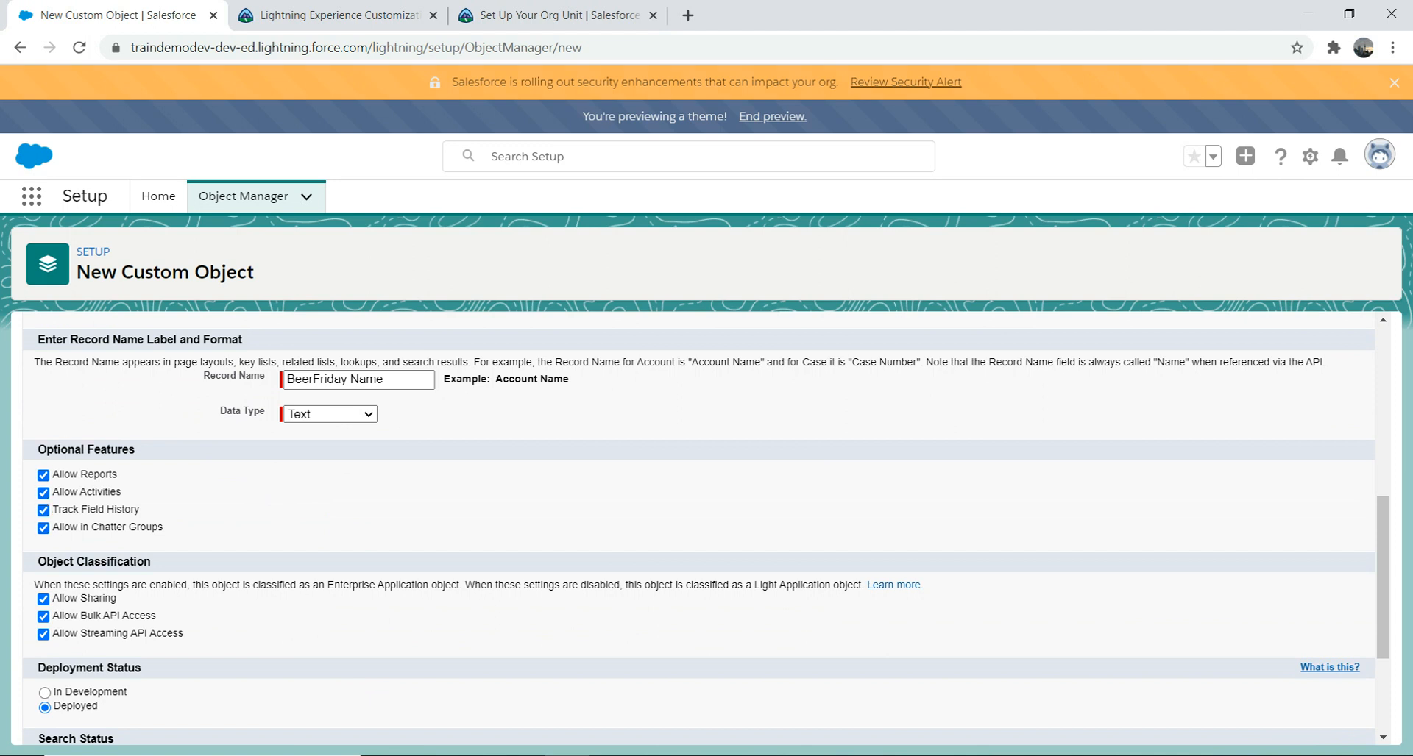
Step: Turn on Launch New Custom Tab Wizard and Allow Search, then save BeerFriday
{"action": "scroll", "coordinate": [706, 526], "scroll_direction": "down", "scroll_amount": 3}
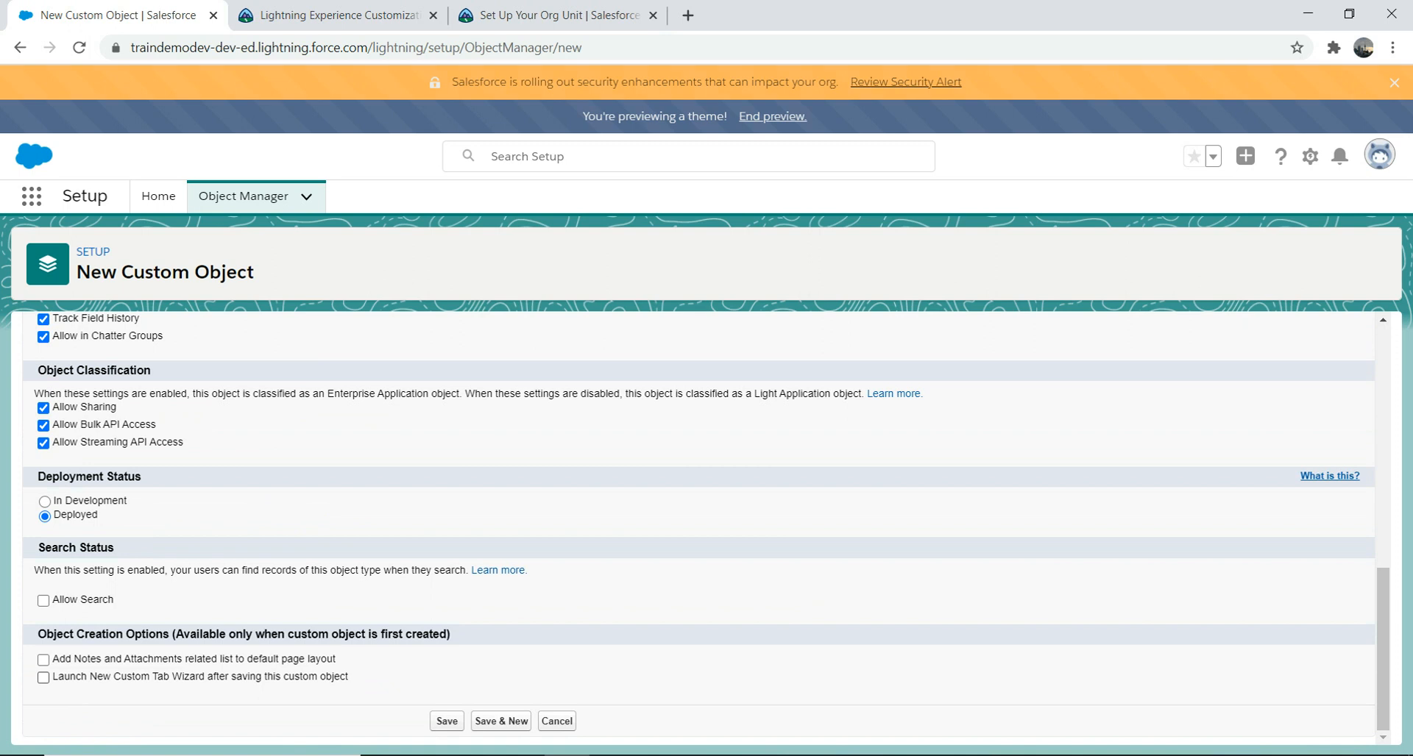
{"action": "left_click", "coordinate": [43, 677]}
{"action": "left_click", "coordinate": [43, 600]}
{"action": "left_click", "coordinate": [447, 721]}
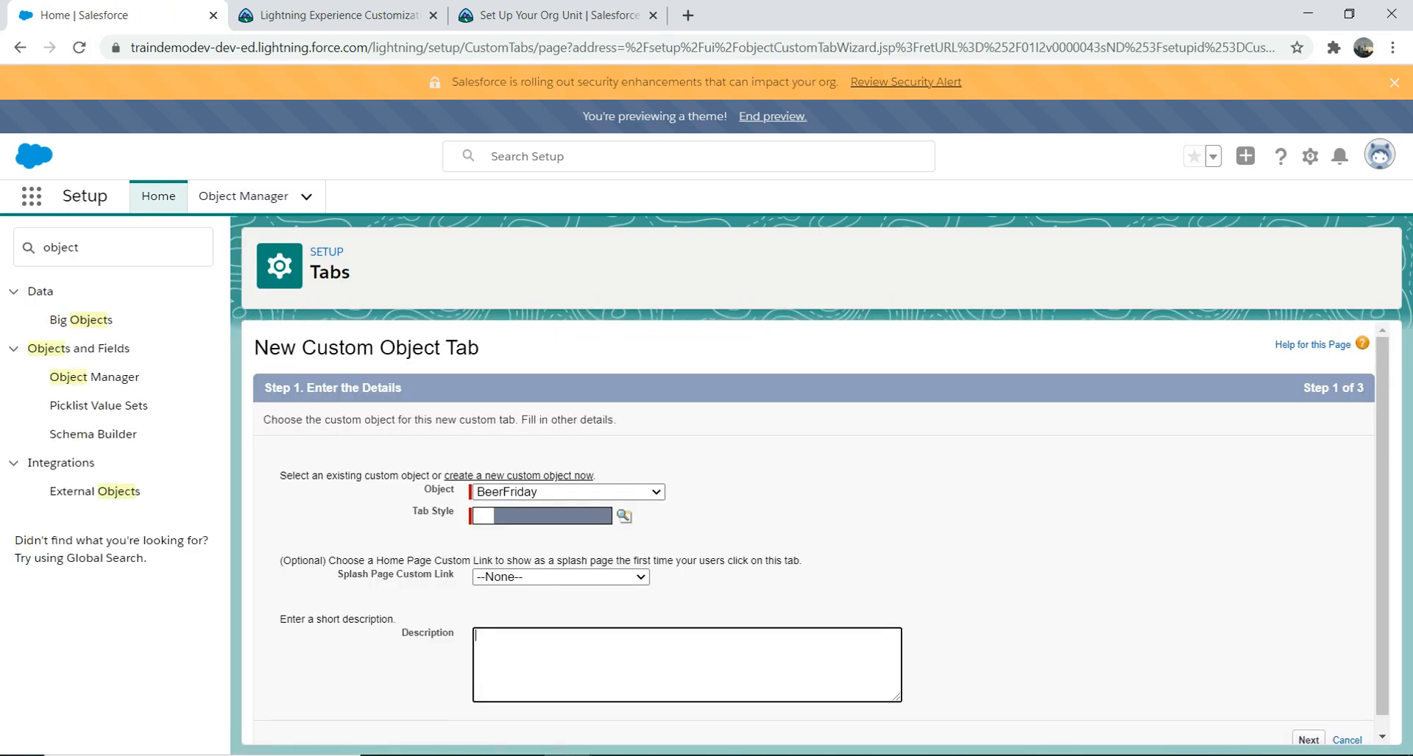
Step: Pick the Factory tab style for the BeerFriday tab and proceed to profile visibility
{"action": "left_click", "coordinate": [623, 516]}
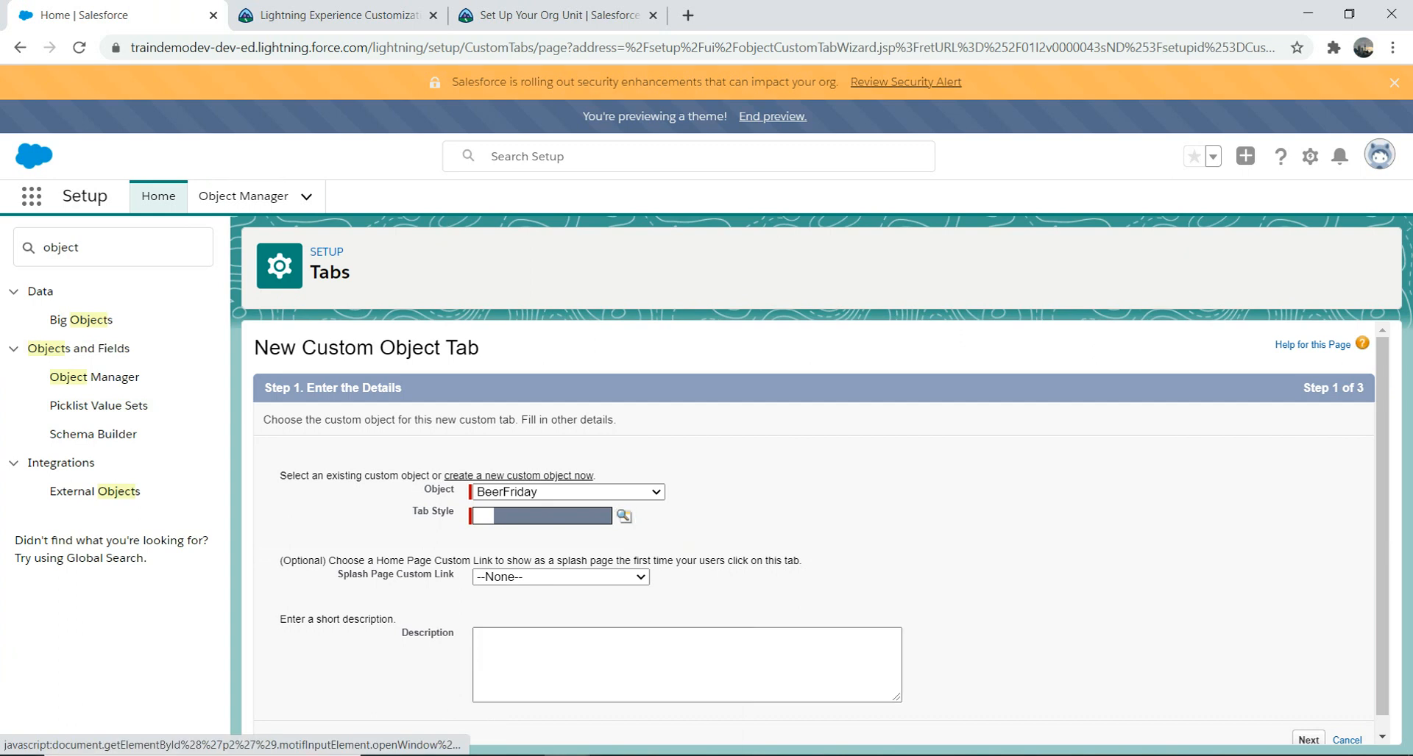
{"action": "left_click", "coordinate": [715, 311]}
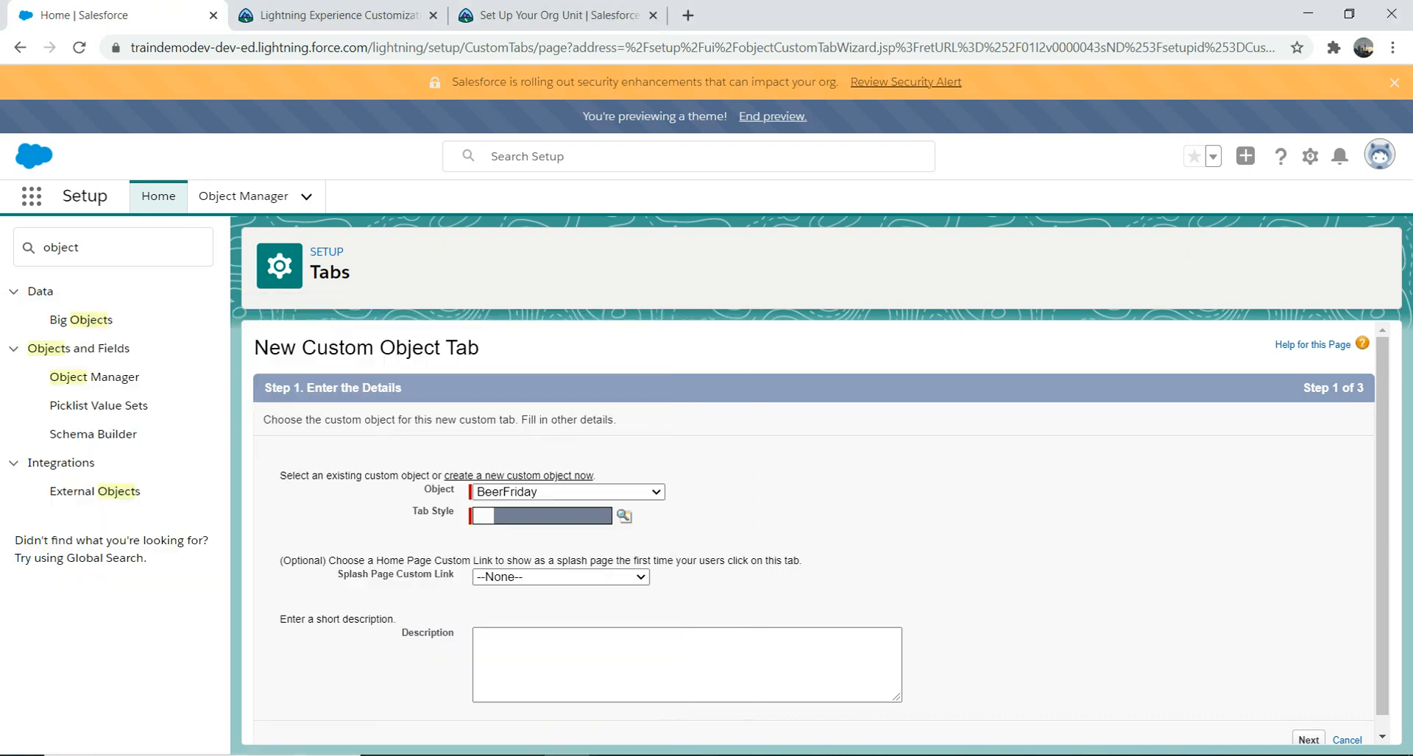
{"action": "left_click", "coordinate": [624, 516]}
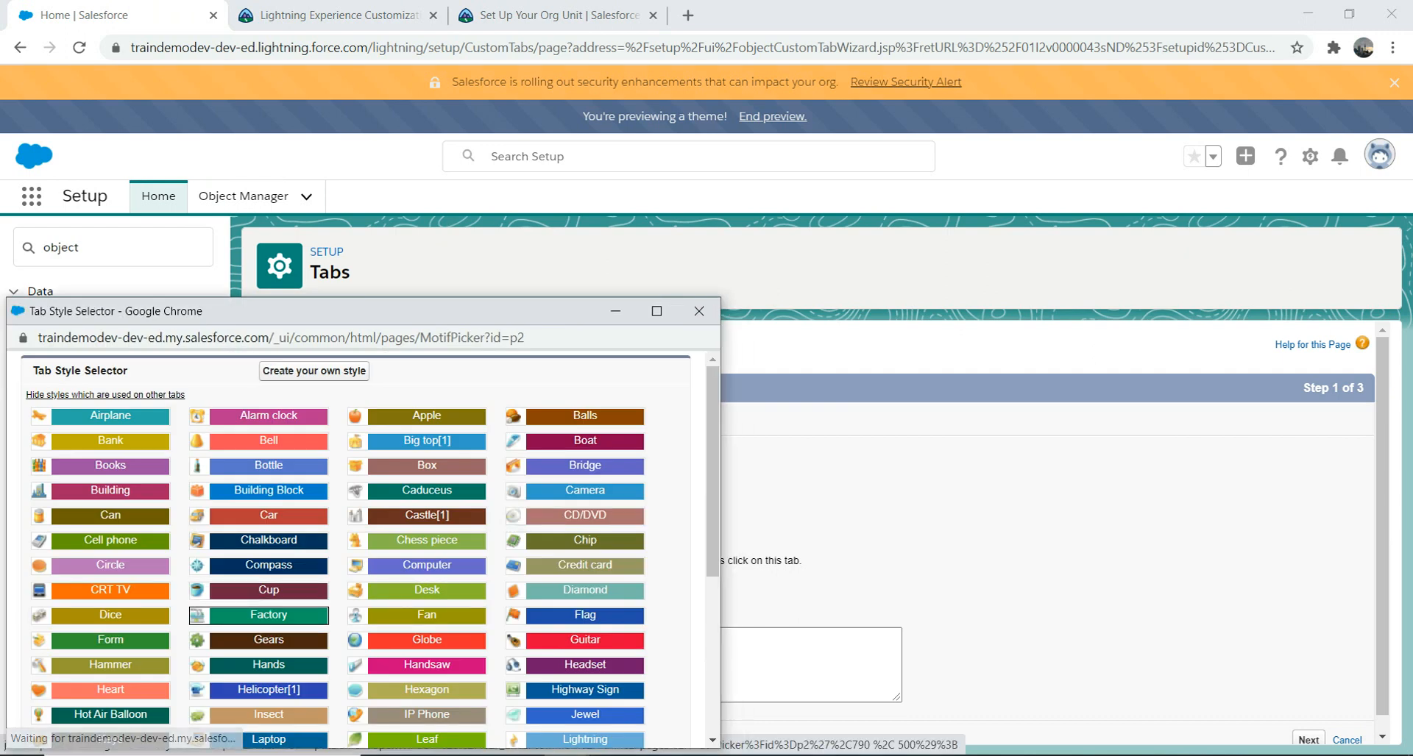
{"action": "left_click", "coordinate": [269, 615]}
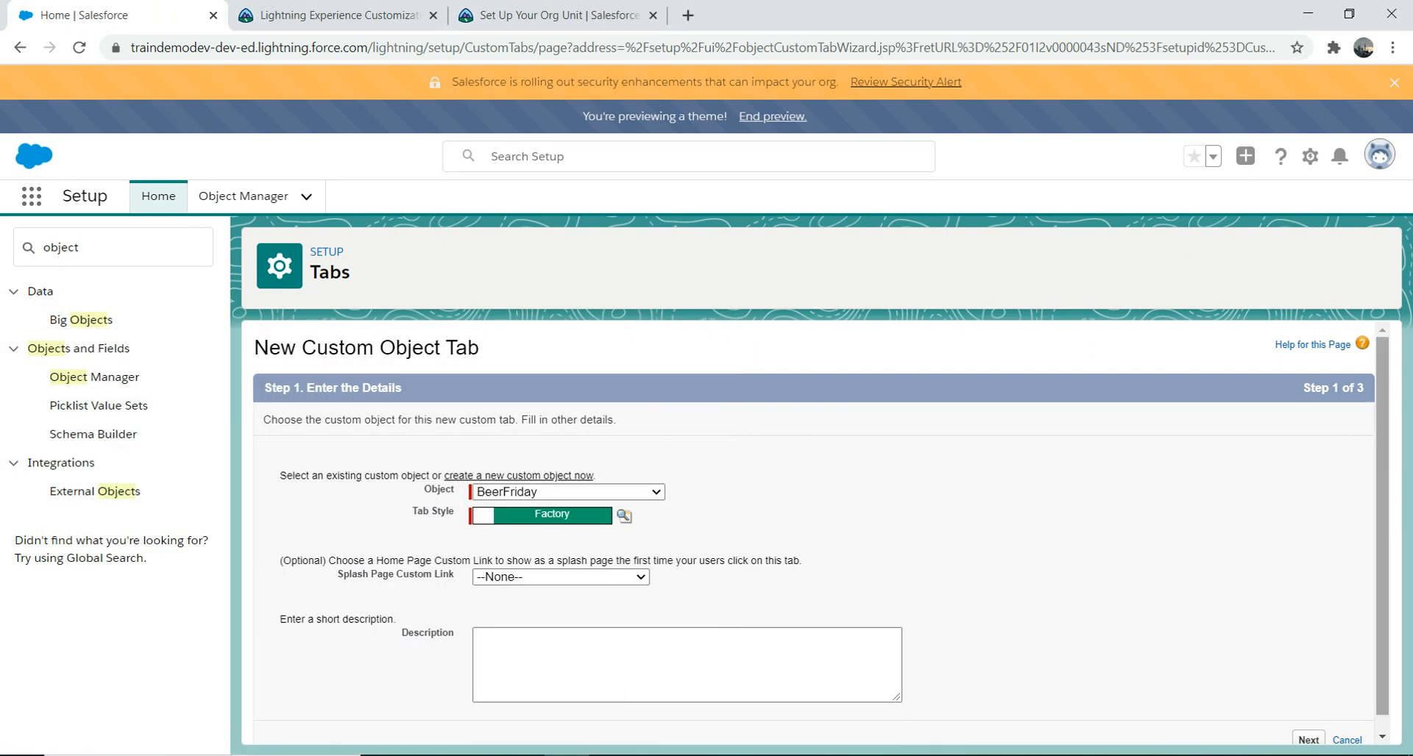
{"action": "scroll", "coordinate": [820, 526], "scroll_direction": "down", "scroll_amount": 1}
{"action": "left_click", "coordinate": [1308, 723]}
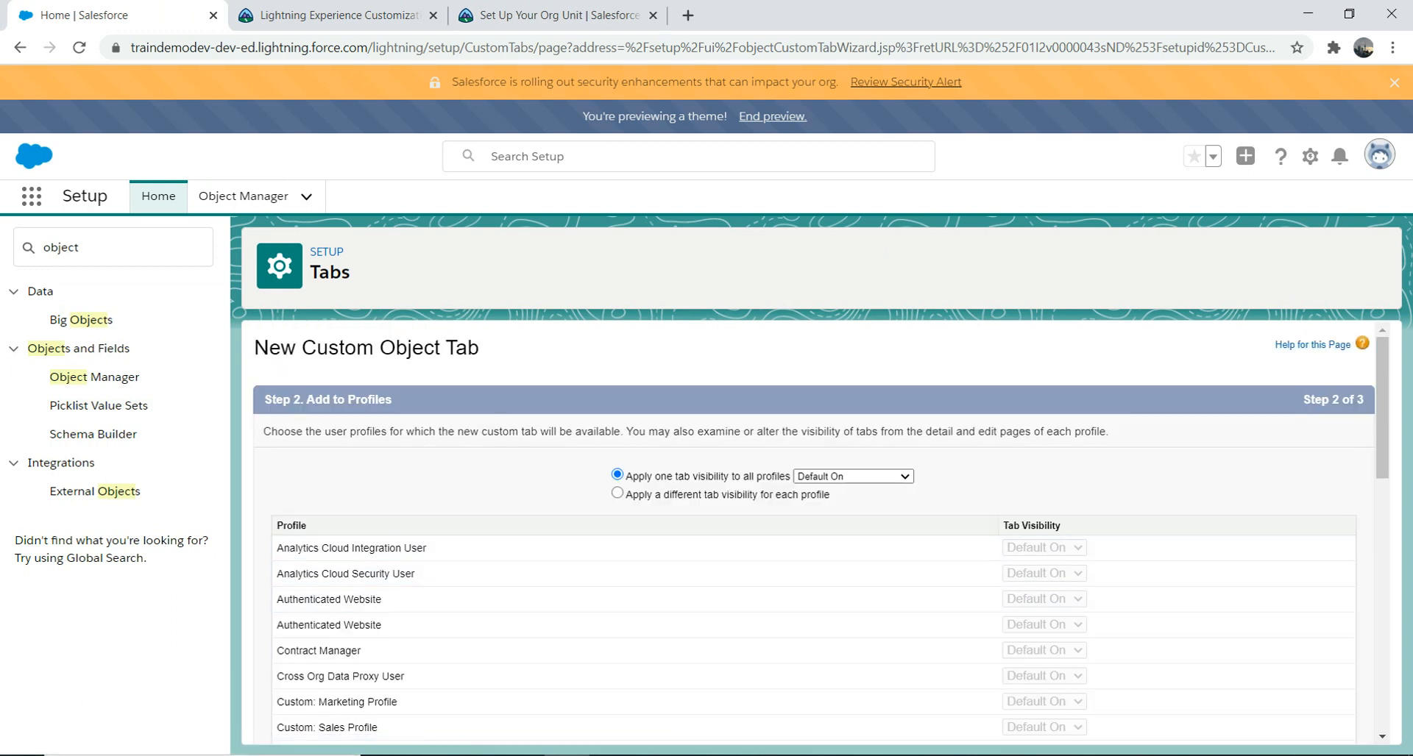
Step: Keep Default On profile visibility and all custom apps with Append tab, then save the tab
{"action": "scroll", "coordinate": [820, 533], "scroll_direction": "down", "scroll_amount": 10}
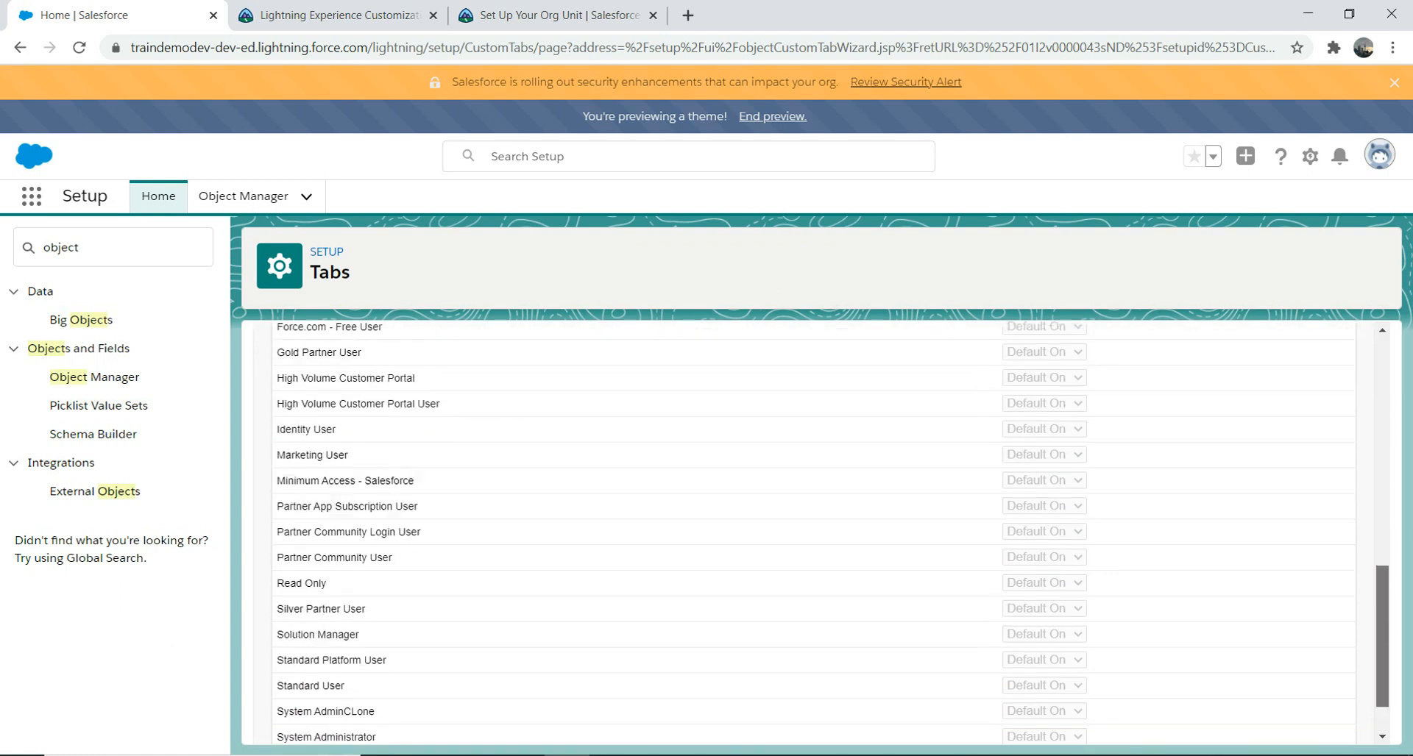
{"action": "left_click", "coordinate": [1308, 724]}
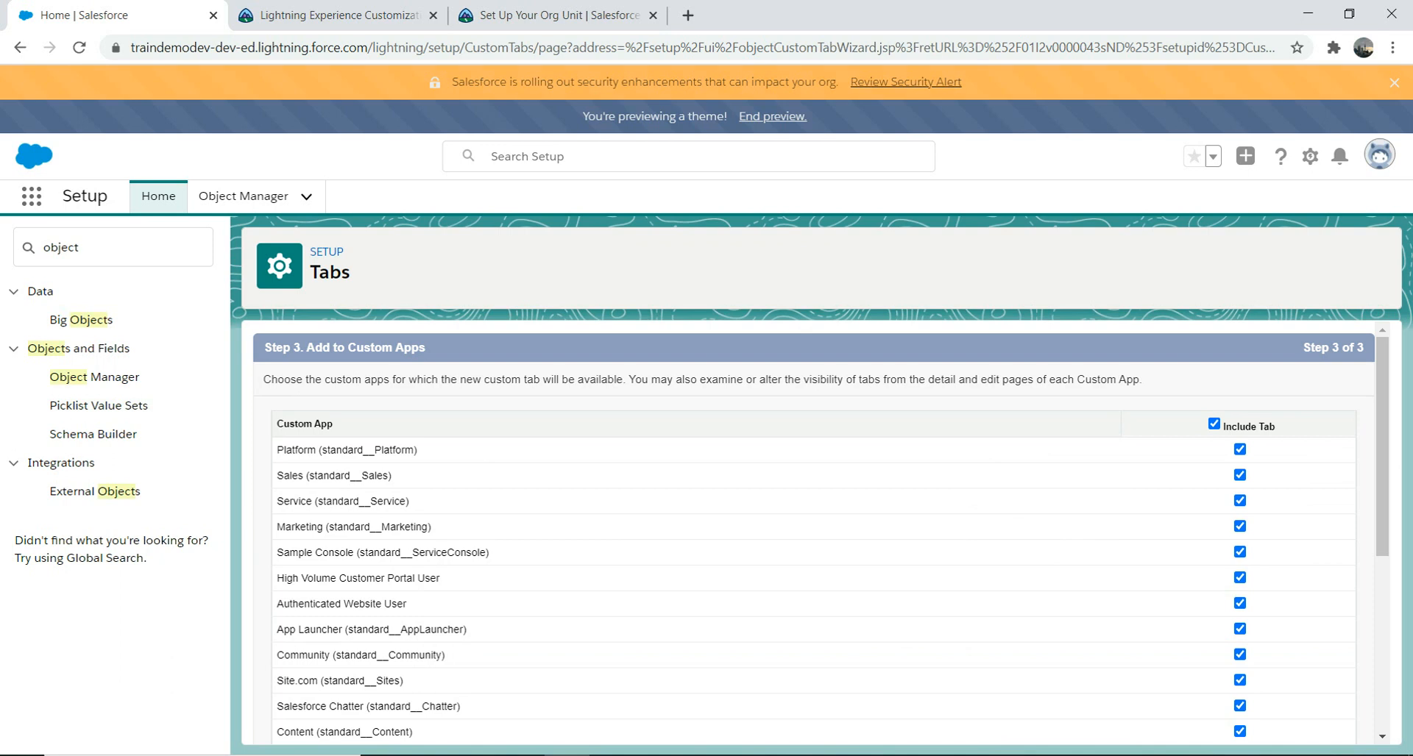
{"action": "scroll", "coordinate": [809, 530], "scroll_direction": "down", "scroll_amount": 5}
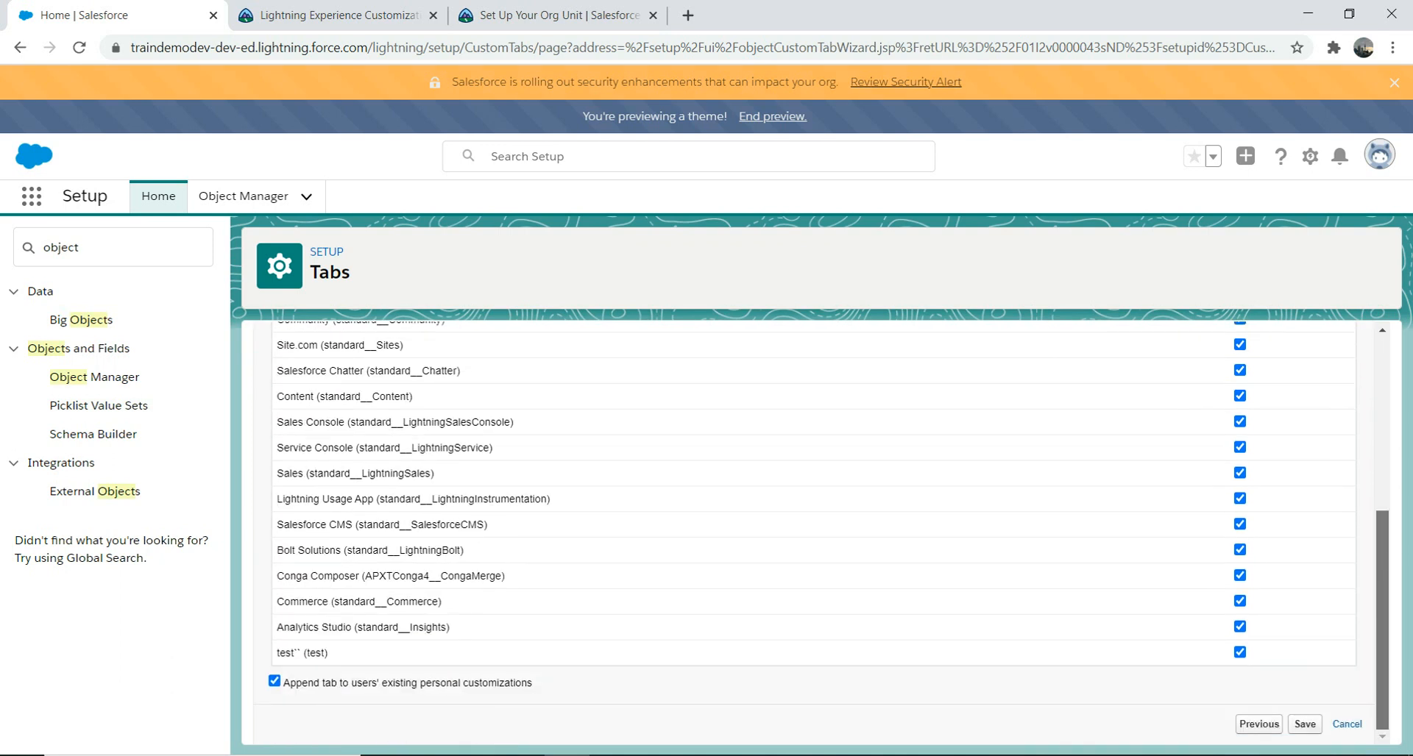
{"action": "scroll", "coordinate": [809, 529], "scroll_direction": "up", "scroll_amount": 2}
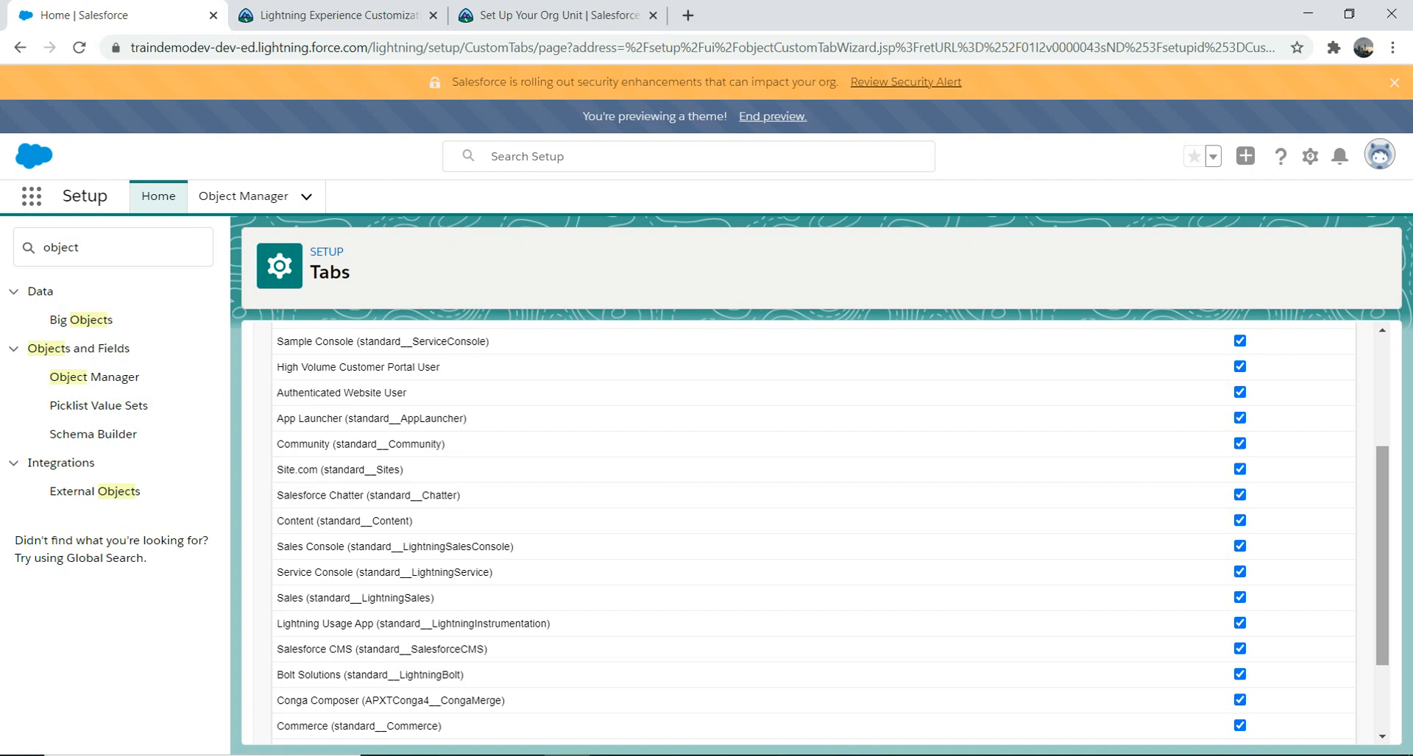
{"action": "scroll", "coordinate": [813, 533], "scroll_direction": "down", "scroll_amount": 3}
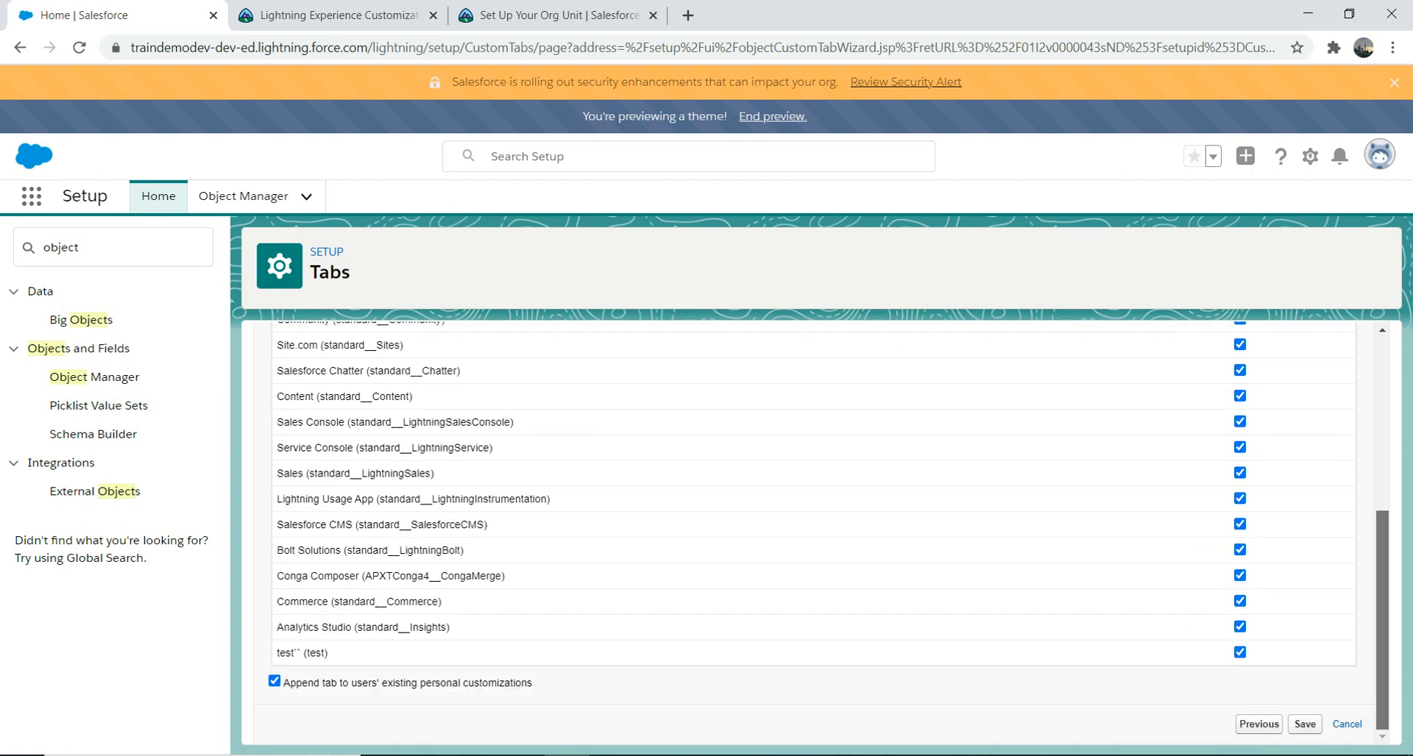
{"action": "scroll", "coordinate": [813, 534], "scroll_direction": "up", "scroll_amount": 7}
{"action": "scroll", "coordinate": [813, 534], "scroll_direction": "down", "scroll_amount": 5}
{"action": "left_click", "coordinate": [1305, 724]}
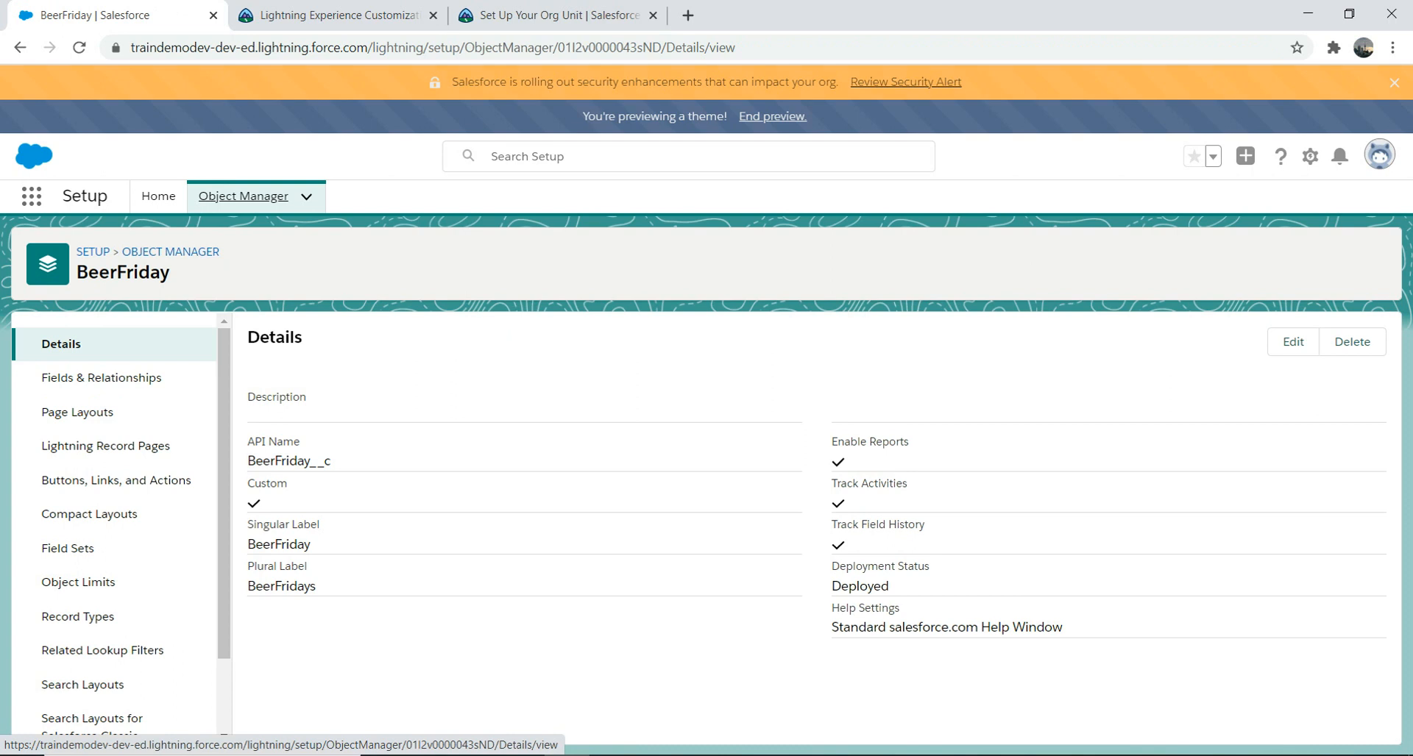
Step: Show BeerFriday's Fields & Relationships and open the BeerFriday Name field's action menu
{"action": "left_click", "coordinate": [102, 377]}
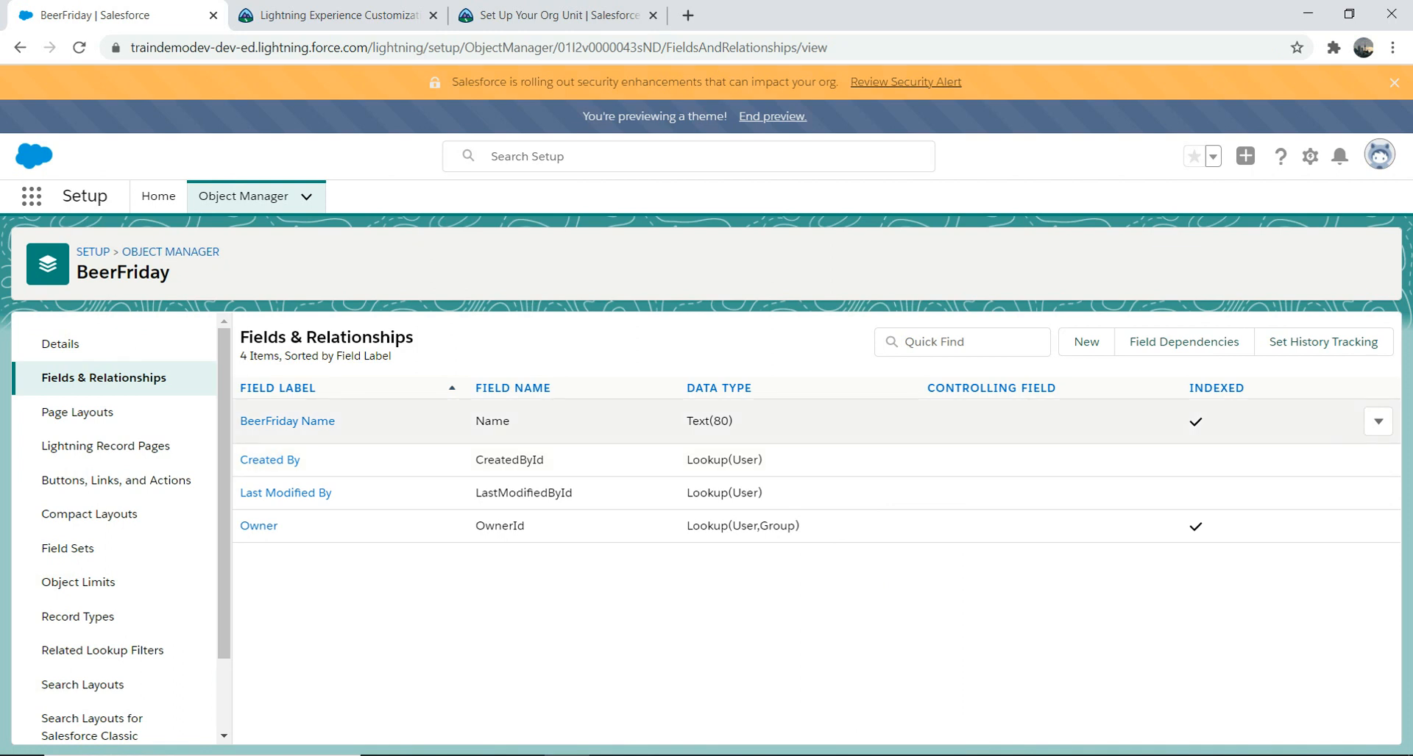
{"action": "left_click", "coordinate": [1378, 421]}
Step: Change the BeerFriday Name field to Auto Number starting at 1 and save it
{"action": "left_click", "coordinate": [1322, 462]}
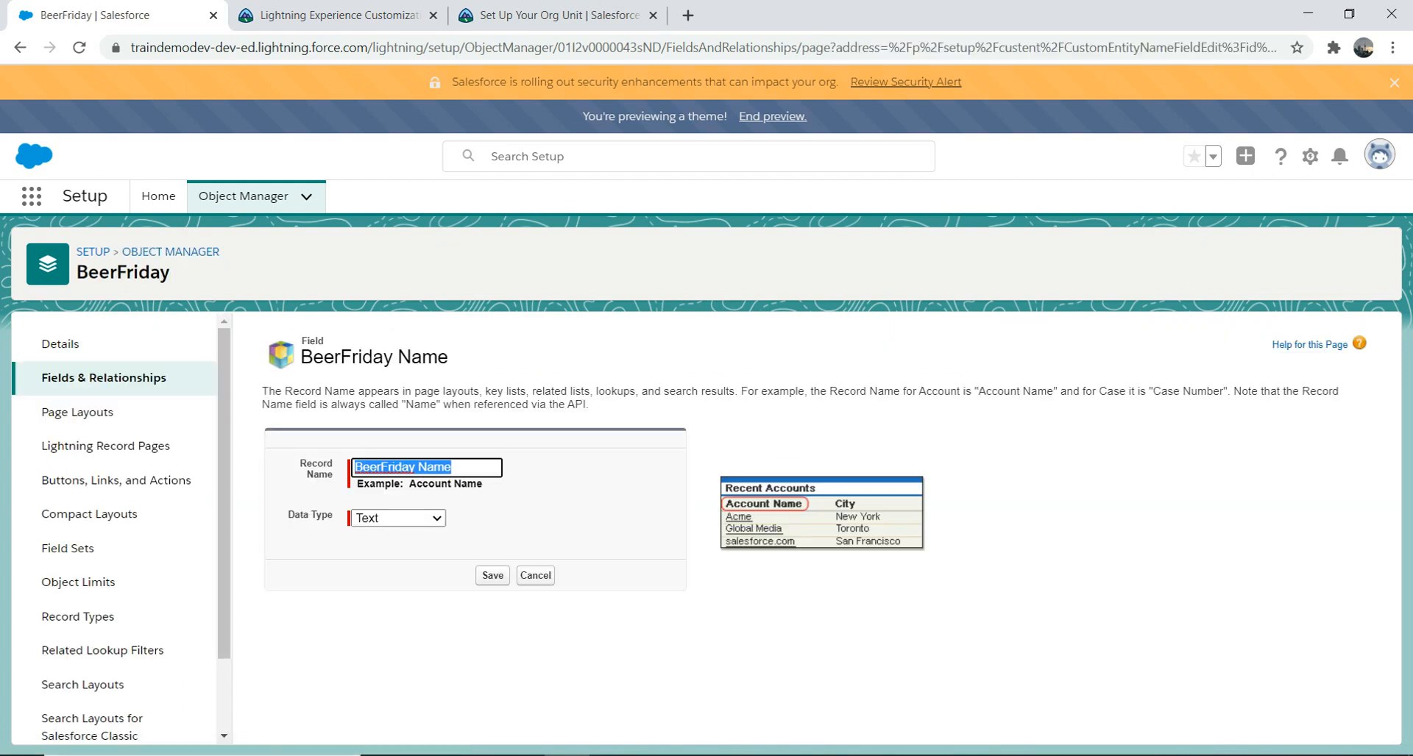
{"action": "left_click", "coordinate": [398, 519]}
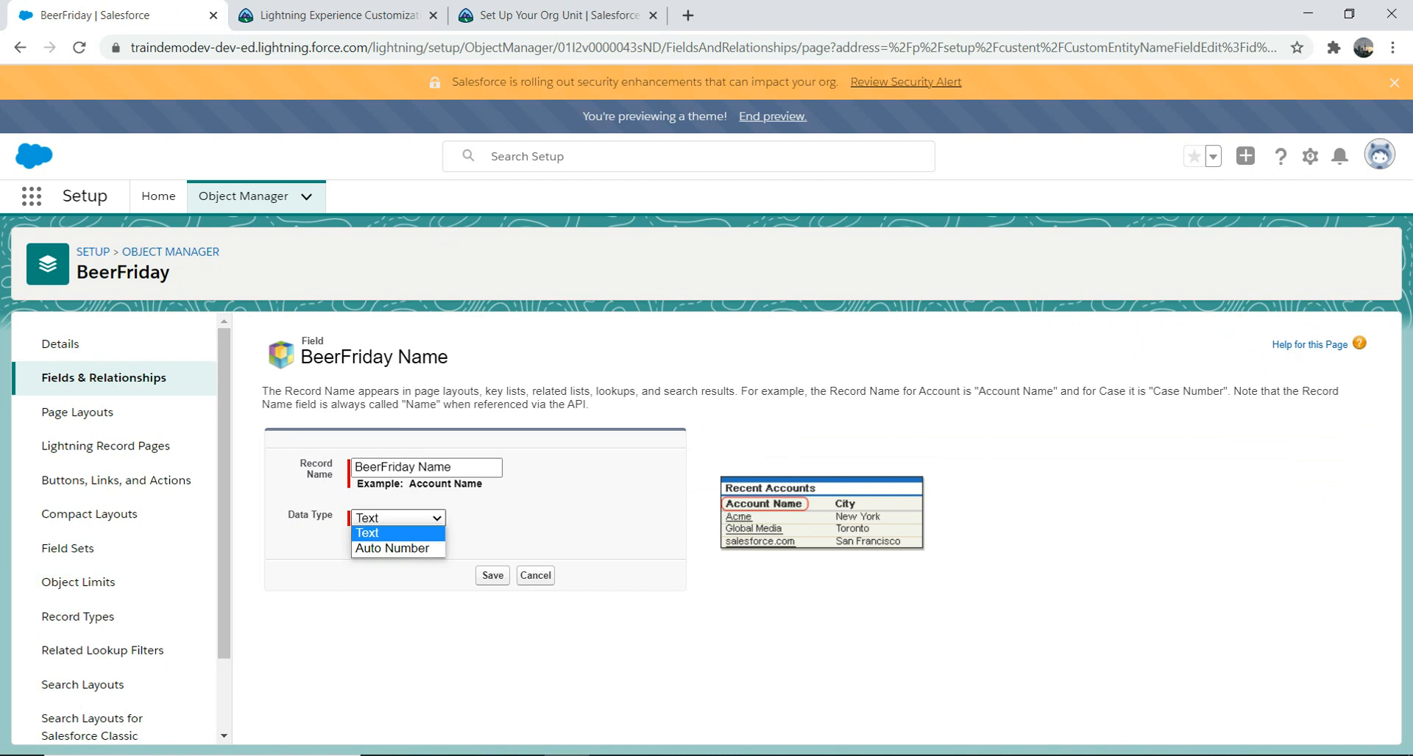
{"action": "left_click", "coordinate": [393, 549]}
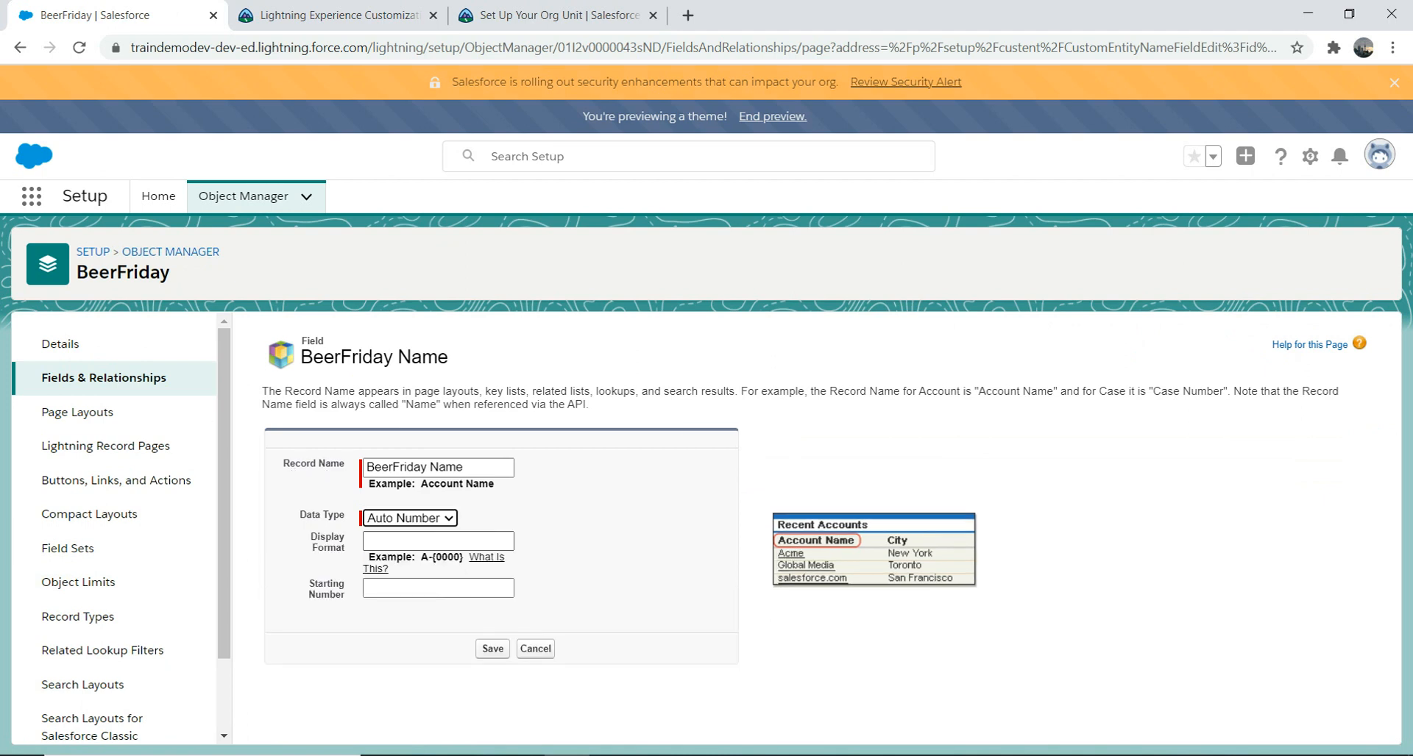
{"action": "left_click", "coordinate": [427, 588]}
{"action": "type", "text": "1"}
{"action": "left_click", "coordinate": [492, 648]}
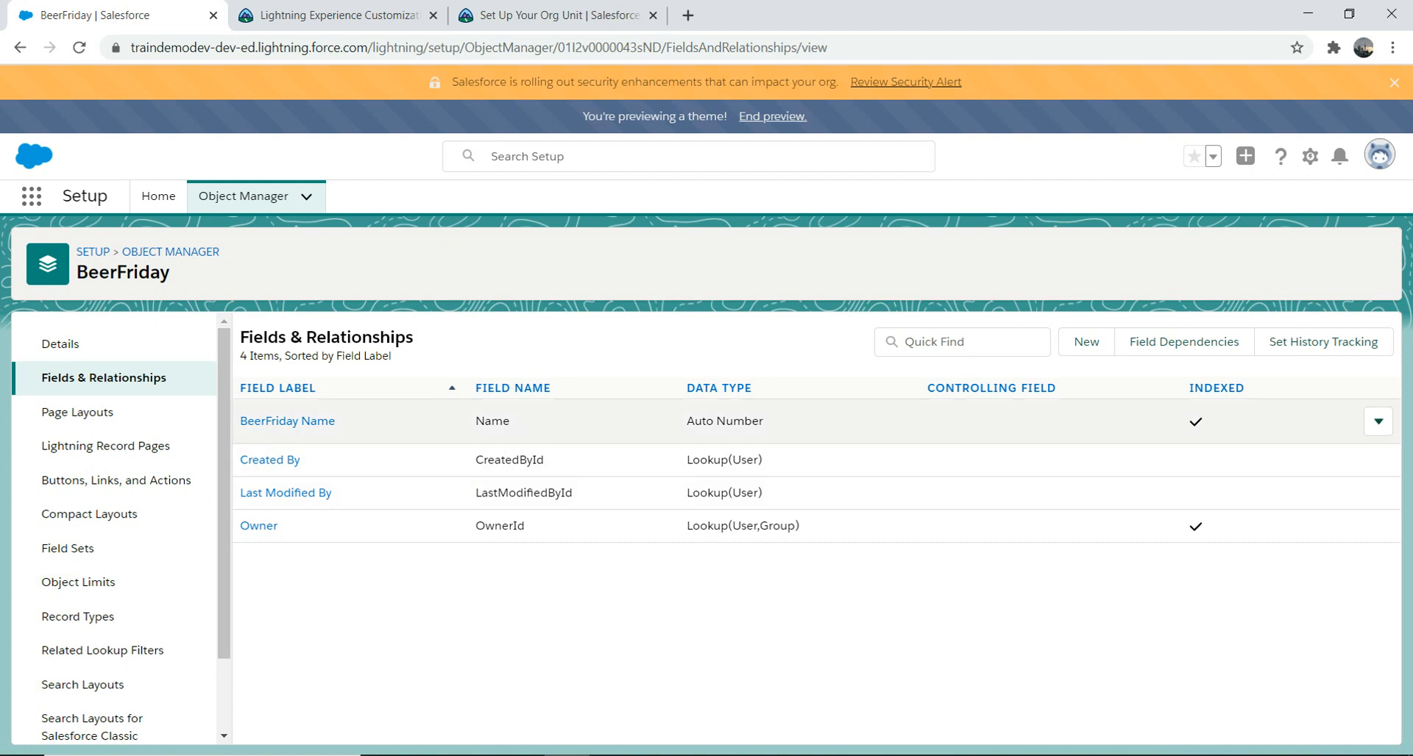
{"action": "left_click", "coordinate": [1378, 421]}
{"action": "left_click", "coordinate": [1215, 597]}
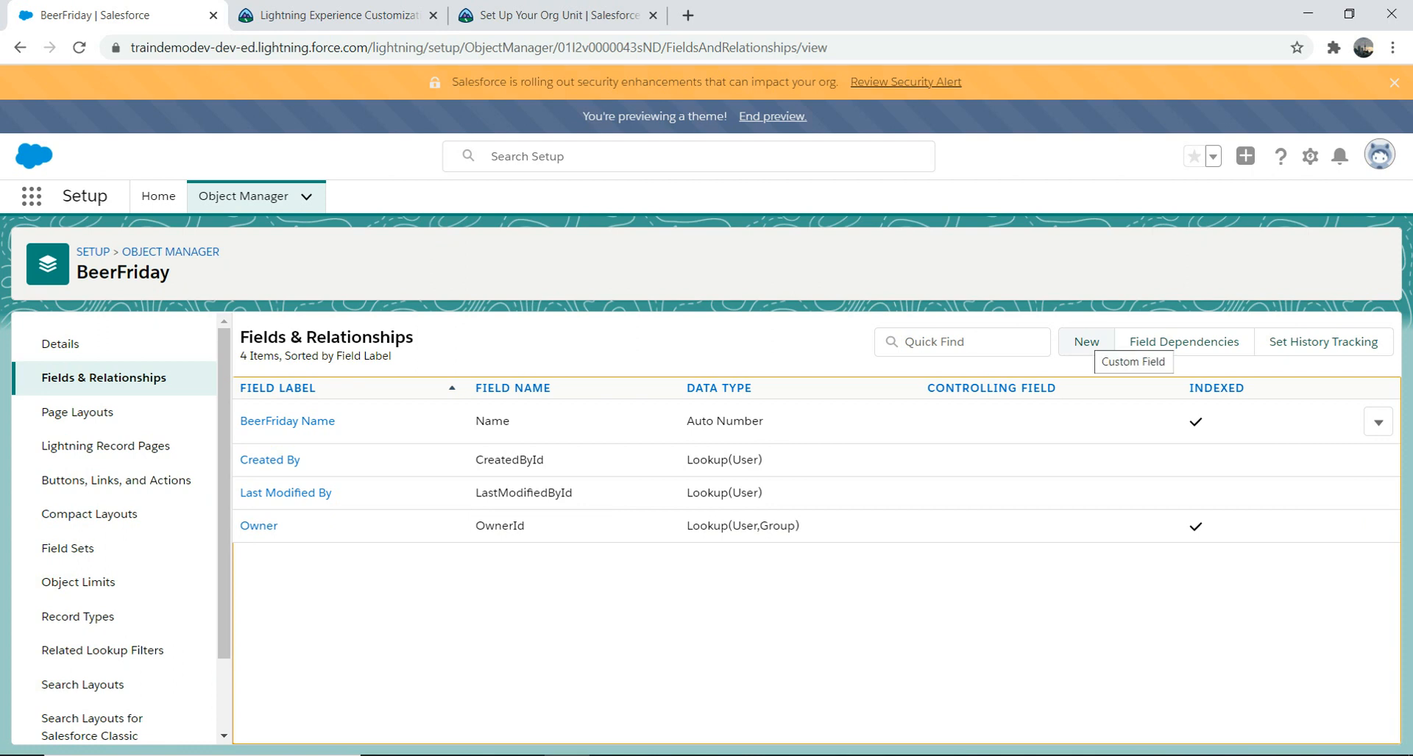
{"action": "left_click", "coordinate": [1086, 342]}
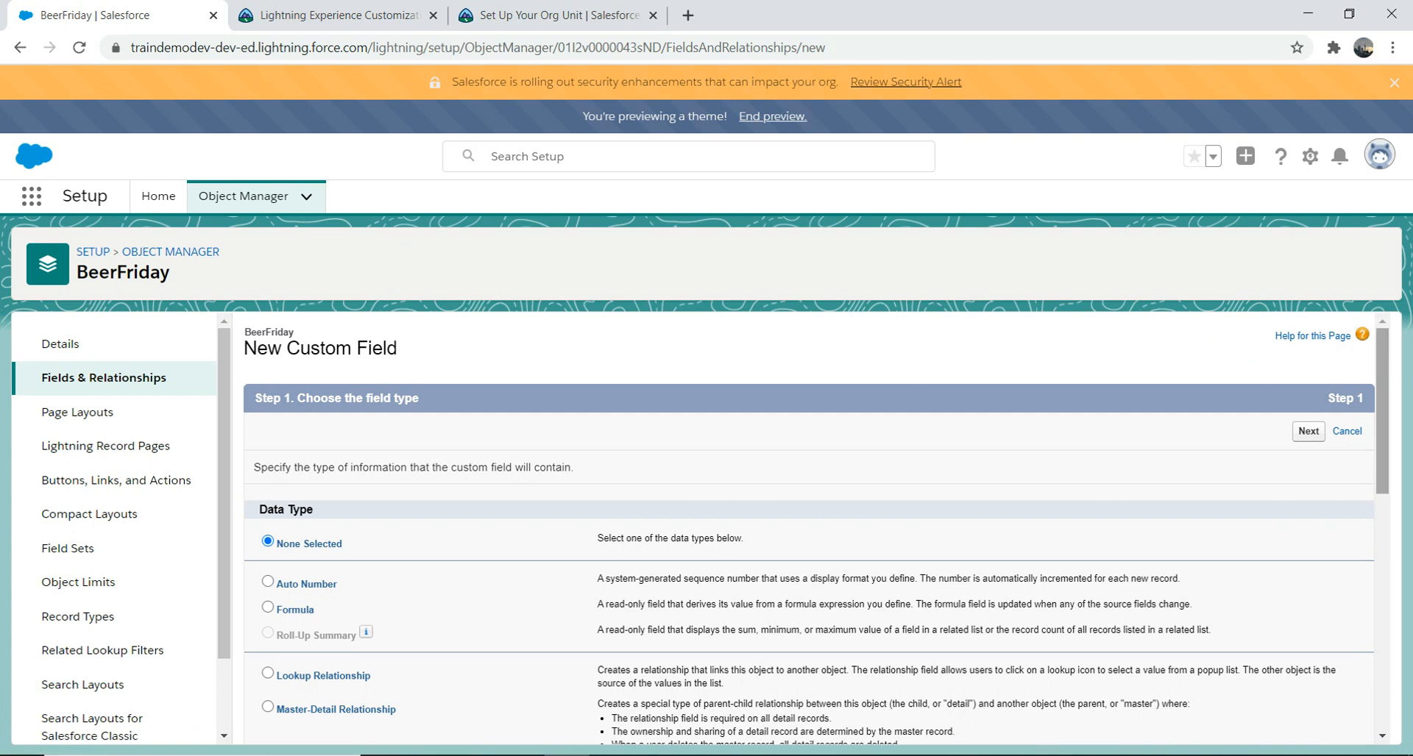
Step: Choose Date as the new BeerFriday field's data type and proceed to field details
{"action": "scroll", "coordinate": [810, 530], "scroll_direction": "down", "scroll_amount": 2}
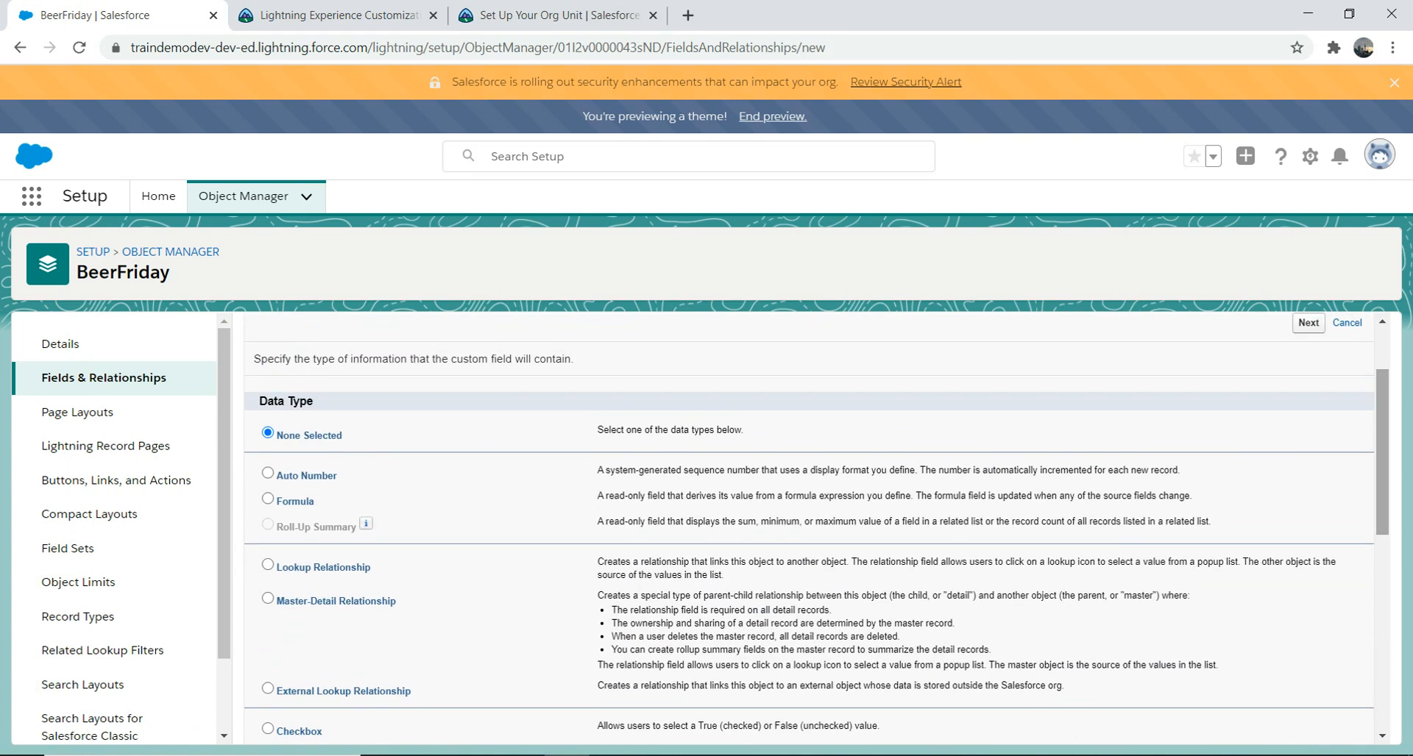
{"action": "scroll", "coordinate": [809, 530], "scroll_direction": "down", "scroll_amount": 3}
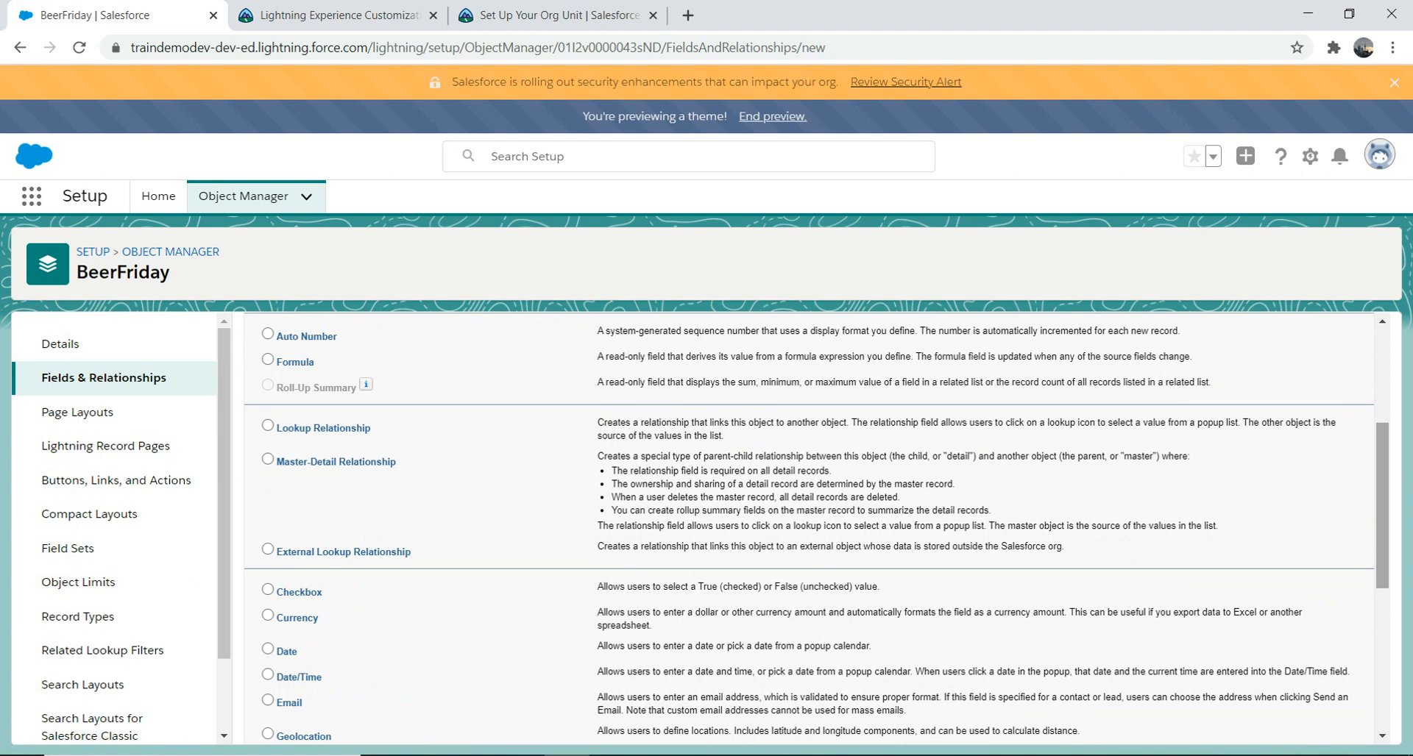
{"action": "scroll", "coordinate": [810, 526], "scroll_direction": "down", "scroll_amount": 3}
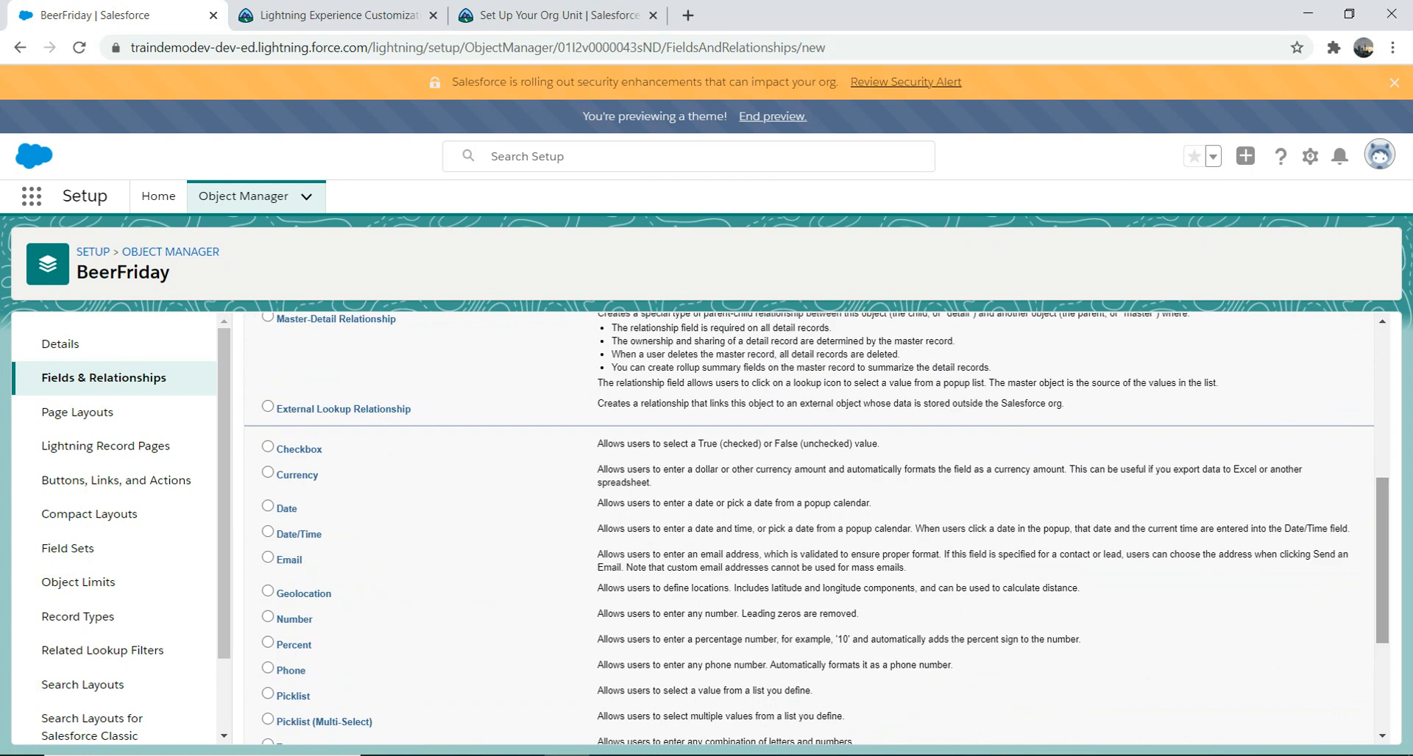
{"action": "mouse_move", "coordinate": [1382, 561]}
{"action": "left_mouse_down"}
{"action": "mouse_move", "coordinate": [1382, 460]}
{"action": "mouse_move", "coordinate": [1382, 553]}
{"action": "left_mouse_up"}
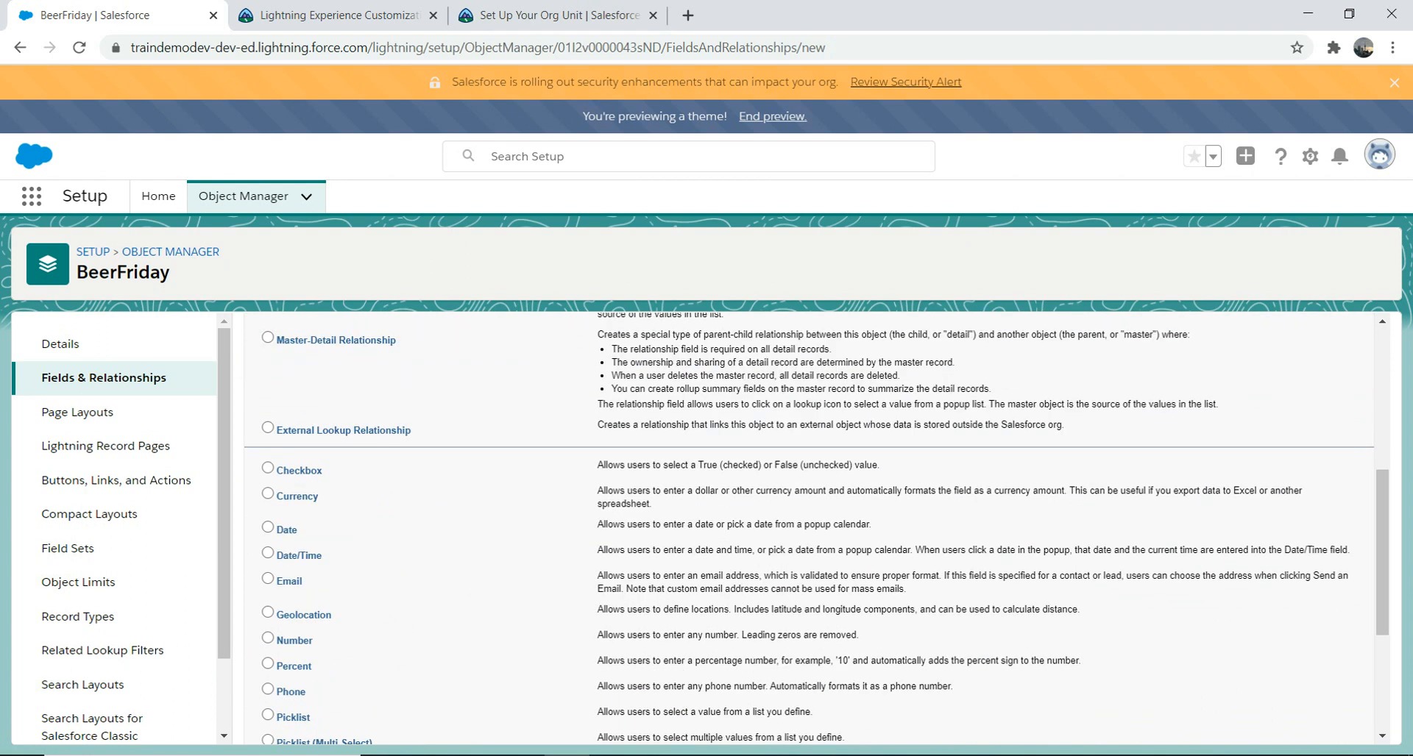
{"action": "left_click", "coordinate": [268, 527]}
{"action": "left_click_drag", "start_coordinate": [1383, 559], "coordinate": [1382, 659]}
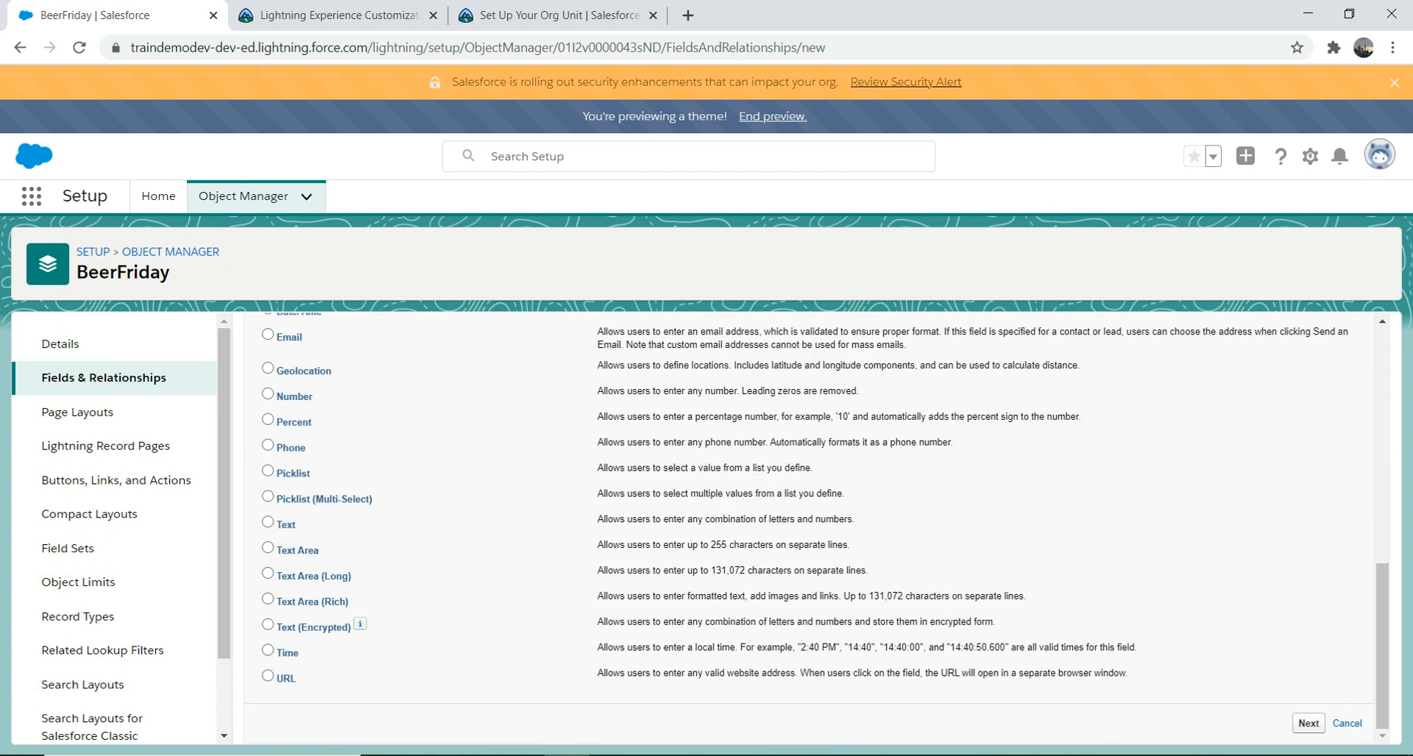
{"action": "left_click", "coordinate": [1308, 724]}
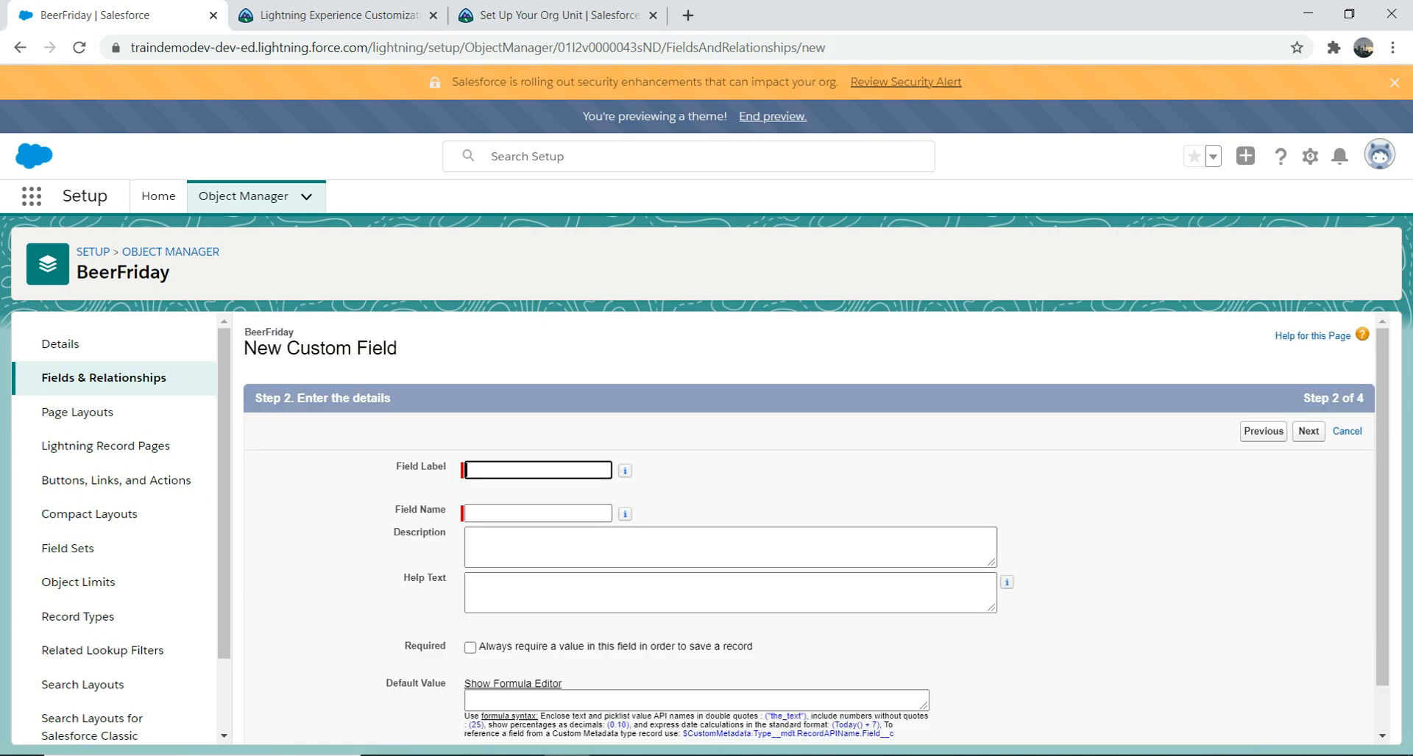
Step: Label the field 'Beer Date' with field name BeerDate, mark it Required, and continue
{"action": "type", "text": "BeerDate"}
{"action": "key", "text": "Tab"}
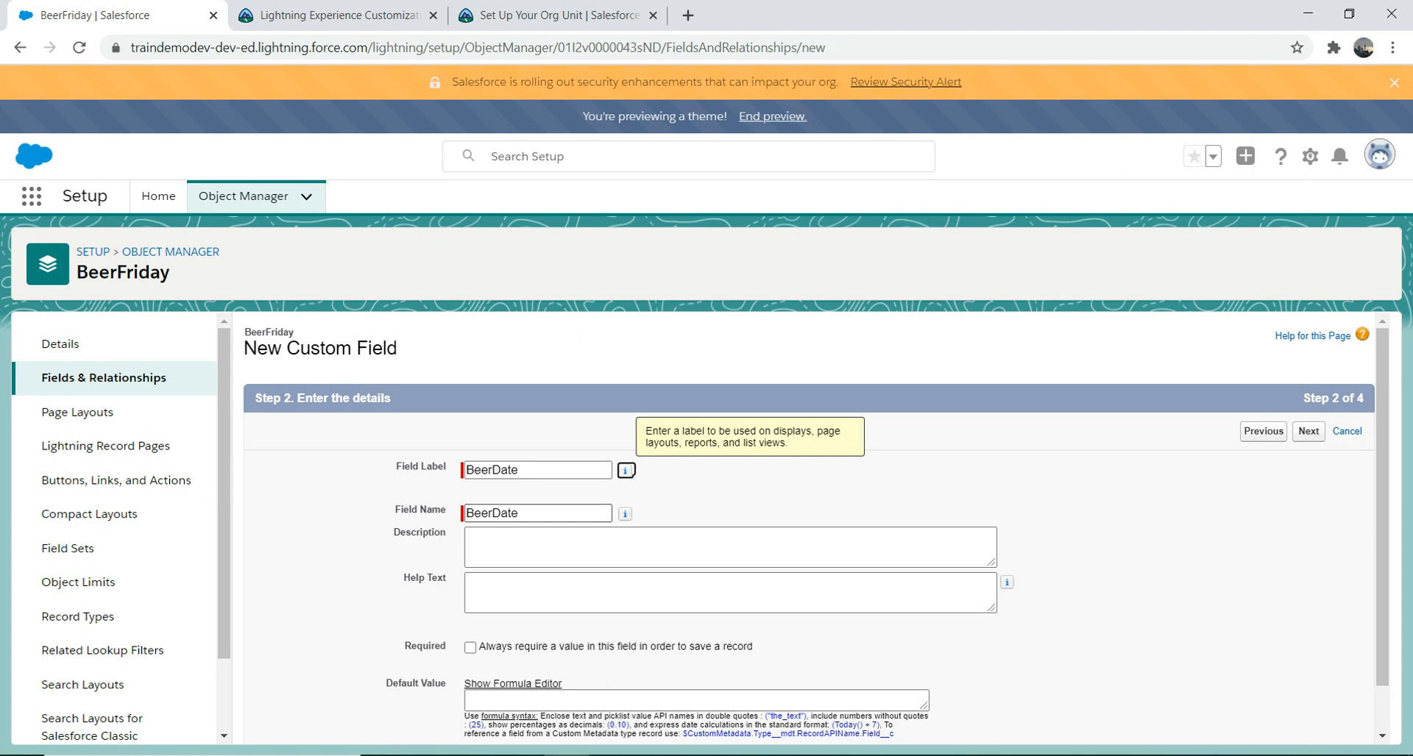
{"action": "left_click", "coordinate": [730, 547]}
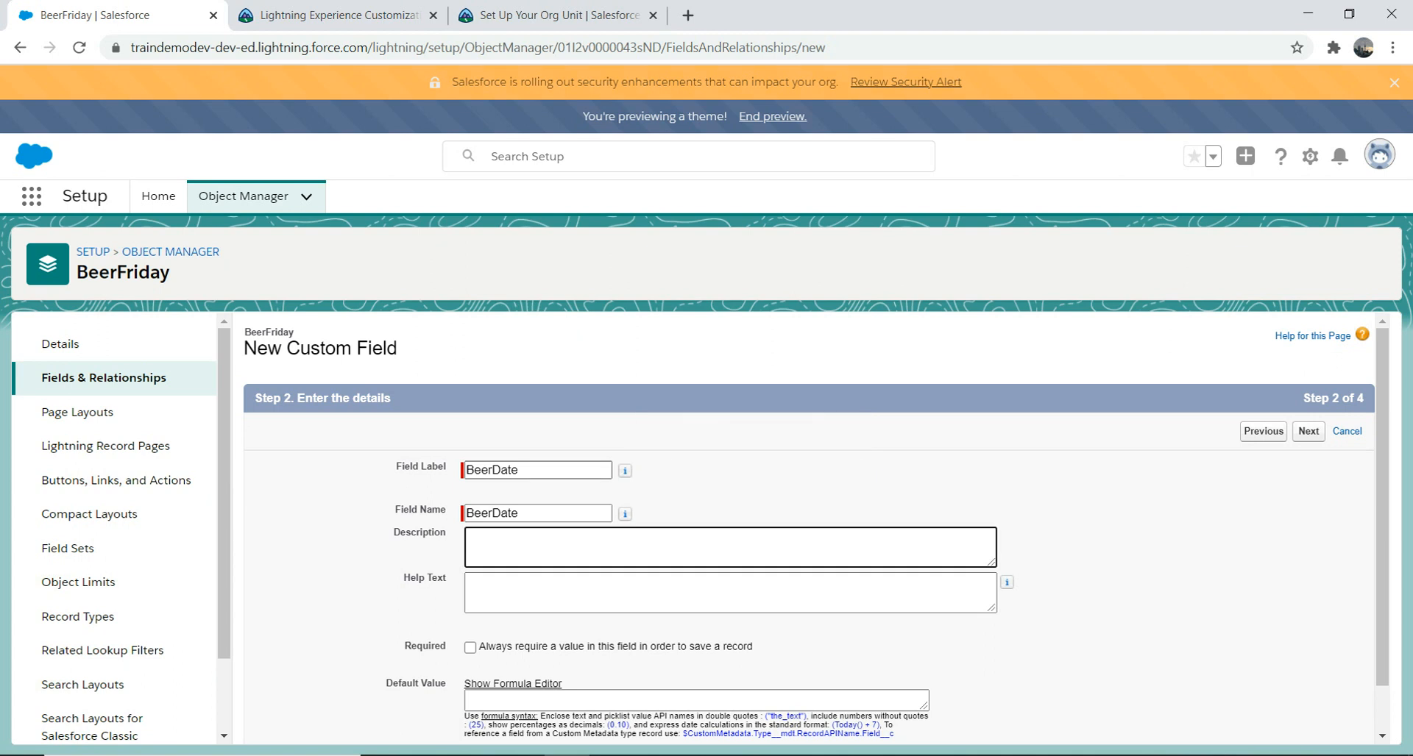
{"action": "left_click", "coordinate": [521, 470]}
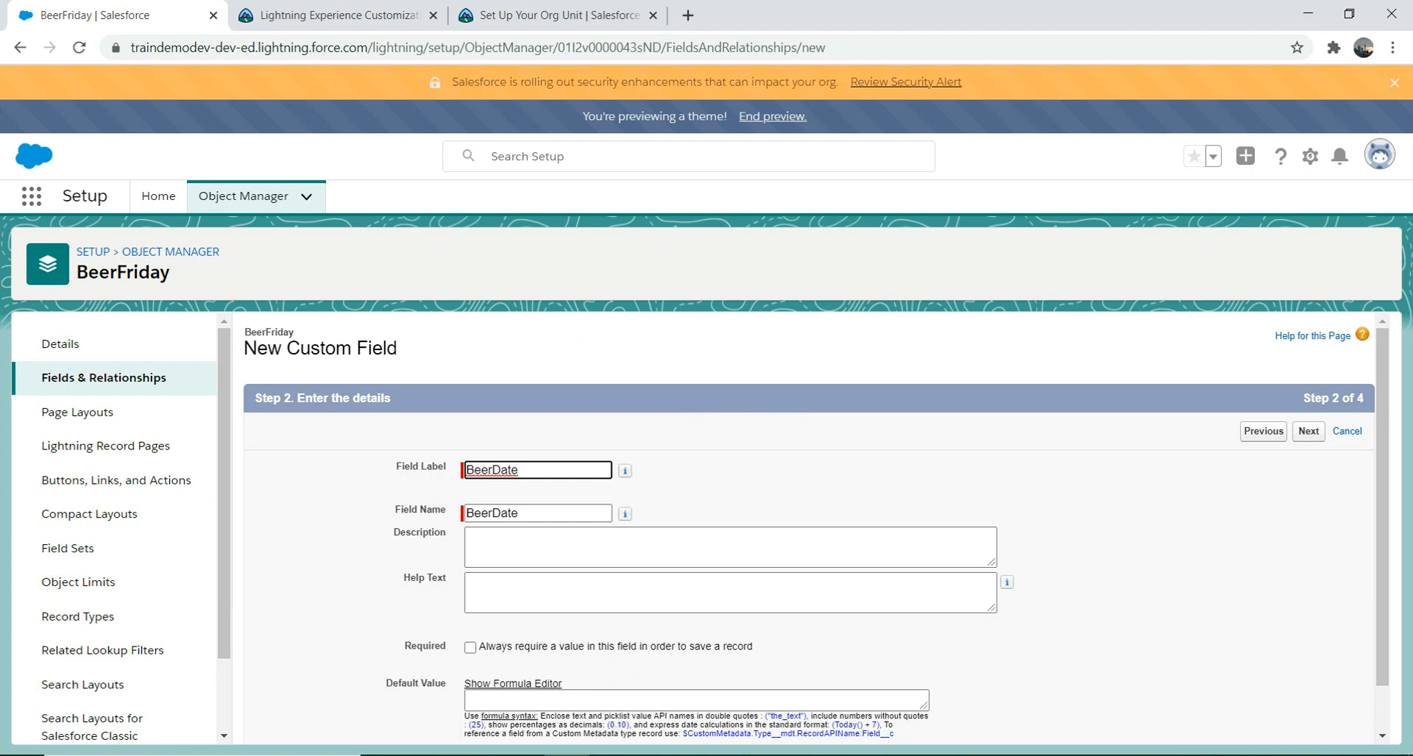
{"action": "left_click", "coordinate": [492, 470]}
{"action": "left_click", "coordinate": [559, 548]}
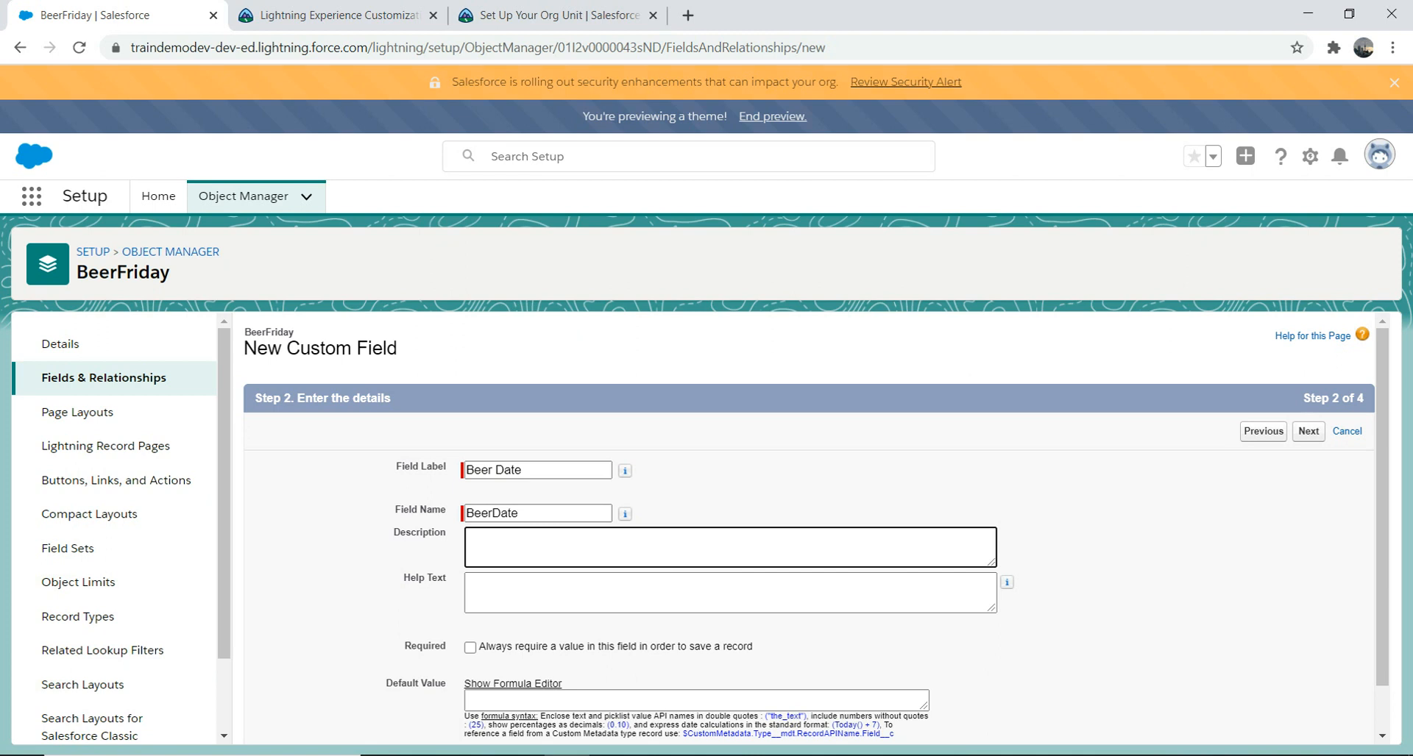
{"action": "scroll", "coordinate": [816, 533], "scroll_direction": "down", "scroll_amount": 1}
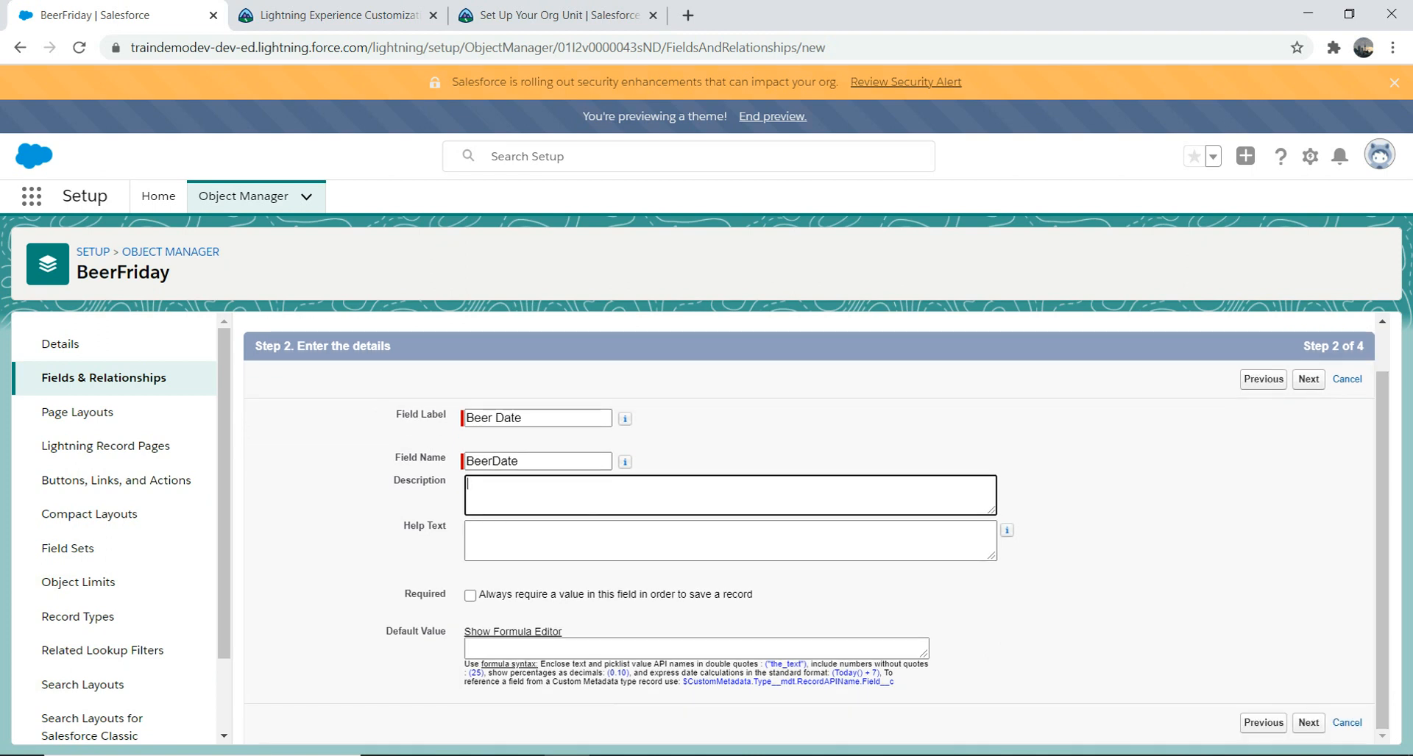
{"action": "left_click", "coordinate": [471, 596]}
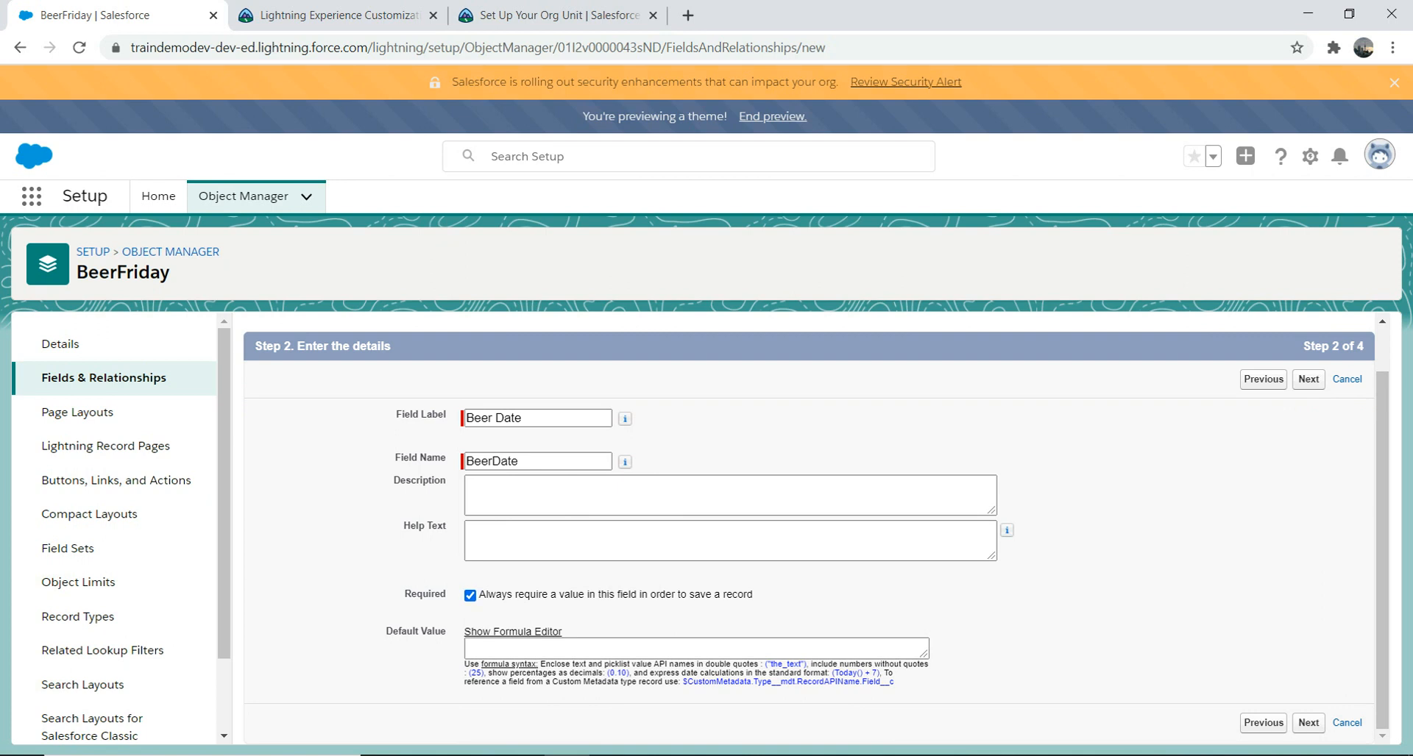
{"action": "left_click", "coordinate": [1308, 379]}
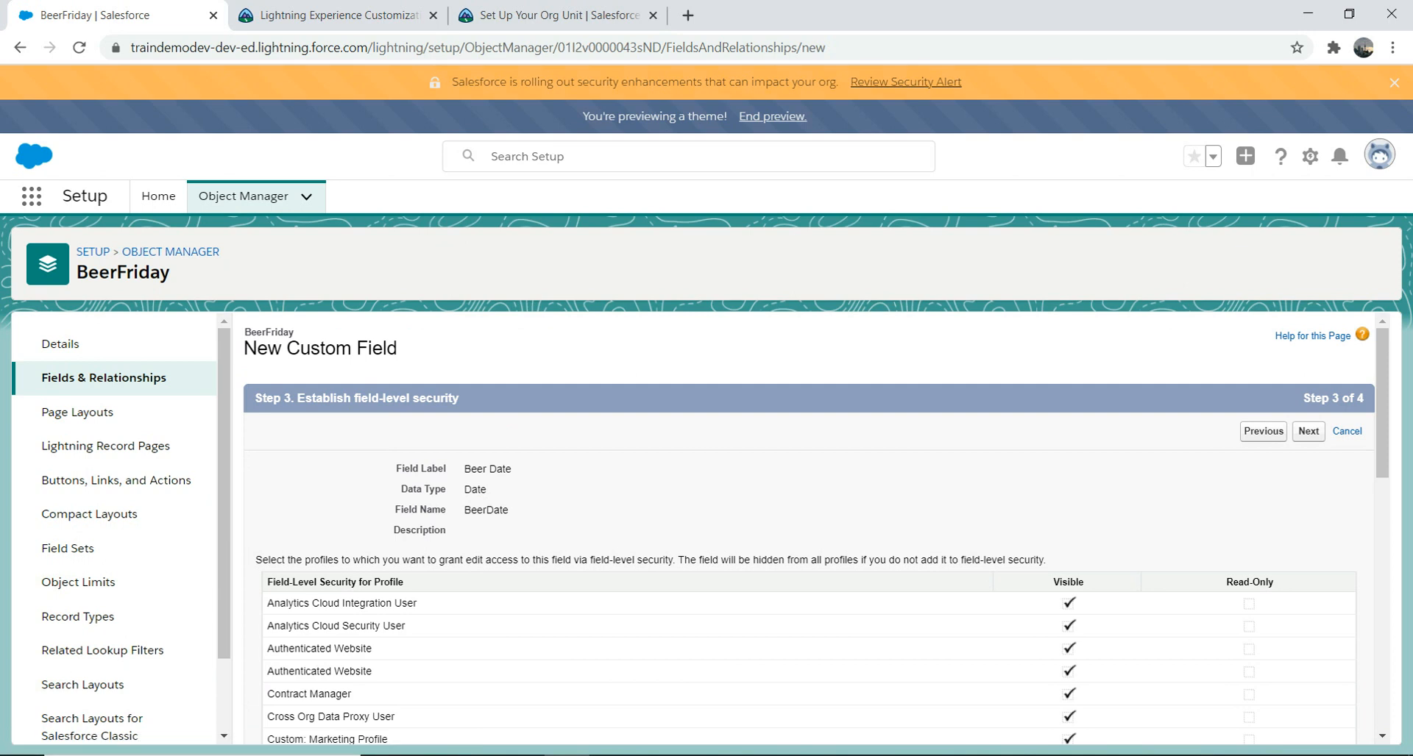
Step: Accept default visibility and BeerFriday Layout, then save Beer Date, hitting a duplicate BeerDate error
{"action": "scroll", "coordinate": [809, 528], "scroll_direction": "down", "scroll_amount": 5}
{"action": "scroll", "coordinate": [809, 529], "scroll_direction": "down", "scroll_amount": 5}
{"action": "scroll", "coordinate": [810, 529], "scroll_direction": "up", "scroll_amount": 10}
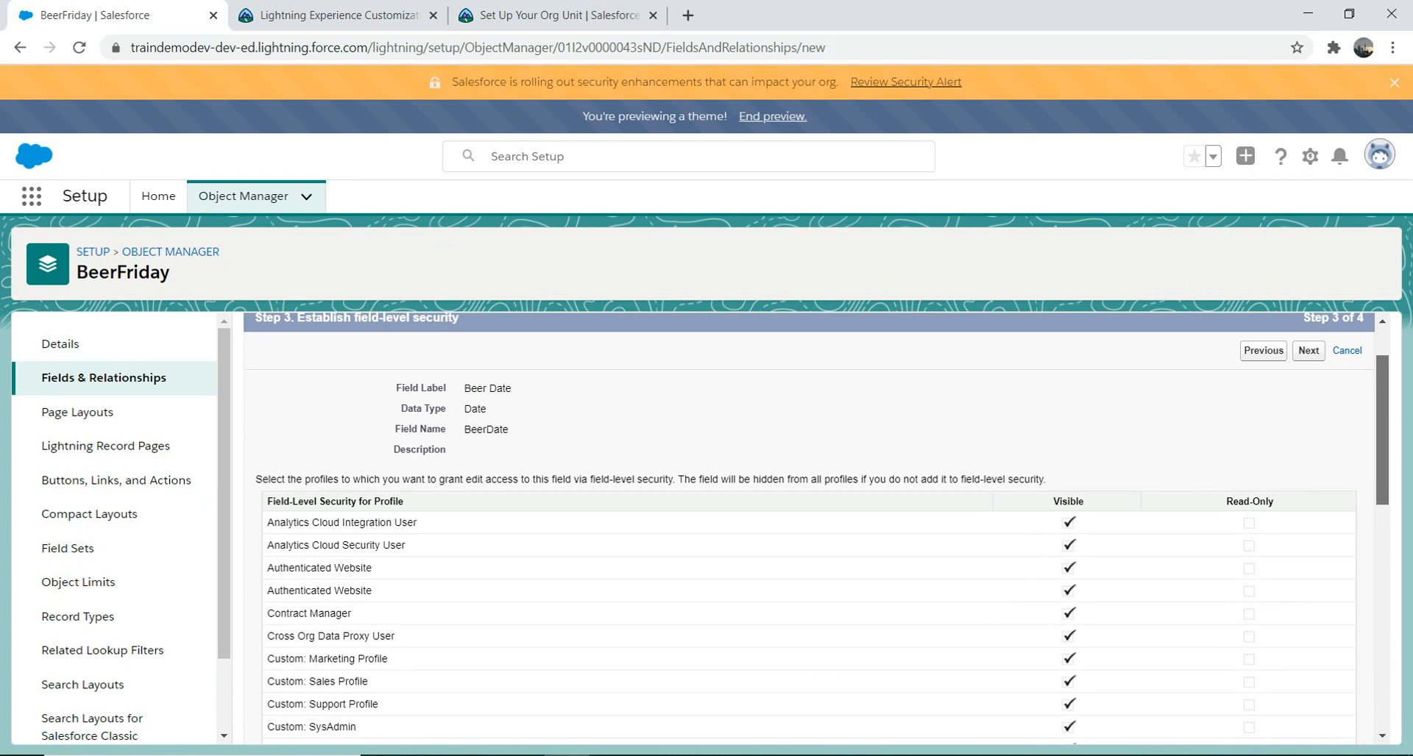
{"action": "scroll", "coordinate": [809, 528], "scroll_direction": "down", "scroll_amount": 9}
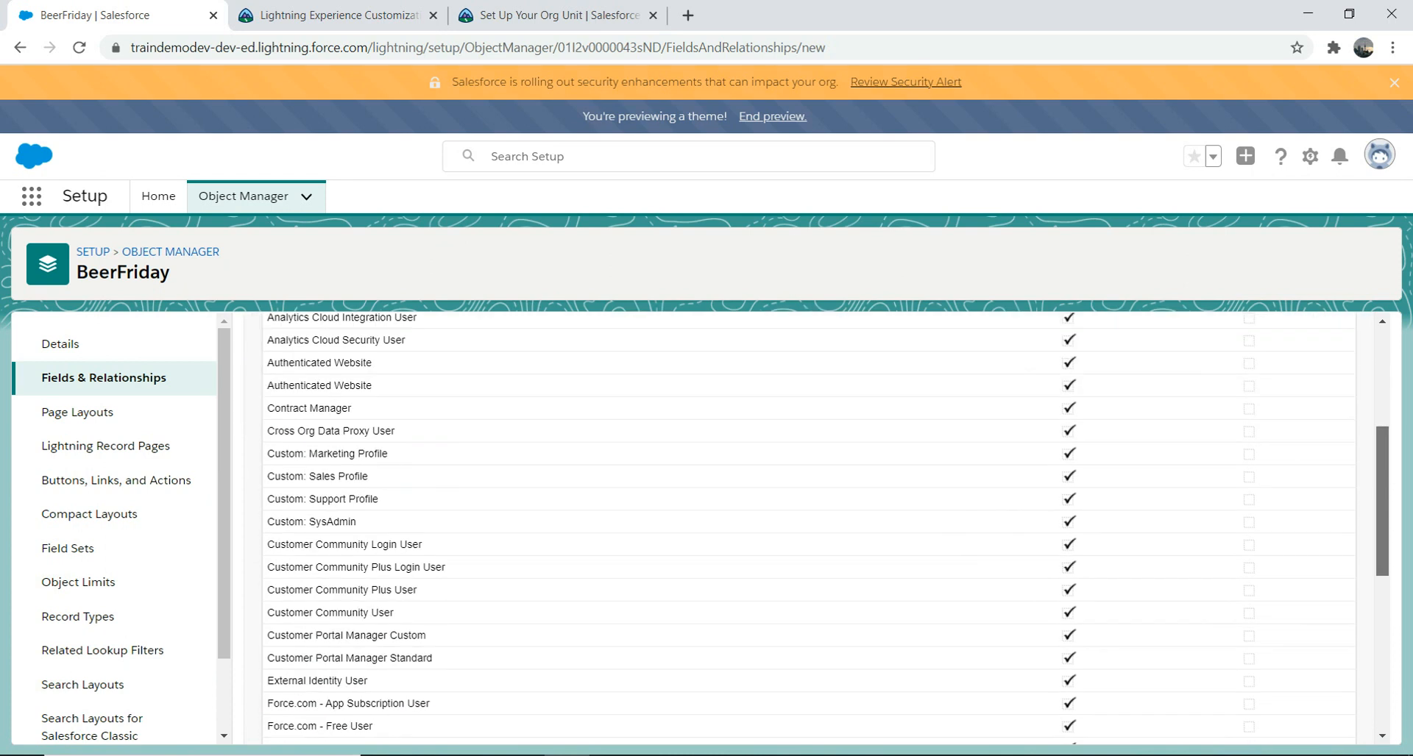
{"action": "scroll", "coordinate": [809, 528], "scroll_direction": "up", "scroll_amount": 10}
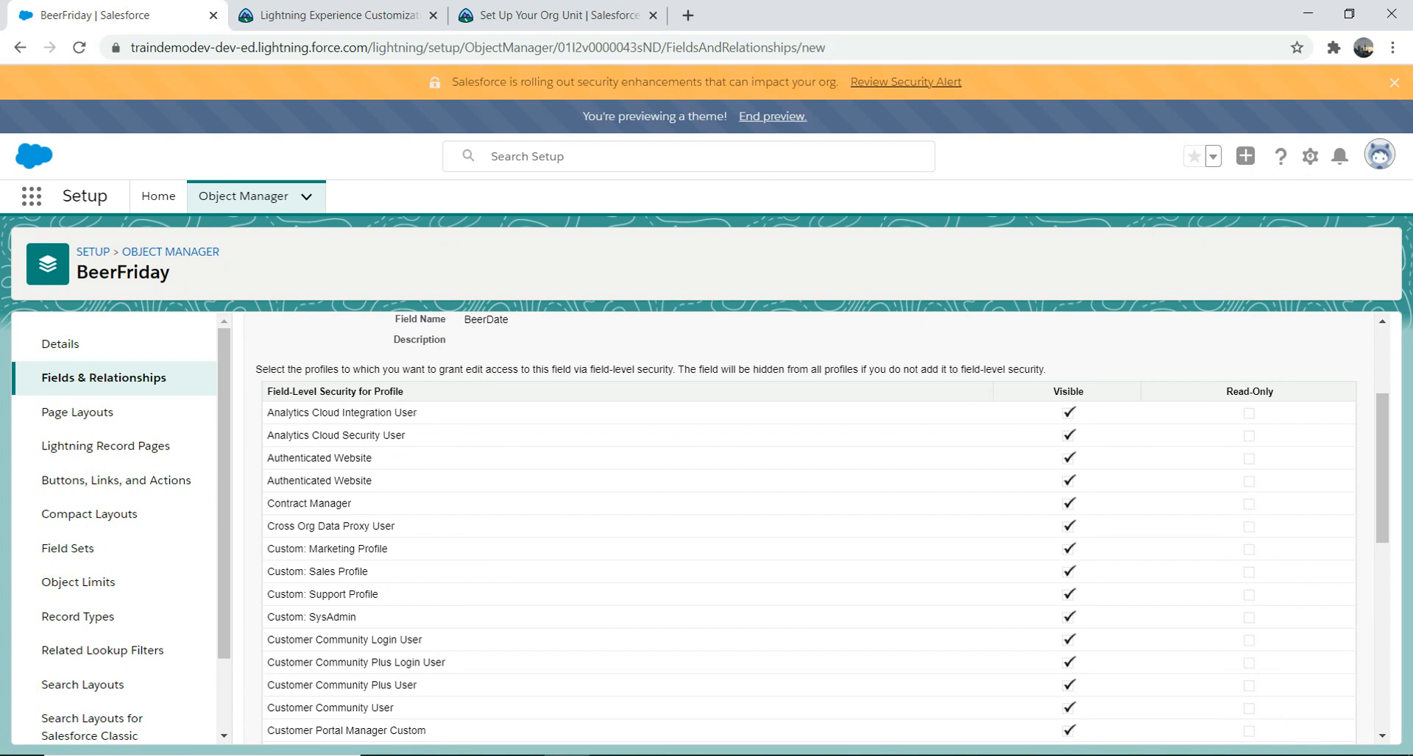
{"action": "scroll", "coordinate": [809, 528], "scroll_direction": "down", "scroll_amount": 9}
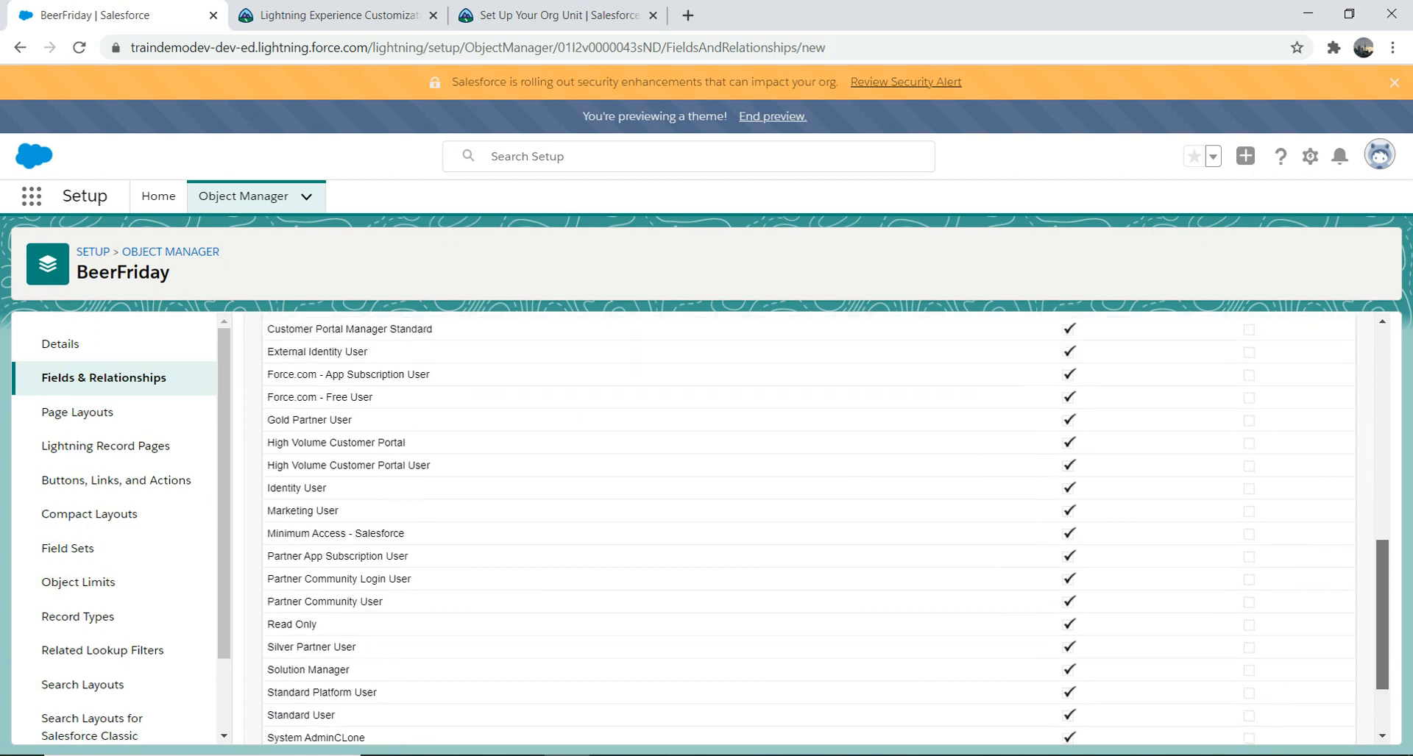
{"action": "left_click", "coordinate": [1309, 722]}
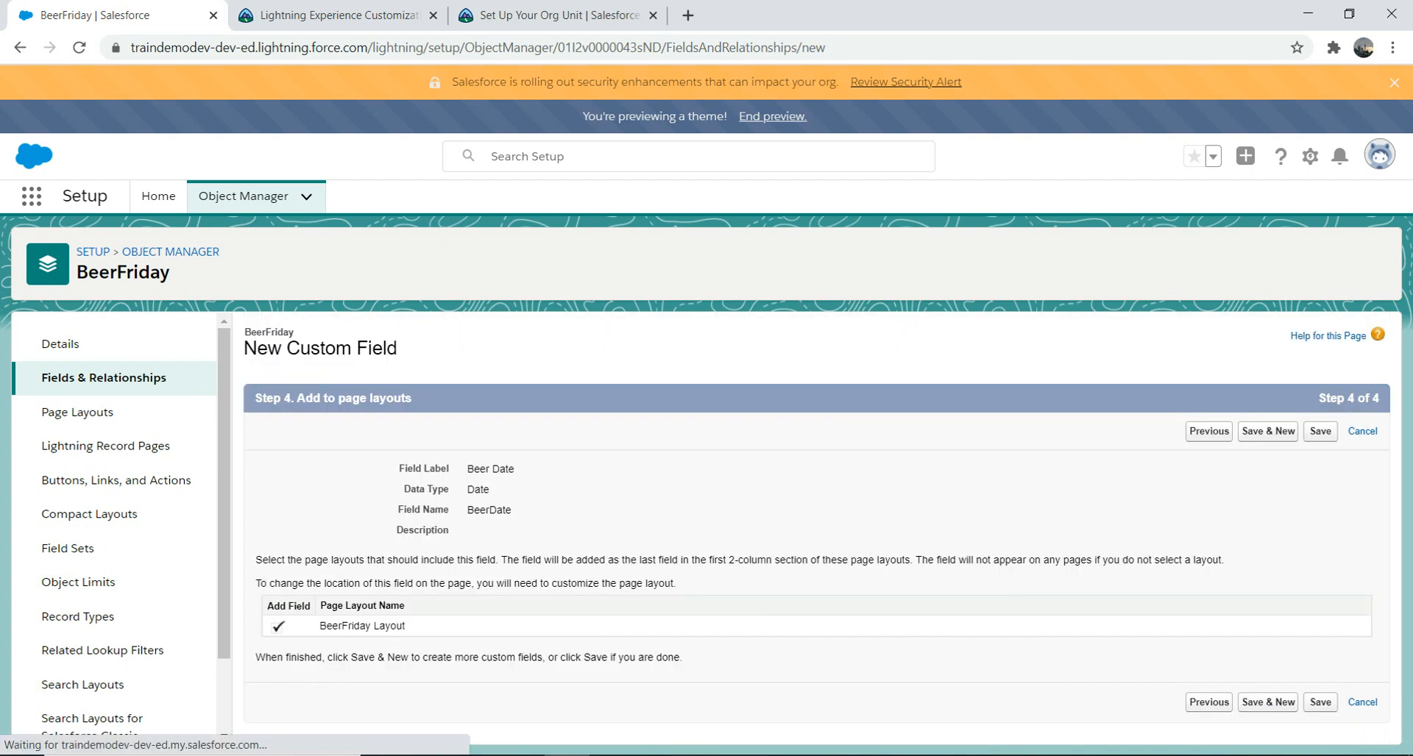
{"action": "left_click", "coordinate": [1319, 702]}
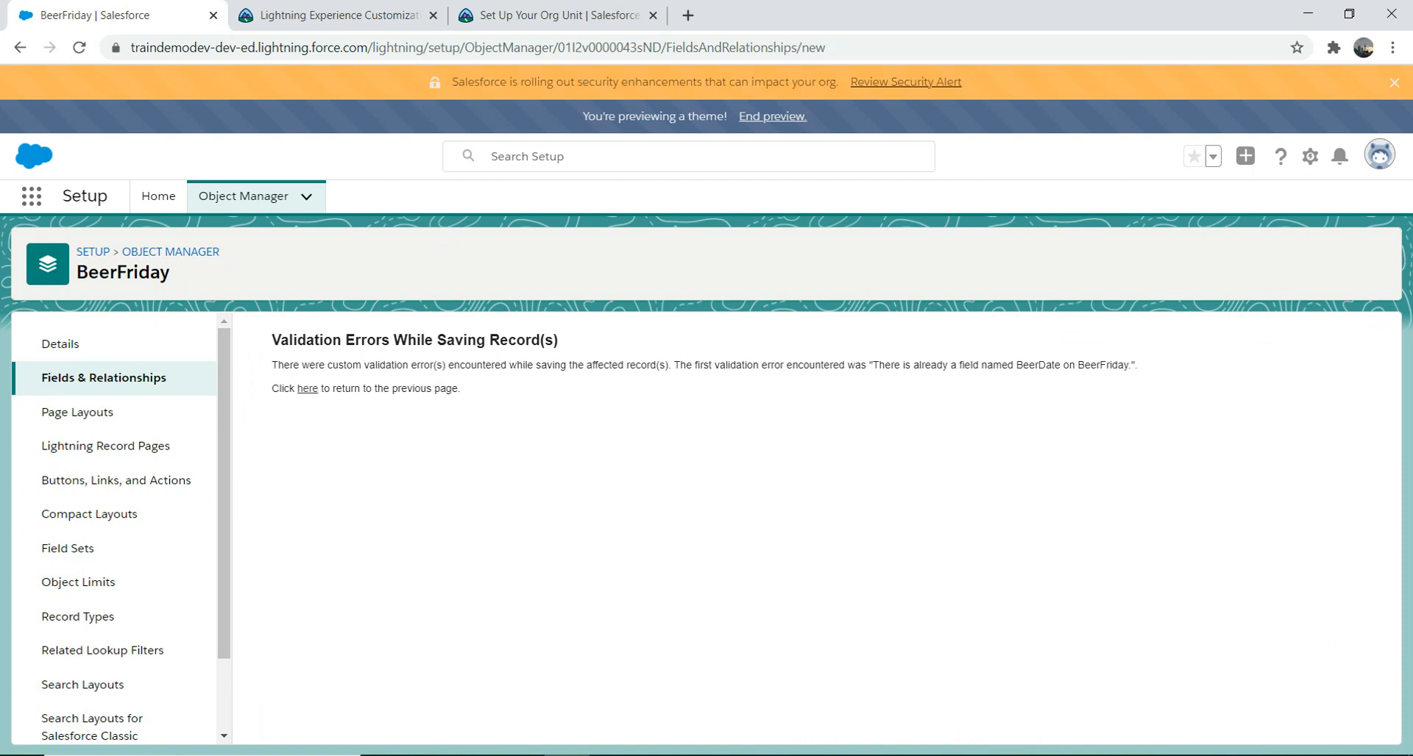
{"action": "left_click_drag", "start_coordinate": [1061, 365], "coordinate": [1016, 365]}
{"action": "left_click", "coordinate": [308, 389]}
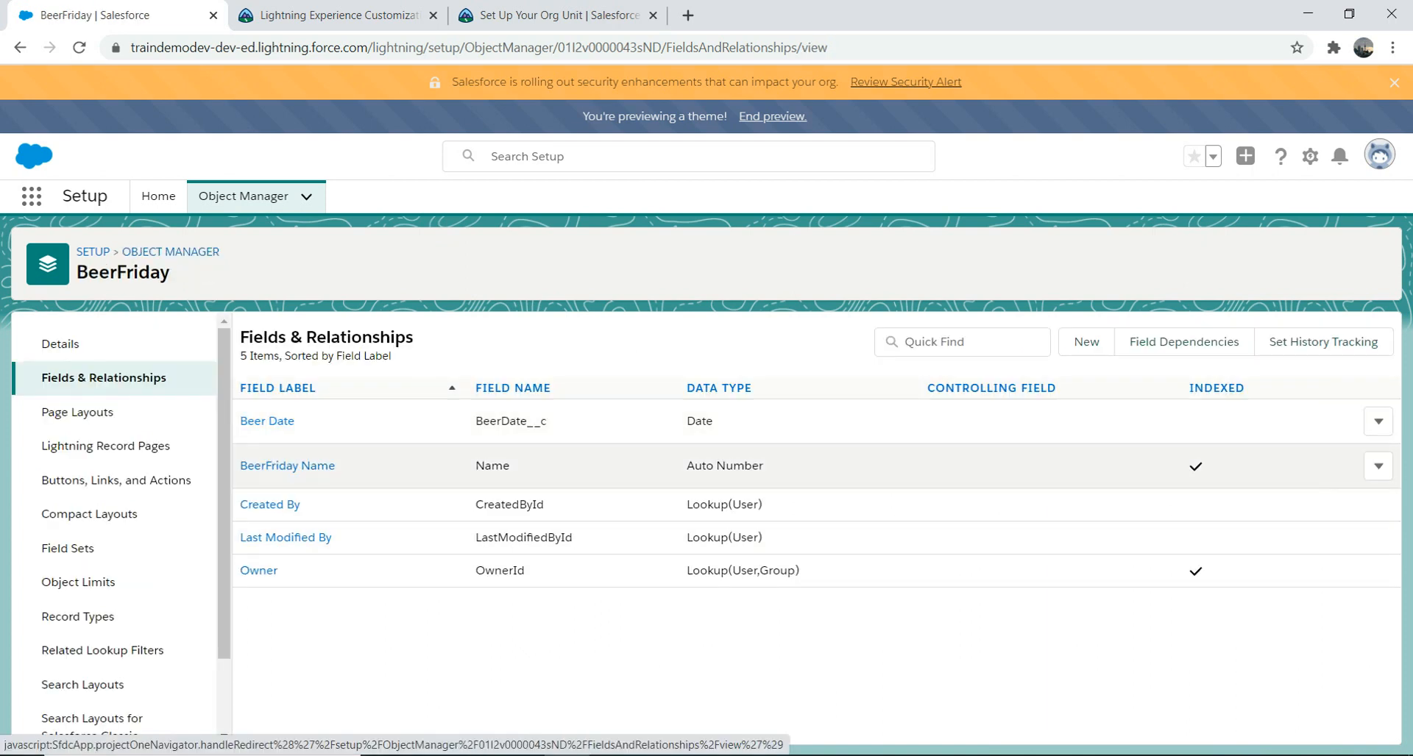
{"action": "left_click_drag", "start_coordinate": [475, 421], "coordinate": [547, 422]}
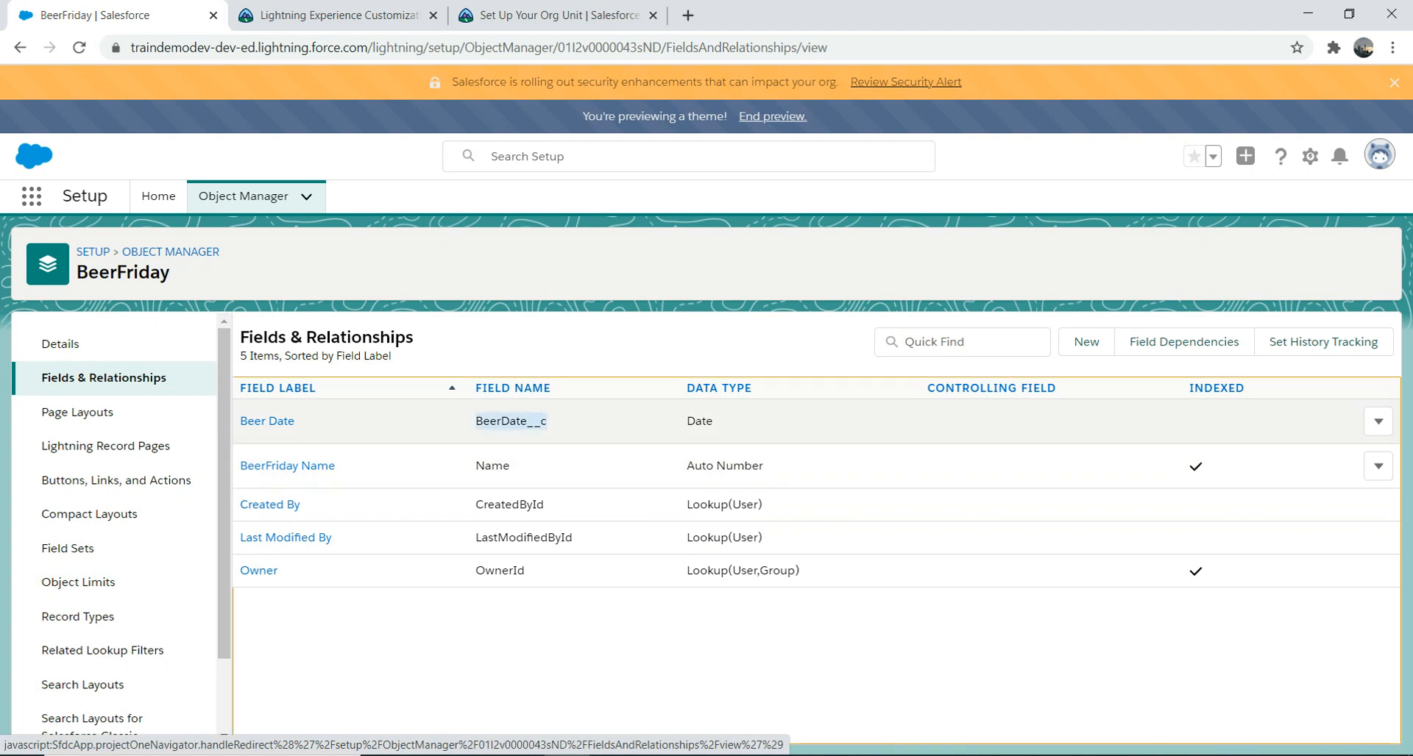
{"action": "left_click", "coordinate": [551, 422]}
{"action": "left_click_drag", "start_coordinate": [240, 388], "coordinate": [279, 388]}
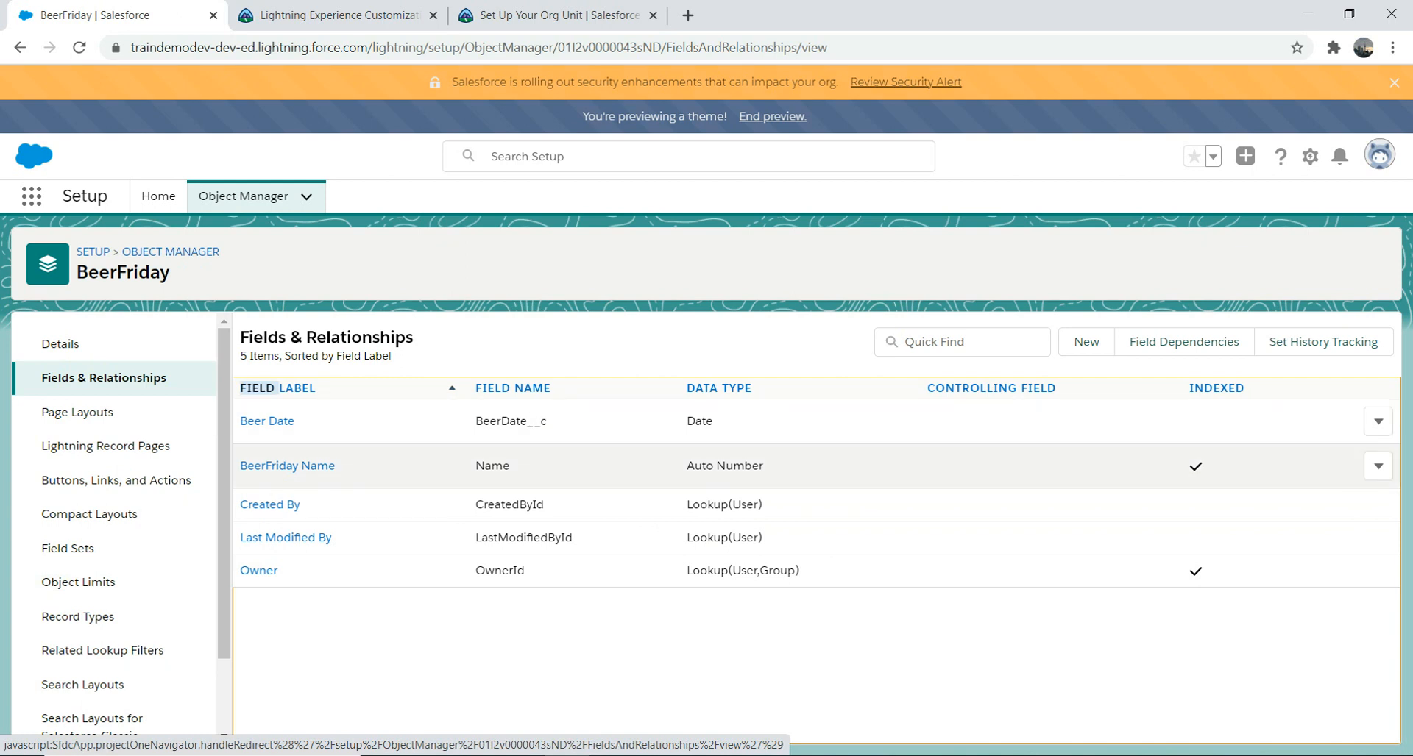
{"action": "left_click", "coordinate": [354, 389]}
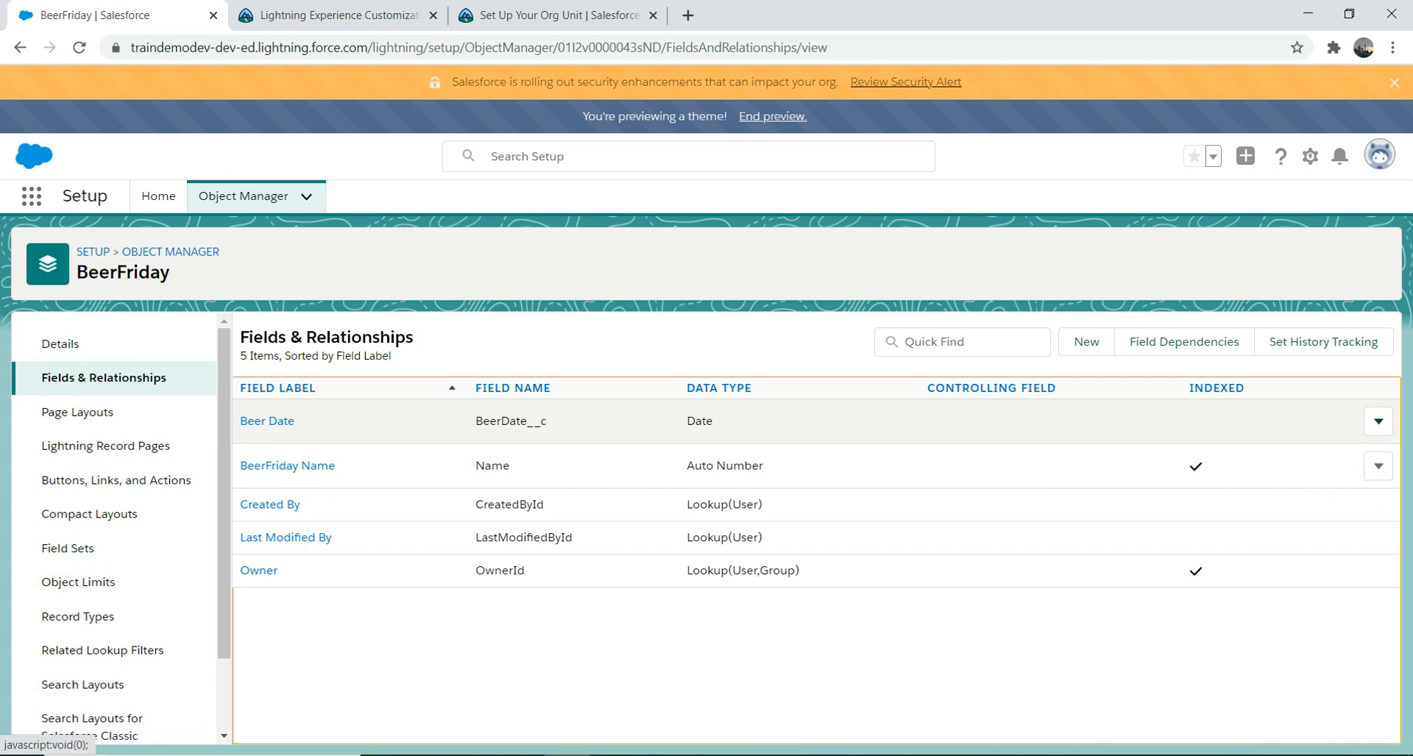
{"action": "left_click", "coordinate": [1378, 422]}
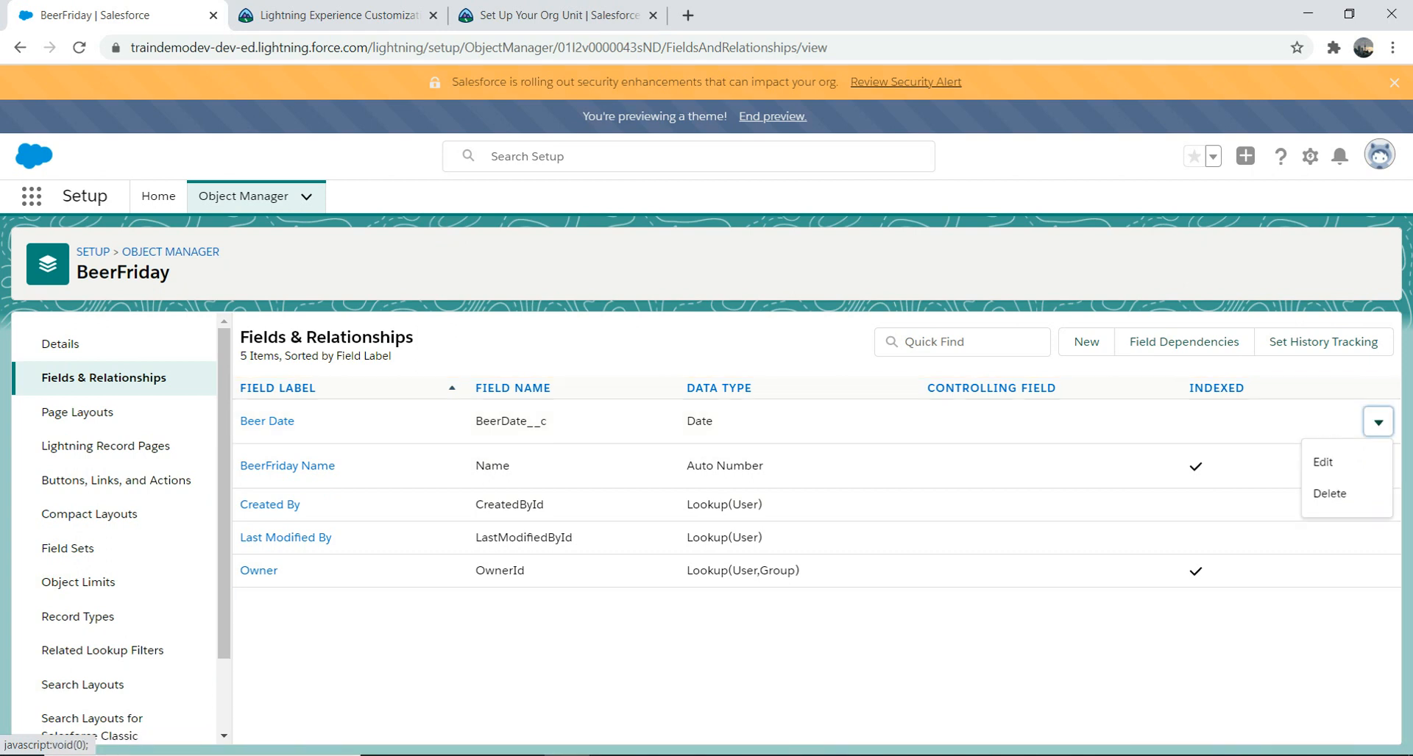
{"action": "left_click", "coordinate": [1236, 459]}
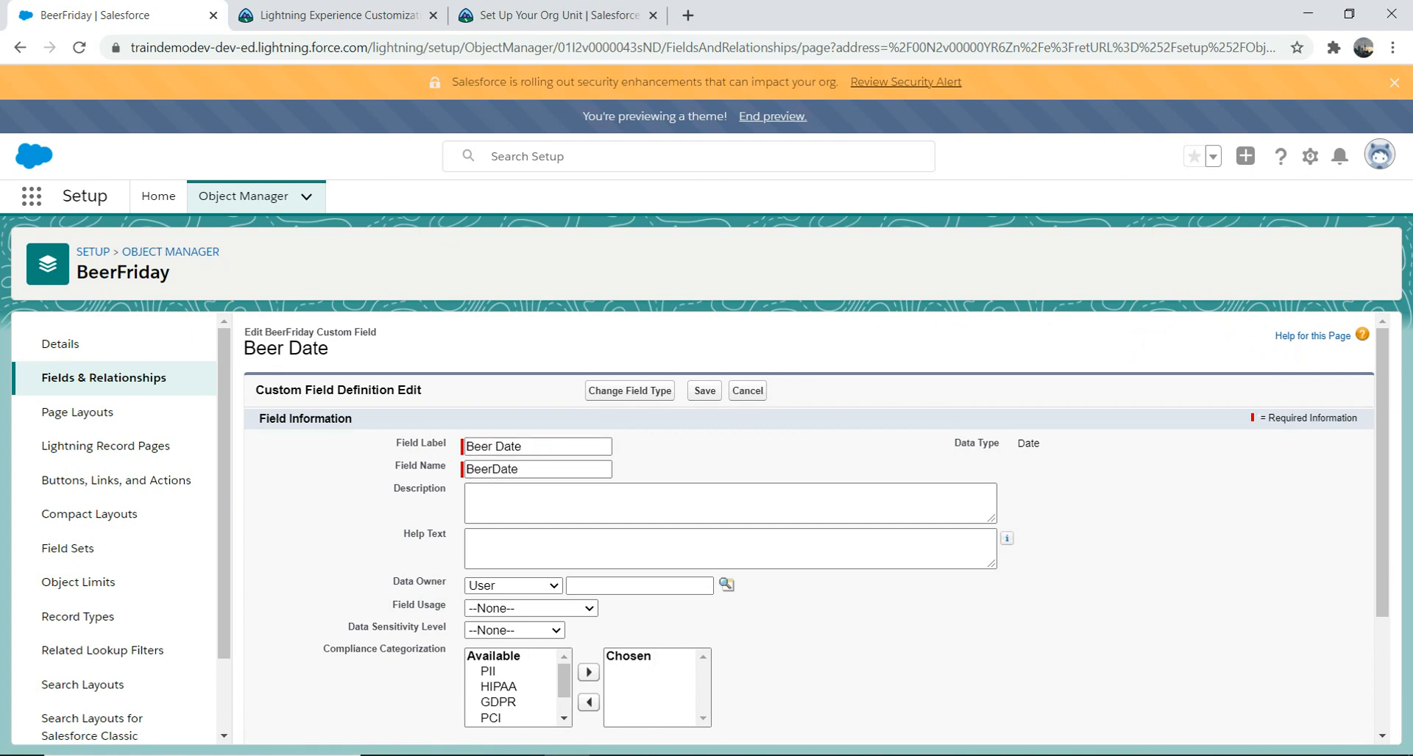
{"action": "scroll", "coordinate": [809, 529], "scroll_direction": "down", "scroll_amount": 3}
{"action": "scroll", "coordinate": [809, 530], "scroll_direction": "up", "scroll_amount": 3}
{"action": "left_click", "coordinate": [704, 390]}
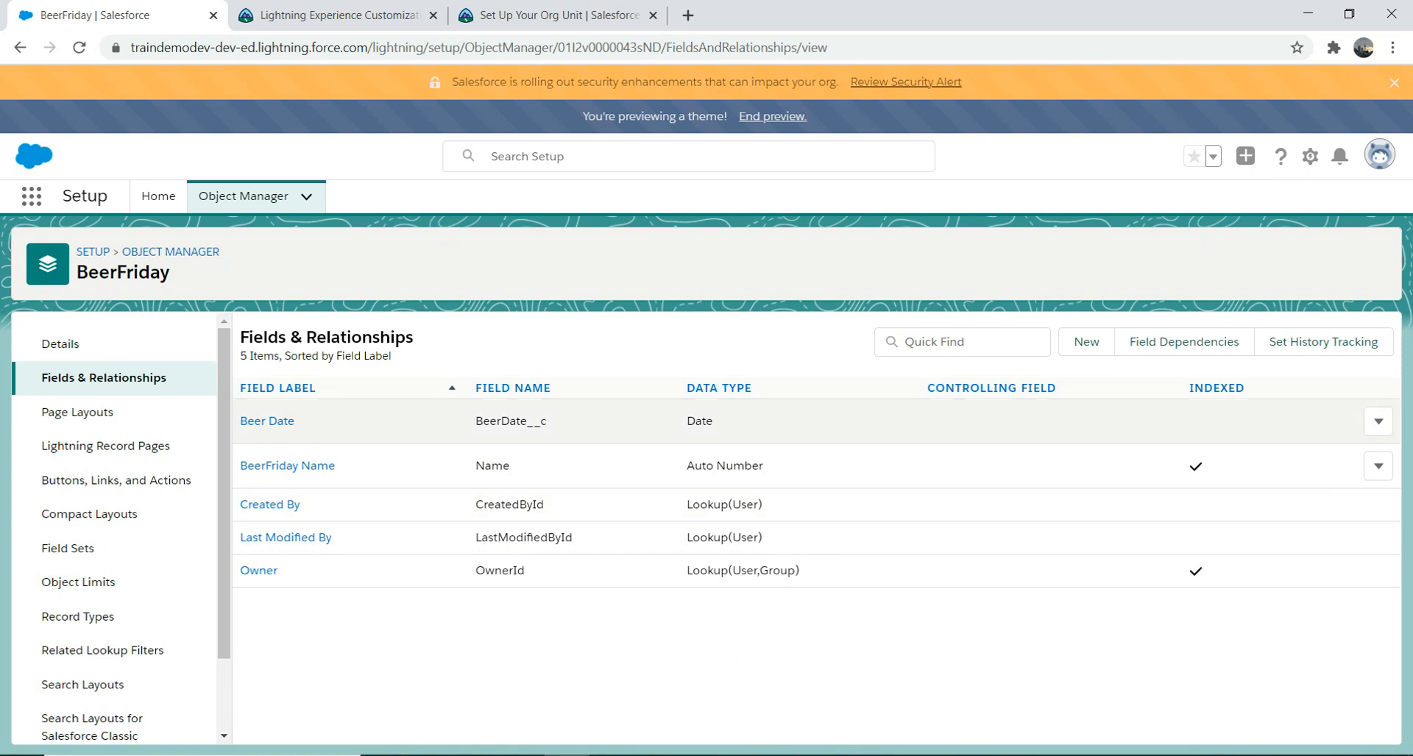
{"action": "left_click", "coordinate": [1378, 421]}
{"action": "left_click", "coordinate": [1323, 462]}
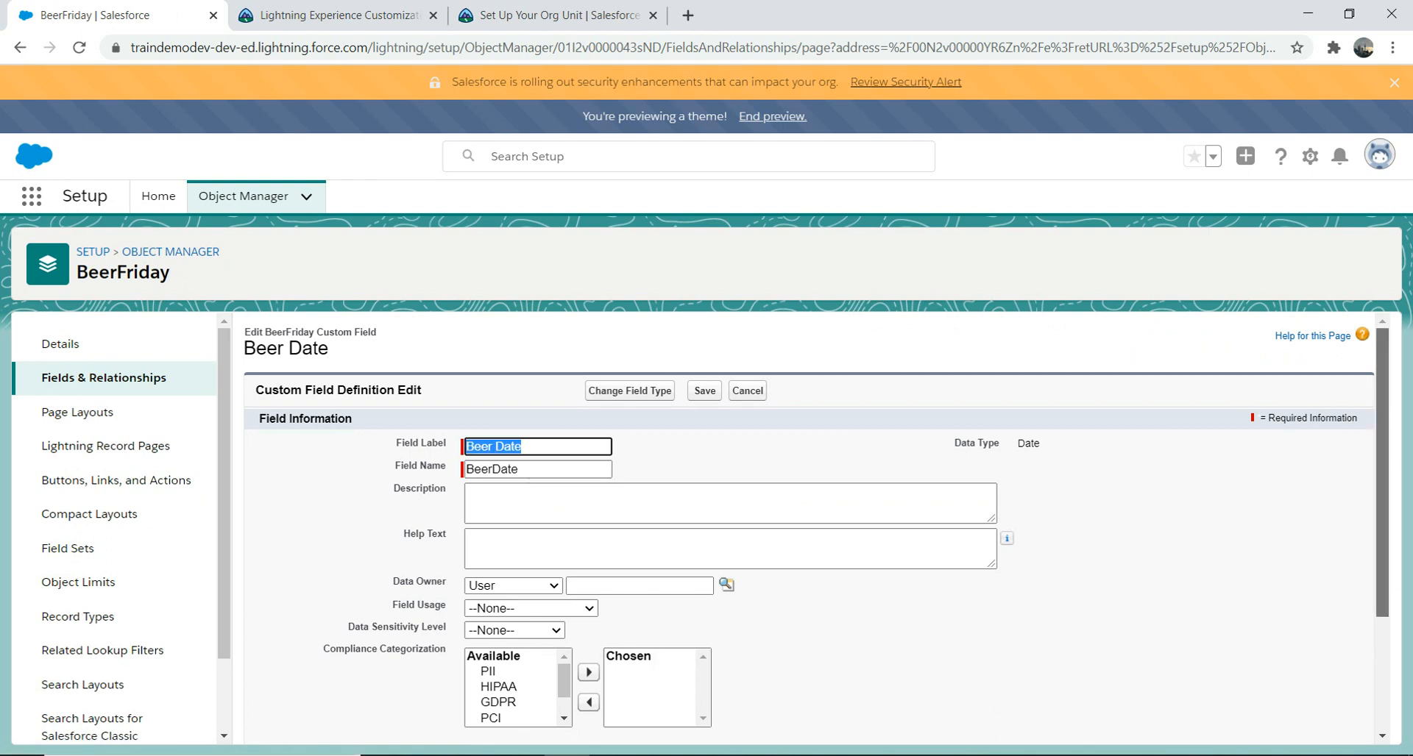
{"action": "scroll", "coordinate": [809, 530], "scroll_direction": "down", "scroll_amount": 2}
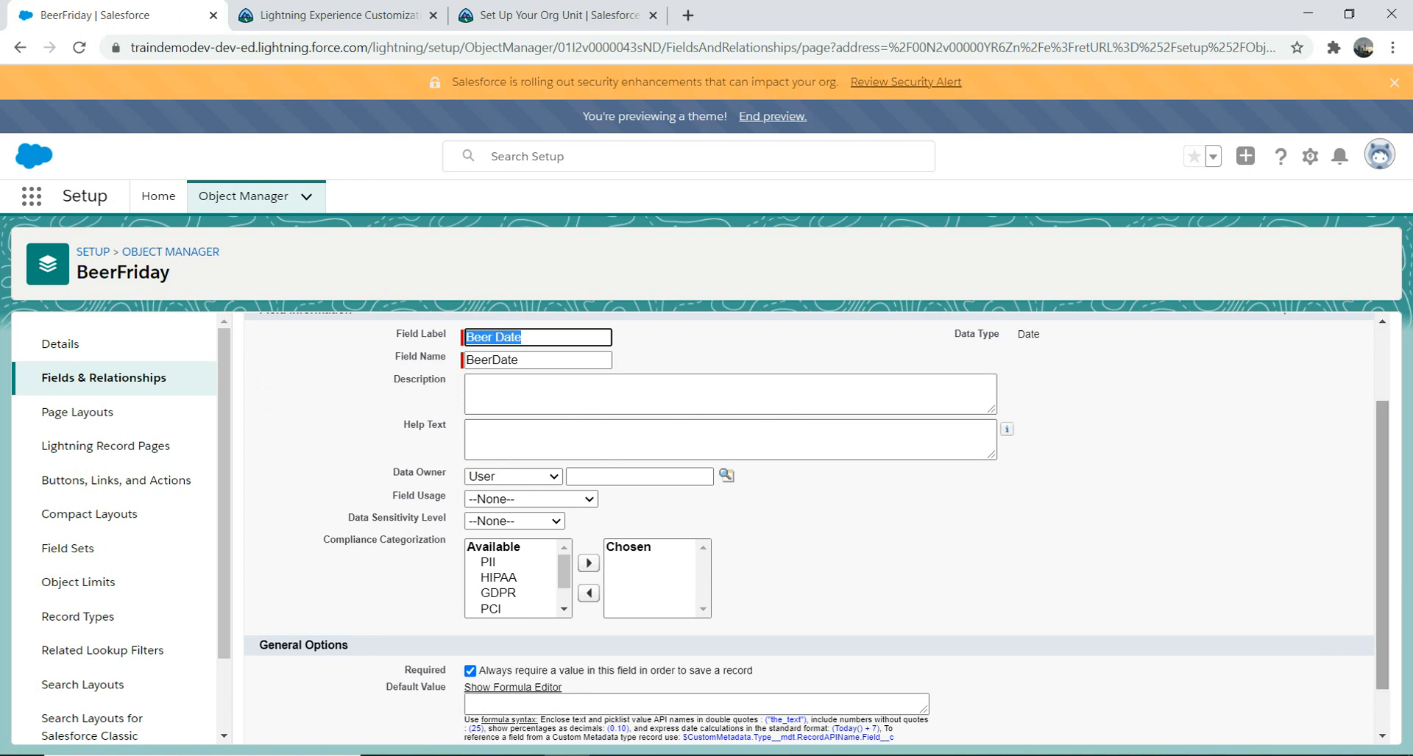
{"action": "scroll", "coordinate": [809, 530], "scroll_direction": "up", "scroll_amount": 2}
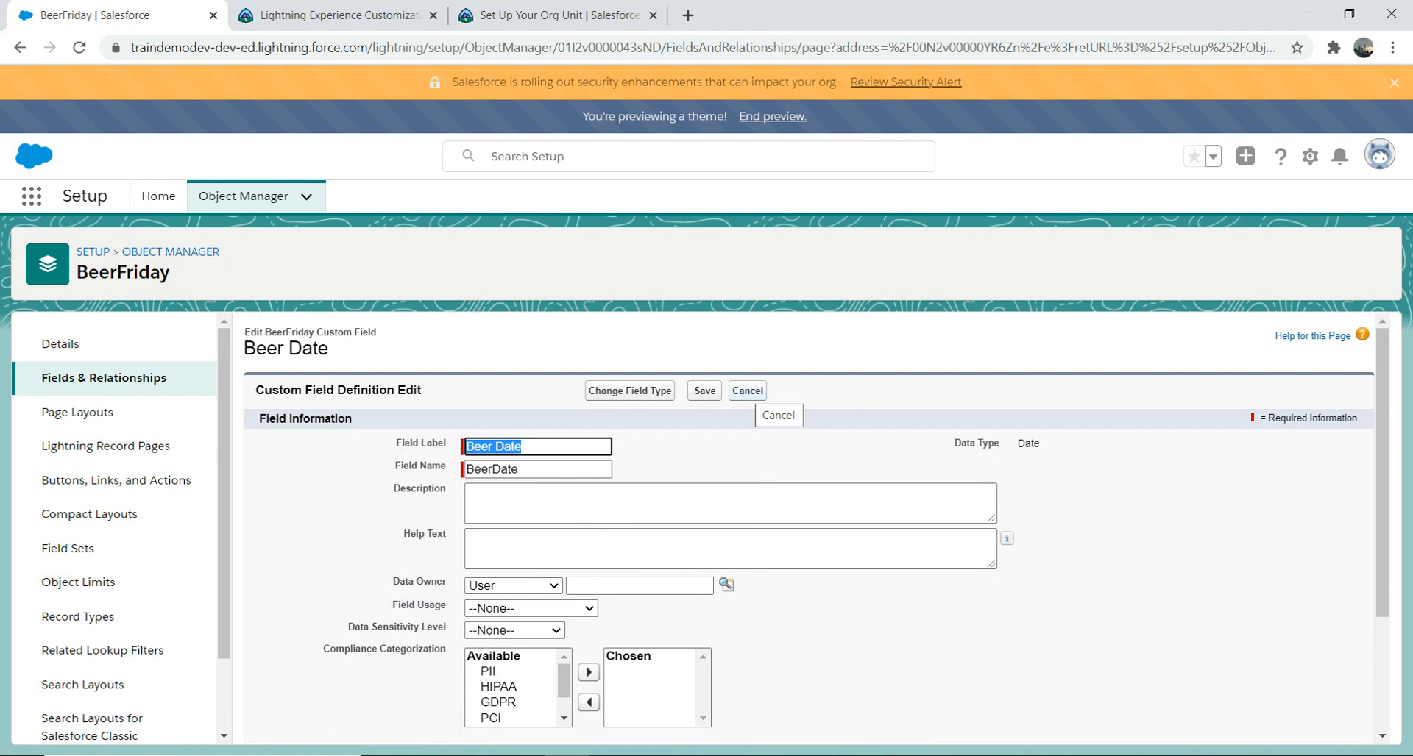
{"action": "left_click", "coordinate": [747, 391]}
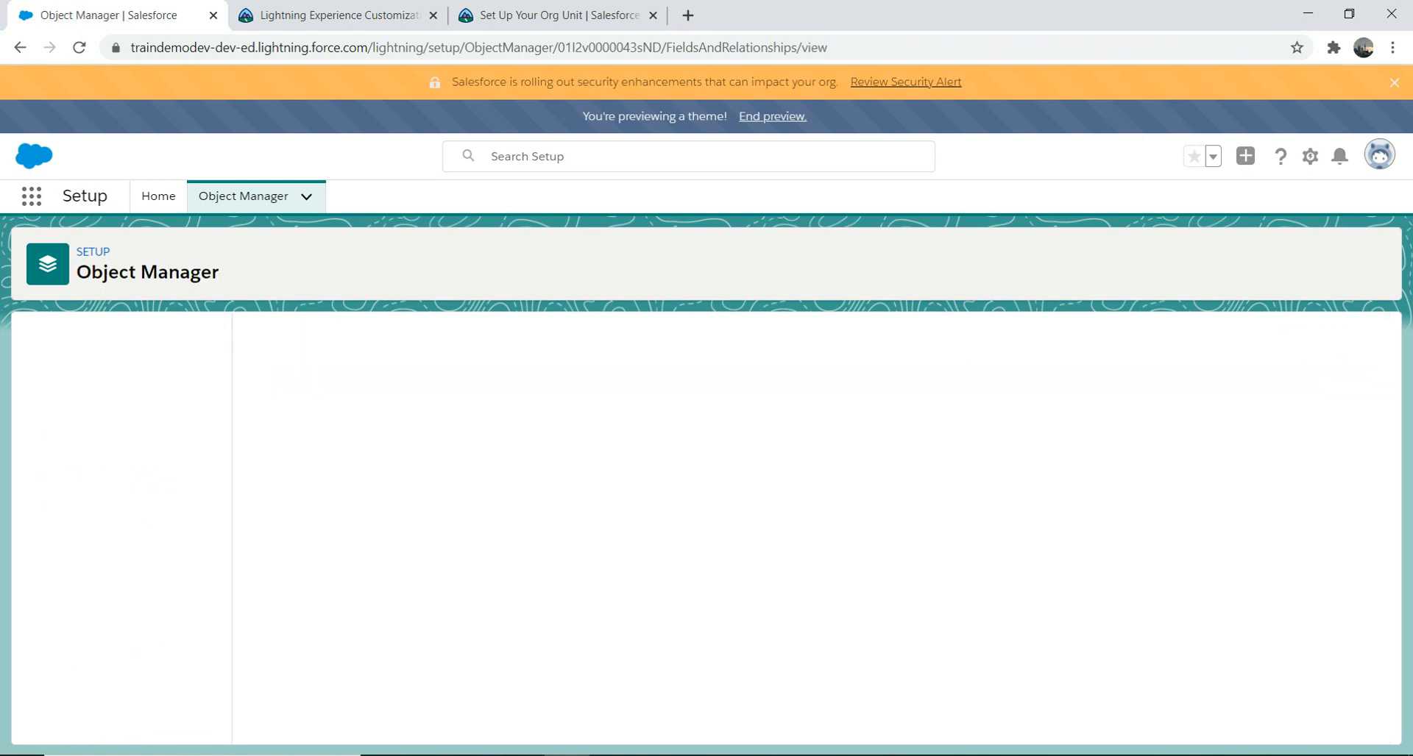
Step: Start a new BeerFriday custom field with the Picklist data type and continue to its details
{"action": "left_click", "coordinate": [1086, 341]}
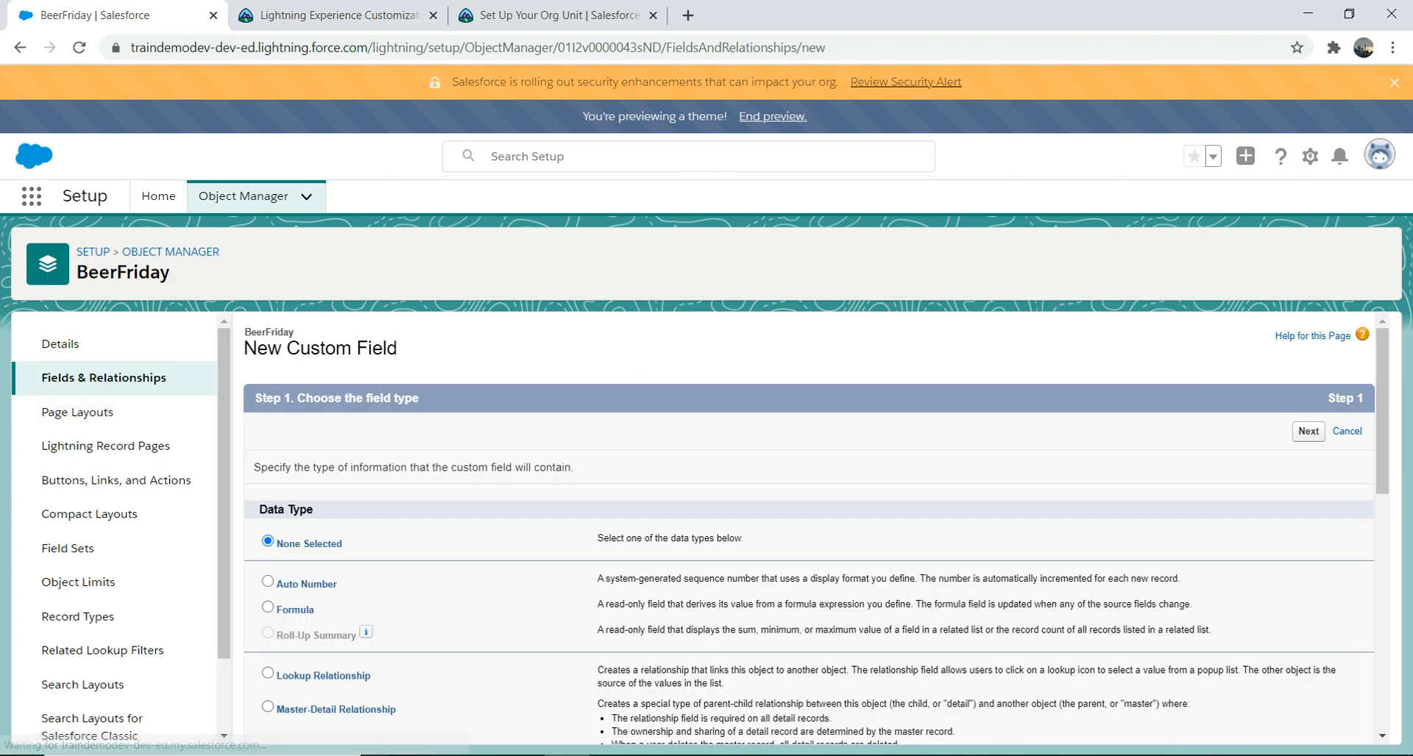
{"action": "scroll", "coordinate": [809, 528], "scroll_direction": "down", "scroll_amount": 5}
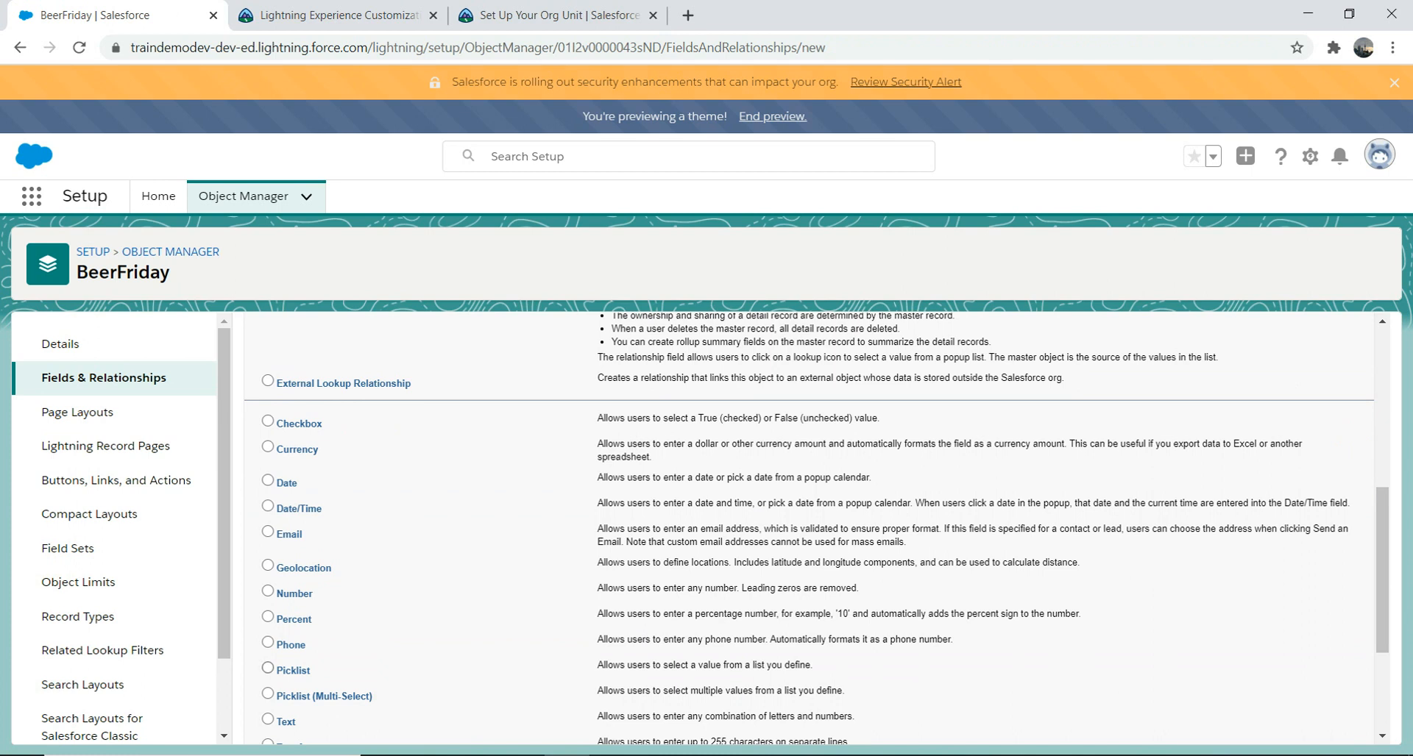
{"action": "left_click", "coordinate": [267, 668]}
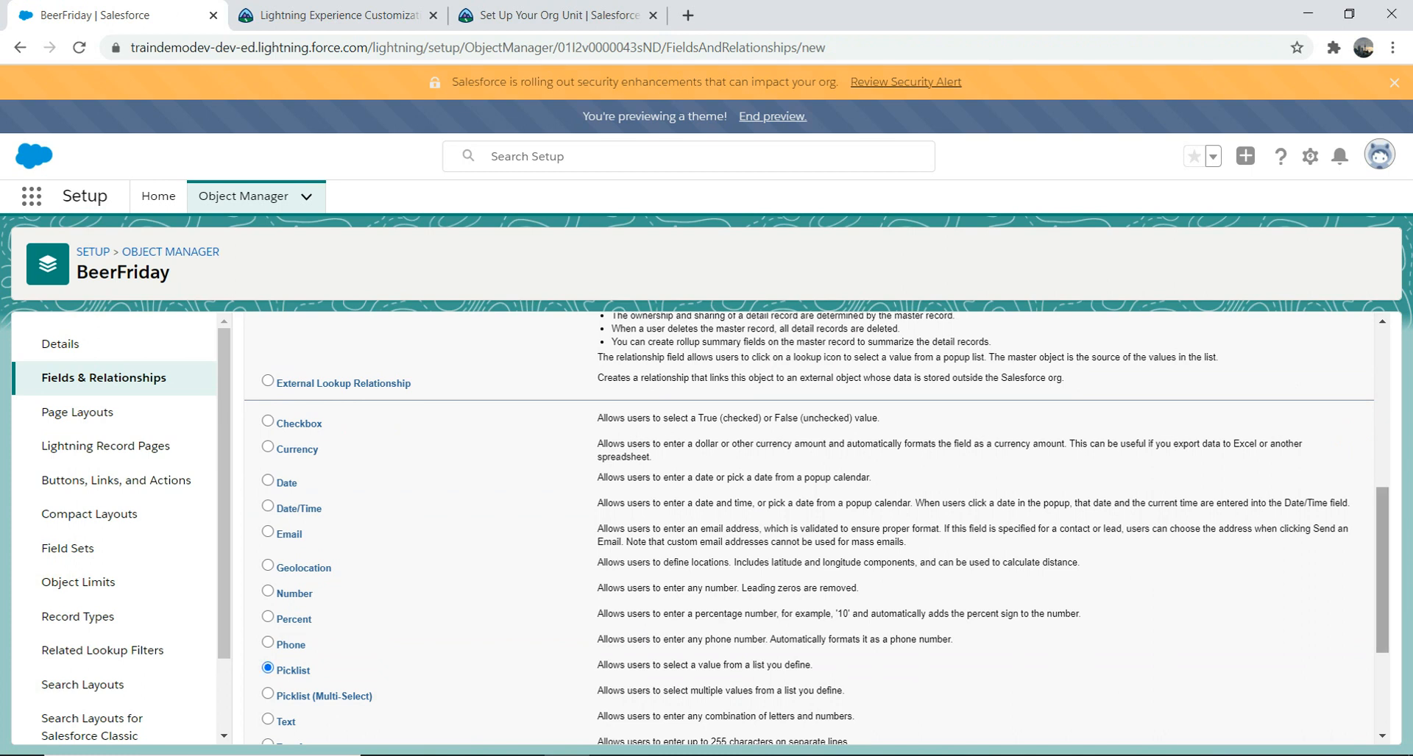
{"action": "scroll", "coordinate": [809, 530], "scroll_direction": "down", "scroll_amount": 3}
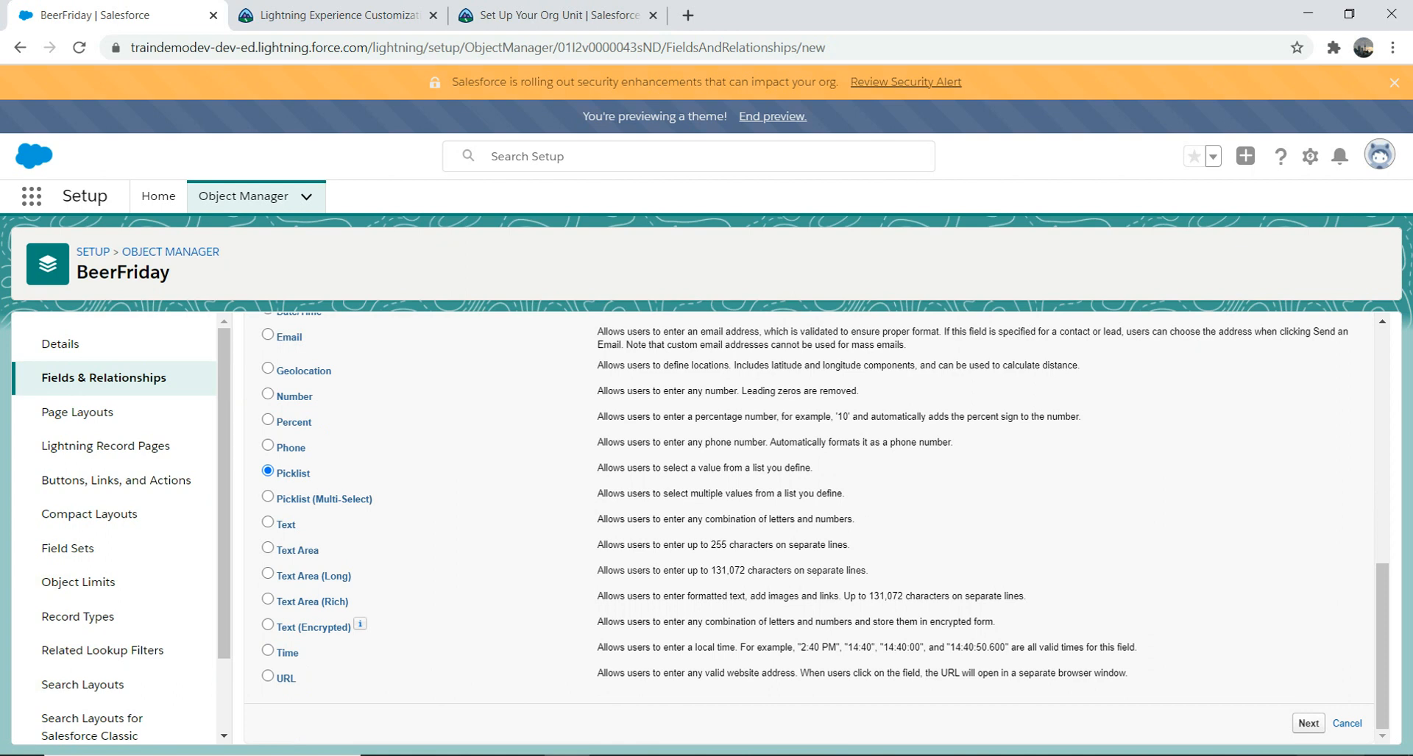
{"action": "left_click", "coordinate": [1308, 723]}
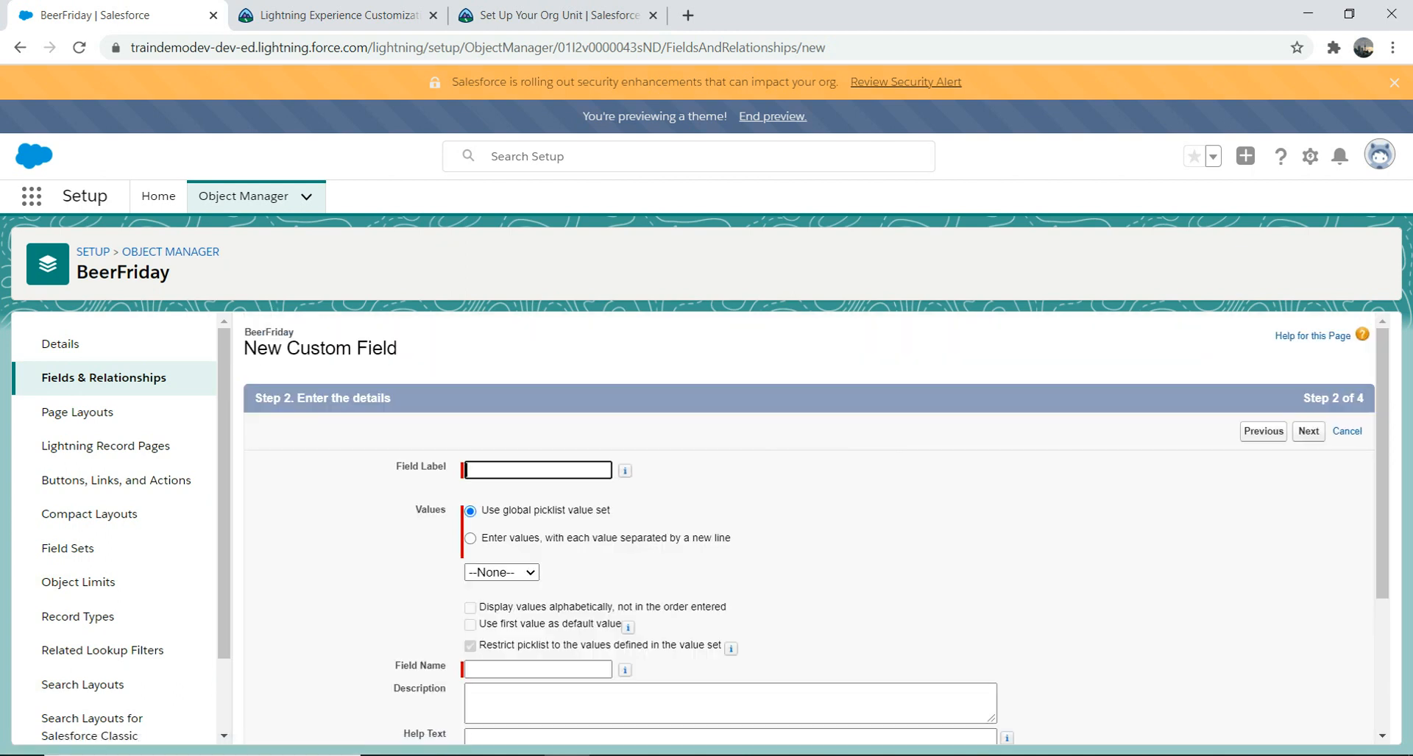
Step: Label the picklist field 'Type Of beer' and choose to enter values one per line
{"action": "type", "text": "Type Of beer"}
{"action": "key", "text": "Tab"}
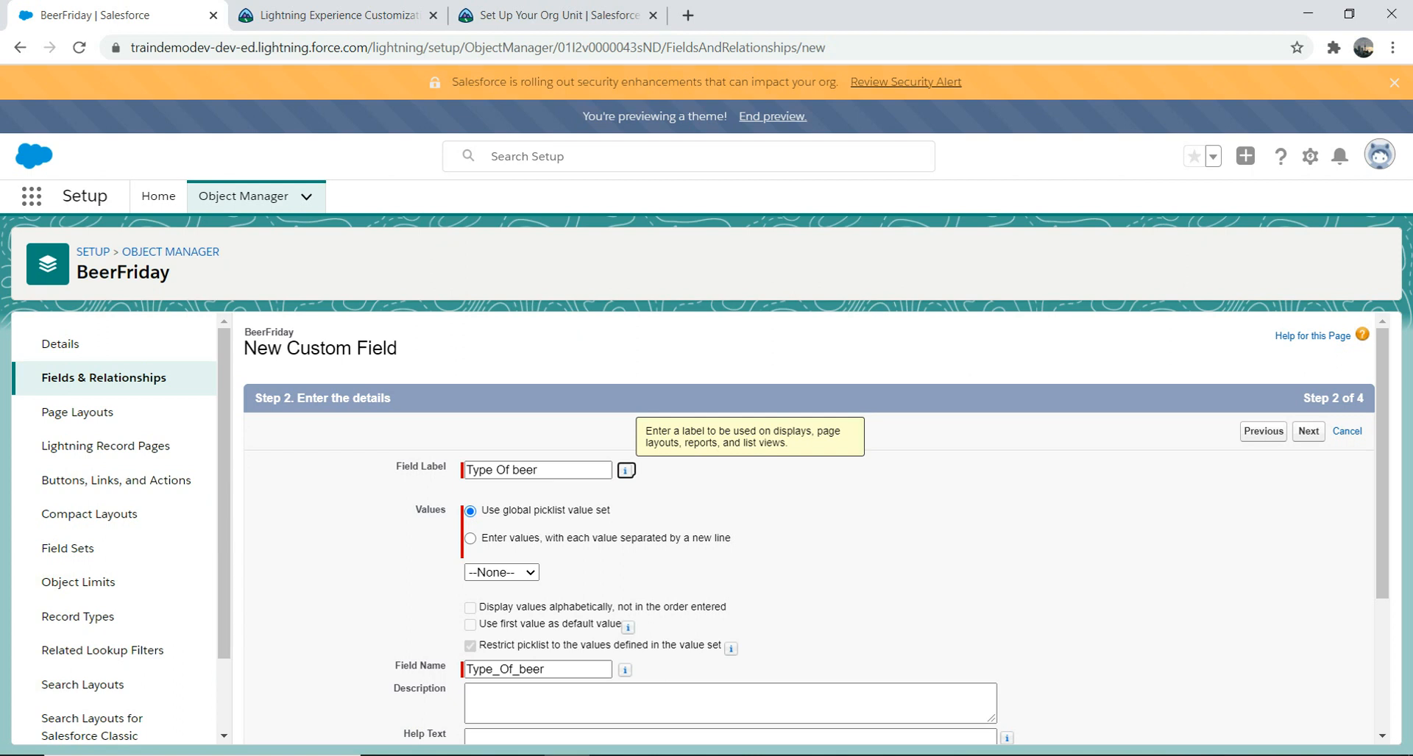
{"action": "left_click", "coordinate": [470, 538]}
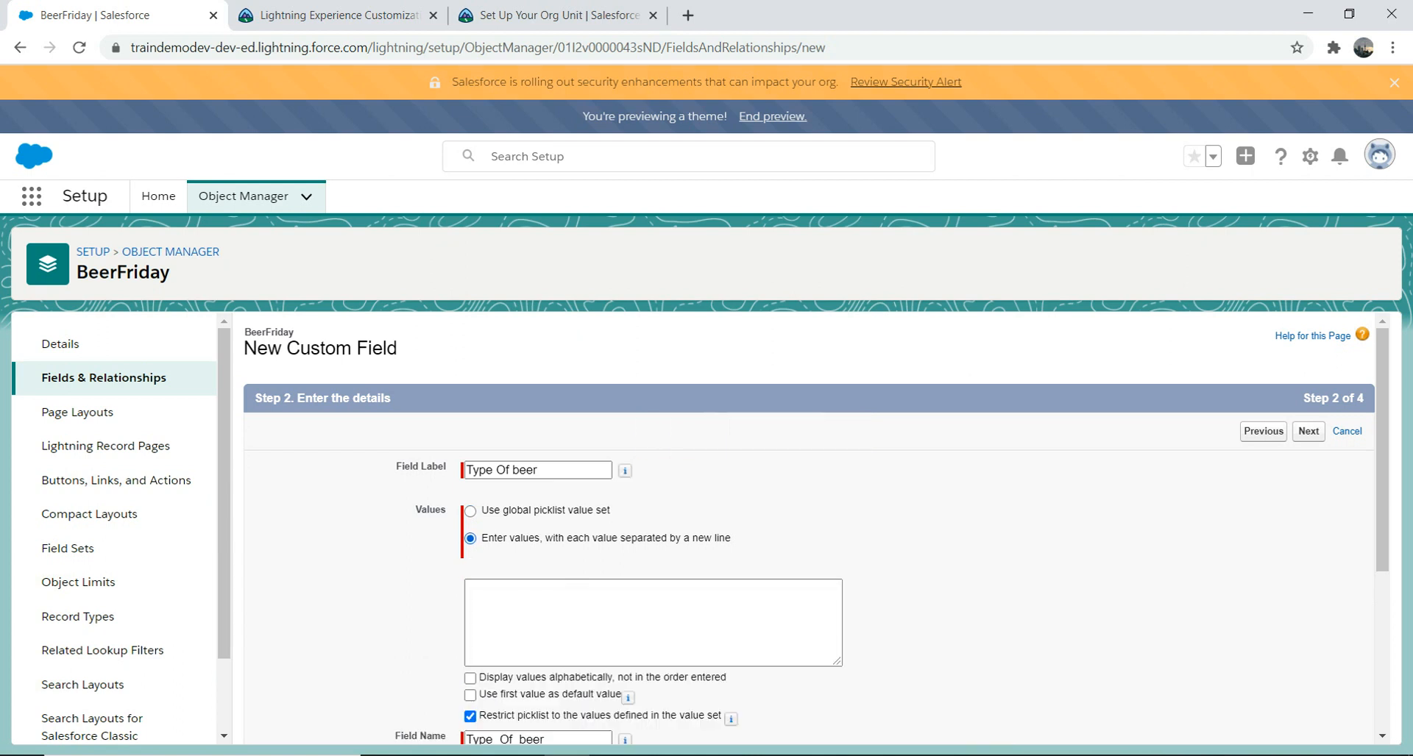
{"action": "left_click", "coordinate": [559, 616]}
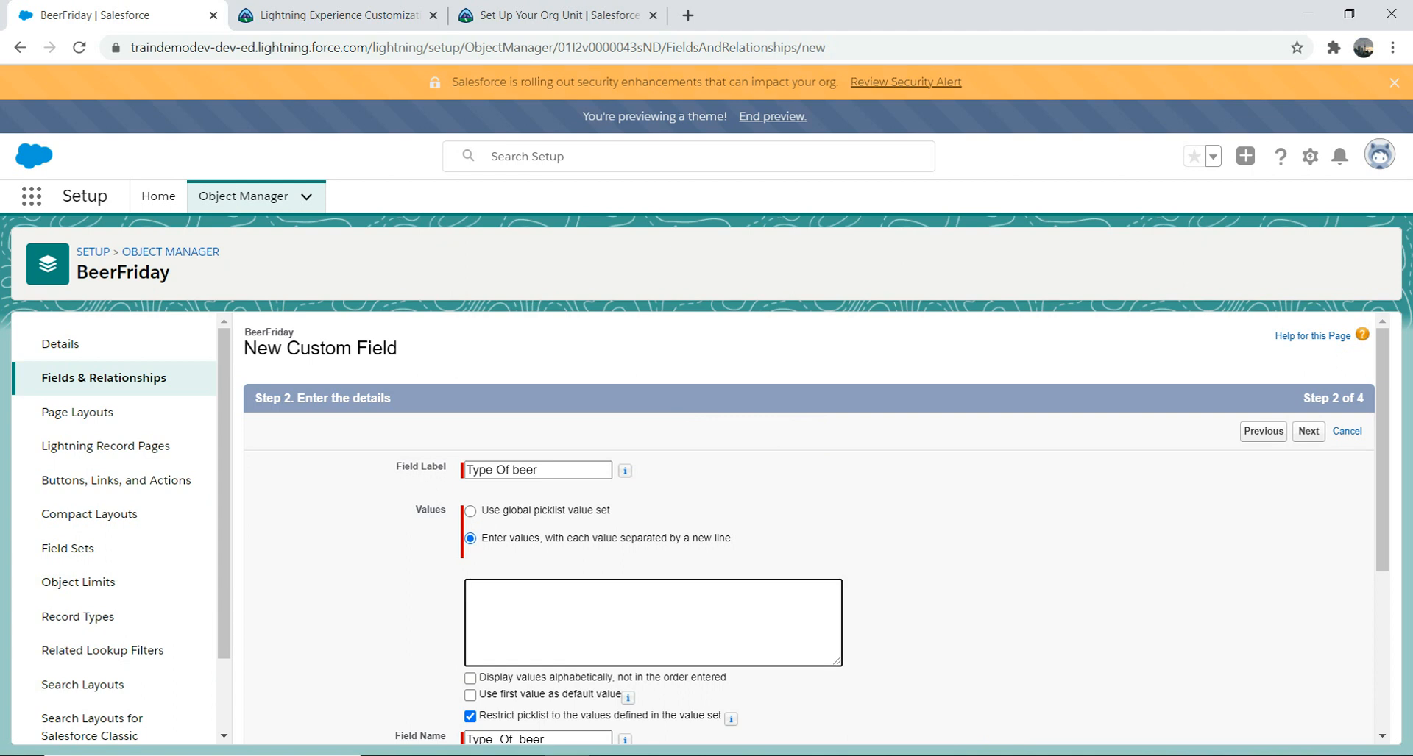
Step: Enter the values Lager, Pilsner, Red Ale, Amber Ale, Stout and Porter, one per line
{"action": "type", "text": "L"}
{"action": "type", "text": "ager"}
{"action": "type", "text": "r"}
{"action": "key", "text": "Return"}
{"action": "type", "text": "Pilson"}
{"action": "key", "text": "BackSpace"}
{"action": "key", "text": "BackSpace"}
{"action": "type", "text": "ner"}
{"action": "key", "text": "Return"}
{"action": "right_click", "coordinate": [479, 599]}
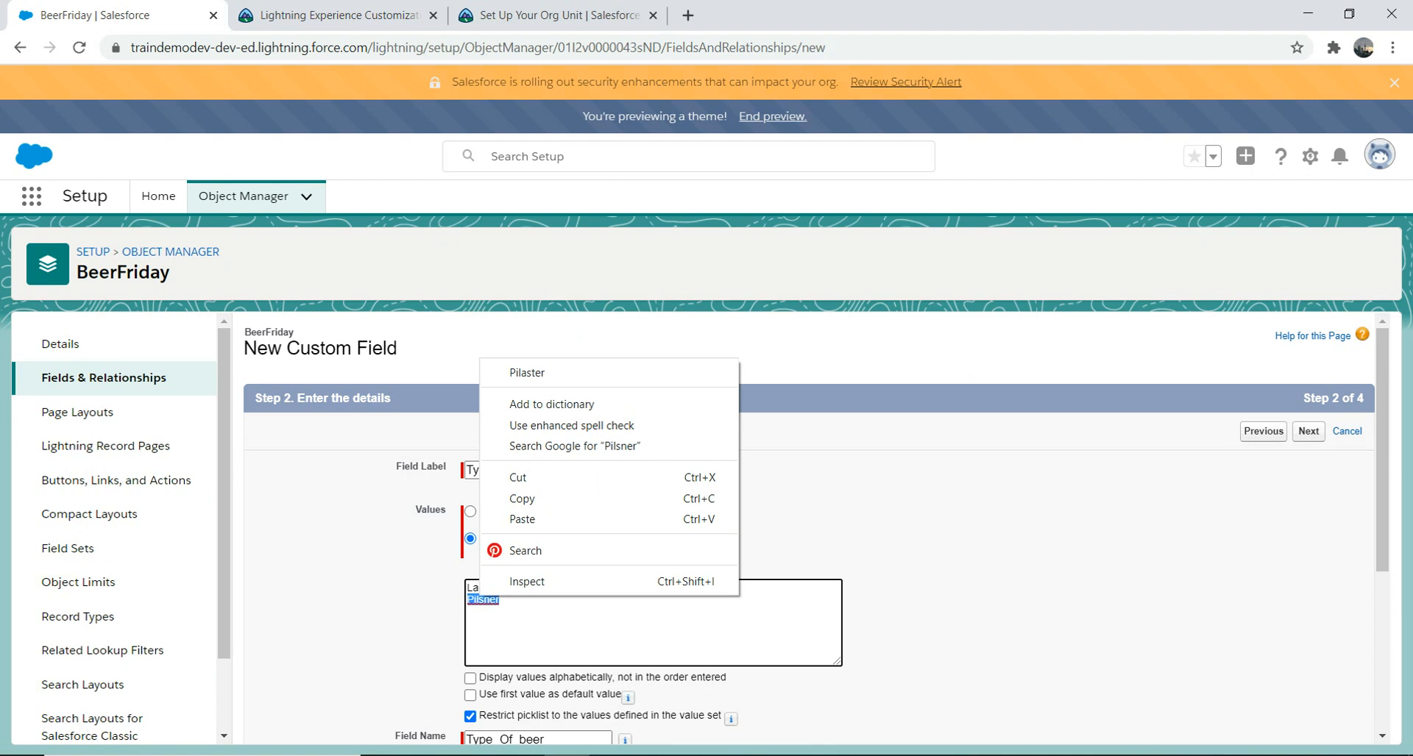
{"action": "left_click", "coordinate": [471, 612]}
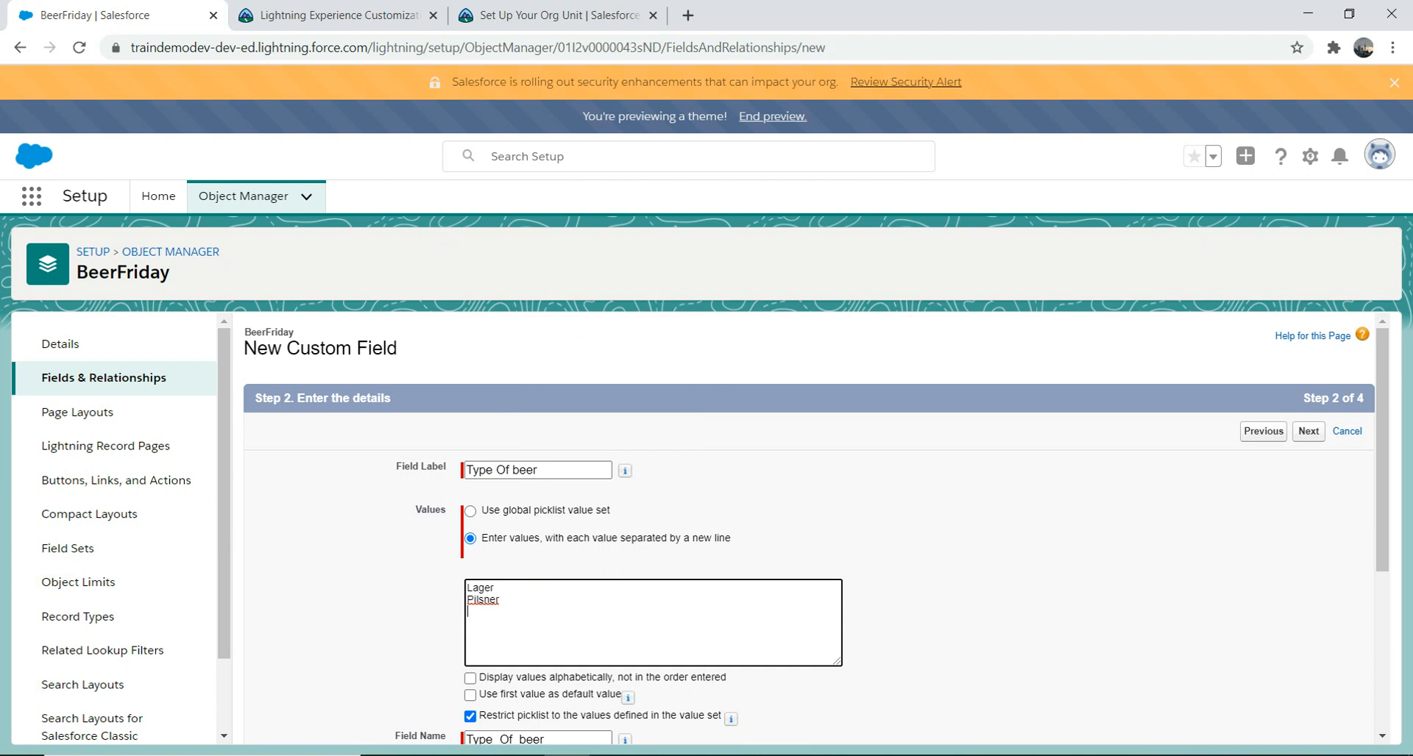
{"action": "type", "text": "Red Ale"}
{"action": "key", "text": "Return"}
{"action": "type", "text": "Amber Ale"}
{"action": "key", "text": "Return"}
{"action": "type", "text": "Stout"}
{"action": "key", "text": "Return"}
{"action": "type", "text": "Porter"}
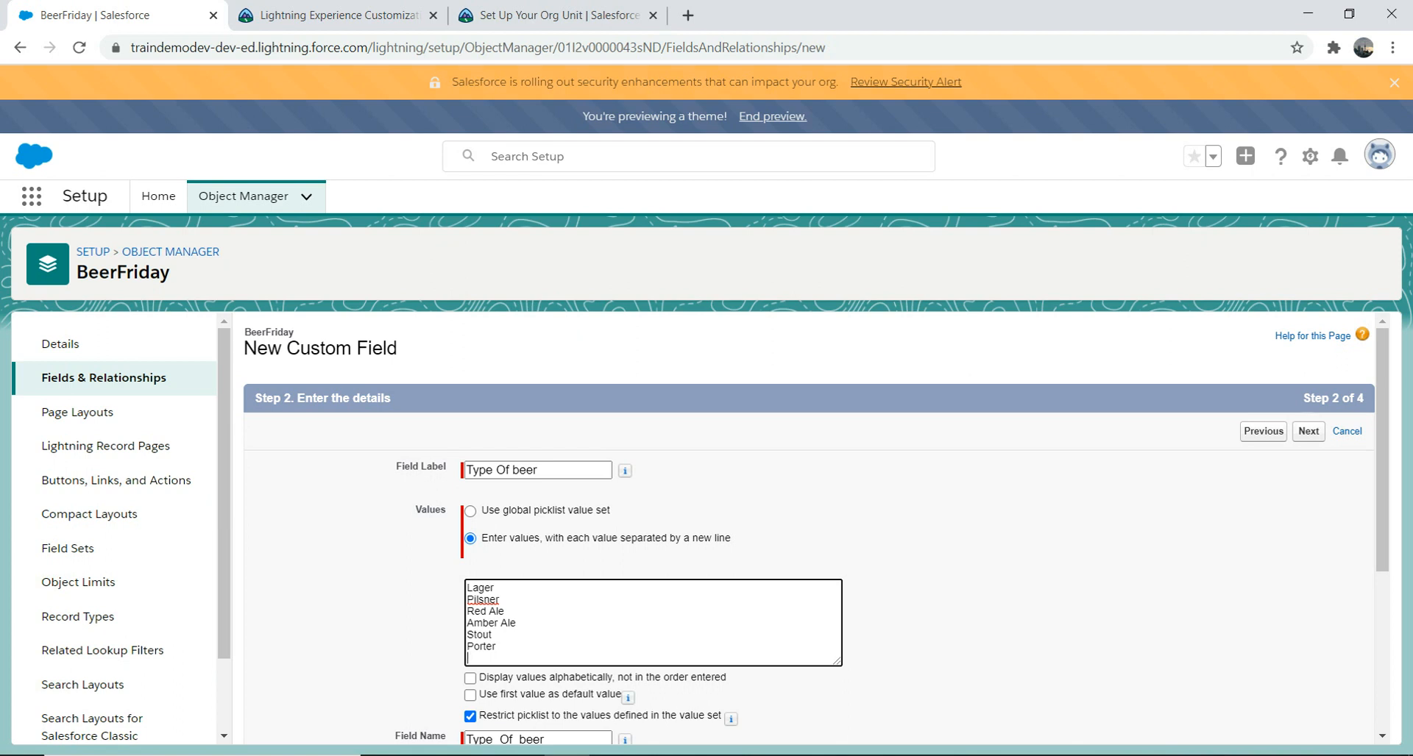
{"action": "left_click_drag", "start_coordinate": [1382, 450], "coordinate": [1383, 452]}
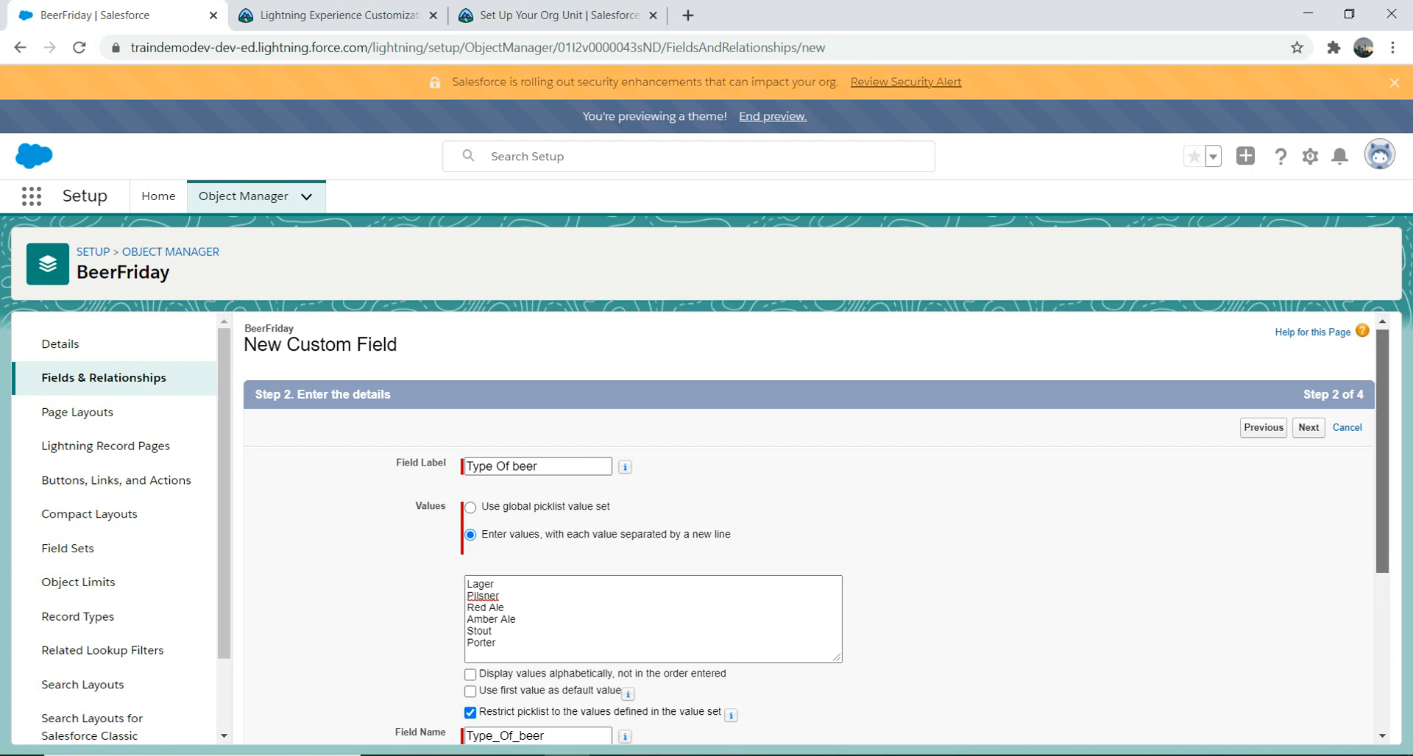
{"action": "left_click_drag", "start_coordinate": [1383, 451], "coordinate": [1382, 607]}
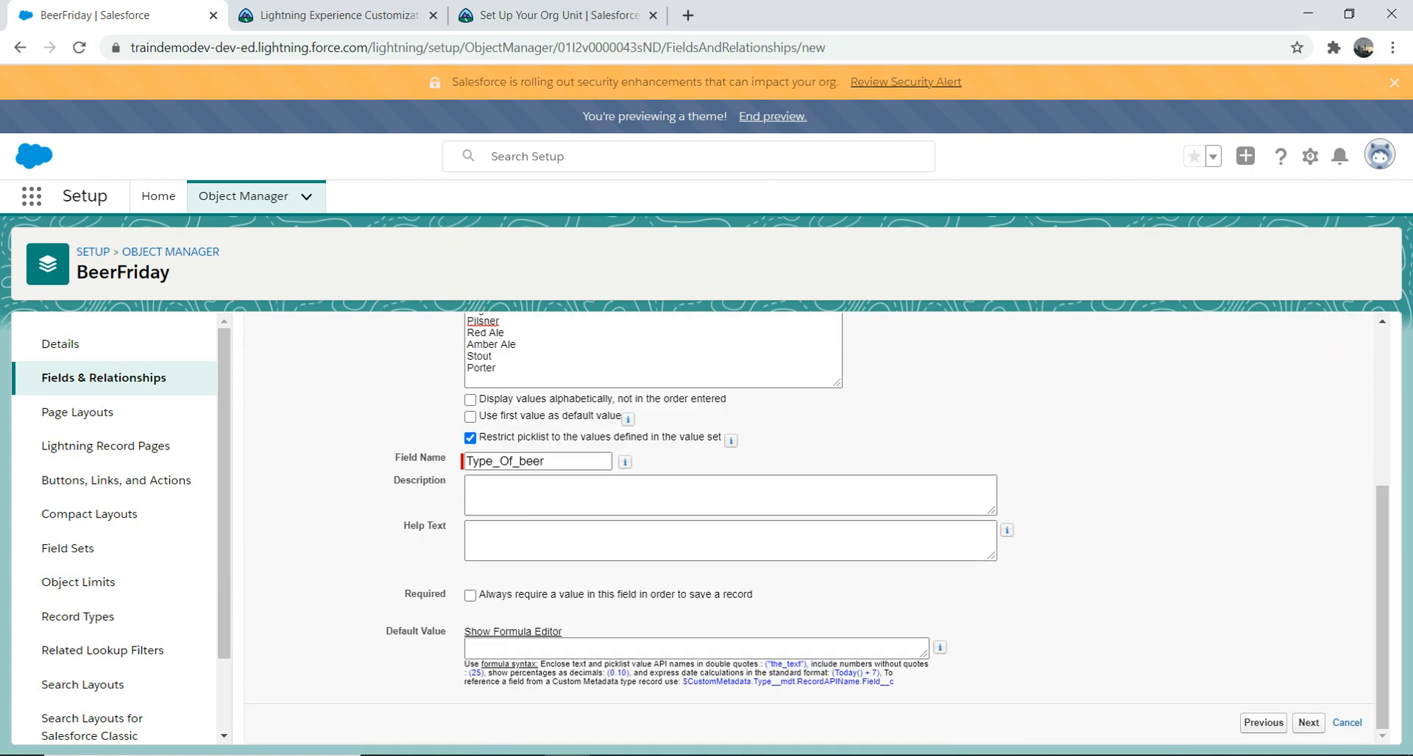
Step: Make the Type Of beer field visible to all profiles and save it
{"action": "left_click", "coordinate": [1308, 723]}
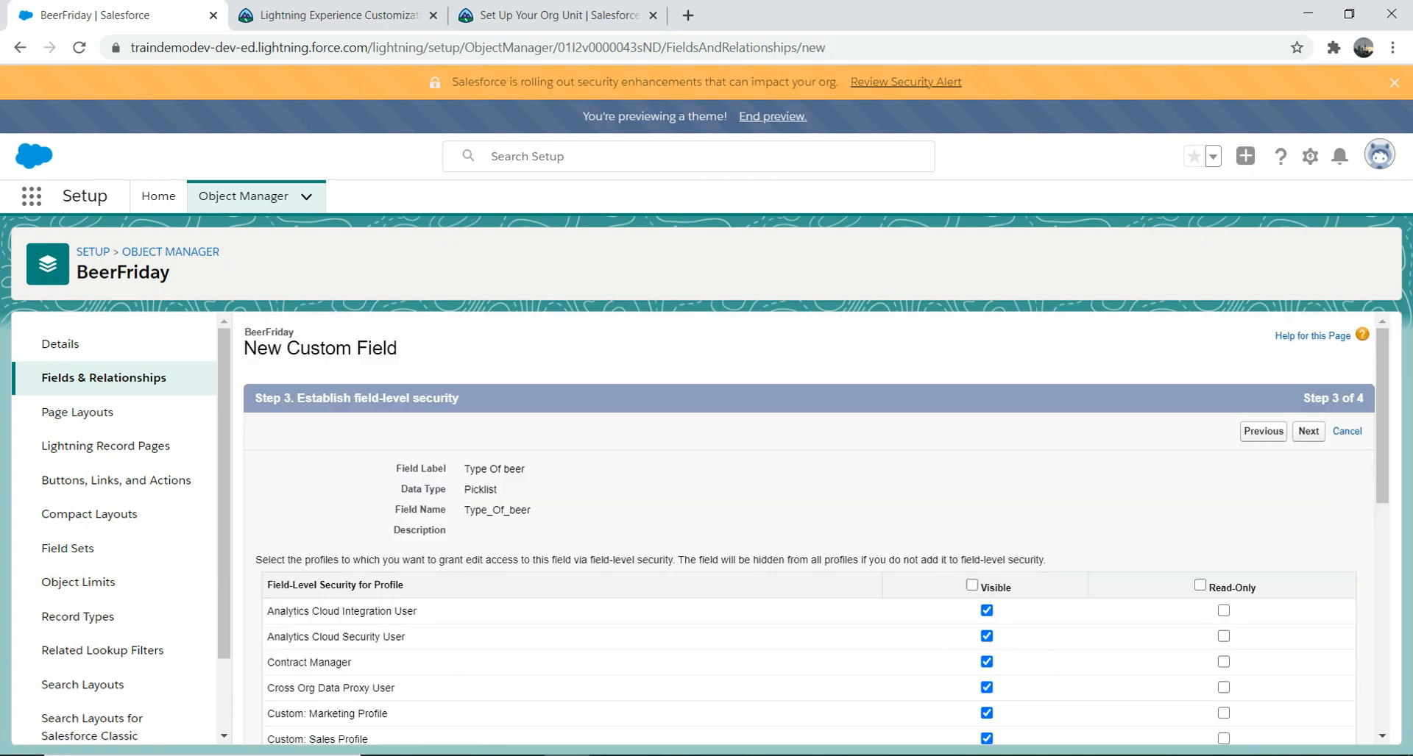
{"action": "left_click", "coordinate": [971, 585]}
{"action": "left_click", "coordinate": [1308, 432]}
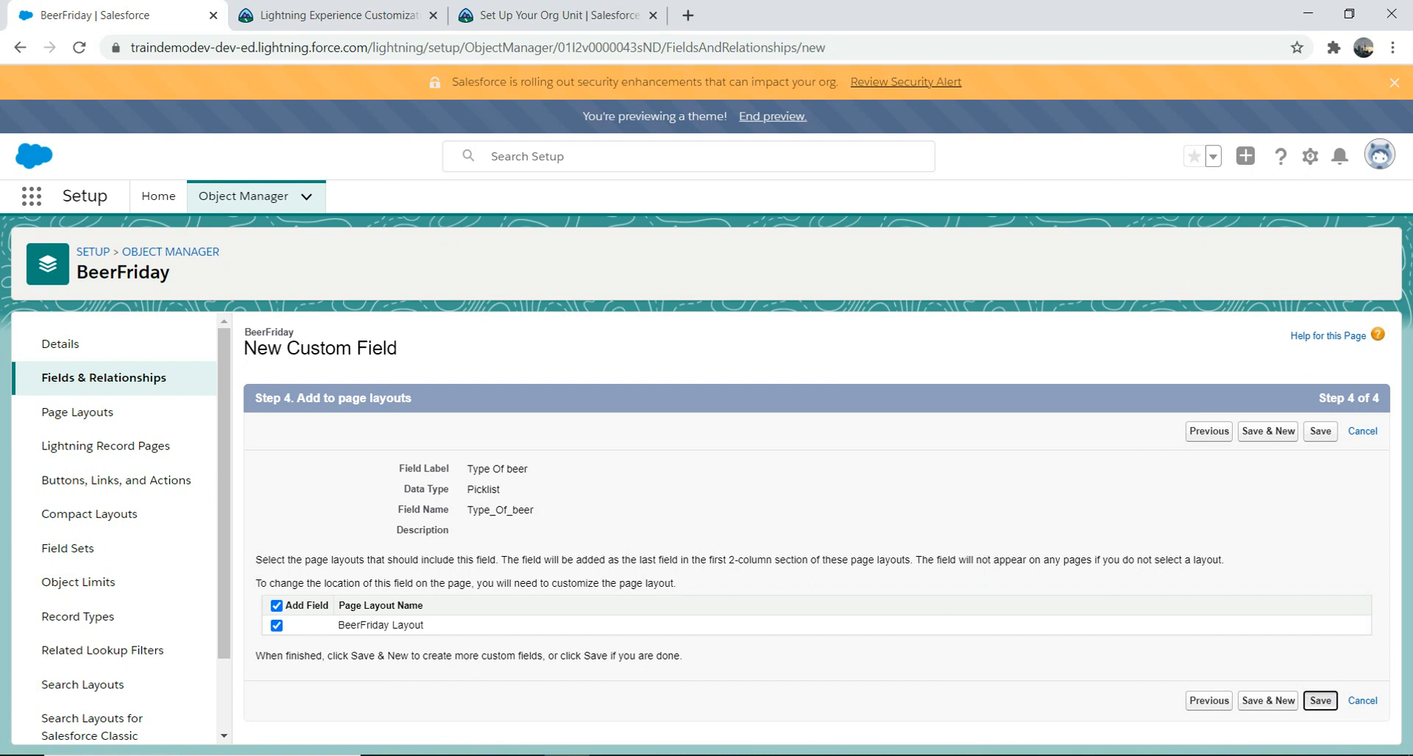
{"action": "left_click", "coordinate": [1320, 701]}
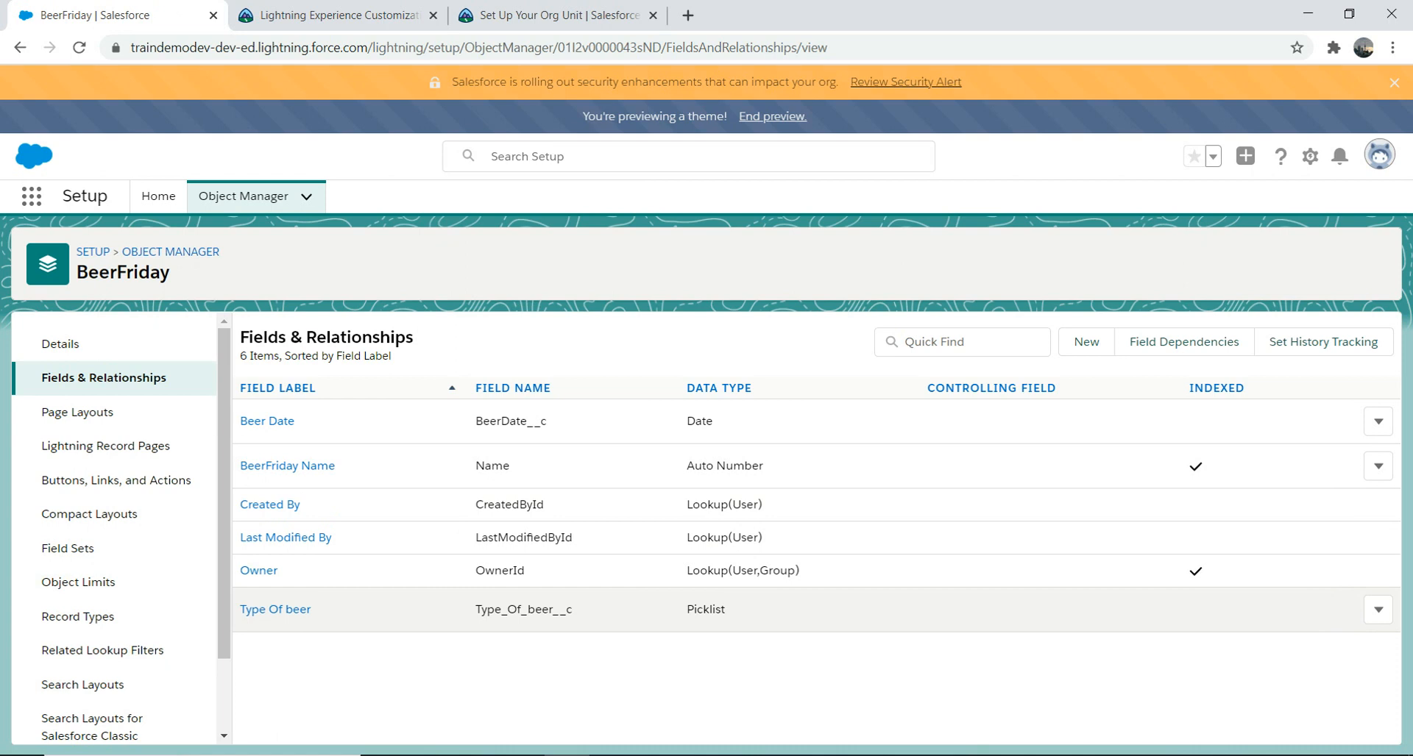
Step: Edit the Type Of beer field to mark it Required and save
{"action": "left_click", "coordinate": [1378, 609]}
{"action": "left_click", "coordinate": [1322, 651]}
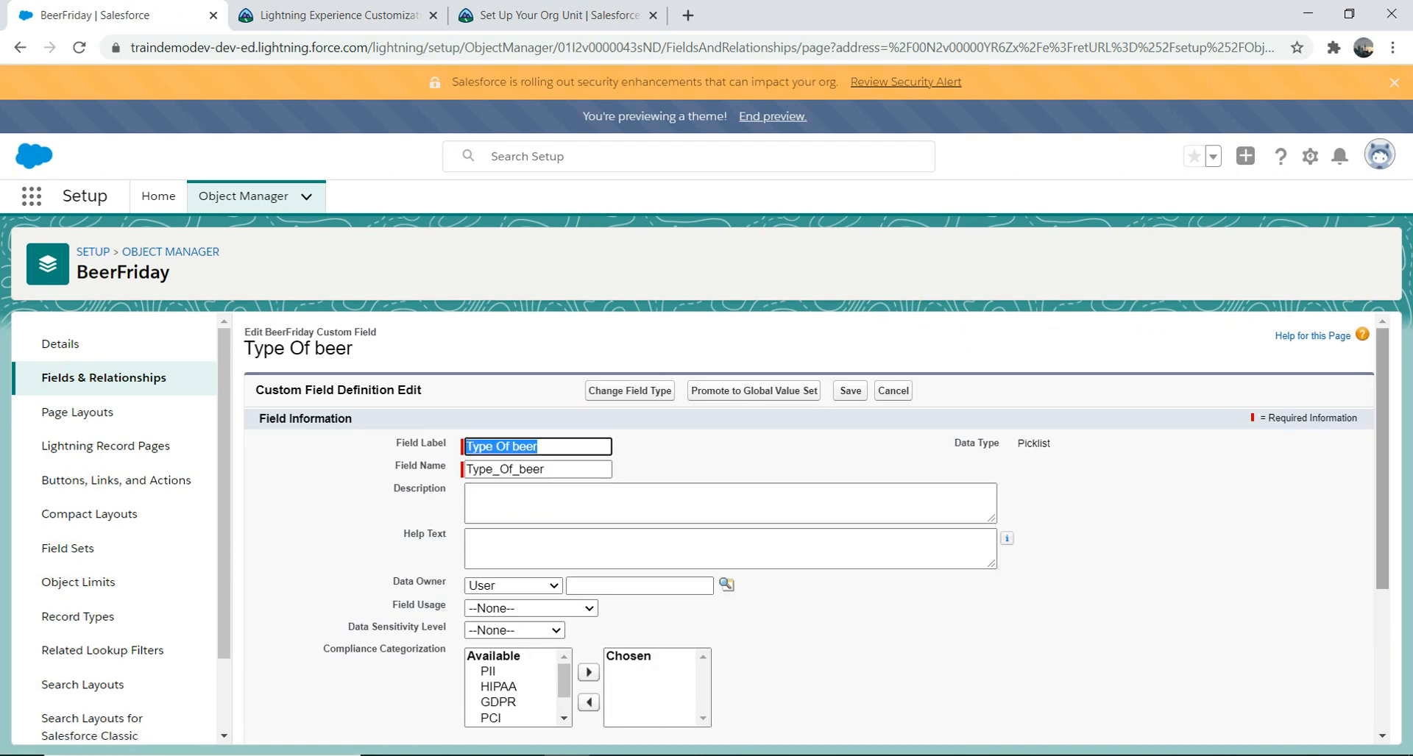
{"action": "scroll", "coordinate": [810, 530], "scroll_direction": "down", "scroll_amount": 3}
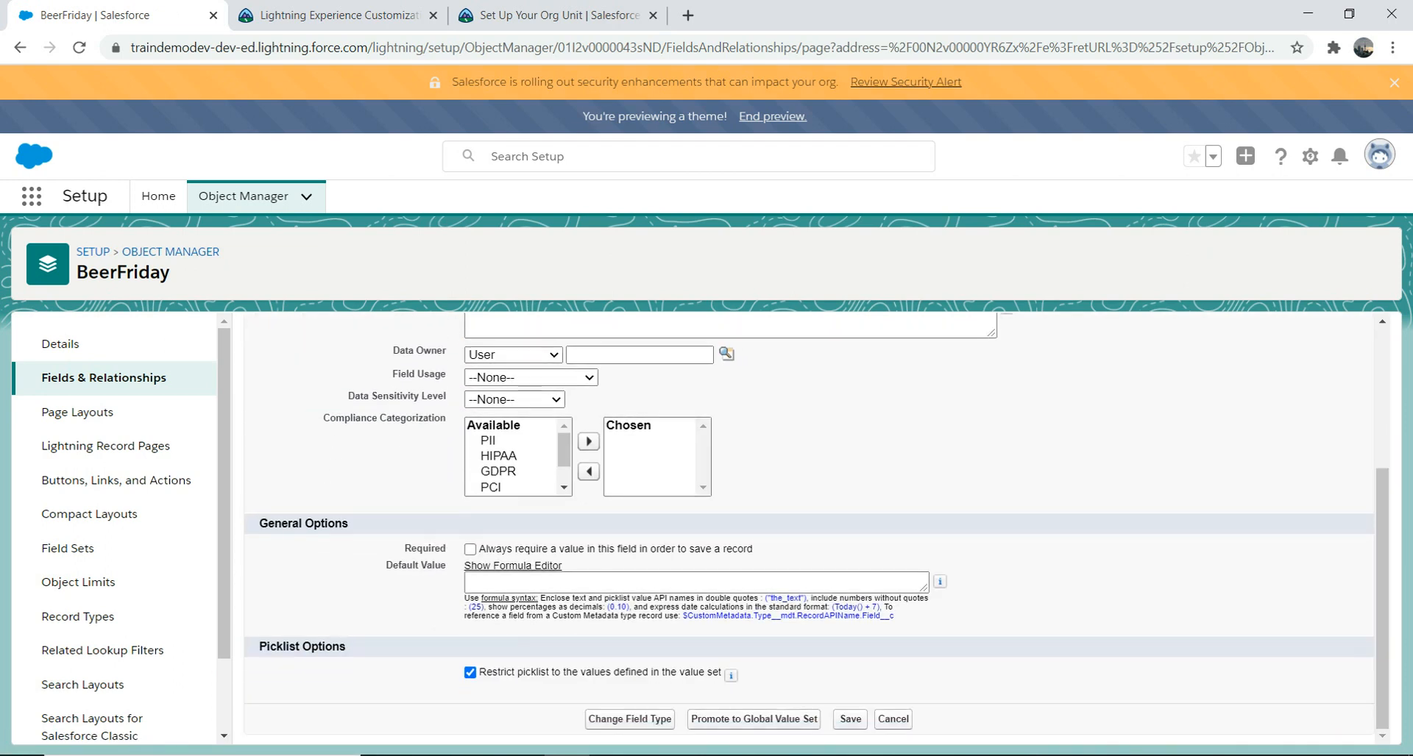
{"action": "left_click", "coordinate": [469, 549]}
{"action": "left_click", "coordinate": [850, 718]}
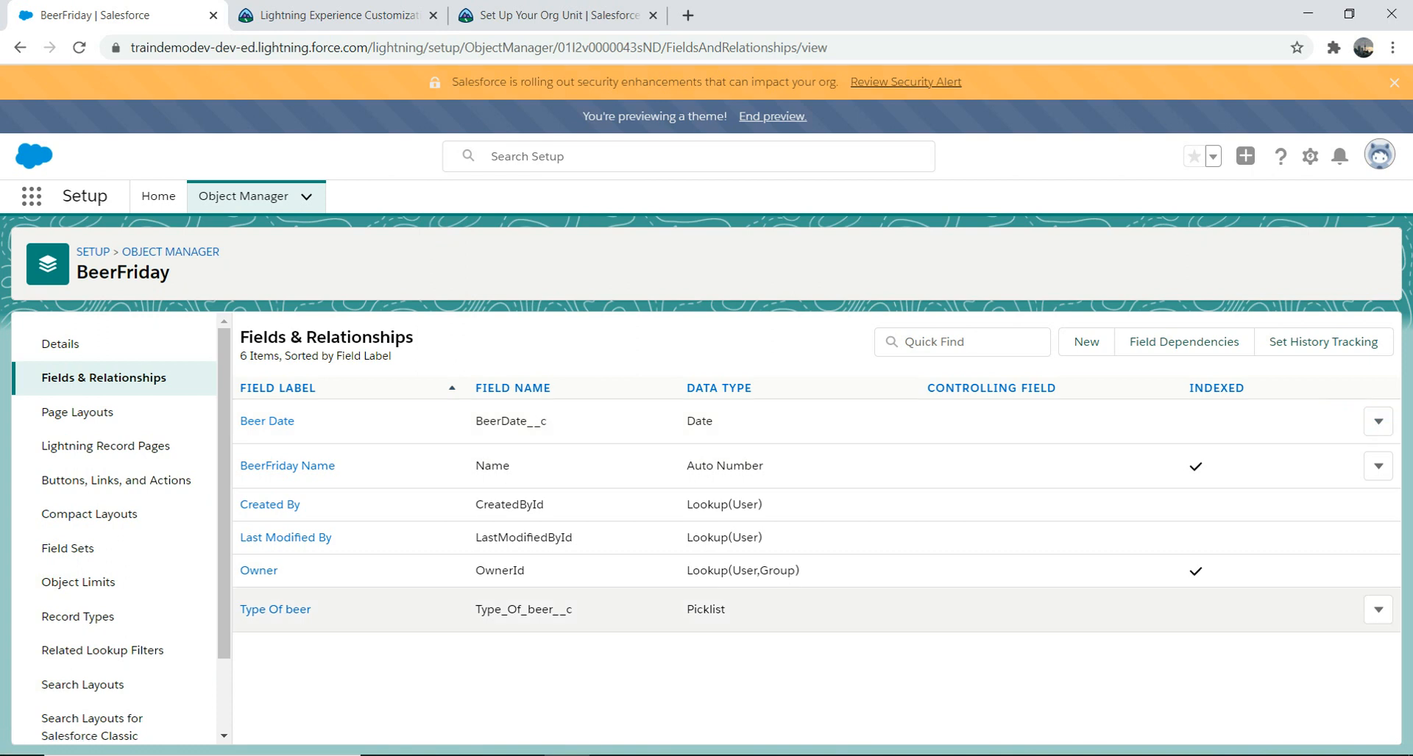
Step: Reopen the Type Of beer field's edit page to review it, then cancel without changes
{"action": "left_click", "coordinate": [1378, 609]}
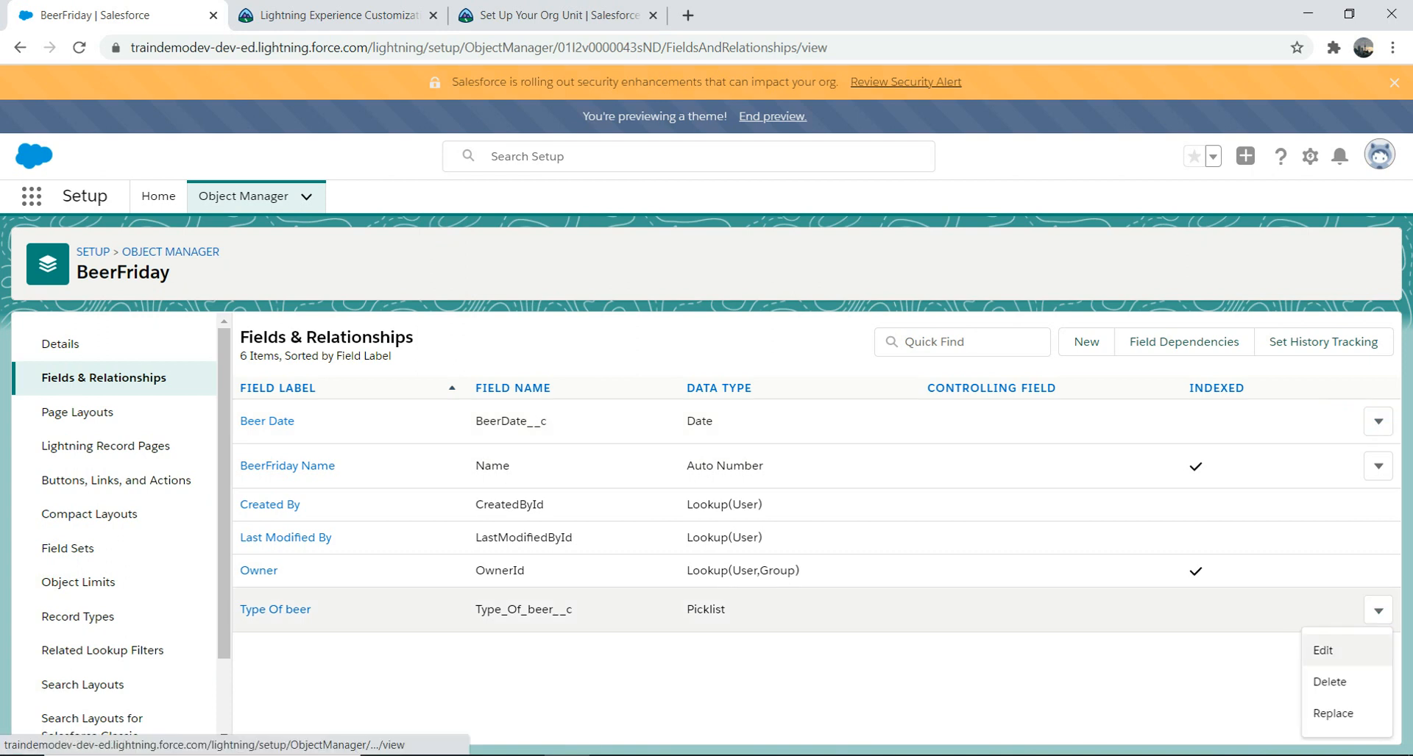
{"action": "left_click", "coordinate": [1324, 651]}
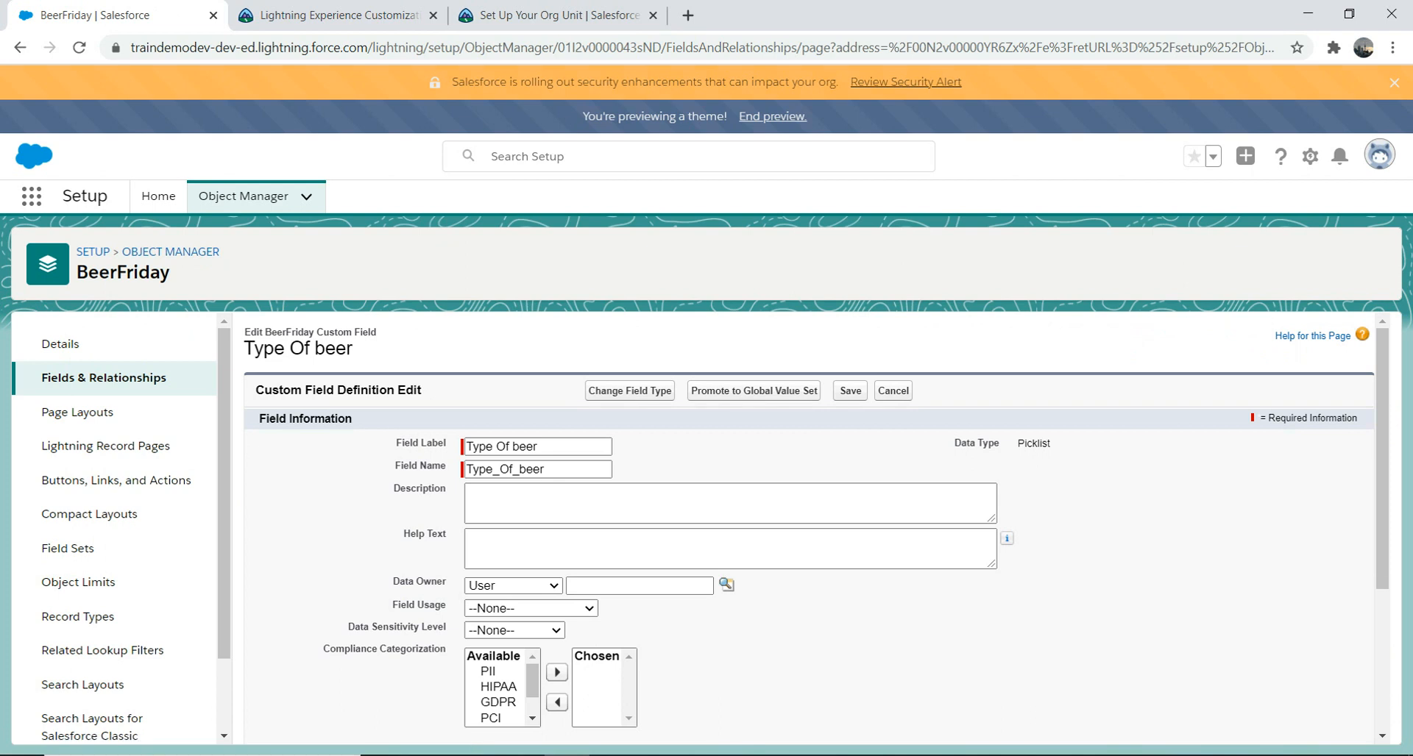
{"action": "scroll", "coordinate": [809, 530], "scroll_direction": "down", "scroll_amount": 1}
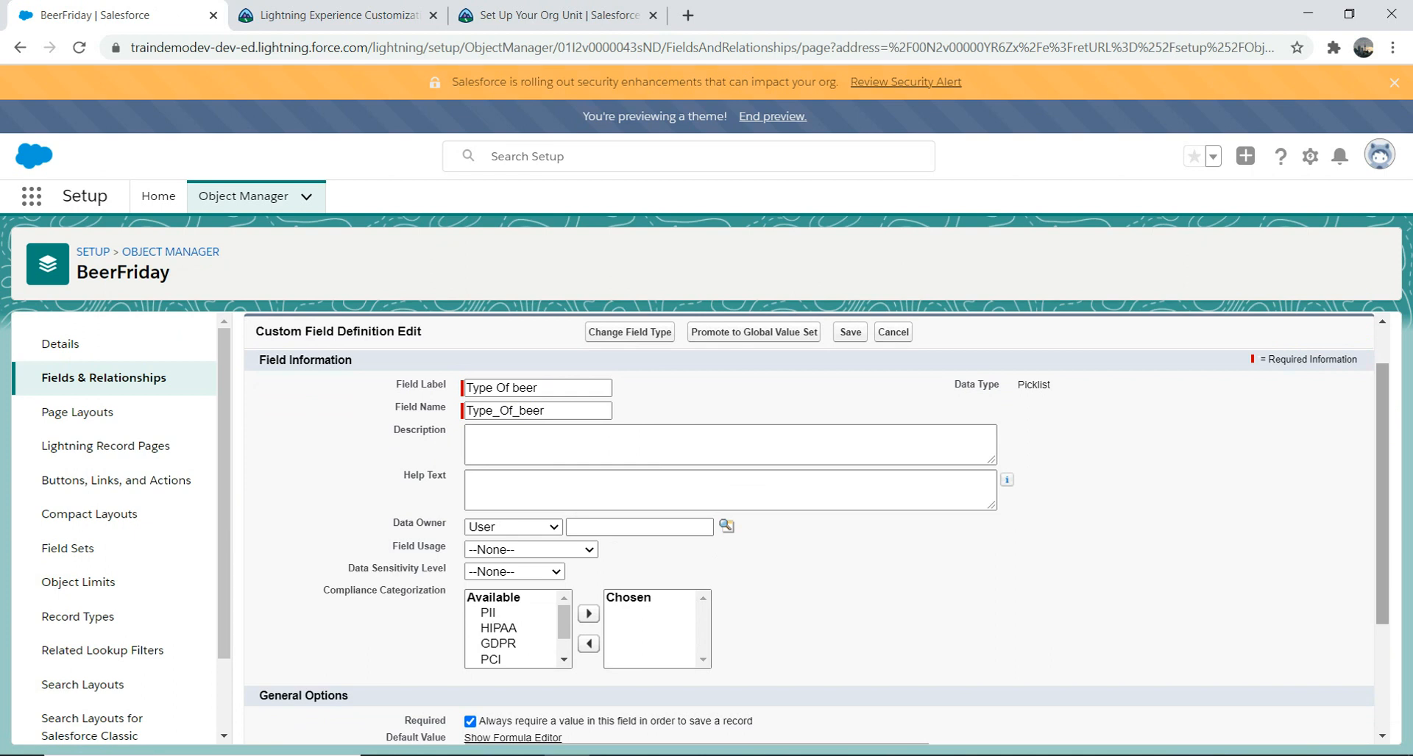
{"action": "scroll", "coordinate": [810, 530], "scroll_direction": "down", "scroll_amount": 3}
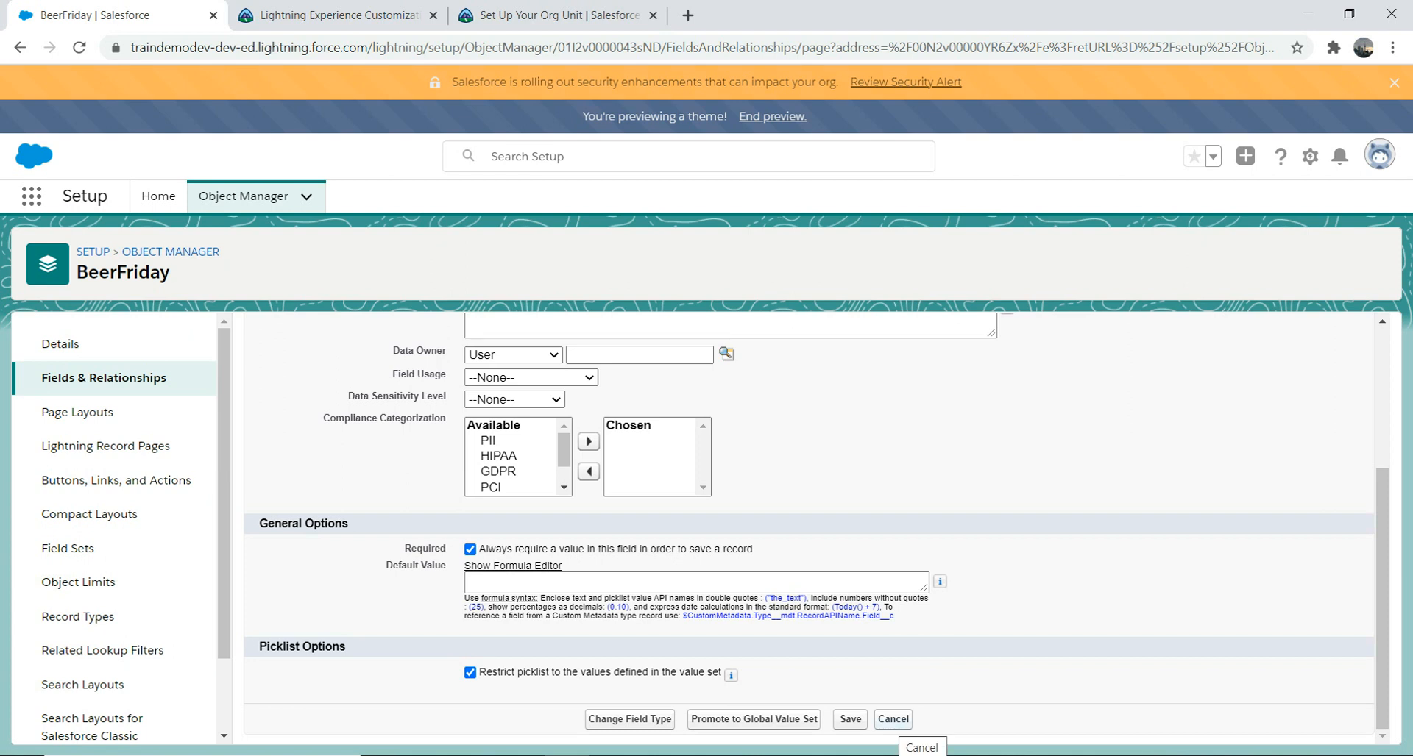
{"action": "left_click", "coordinate": [893, 720]}
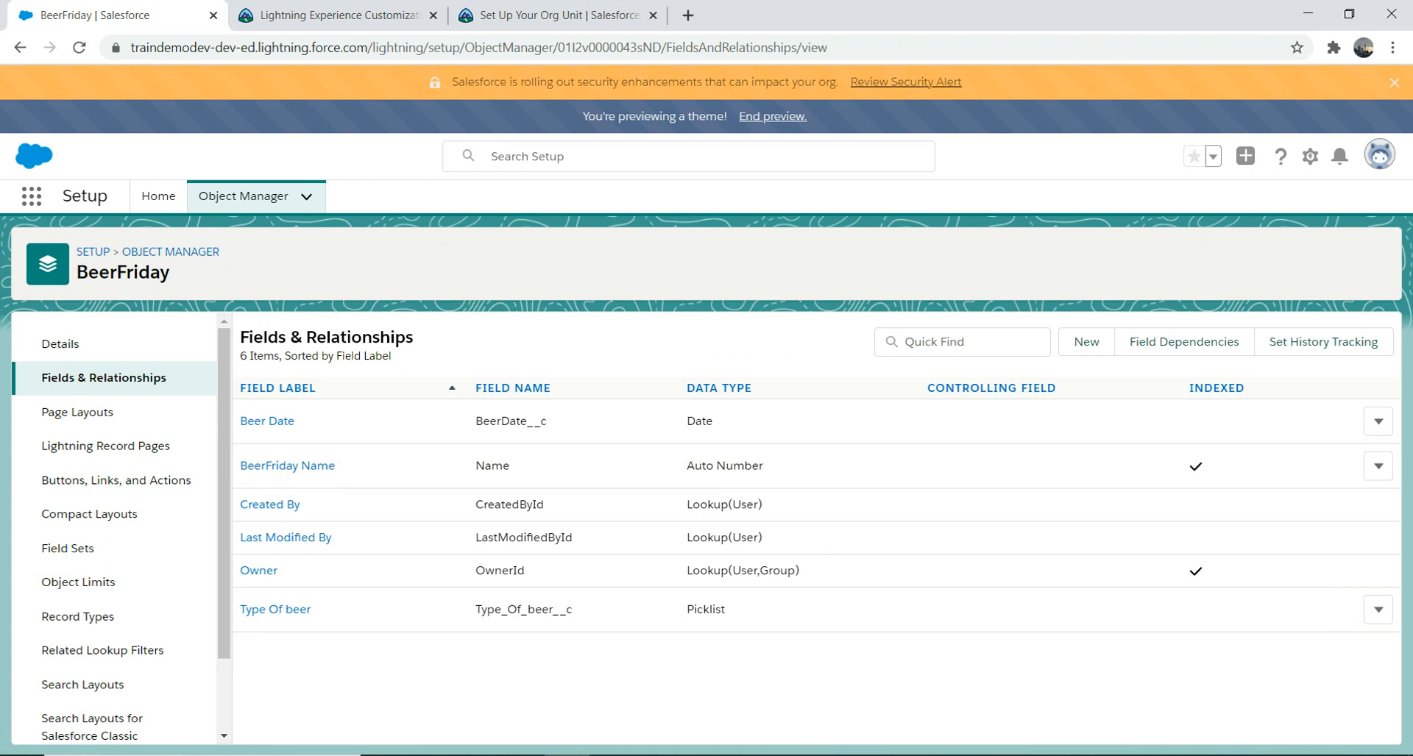
Step: Start another BeerFriday custom field and select Number as its data type
{"action": "left_click", "coordinate": [1086, 342]}
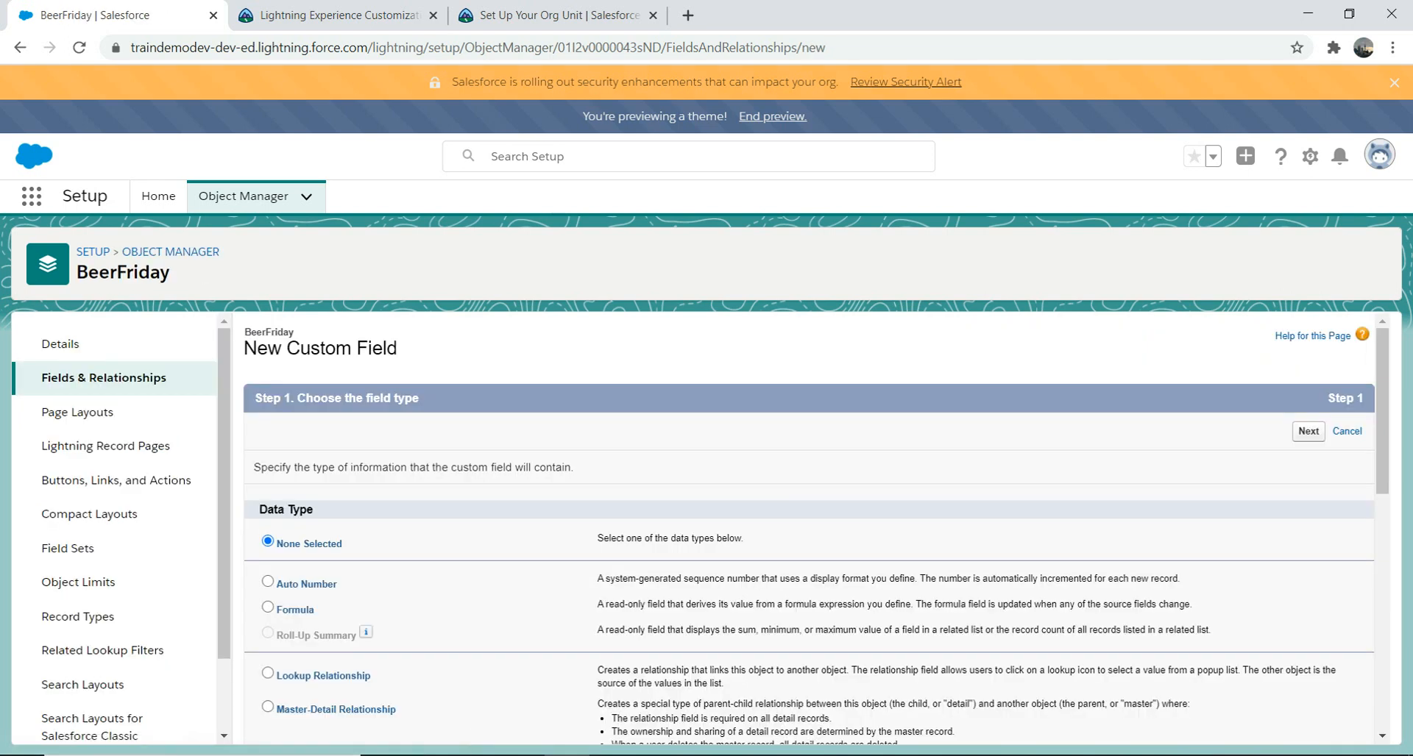
{"action": "scroll", "coordinate": [809, 529], "scroll_direction": "down", "scroll_amount": 2}
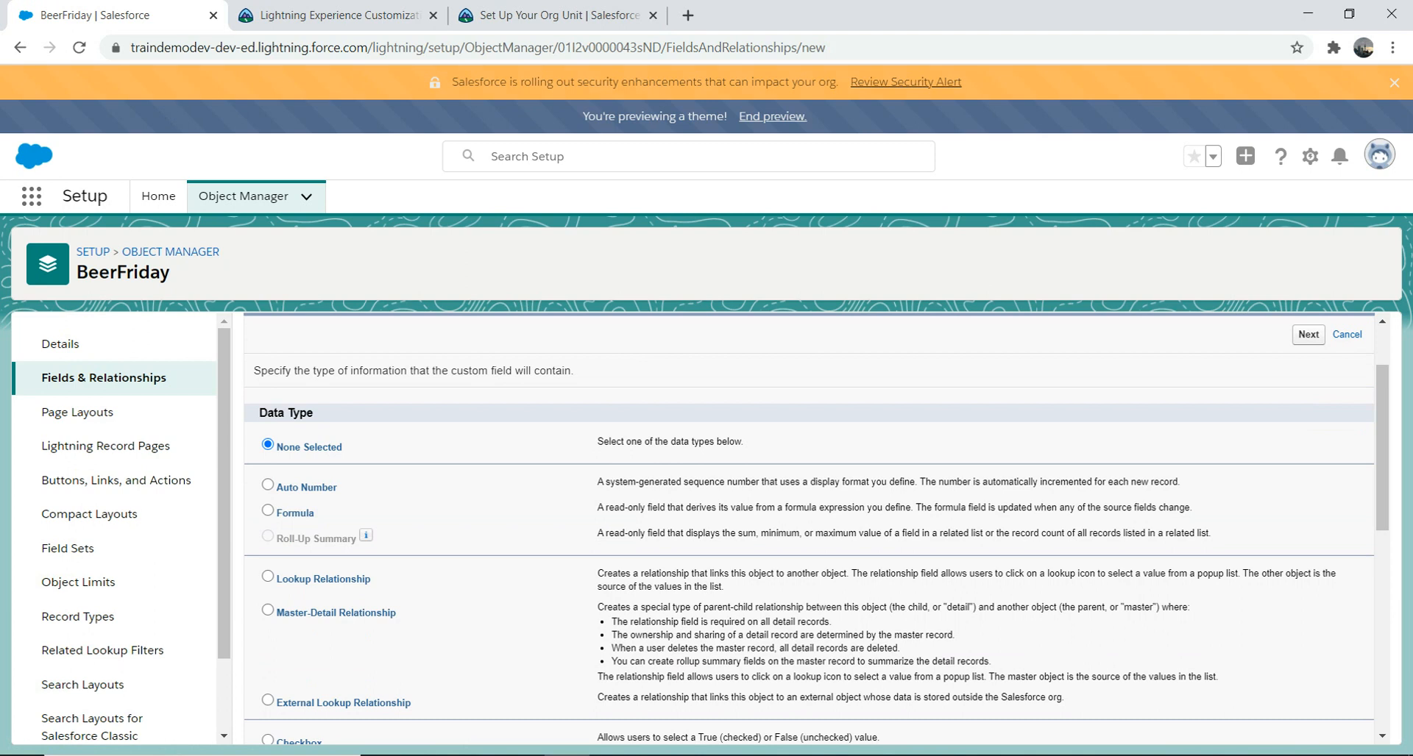
{"action": "scroll", "coordinate": [809, 530], "scroll_direction": "down", "scroll_amount": 2}
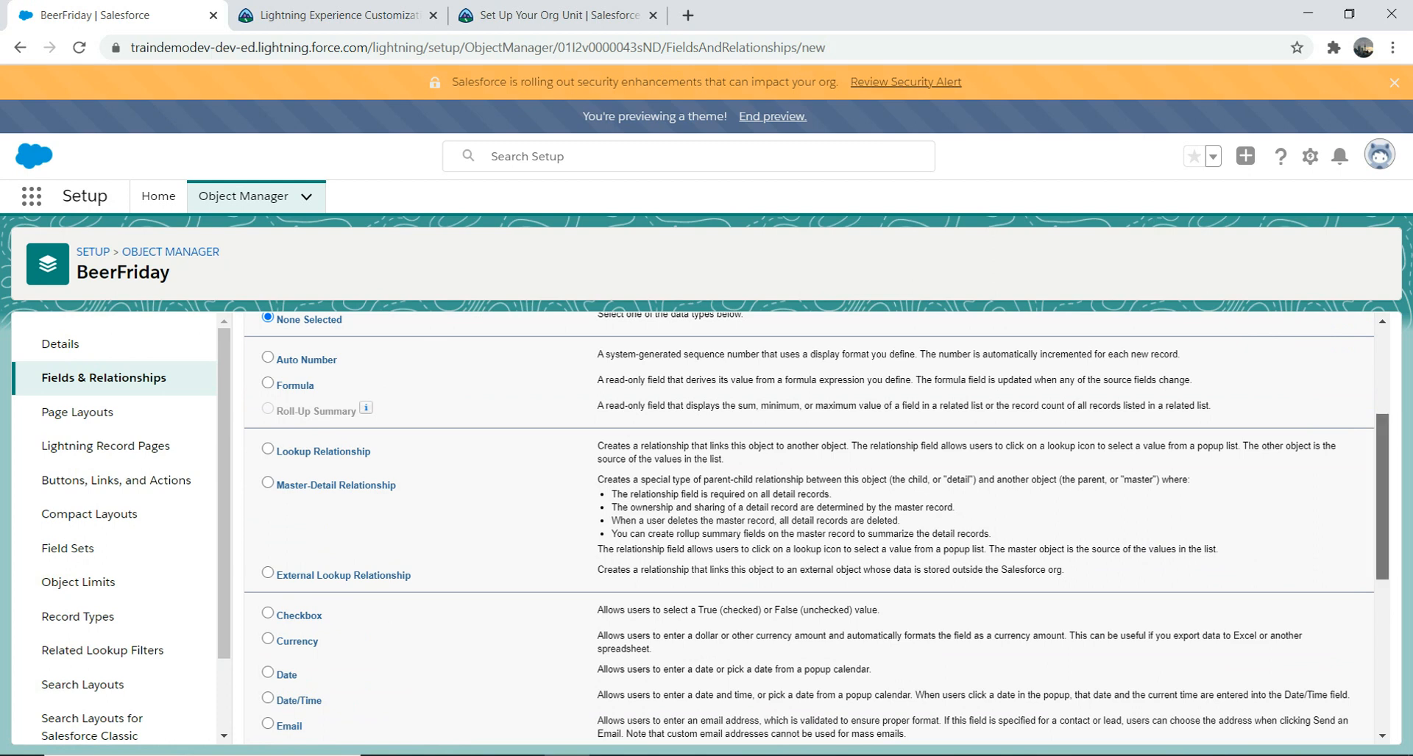
{"action": "scroll", "coordinate": [809, 530], "scroll_direction": "down", "scroll_amount": 3}
{"action": "scroll", "coordinate": [809, 530], "scroll_direction": "down", "scroll_amount": 1}
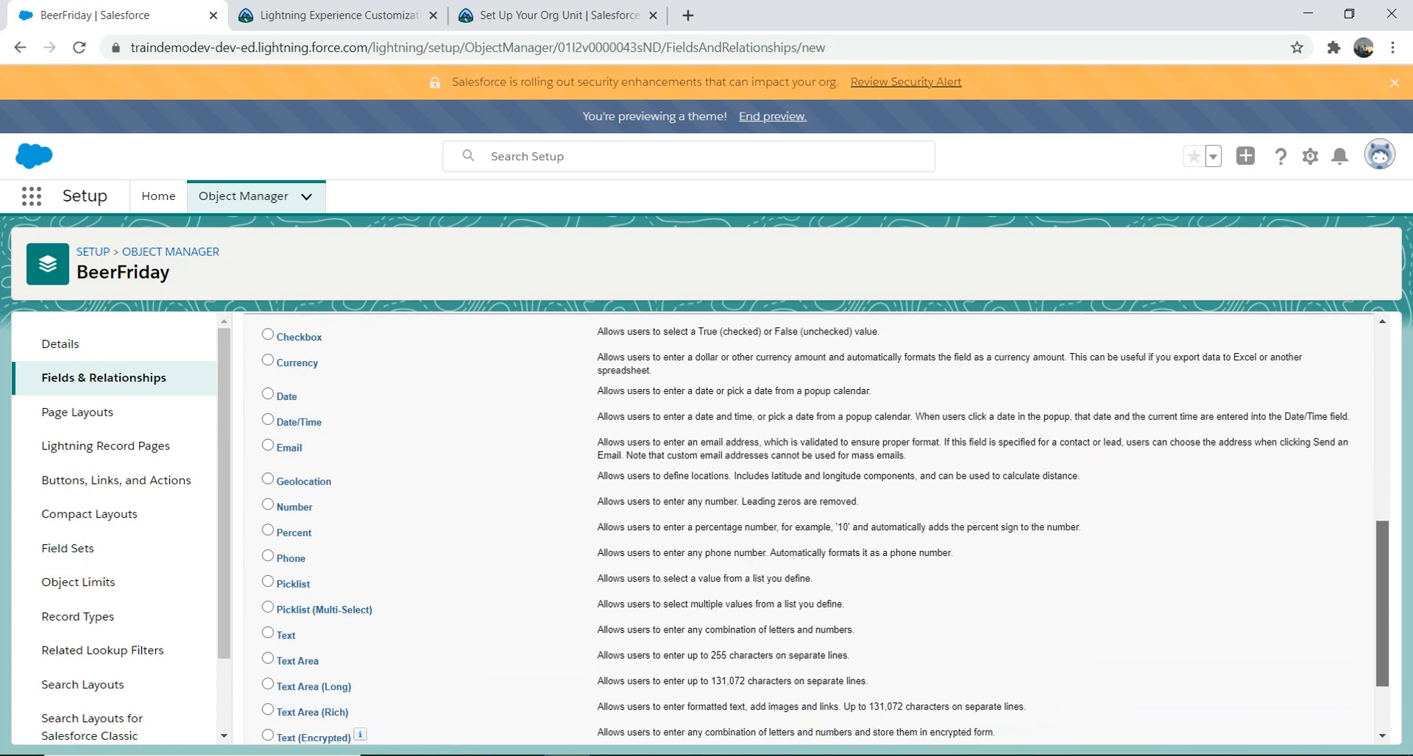
{"action": "left_click", "coordinate": [267, 480]}
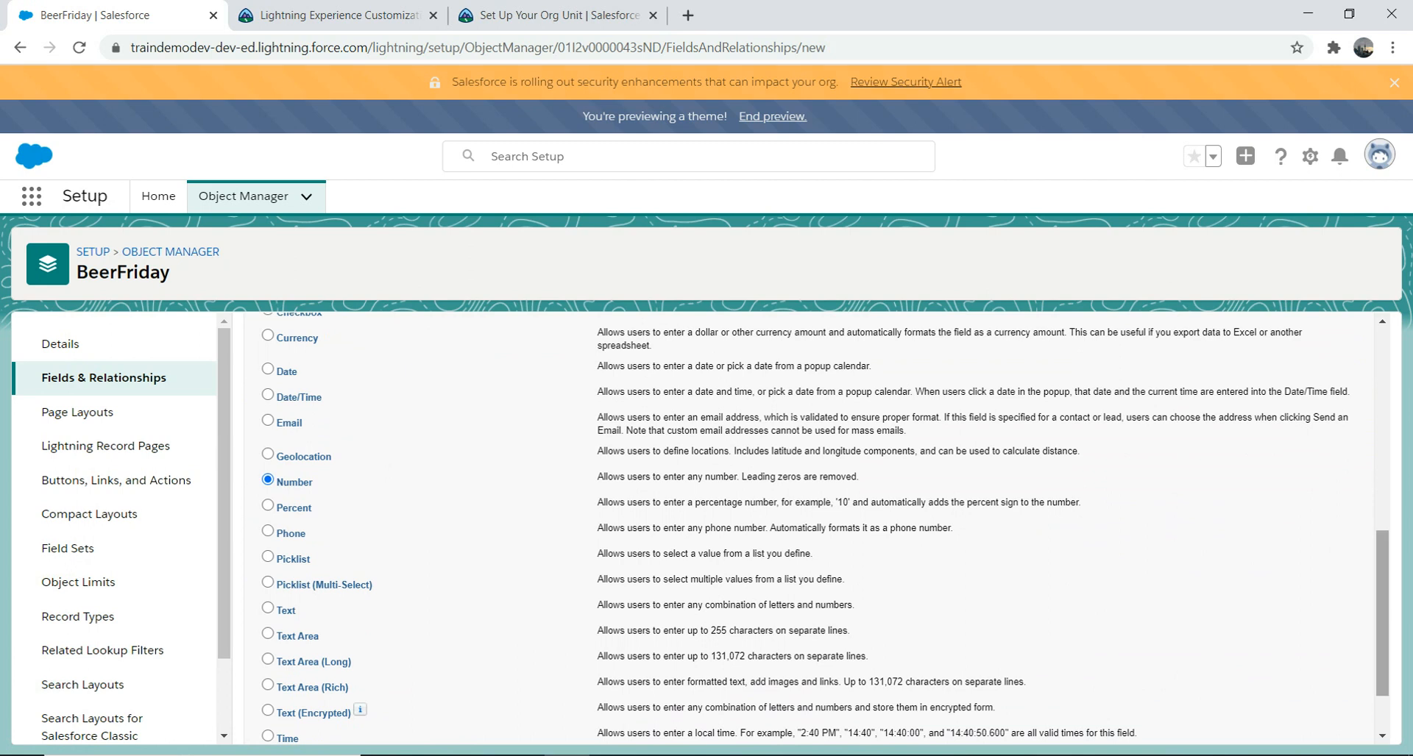
{"action": "scroll", "coordinate": [809, 515], "scroll_direction": "down", "scroll_amount": 1}
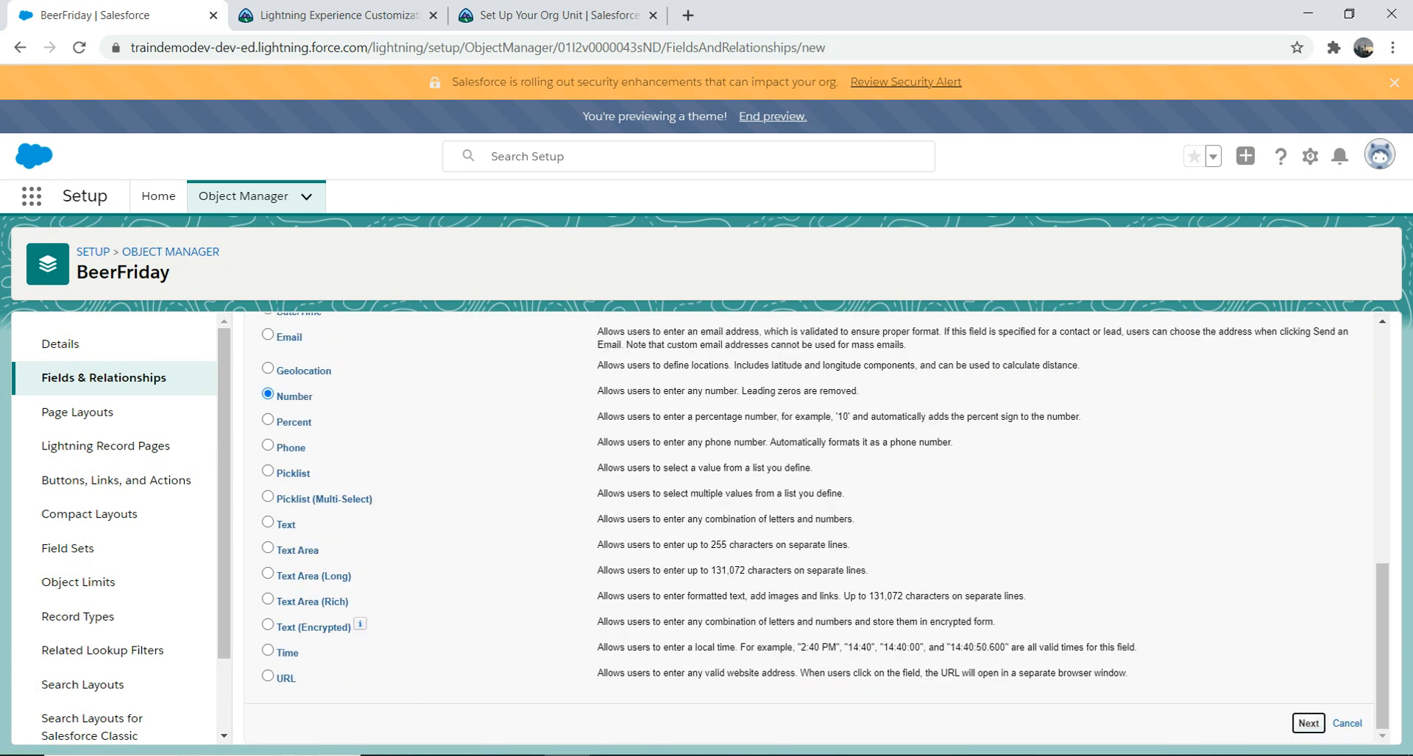
Step: Label the Number field Quantity (Quantity__c, 18, 0 decimals), mark it required, and save
{"action": "type", "text": "Quant"}
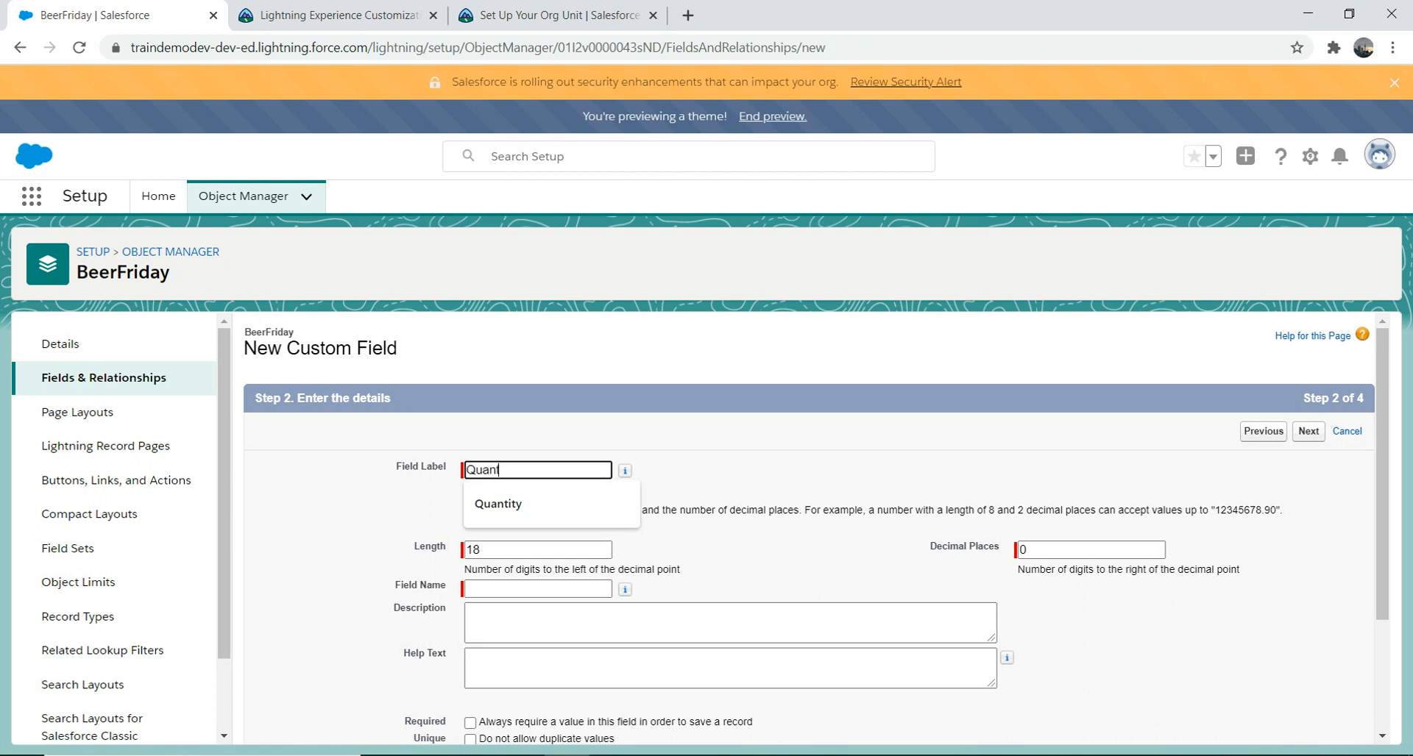
{"action": "key", "text": "Down"}
{"action": "key", "text": "Return"}
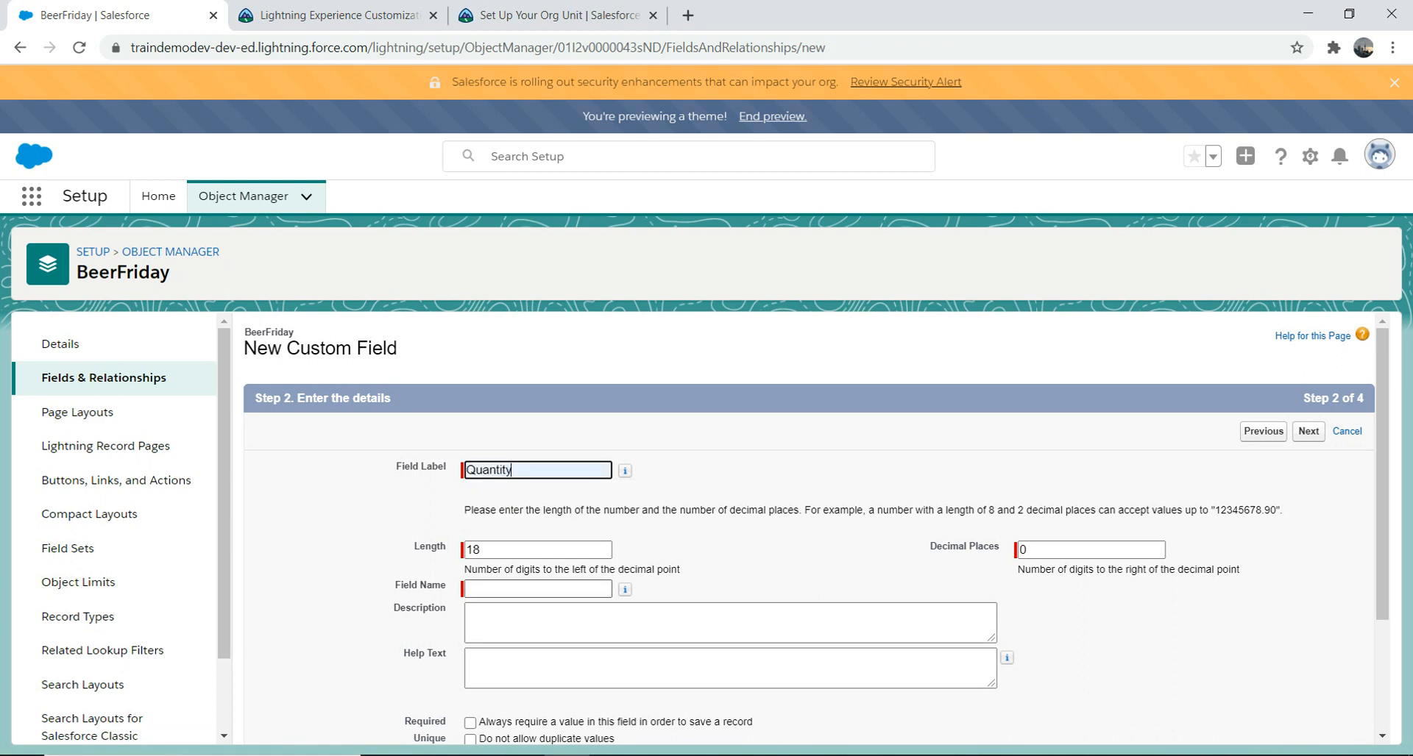
{"action": "key", "text": "Tab"}
{"action": "key", "text": "Tab"}
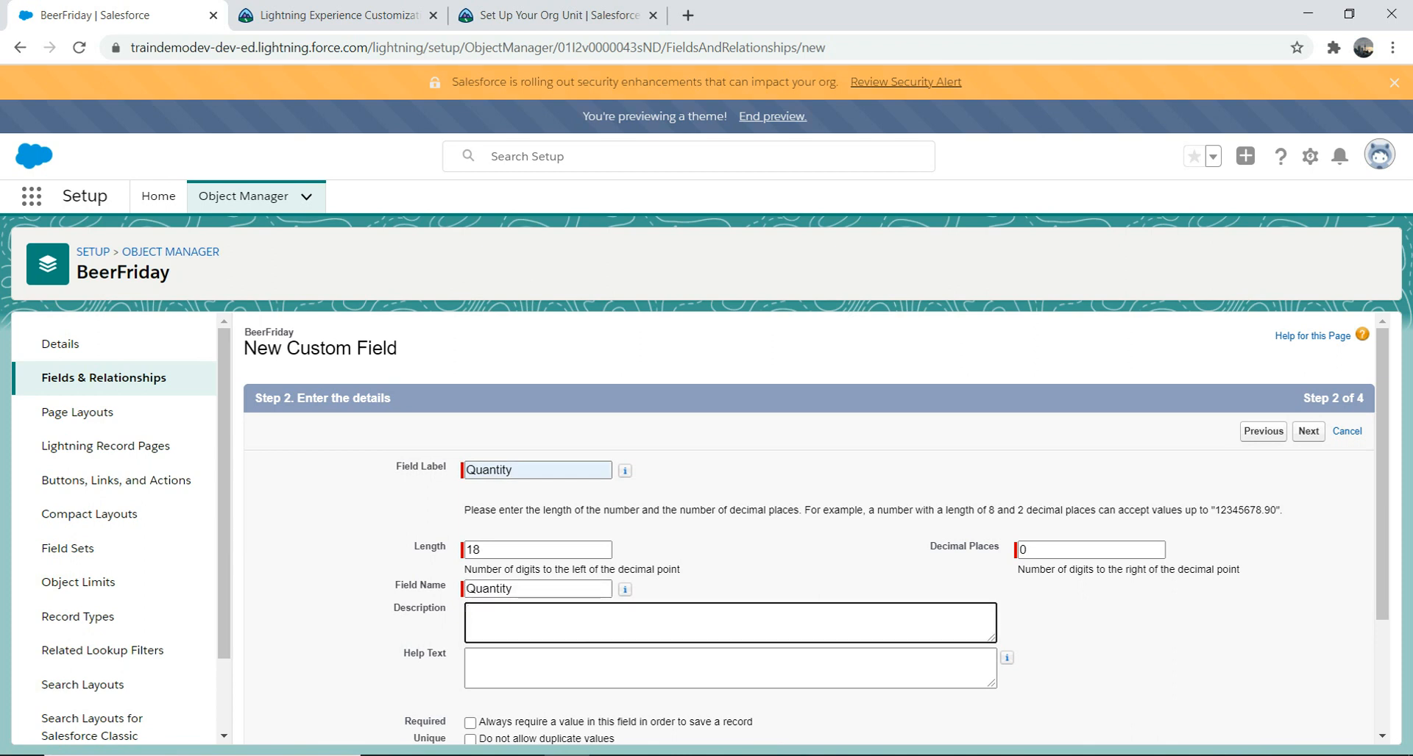
{"action": "left_click", "coordinate": [1074, 550]}
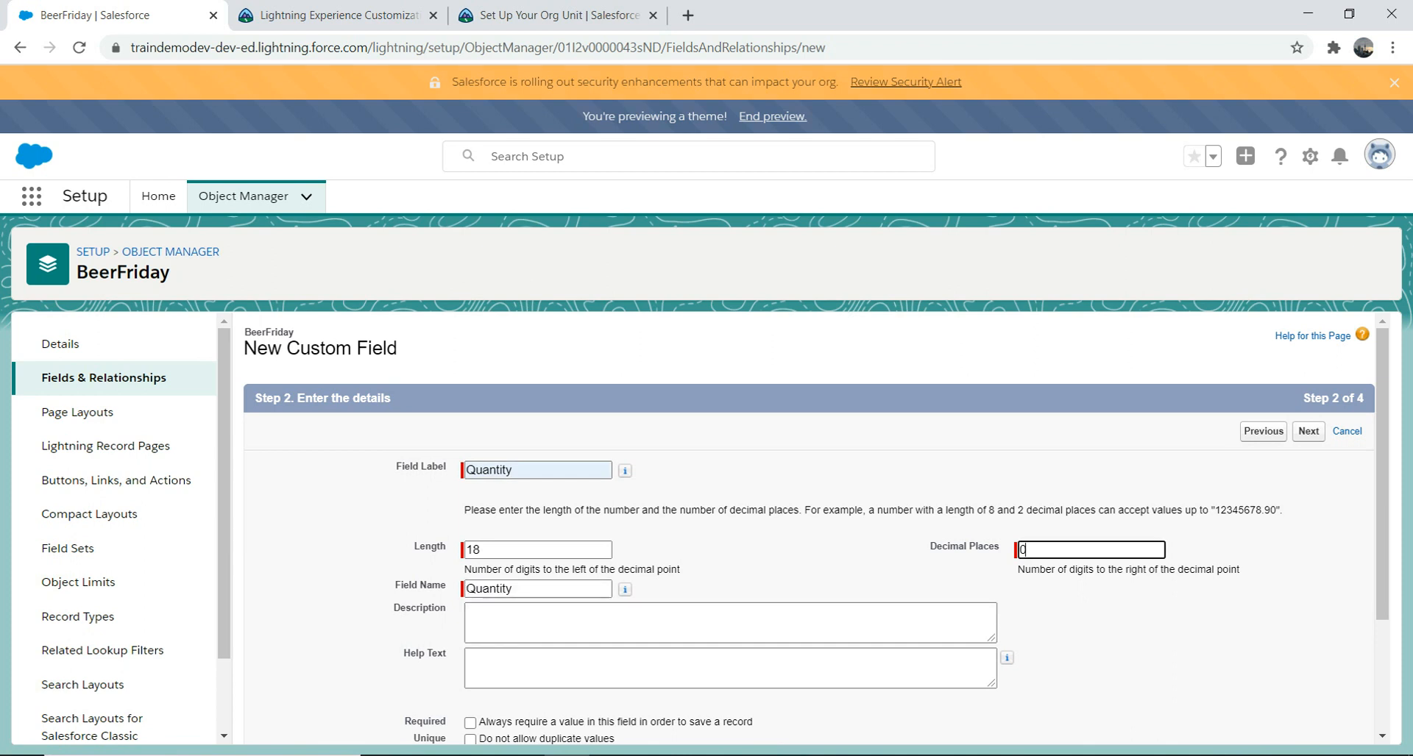
{"action": "scroll", "coordinate": [888, 528], "scroll_direction": "down", "scroll_amount": 3}
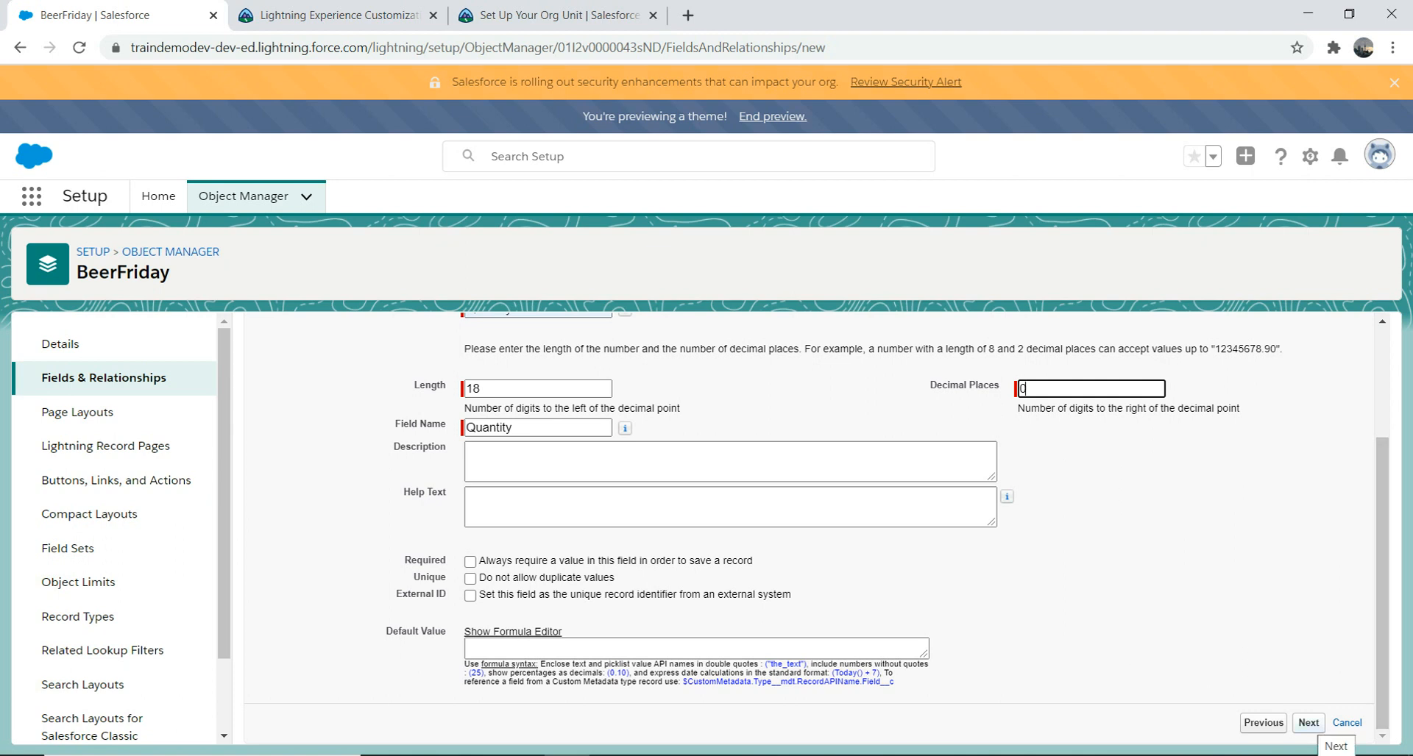
{"action": "left_click", "coordinate": [470, 561]}
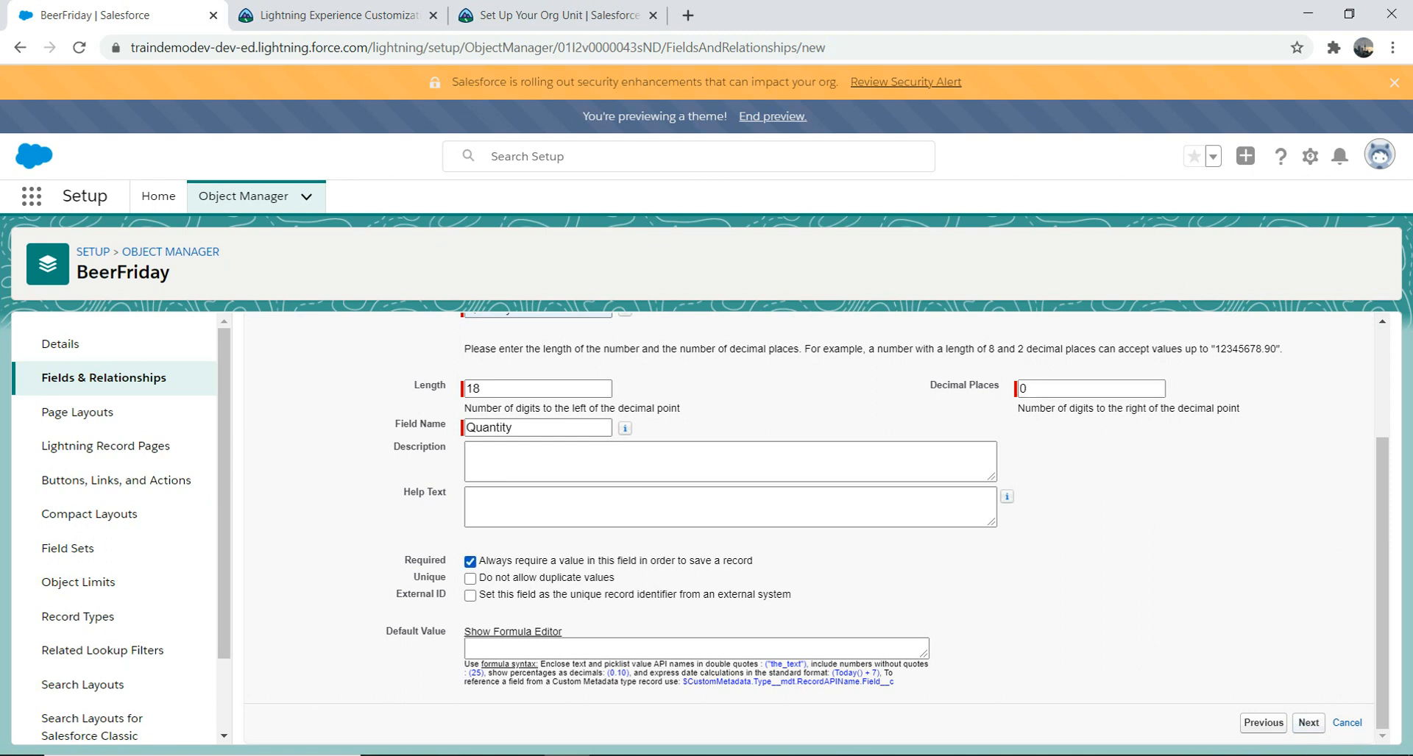
{"action": "left_click", "coordinate": [1308, 723]}
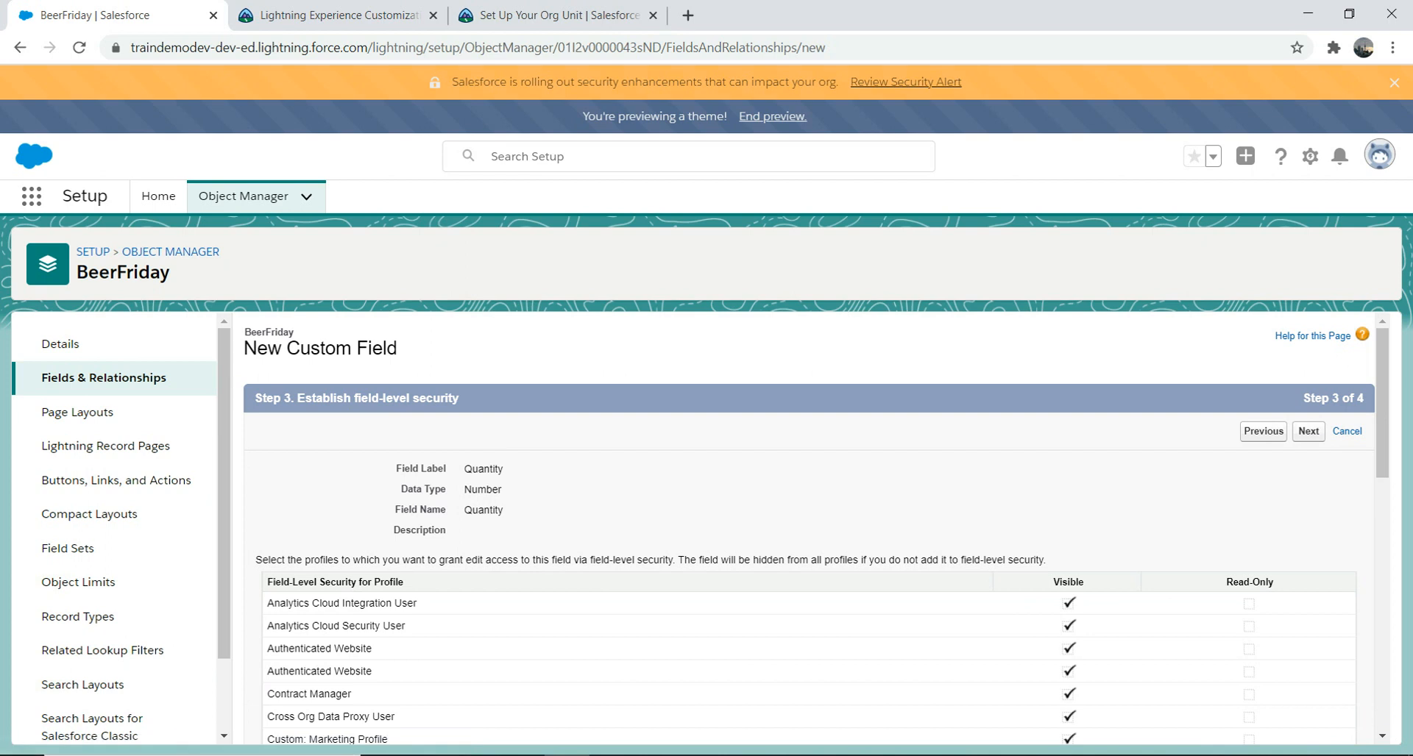
{"action": "left_click", "coordinate": [1308, 431]}
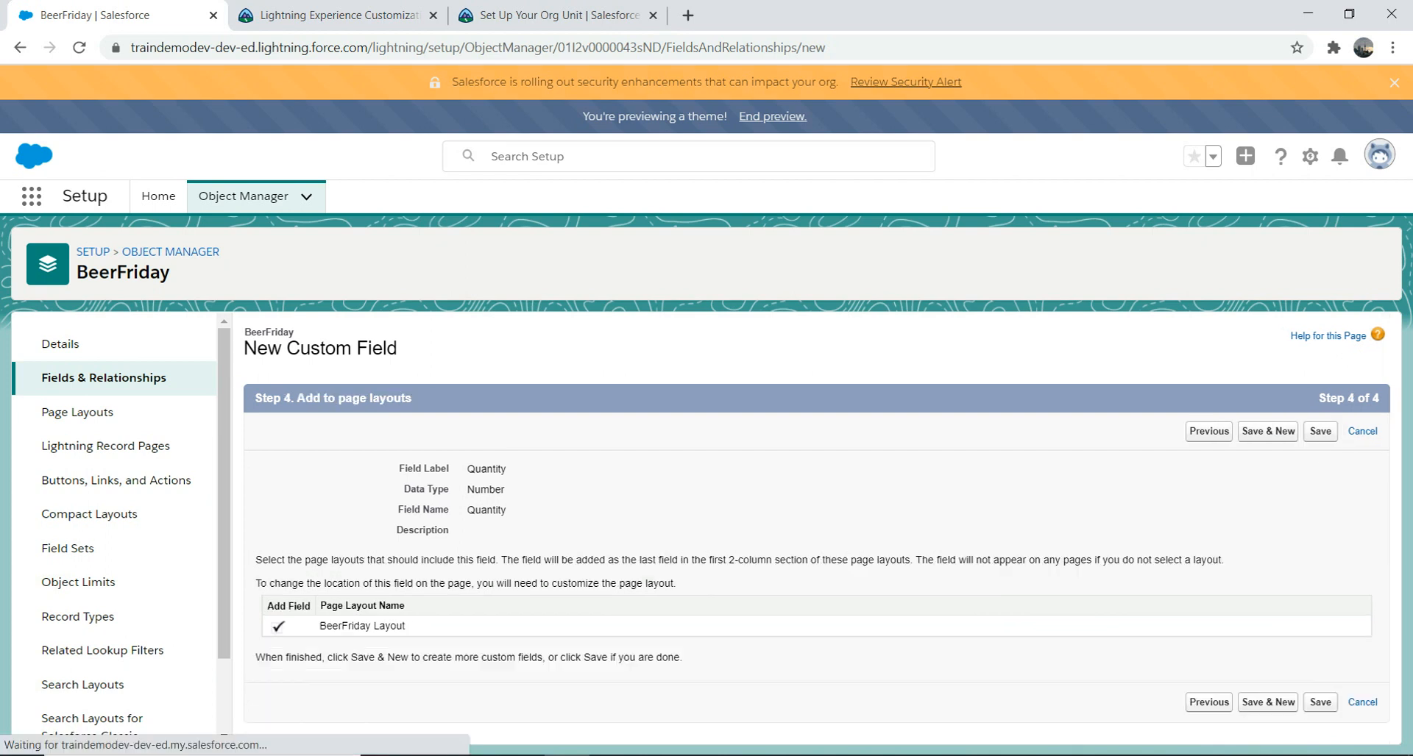
{"action": "left_click", "coordinate": [1320, 431]}
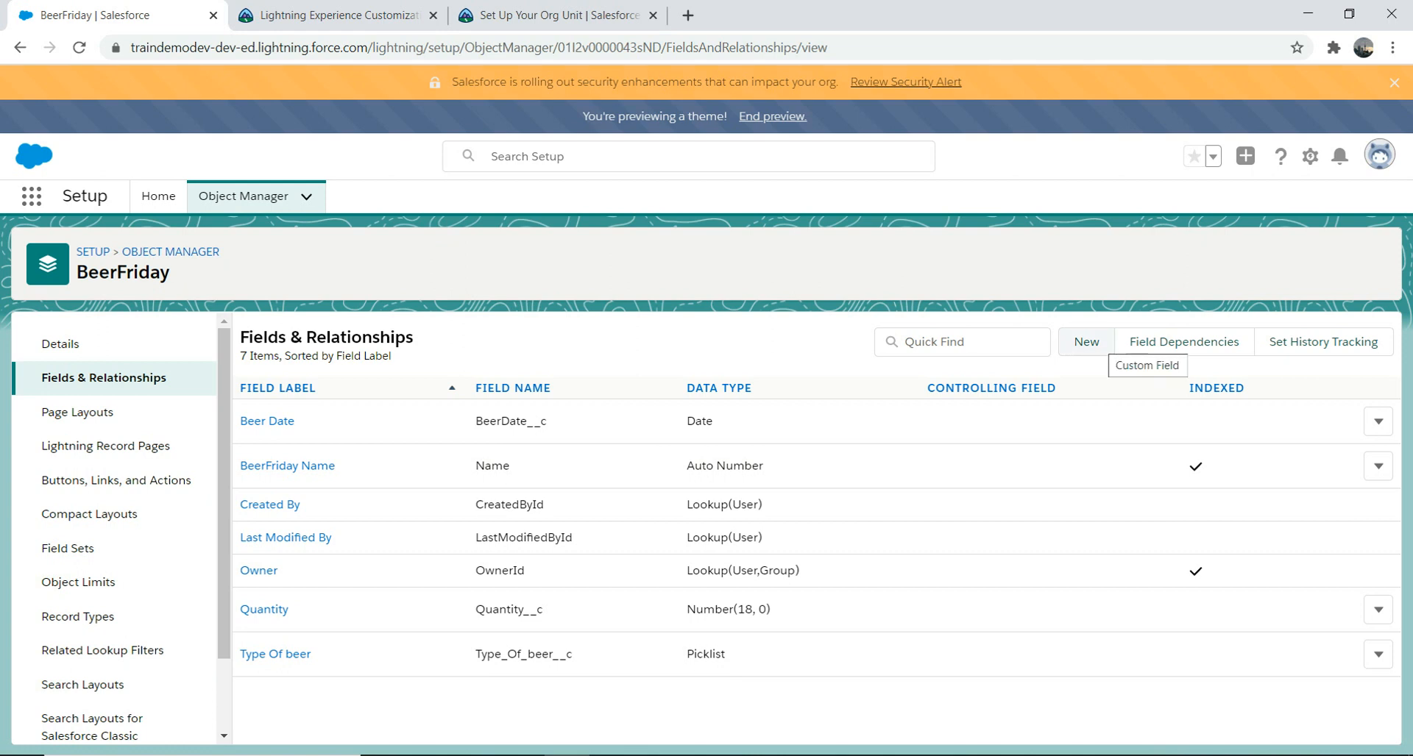
Step: Start another BeerFriday field with the Master-Detail Relationship data type and continue
{"action": "left_click", "coordinate": [1086, 341]}
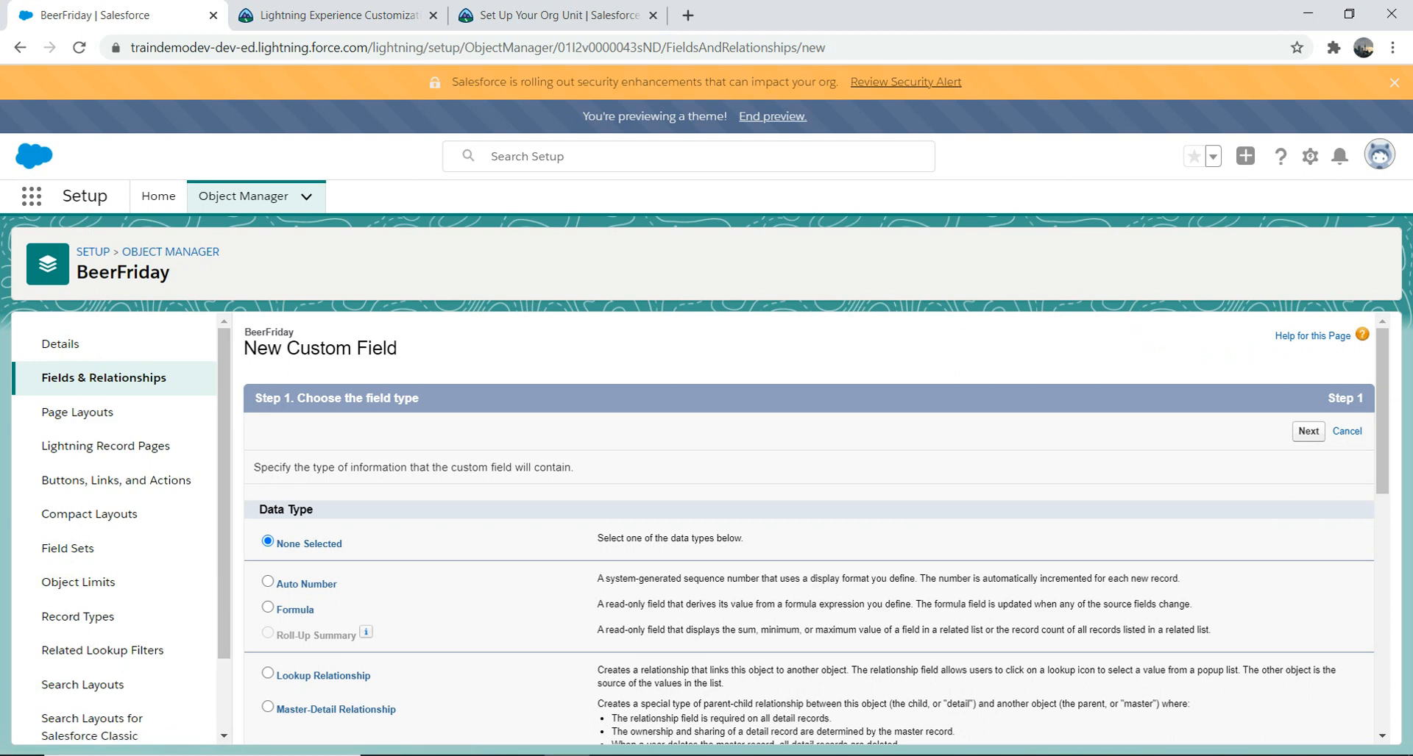
{"action": "left_click_drag", "start_coordinate": [1382, 412], "coordinate": [1382, 475]}
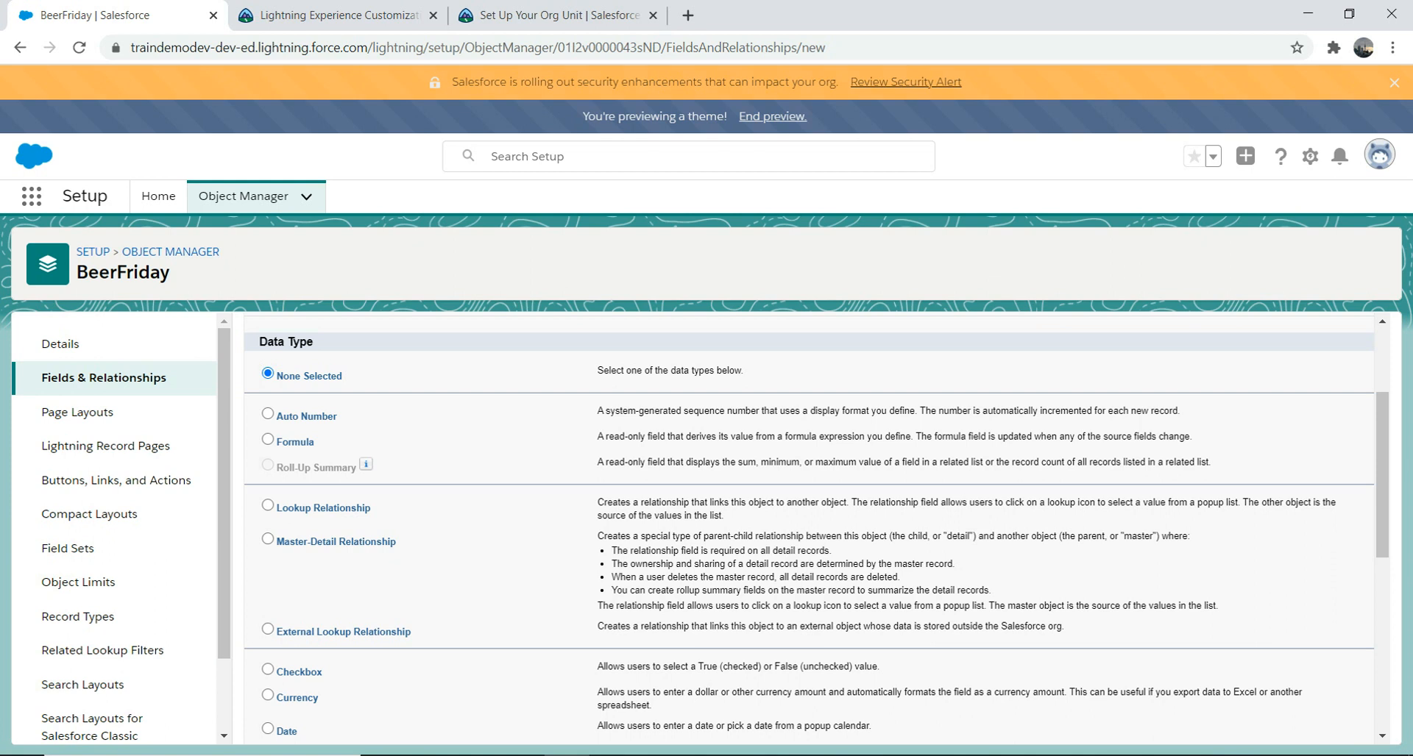
{"action": "left_click", "coordinate": [268, 540]}
{"action": "left_click_drag", "start_coordinate": [1381, 508], "coordinate": [1382, 684]}
{"action": "left_click", "coordinate": [1309, 724]}
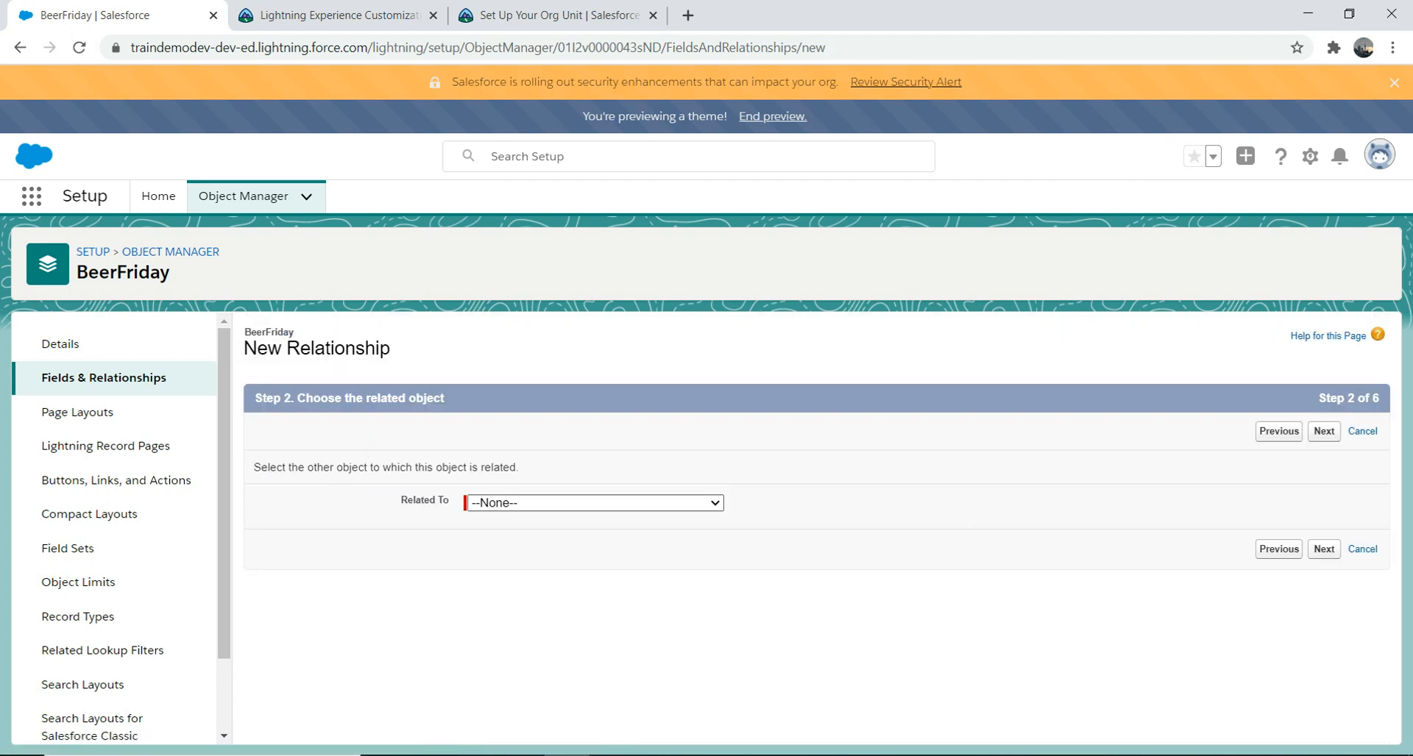
Step: Choose Contact as the related object for the master-detail field and continue
{"action": "left_click", "coordinate": [595, 502]}
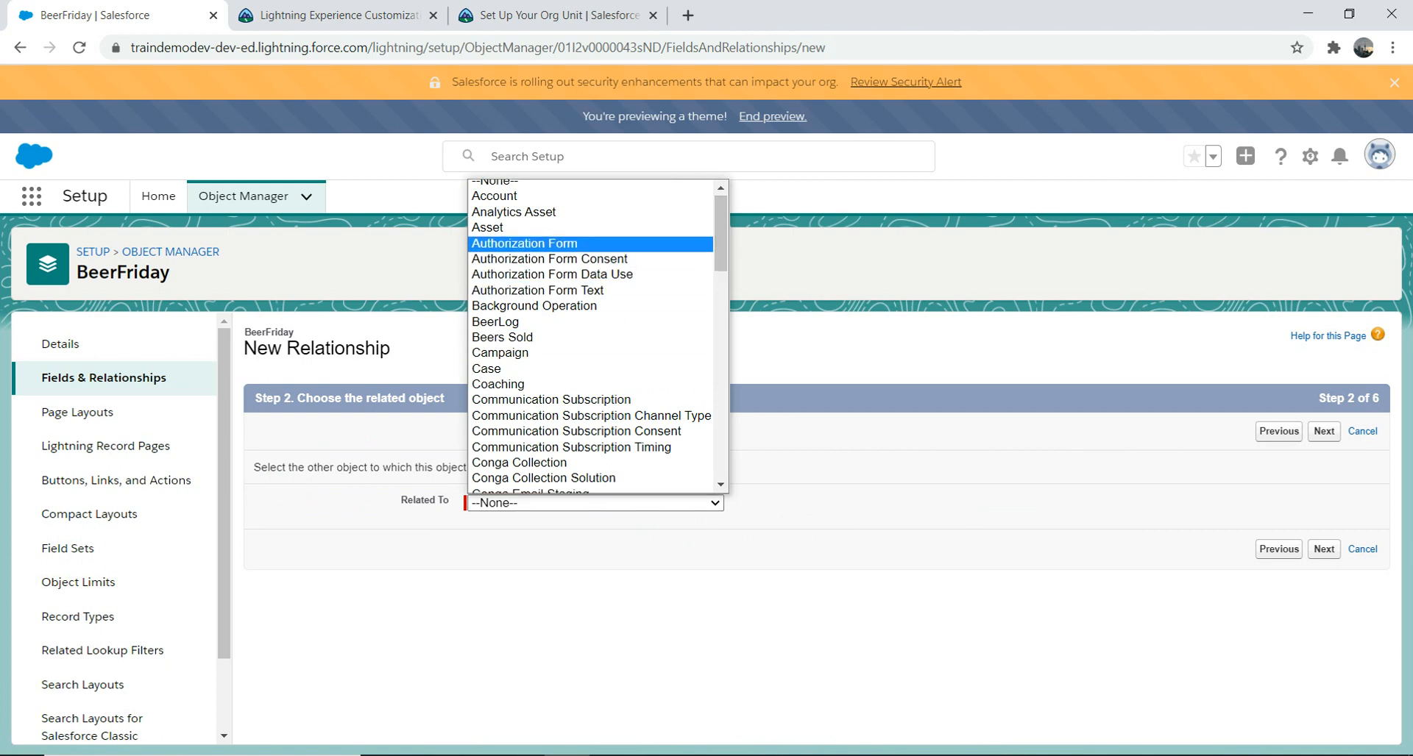
{"action": "left_click_drag", "start_coordinate": [720, 233], "coordinate": [720, 293]}
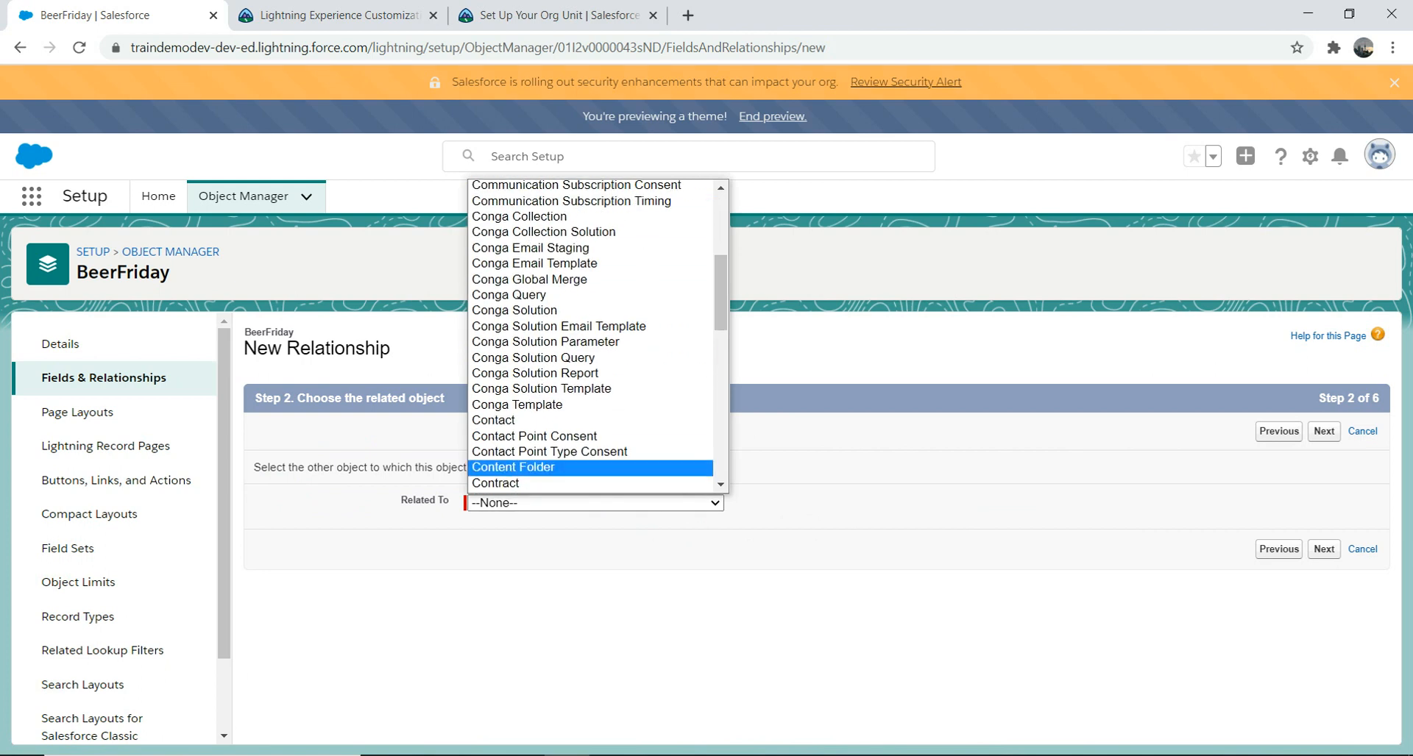
{"action": "left_click", "coordinate": [500, 422]}
{"action": "left_click", "coordinate": [1323, 431]}
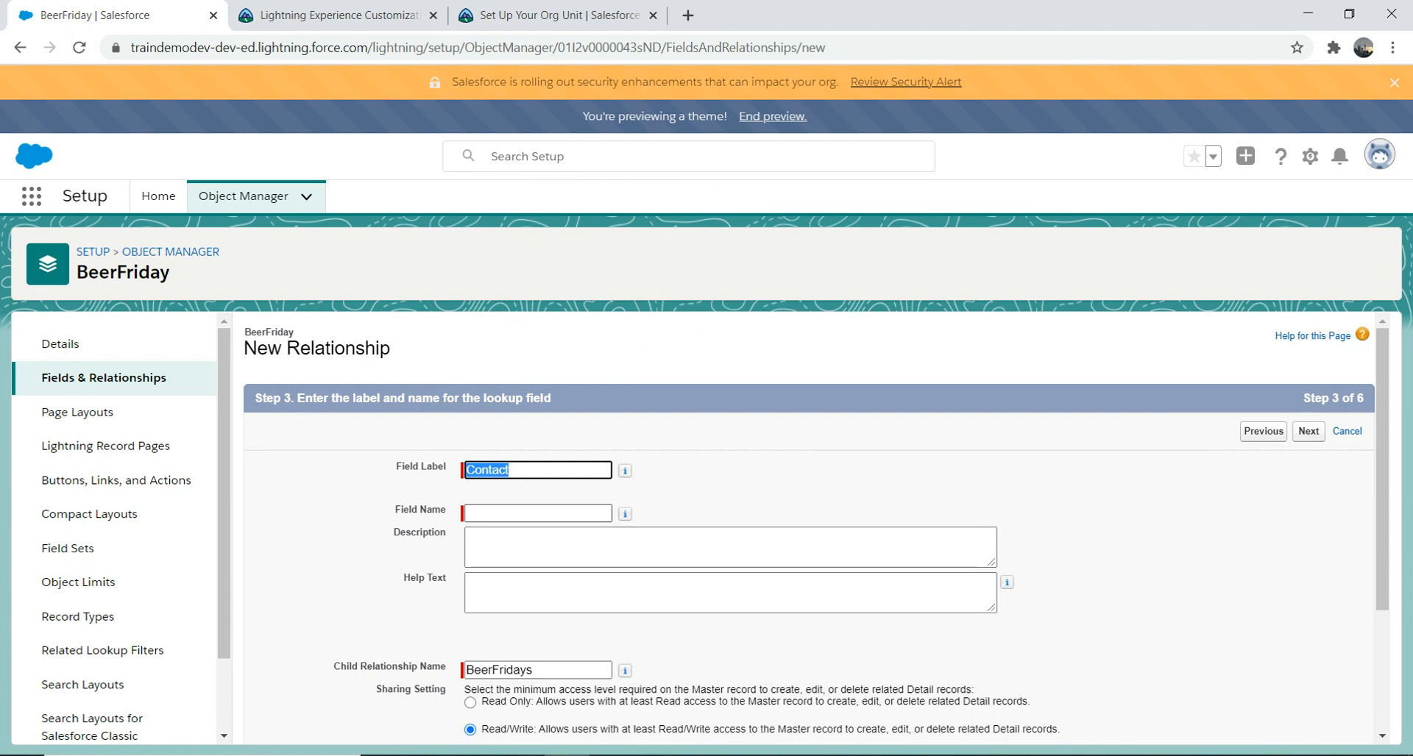
Step: Enter 'Contact' as the field label so the field name Contact fills in
{"action": "type", "text": "C"}
{"action": "key", "text": "Down"}
{"action": "key", "text": "Up"}
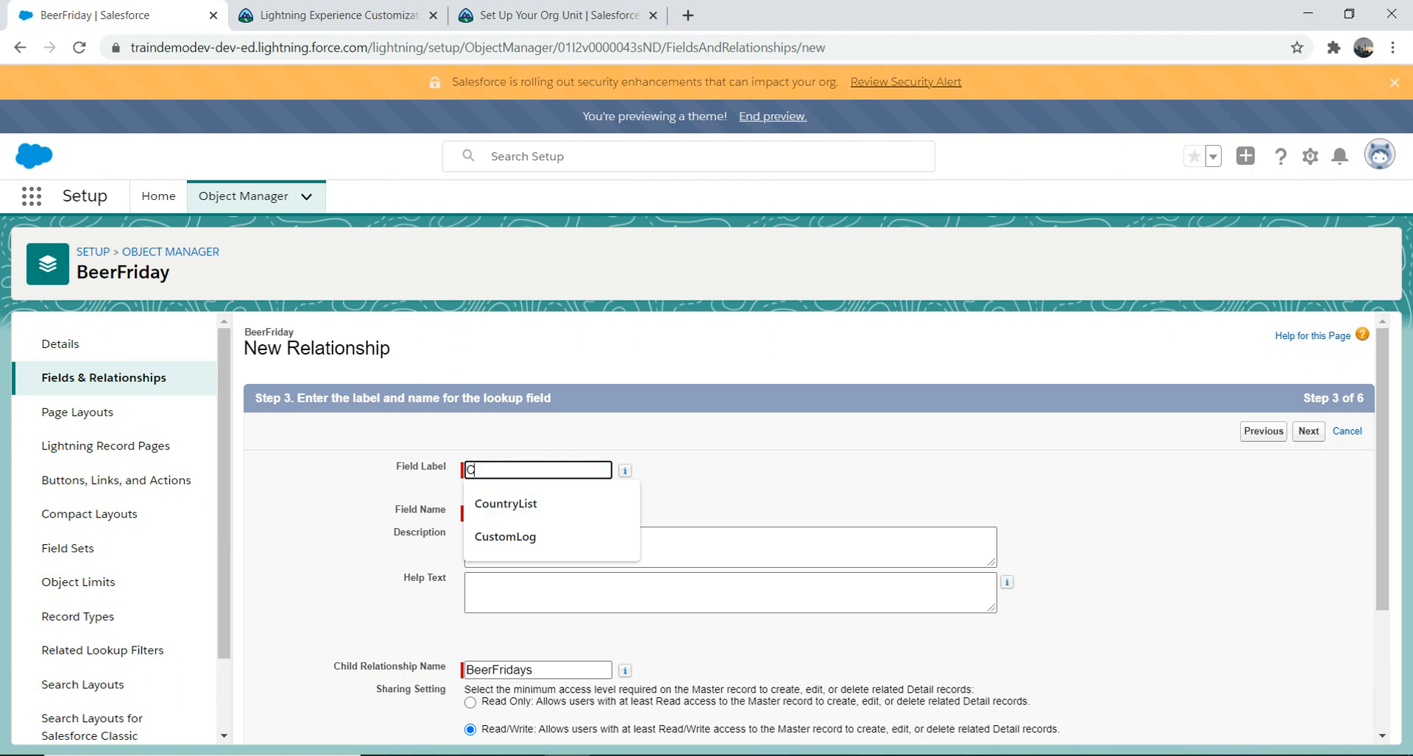
{"action": "type", "text": "ontact"}
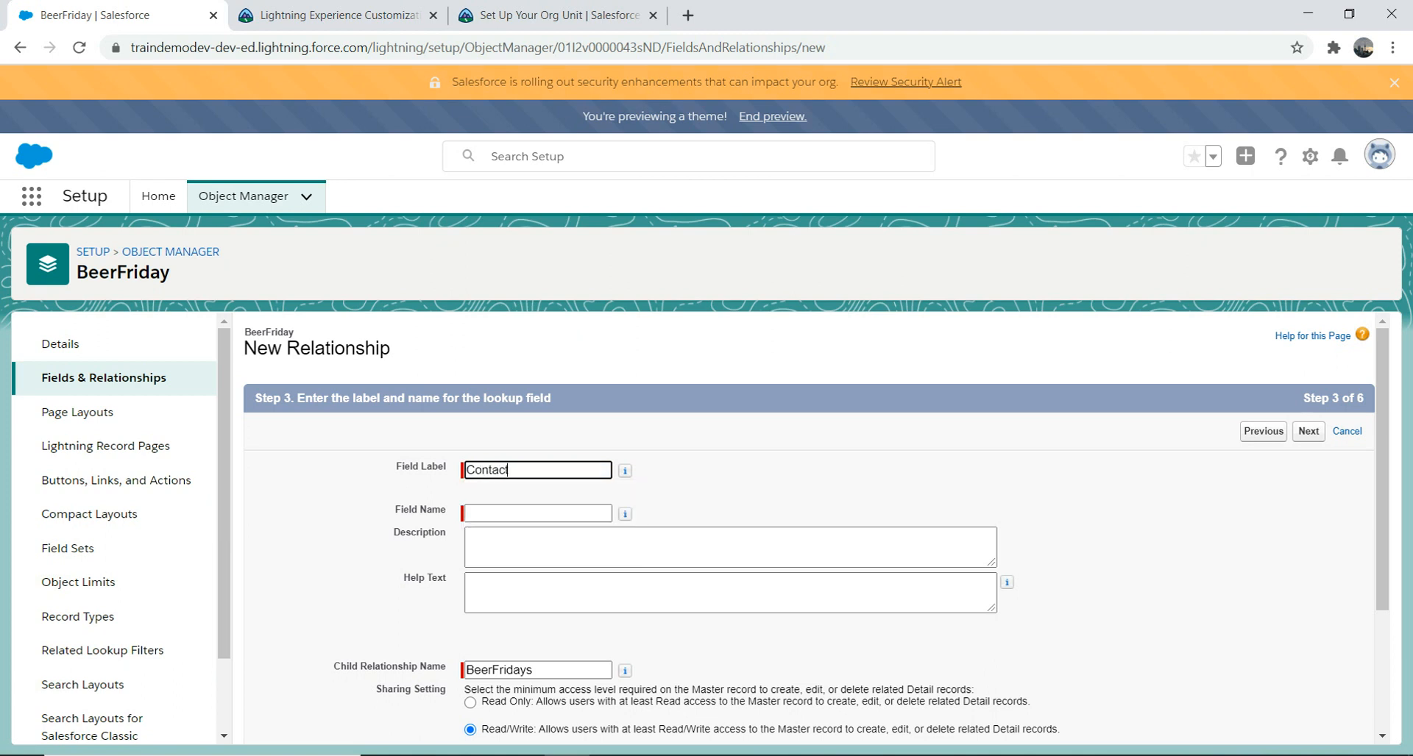
{"action": "key", "text": "Tab"}
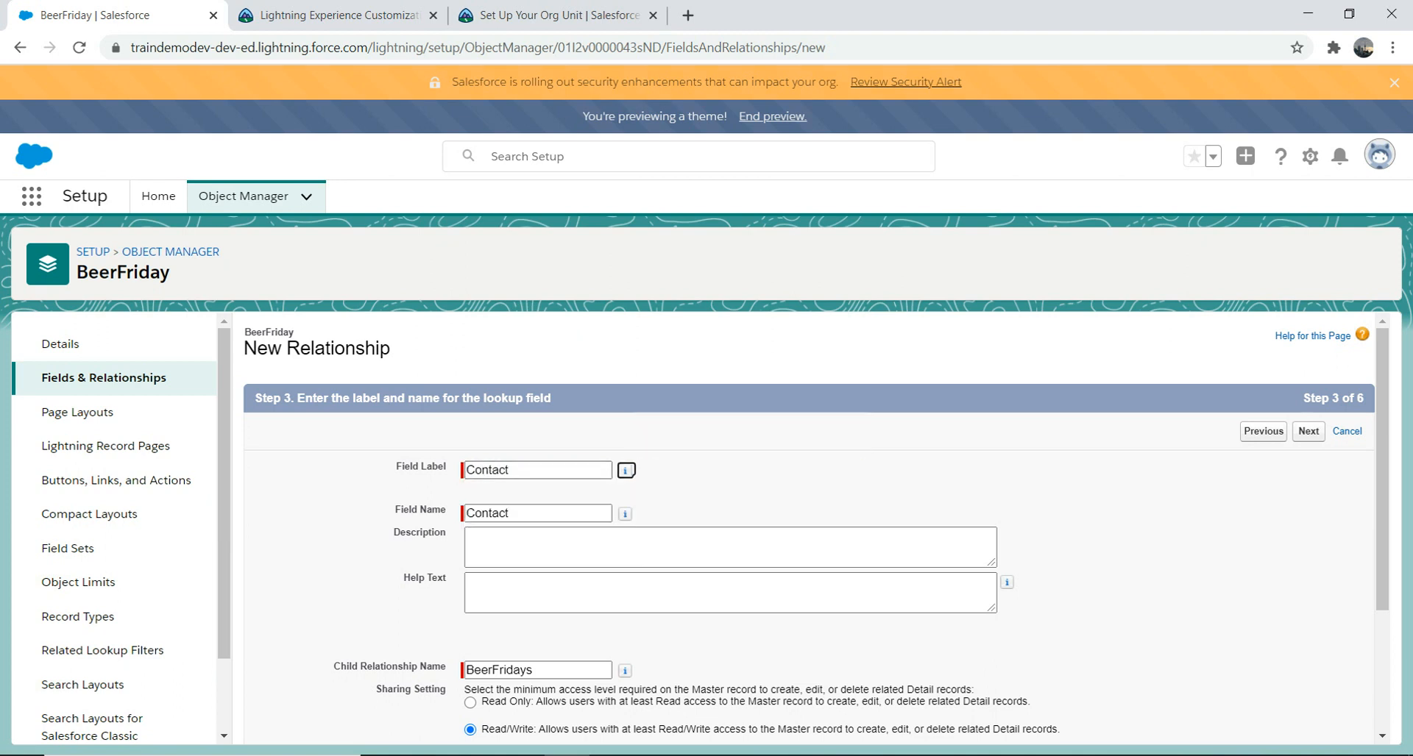
{"action": "key", "text": "ctrl+a"}
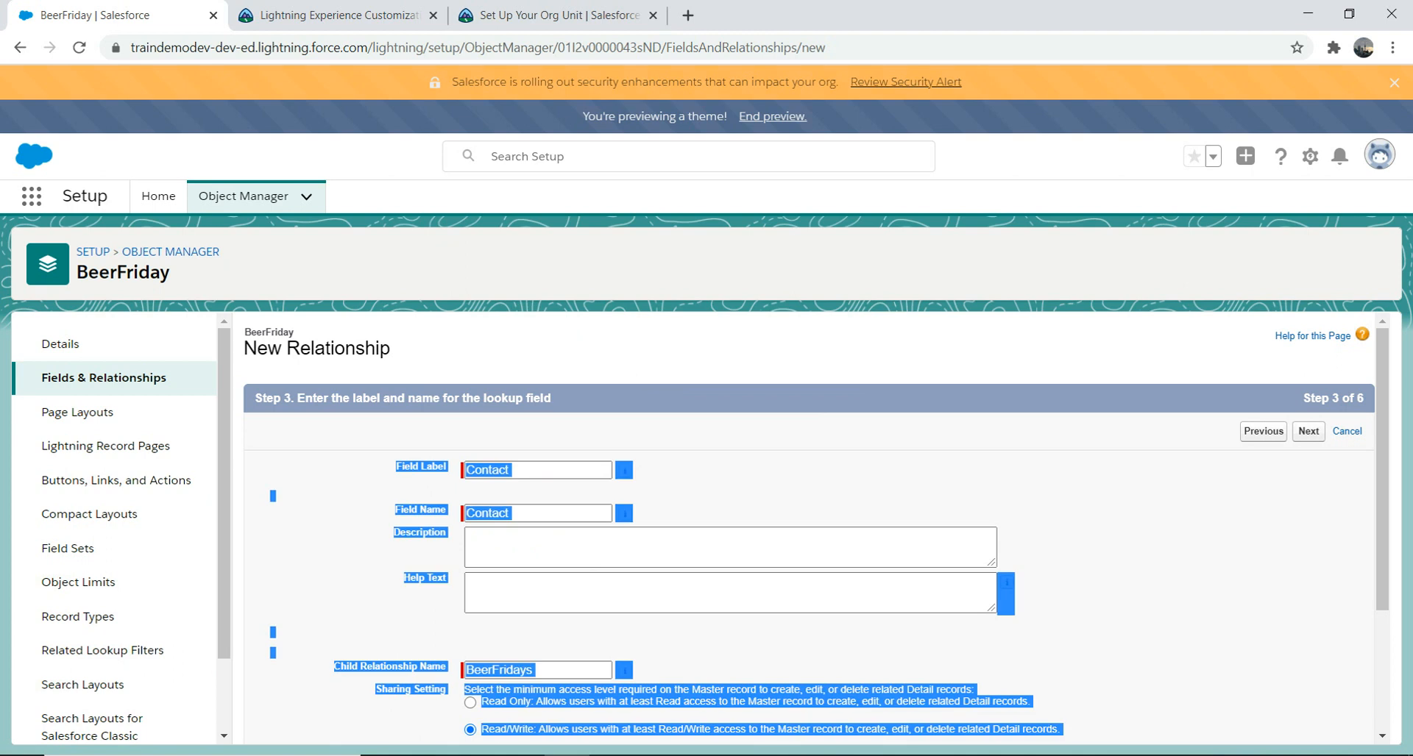
{"action": "key", "text": "Escape"}
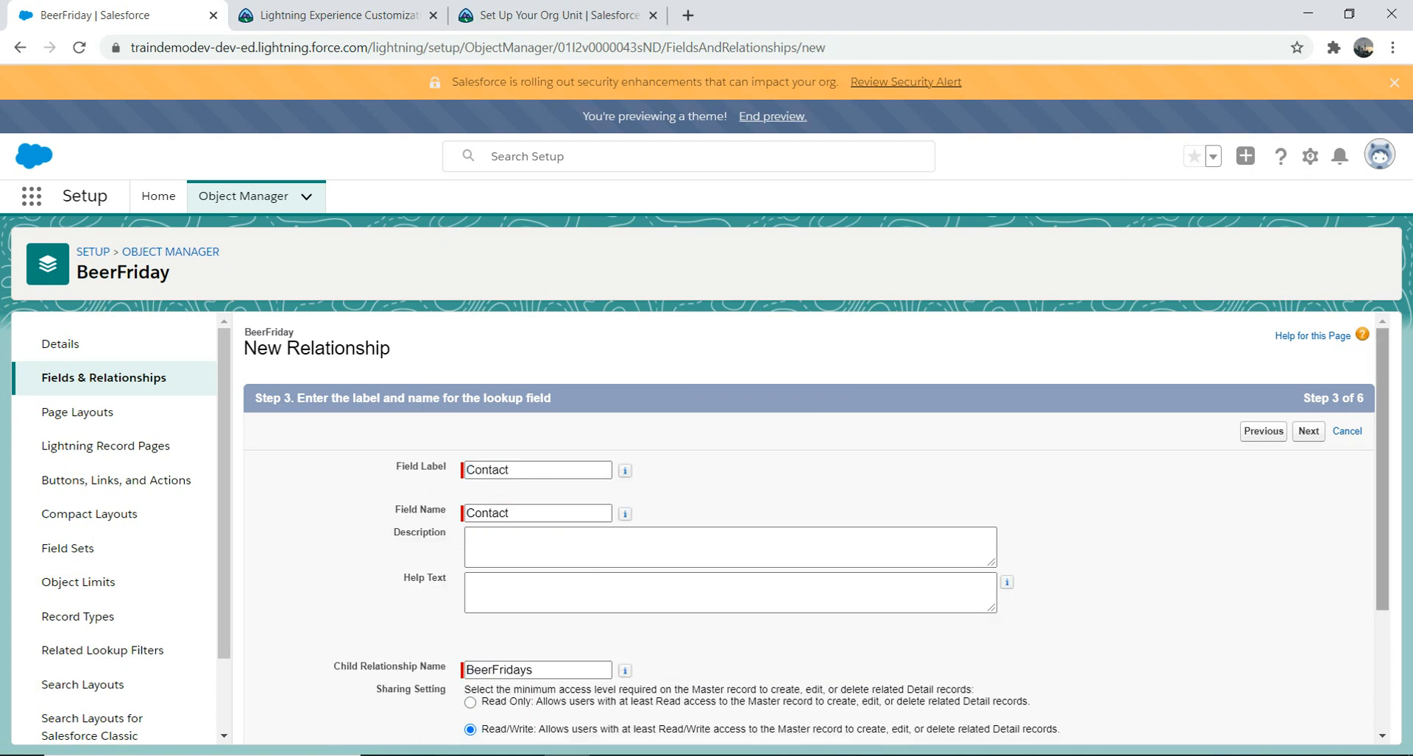
{"action": "scroll", "coordinate": [1382, 471], "scroll_direction": "down", "scroll_amount": 3}
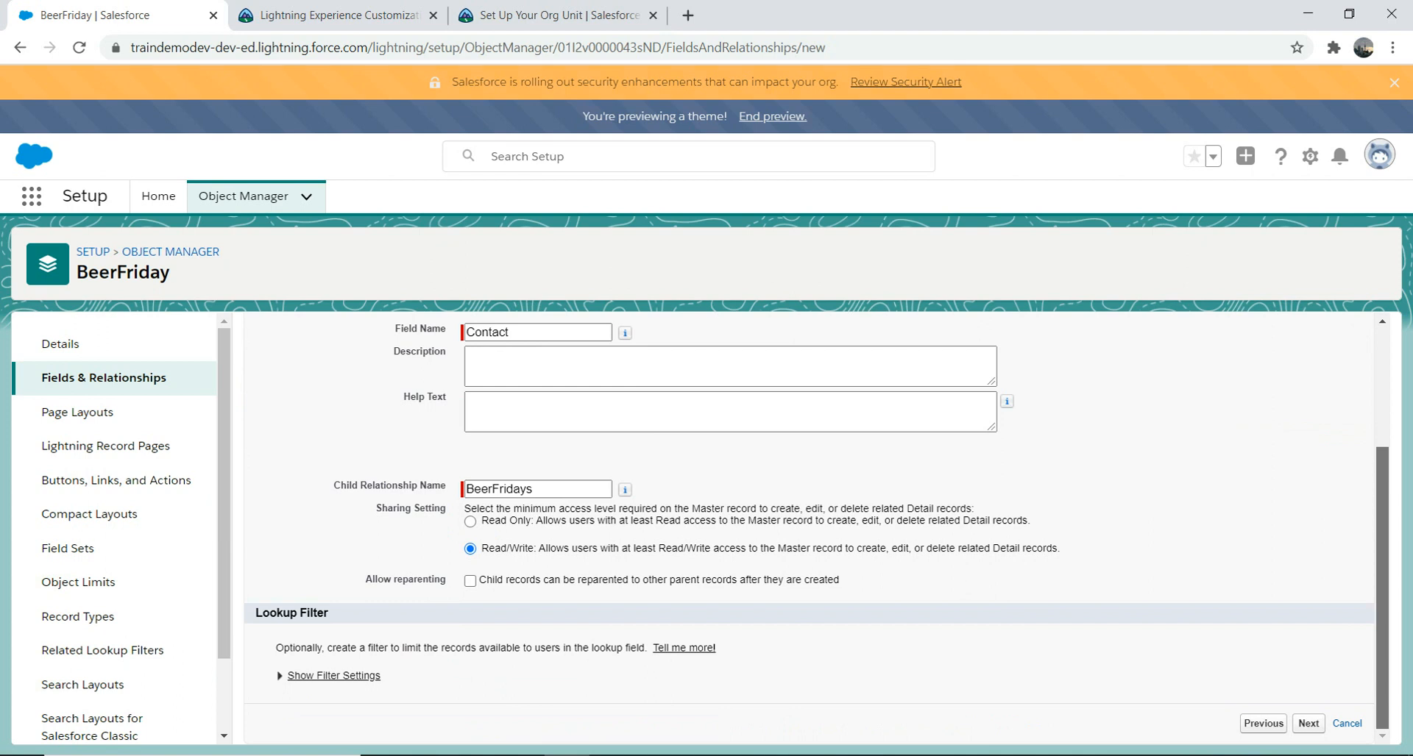
{"action": "scroll", "coordinate": [1381, 471], "scroll_direction": "up", "scroll_amount": 3}
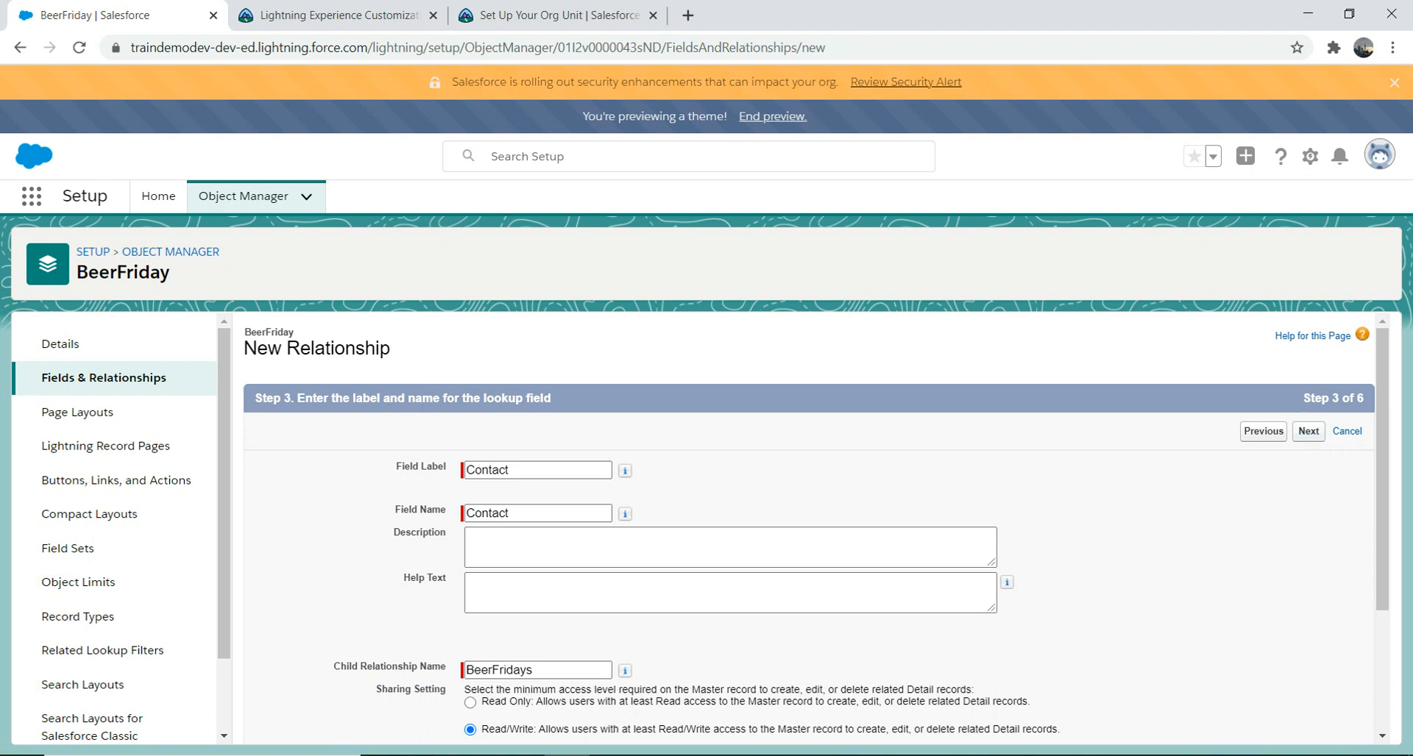
Step: Keep the default security, layout and related list settings and save the Contact field
{"action": "left_click", "coordinate": [1308, 431]}
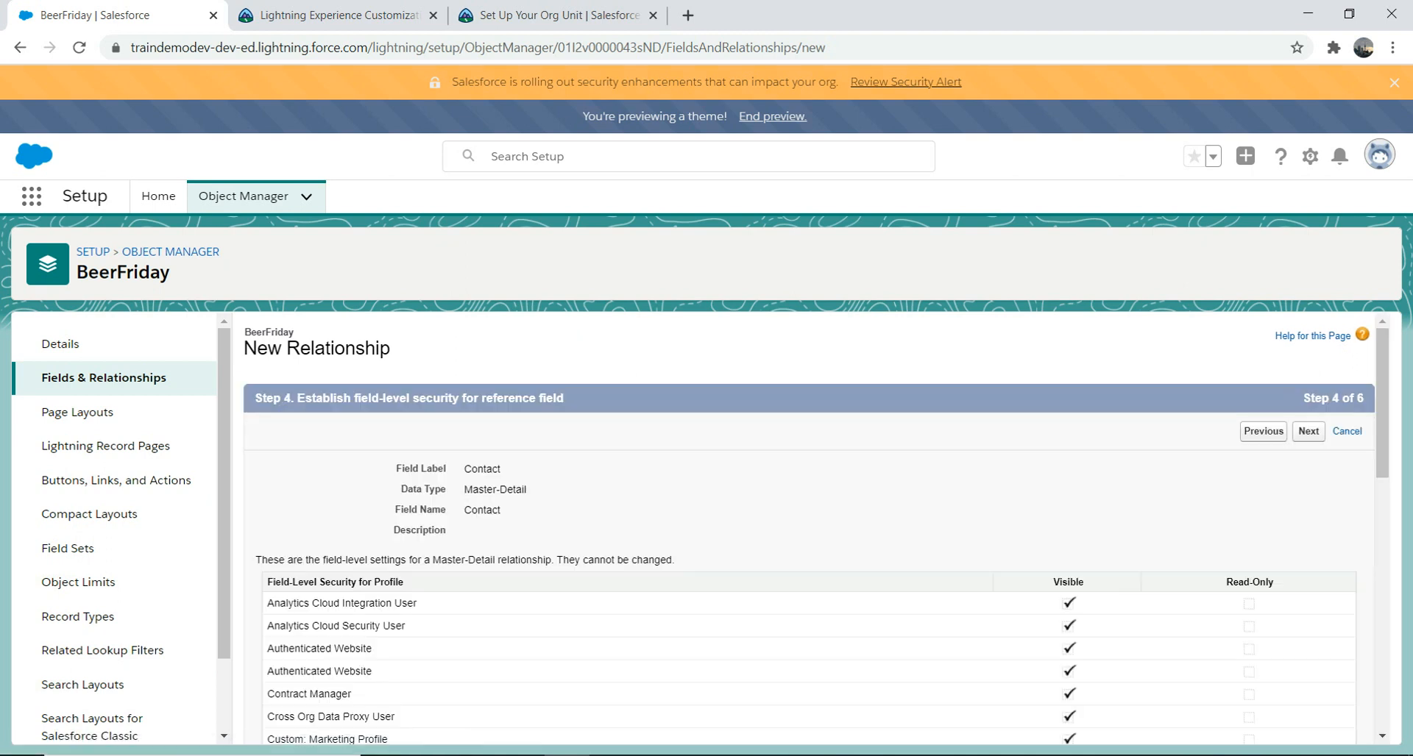
{"action": "left_click", "coordinate": [1308, 431]}
{"action": "left_click", "coordinate": [1323, 431]}
{"action": "left_click", "coordinate": [1304, 431]}
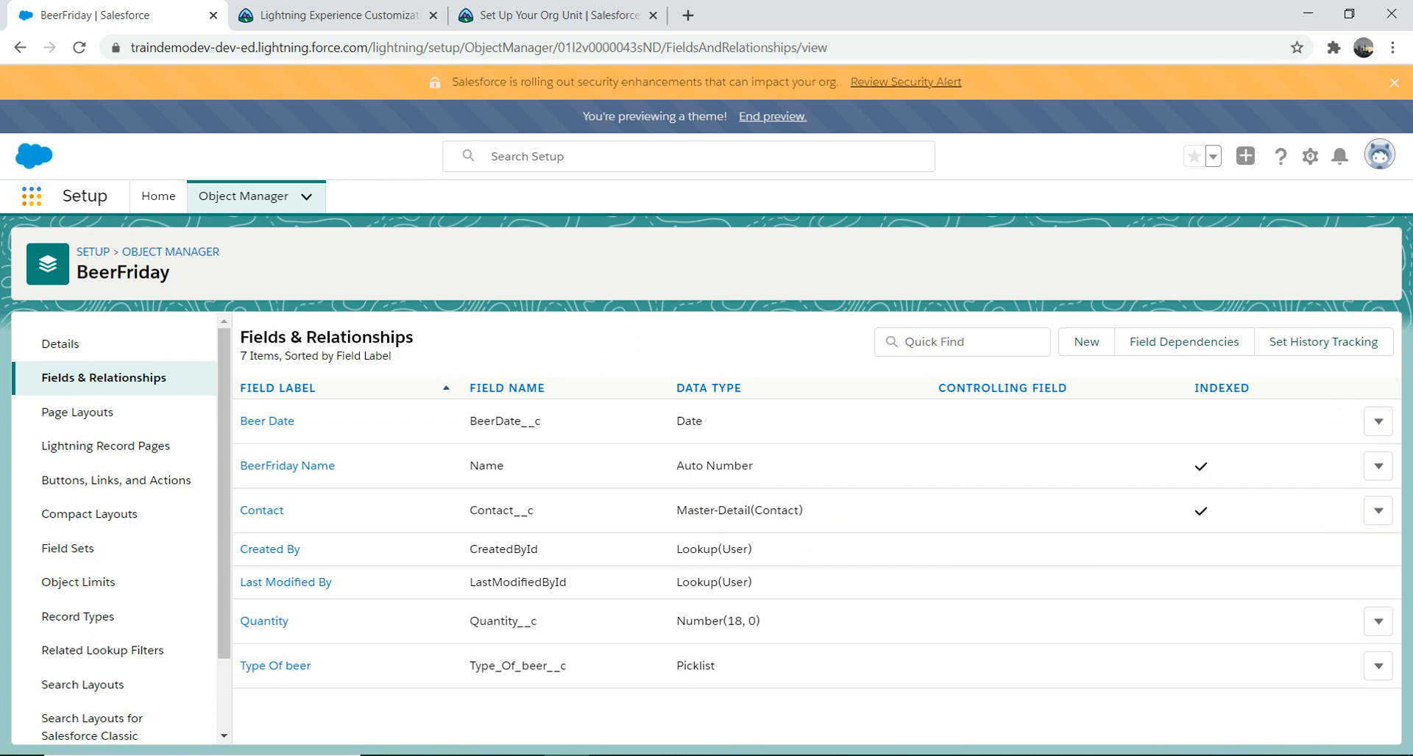
{"action": "left_click", "coordinate": [32, 197]}
Step: Open the BeerFridays tab via the App Launcher search for 'beerfr' and choose the All list view
{"action": "left_click", "coordinate": [31, 197]}
{"action": "left_click", "coordinate": [32, 196]}
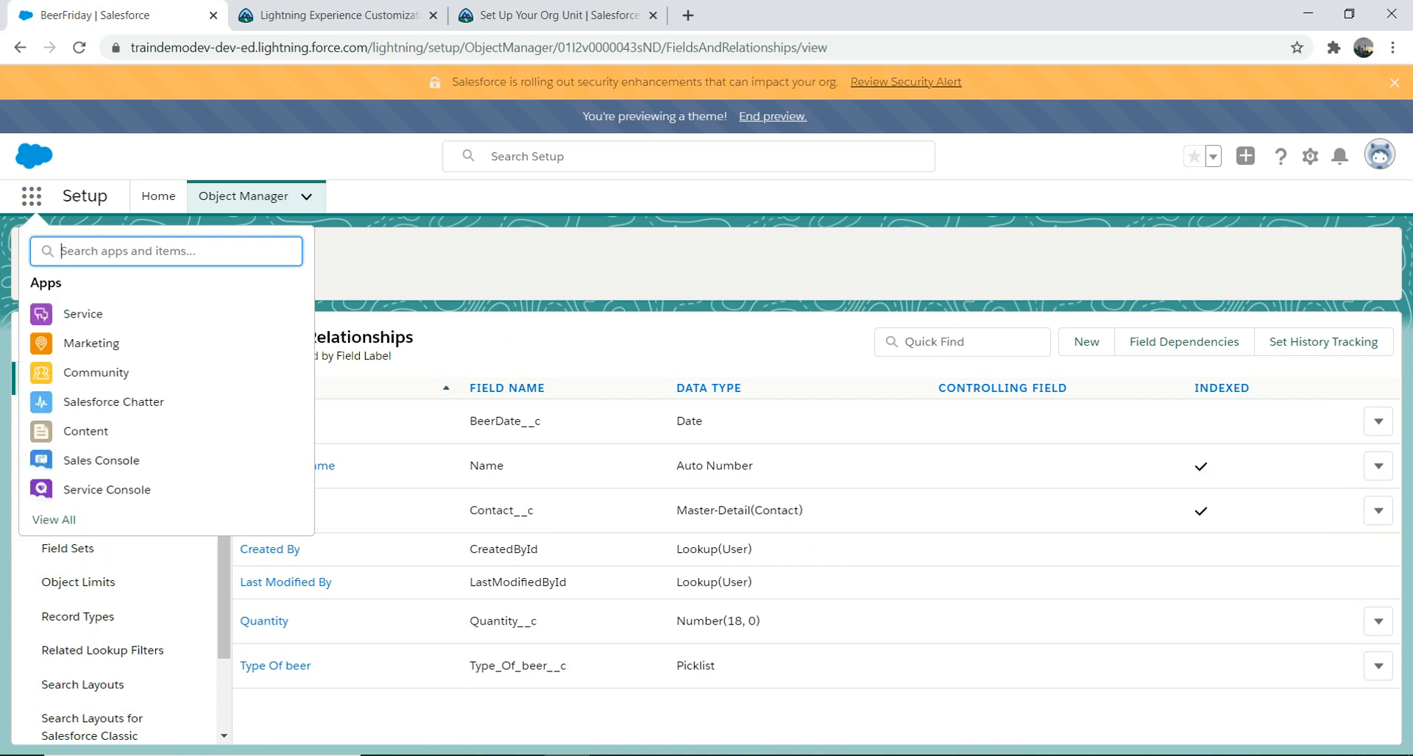
{"action": "type", "text": "beer"}
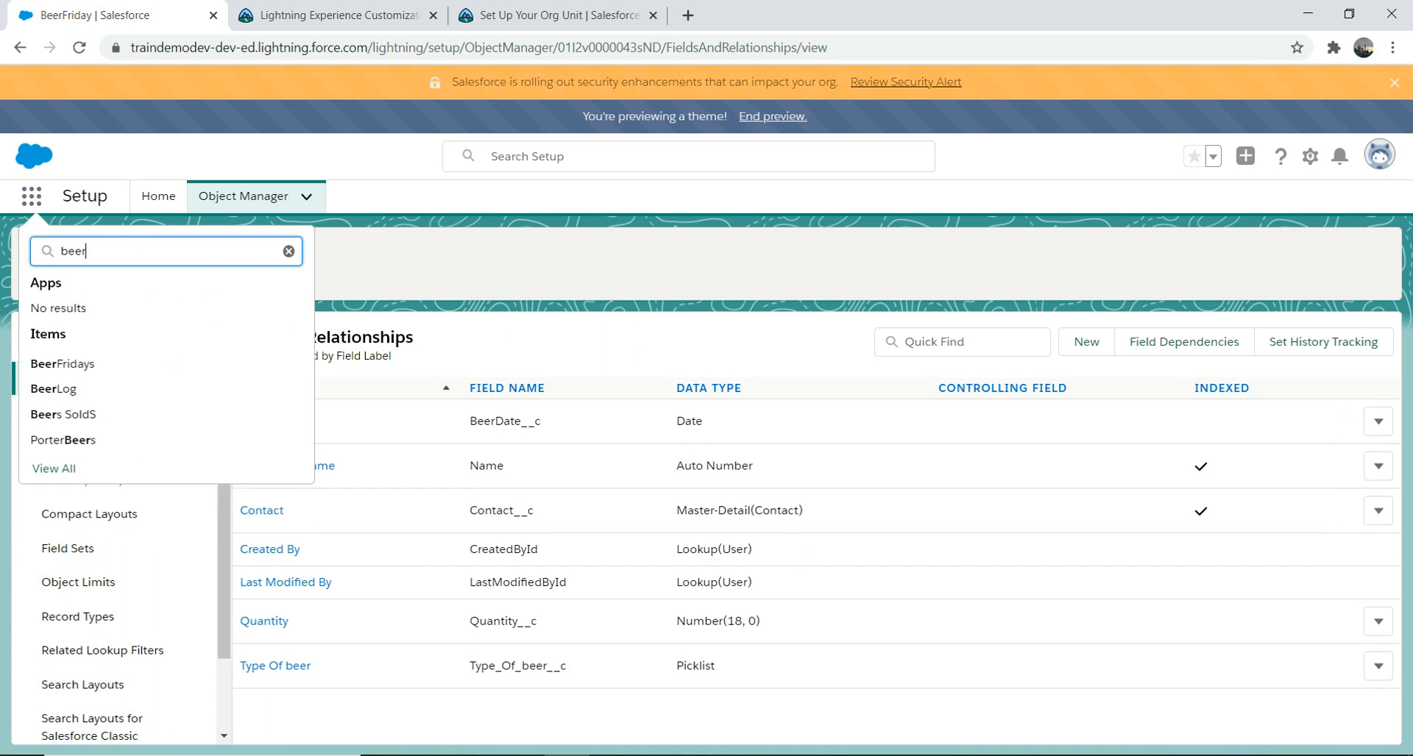
{"action": "left_click", "coordinate": [63, 364]}
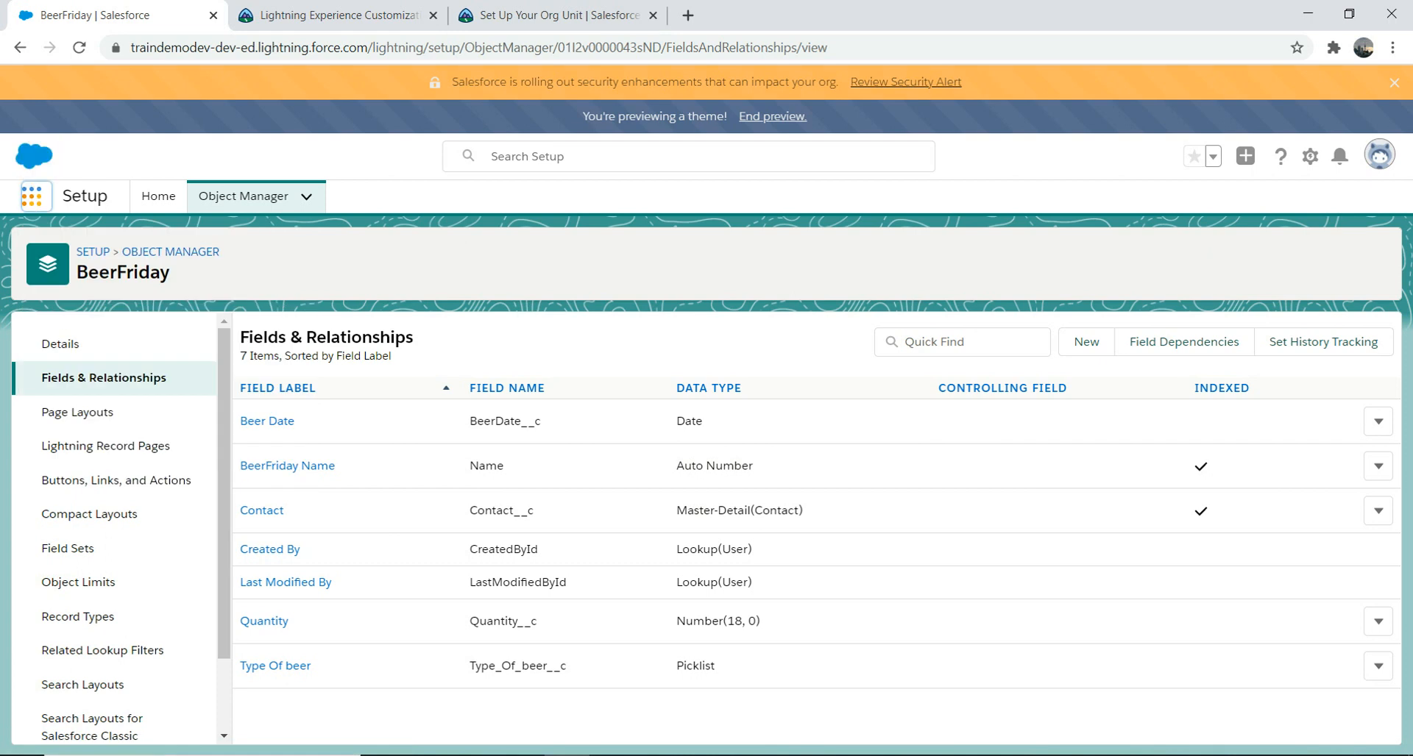
{"action": "left_click", "coordinate": [32, 196]}
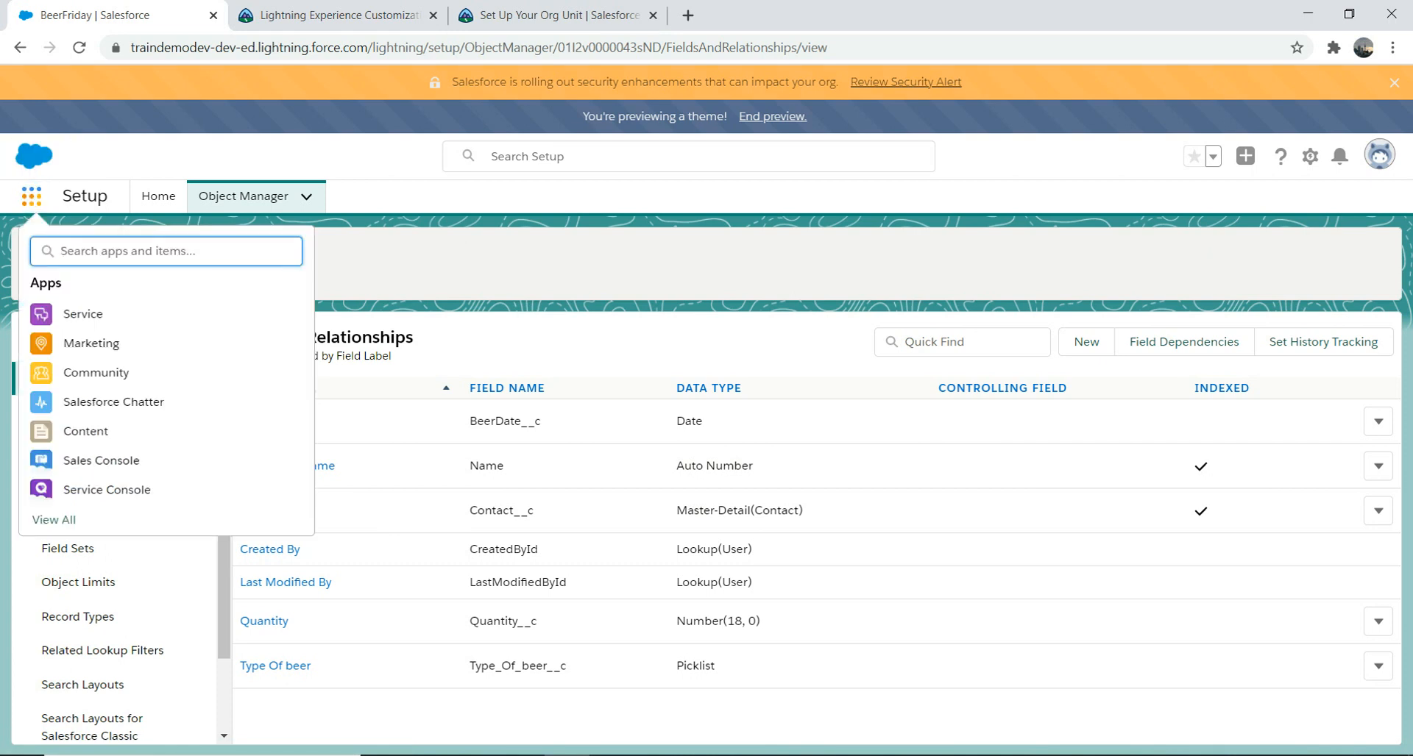
{"action": "type", "text": "beerfr"}
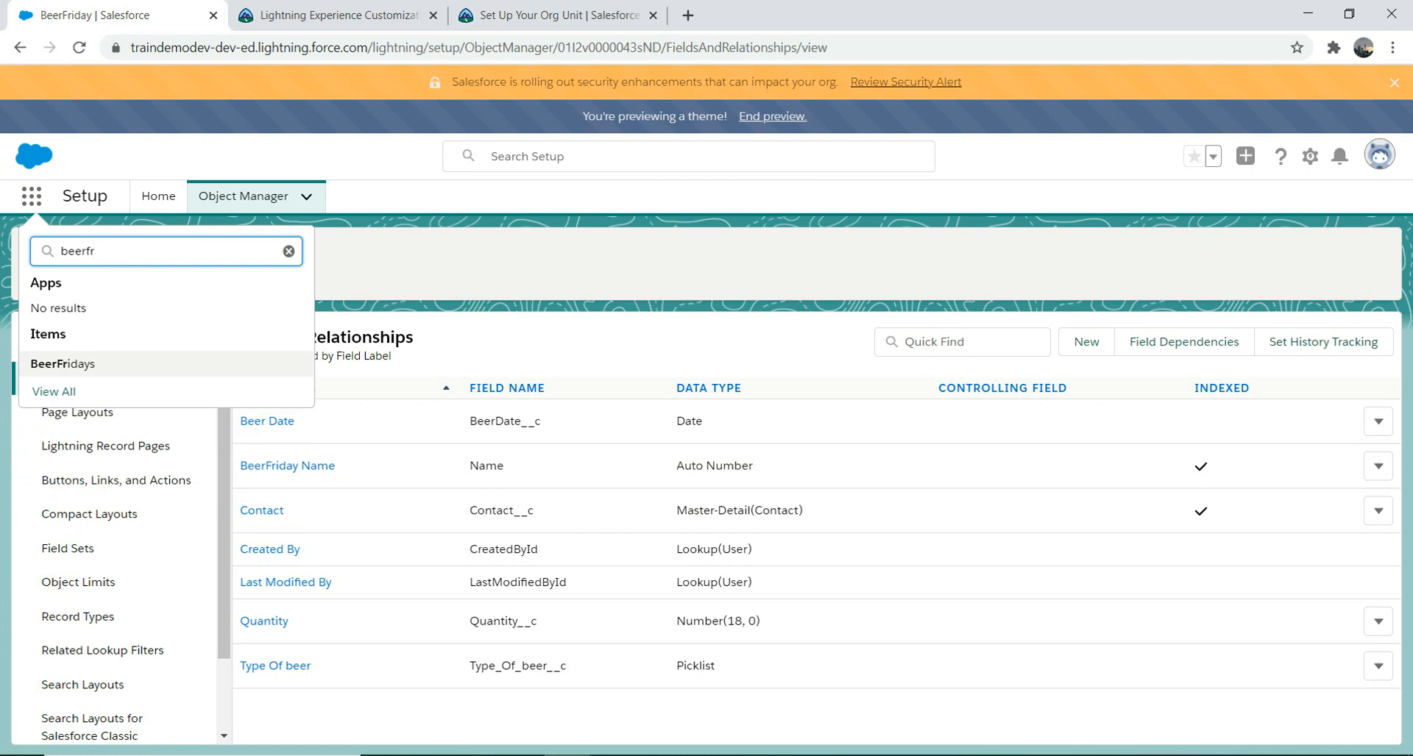
{"action": "left_click", "coordinate": [63, 364]}
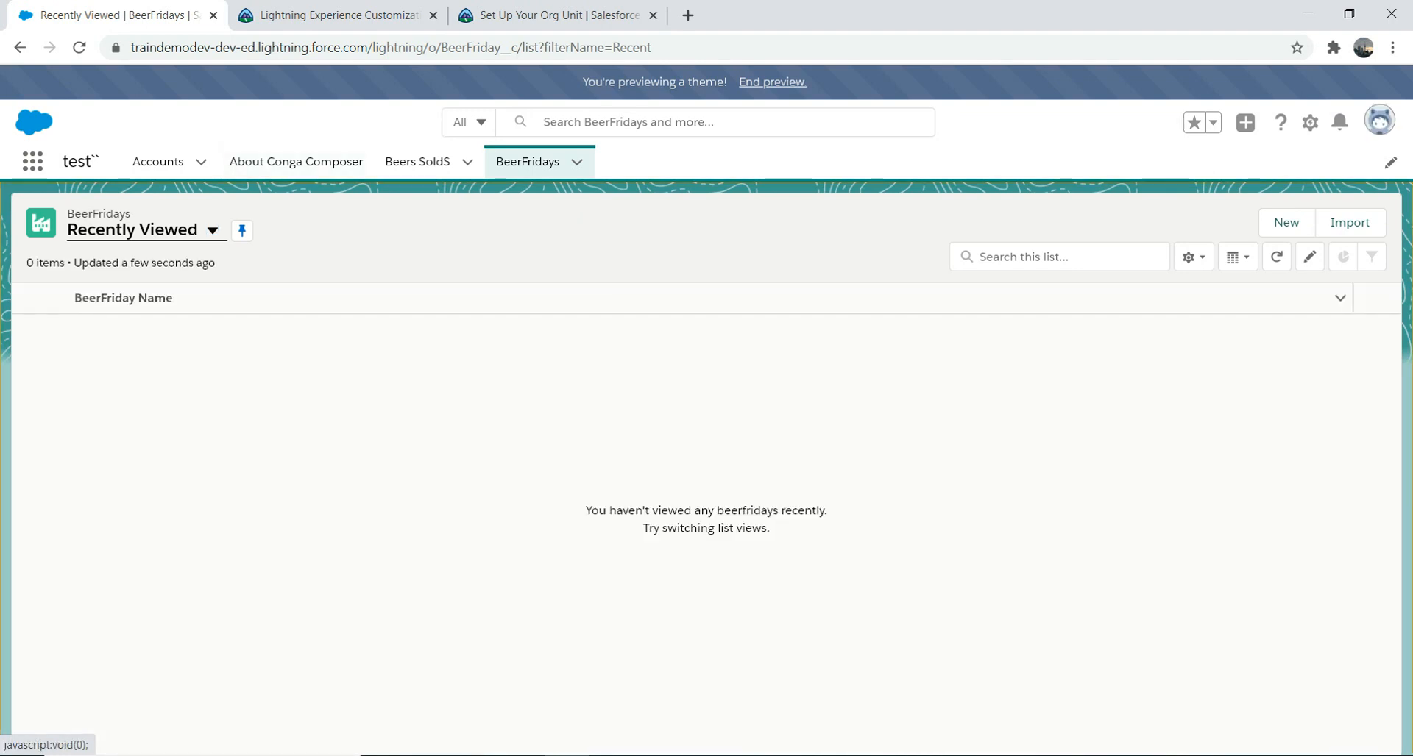
{"action": "left_click", "coordinate": [212, 230]}
{"action": "left_click", "coordinate": [112, 292]}
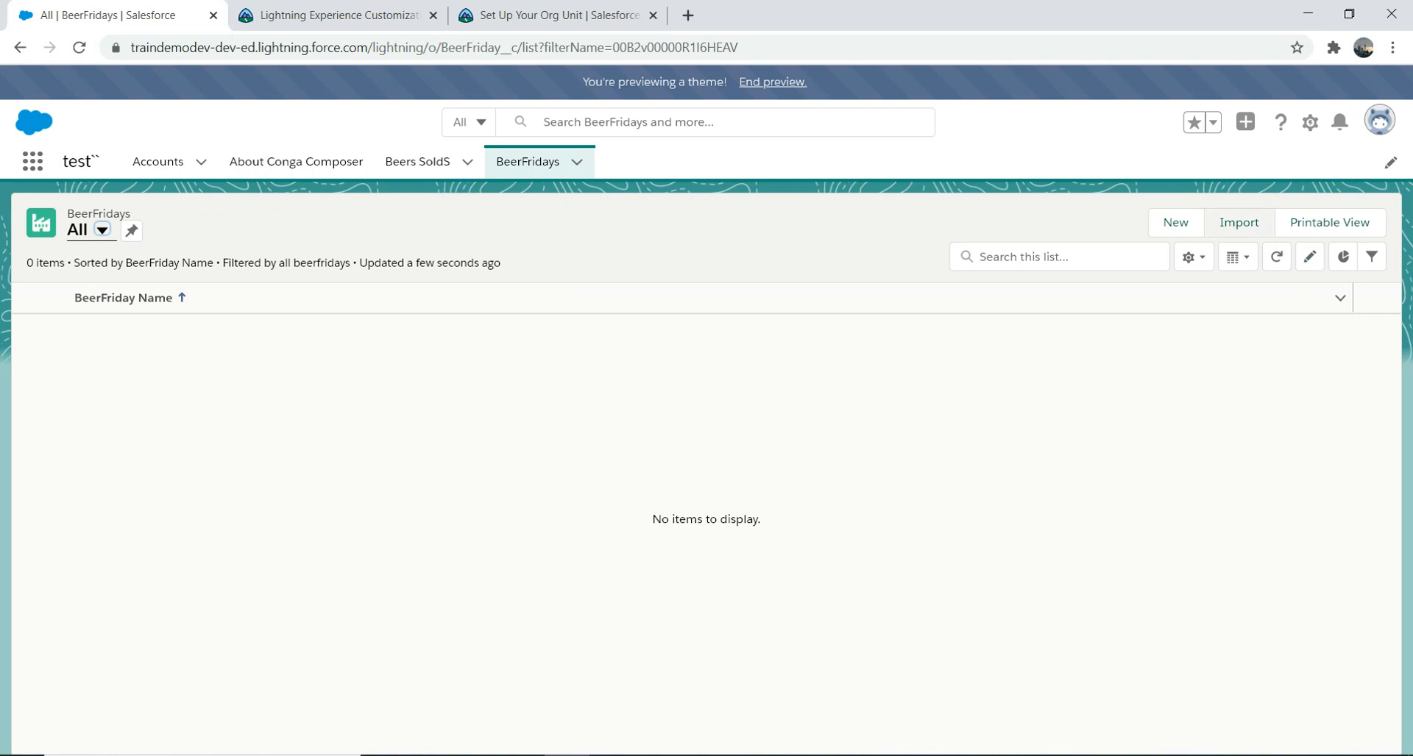
{"action": "left_click", "coordinate": [1175, 222]}
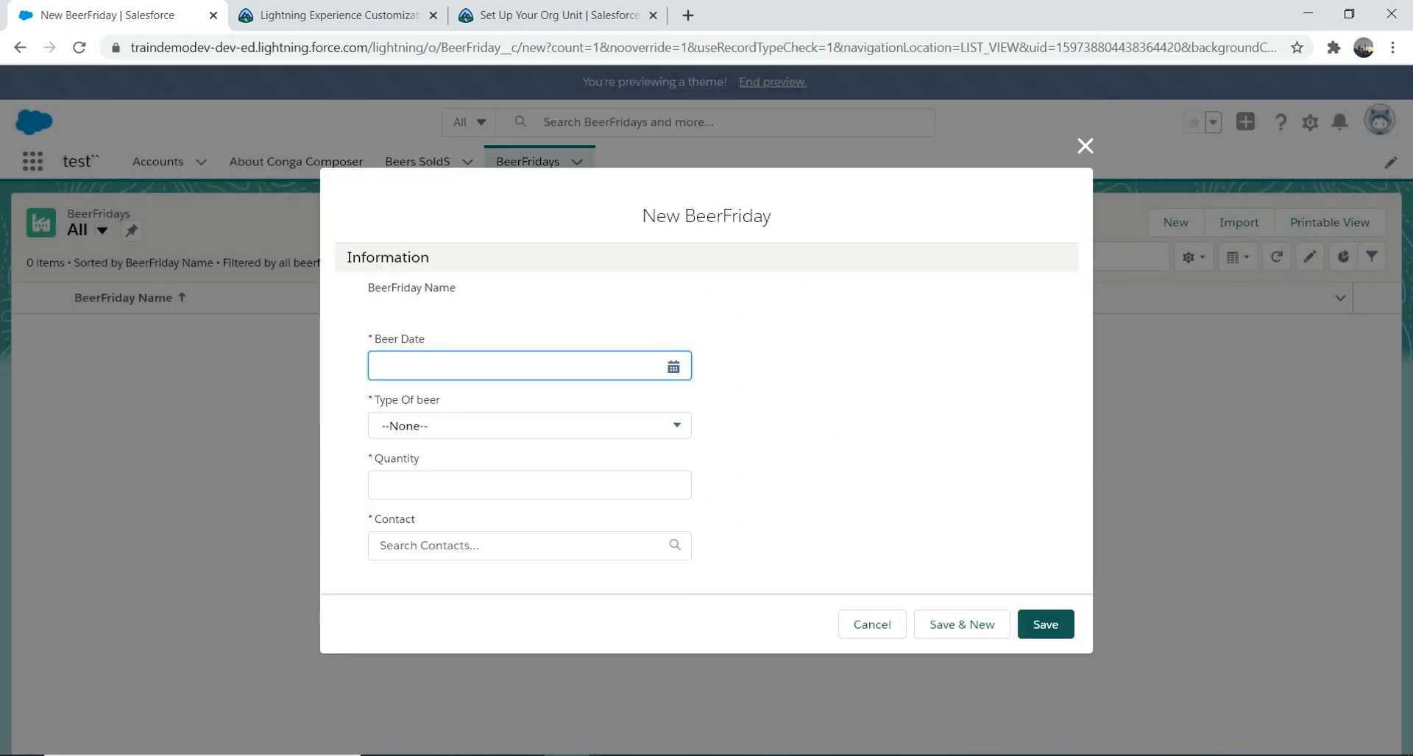
{"action": "left_click", "coordinate": [673, 367]}
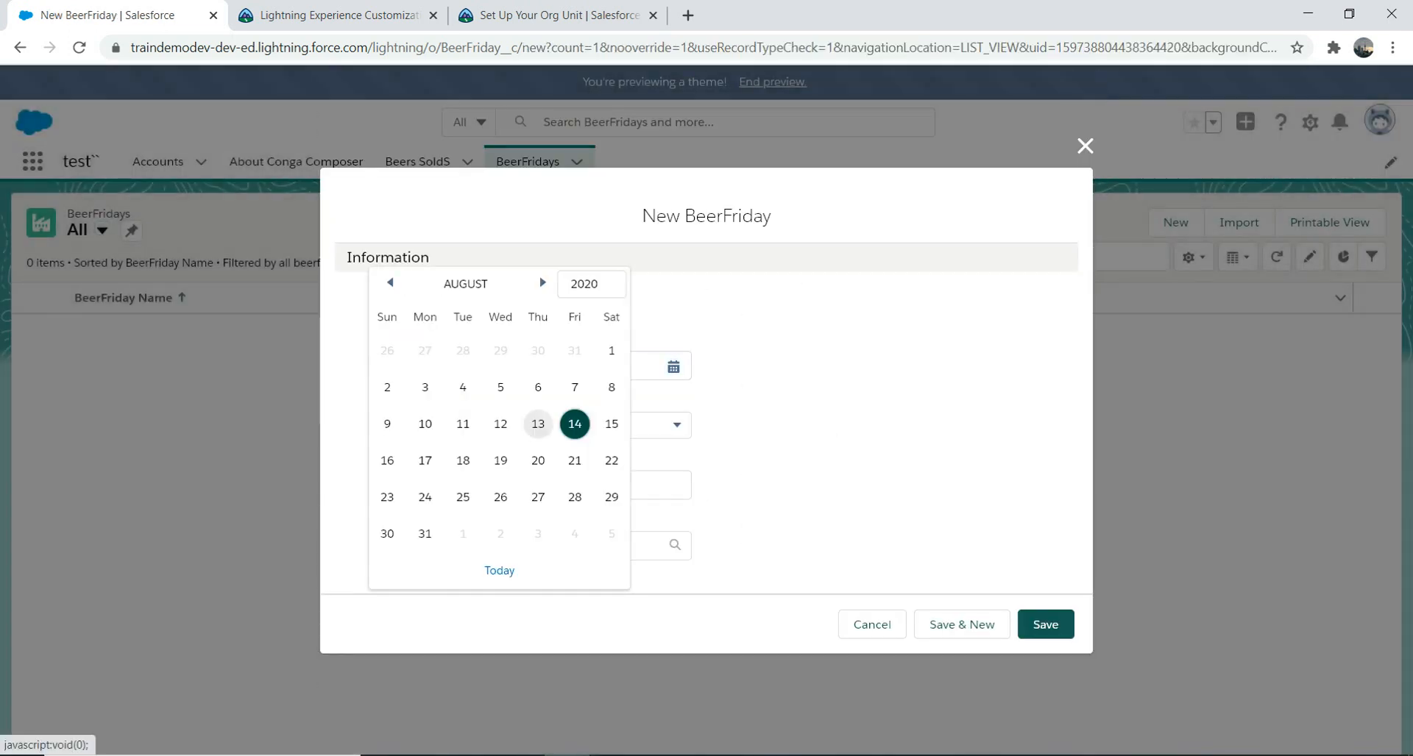
{"action": "left_click", "coordinate": [575, 424]}
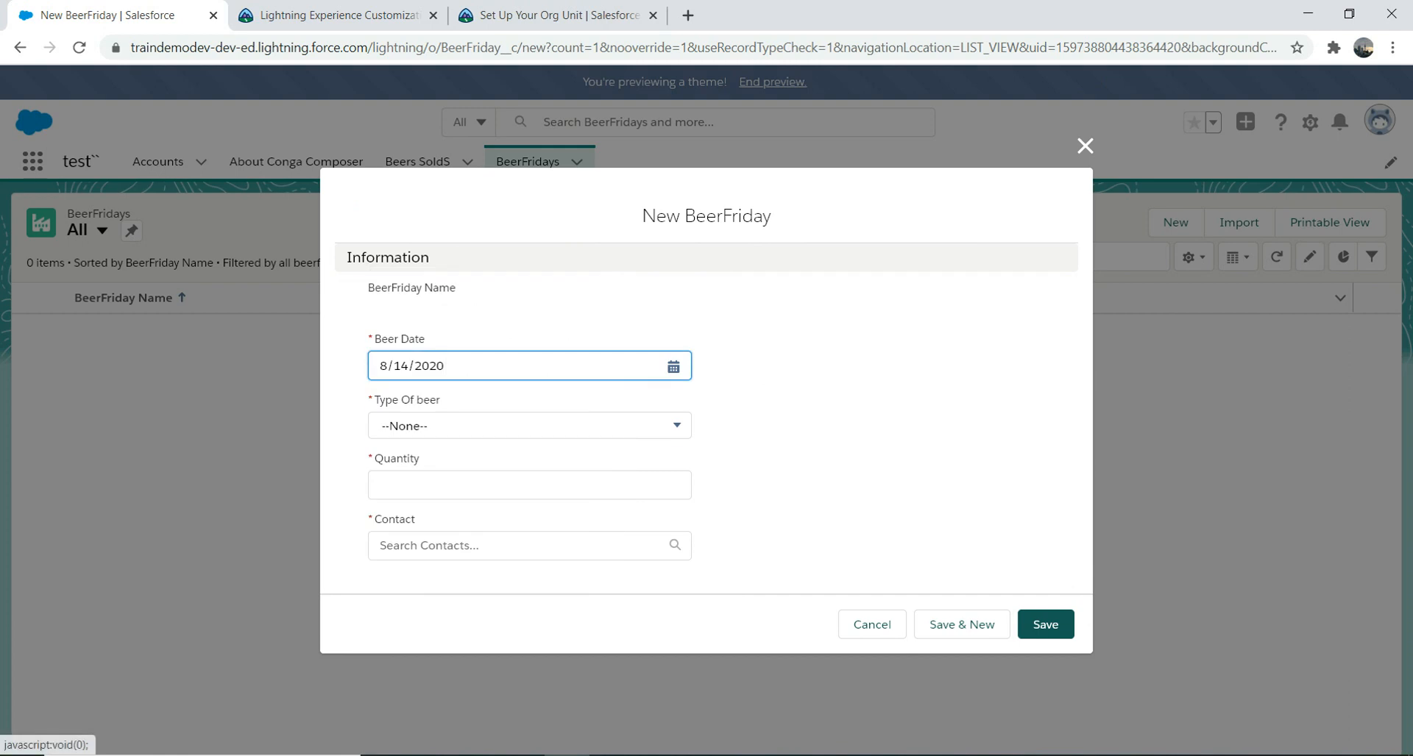
{"action": "left_click", "coordinate": [529, 425]}
{"action": "left_click", "coordinate": [529, 443]}
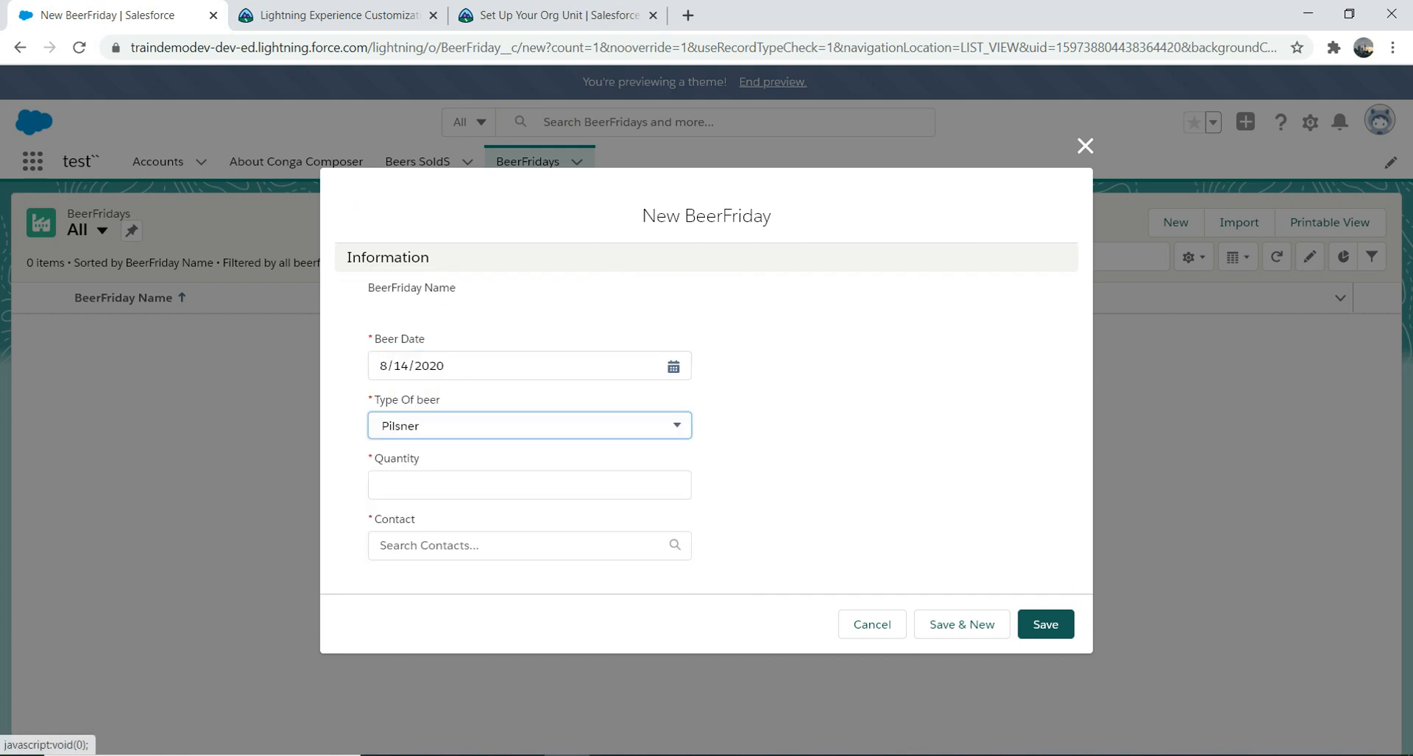
{"action": "left_click", "coordinate": [529, 486]}
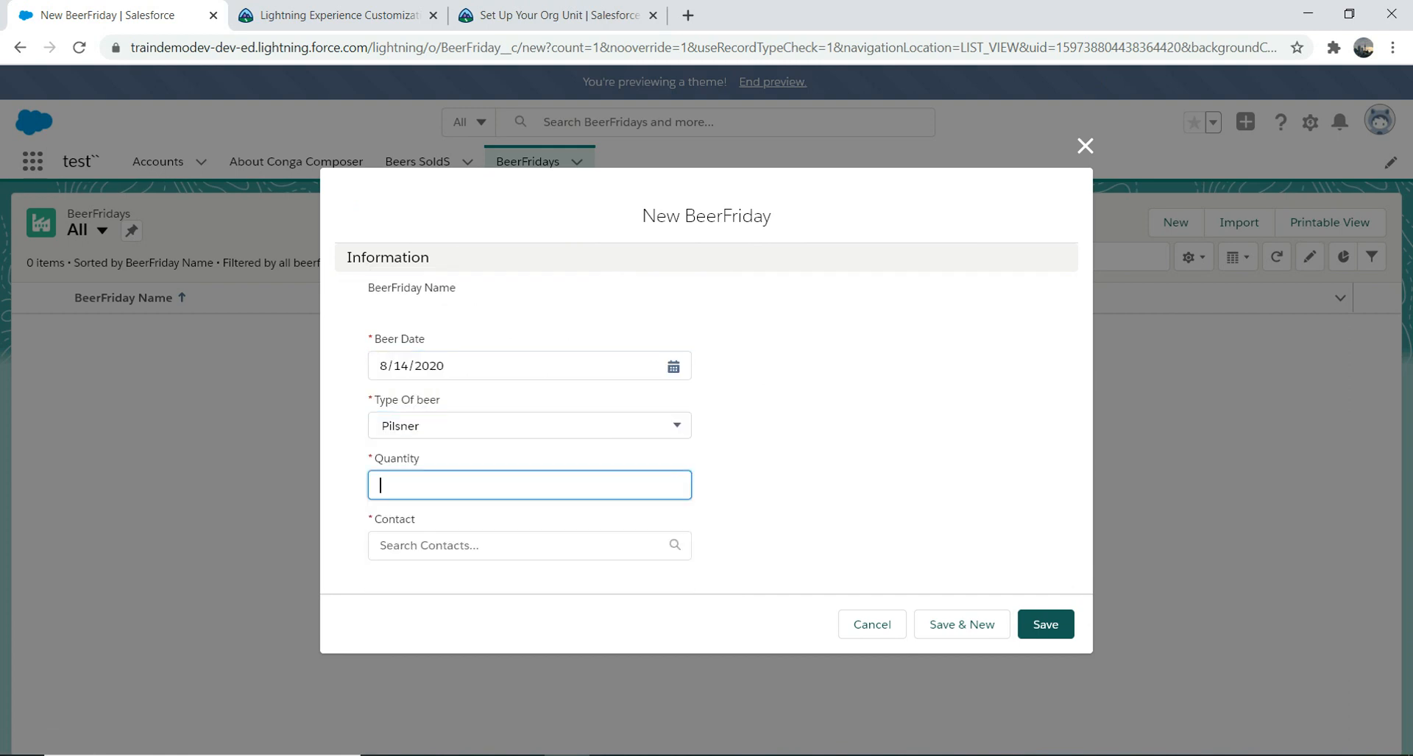
{"action": "type", "text": "6"}
{"action": "left_click", "coordinate": [529, 546]}
{"action": "left_click_drag", "start_coordinate": [1086, 319], "coordinate": [1085, 446]}
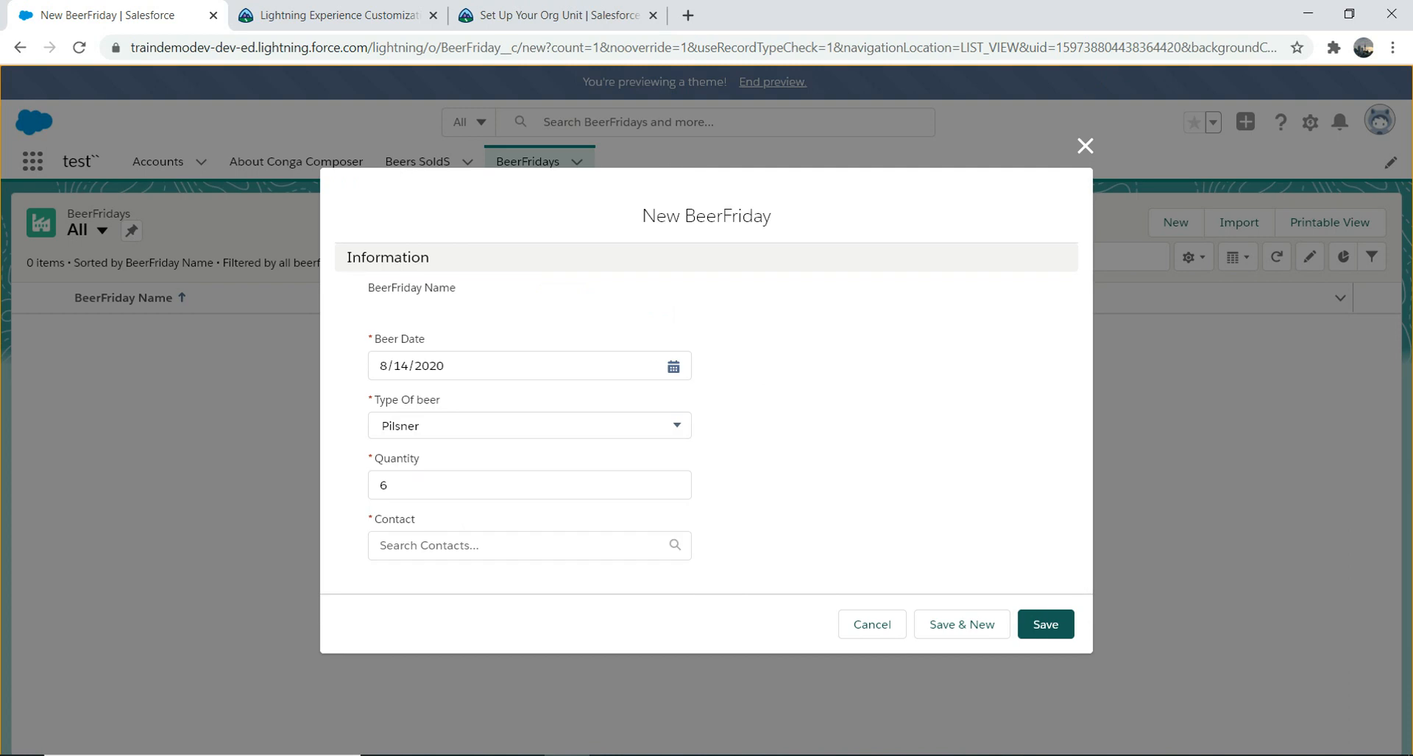
{"action": "left_click", "coordinate": [529, 546]}
{"action": "left_click", "coordinate": [471, 583]}
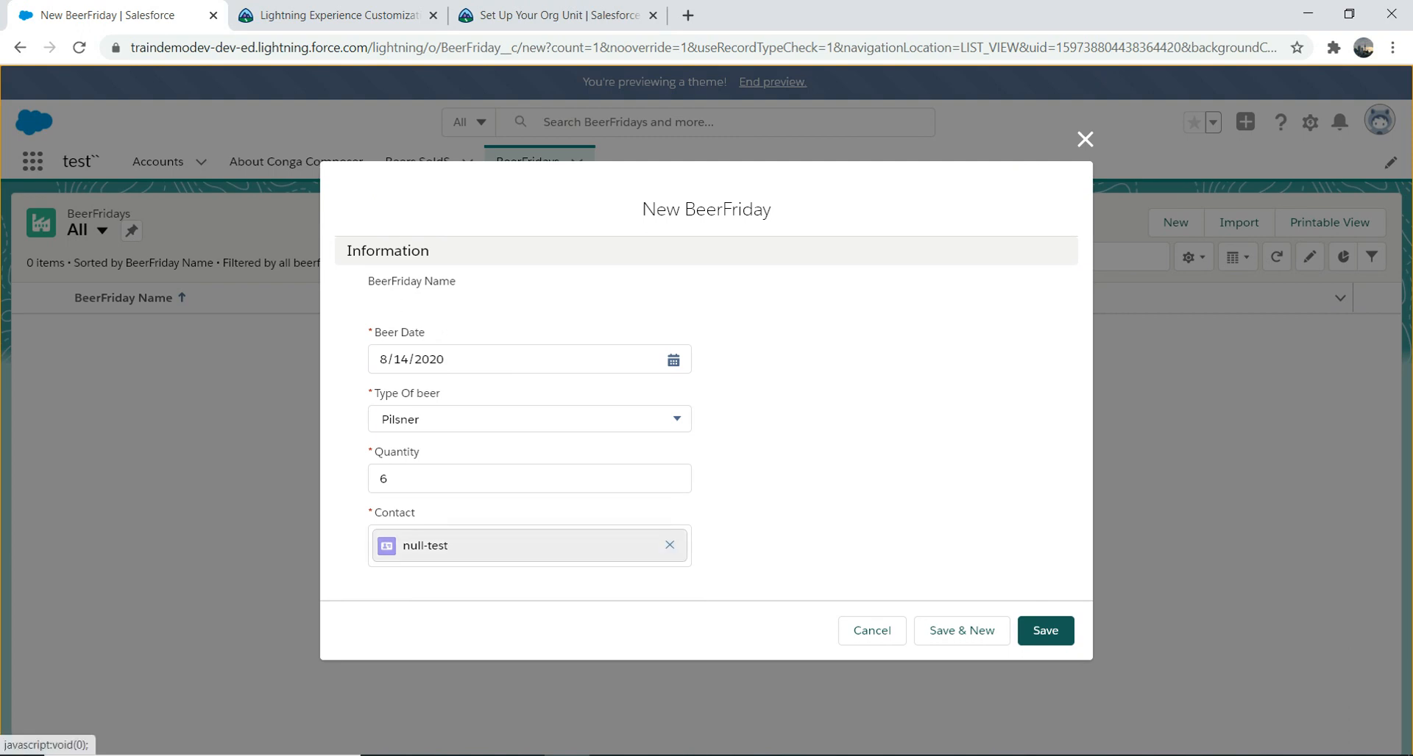
{"action": "left_click", "coordinate": [670, 545]}
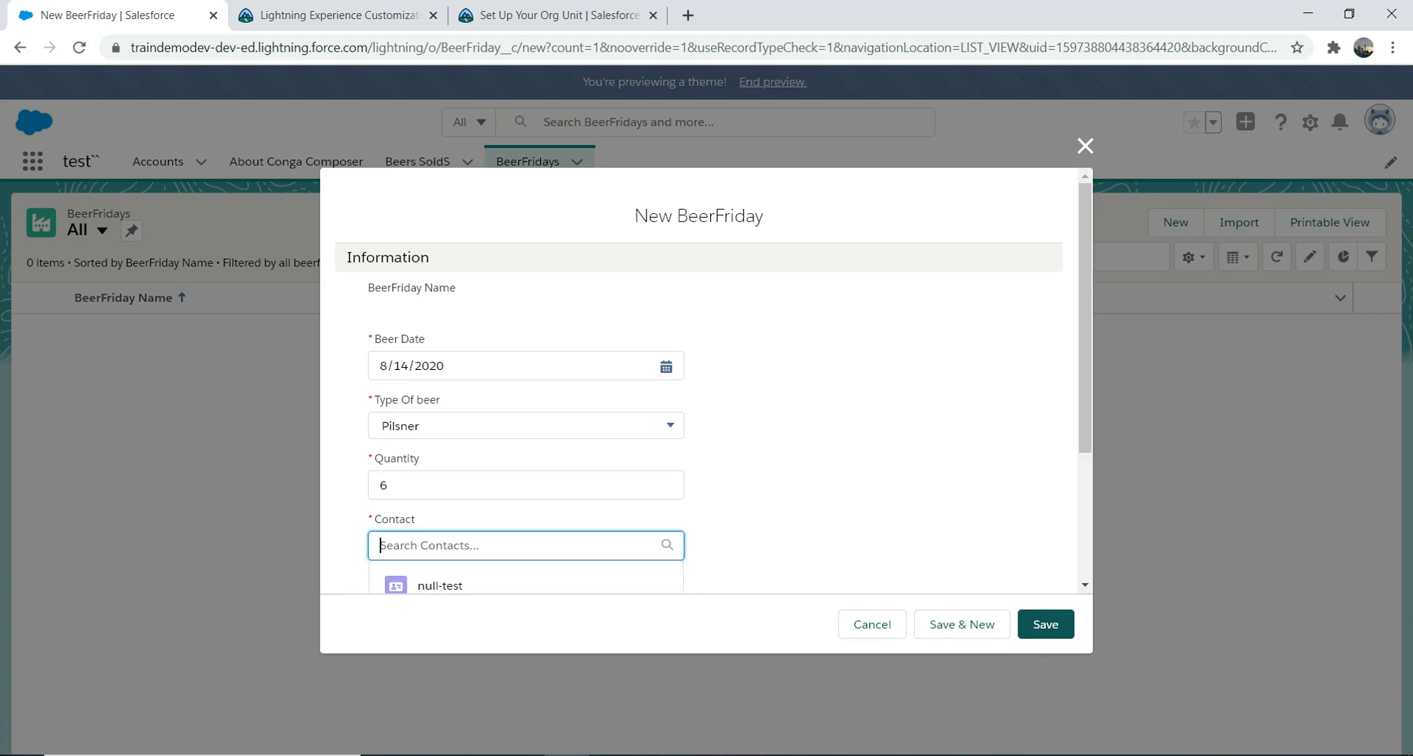
{"action": "left_click_drag", "start_coordinate": [1085, 331], "coordinate": [1085, 356]}
{"action": "left_click", "coordinate": [1085, 145]}
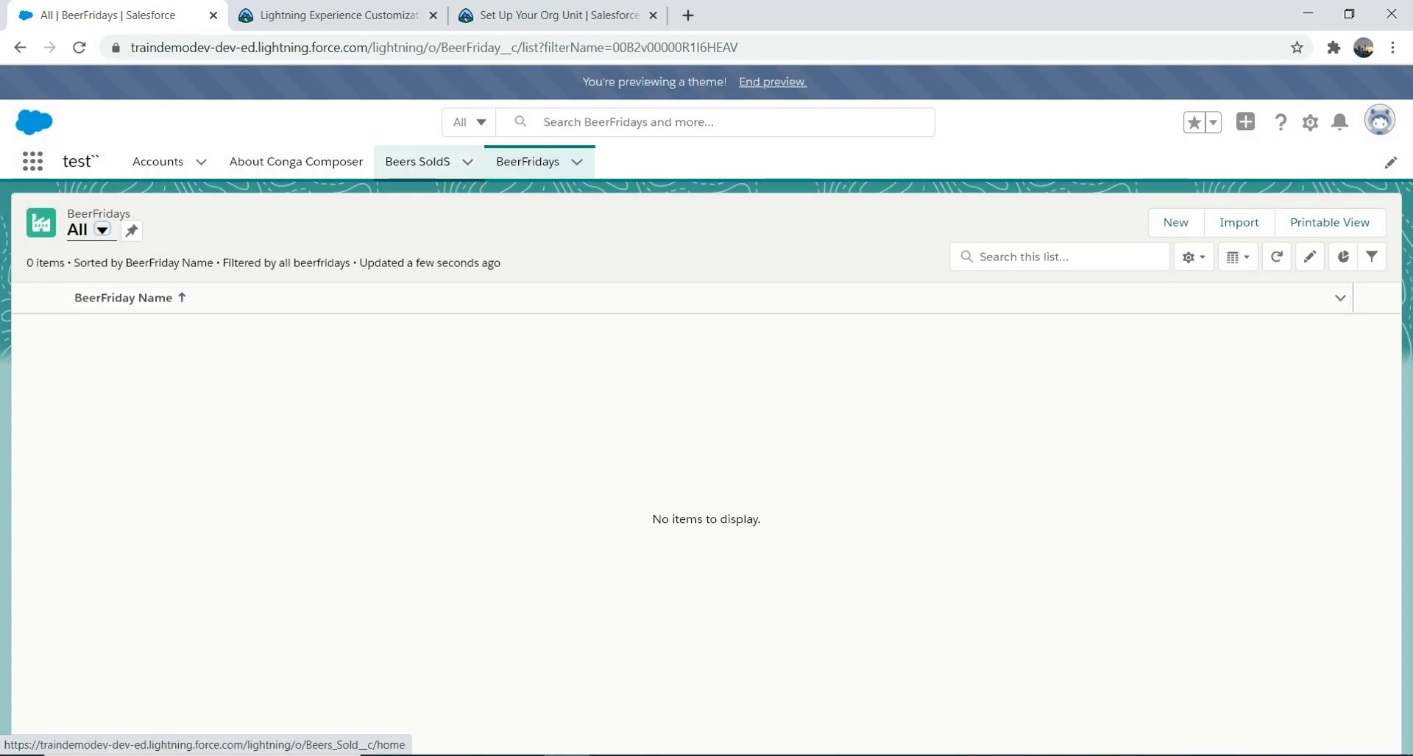
Step: Reopen the All BeerFridays list and glance at the Trailhead customization module tab
{"action": "left_click", "coordinate": [577, 162]}
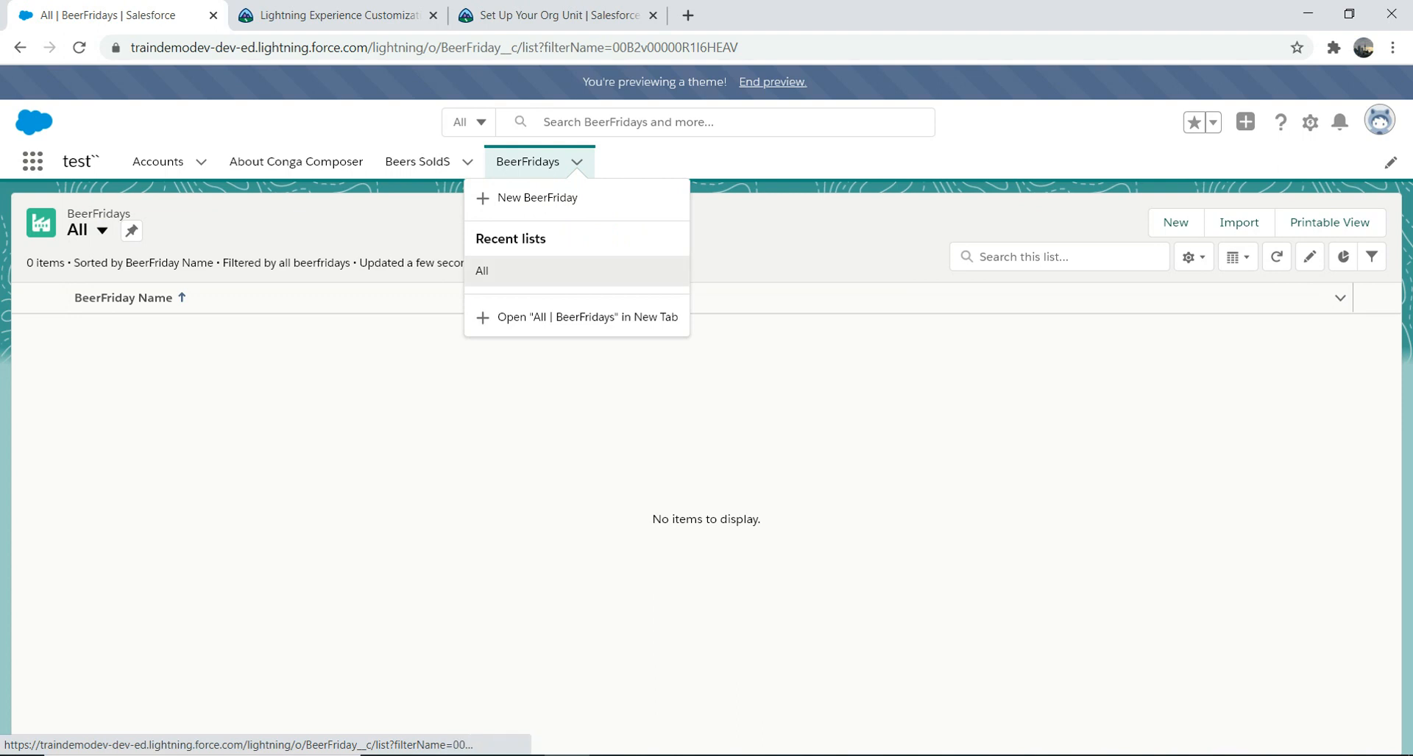
{"action": "left_click", "coordinate": [576, 271]}
{"action": "left_click", "coordinate": [32, 161]}
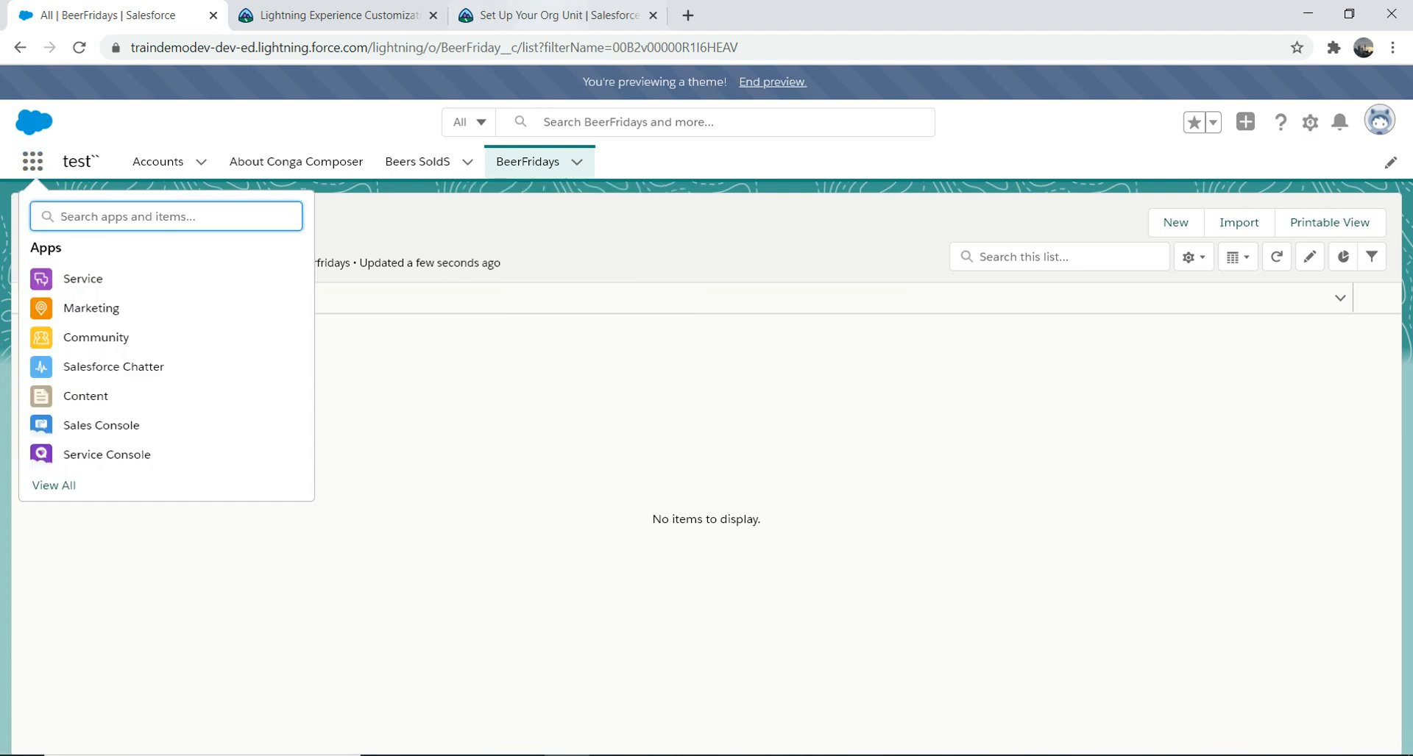
{"action": "left_click", "coordinate": [338, 15]}
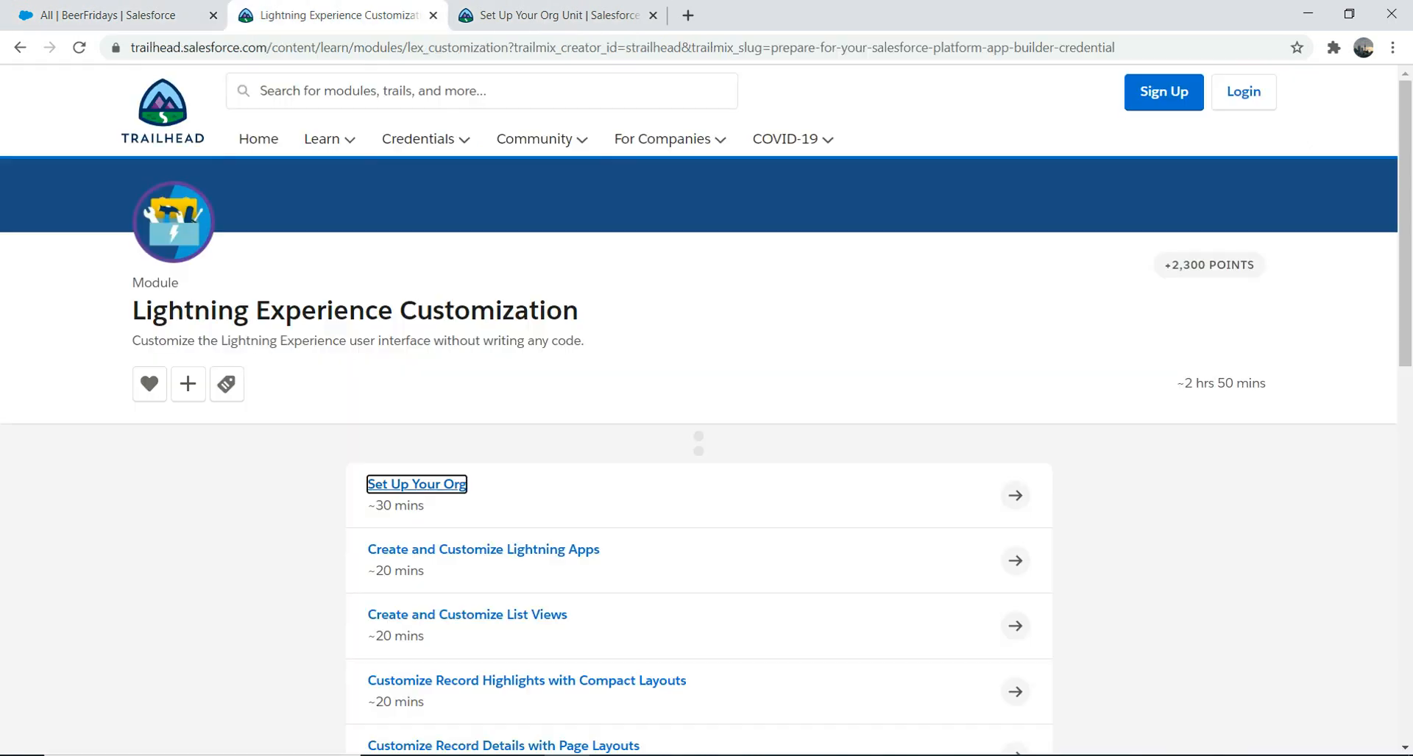
{"action": "left_click", "coordinate": [110, 15]}
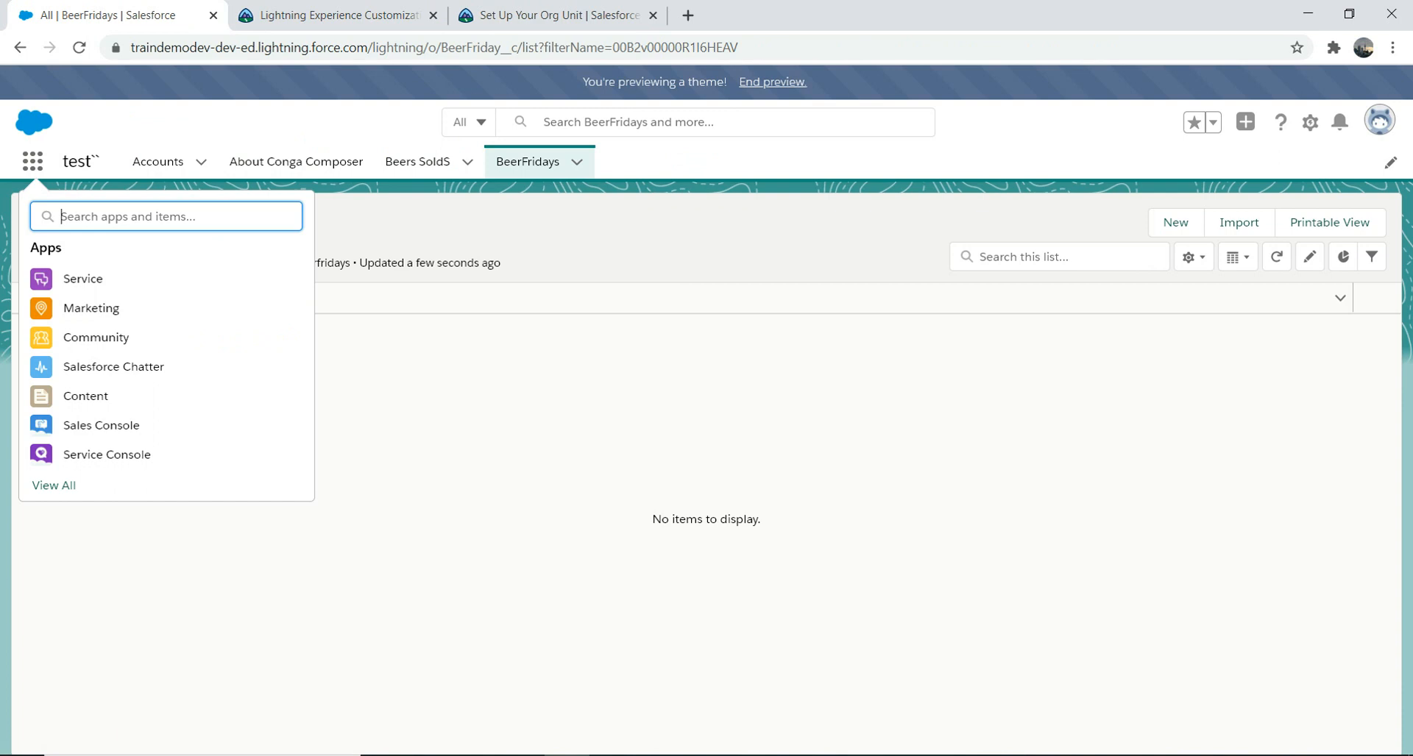
Step: Open Setup from the gear menu in a new tab and go to Object Manager
{"action": "left_click", "coordinate": [1309, 122]}
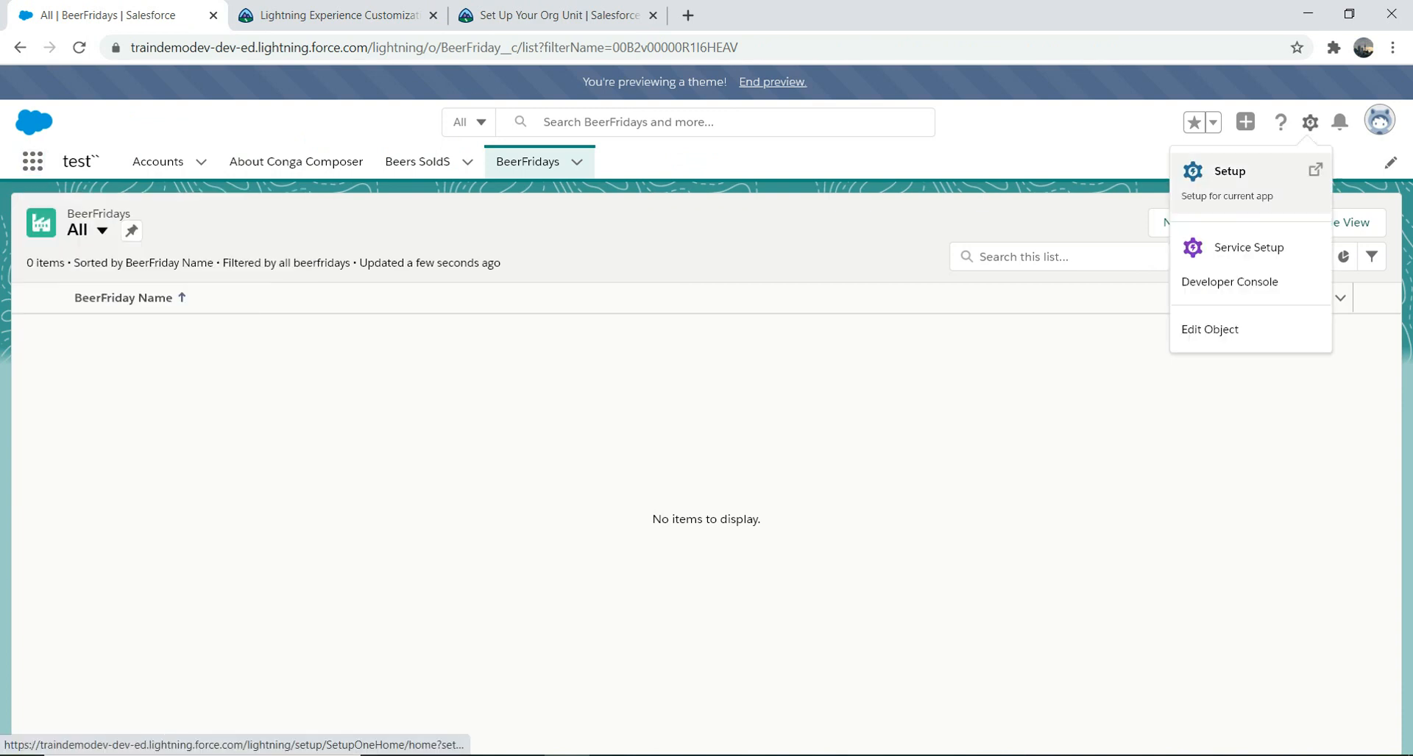
{"action": "left_click", "coordinate": [1206, 173]}
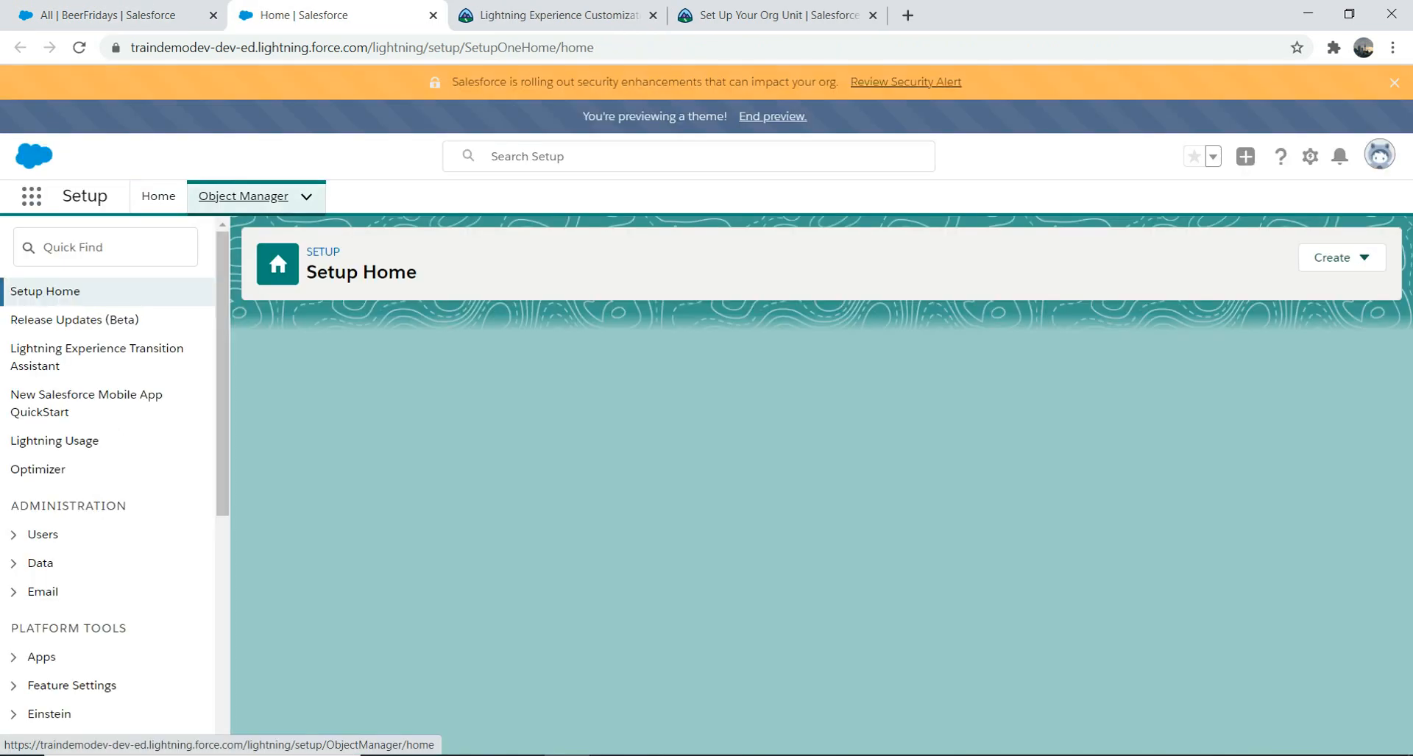
{"action": "left_click", "coordinate": [242, 196]}
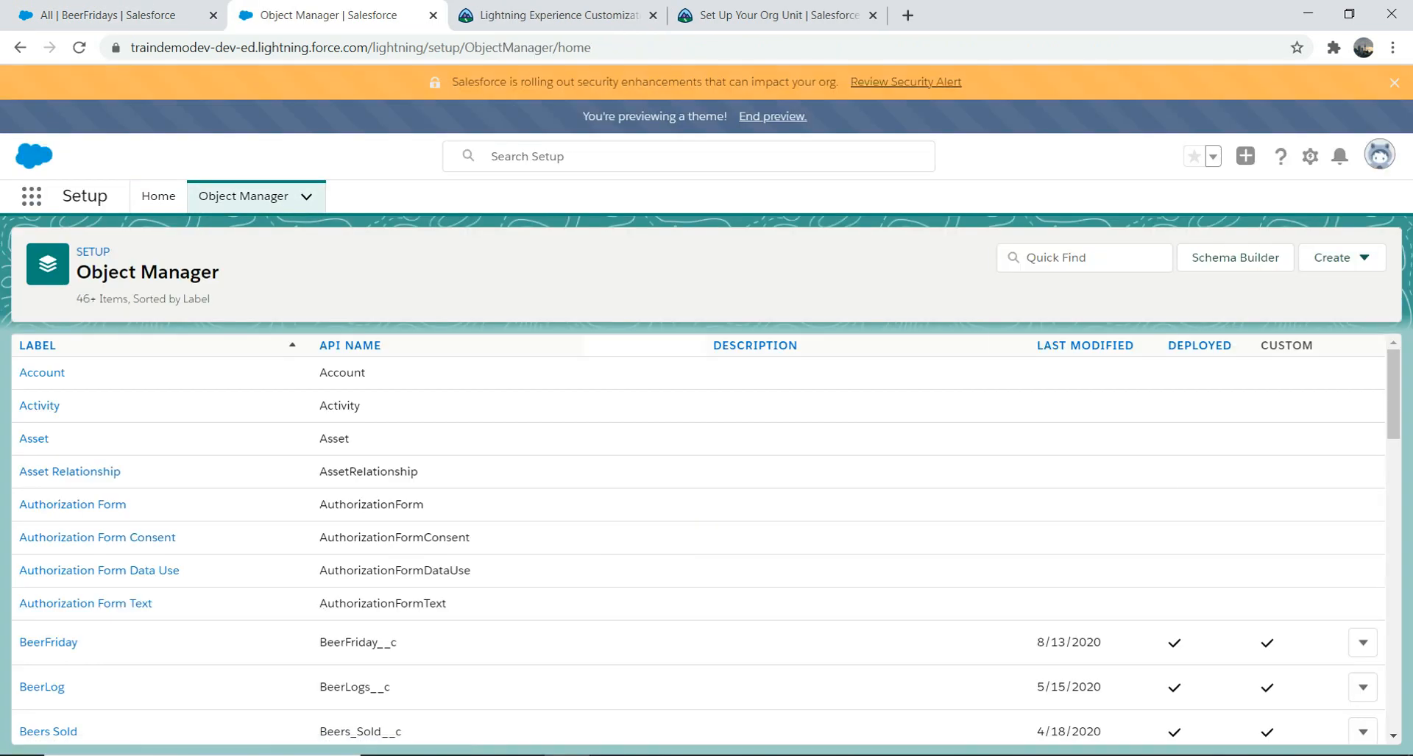
Step: Filter Object Manager for 'beerfr' and open BeerFriday's Fields & Relationships
{"action": "left_click", "coordinate": [1084, 258]}
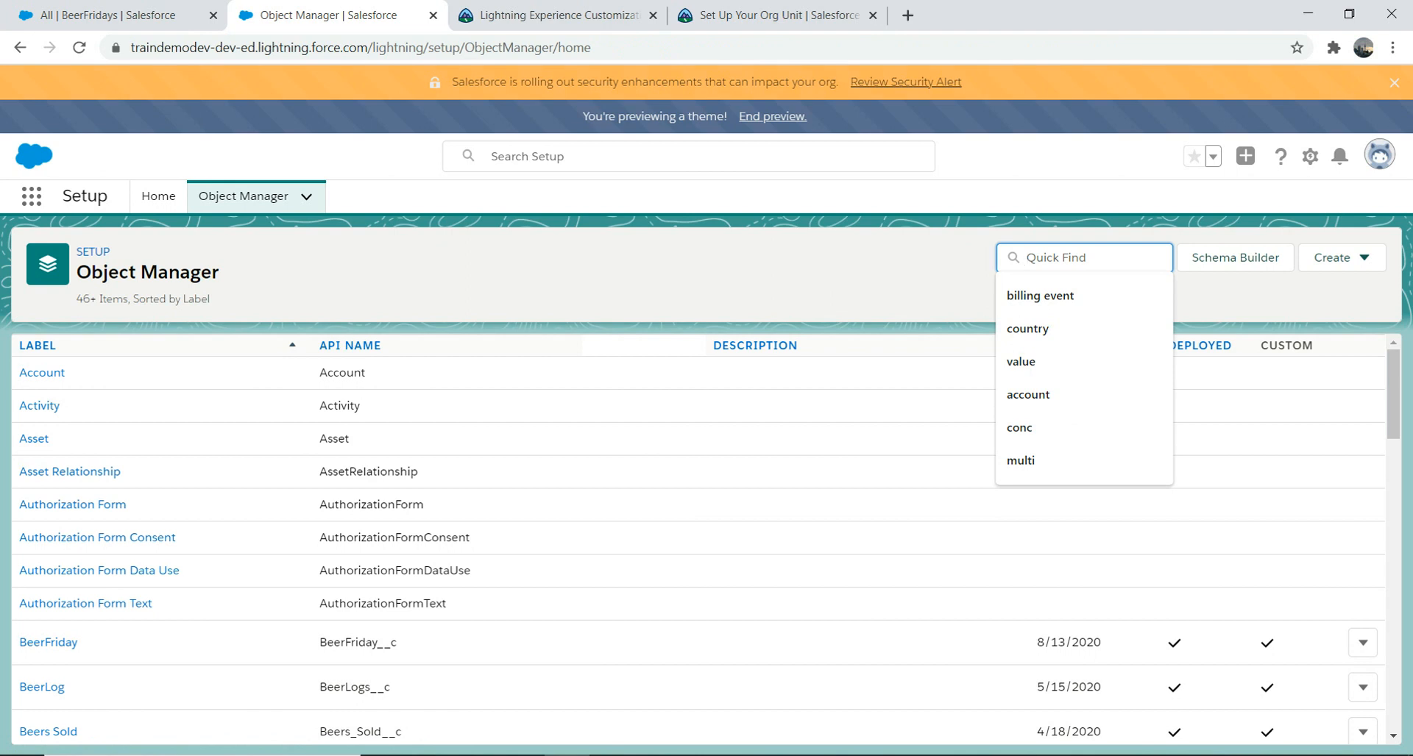
{"action": "type", "text": "beer"}
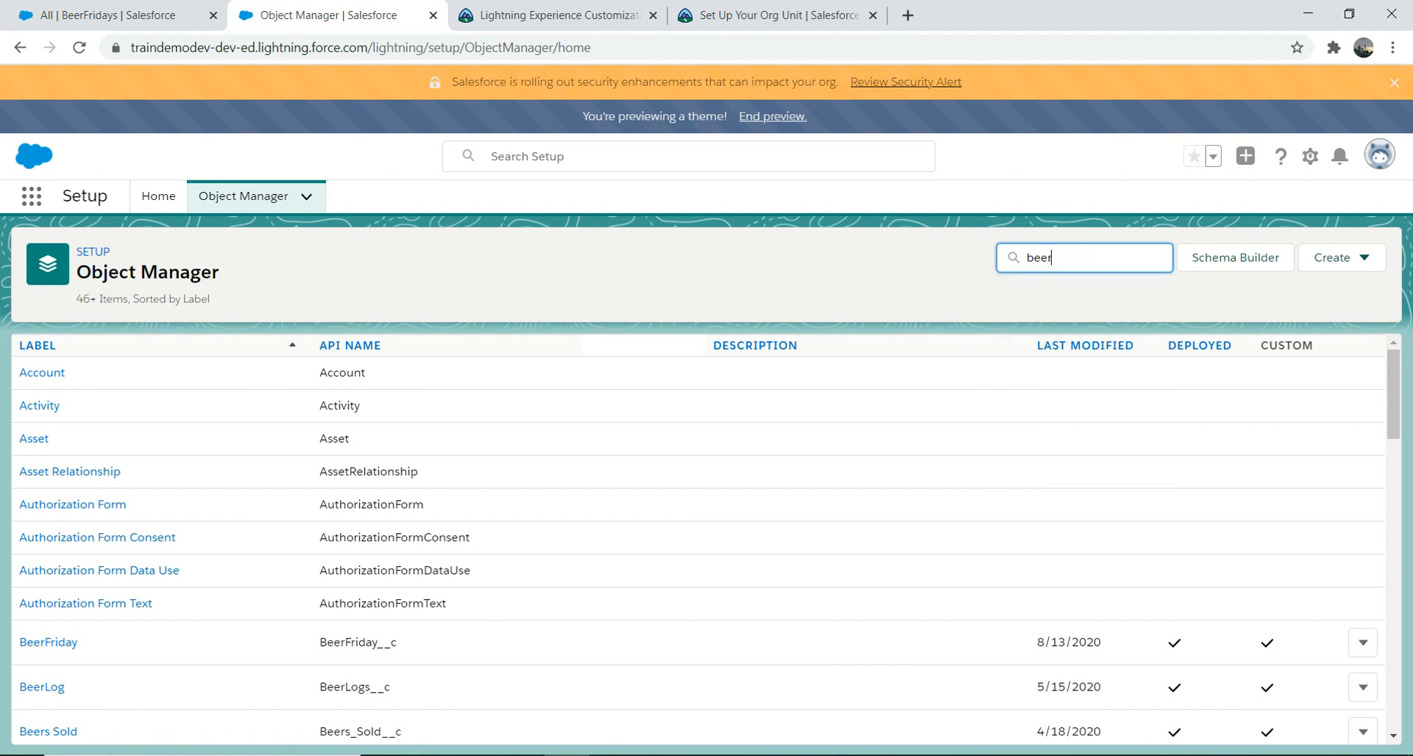
{"action": "type", "text": "fr"}
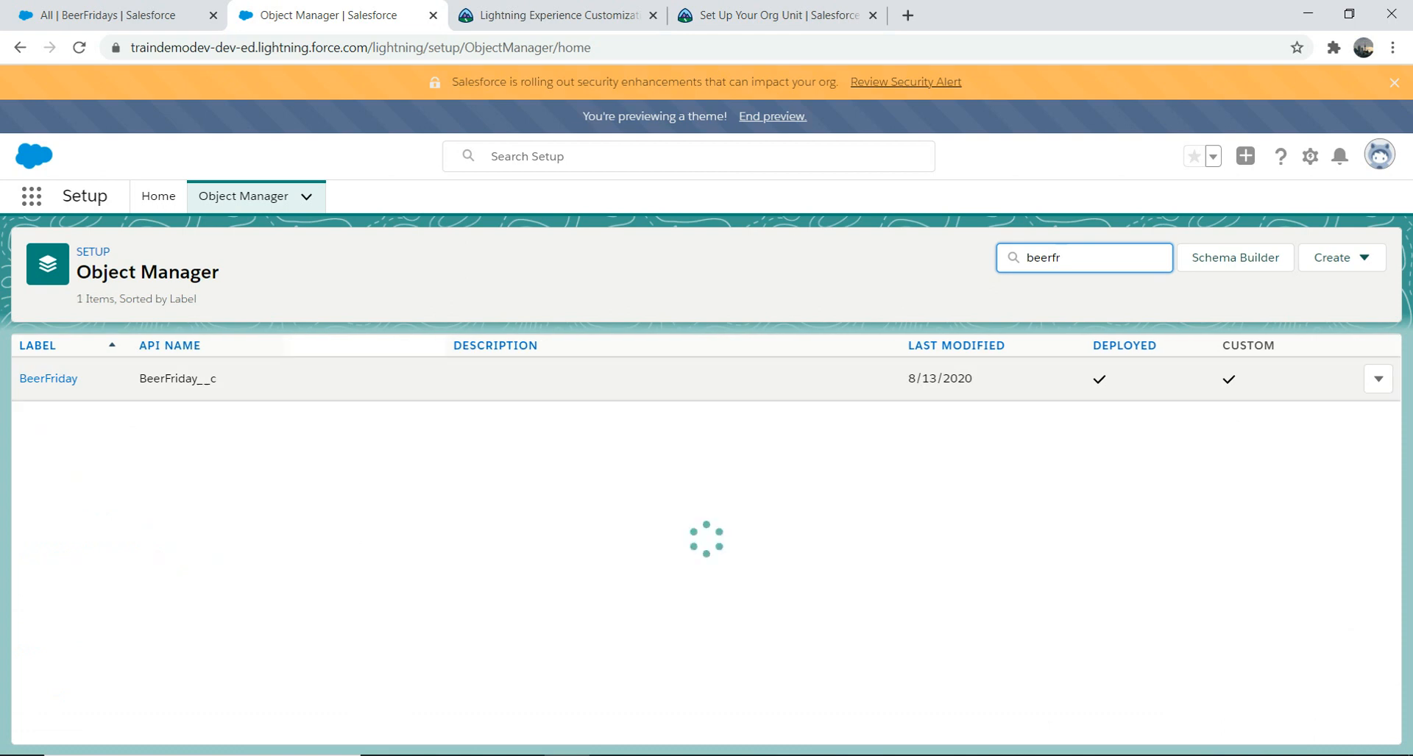
{"action": "left_click", "coordinate": [48, 378]}
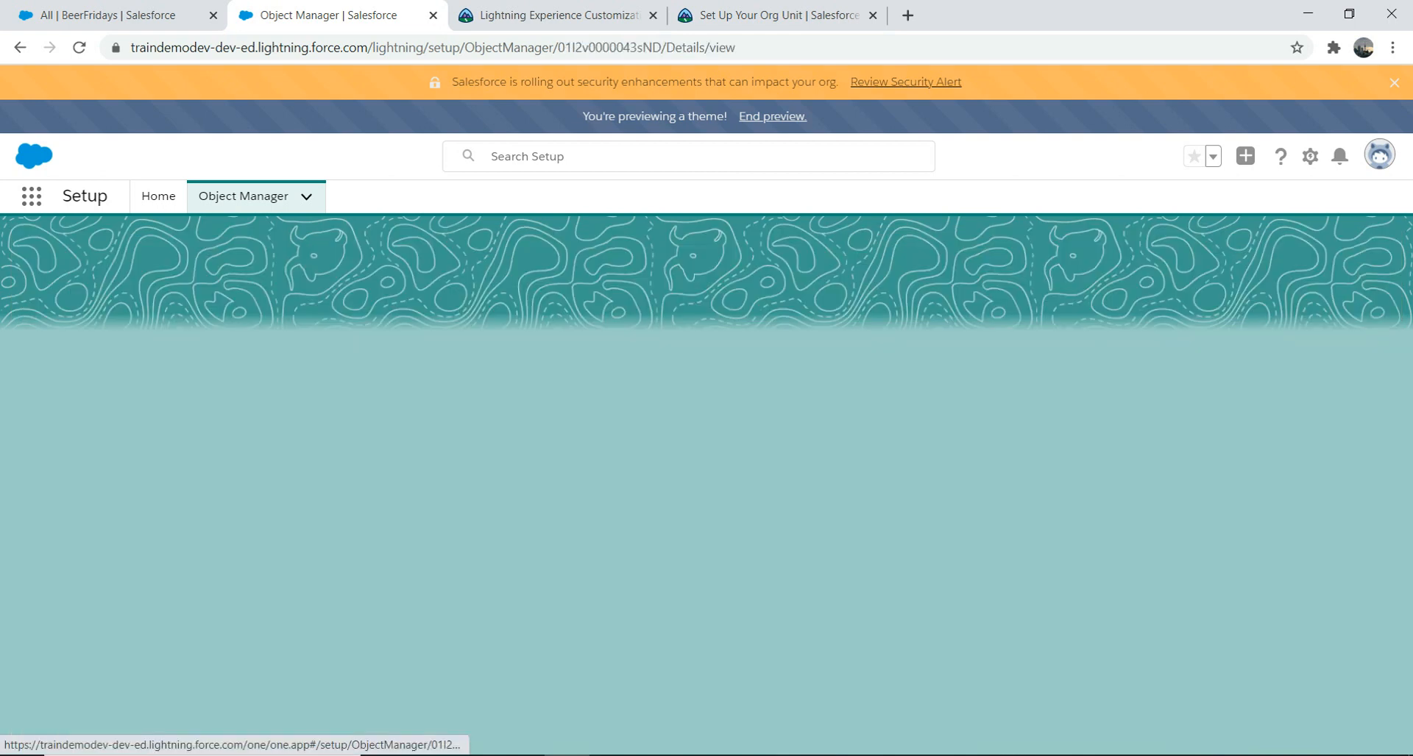
{"action": "left_click", "coordinate": [74, 378]}
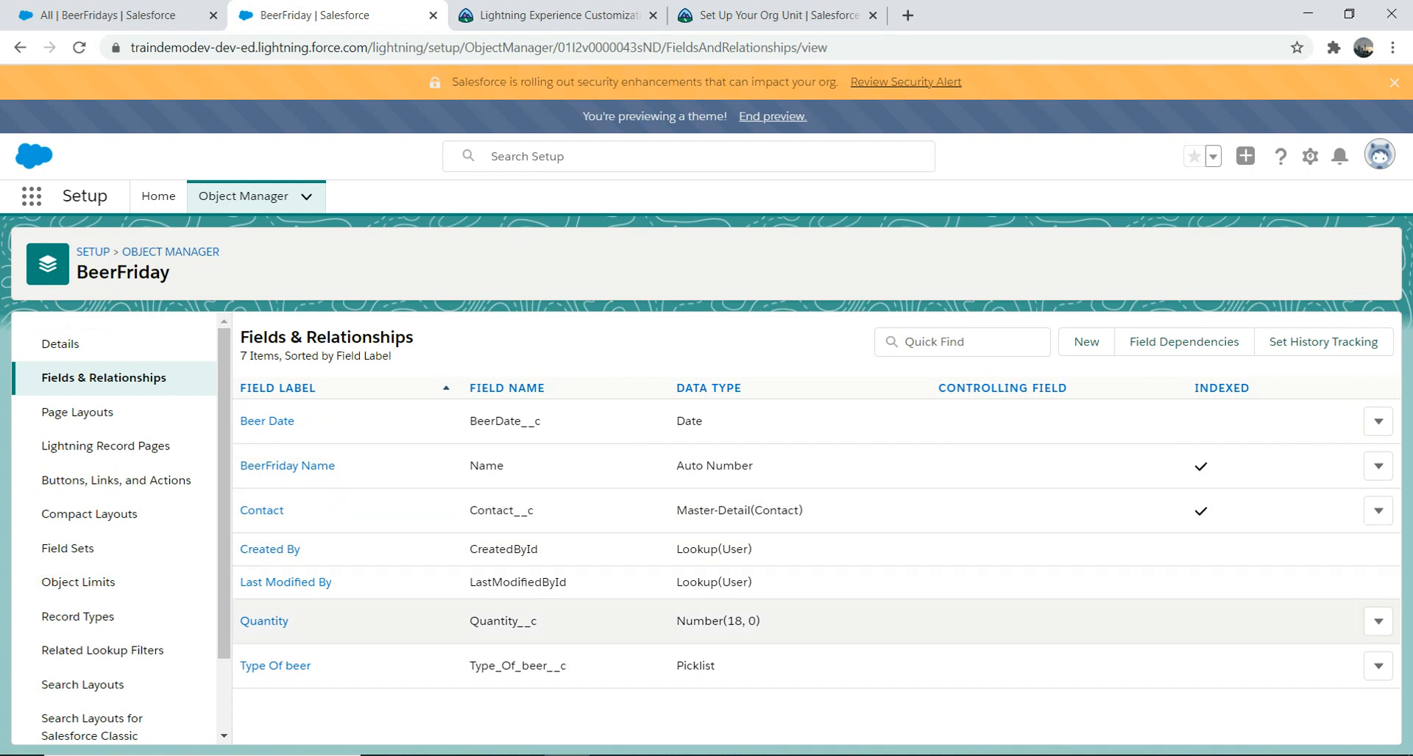
Step: Change the Contact field's type from Master-Detail to Lookup Relationship and save it
{"action": "left_click", "coordinate": [1378, 511]}
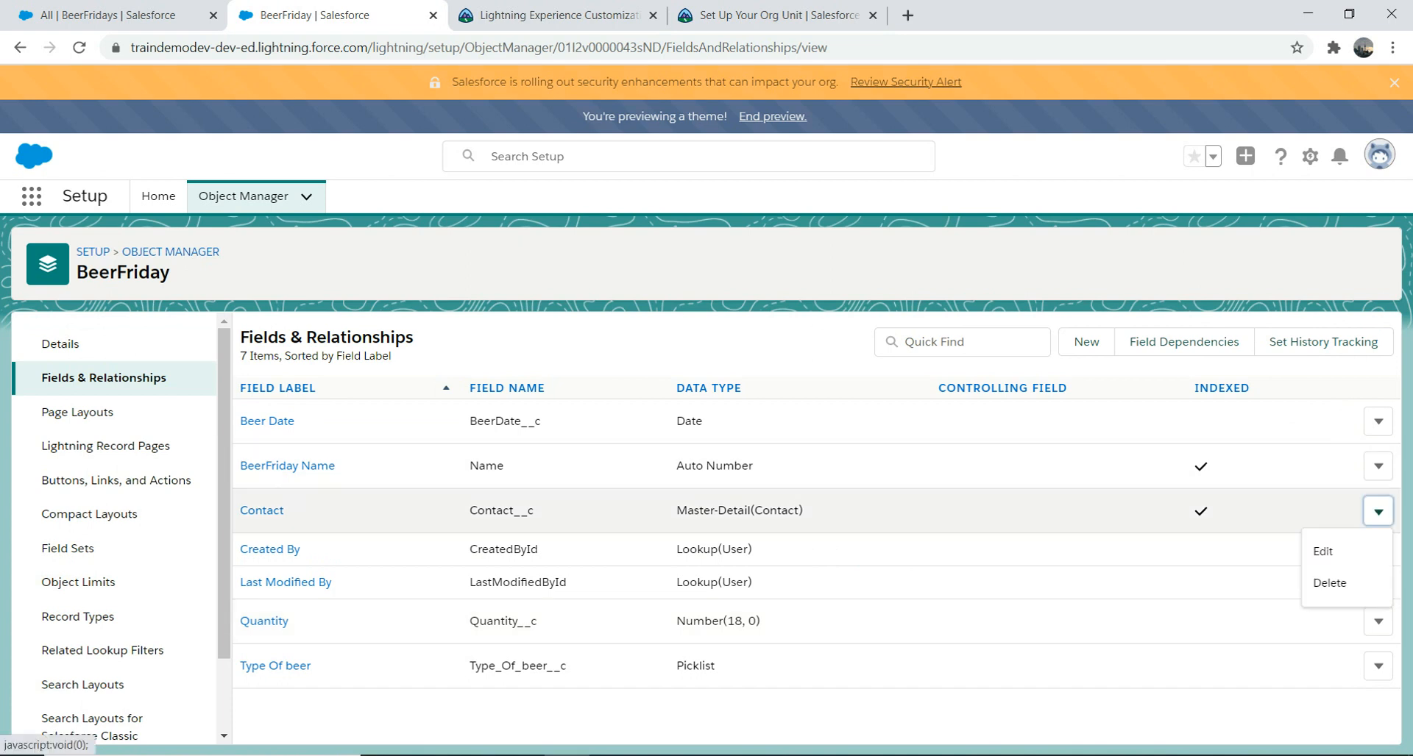
{"action": "left_click", "coordinate": [1323, 552]}
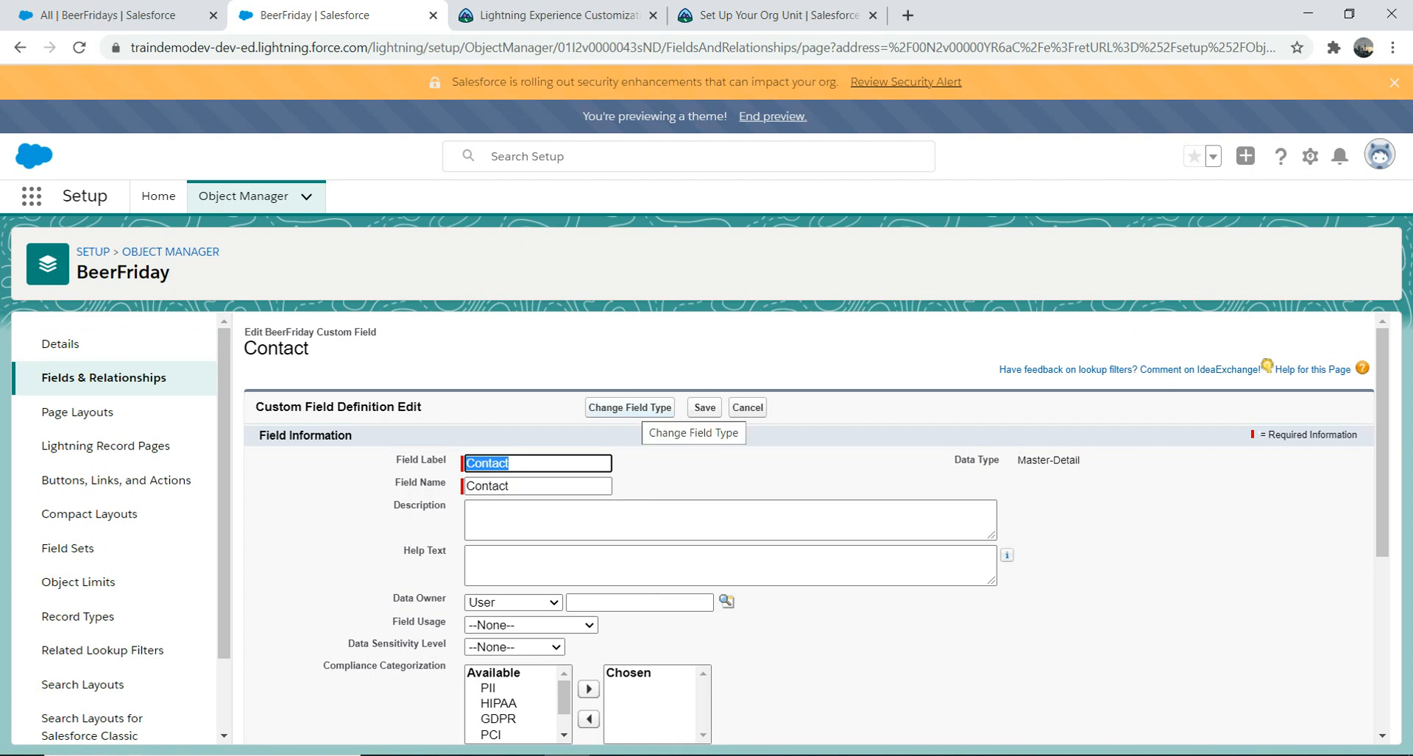
{"action": "left_click", "coordinate": [629, 407]}
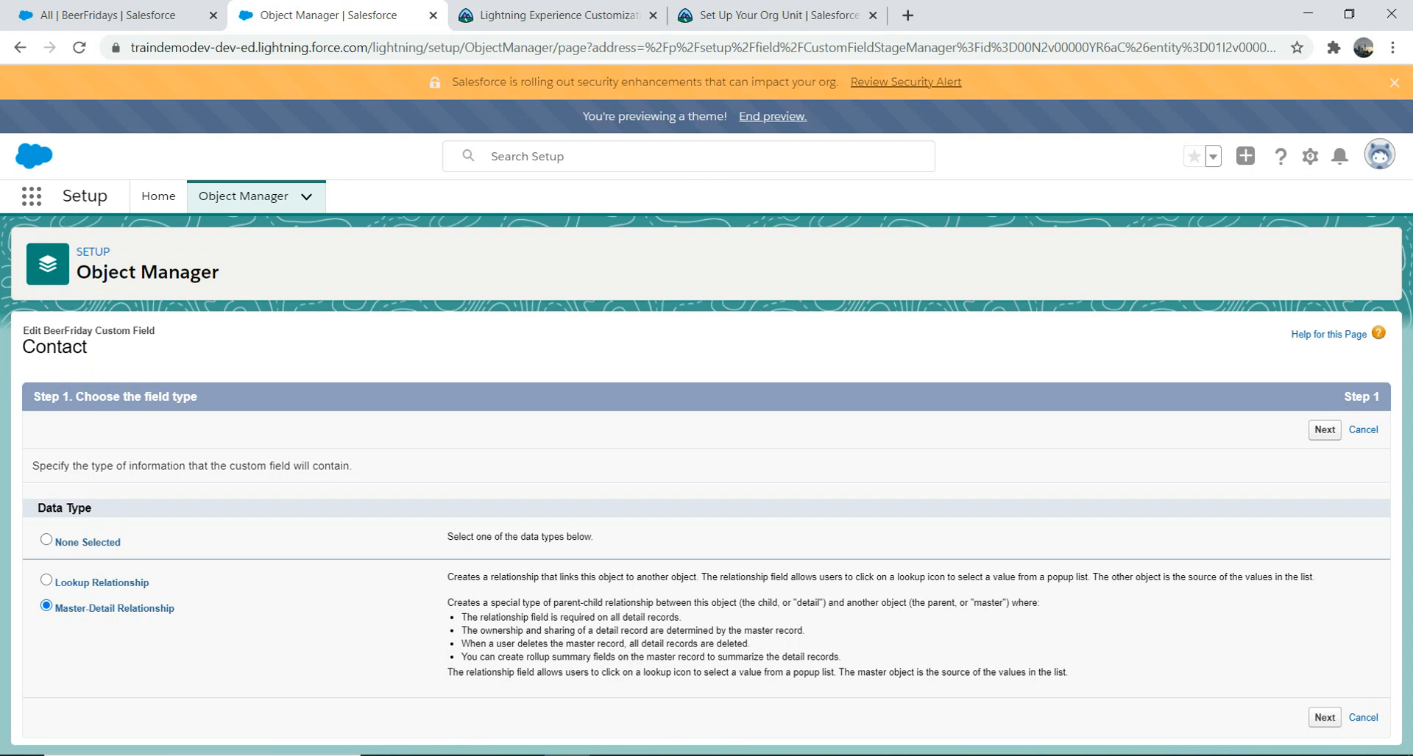
{"action": "left_click", "coordinate": [46, 580]}
{"action": "left_click", "coordinate": [1324, 718]}
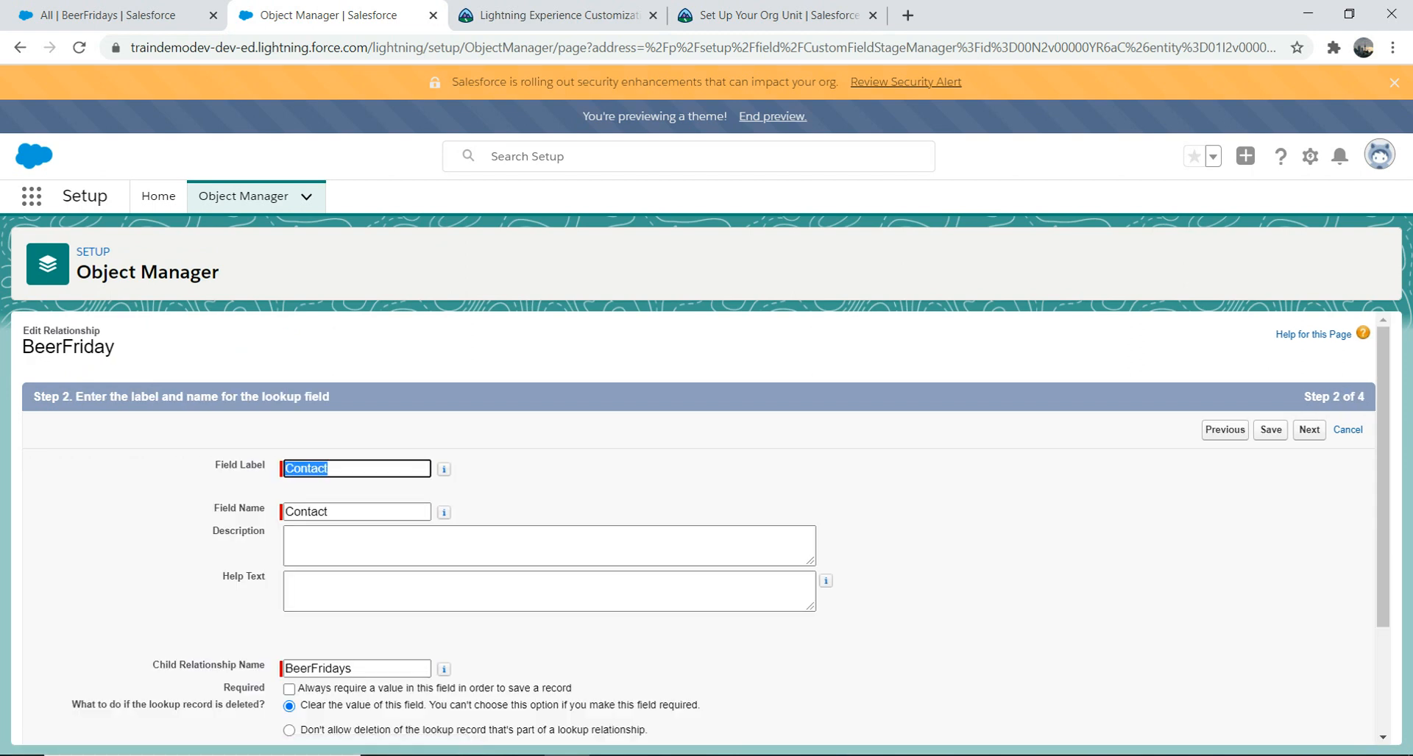
{"action": "left_click", "coordinate": [1270, 430]}
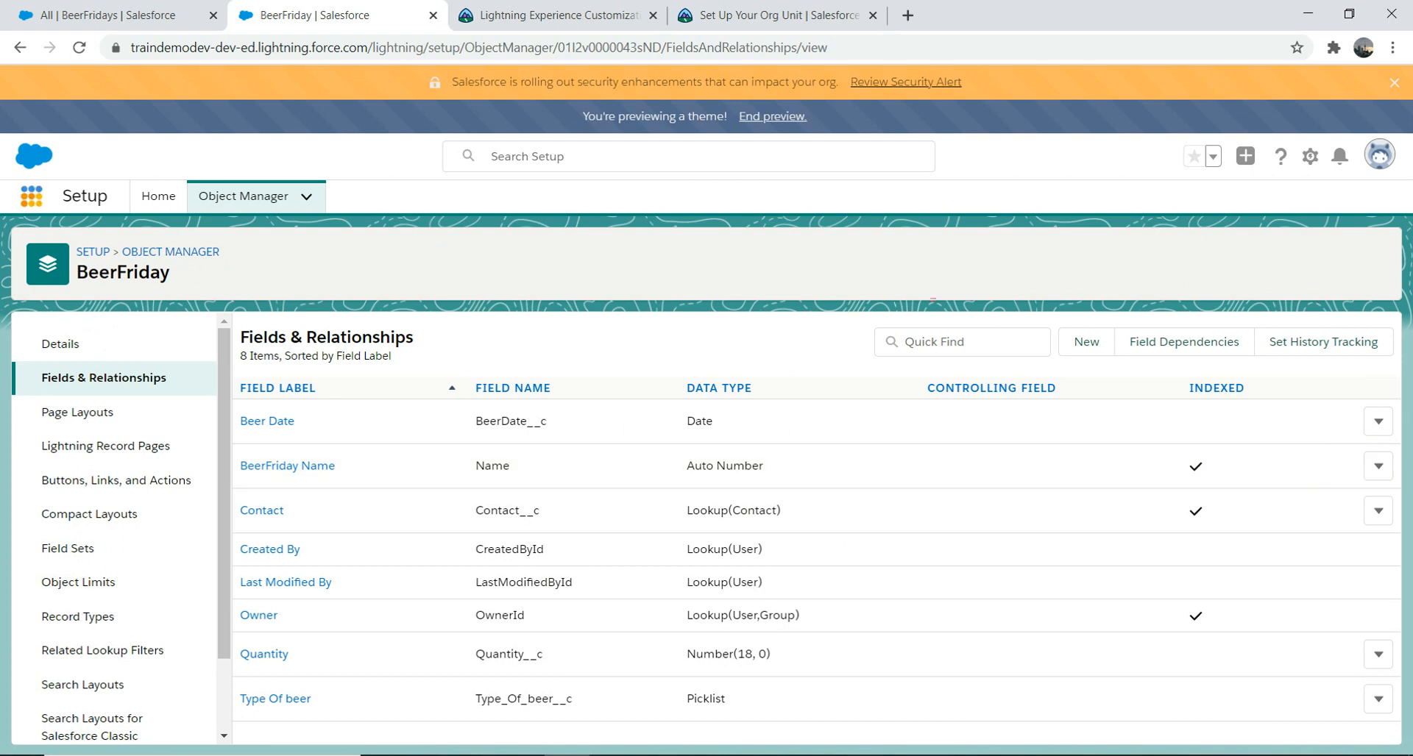
Step: Open BeerFridays through the App Launcher search 'beer' and start a new record
{"action": "left_click", "coordinate": [31, 195]}
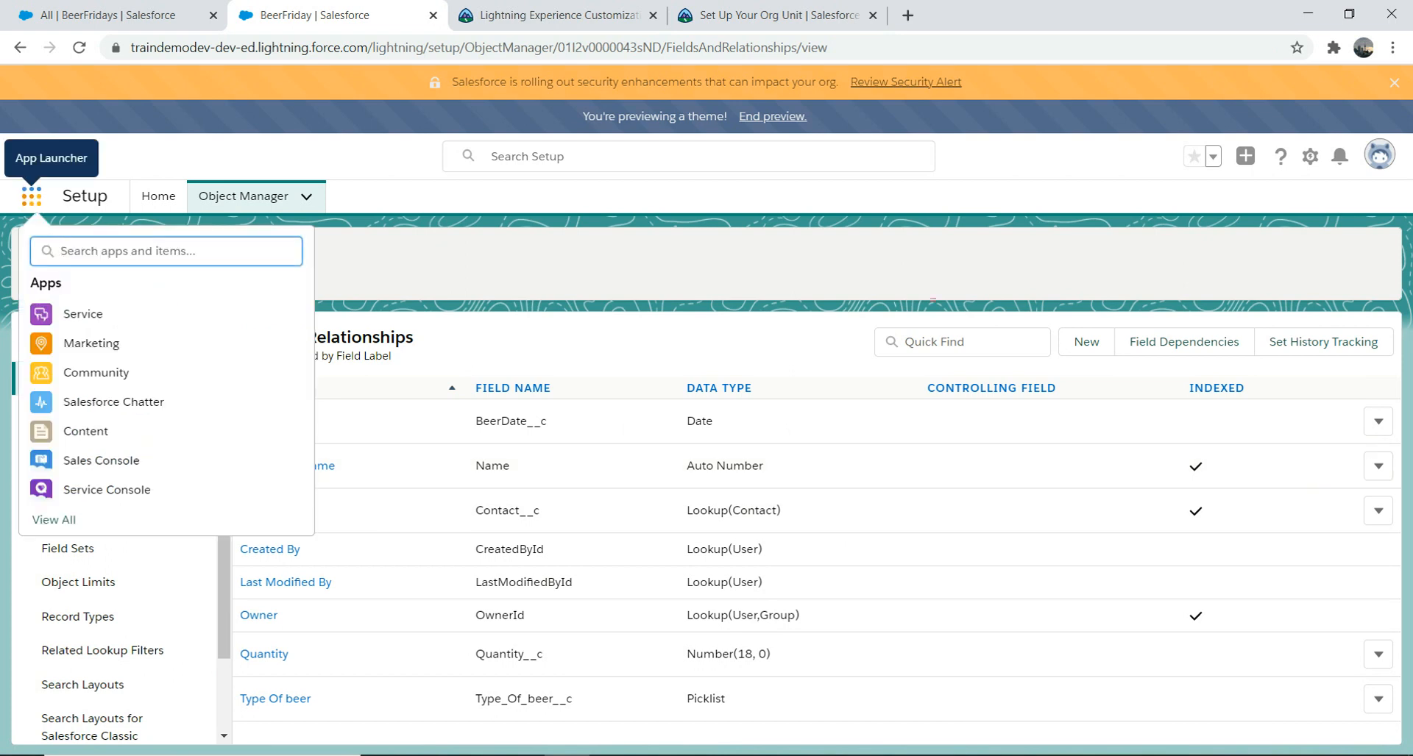
{"action": "type", "text": "beer"}
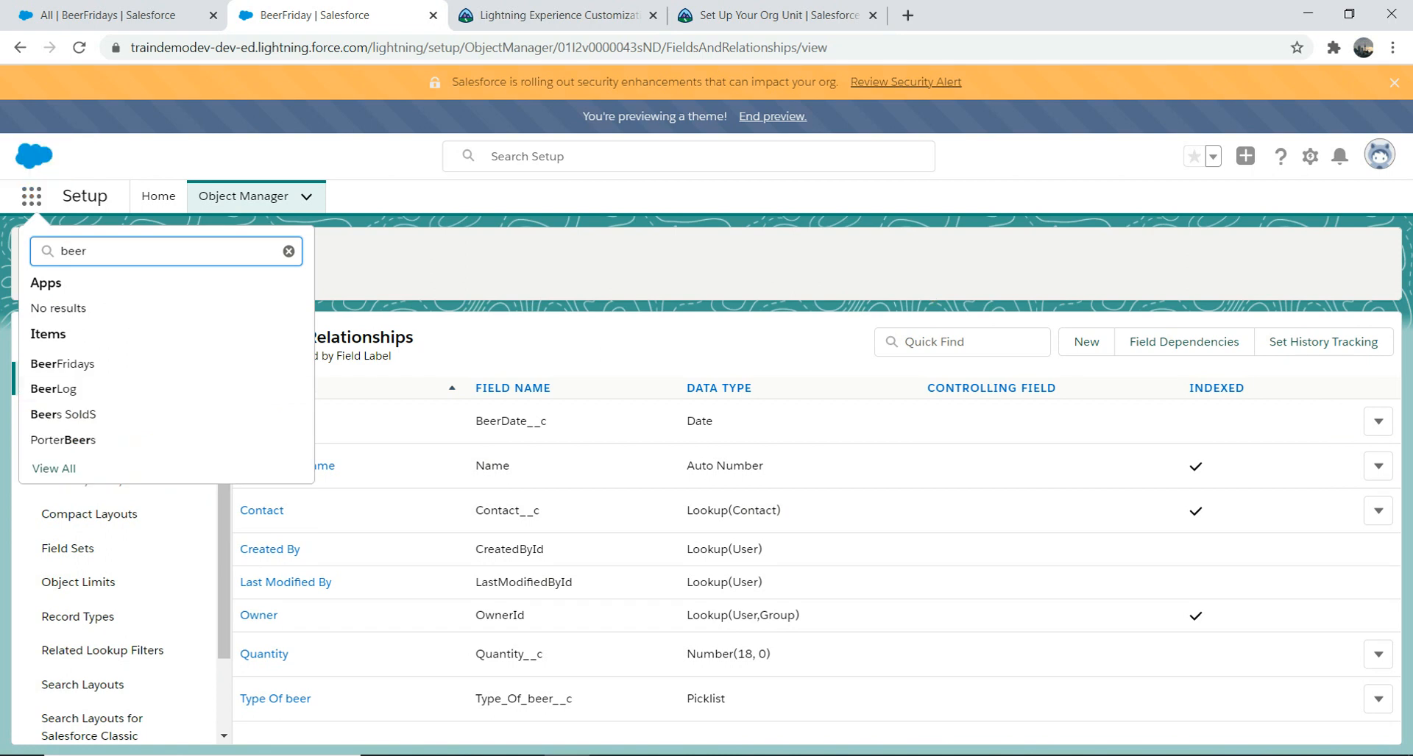
{"action": "left_click", "coordinate": [63, 364]}
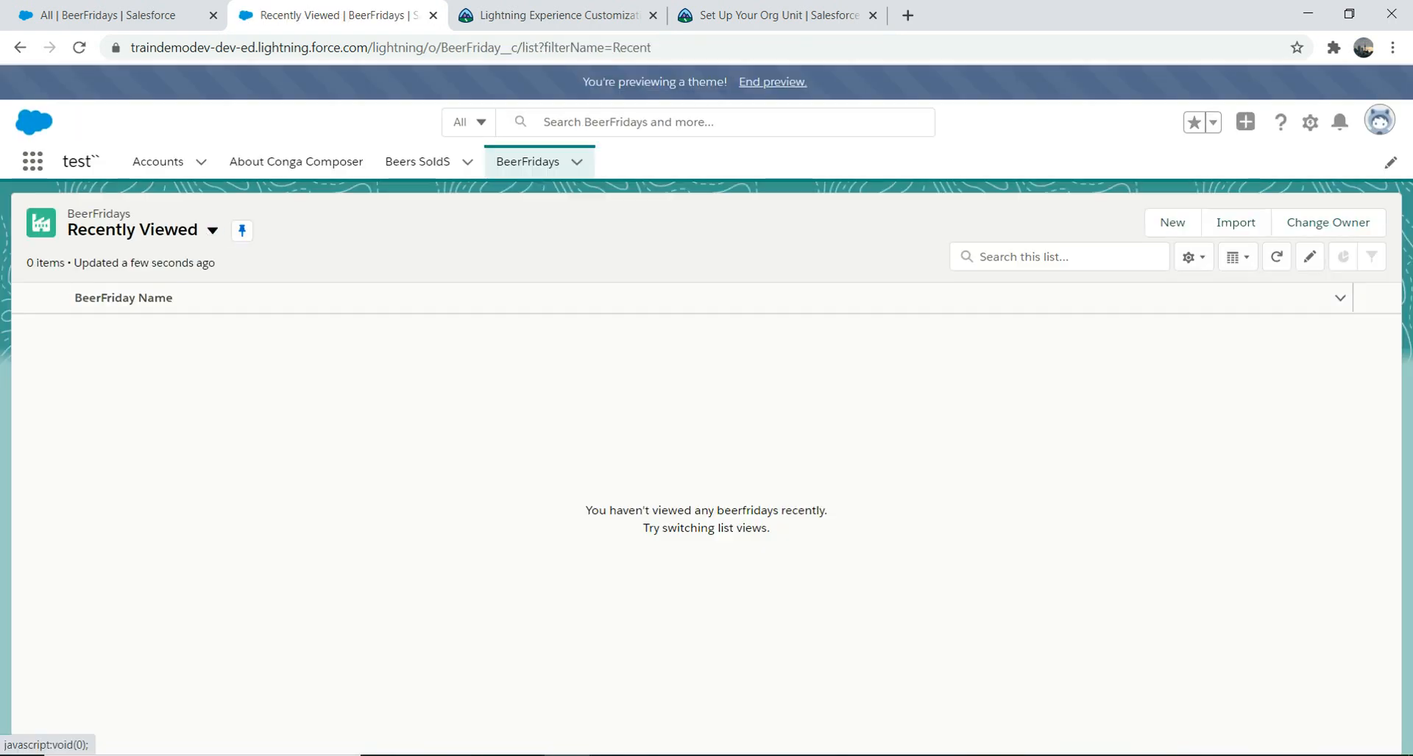
{"action": "left_click", "coordinate": [1172, 222]}
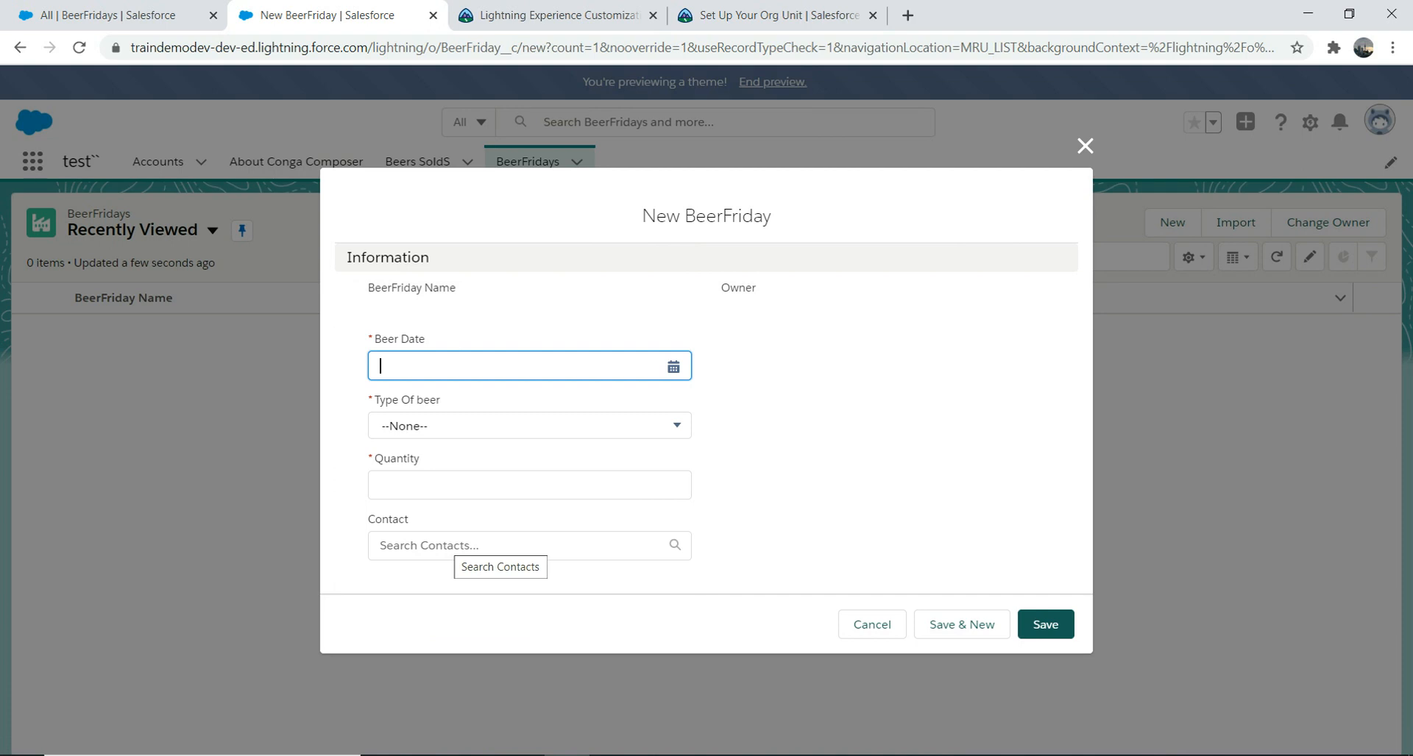
Step: Save a BeerFriday dated 8/14/2020, Red Ale, quantity 10, linked to the test contact
{"action": "left_click", "coordinate": [673, 366]}
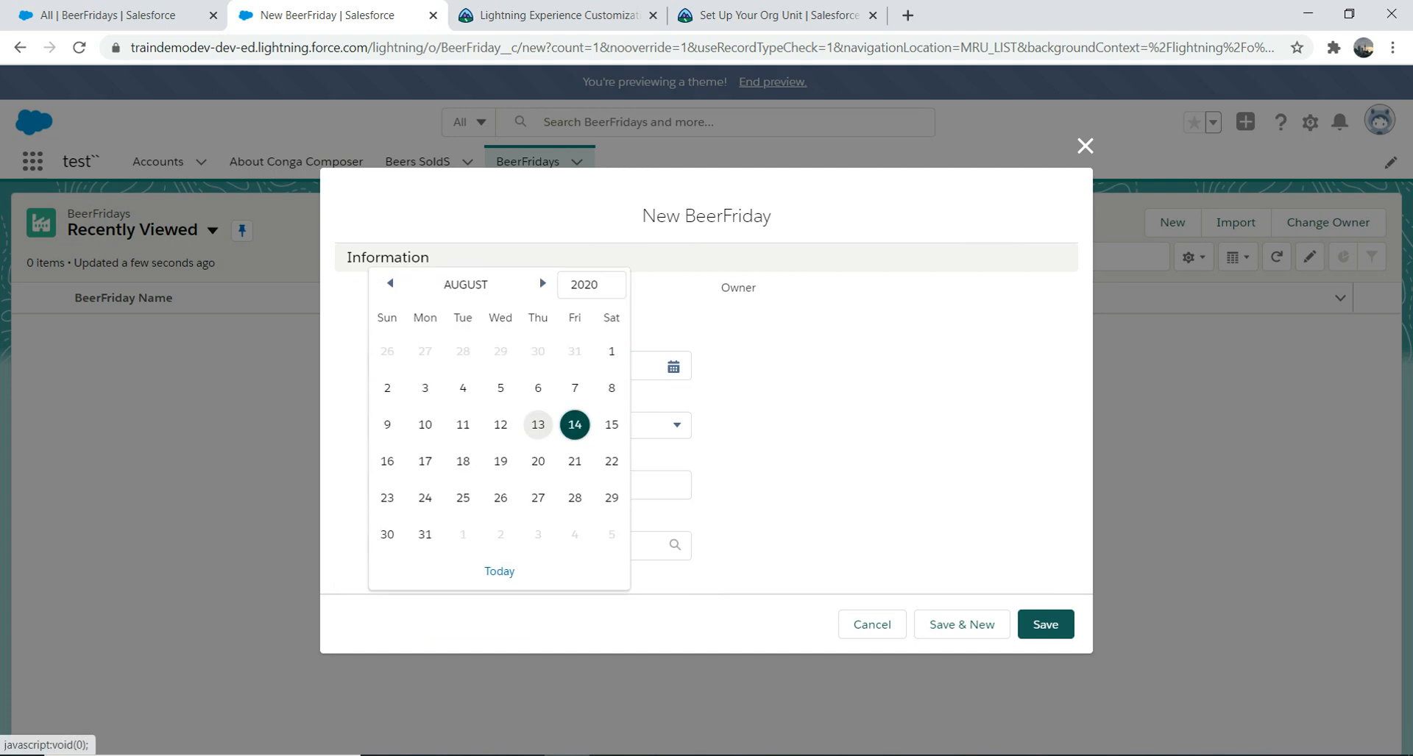
{"action": "left_click", "coordinate": [574, 424]}
{"action": "left_click", "coordinate": [560, 426]}
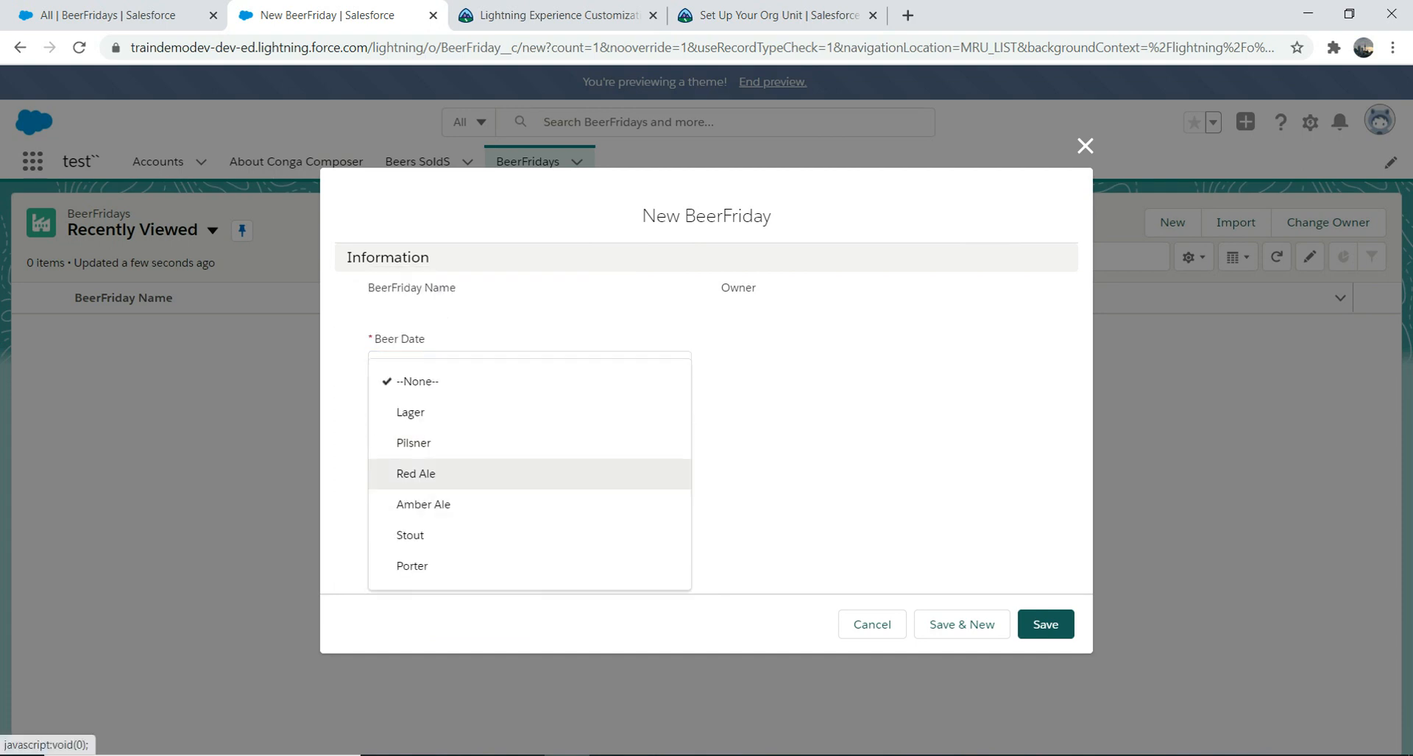
{"action": "left_click", "coordinate": [544, 475]}
{"action": "left_click", "coordinate": [545, 485]}
{"action": "type", "text": "10"}
{"action": "left_click", "coordinate": [471, 545]}
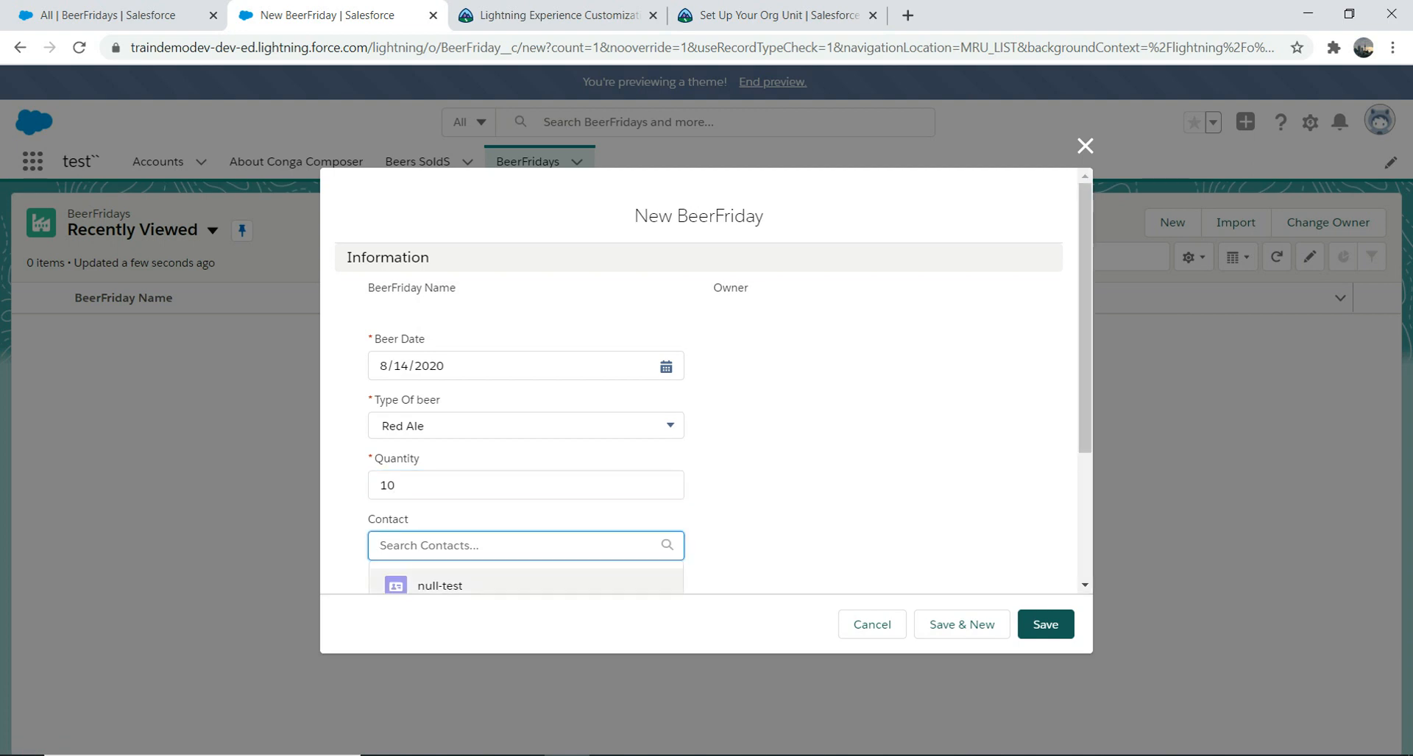
{"action": "left_click", "coordinate": [434, 580]}
{"action": "left_click", "coordinate": [1045, 631]}
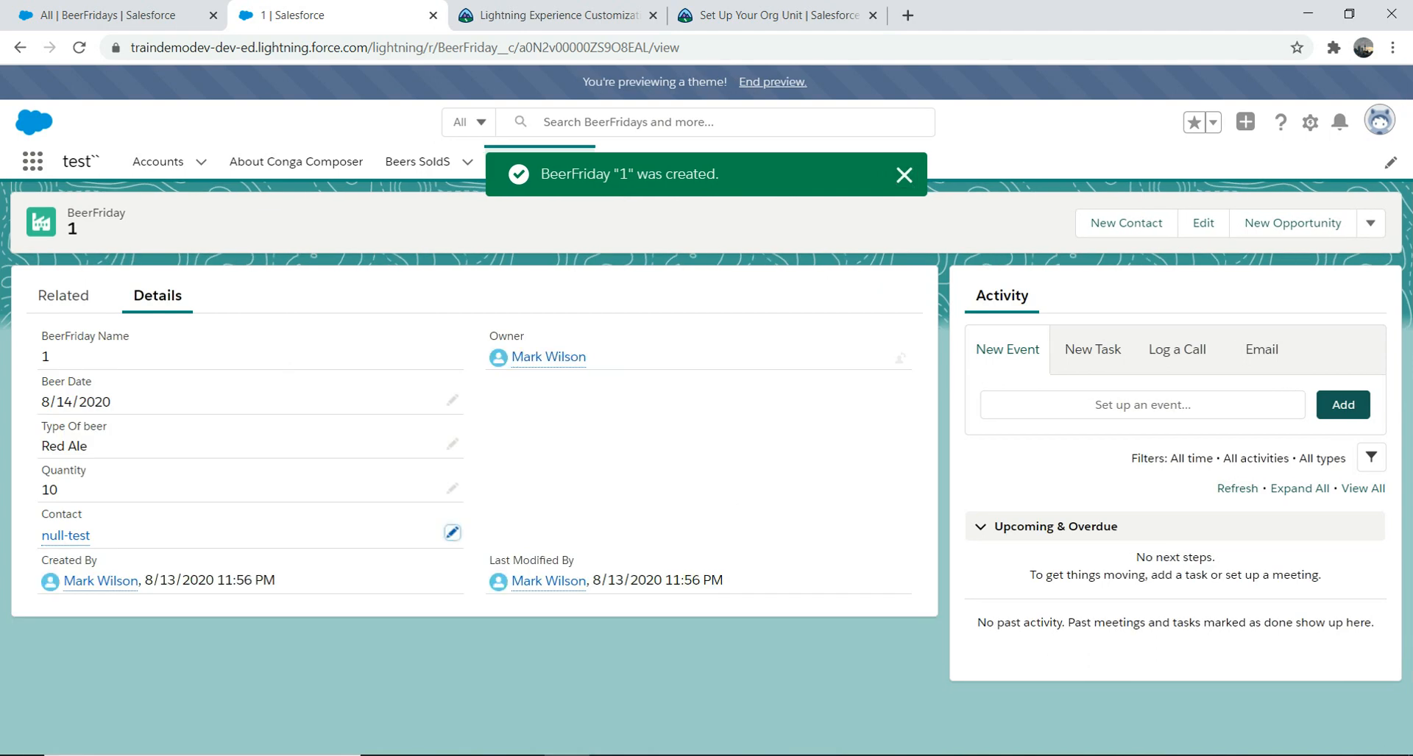
Step: Clear record 1's Contact, save it, and return to the BeerFridays list
{"action": "left_click", "coordinate": [452, 531]}
{"action": "left_click", "coordinate": [441, 600]}
{"action": "left_click", "coordinate": [511, 704]}
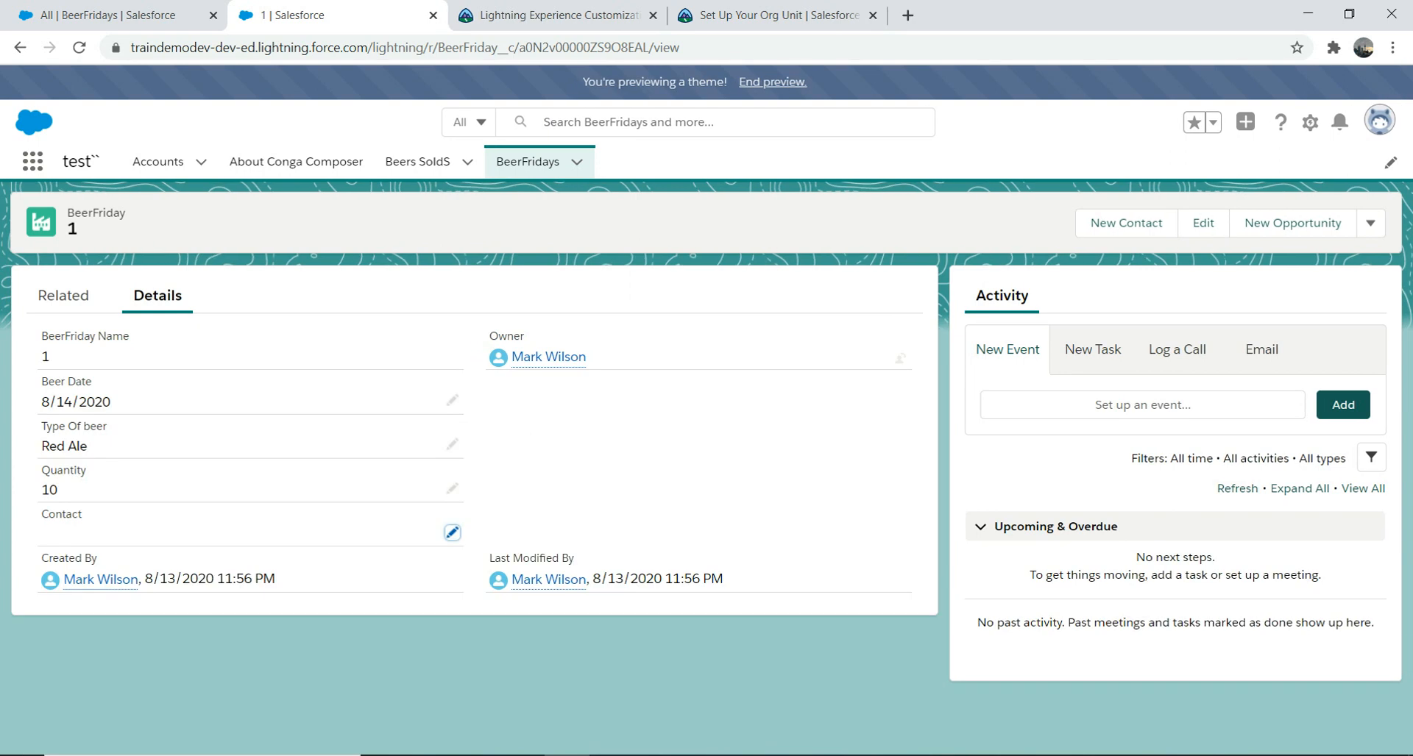
{"action": "left_click", "coordinate": [527, 161]}
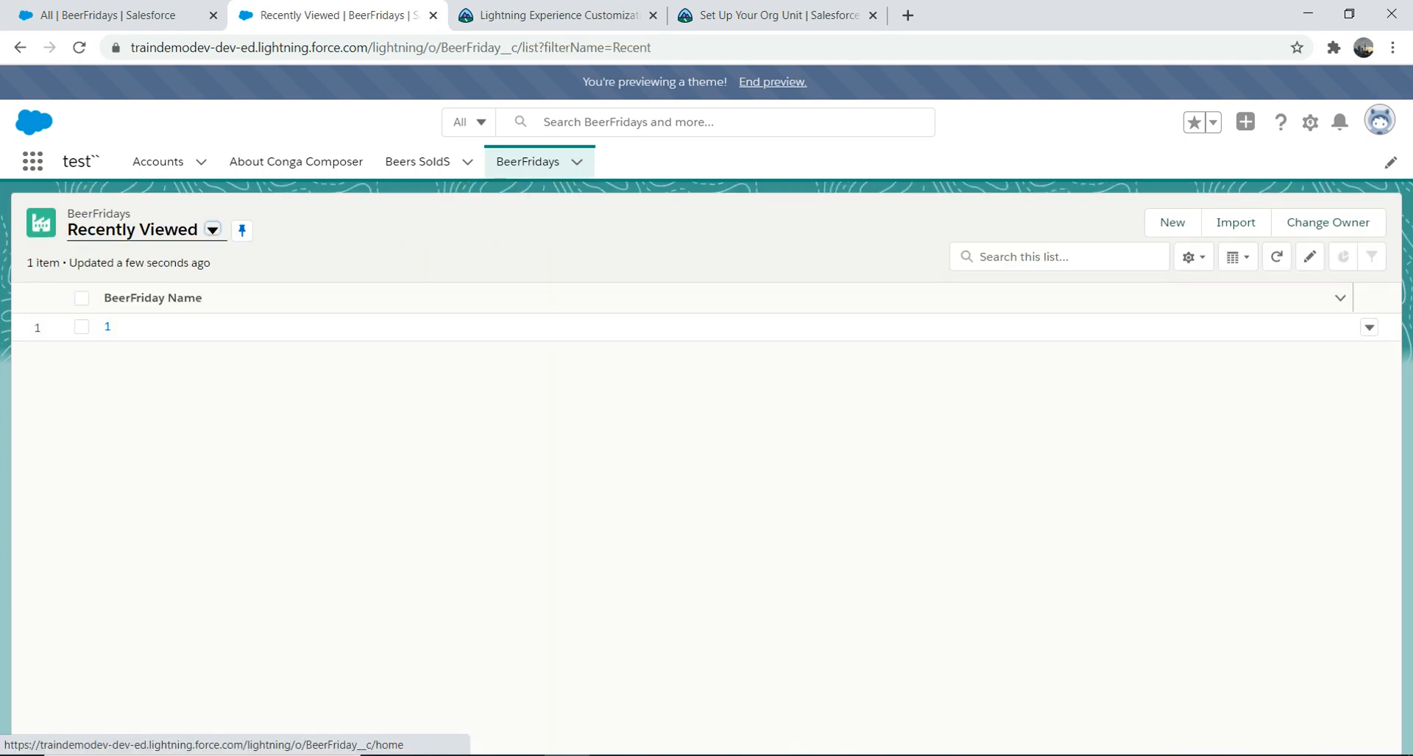
Step: Delete BeerFriday record 1 and close the All BeerFridays browser tab
{"action": "left_click", "coordinate": [1368, 327]}
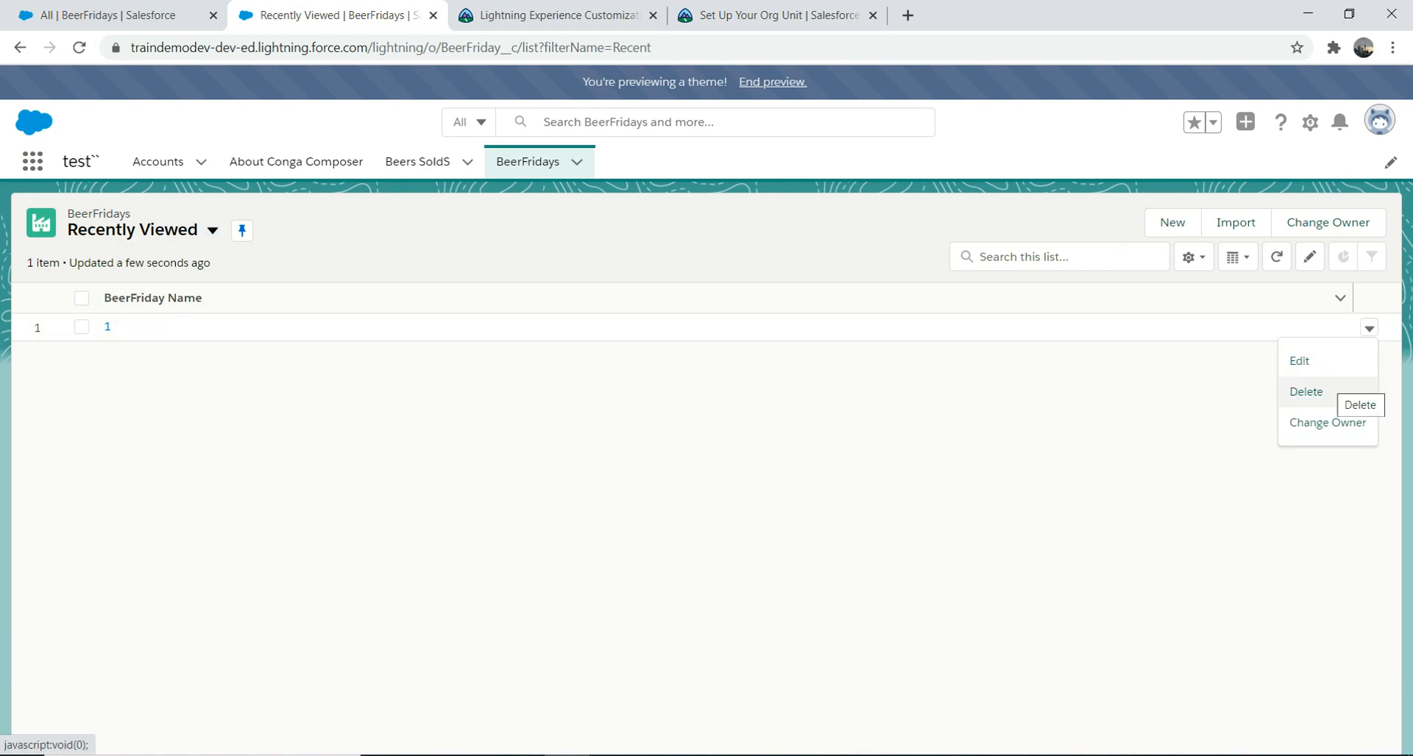
{"action": "left_click", "coordinate": [1310, 392]}
{"action": "left_click", "coordinate": [947, 461]}
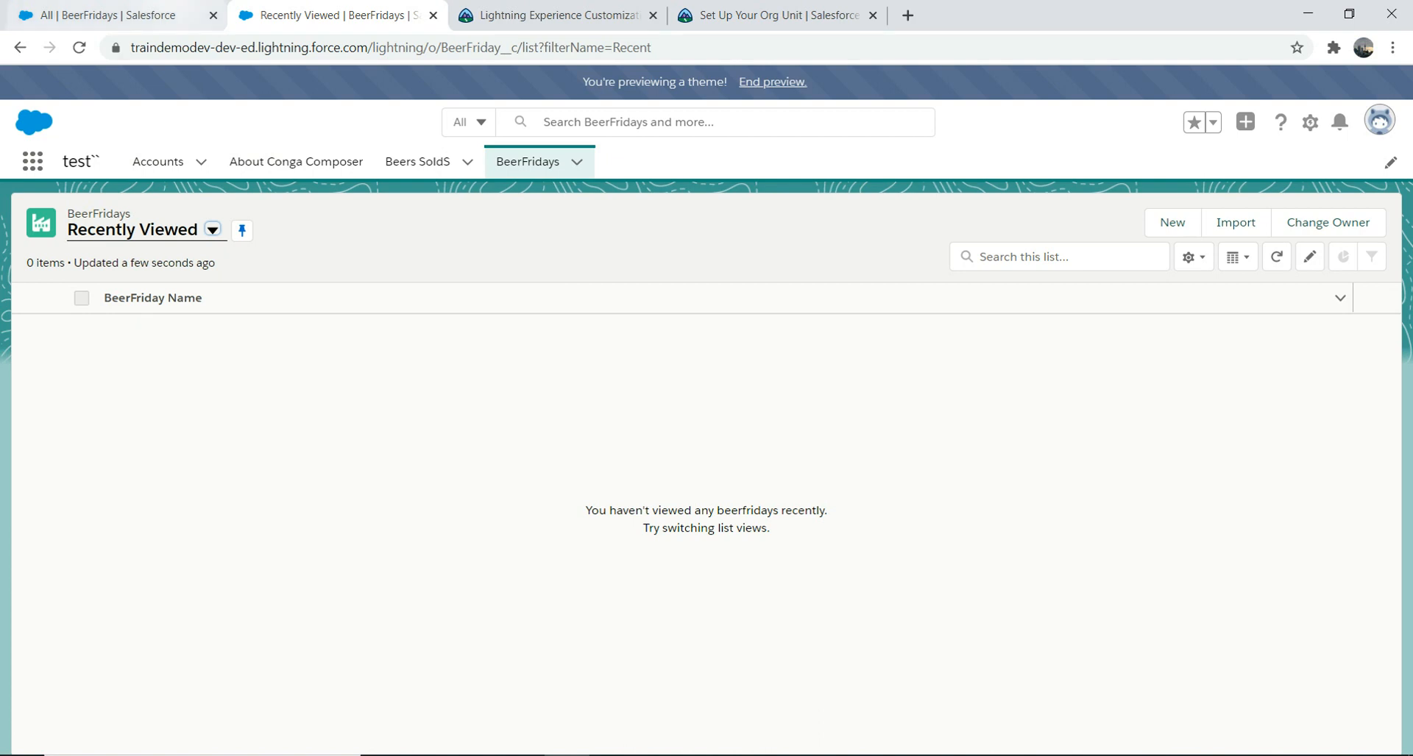
{"action": "left_click", "coordinate": [169, 15]}
{"action": "left_click", "coordinate": [214, 15]}
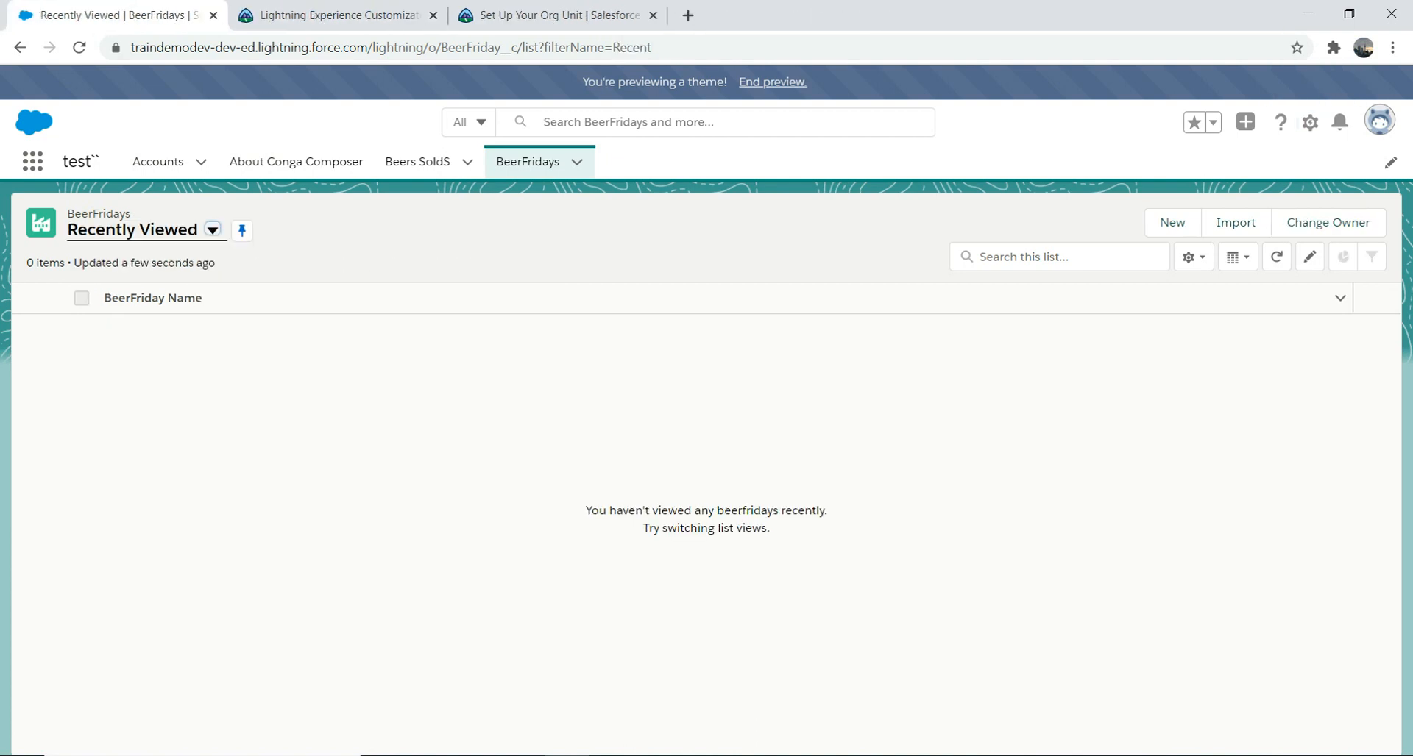
Step: Open Setup's Object Manager, search 'beer', and show BeerFriday's Fields & Relationships
{"action": "left_click", "coordinate": [1310, 122]}
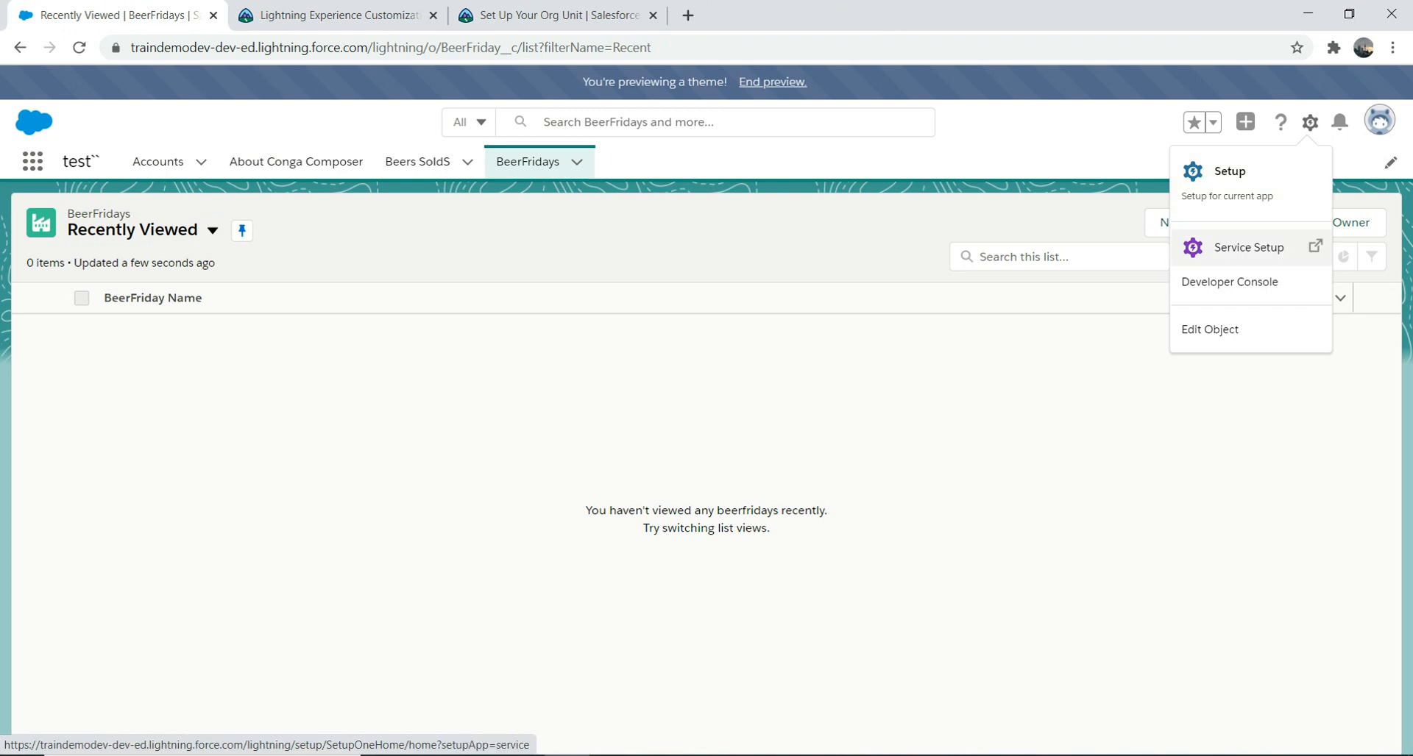
{"action": "left_click", "coordinate": [1227, 180]}
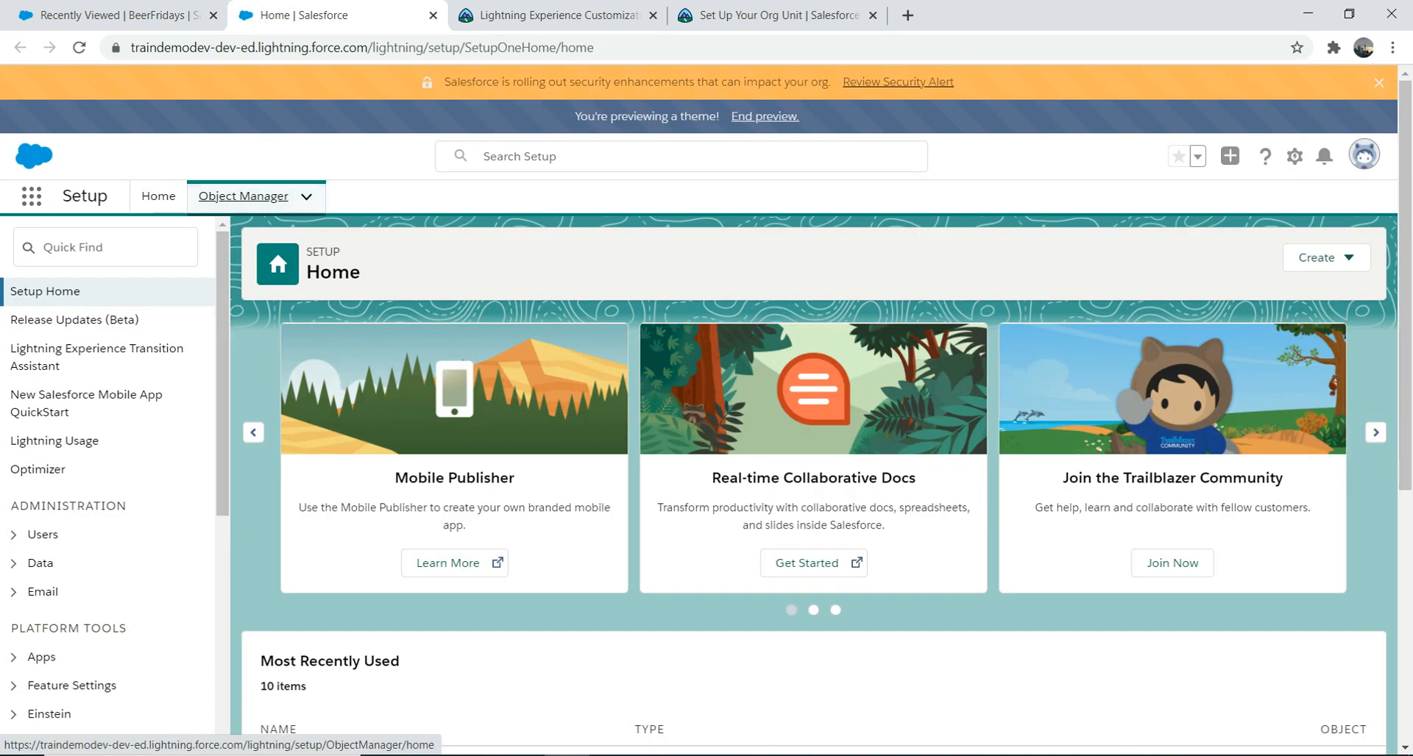
{"action": "left_click", "coordinate": [243, 195]}
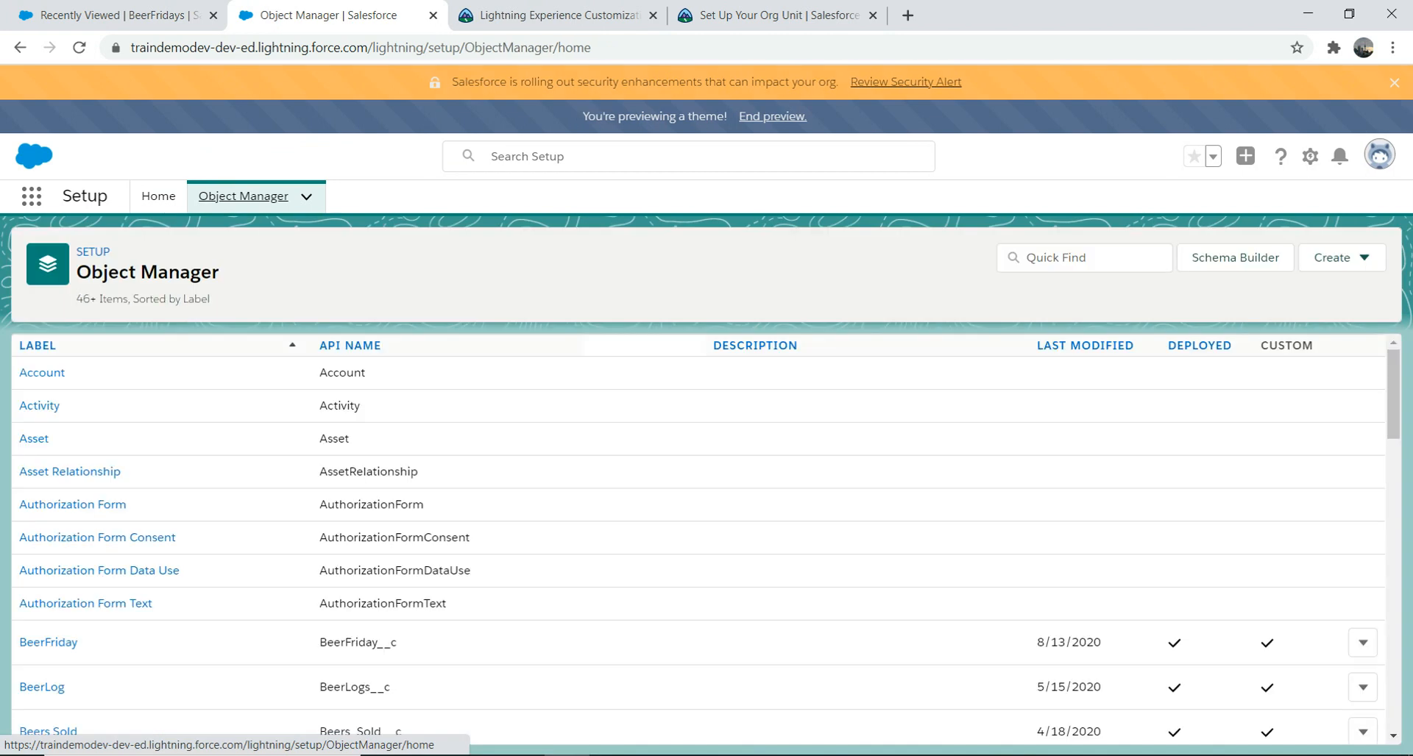
{"action": "left_click", "coordinate": [1085, 258]}
{"action": "type", "text": "beer"}
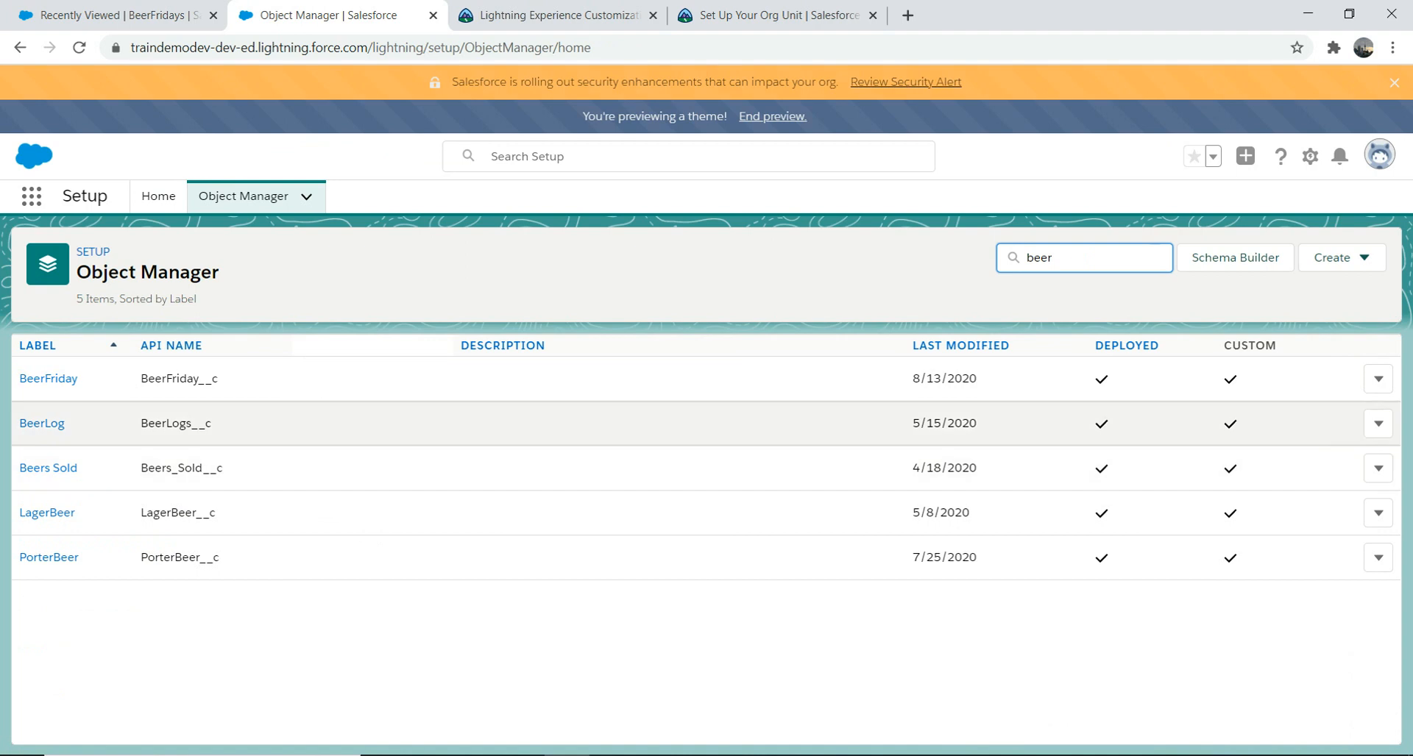
{"action": "left_click", "coordinate": [1378, 379]}
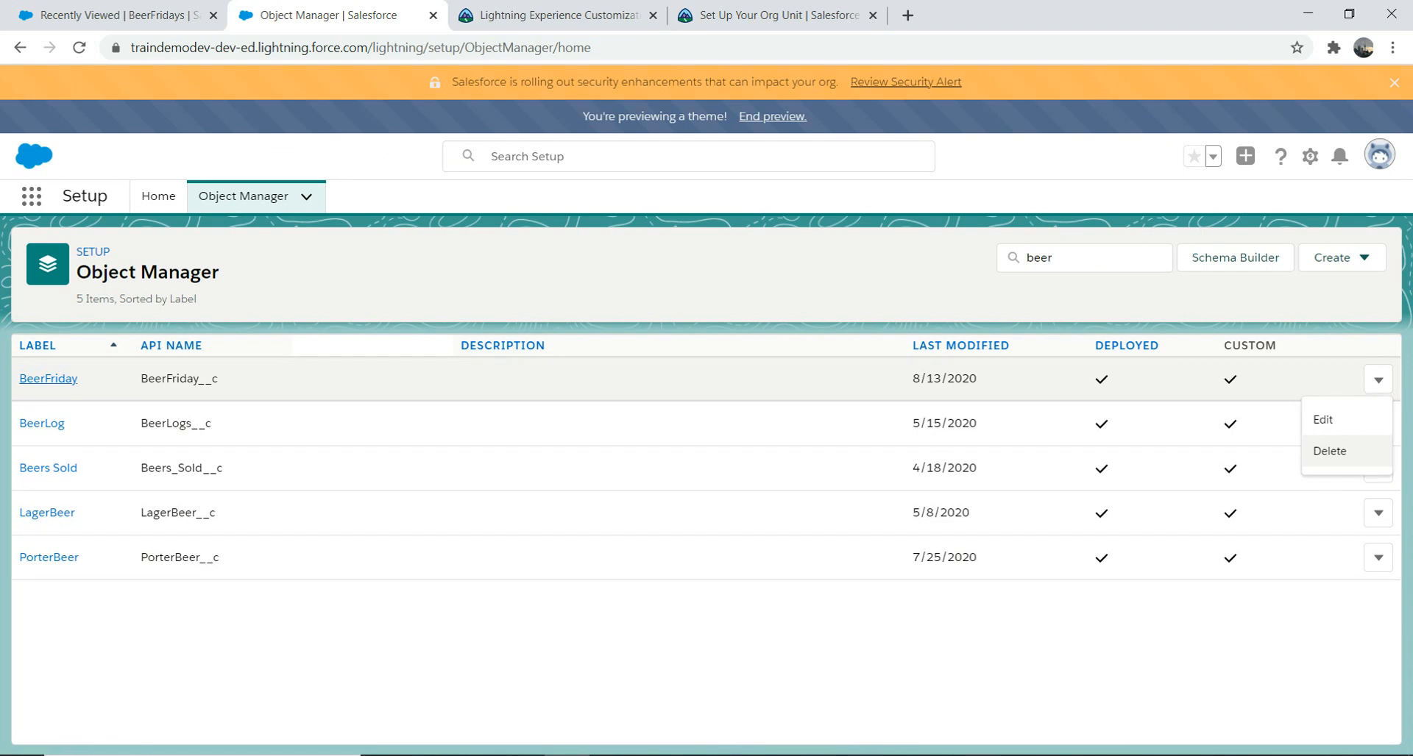
{"action": "left_click", "coordinate": [47, 379]}
{"action": "left_click", "coordinate": [103, 377]}
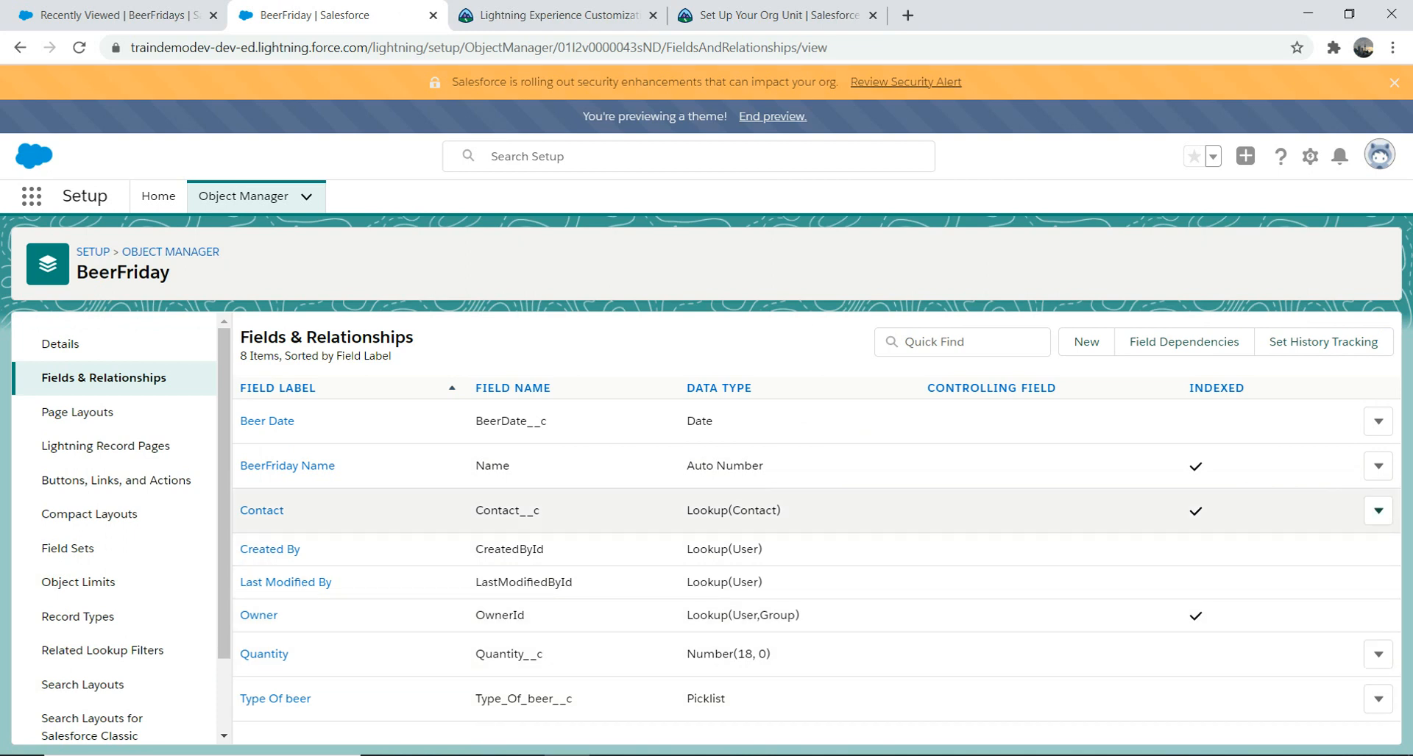
Step: Change the Contact field's type from Lookup to Master-Detail Relationship and continue through the wizard
{"action": "left_click", "coordinate": [1378, 511]}
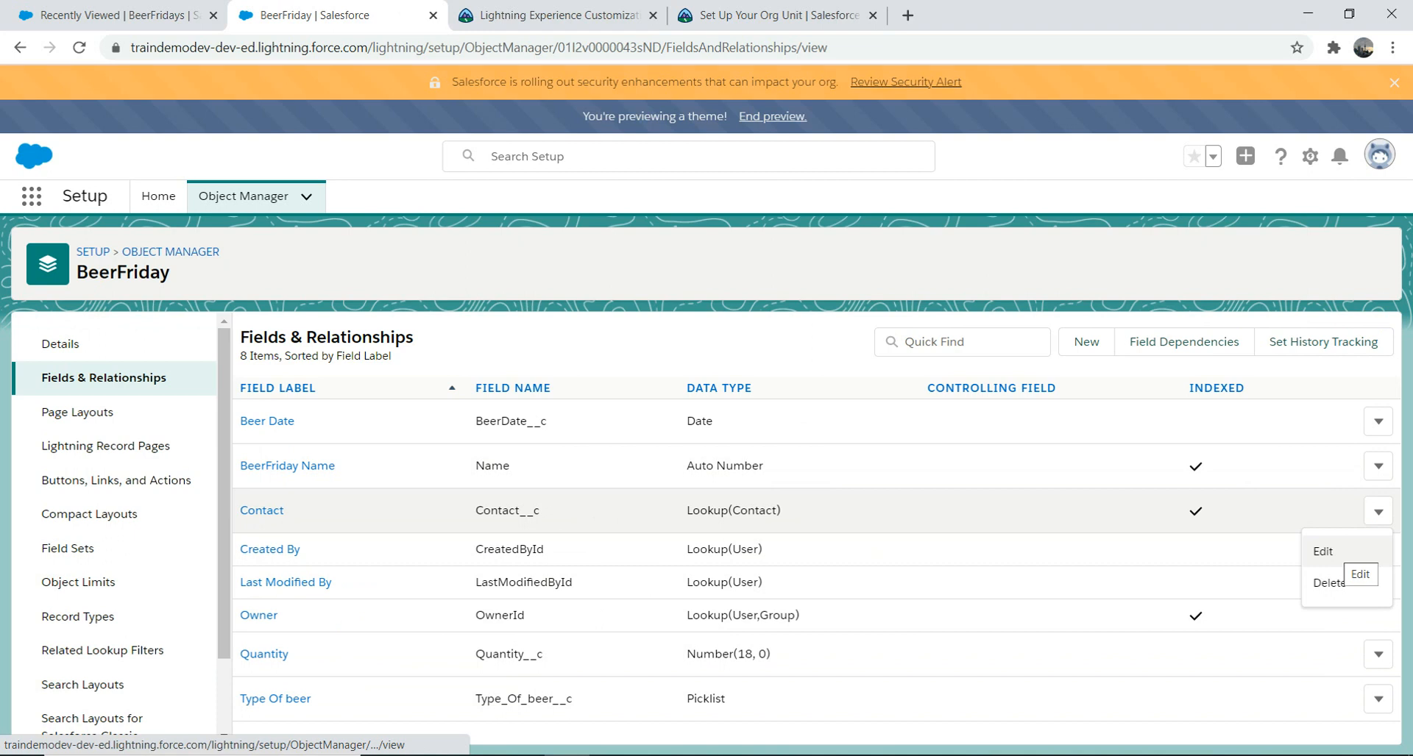
{"action": "left_click", "coordinate": [1328, 552]}
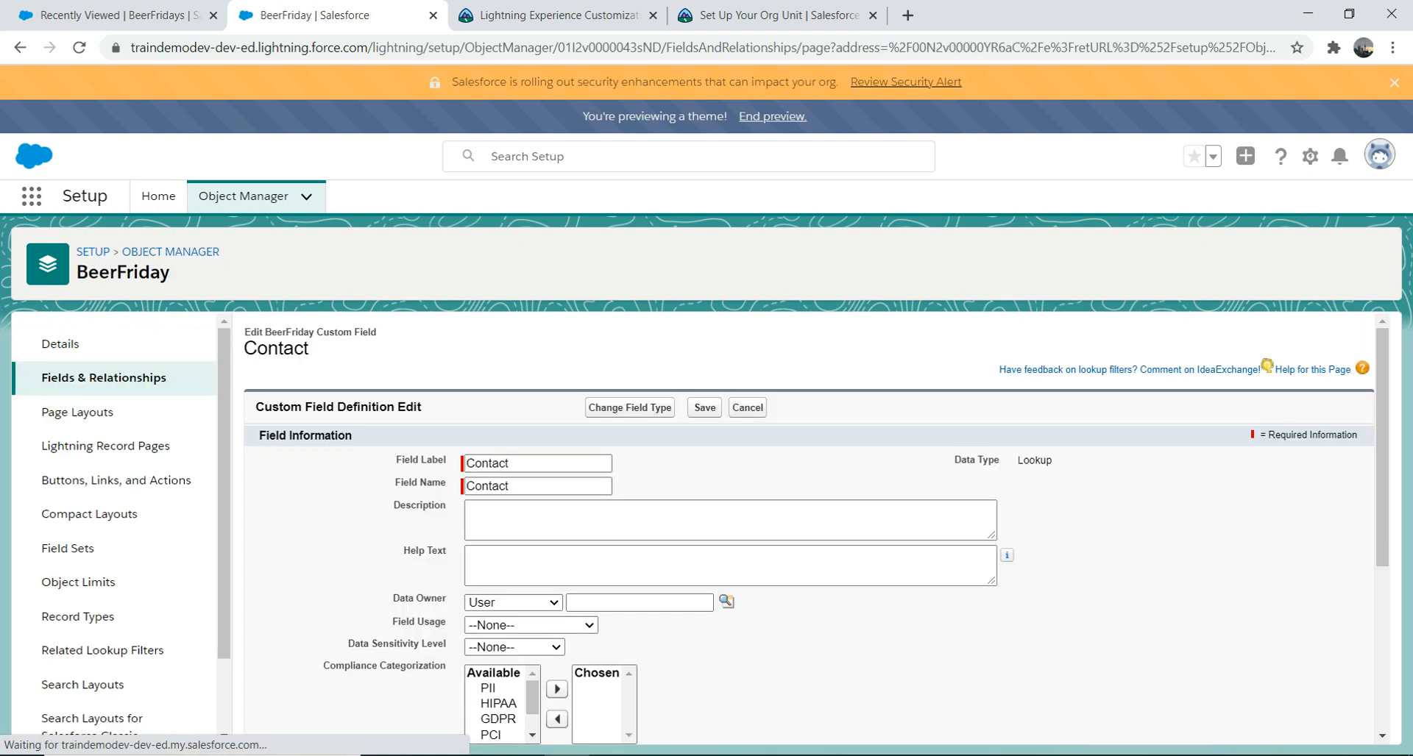
{"action": "left_click", "coordinate": [630, 406]}
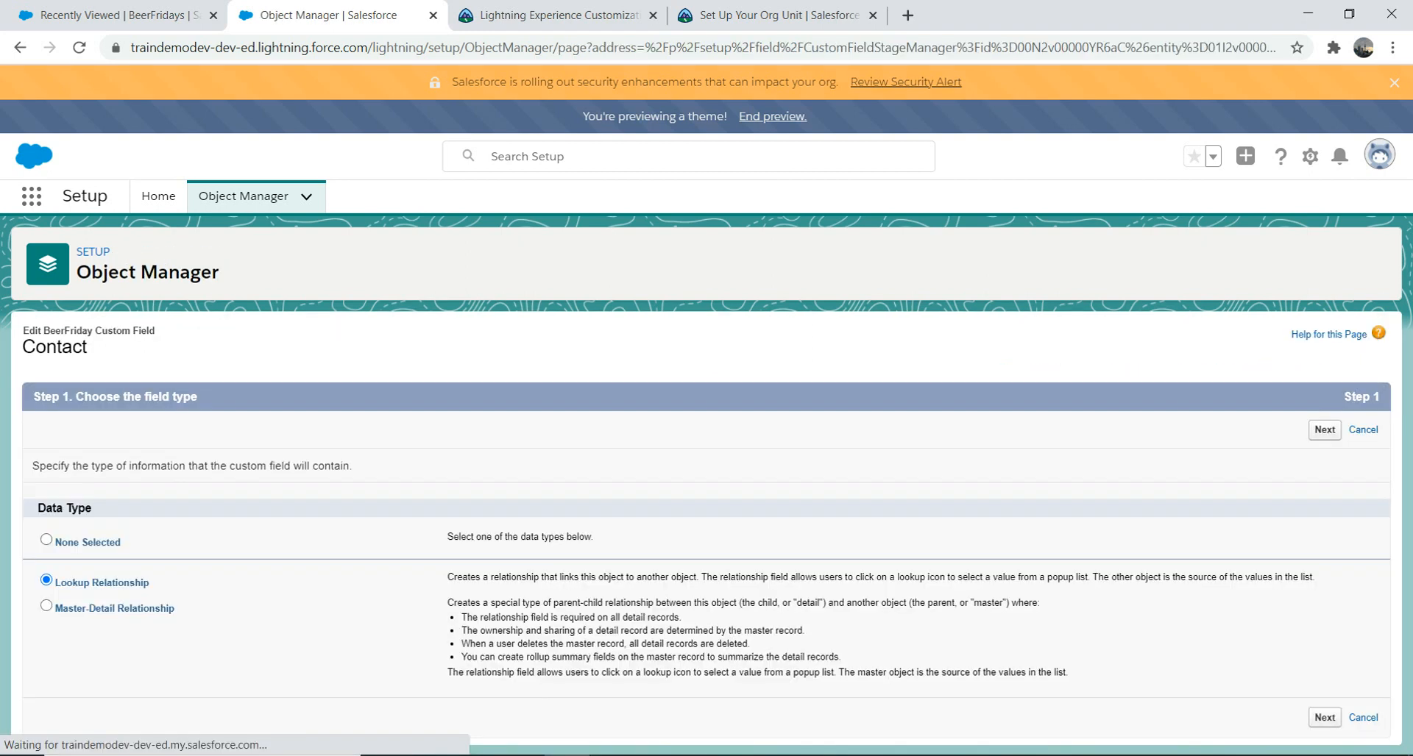
{"action": "left_click", "coordinate": [46, 606]}
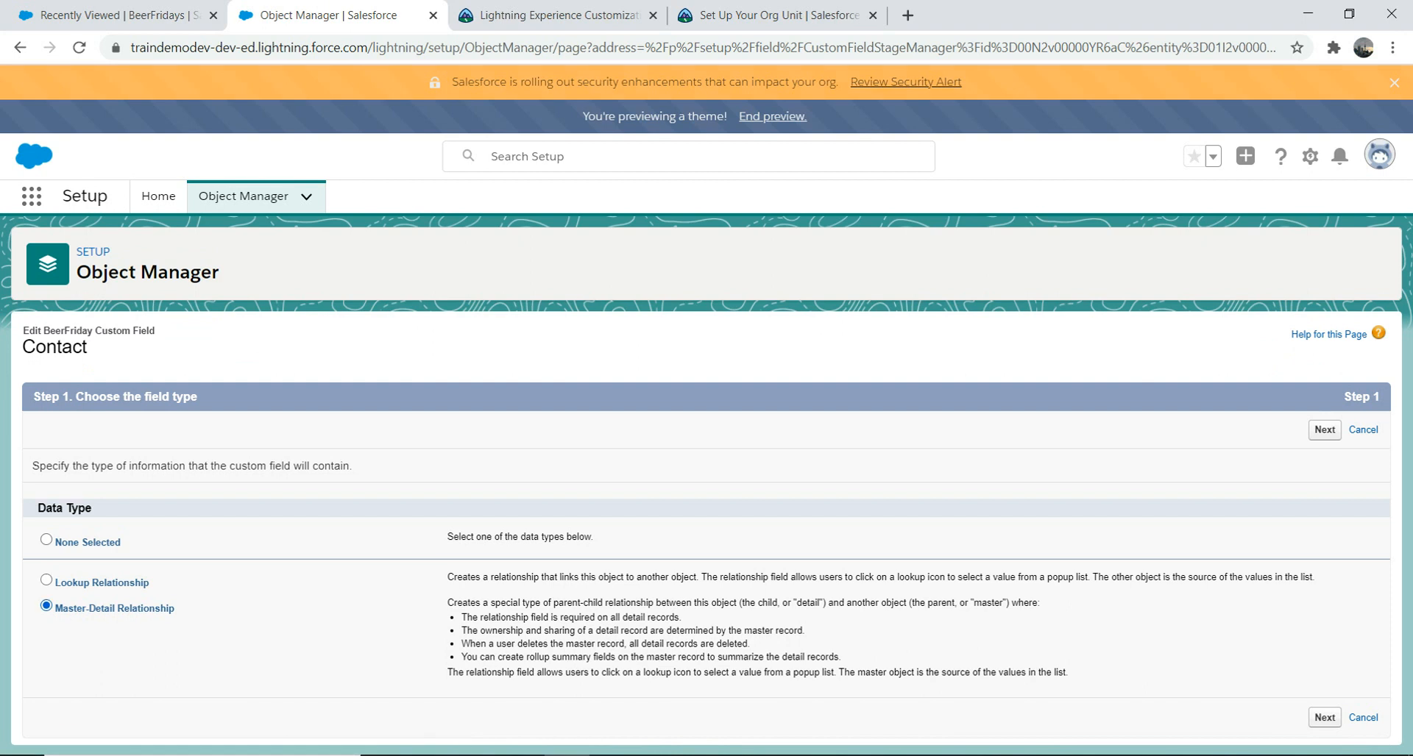
{"action": "left_click", "coordinate": [1325, 429]}
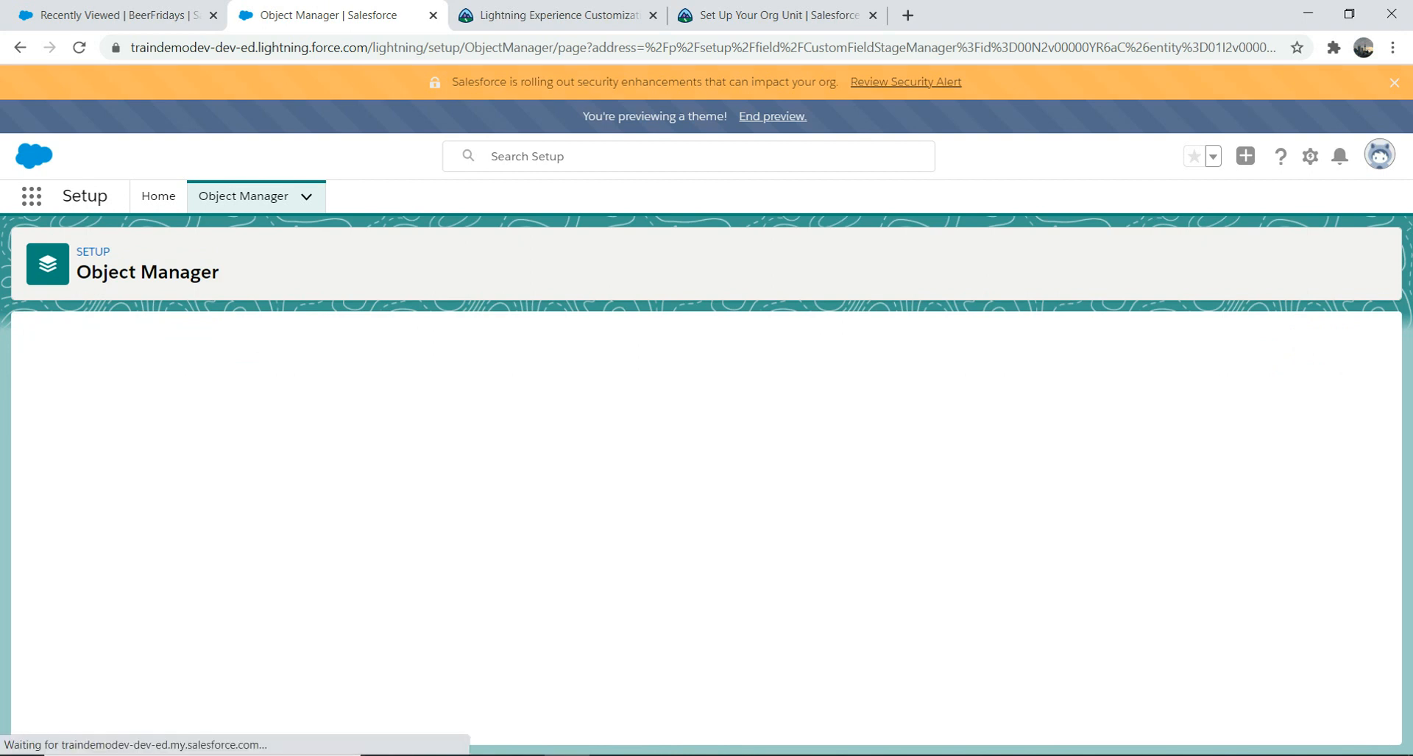
{"action": "left_click", "coordinate": [1308, 430]}
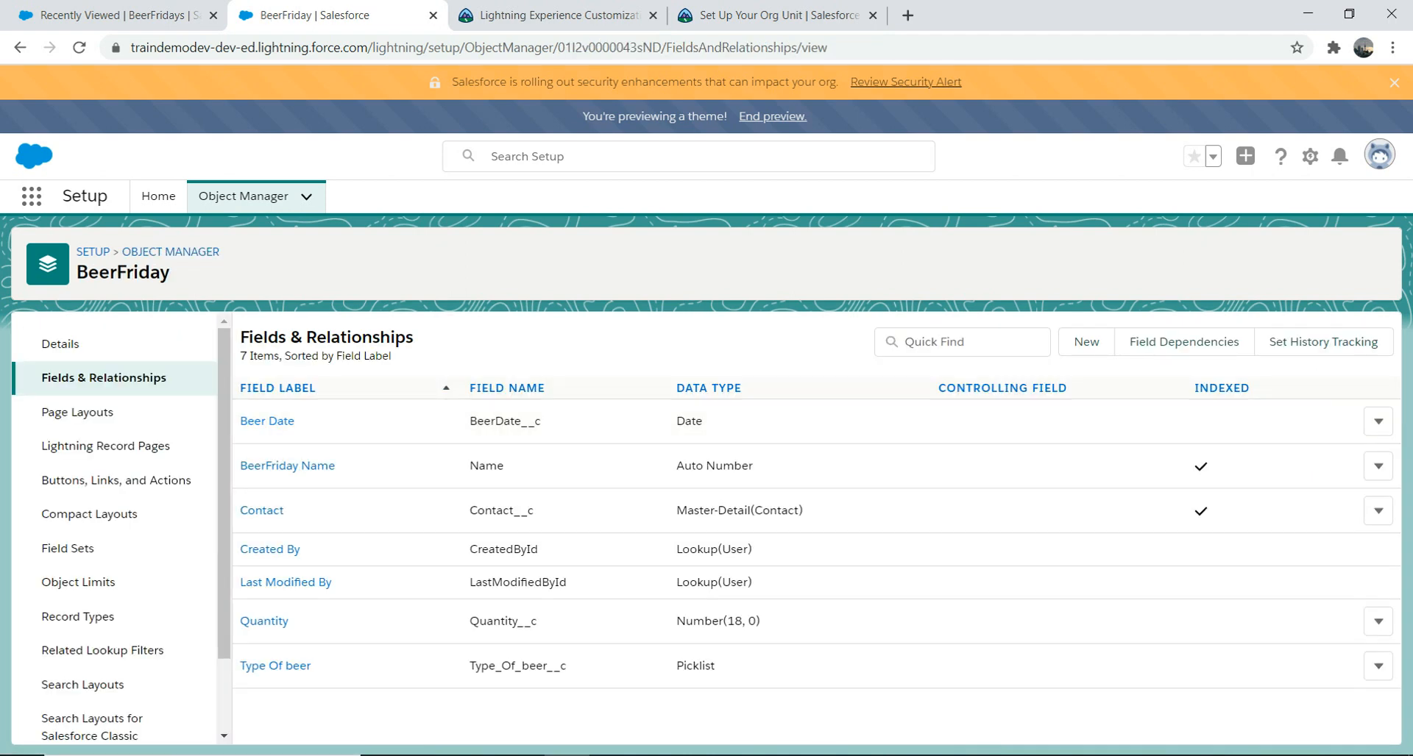
Step: Open BeerFridays from the App Launcher search 'beer' and start a new record
{"action": "left_click", "coordinate": [32, 196]}
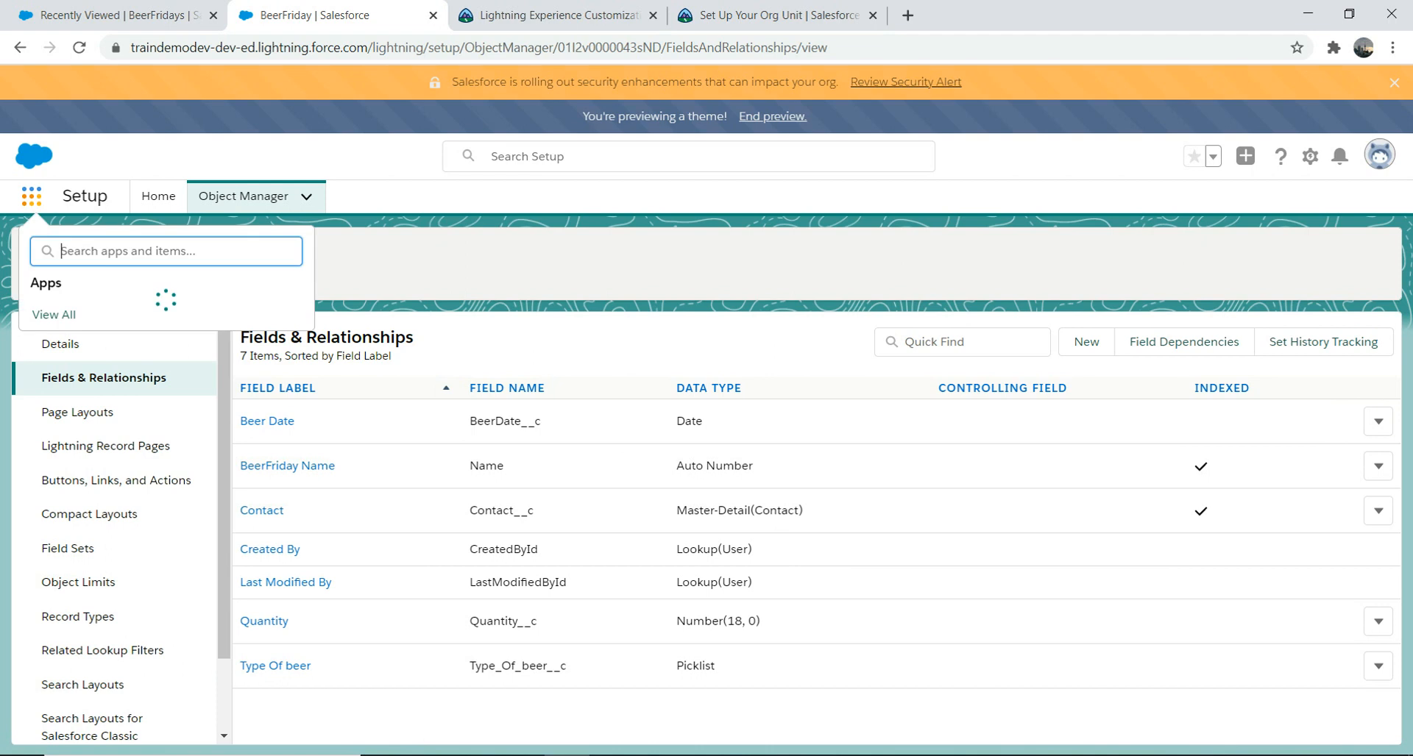
{"action": "type", "text": "beer"}
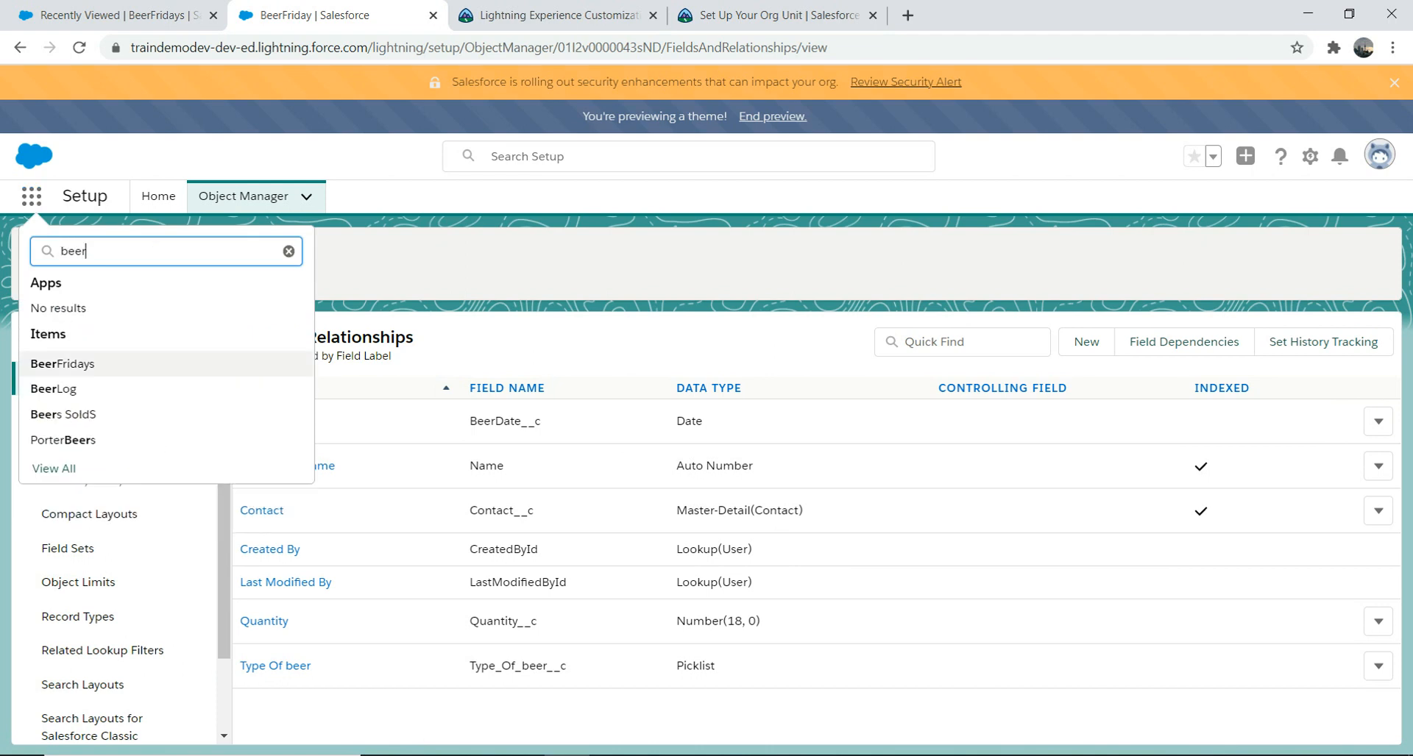
{"action": "left_click", "coordinate": [63, 364]}
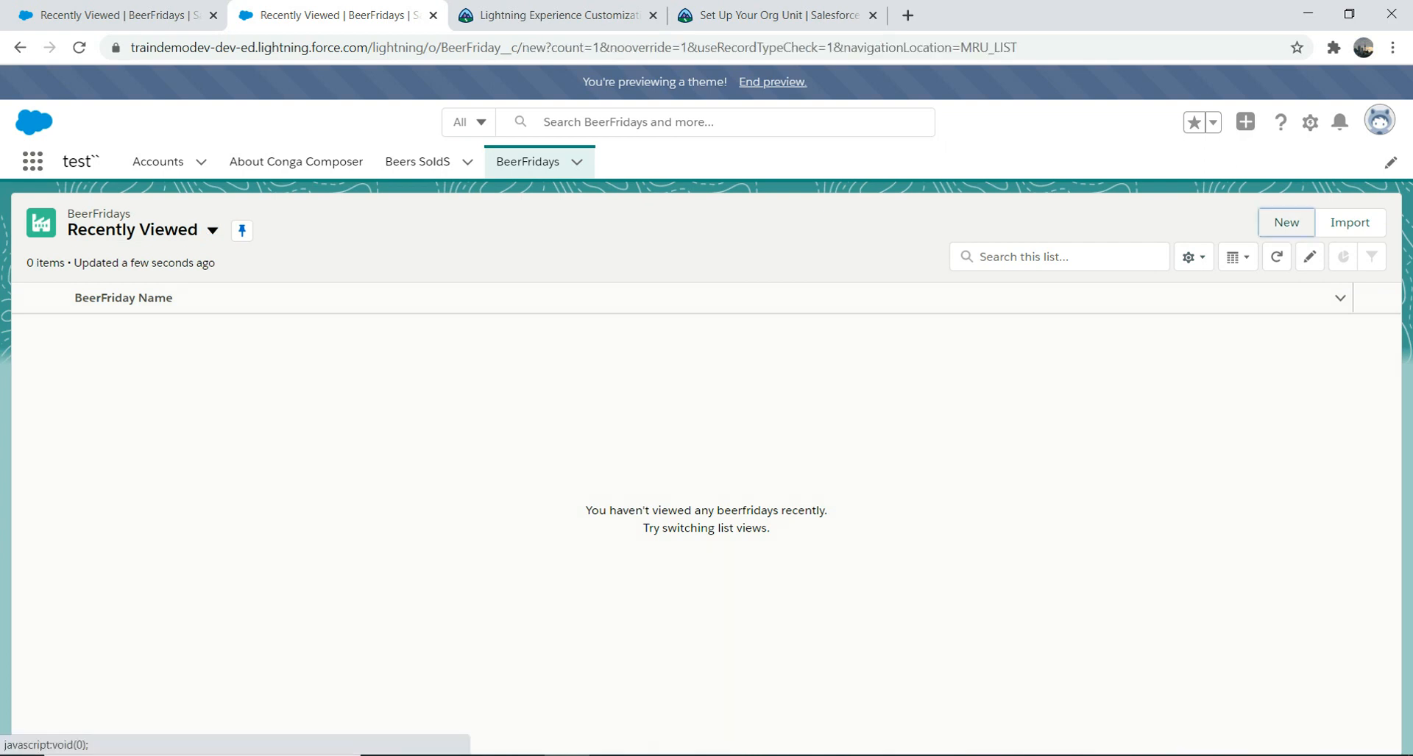
{"action": "left_click", "coordinate": [1286, 222]}
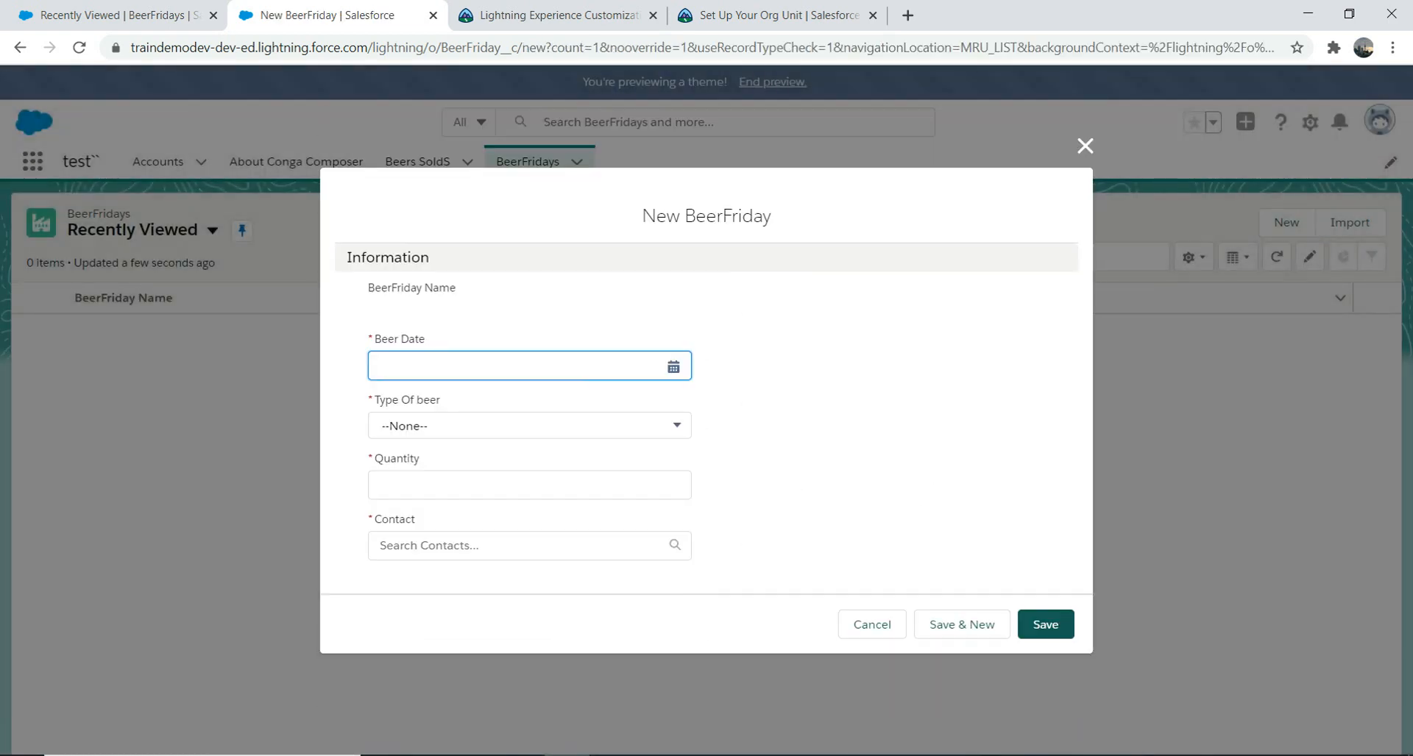
Step: Enter Beer Date 8/14/2020, Pilsner, quantity 1212, and attempt to save
{"action": "left_click", "coordinate": [673, 366]}
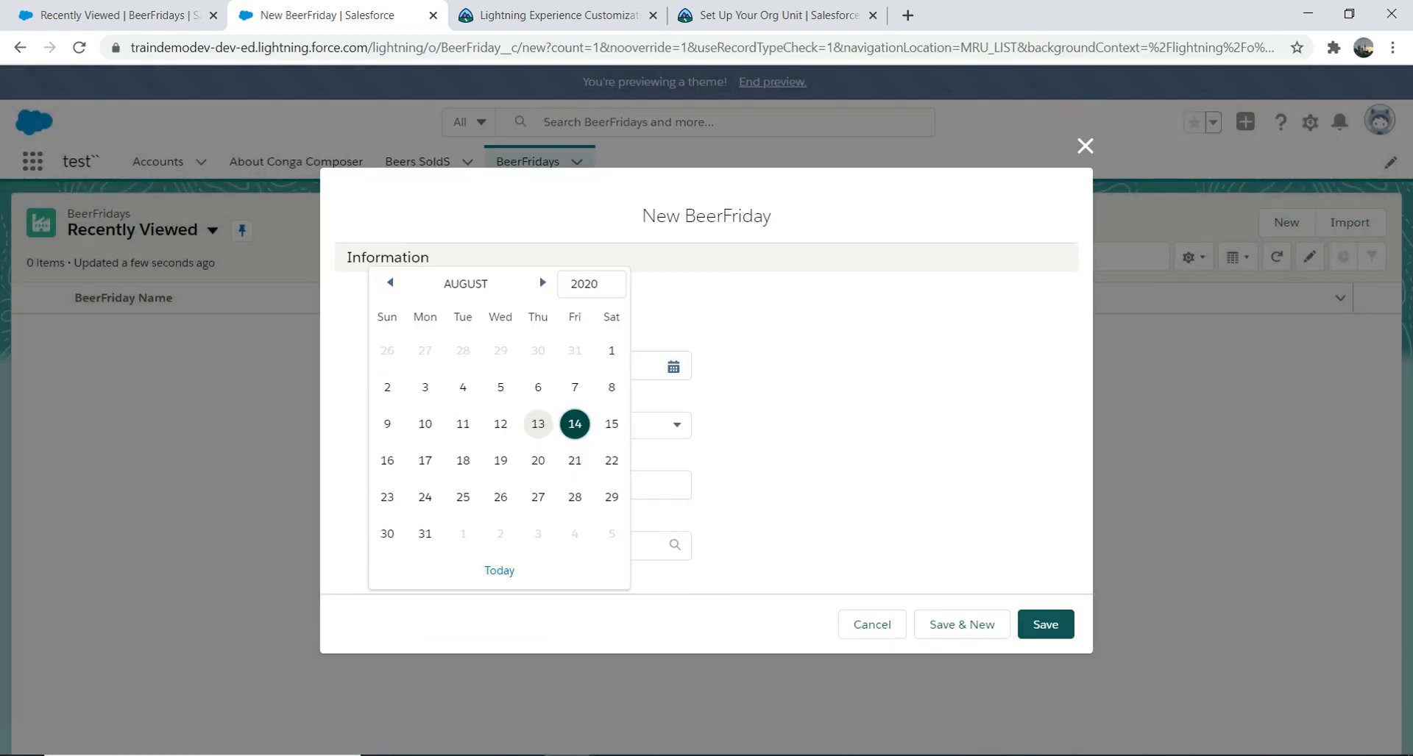
{"action": "left_click", "coordinate": [575, 424]}
{"action": "left_click", "coordinate": [515, 425]}
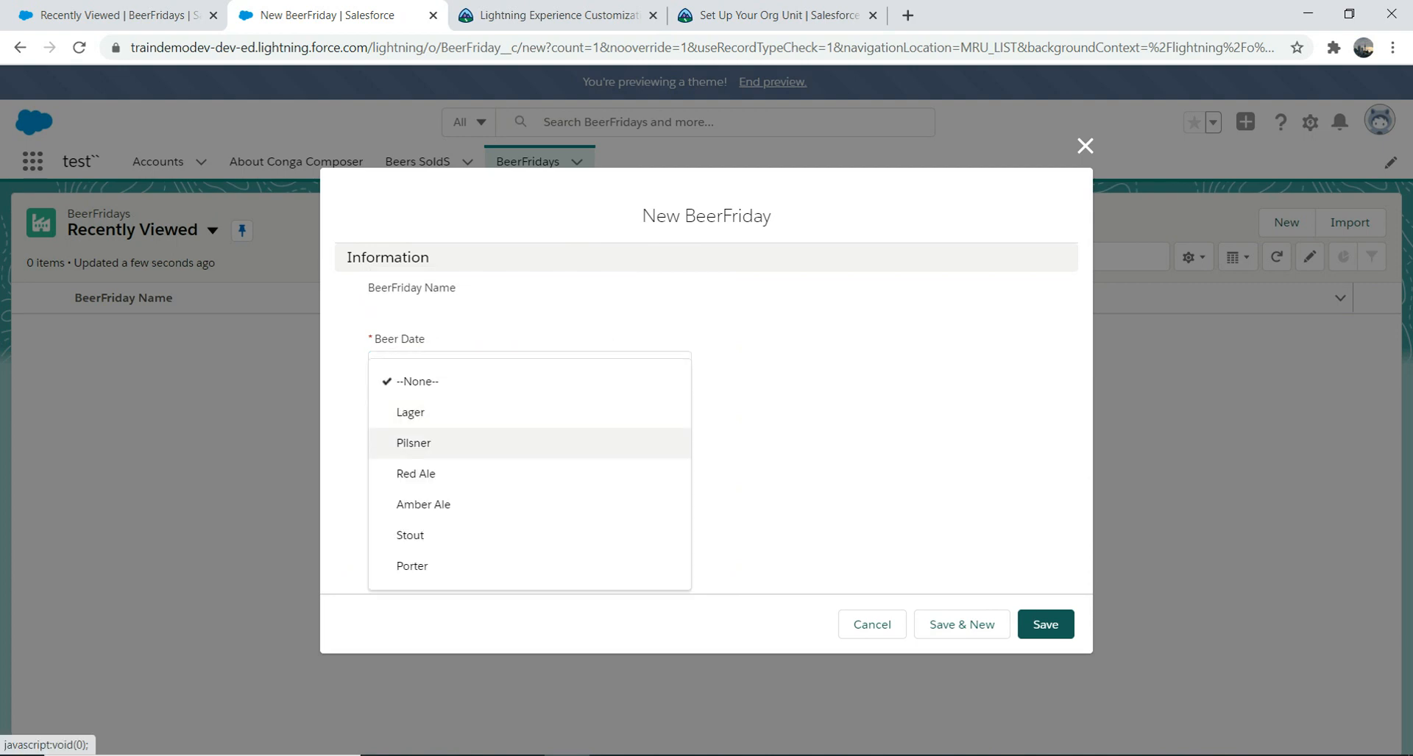
{"action": "left_click", "coordinate": [515, 445]}
{"action": "left_click", "coordinate": [530, 486]}
{"action": "type", "text": "1212"}
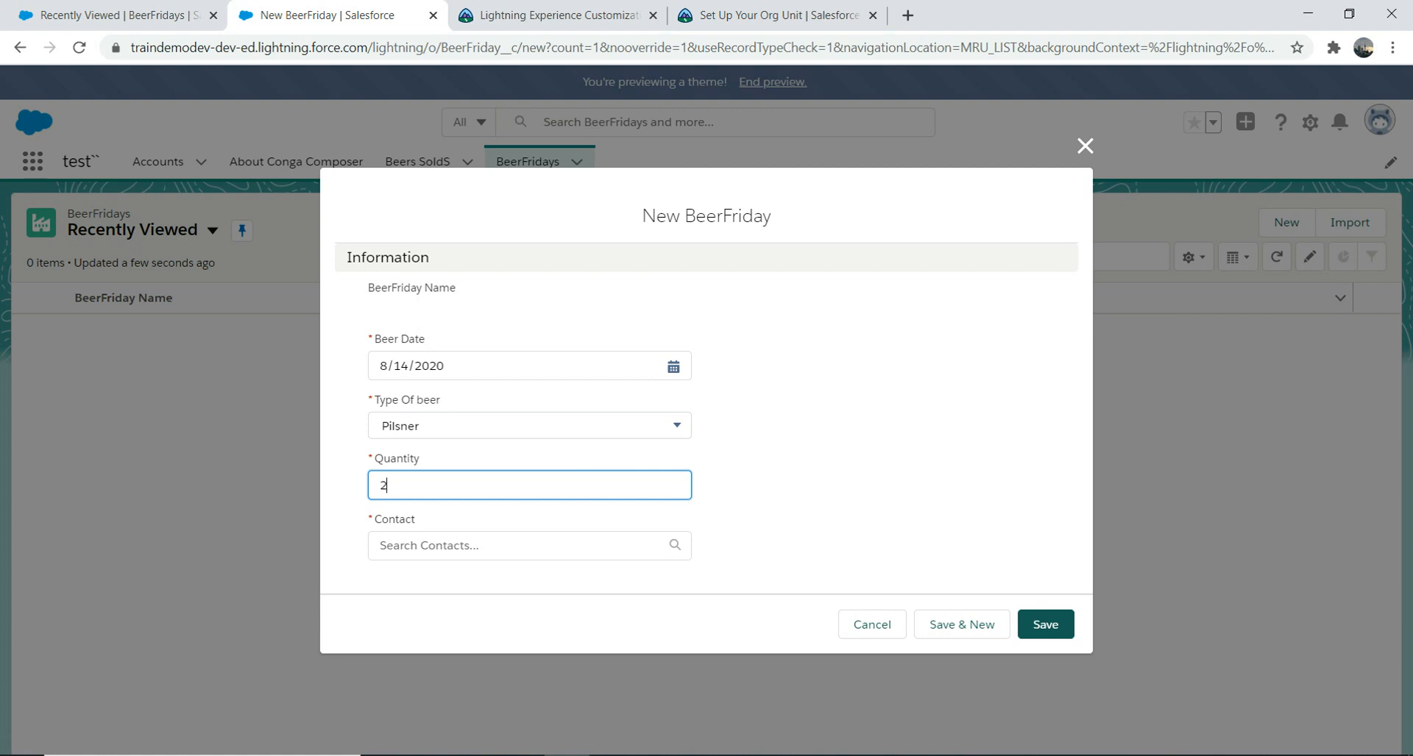
{"action": "left_click", "coordinate": [1044, 624]}
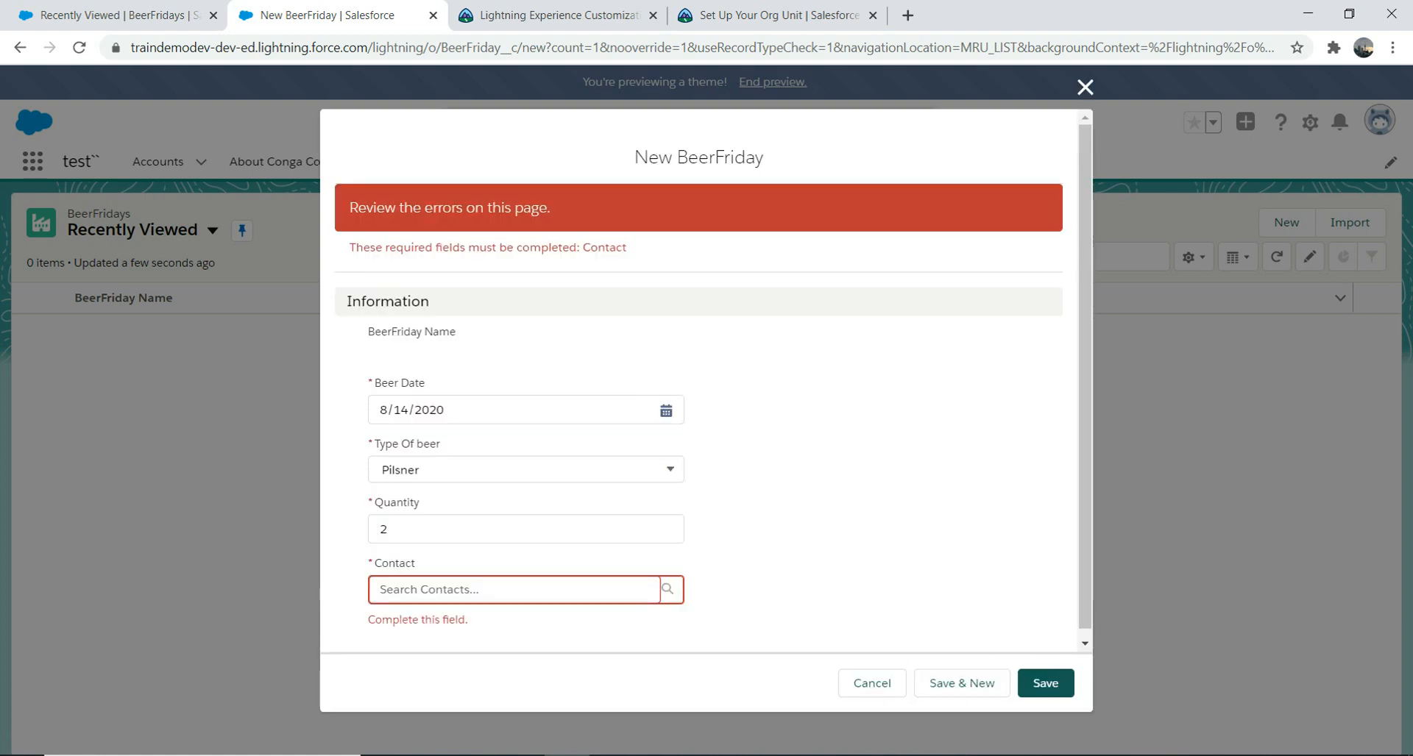
Step: Add the test contact, retry saving, then close the form after the error
{"action": "left_click", "coordinate": [515, 590]}
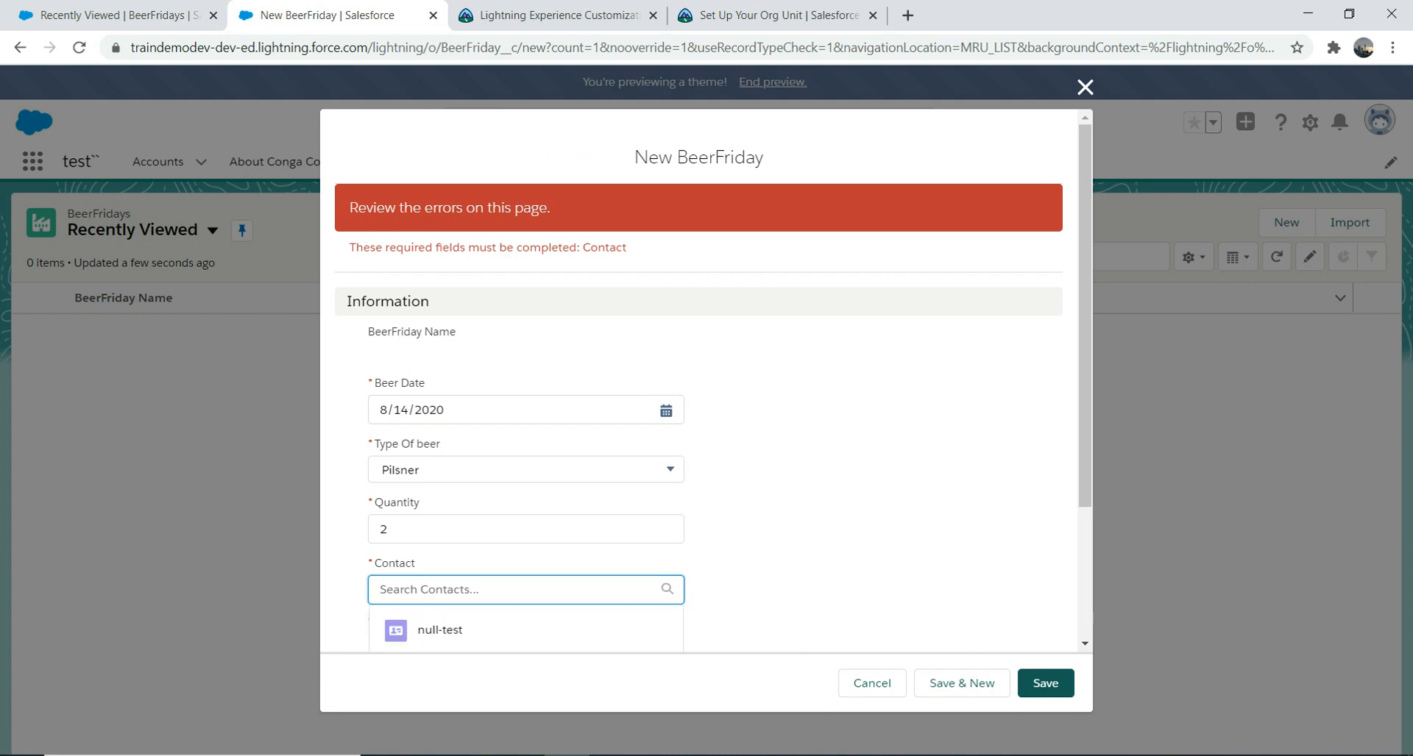
{"action": "left_click", "coordinate": [440, 630]}
{"action": "left_click", "coordinate": [1045, 683]}
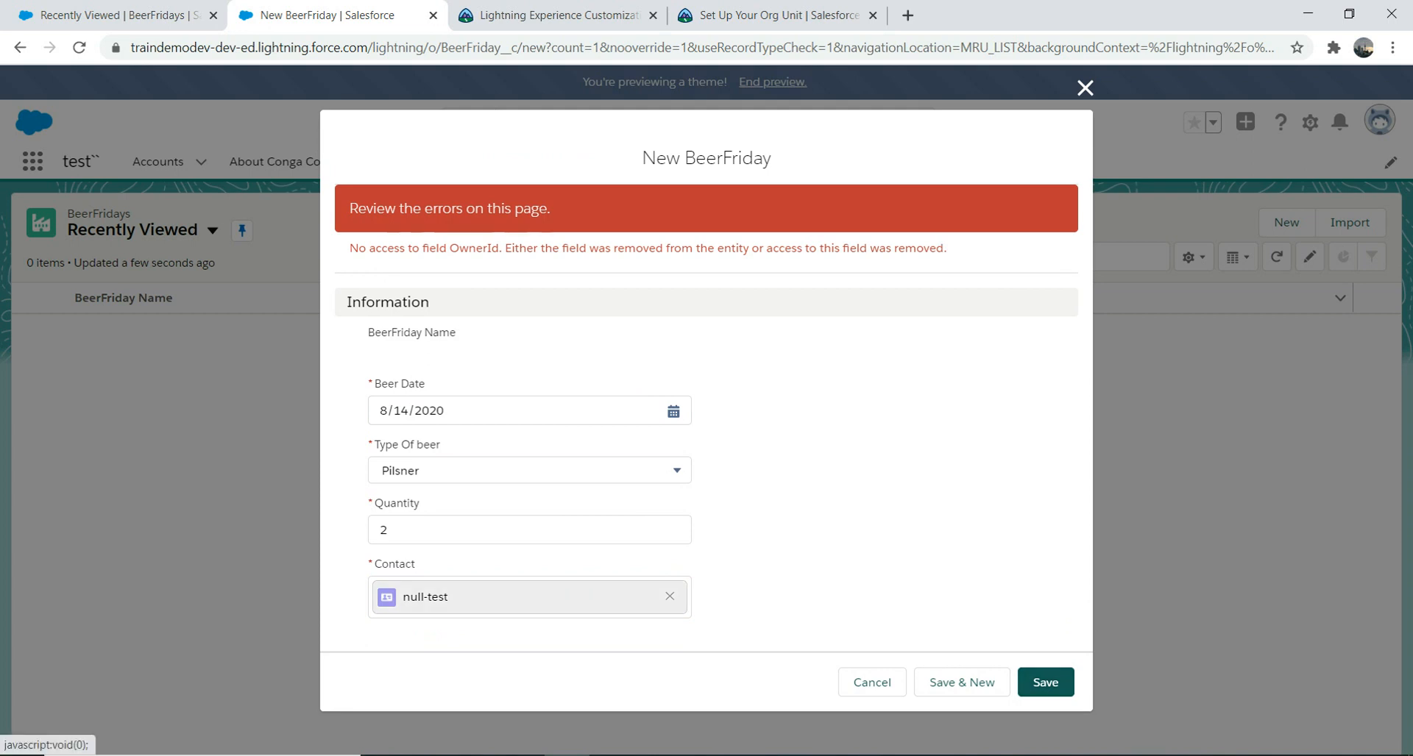
{"action": "left_click", "coordinate": [1085, 87]}
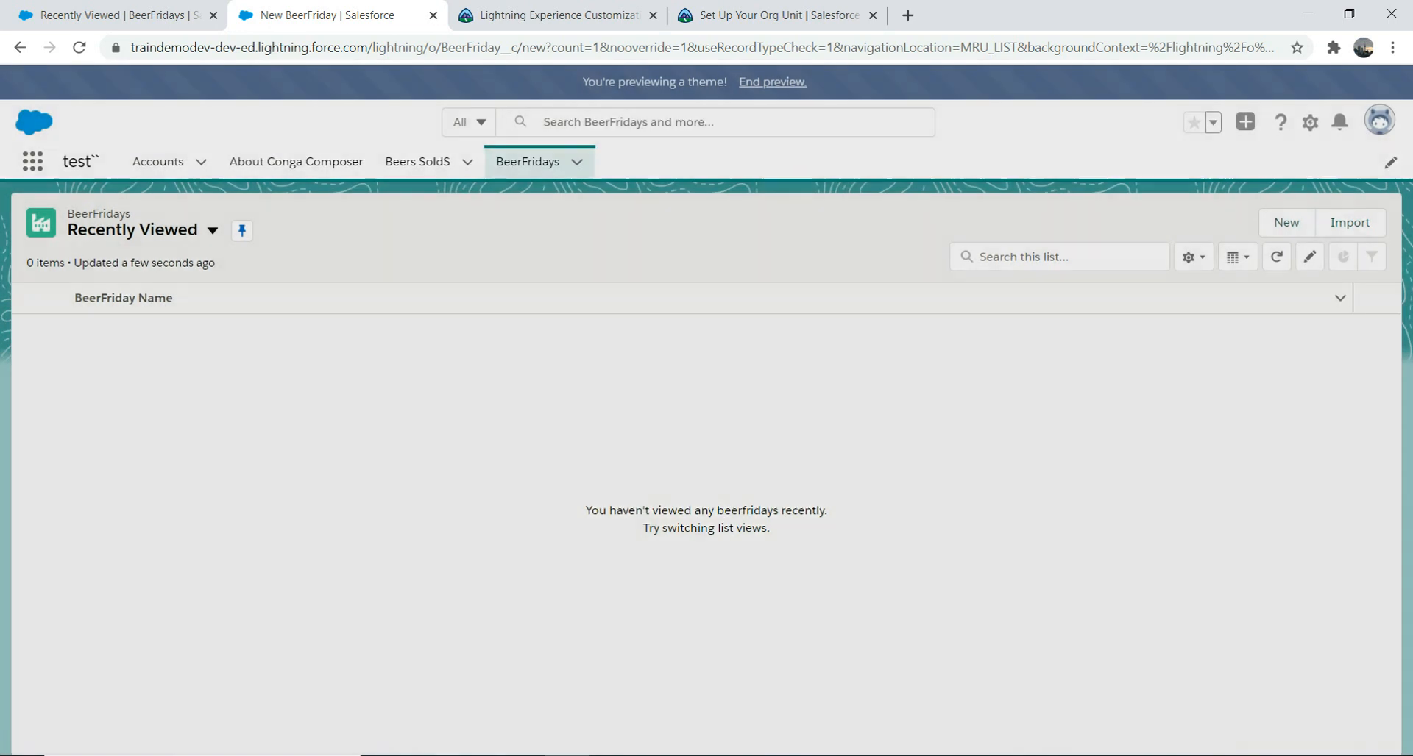
Step: Fill a new BeerFriday with 8/14/2020, Pilsner, quantity 1, the null-test contact, and save
{"action": "left_click", "coordinate": [1286, 223]}
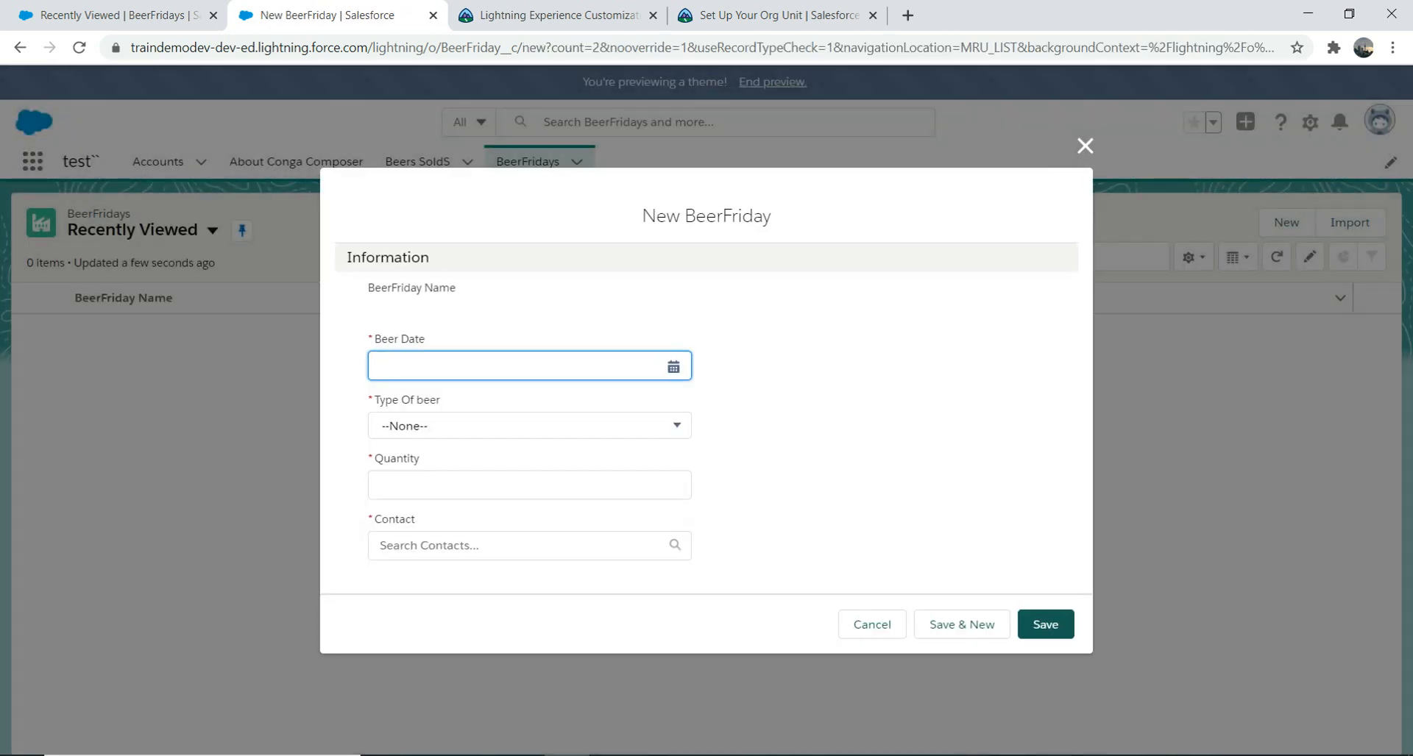
{"action": "left_click", "coordinate": [673, 366]}
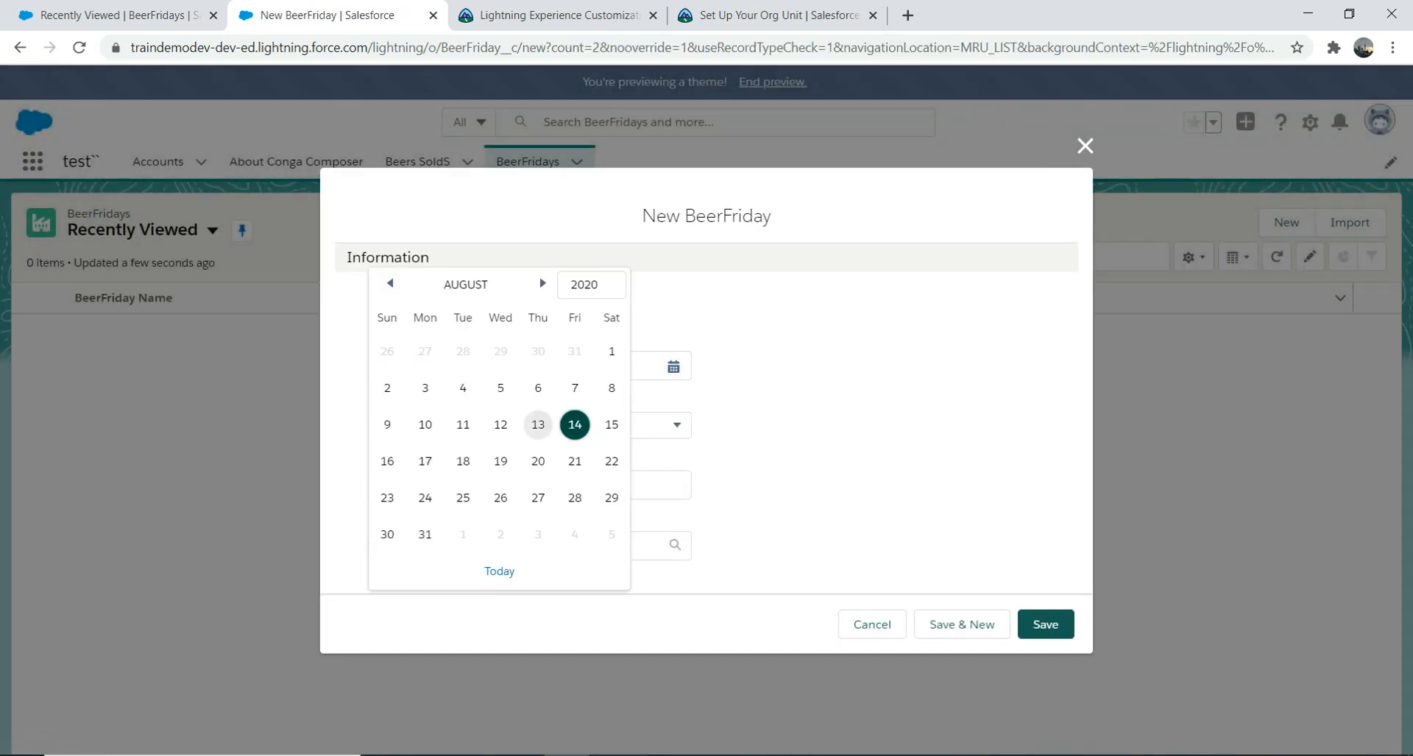
{"action": "left_click", "coordinate": [574, 425]}
{"action": "left_click", "coordinate": [530, 424]}
{"action": "left_click", "coordinate": [529, 443]}
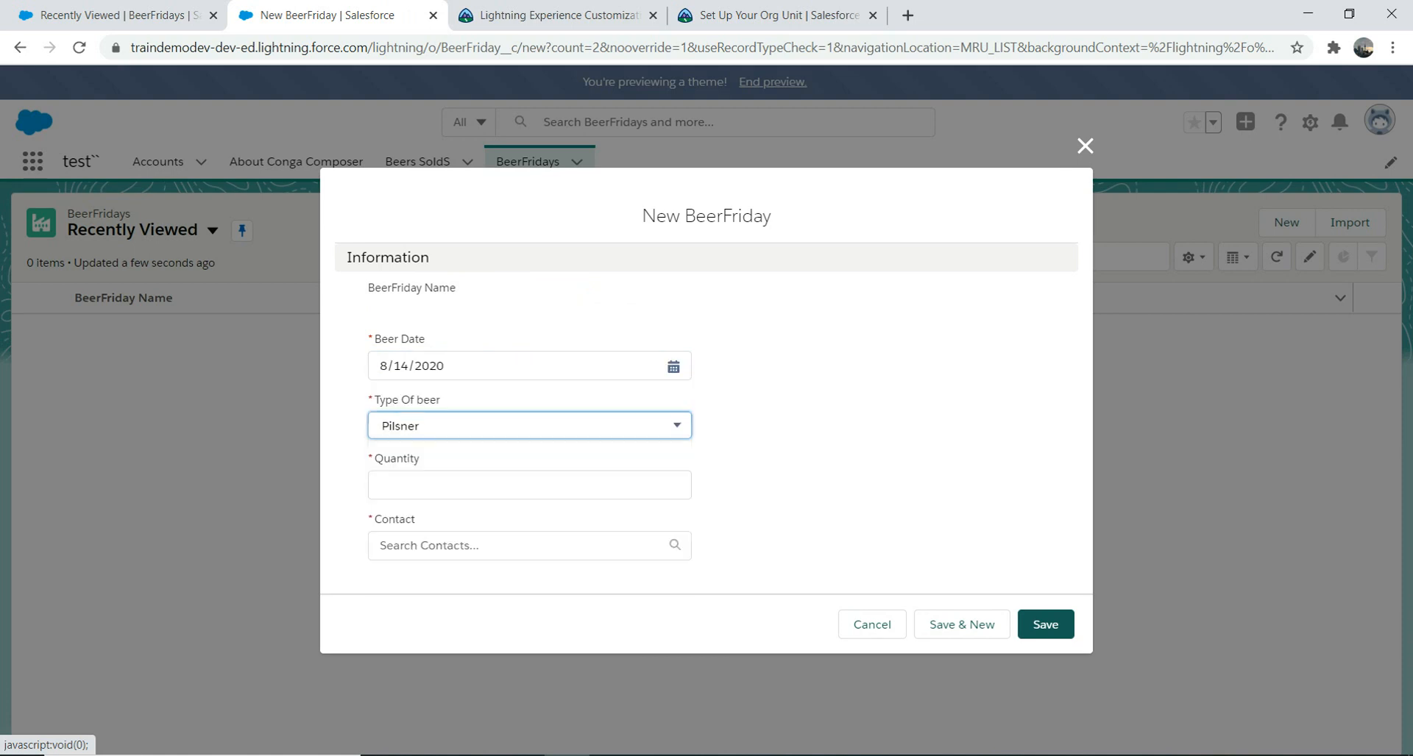
{"action": "left_click", "coordinate": [529, 485]}
{"action": "type", "text": "1"}
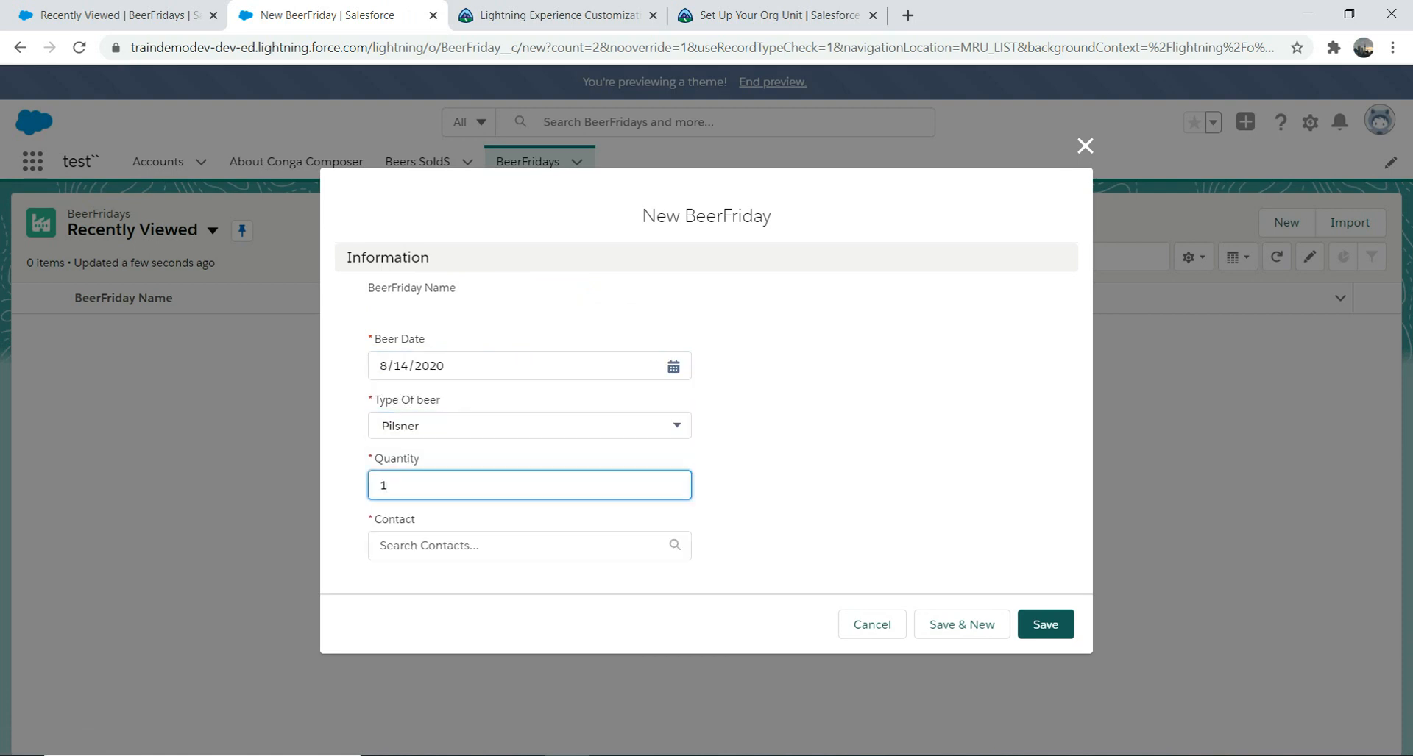
{"action": "left_click", "coordinate": [475, 546]}
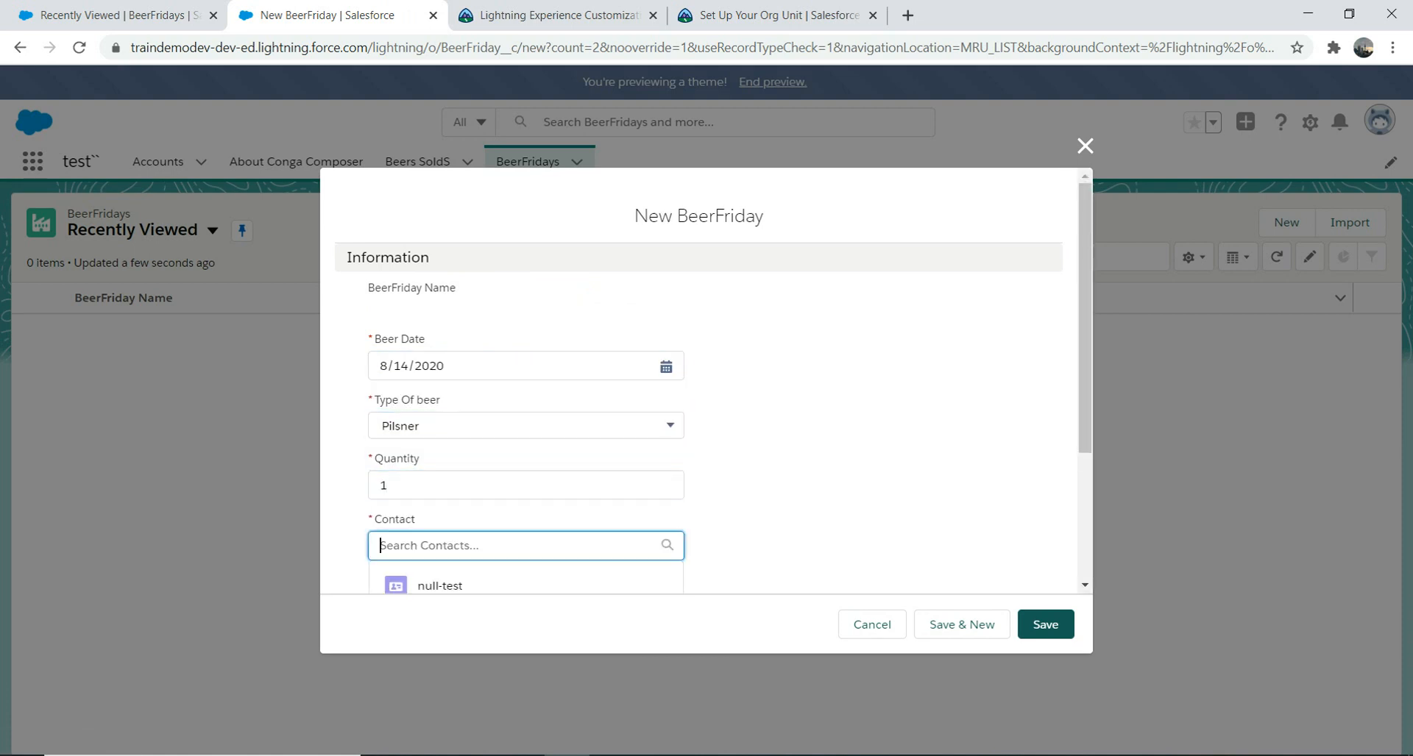
{"action": "left_click", "coordinate": [442, 583]}
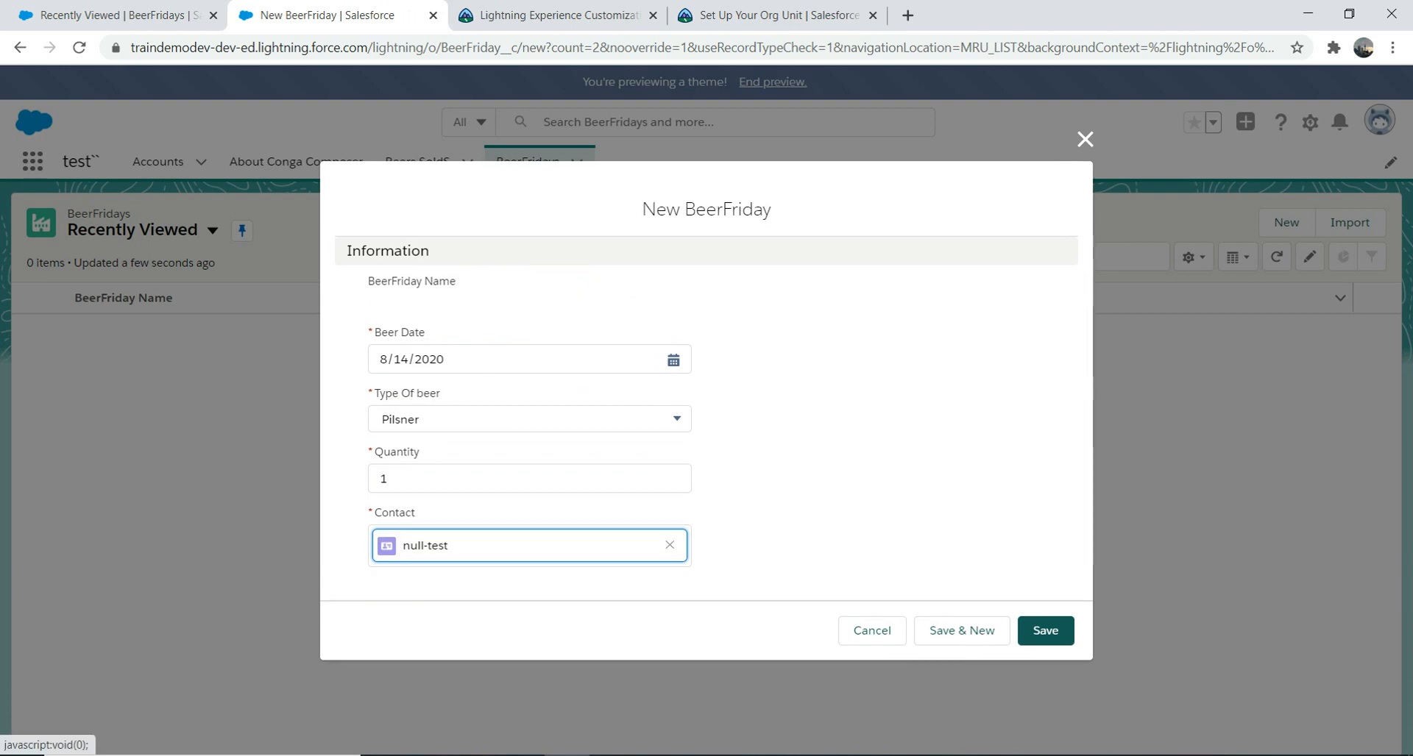
{"action": "left_click", "coordinate": [1045, 631]}
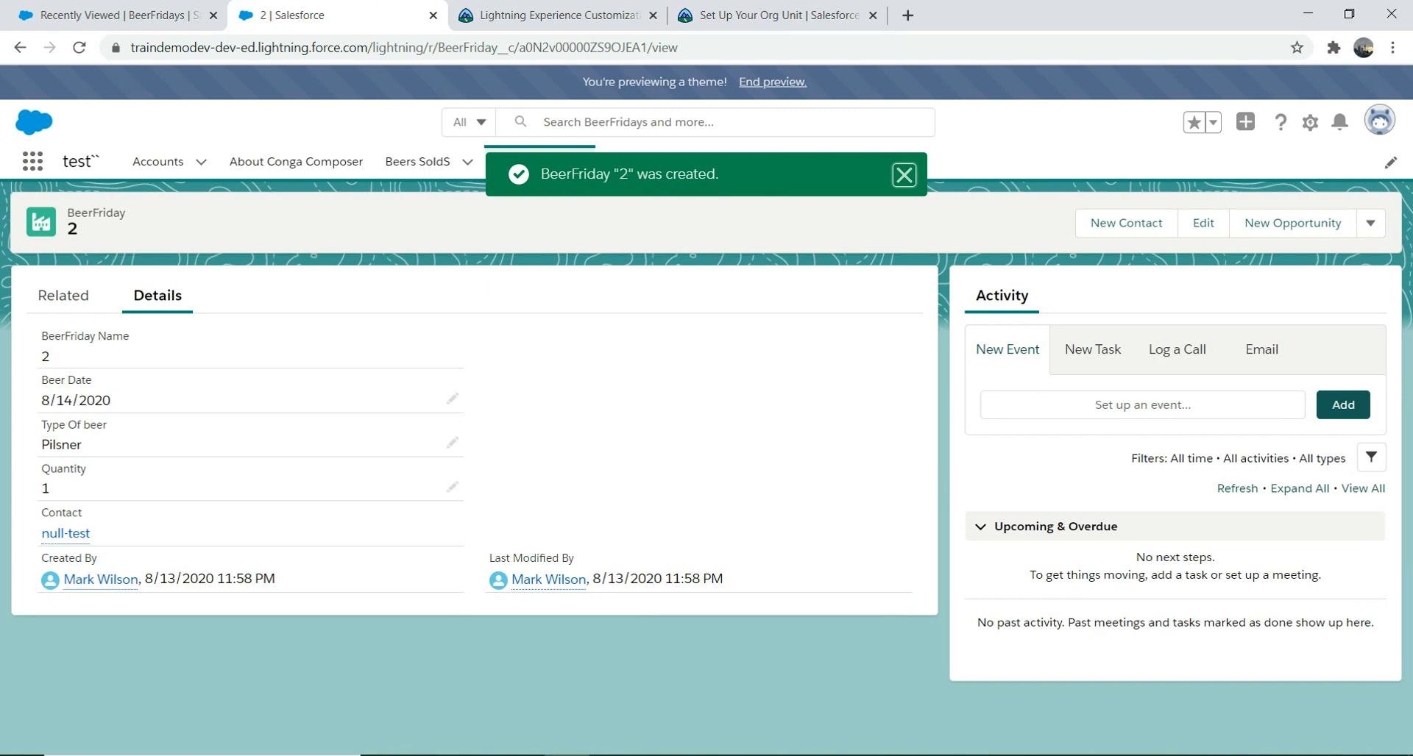
Step: Open Contacts through the App Launcher search 'conta' and start a new contact
{"action": "left_click", "coordinate": [33, 161]}
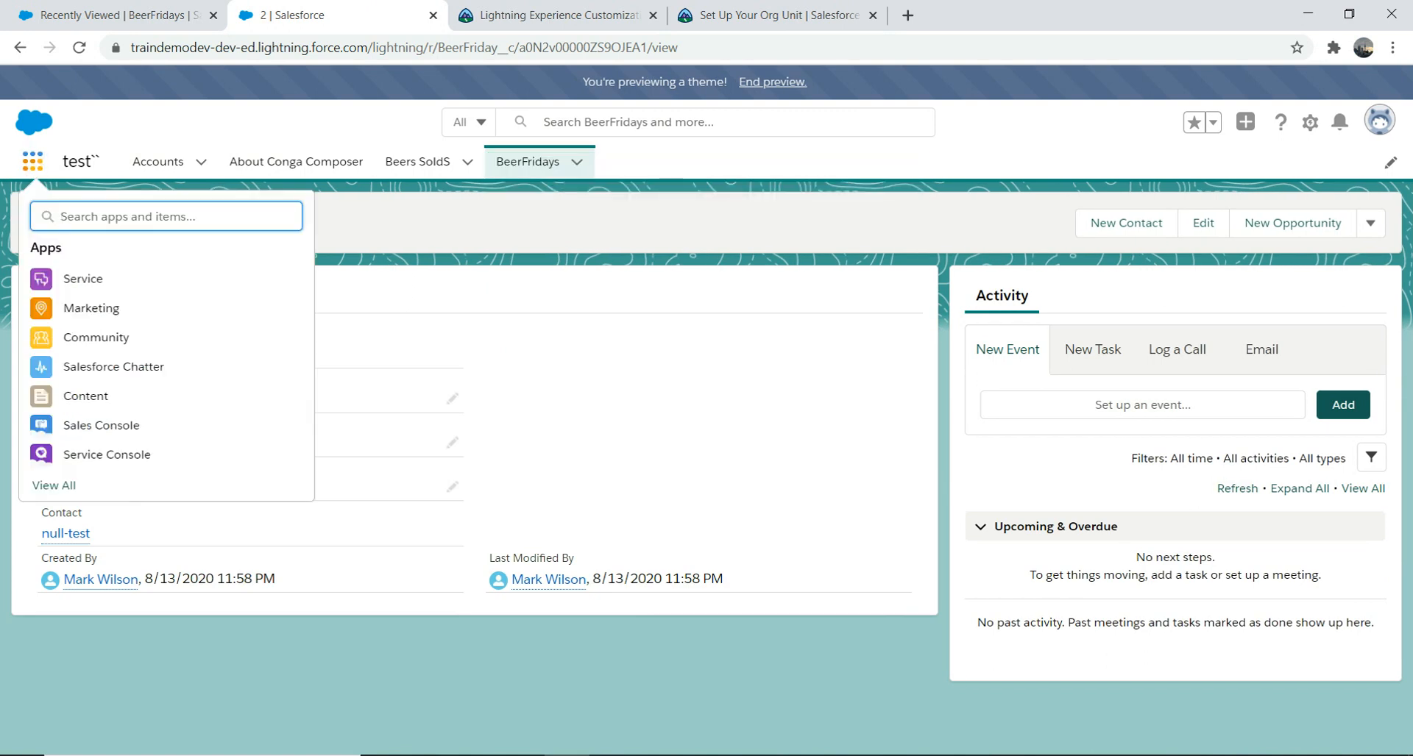
{"action": "type", "text": "conta"}
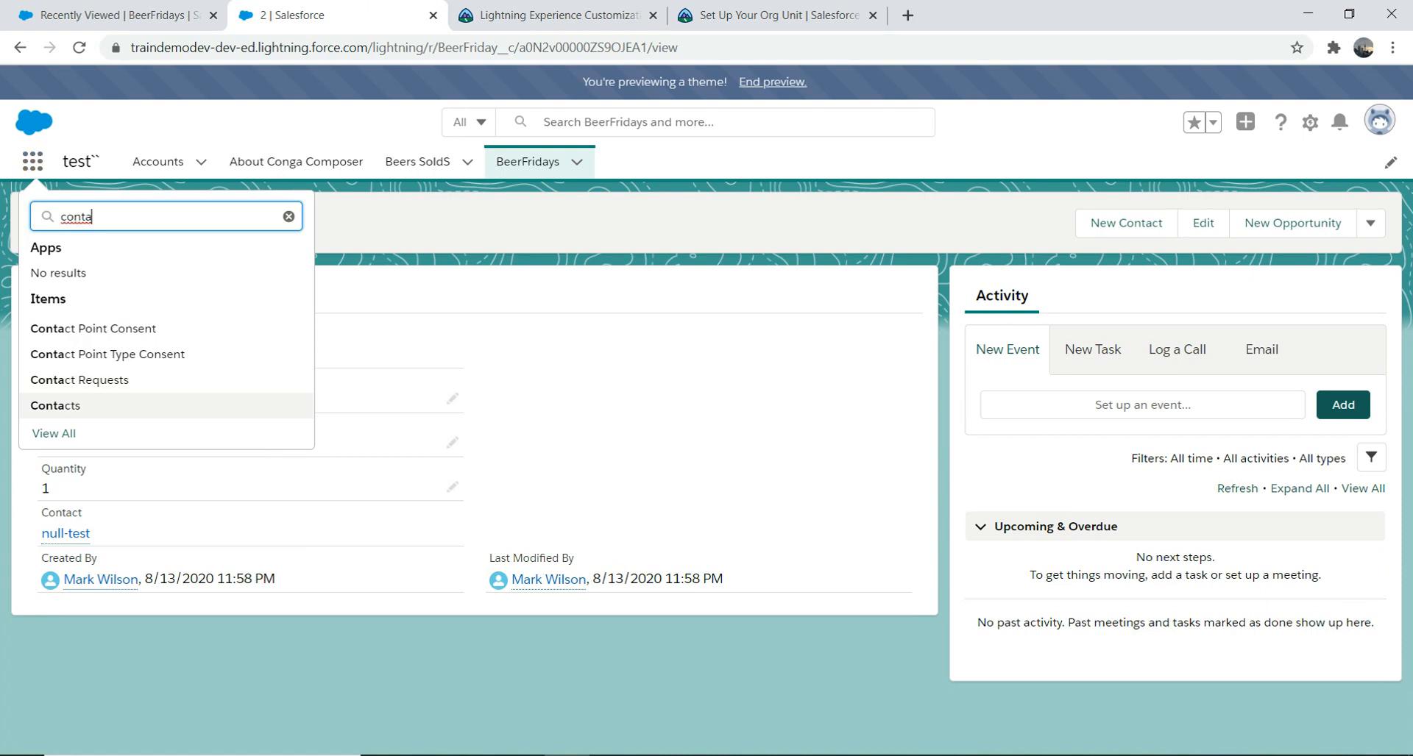
{"action": "left_click", "coordinate": [55, 406]}
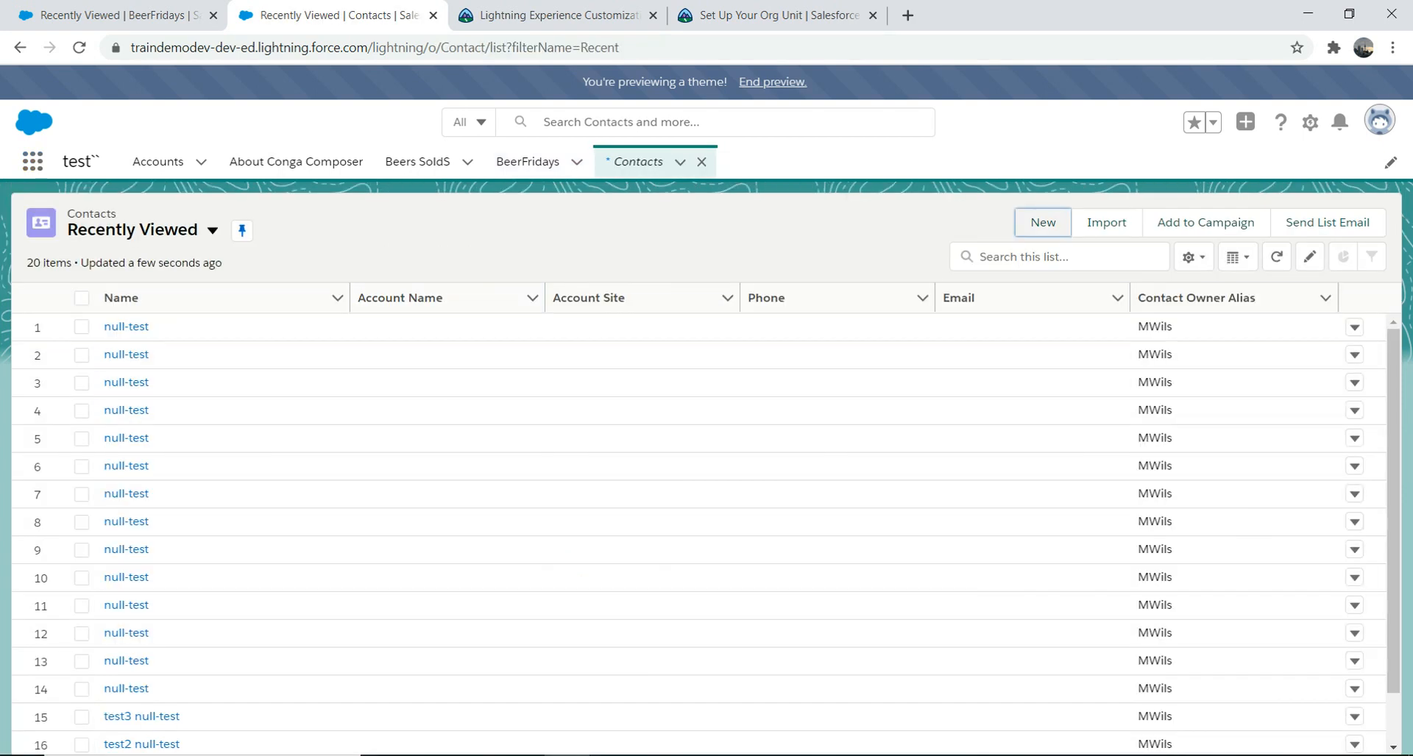
{"action": "left_click", "coordinate": [1042, 223]}
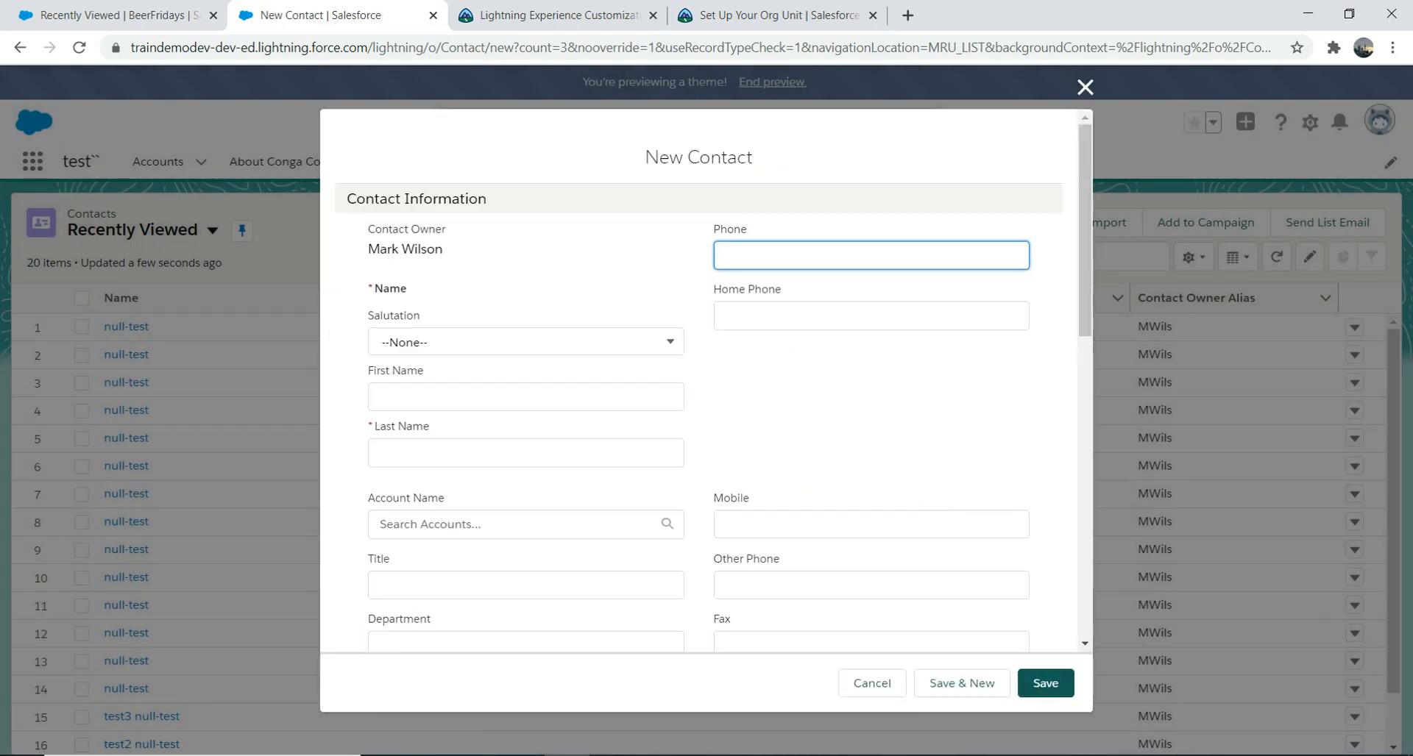
Step: Enter the contact's first and last name and save the contact
{"action": "left_click", "coordinate": [526, 397]}
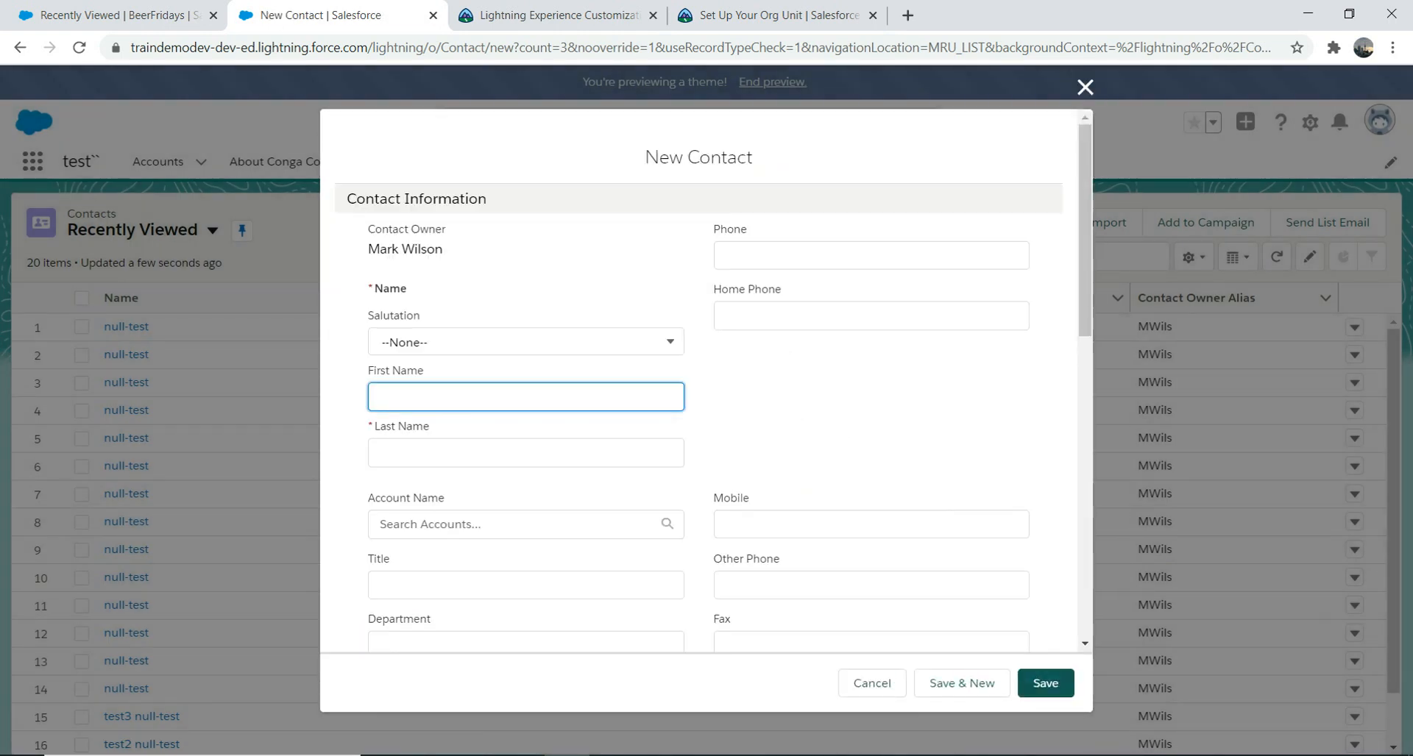
{"action": "key", "text": "Tab"}
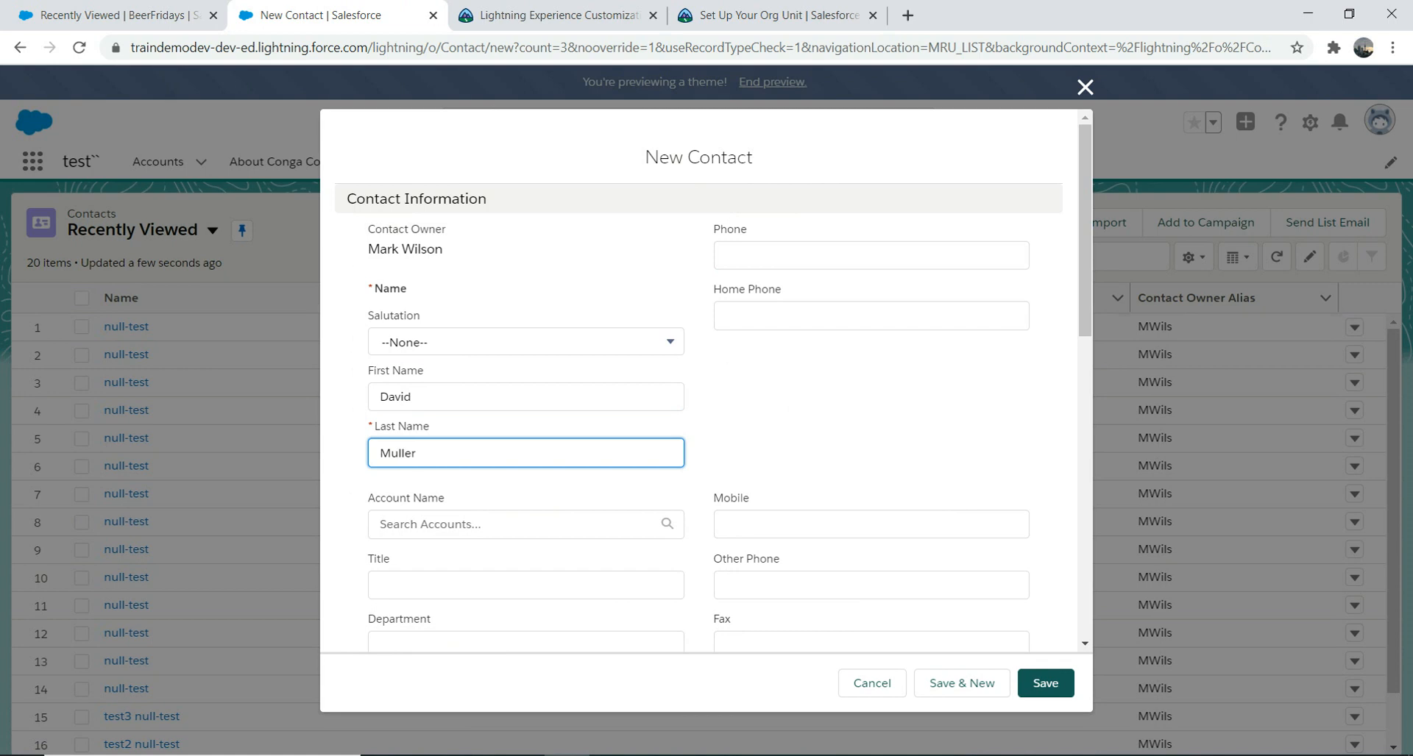
{"action": "left_click", "coordinate": [1046, 684]}
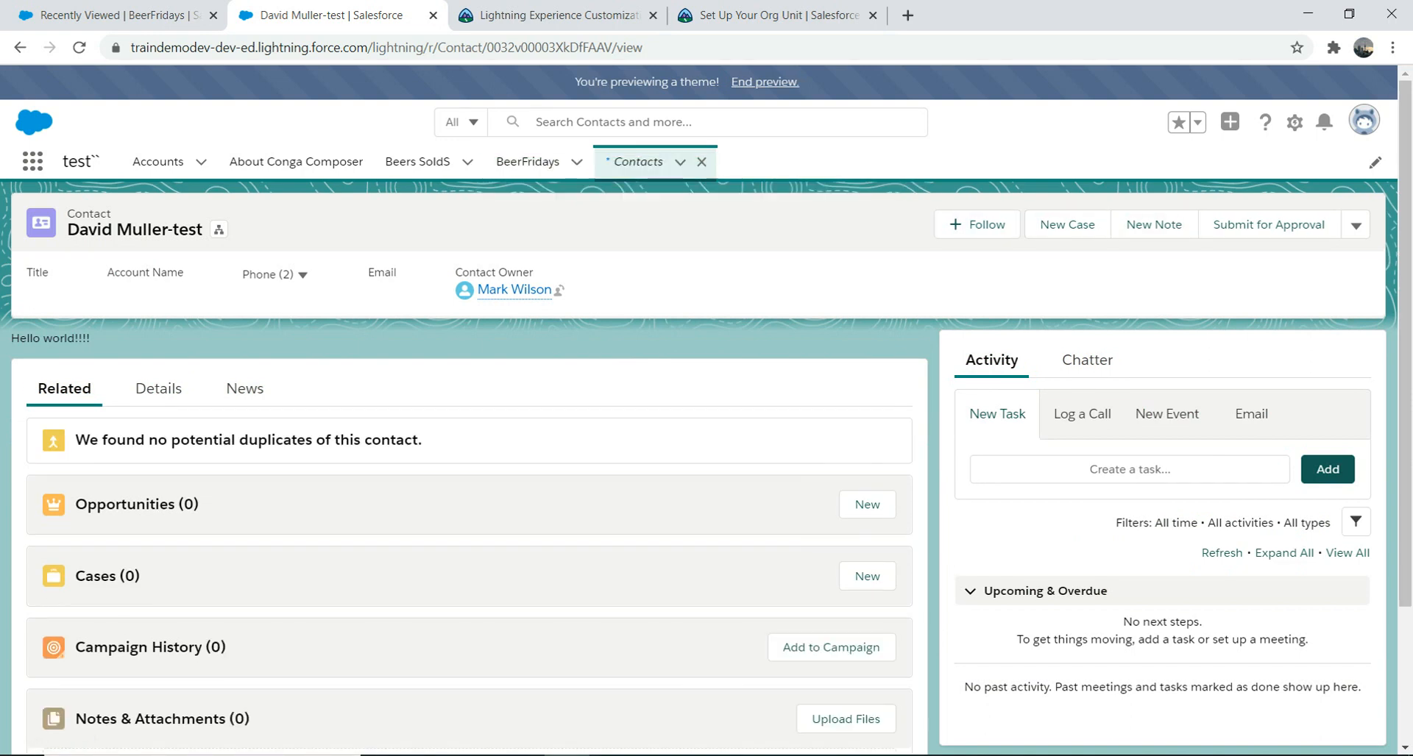
Step: Create another contact with a first and last name, then return to the BeerFridays tab
{"action": "left_click", "coordinate": [638, 161]}
{"action": "left_click", "coordinate": [1043, 222]}
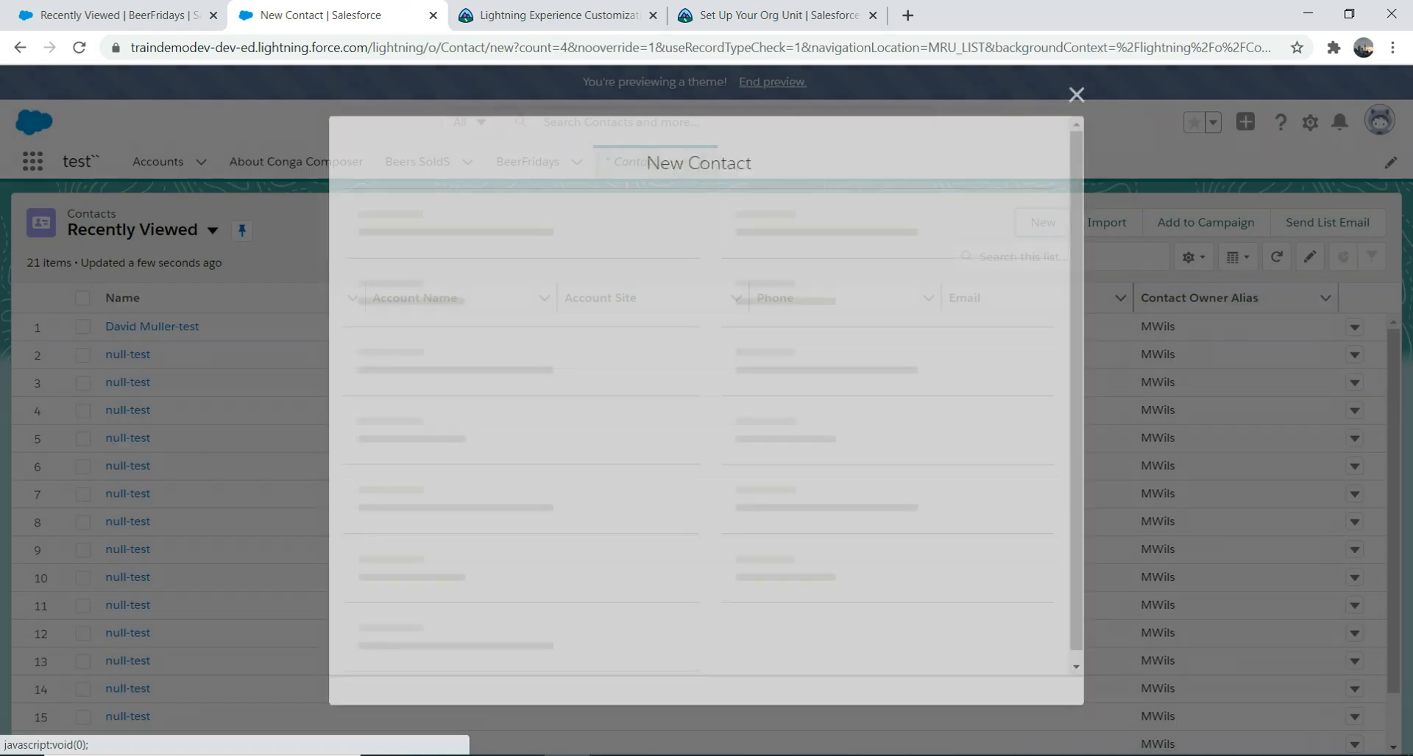
{"action": "left_click", "coordinate": [526, 397]}
{"action": "key", "text": "Tab"}
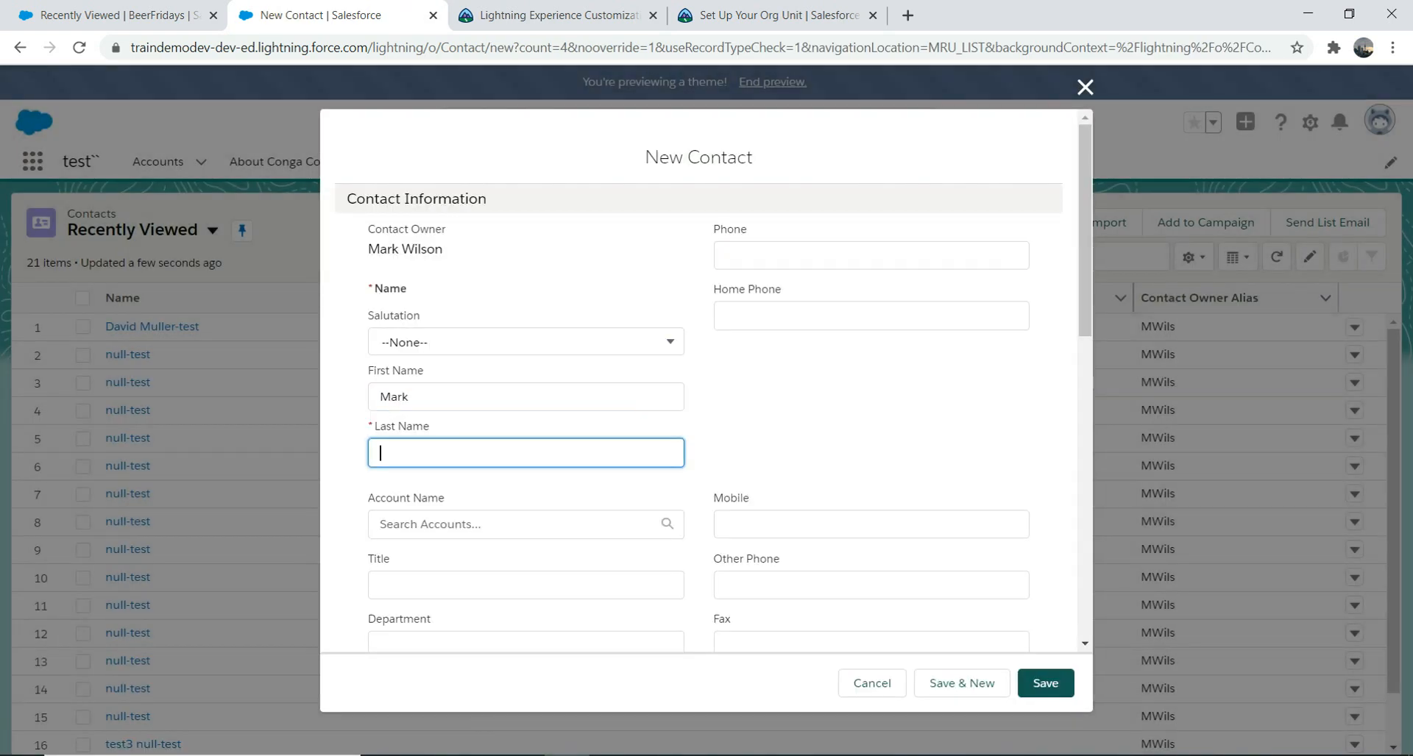
{"action": "left_click", "coordinate": [1045, 683]}
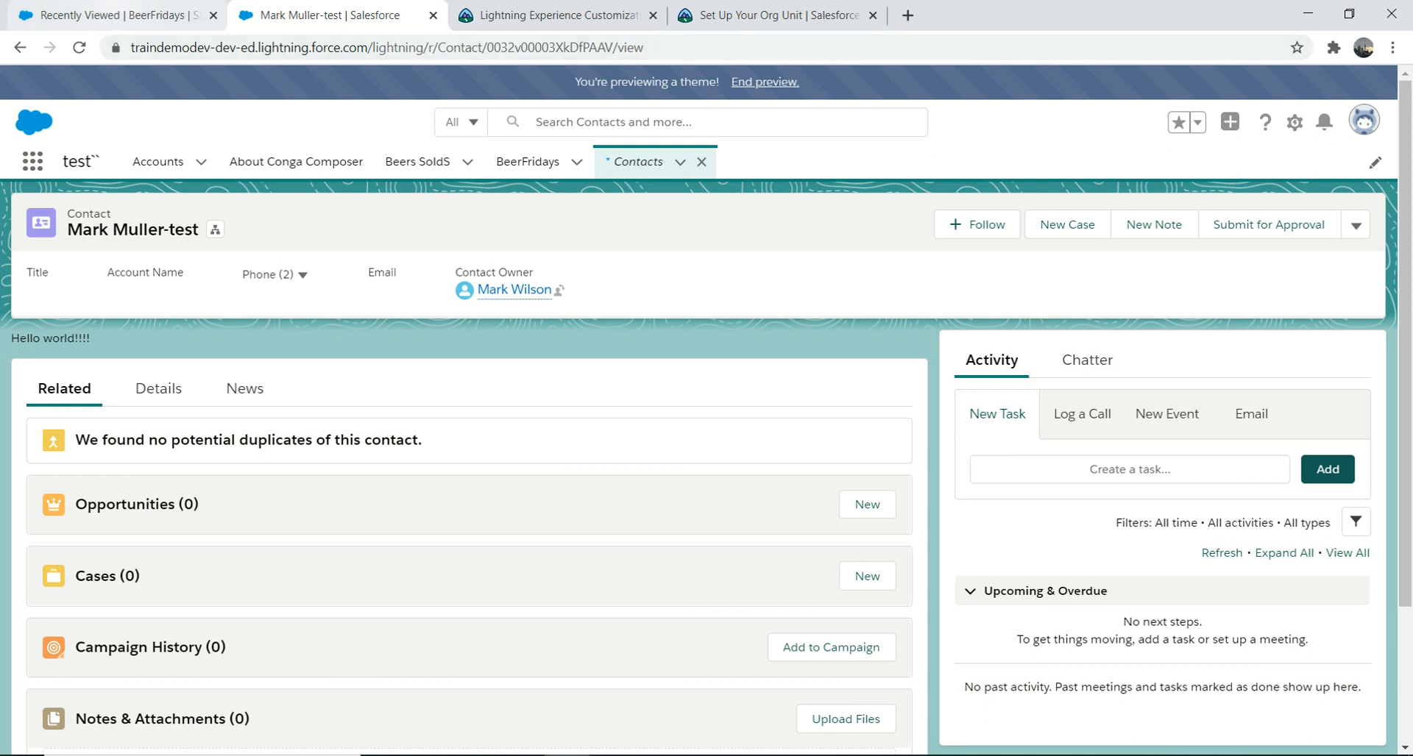
{"action": "left_click", "coordinate": [118, 16]}
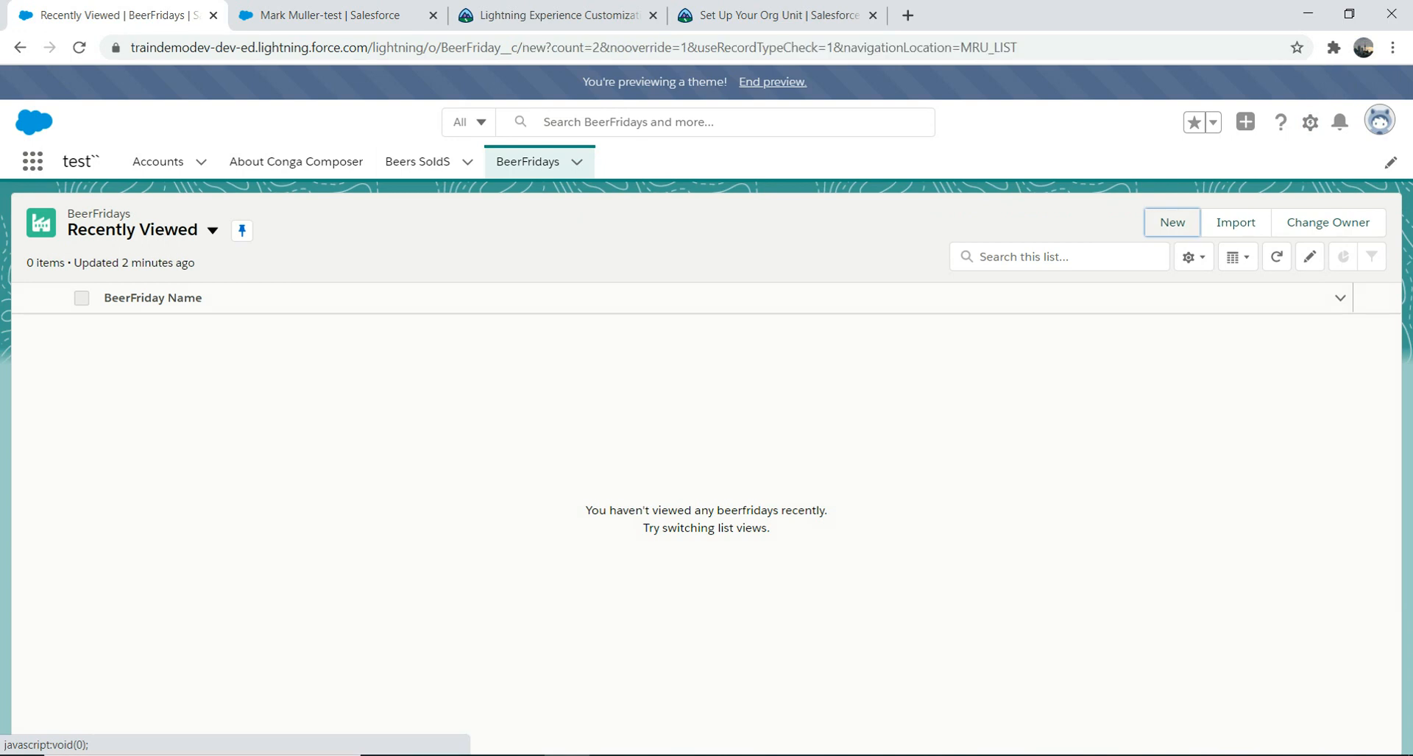
{"action": "left_click", "coordinate": [1172, 222]}
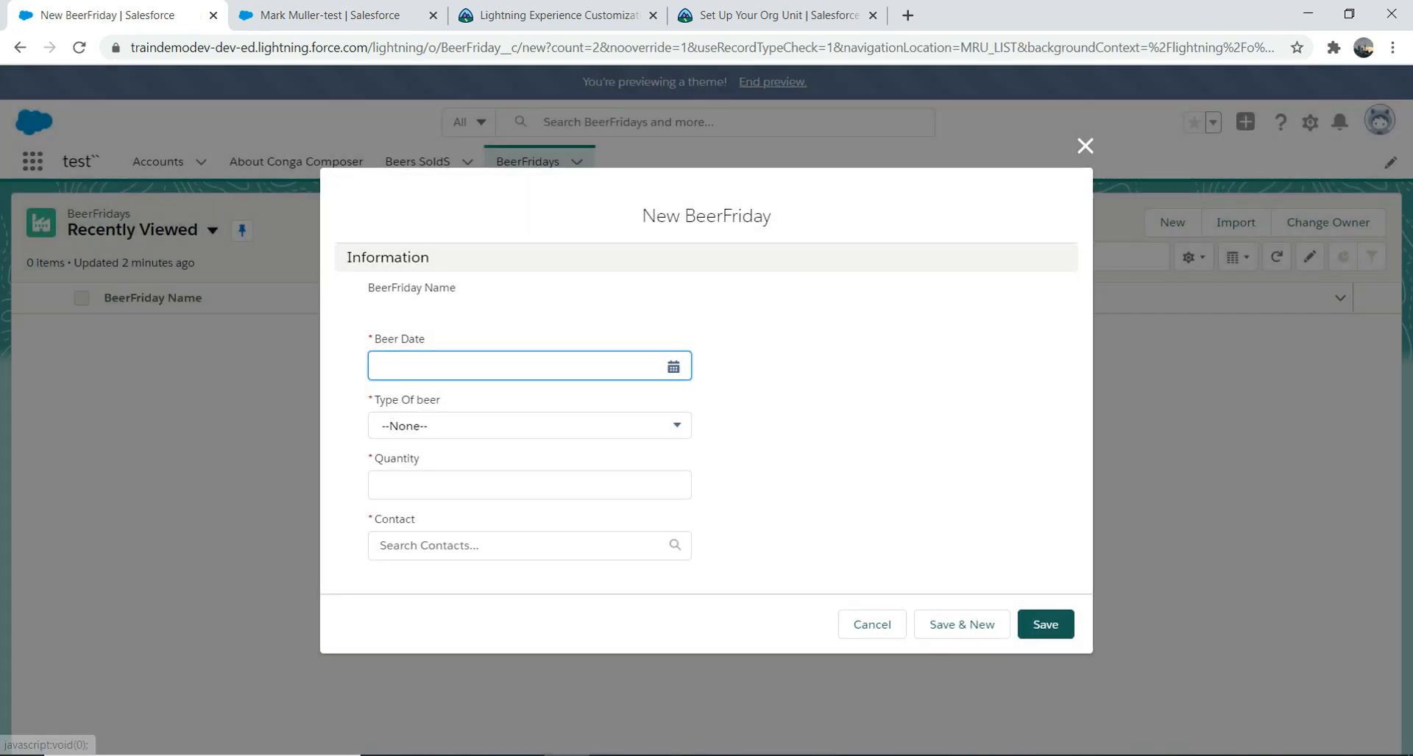
{"action": "left_click", "coordinate": [673, 366]}
{"action": "left_click", "coordinate": [574, 423]}
{"action": "left_click", "coordinate": [559, 429]}
{"action": "left_click", "coordinate": [544, 413]}
{"action": "left_click", "coordinate": [530, 486]}
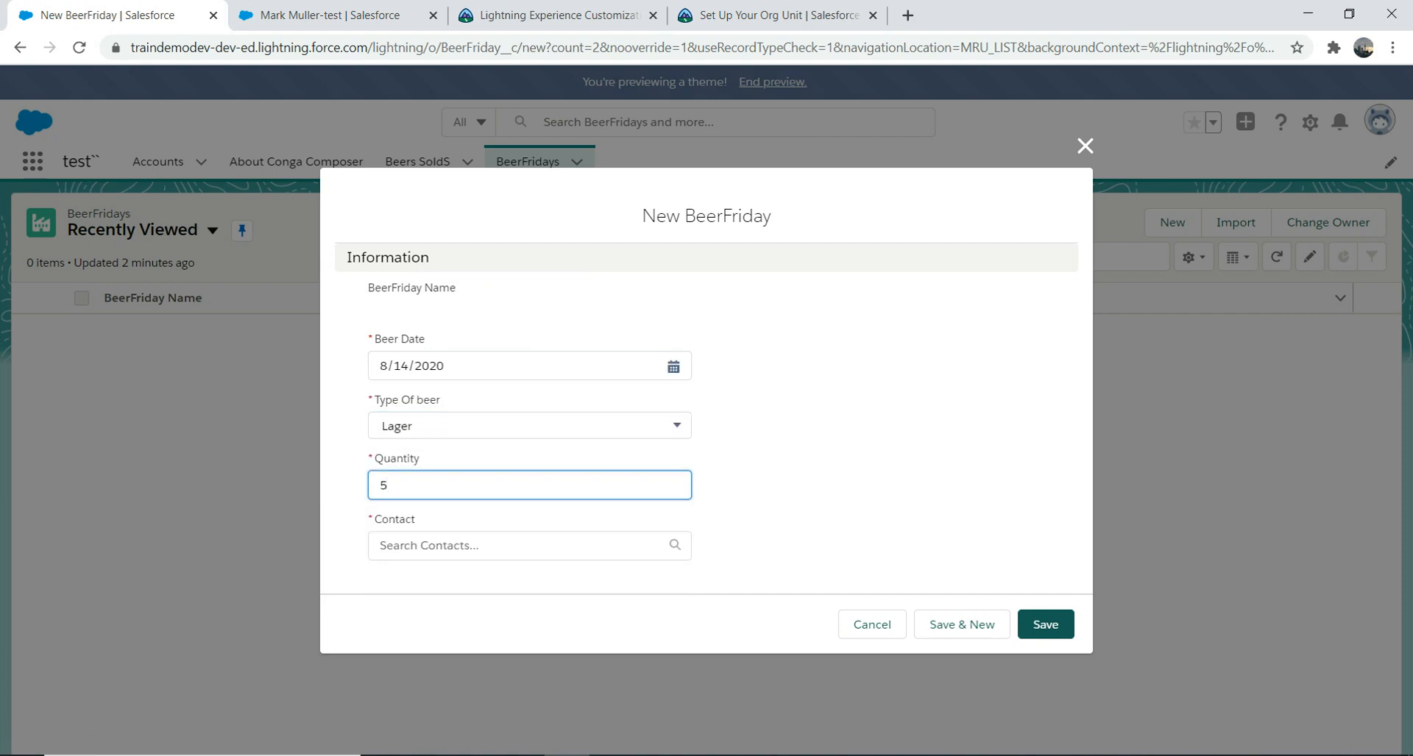
{"action": "left_click", "coordinate": [529, 546]}
{"action": "type", "text": "mark"}
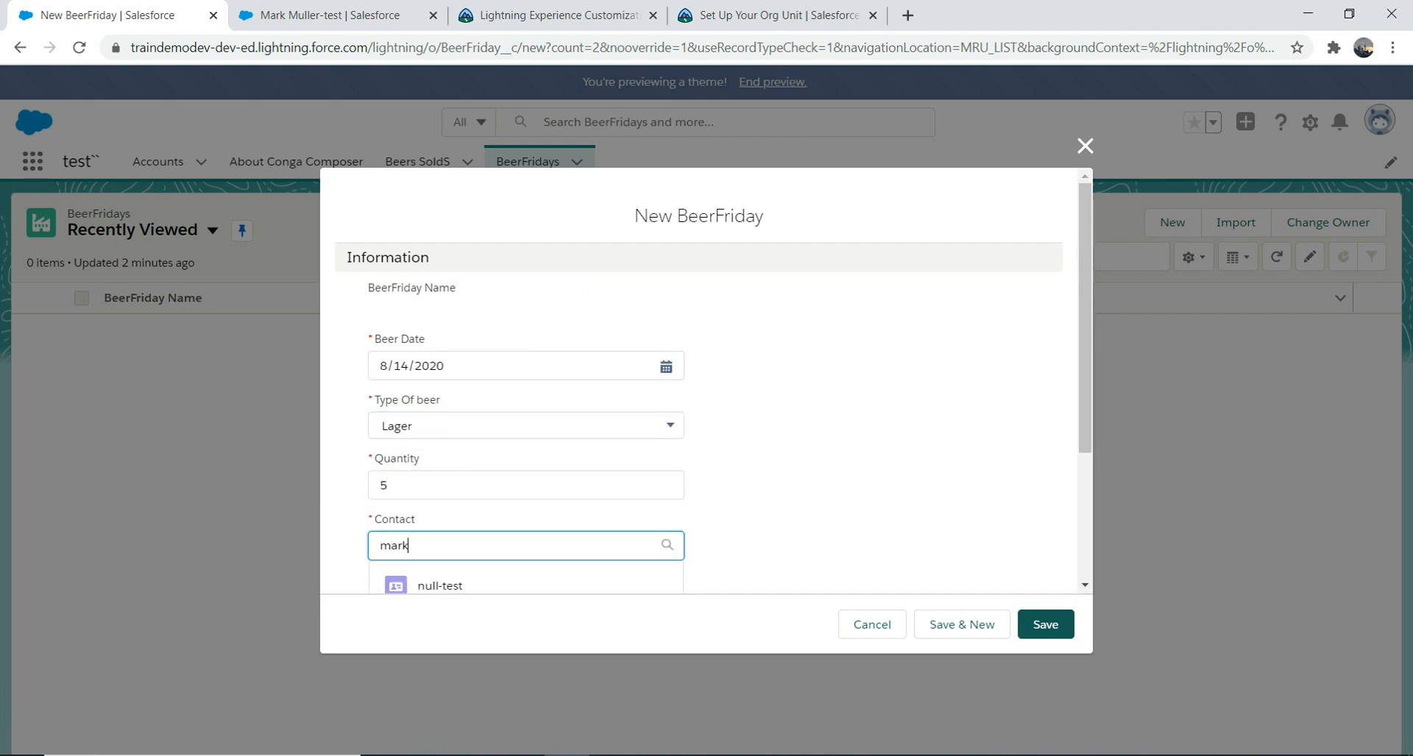
{"action": "left_click_drag", "start_coordinate": [1084, 335], "coordinate": [1084, 350]}
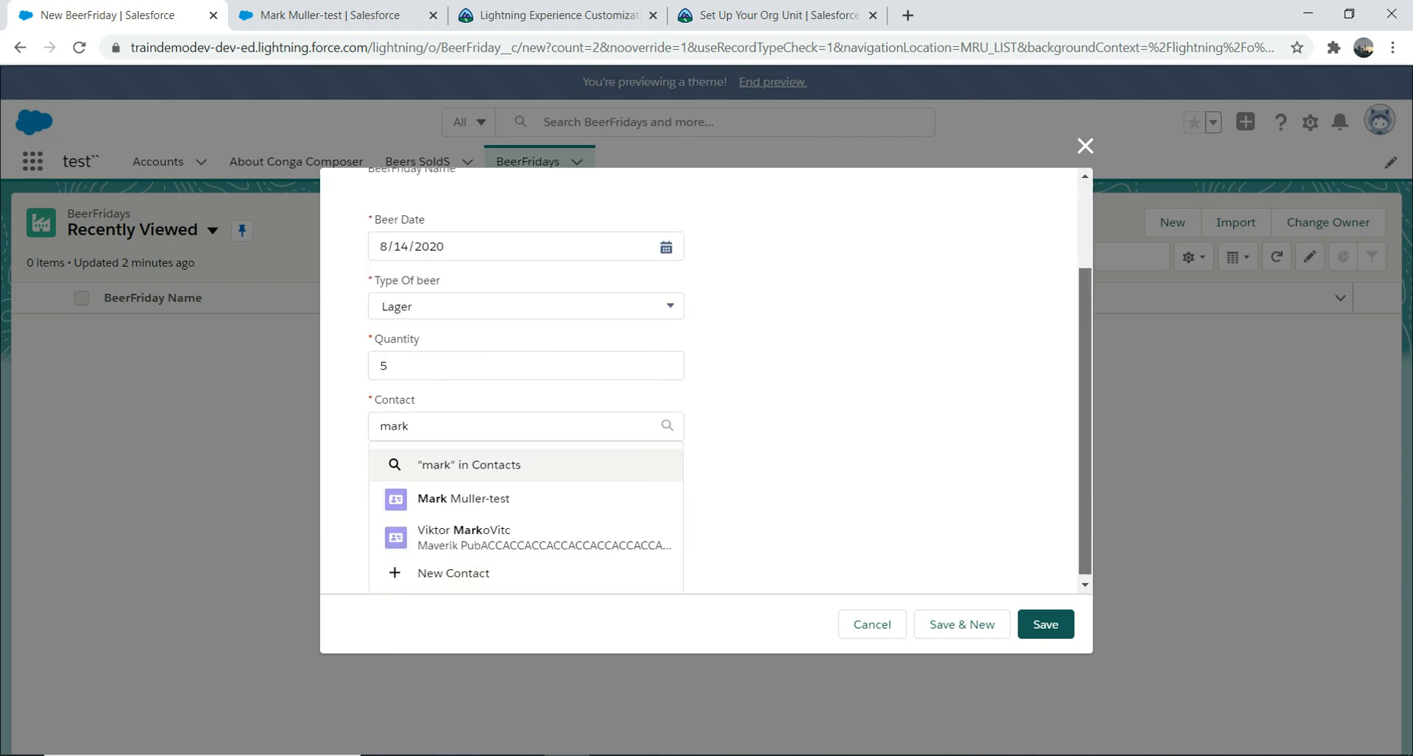
{"action": "left_click", "coordinate": [515, 534]}
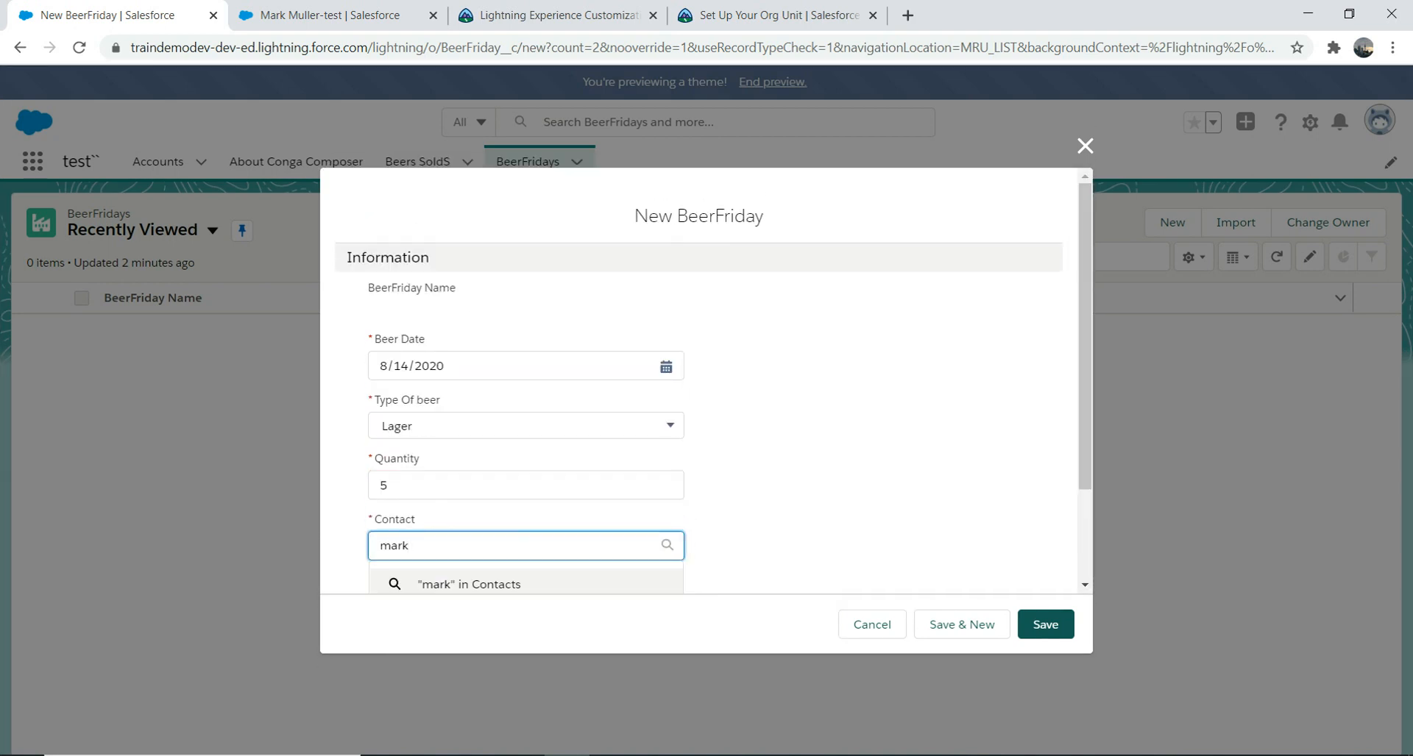
{"action": "left_click", "coordinate": [1085, 586]}
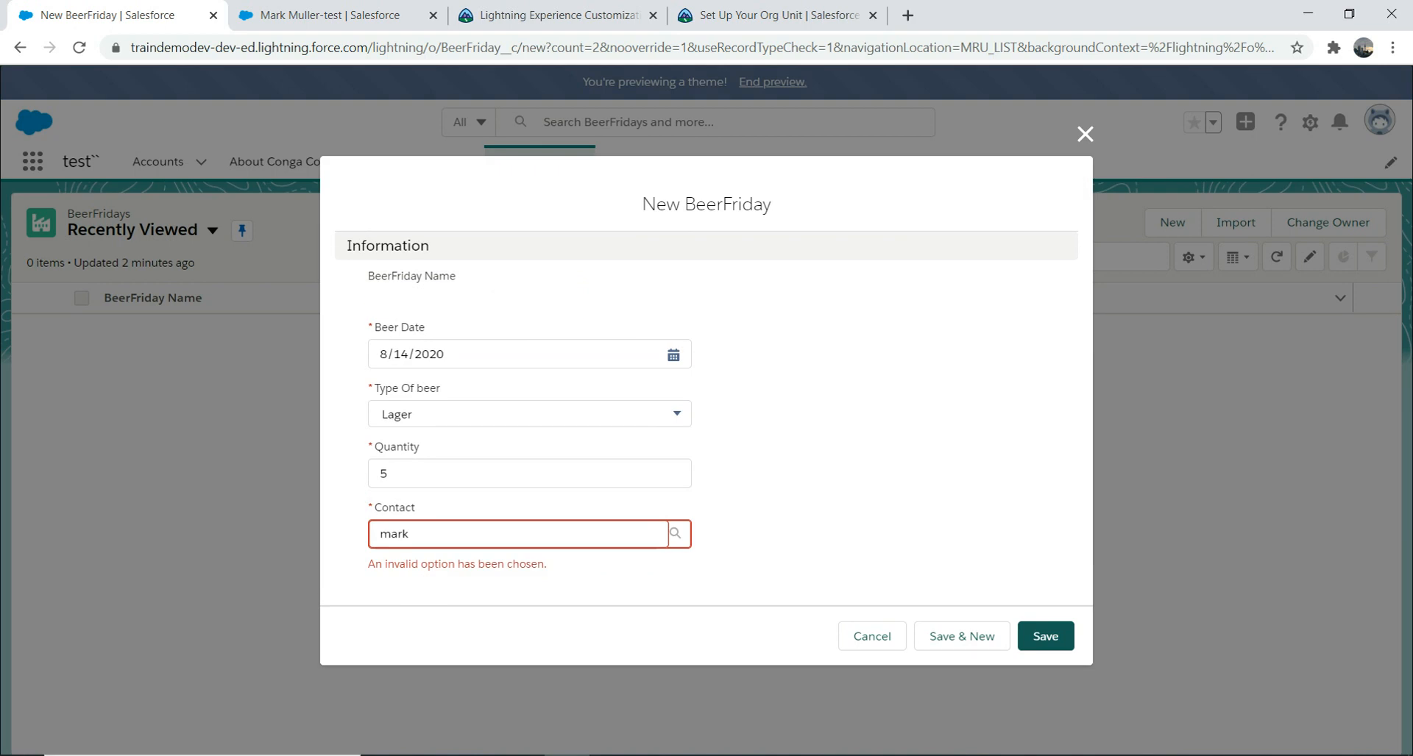
{"action": "left_click", "coordinate": [515, 534]}
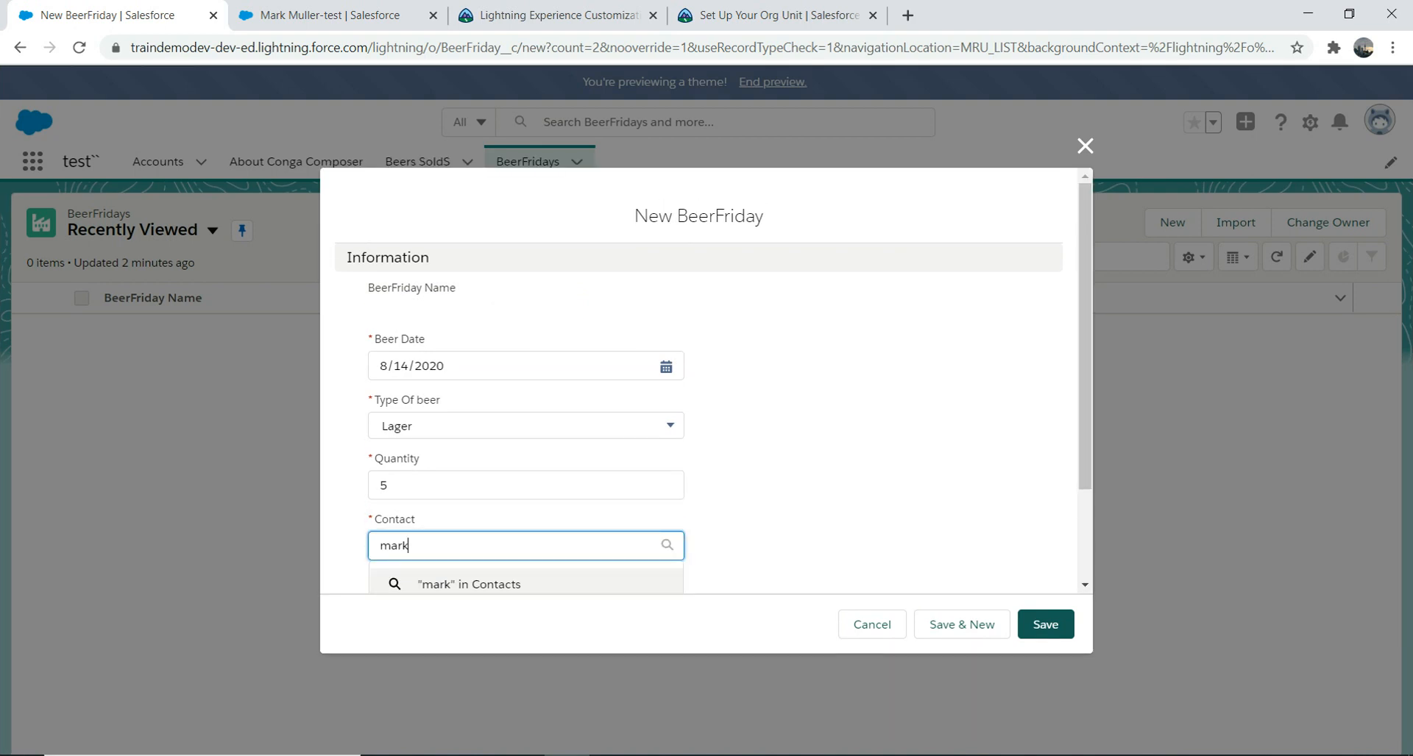
{"action": "type", "text": "mu"}
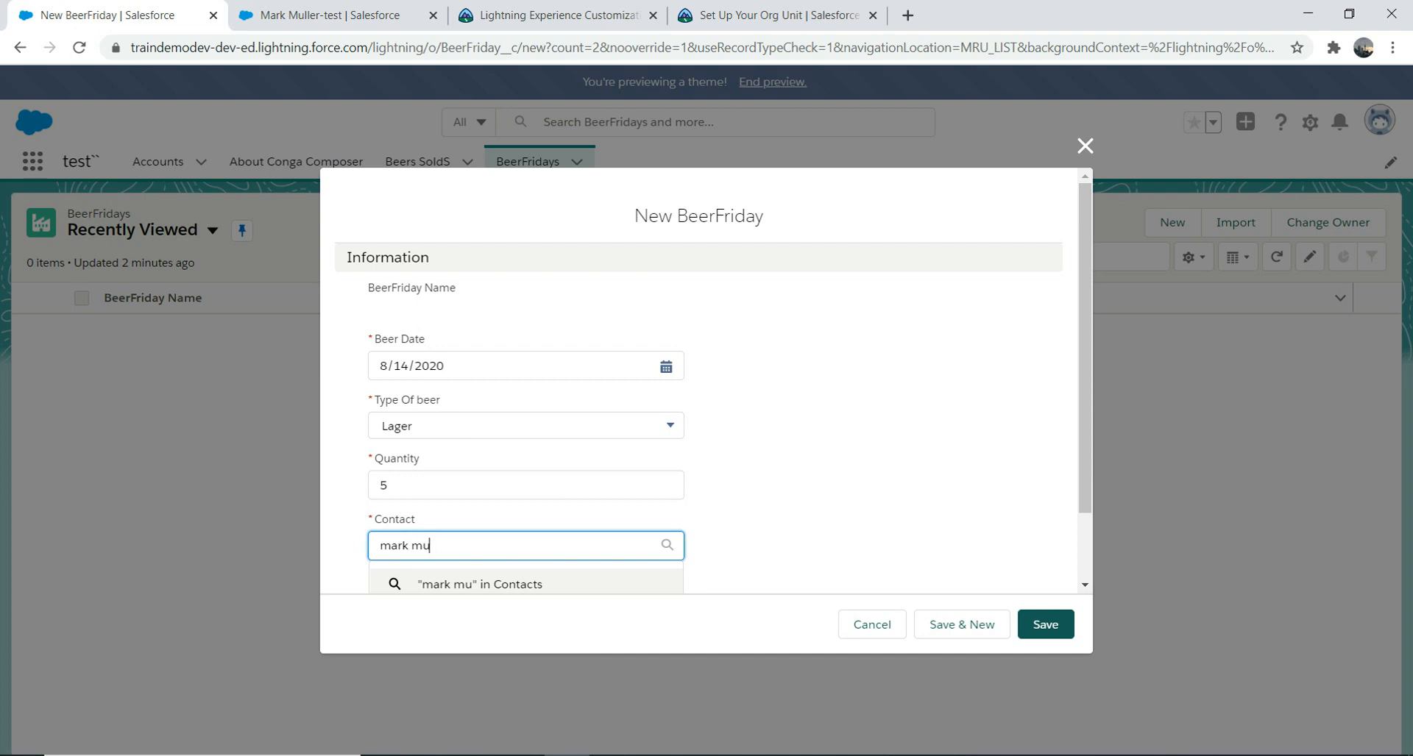
{"action": "scroll", "coordinate": [526, 578], "scroll_direction": "down", "scroll_amount": 2}
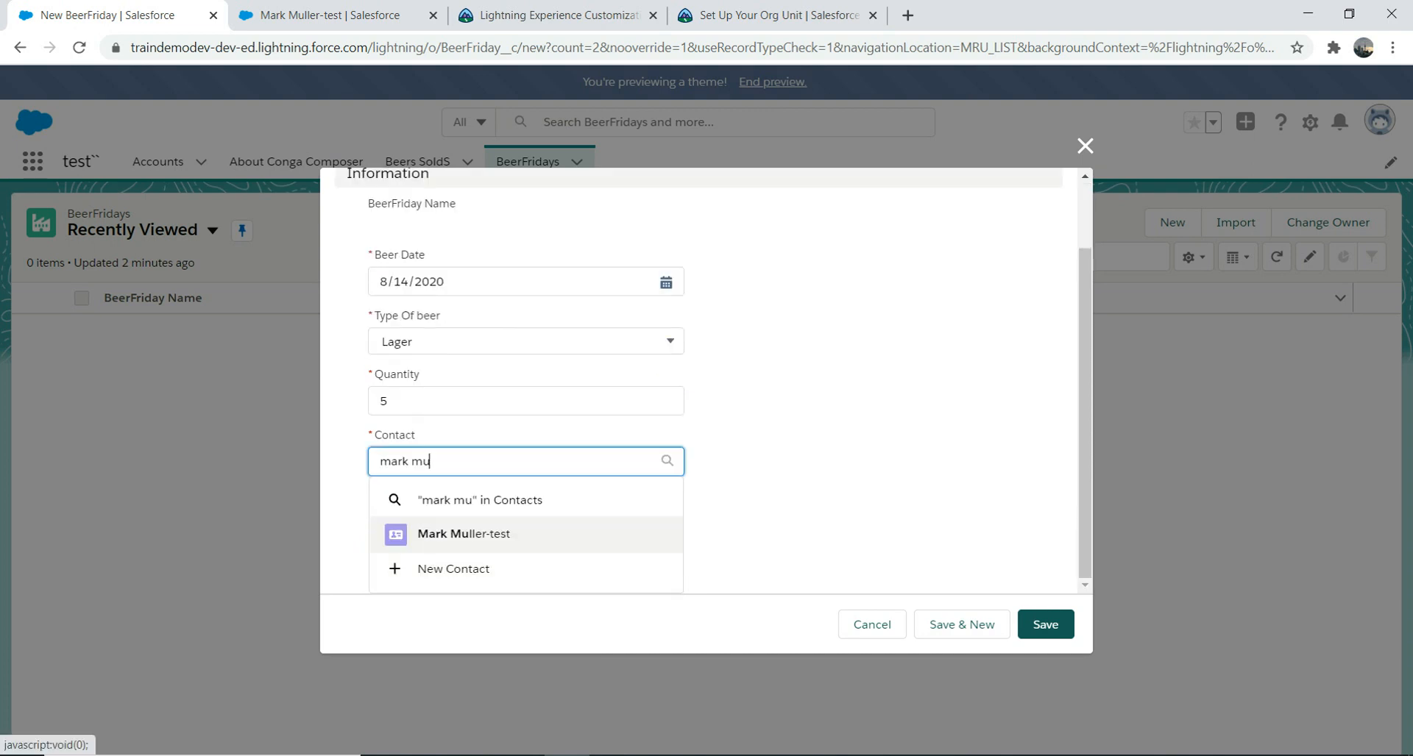
{"action": "left_click", "coordinate": [471, 534]}
{"action": "left_click", "coordinate": [1045, 630]}
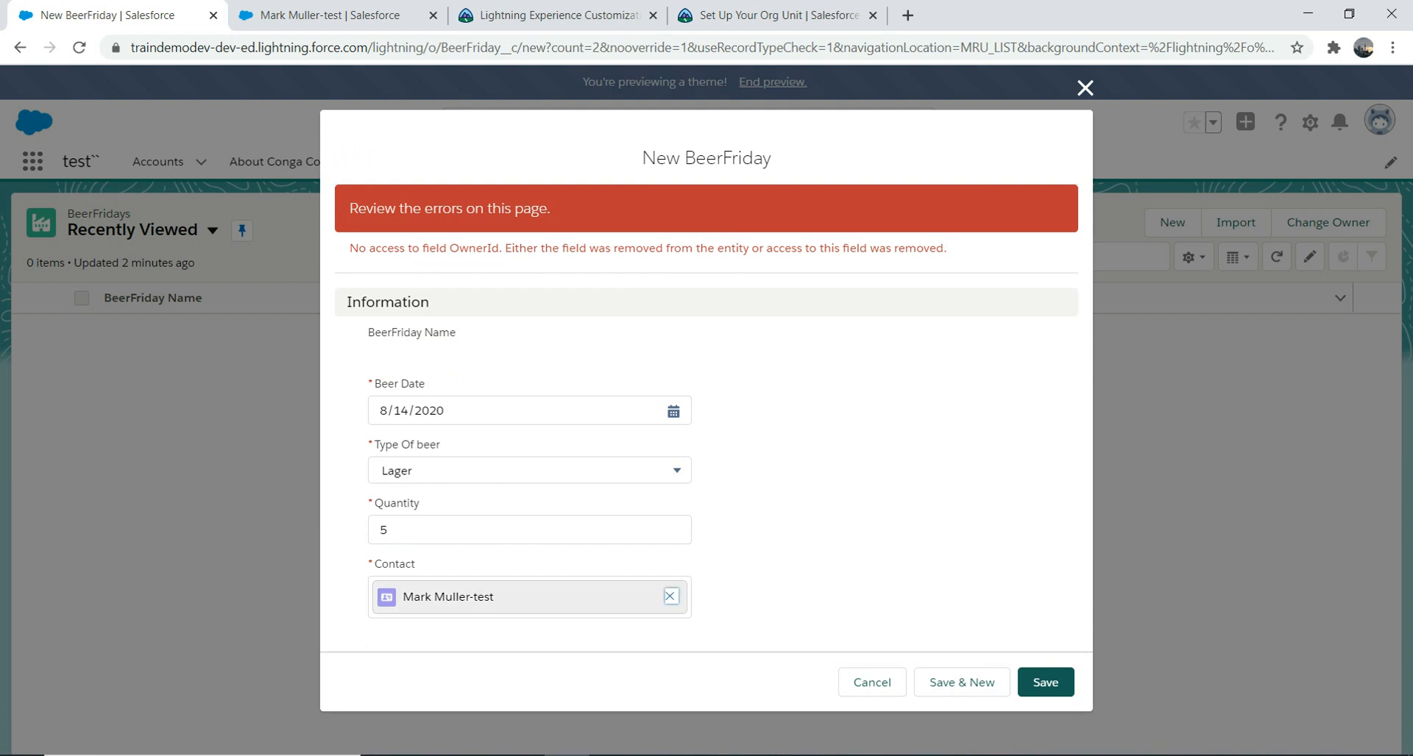
{"action": "left_click", "coordinate": [670, 596]}
{"action": "type", "text": "mark"}
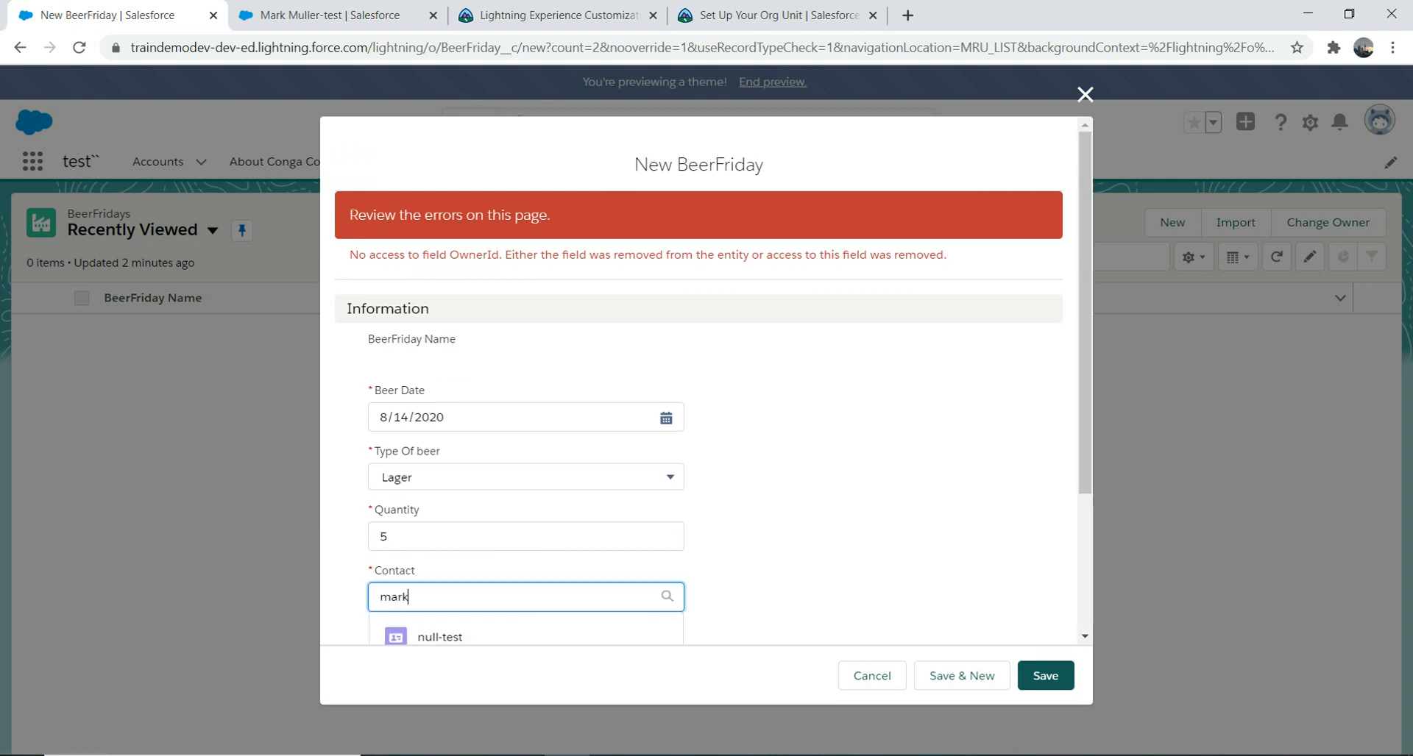
{"action": "key", "text": "Return"}
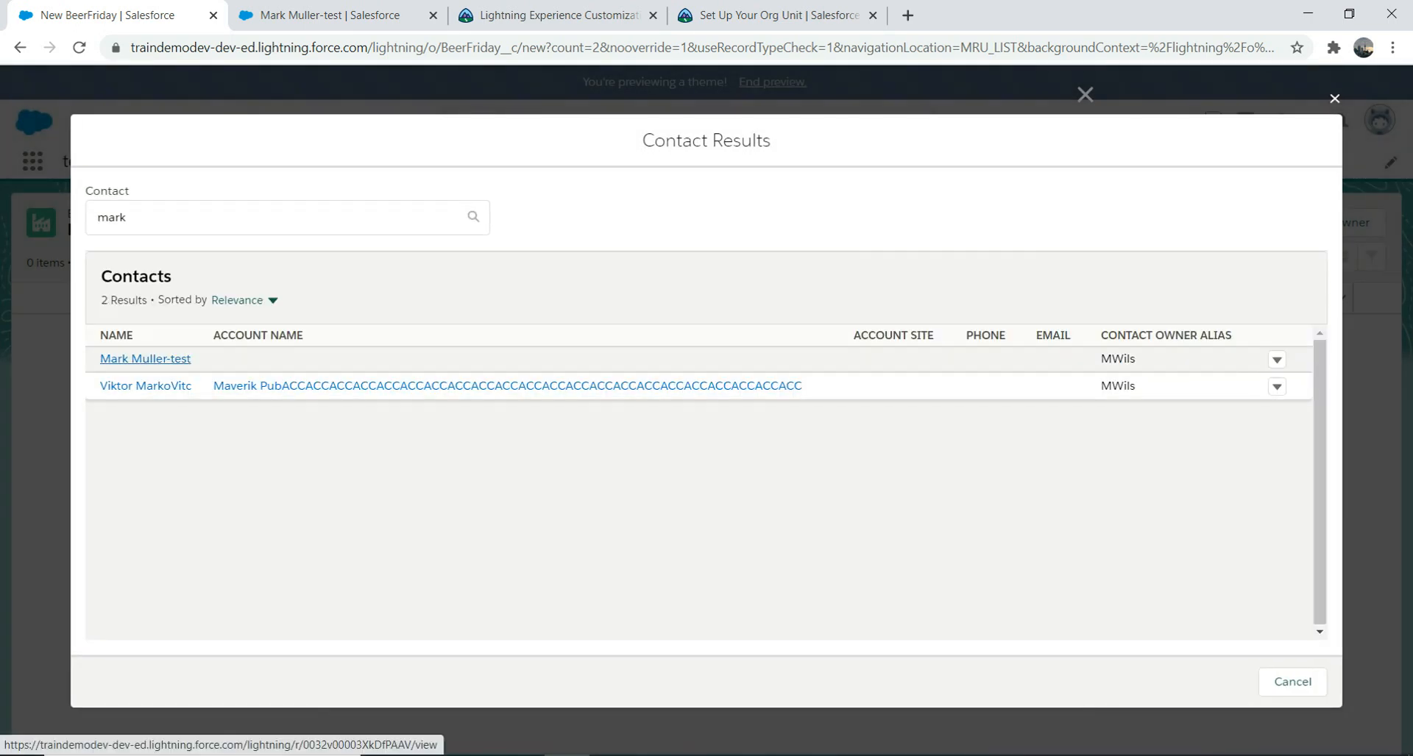
{"action": "left_click", "coordinate": [145, 359]}
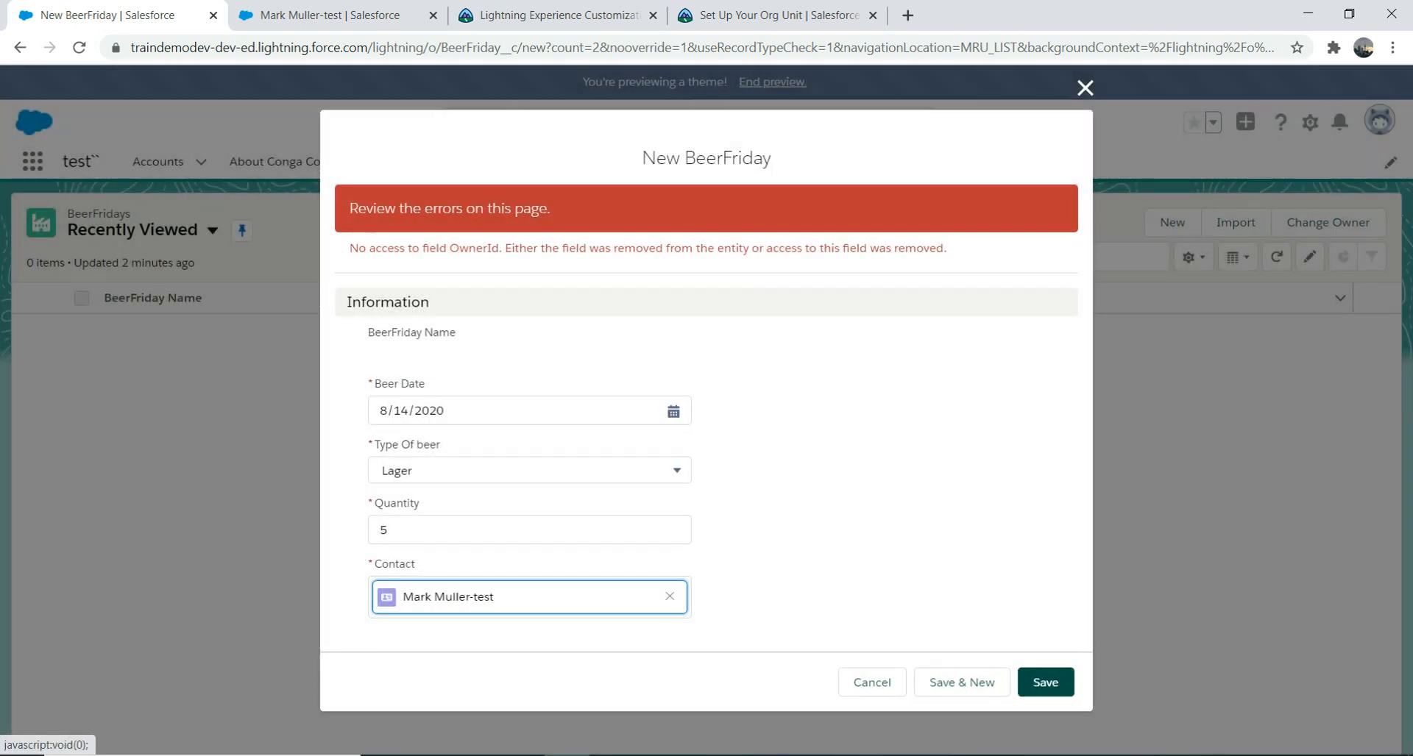
{"action": "left_click", "coordinate": [1084, 88]}
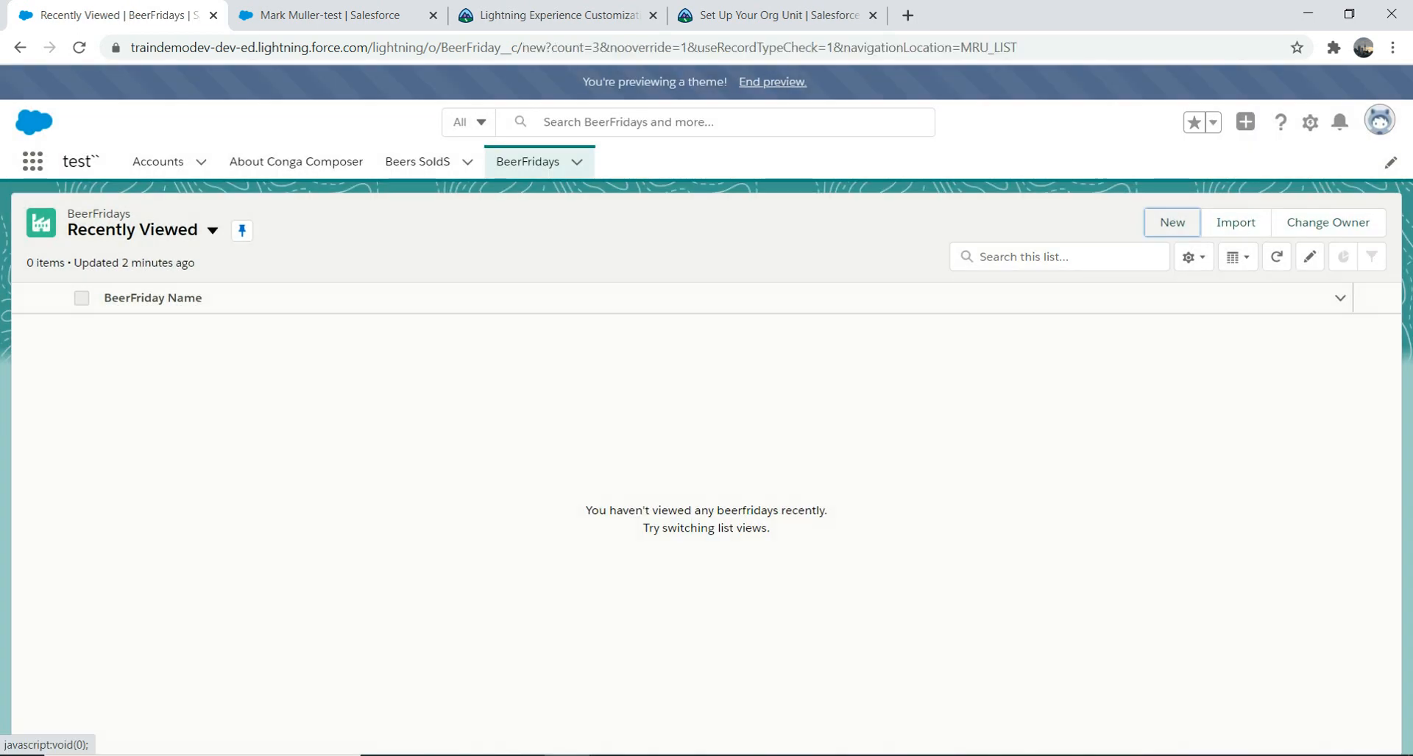
Step: Save BeerFriday record 3 (8/14/2020, Lager, quantity 3, test contact) and return to the BeerFridays list
{"action": "left_click", "coordinate": [1172, 223]}
{"action": "left_click", "coordinate": [673, 366]}
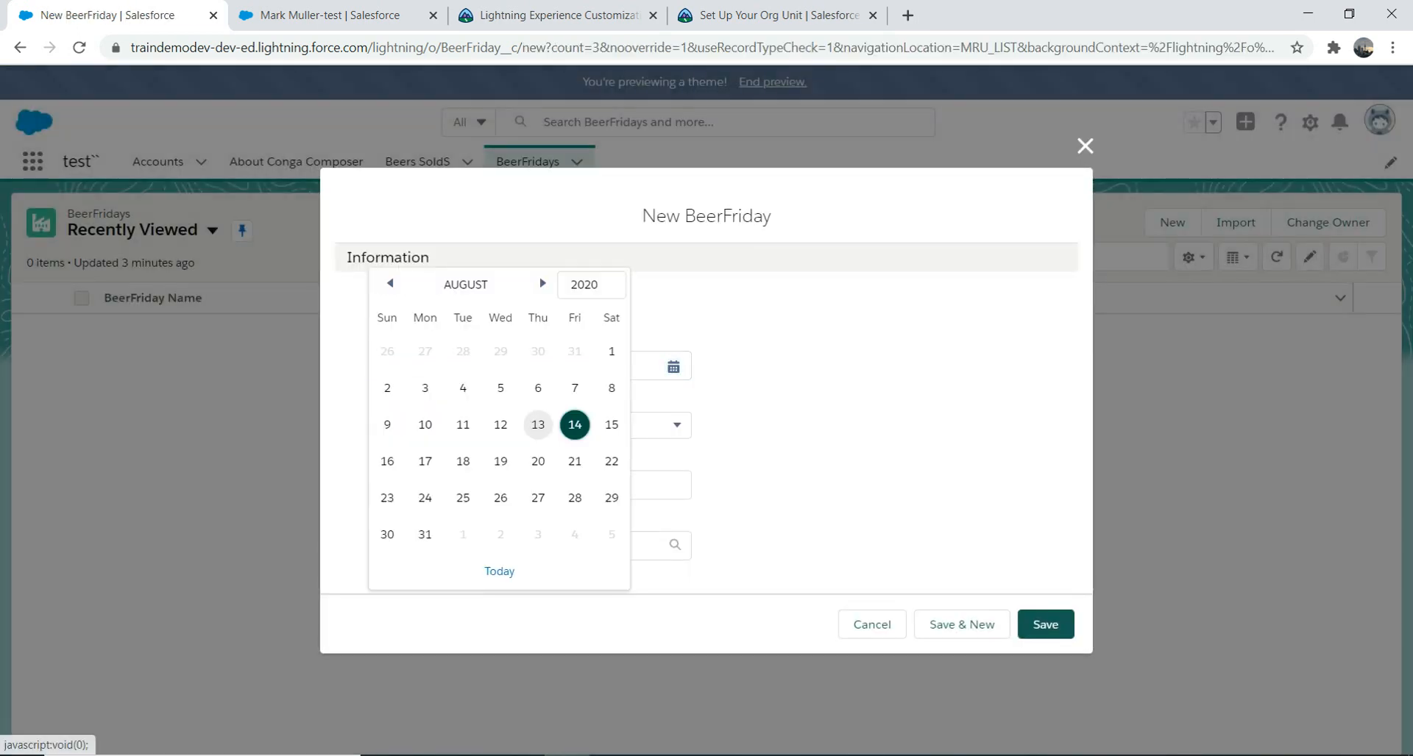
{"action": "left_click", "coordinate": [575, 425]}
{"action": "left_click", "coordinate": [562, 425]}
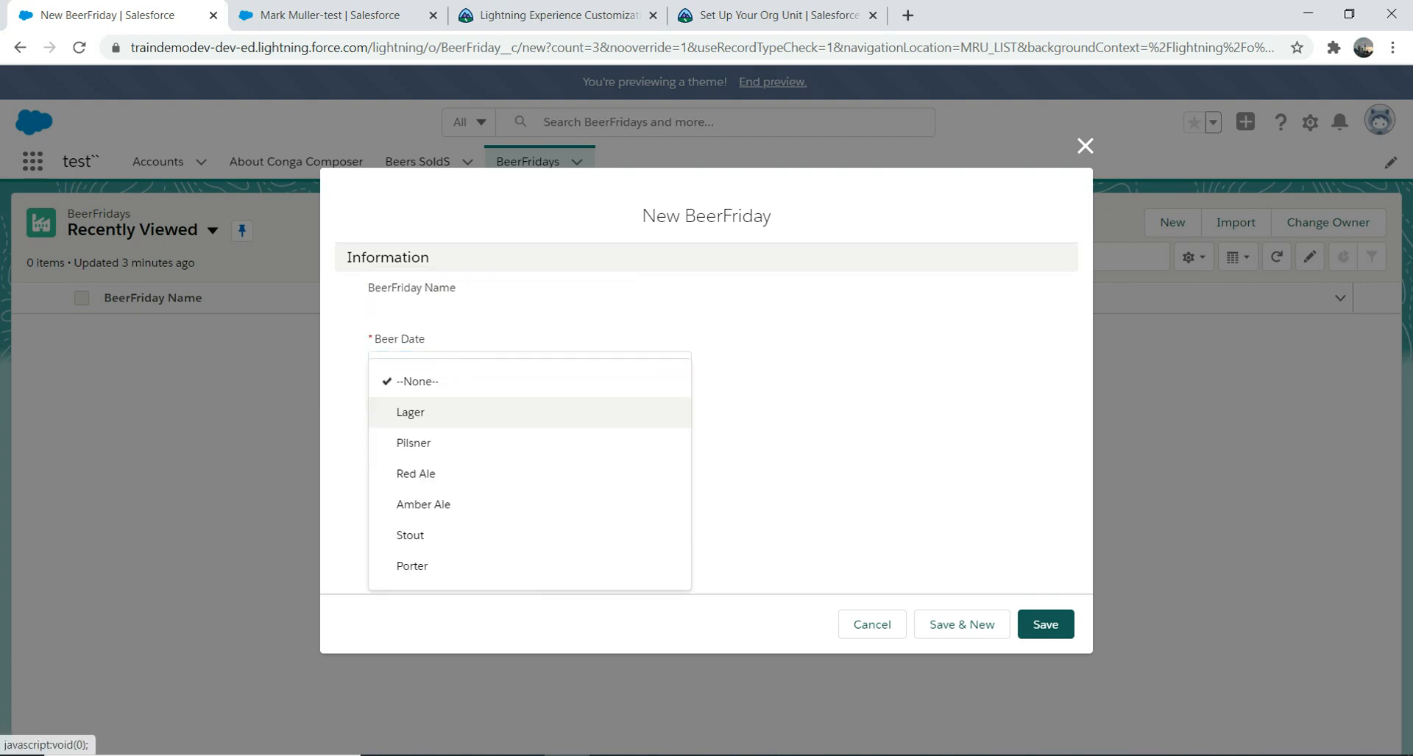
{"action": "left_click", "coordinate": [563, 413]}
{"action": "left_click", "coordinate": [529, 486]}
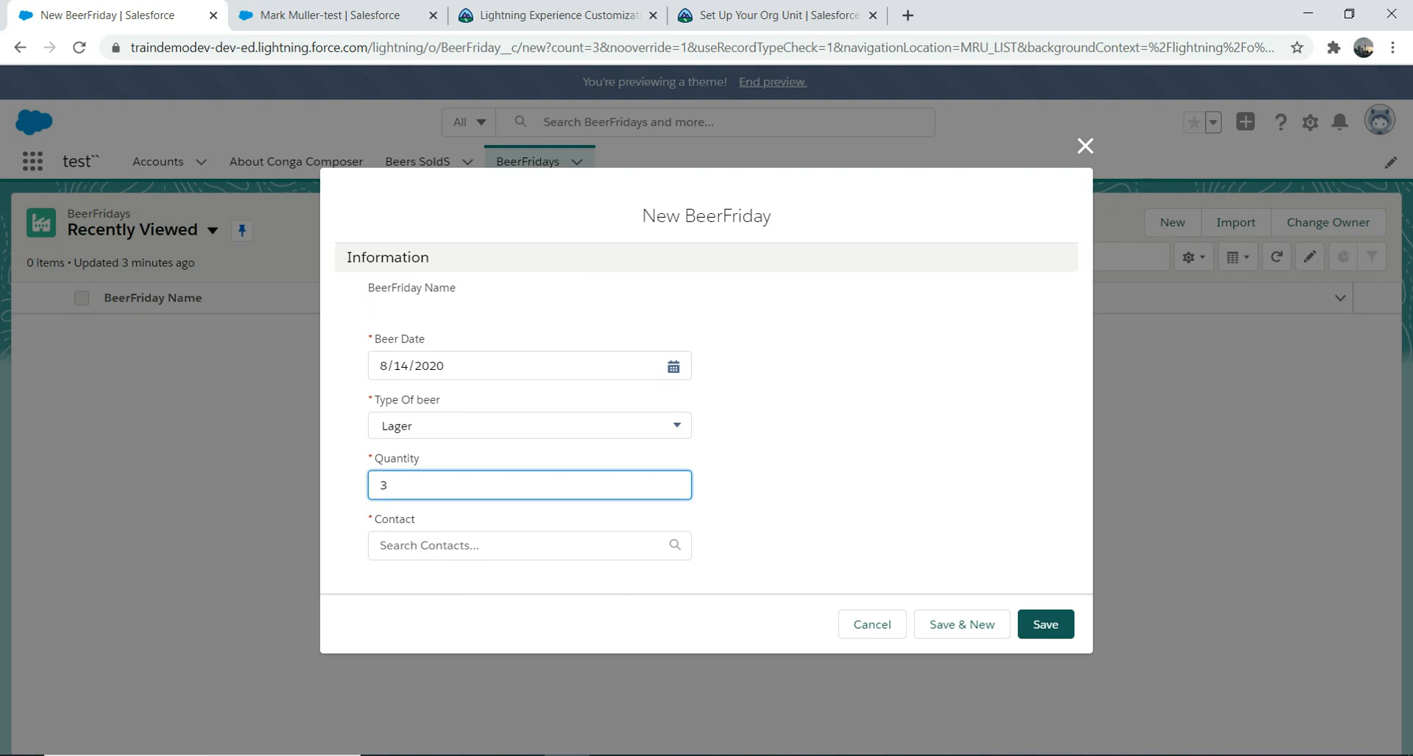
{"action": "key", "text": "Tab"}
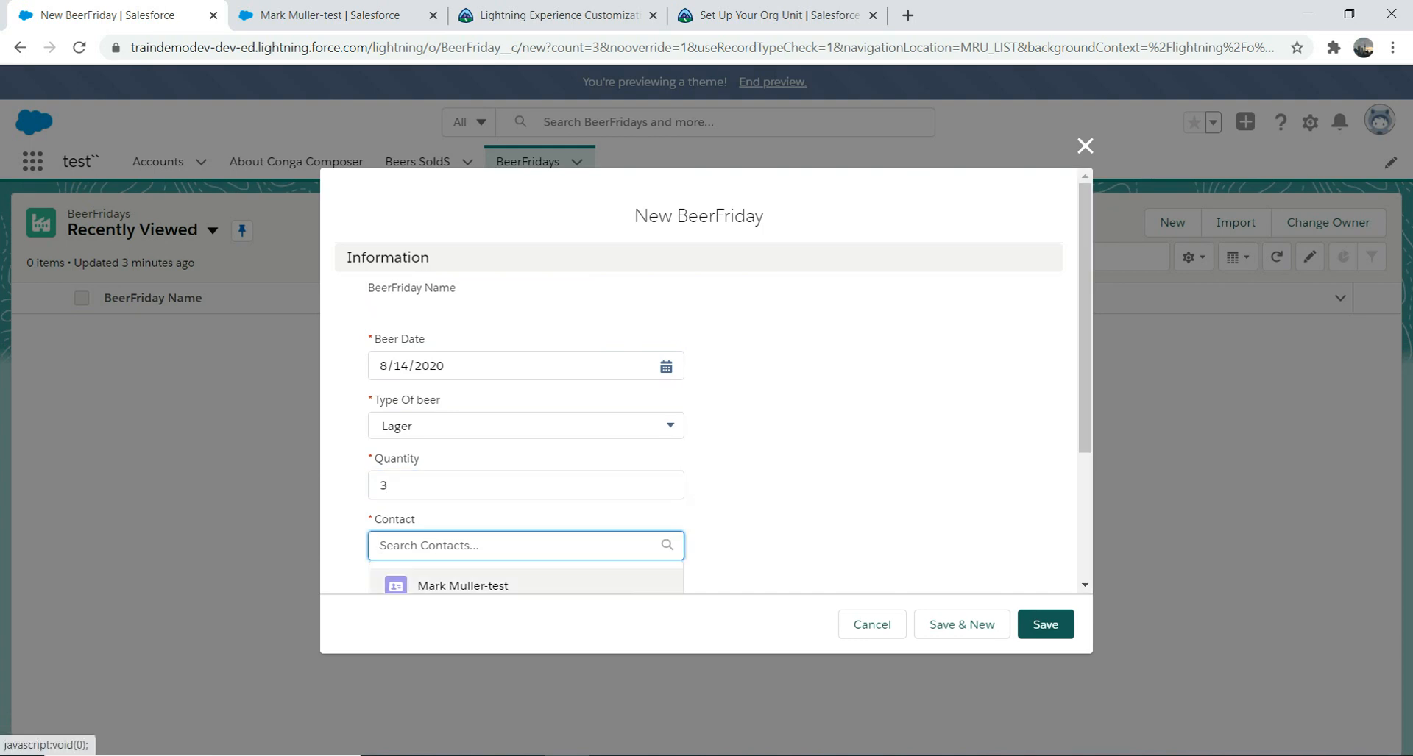
{"action": "left_click", "coordinate": [463, 586]}
{"action": "left_click", "coordinate": [1044, 624]}
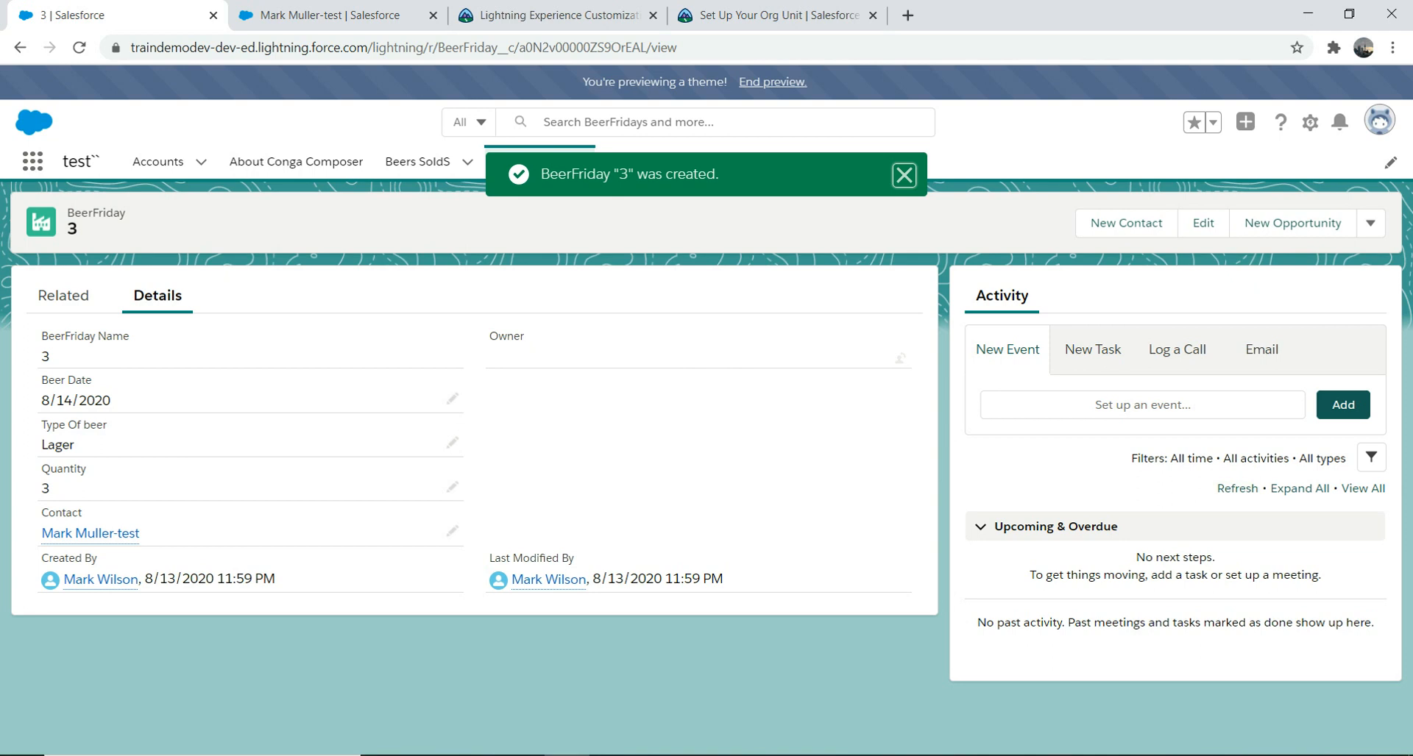
{"action": "left_click", "coordinate": [527, 162]}
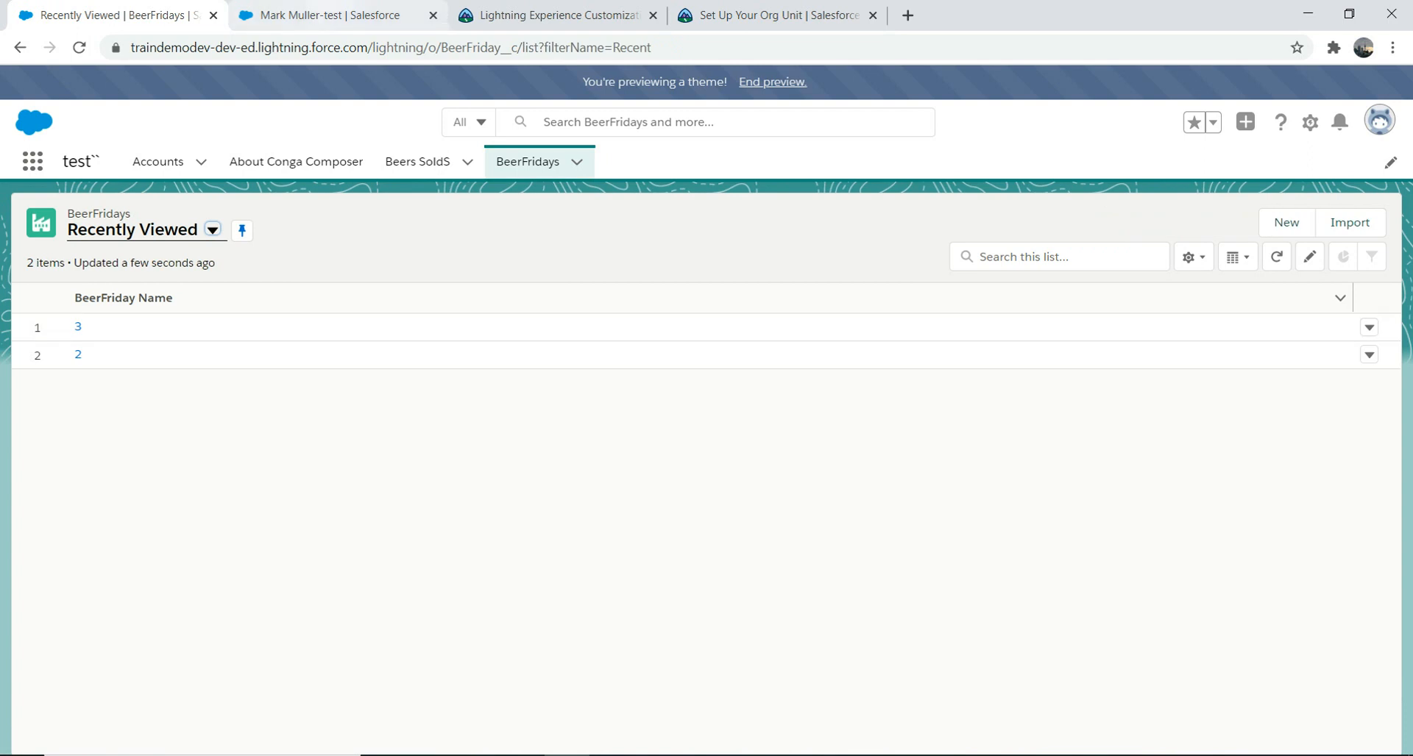
{"action": "left_click", "coordinate": [559, 14]}
Step: Close the Trailhead Set Up Your Org unit's browser tab
{"action": "key", "text": "ctrl+Tab"}
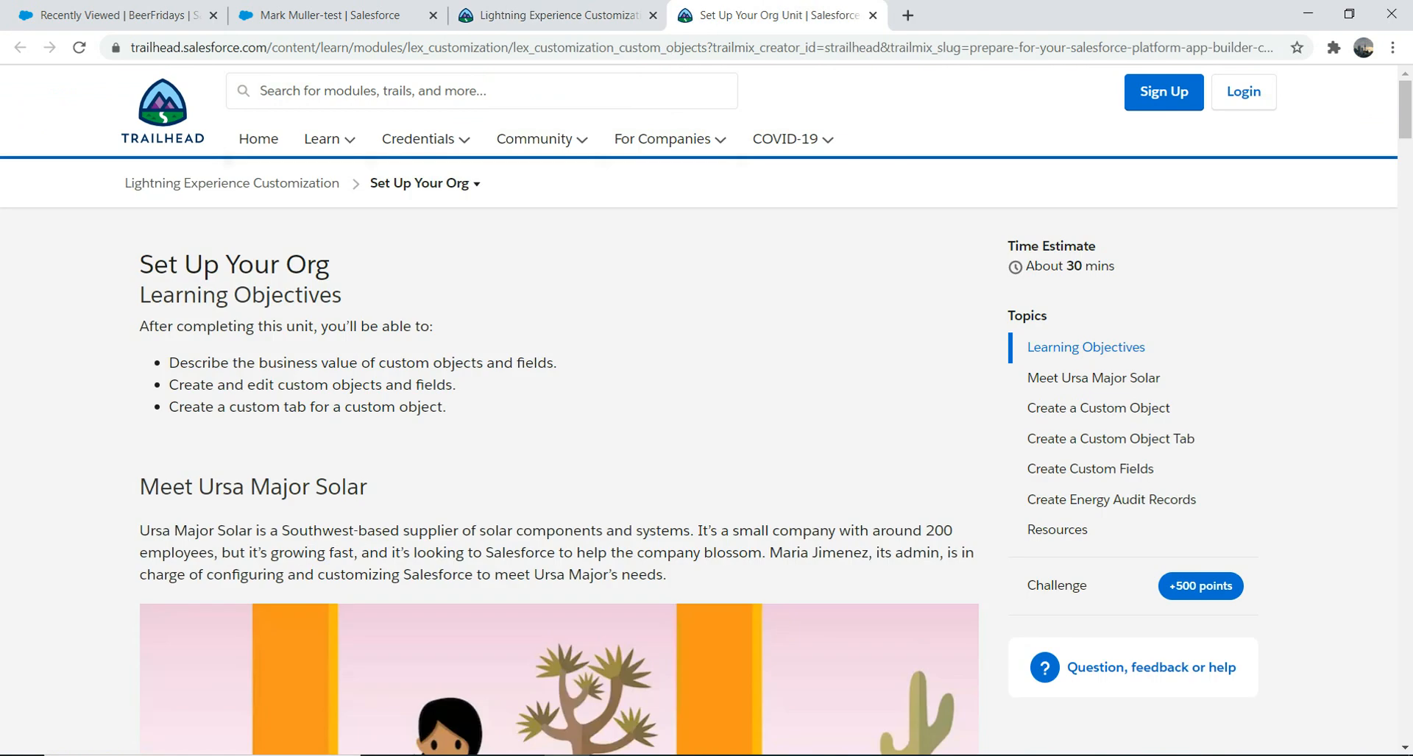
{"action": "left_click_drag", "start_coordinate": [1404, 110], "coordinate": [1405, 643]}
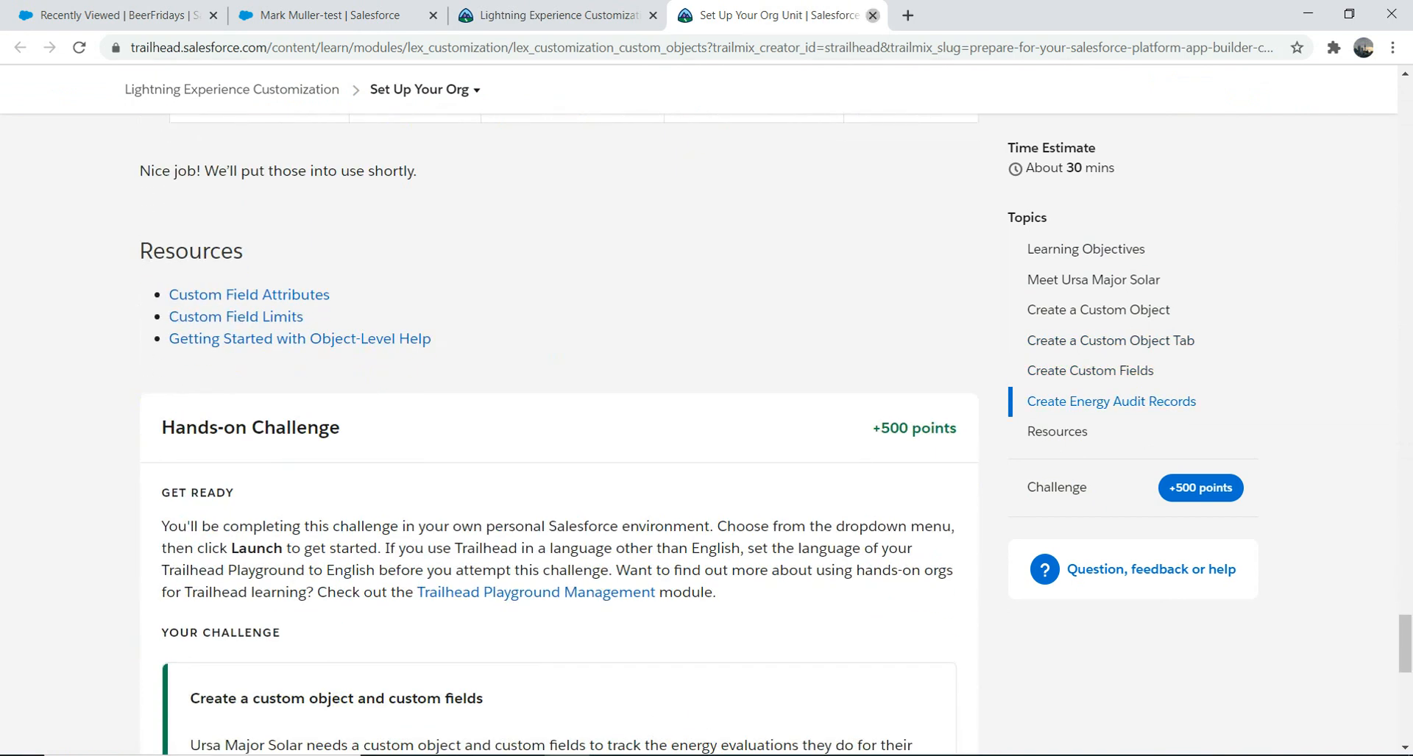
{"action": "left_click", "coordinate": [873, 16]}
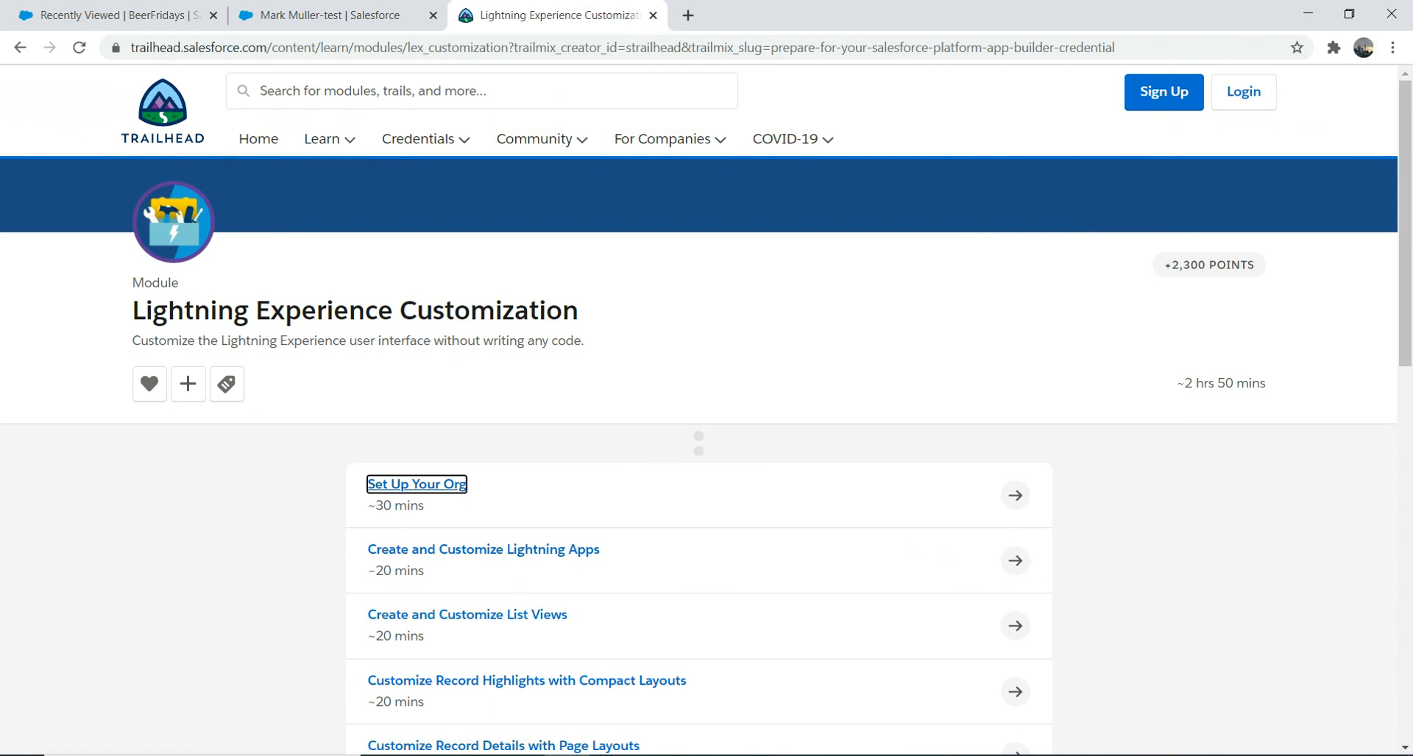
Step: Read through the Create and Customize Lightning Apps lesson, then return to the contact's record
{"action": "left_click", "coordinate": [483, 549]}
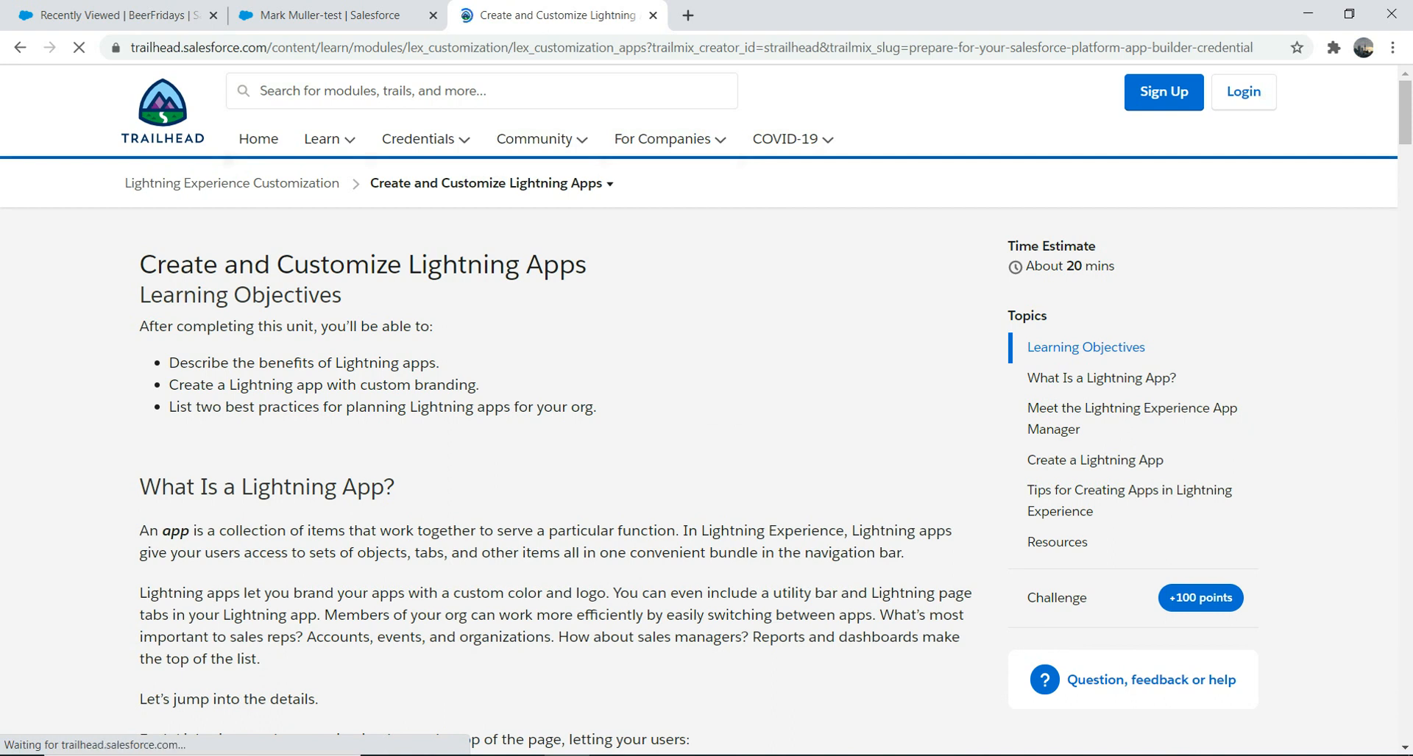
{"action": "scroll", "coordinate": [548, 442], "scroll_direction": "down", "scroll_amount": 14}
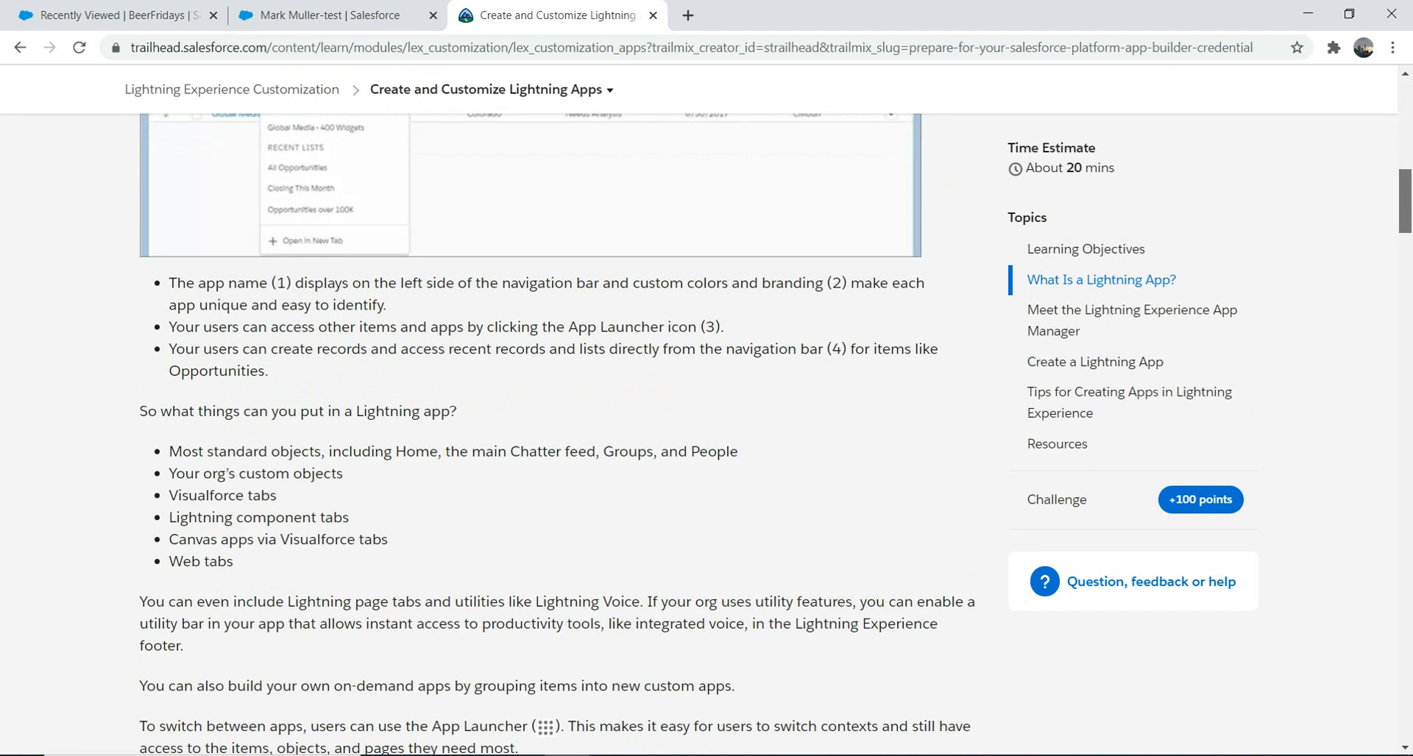
{"action": "scroll", "coordinate": [548, 442], "scroll_direction": "down", "scroll_amount": 10}
{"action": "scroll", "coordinate": [548, 441], "scroll_direction": "down", "scroll_amount": 20}
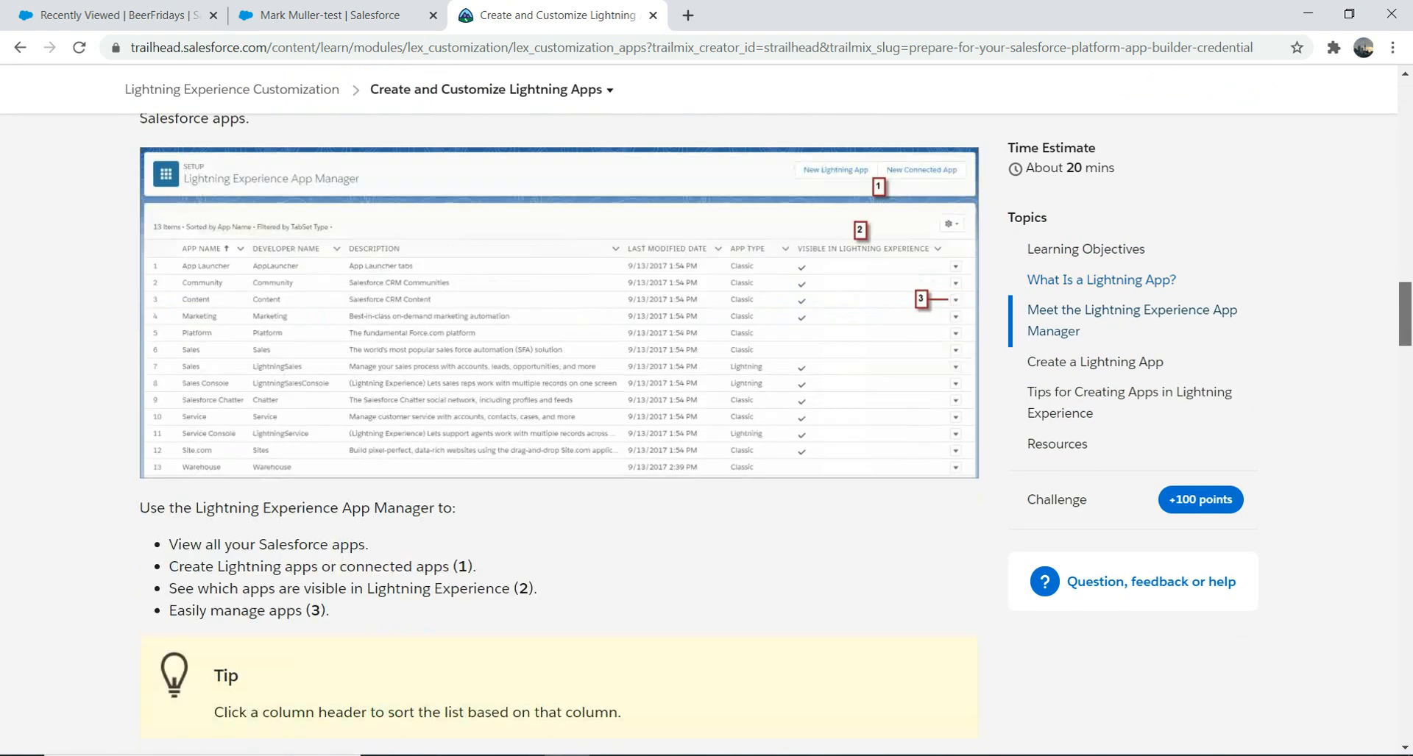
{"action": "scroll", "coordinate": [548, 441], "scroll_direction": "down", "scroll_amount": 20}
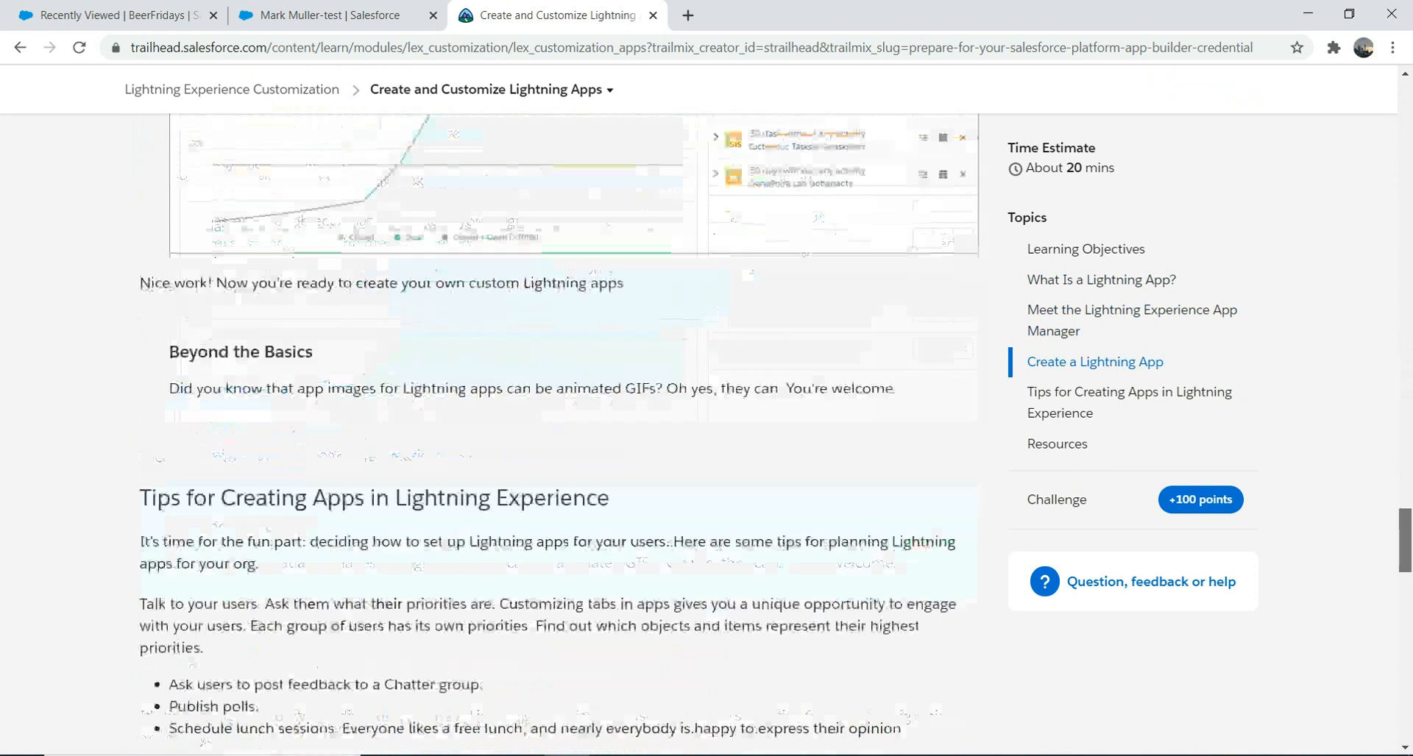
{"action": "scroll", "coordinate": [548, 442], "scroll_direction": "up", "scroll_amount": 20}
{"action": "left_click", "coordinate": [330, 15]}
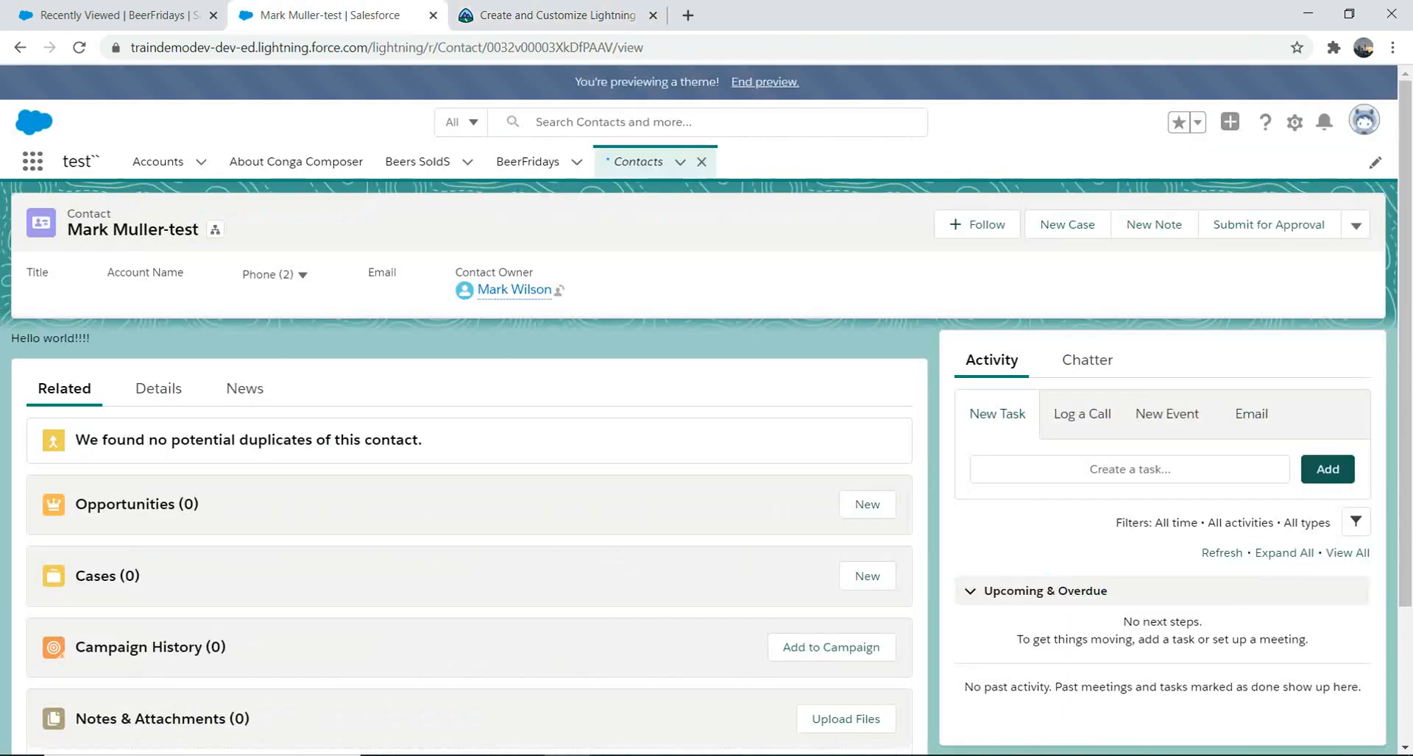
Step: From the BeerFridays list, open Setup in a new browser tab
{"action": "left_click", "coordinate": [110, 15]}
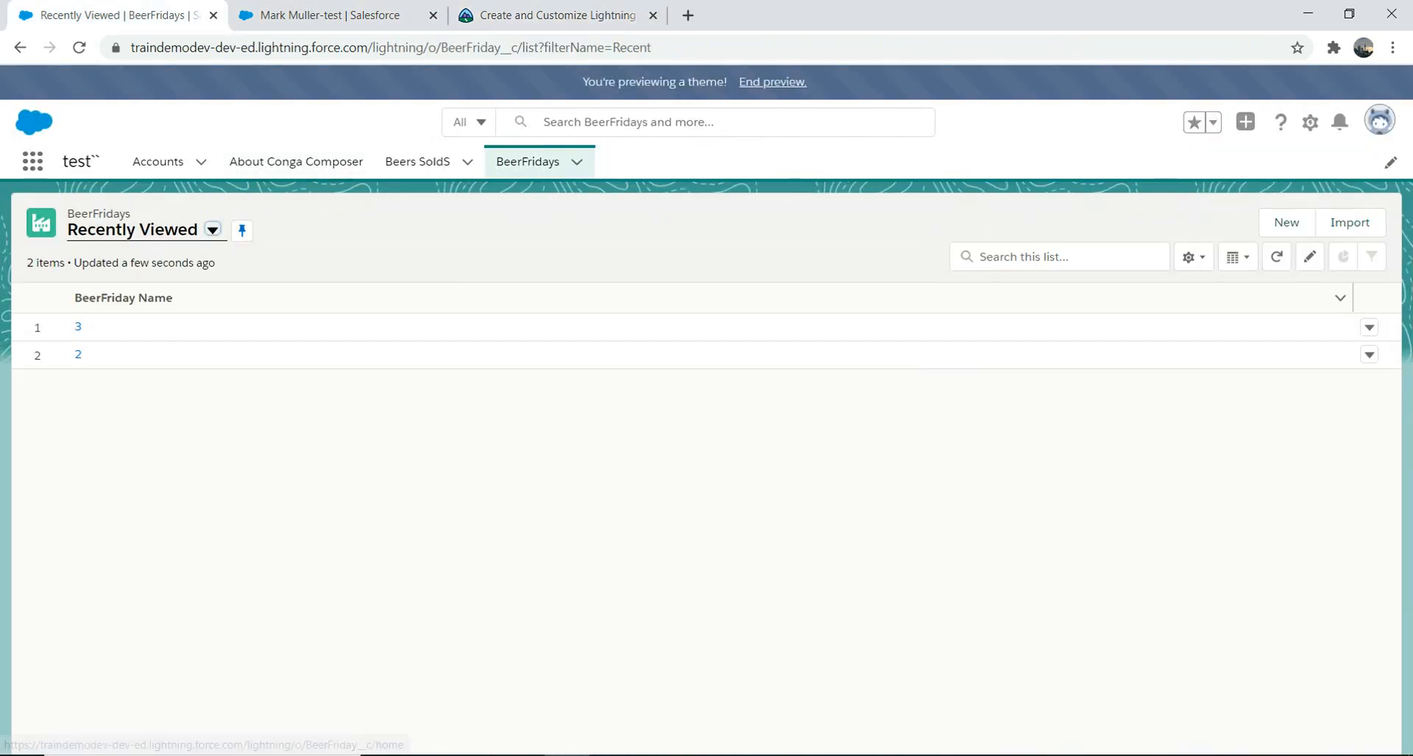
{"action": "left_click", "coordinate": [1310, 122]}
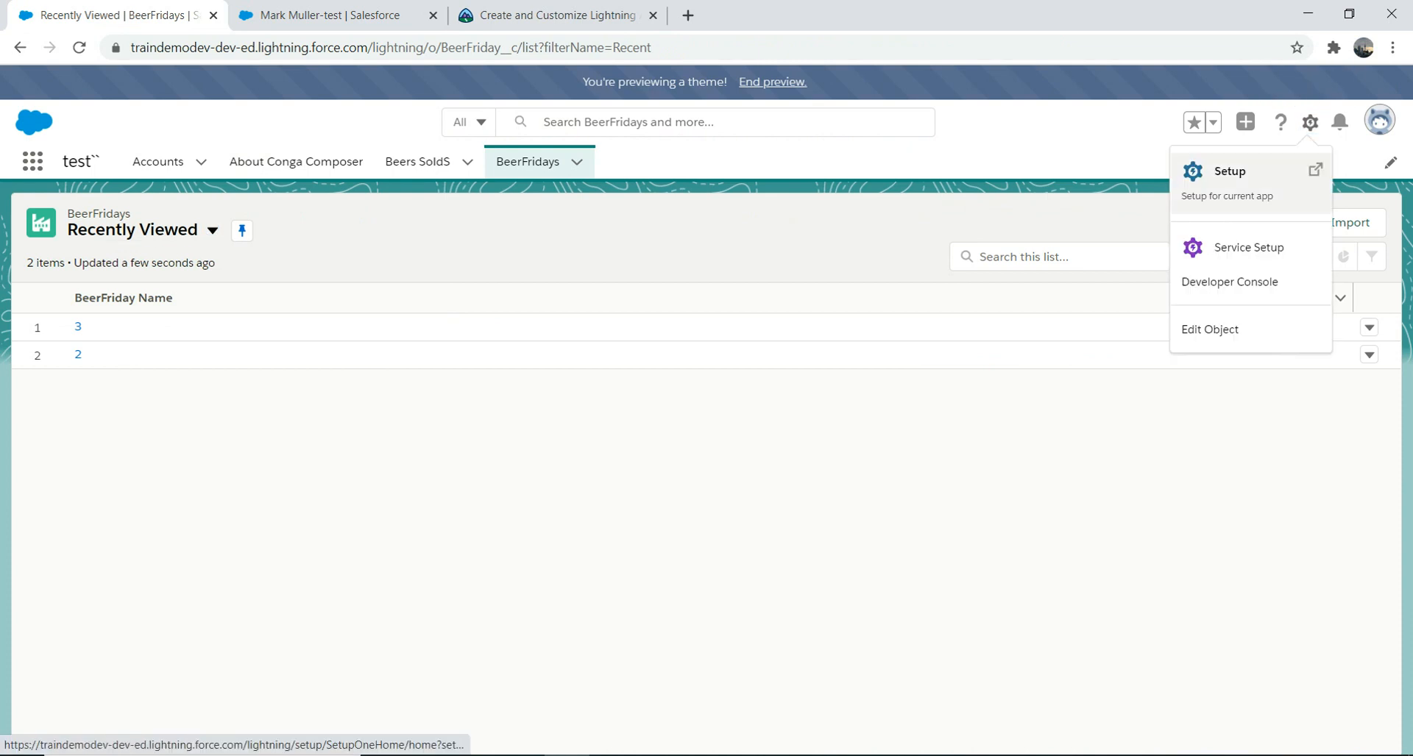
{"action": "left_click", "coordinate": [1229, 177]}
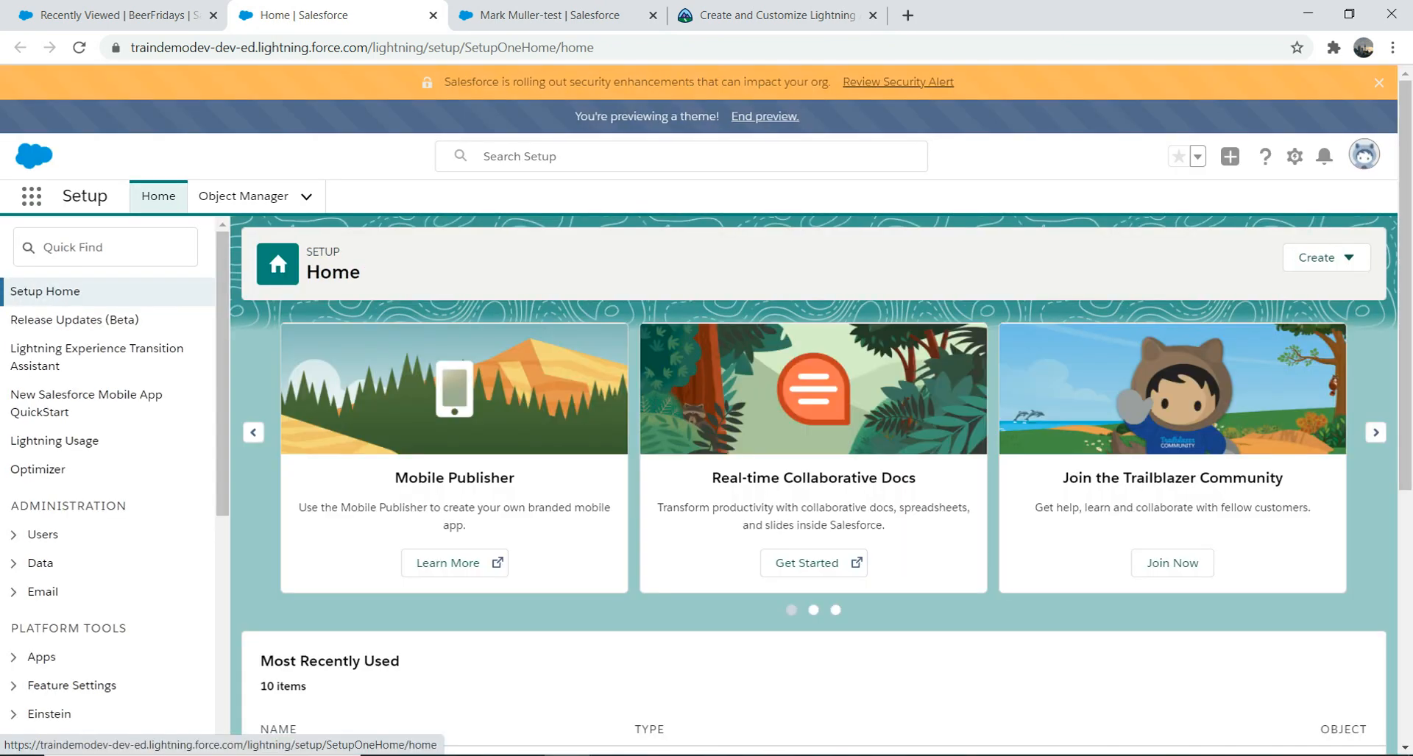
{"action": "left_click", "coordinate": [105, 247]}
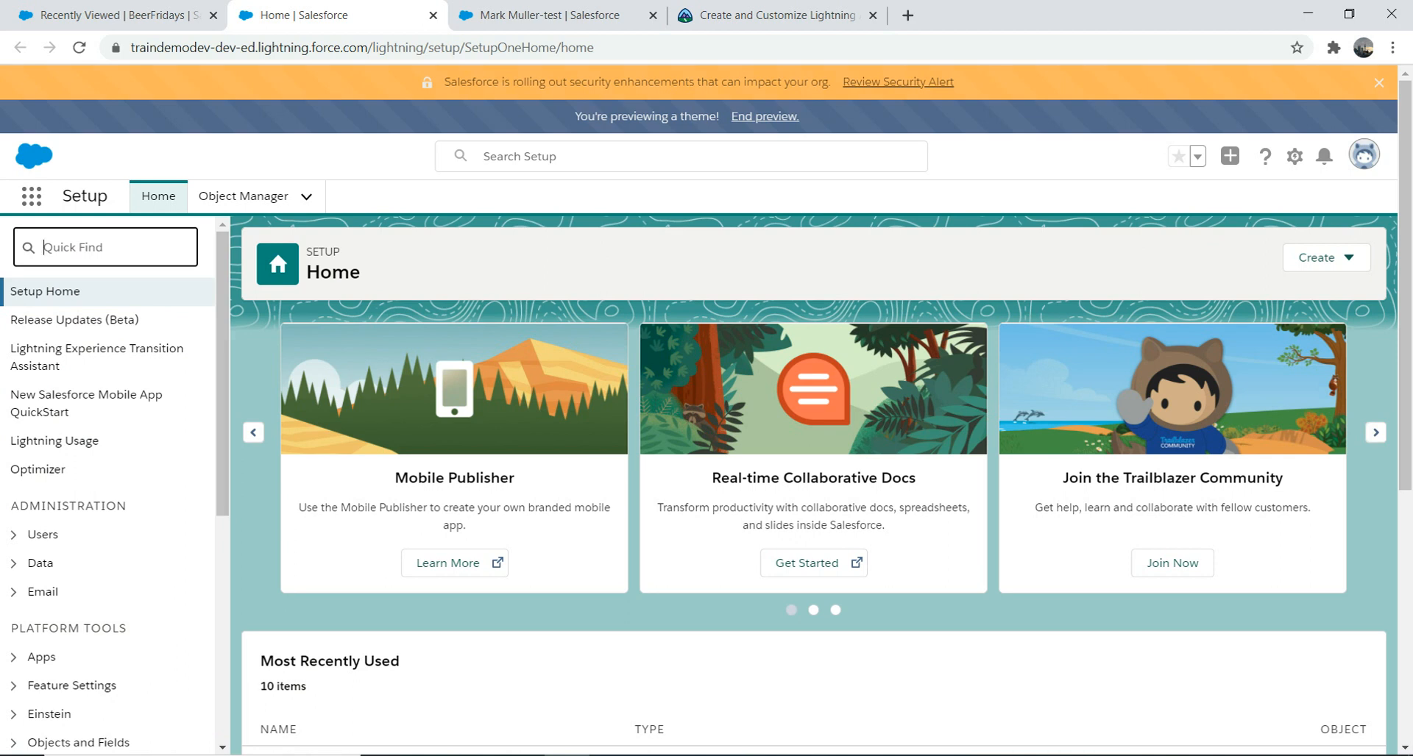
Step: Switch to the Sales app by searching 'sales' in the App Launcher
{"action": "left_click", "coordinate": [31, 195]}
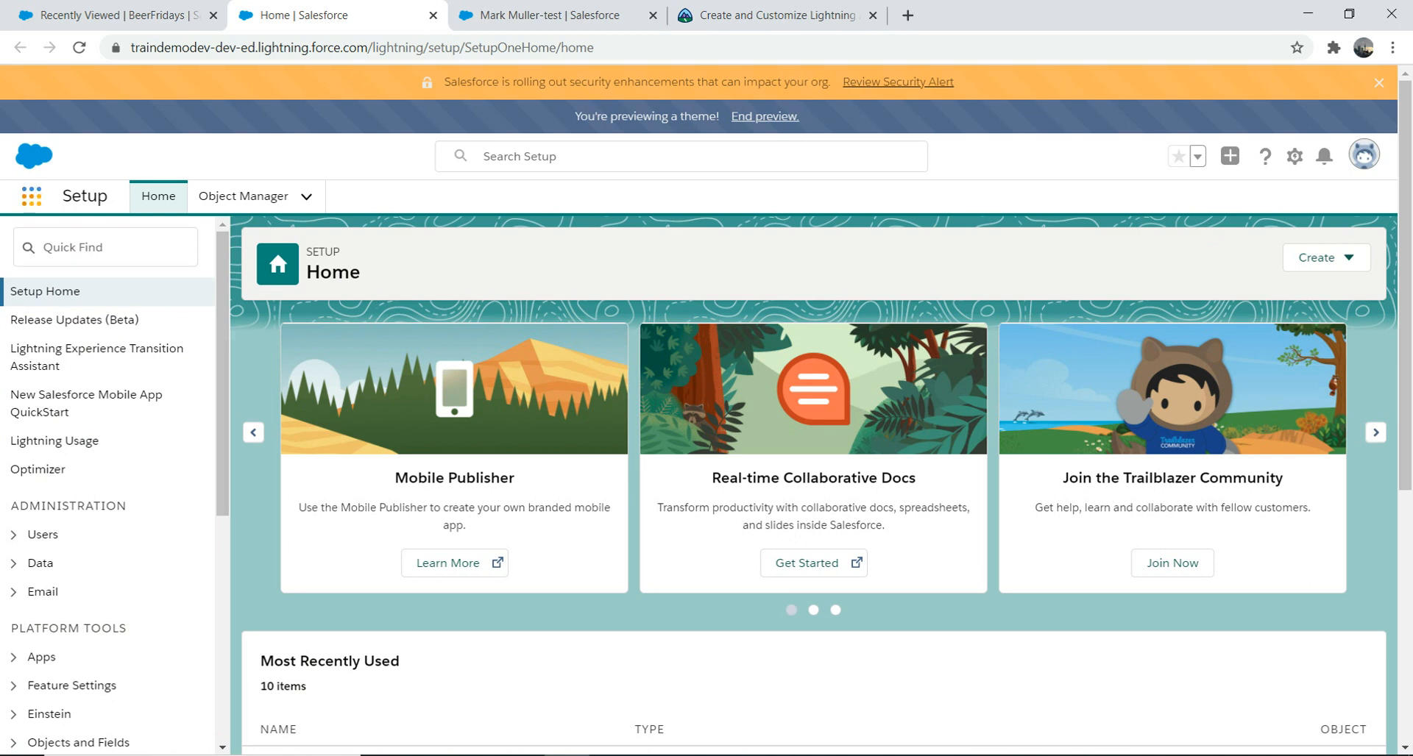
{"action": "type", "text": "sales"}
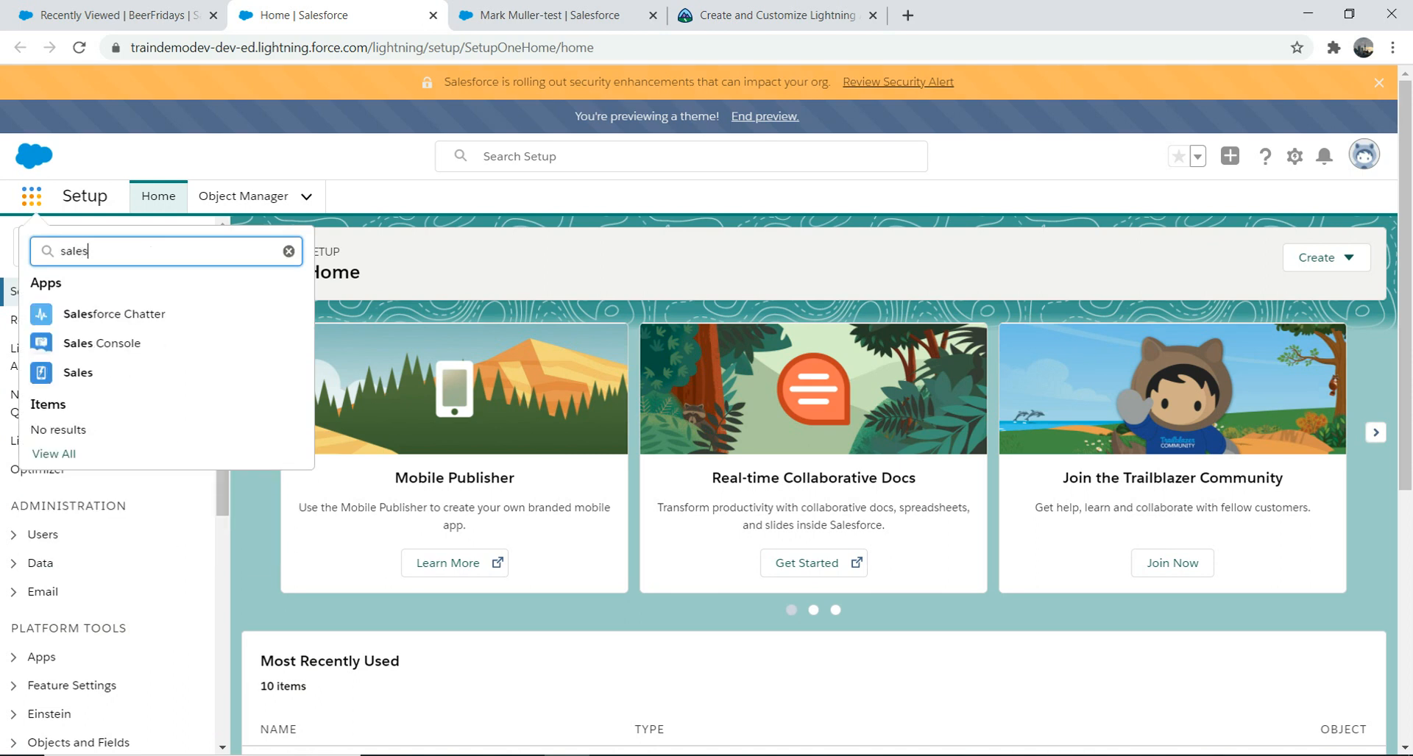
{"action": "left_click", "coordinate": [78, 372]}
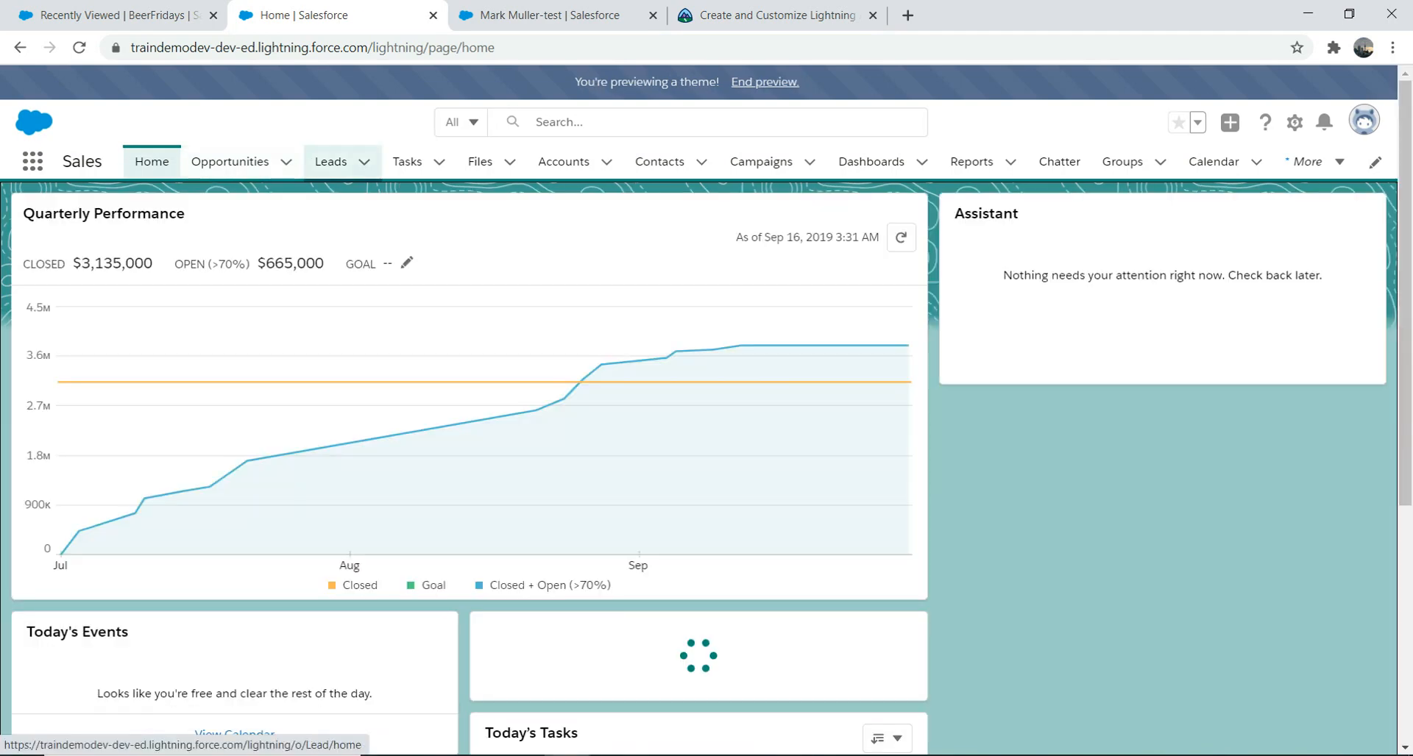
Step: Show the Tasks page with the Test Account task, then close the More tabs menu unused
{"action": "left_click", "coordinate": [406, 161]}
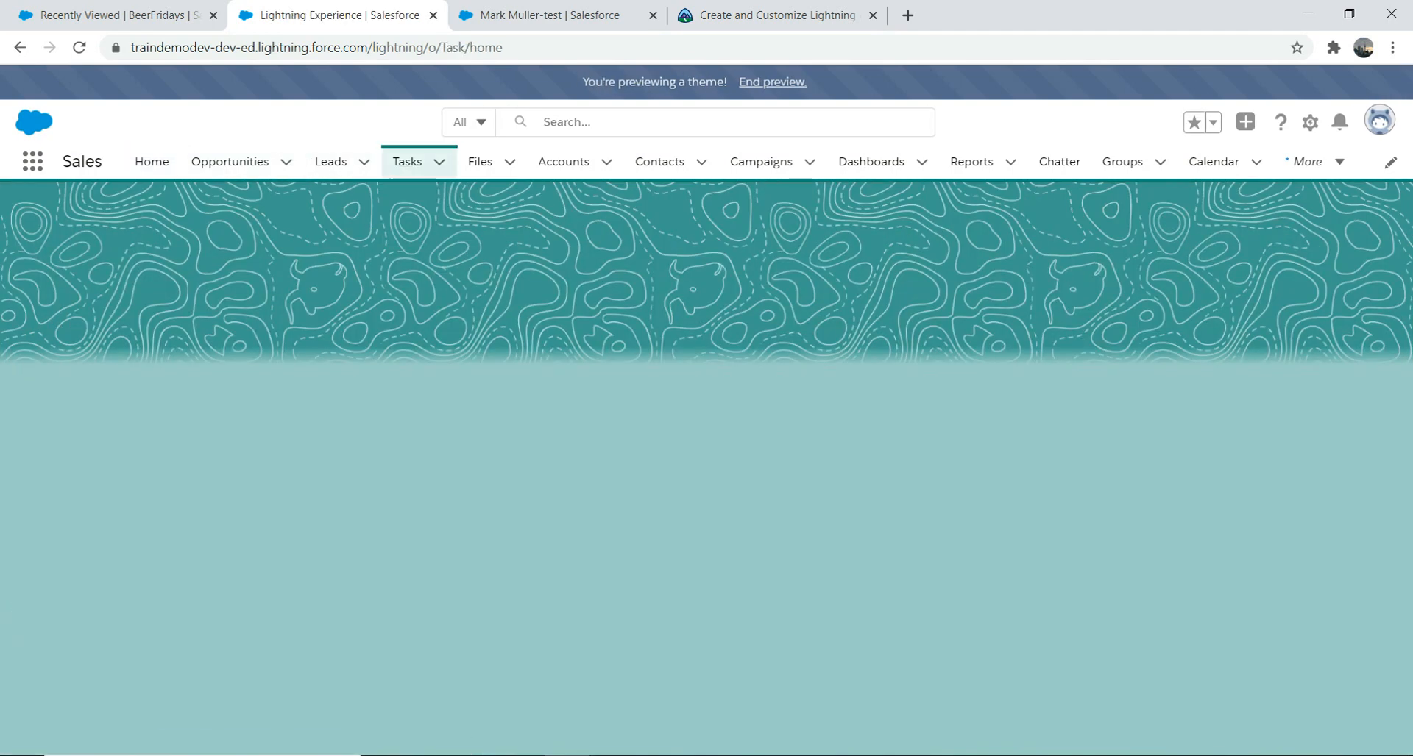
{"action": "left_click", "coordinate": [1314, 162]}
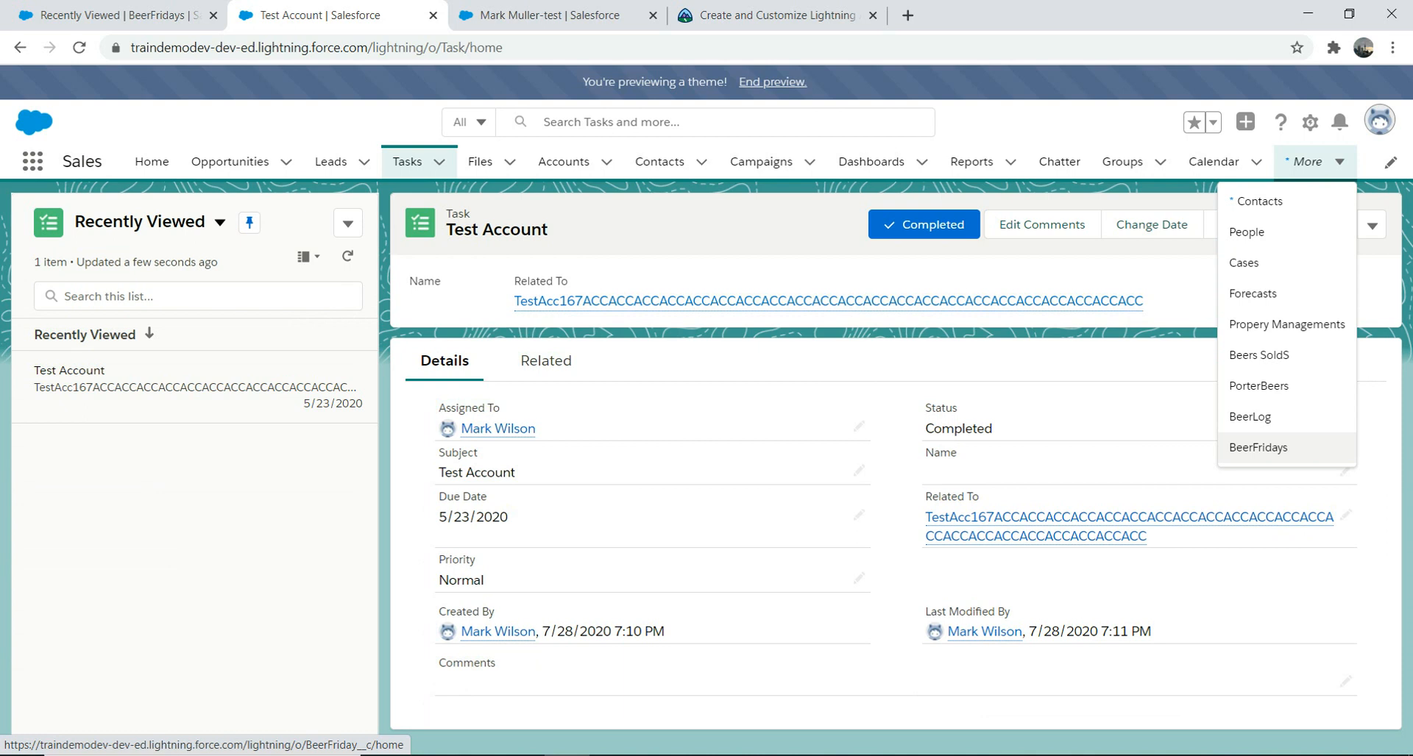
{"action": "left_click", "coordinate": [1258, 448]}
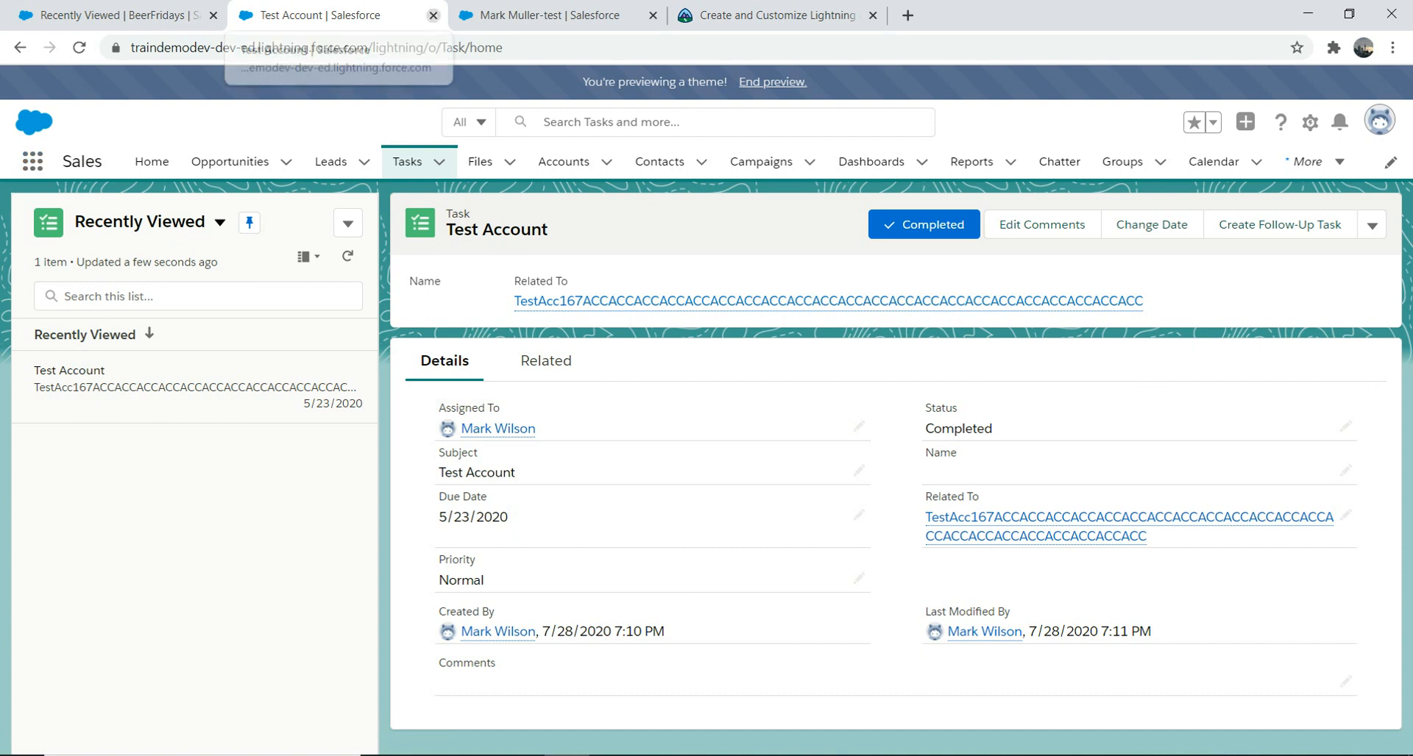
Step: Close the Test Account tab, reopen Setup, and open App Manager via Quick Find 'app ma'
{"action": "left_click", "coordinate": [432, 15]}
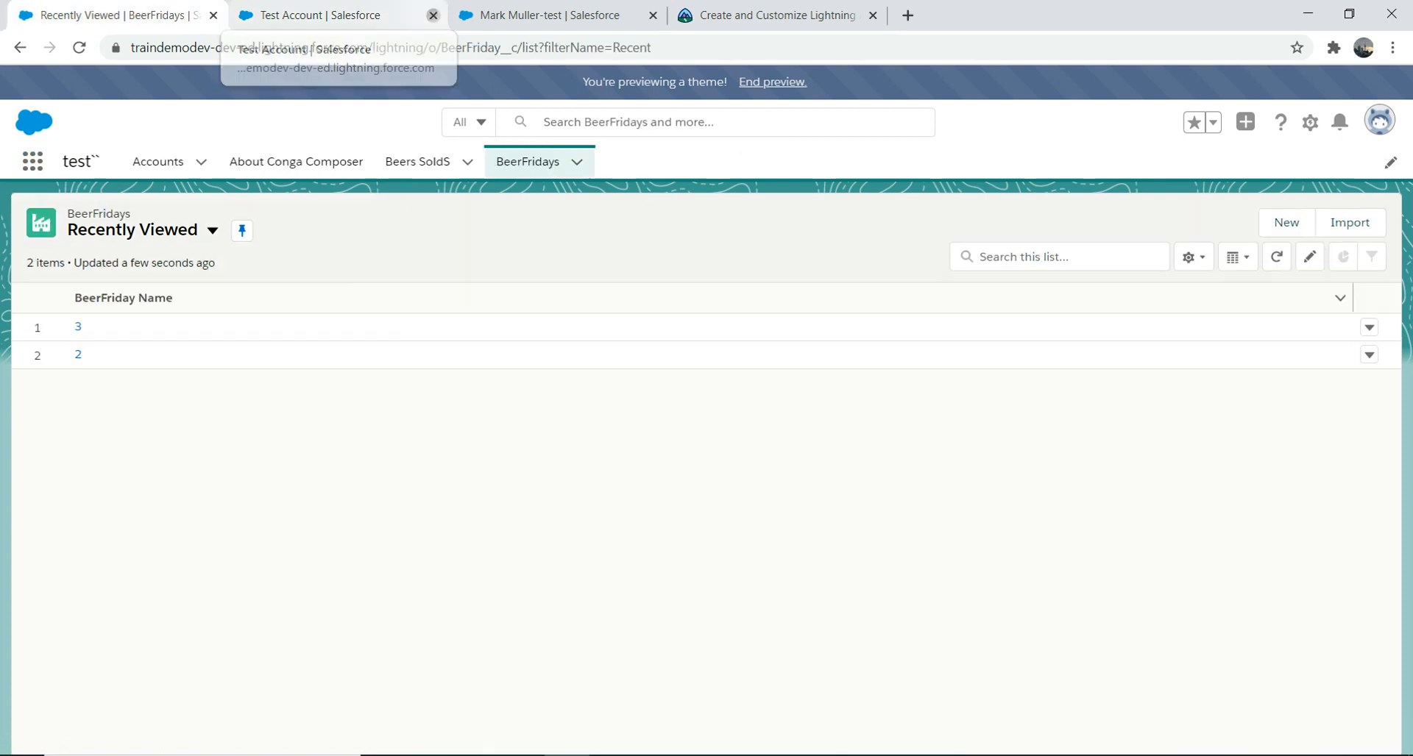
{"action": "left_click", "coordinate": [1310, 122]}
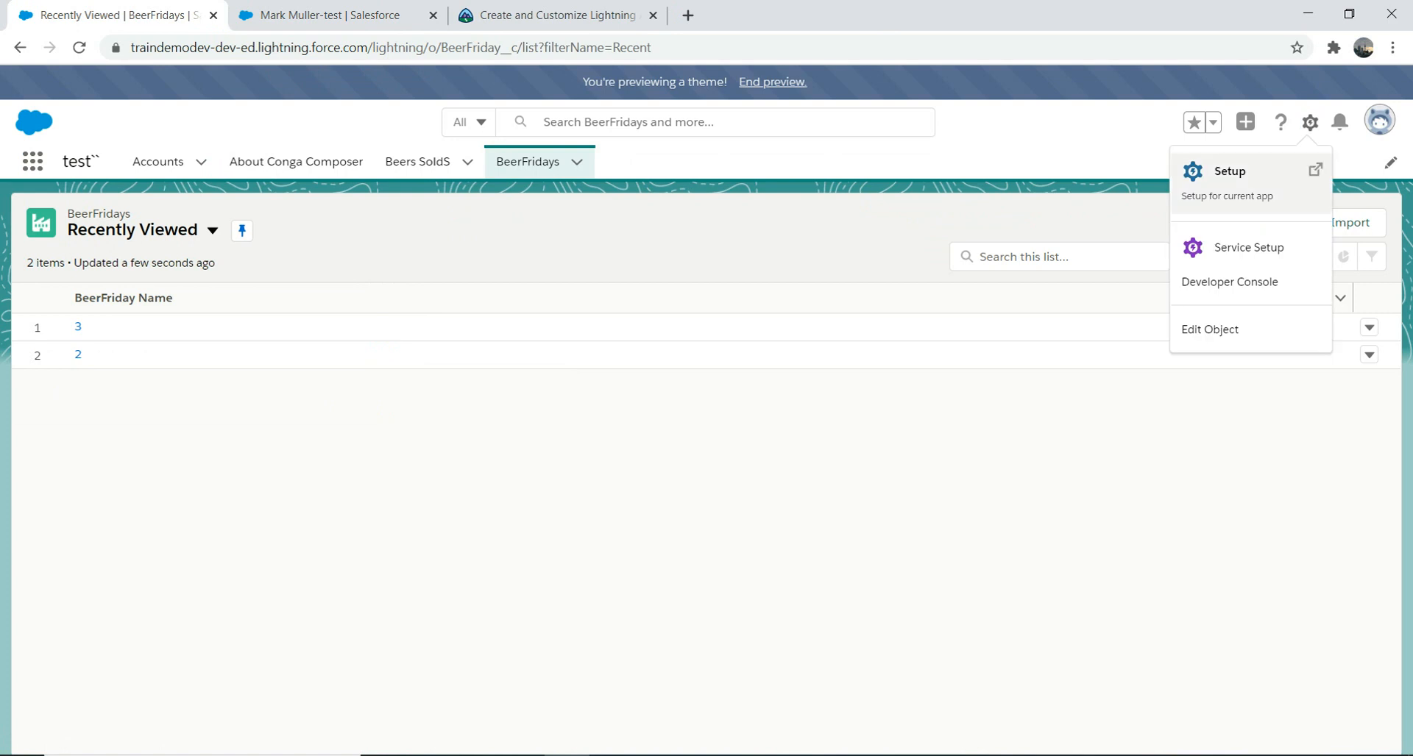
{"action": "left_click", "coordinate": [1230, 173]}
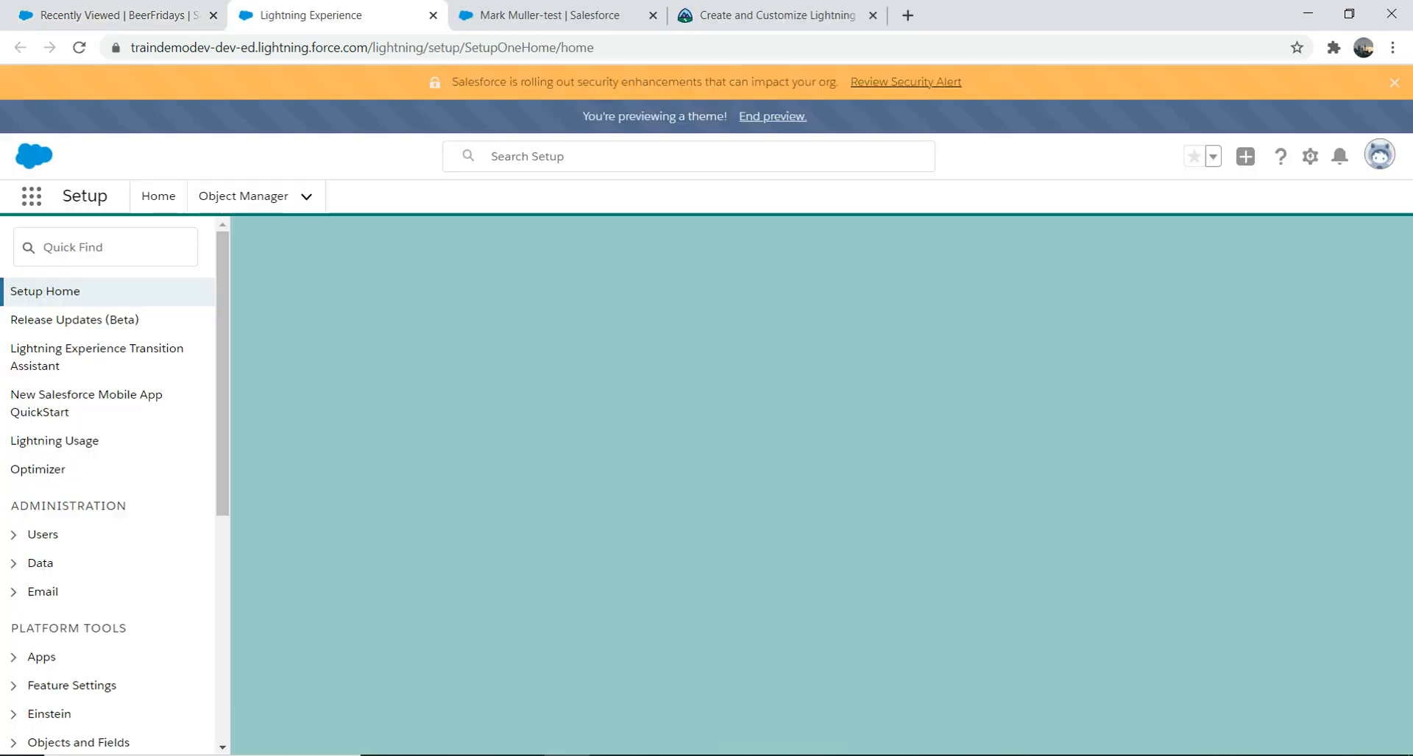
{"action": "type", "text": "app ma"}
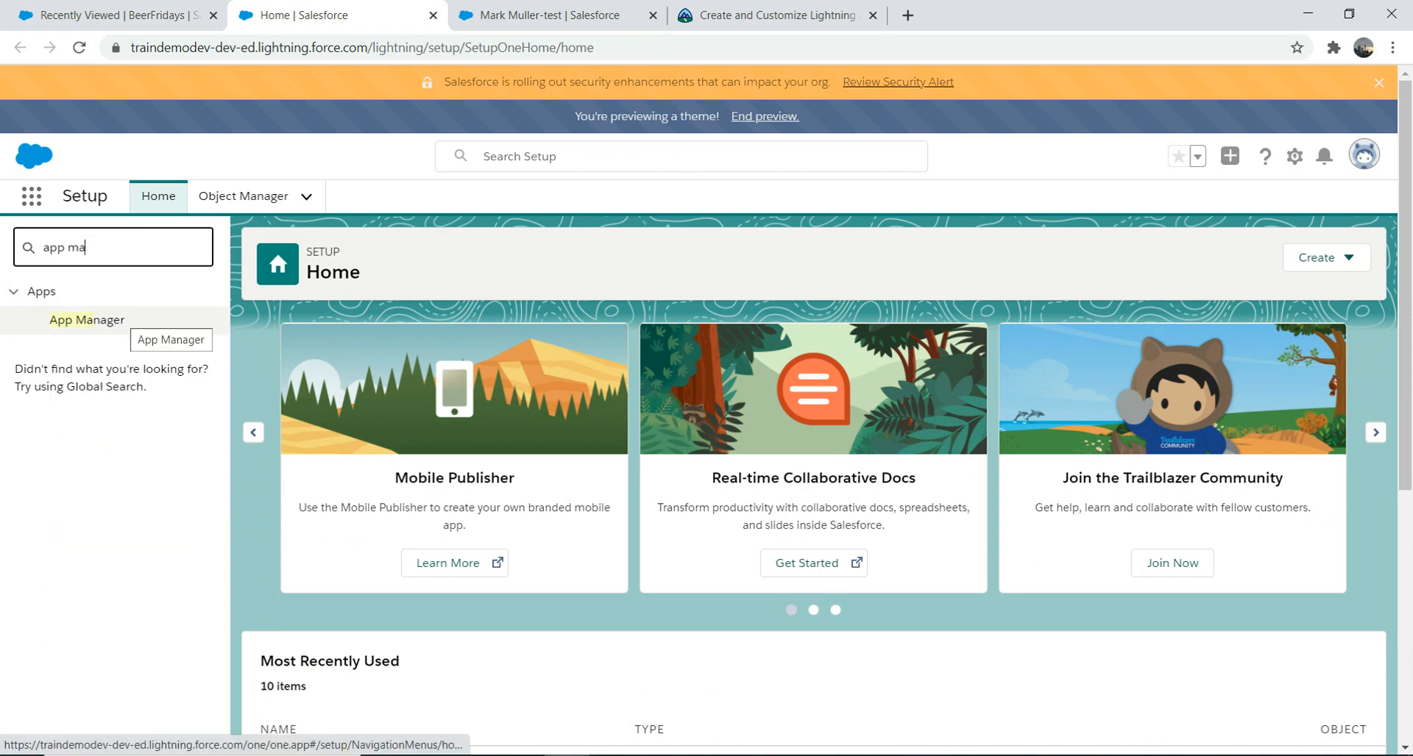
{"action": "left_click", "coordinate": [118, 318]}
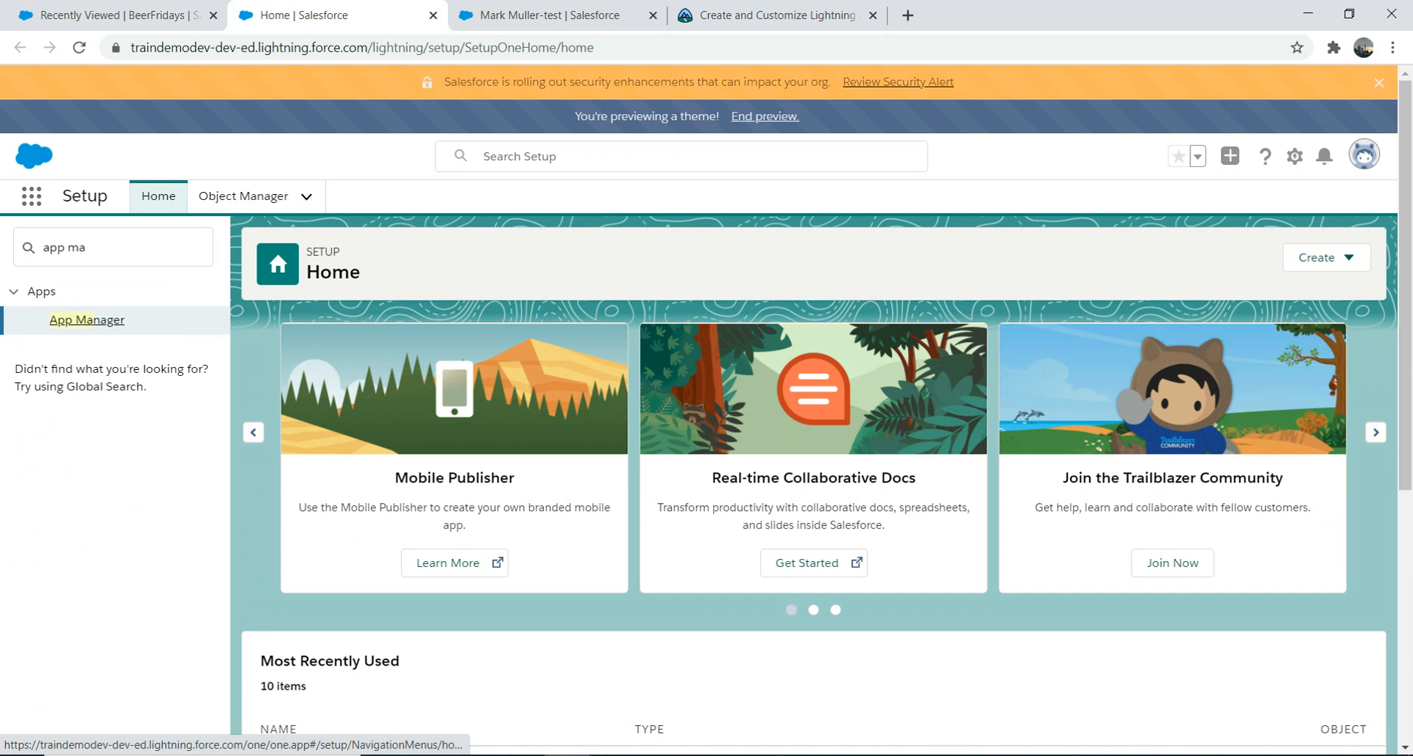
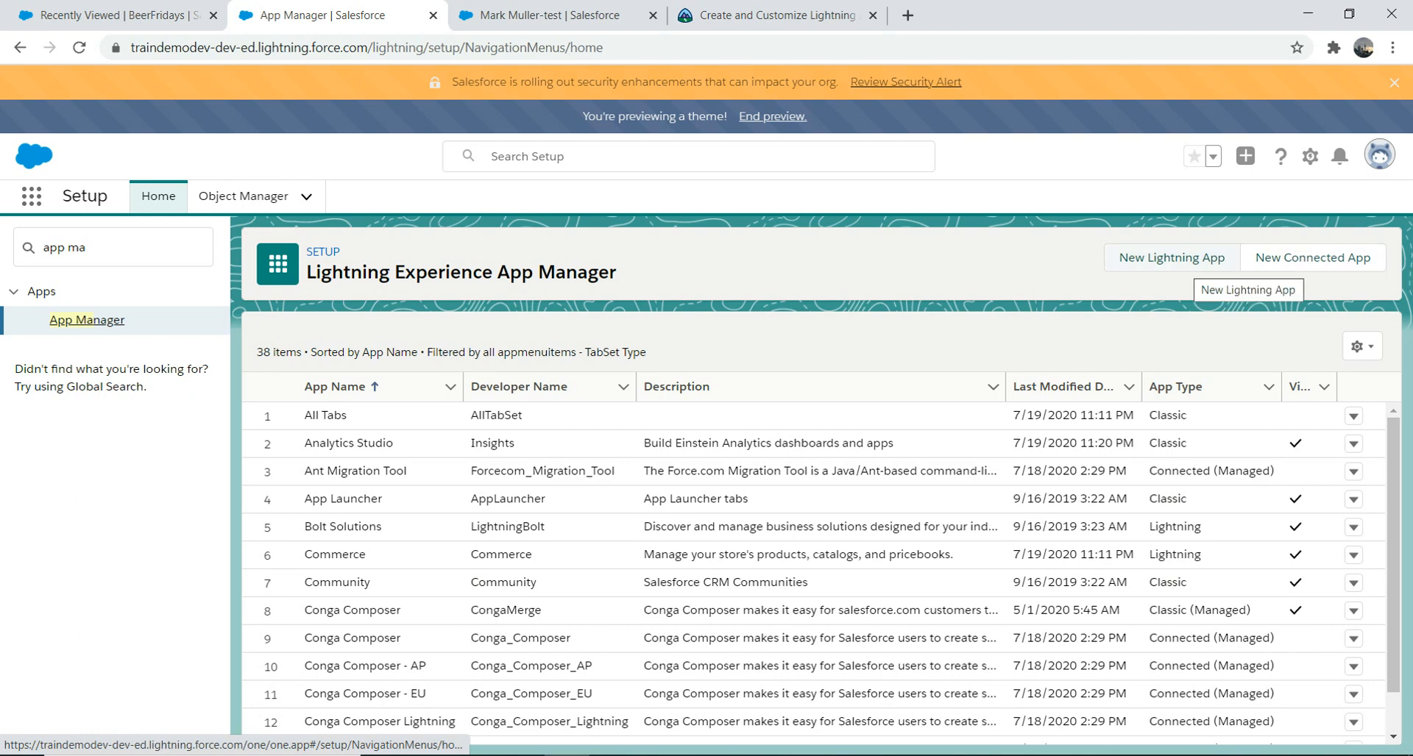
Step: Start a new Lightning app named BeerFriday, leaving its primary colour unchanged
{"action": "left_click", "coordinate": [1171, 257]}
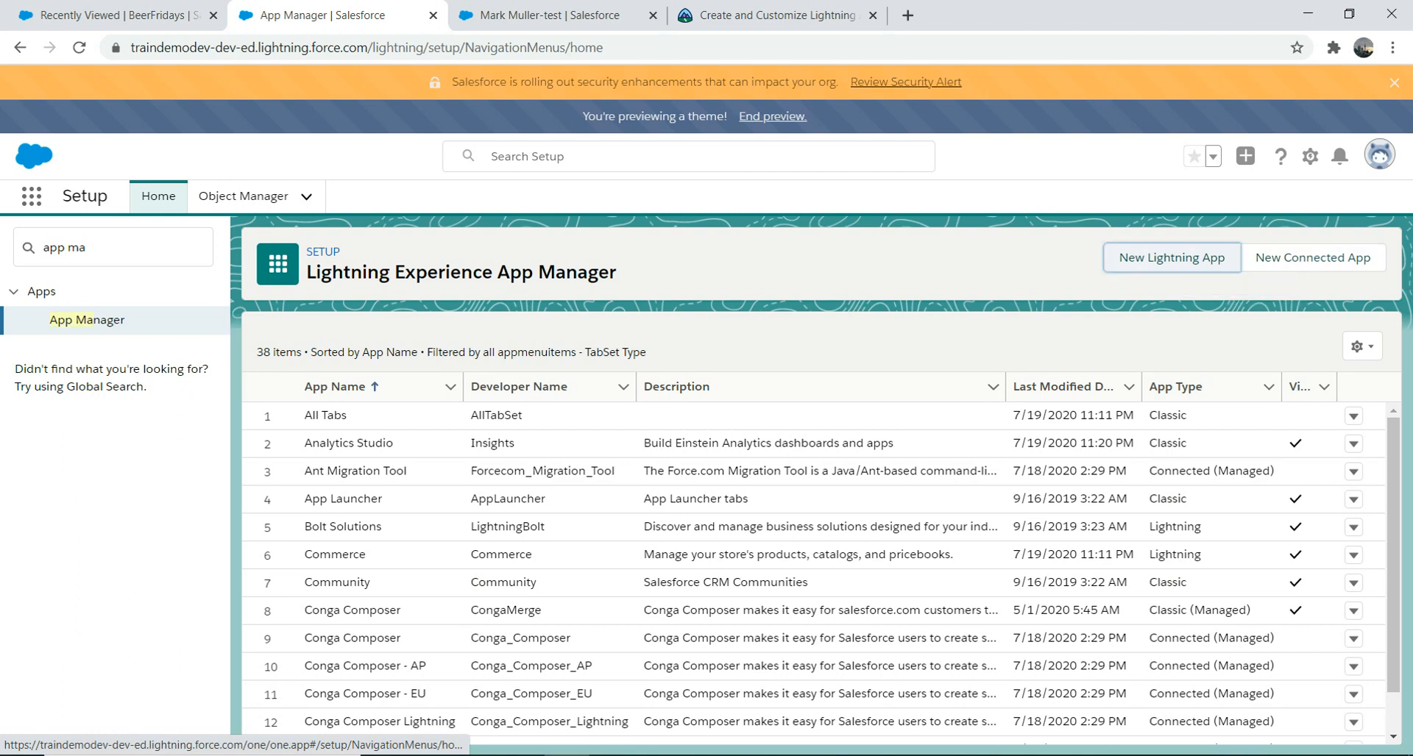
{"action": "left_click", "coordinate": [457, 378]}
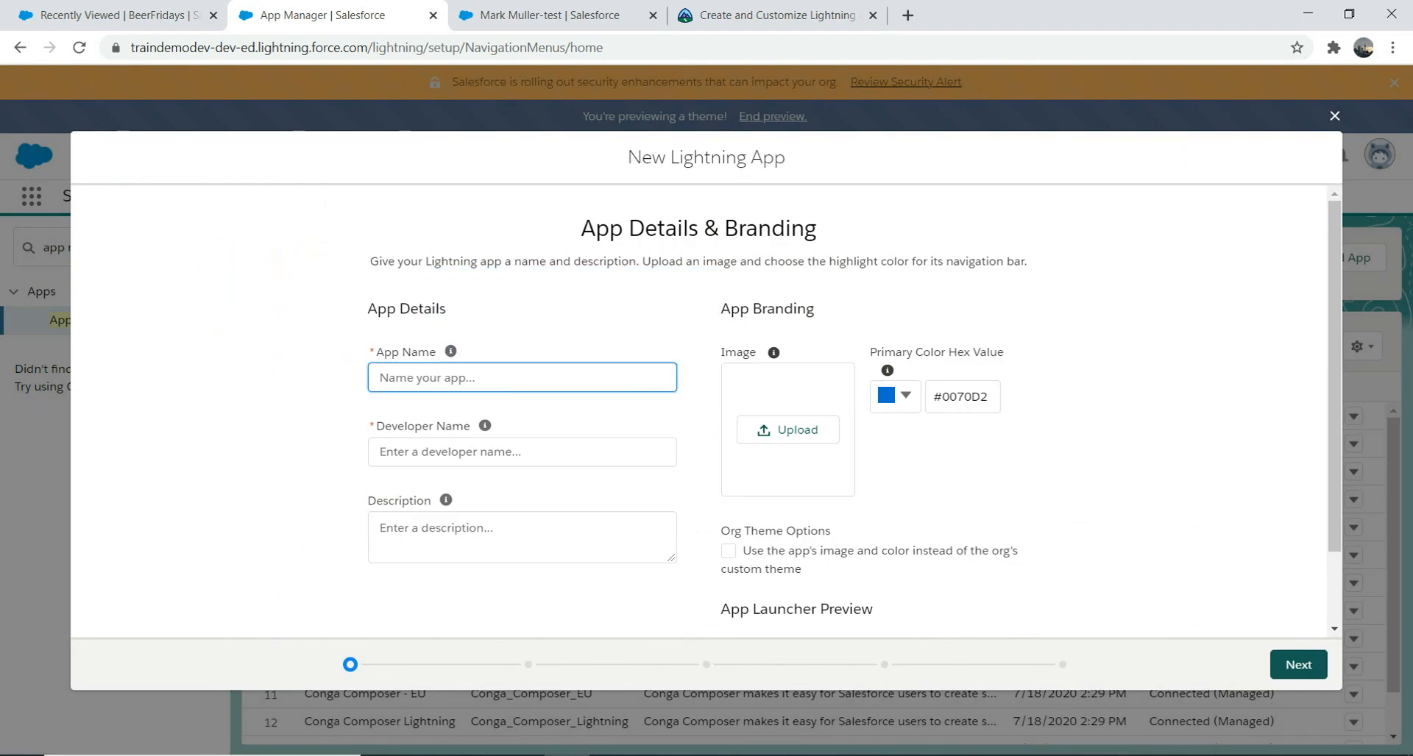
{"action": "type", "text": "BeerFriday"}
{"action": "key", "text": "Tab"}
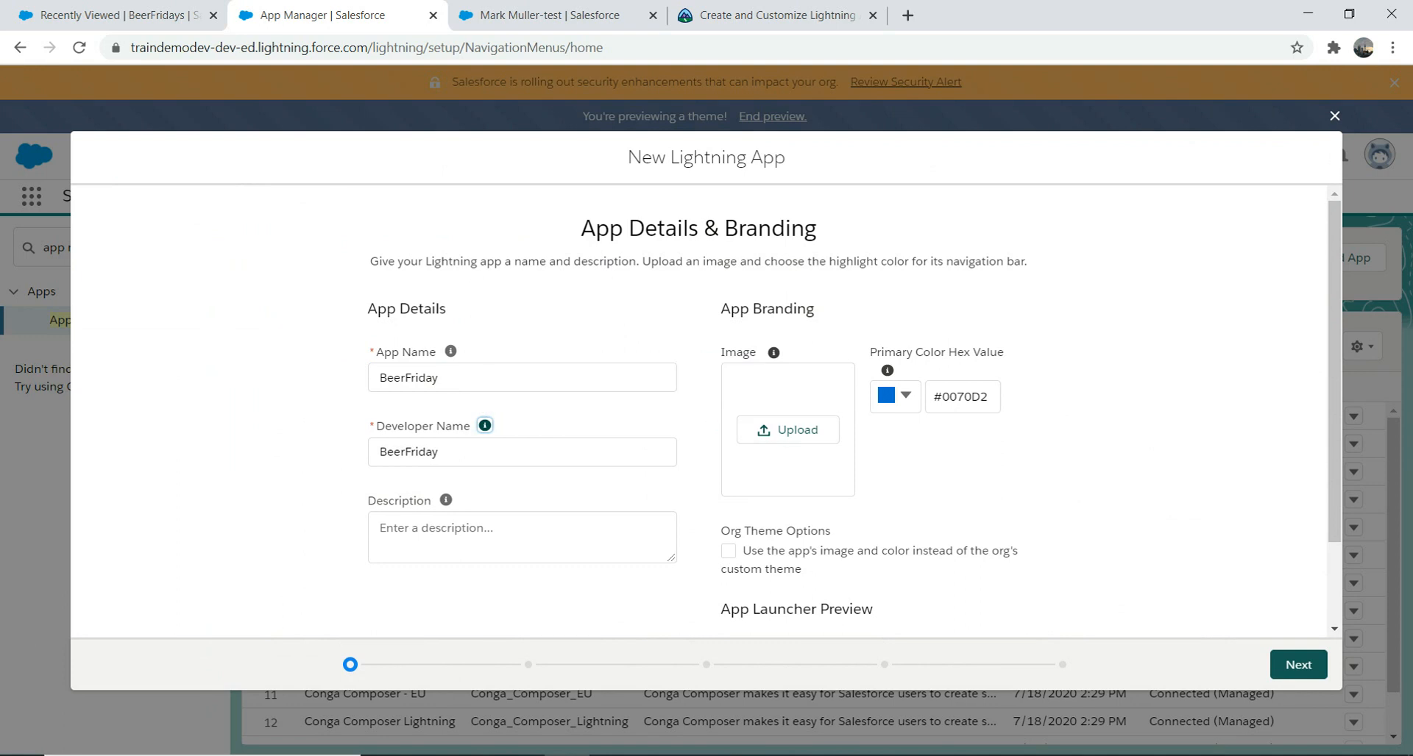
{"action": "left_click", "coordinate": [896, 396]}
{"action": "left_click", "coordinate": [895, 396]}
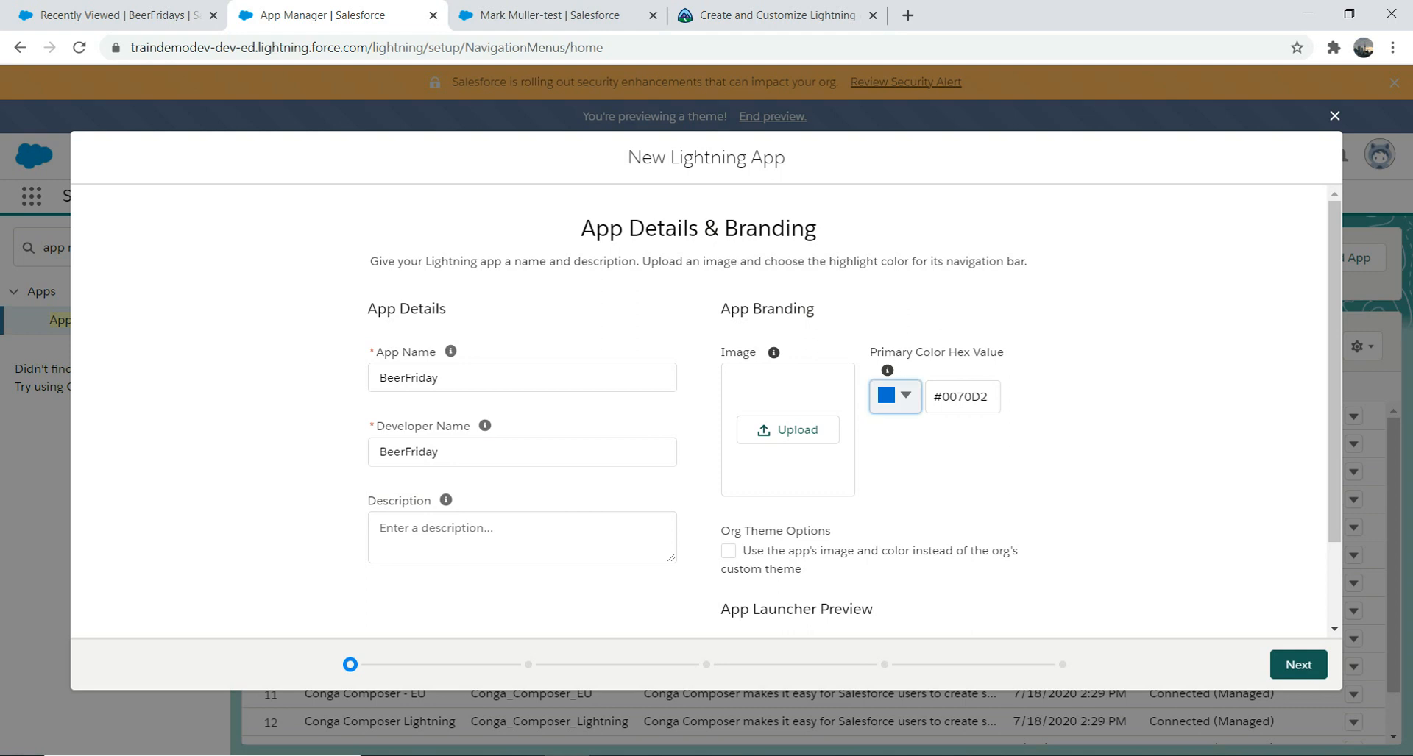
{"action": "left_click", "coordinate": [960, 513]}
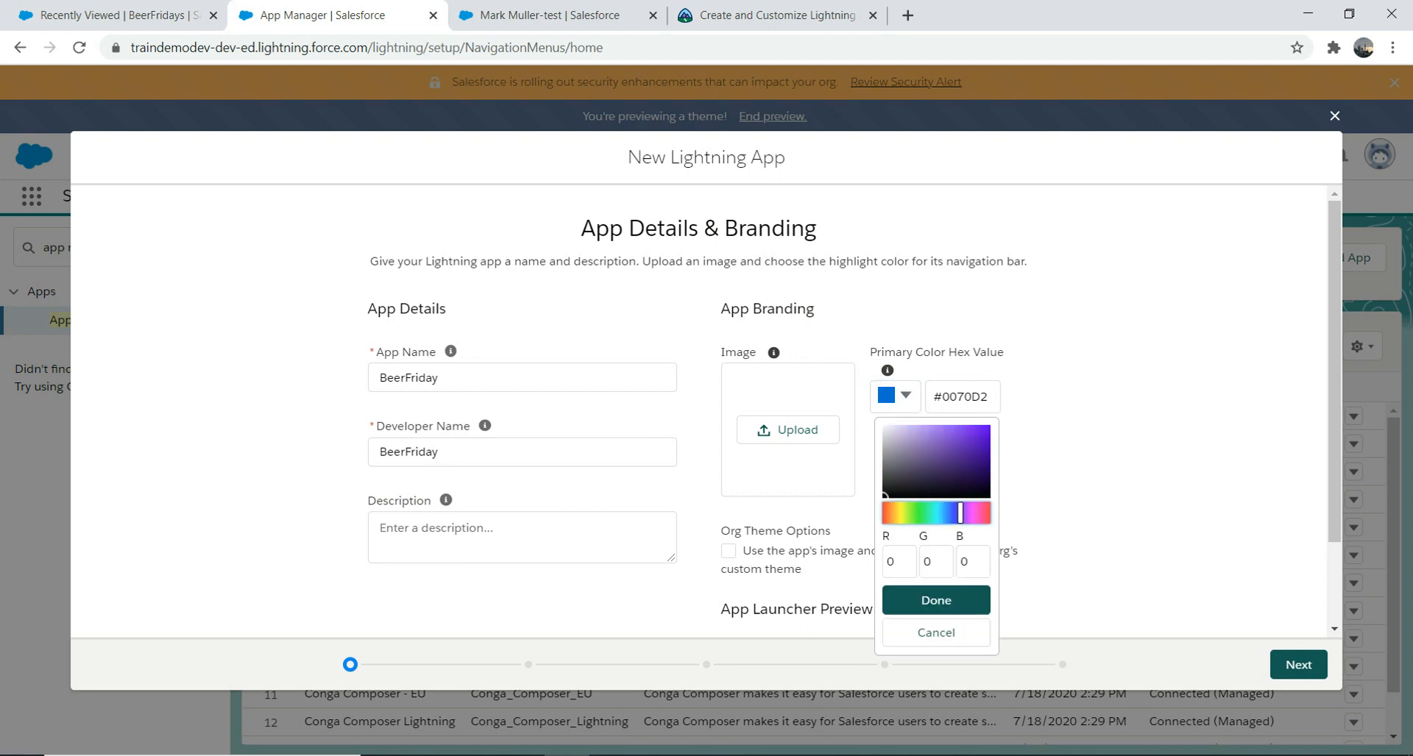
{"action": "key", "text": "Escape"}
Step: Describe the app as 'This is an App for beer friday' and continue to App Options
{"action": "left_click", "coordinate": [521, 538]}
{"action": "type", "text": "This is"}
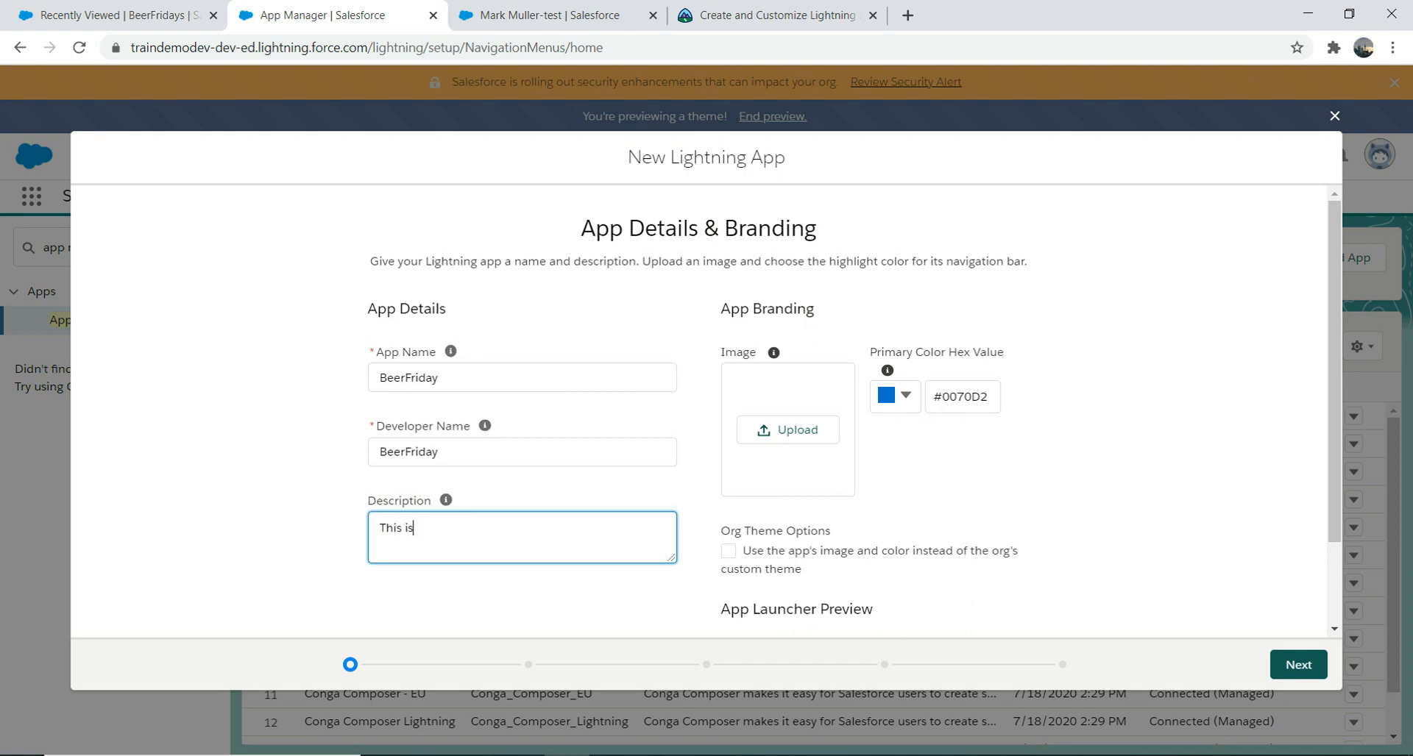
{"action": "type", "text": " an App for beer friday"}
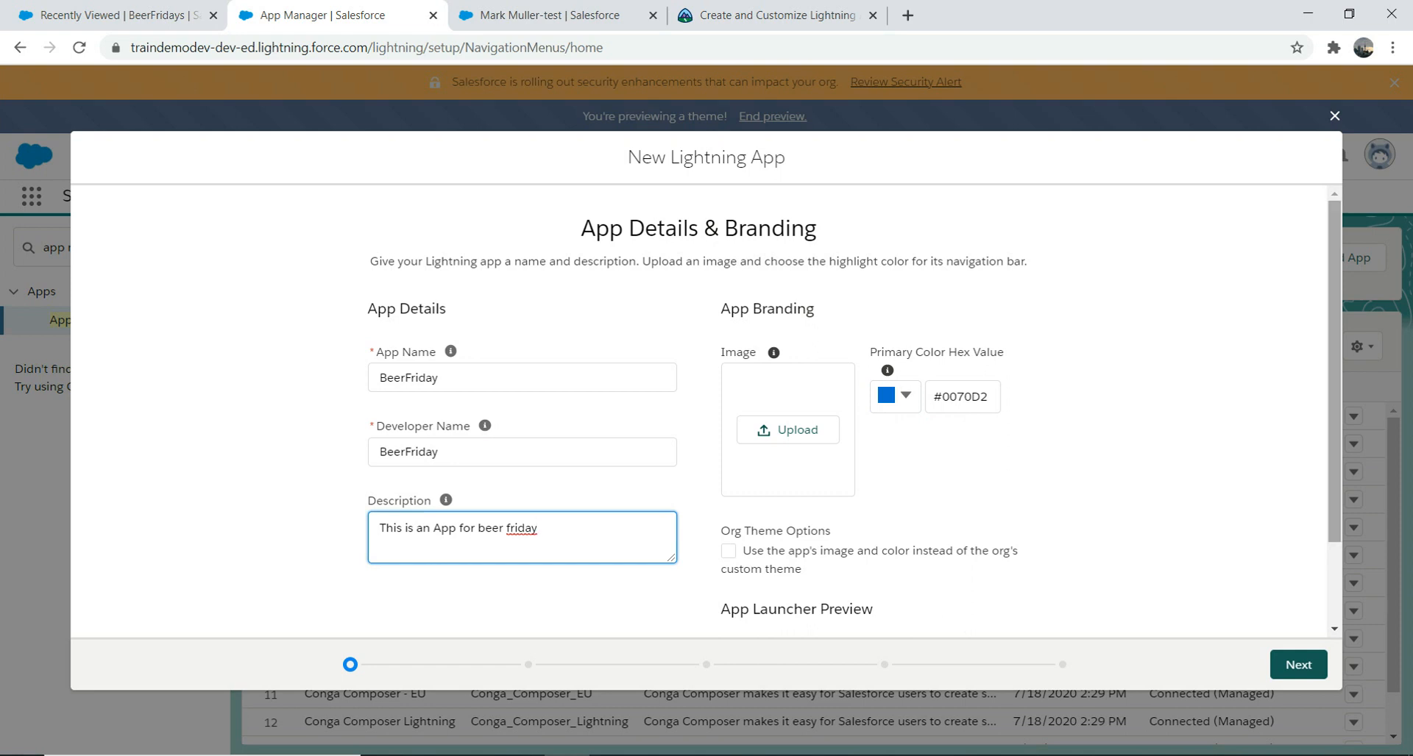
{"action": "scroll", "coordinate": [854, 412], "scroll_direction": "down", "scroll_amount": 2}
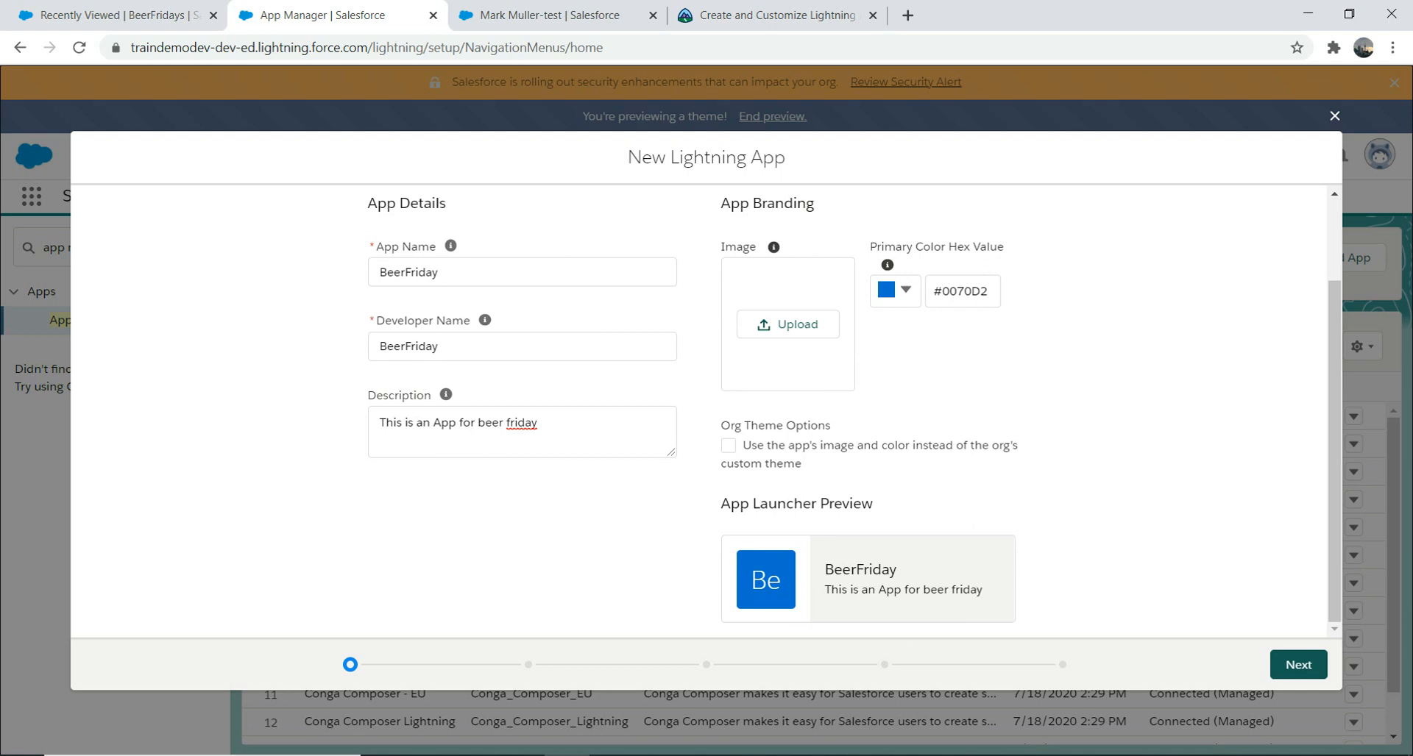
{"action": "left_click", "coordinate": [1298, 664]}
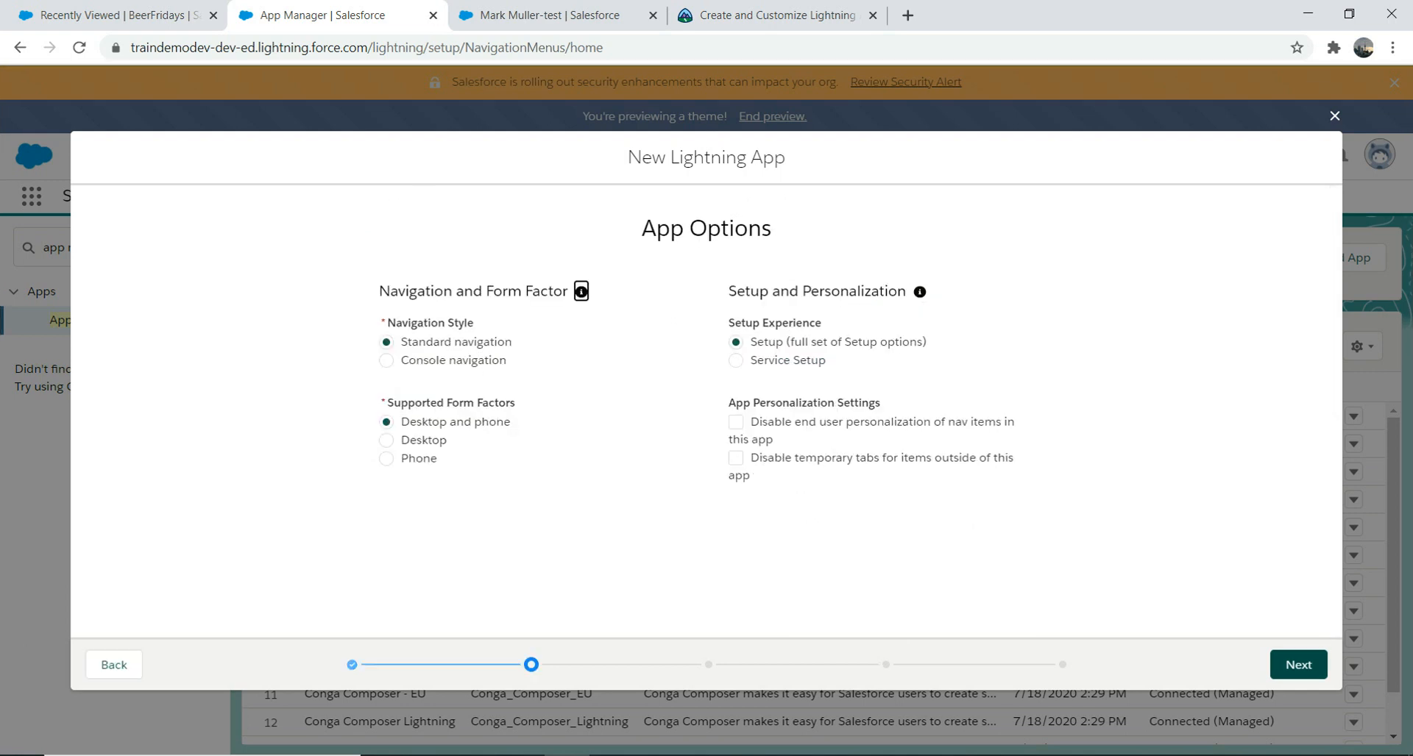
Step: Keep the default app options and add no utility items
{"action": "mouse_move", "coordinate": [581, 292]}
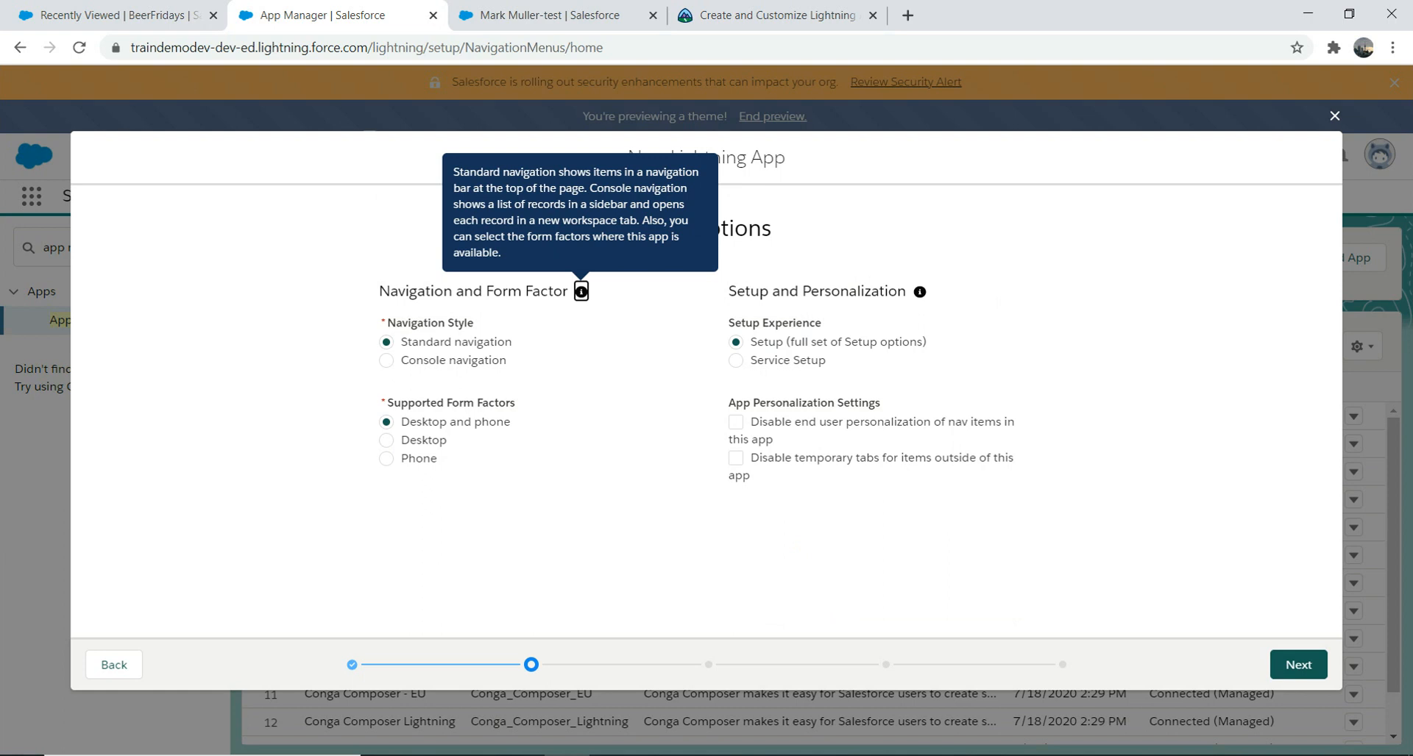
{"action": "left_click", "coordinate": [1299, 665]}
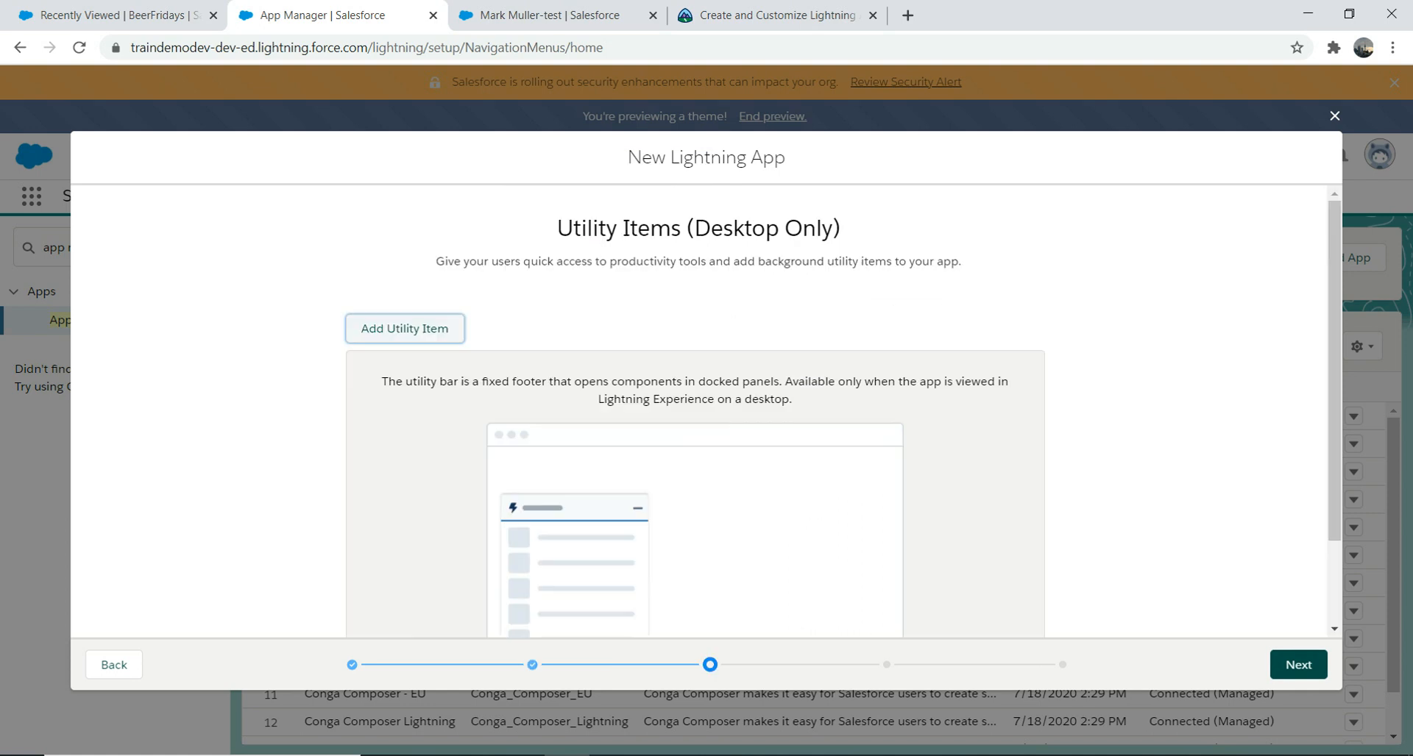
{"action": "scroll", "coordinate": [695, 412], "scroll_direction": "down", "scroll_amount": 2}
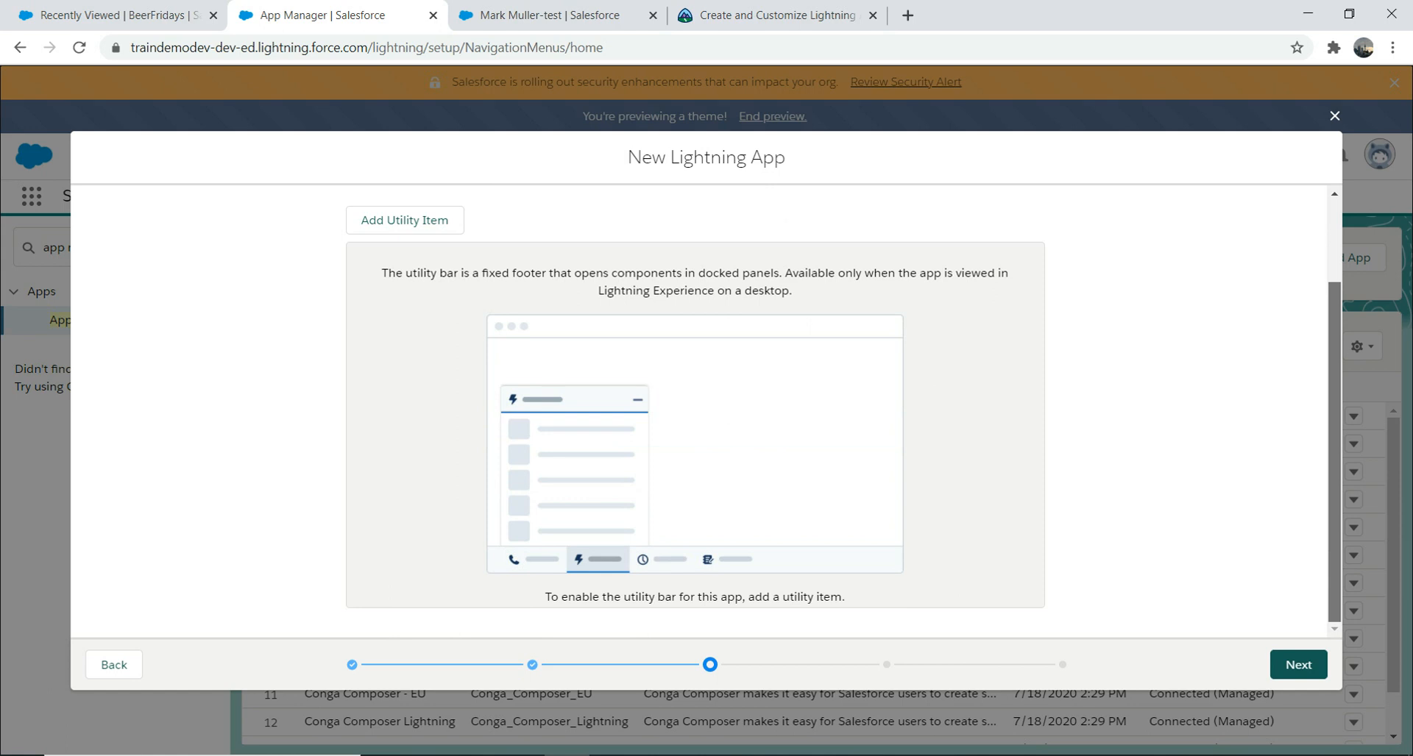
{"action": "left_click", "coordinate": [1297, 664]}
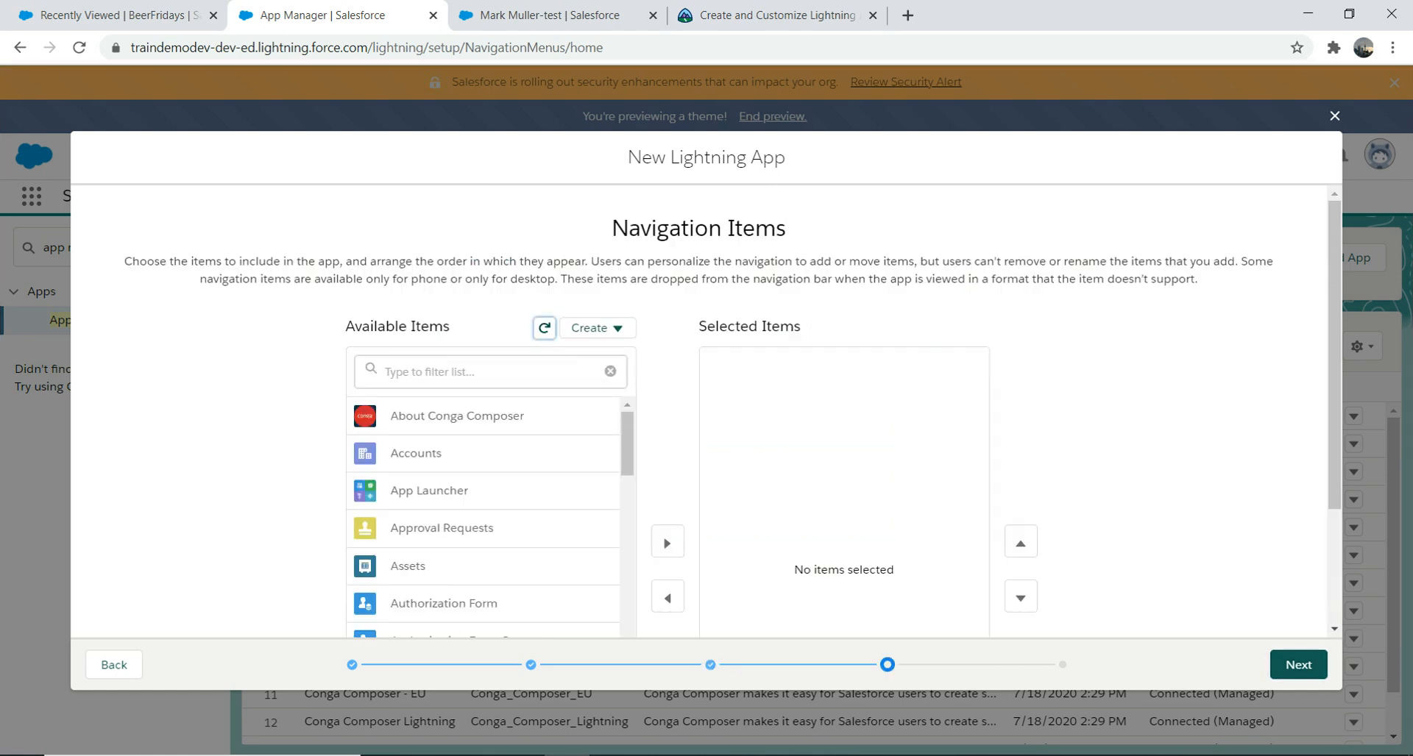
Step: Filter by 'beer' and 'cont' to select BeerFridays and Contacts as navigation items, then continue
{"action": "left_click", "coordinate": [486, 372]}
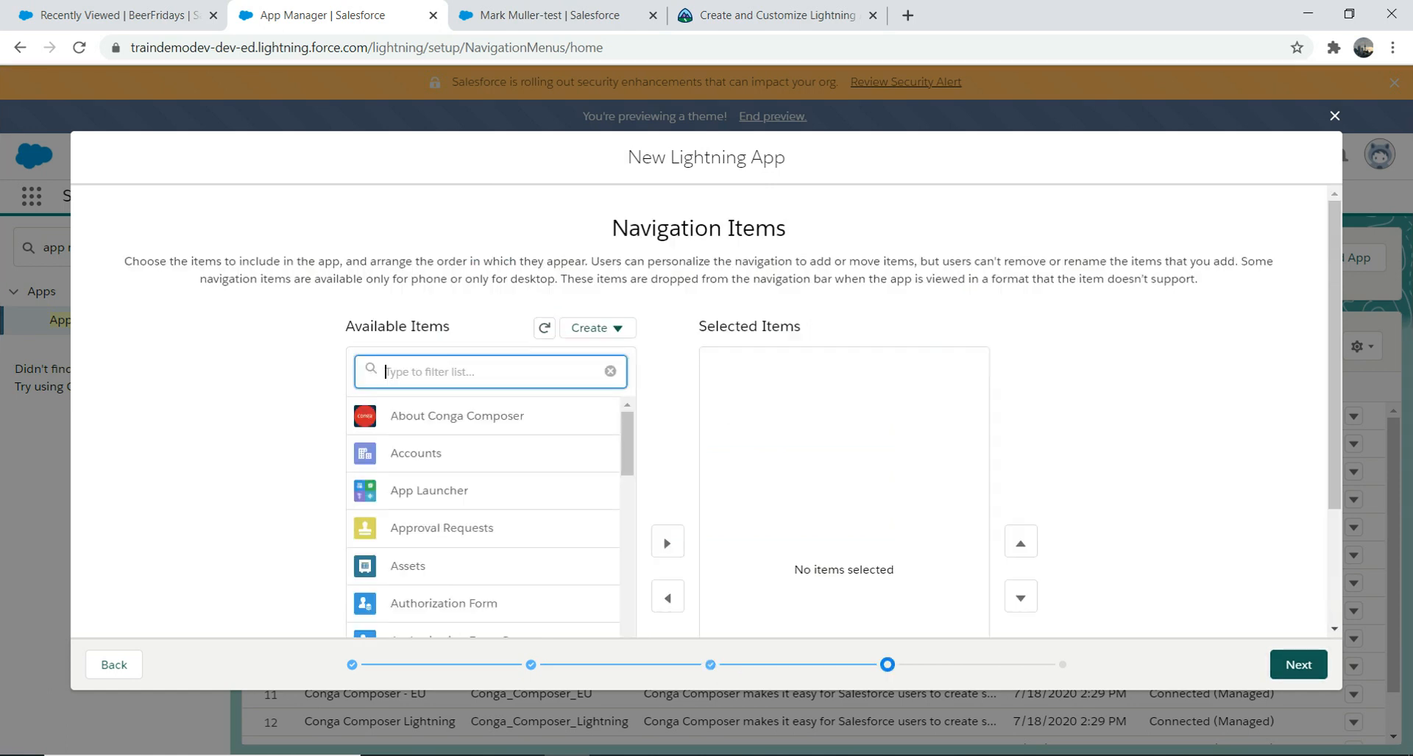
{"action": "type", "text": "beer"}
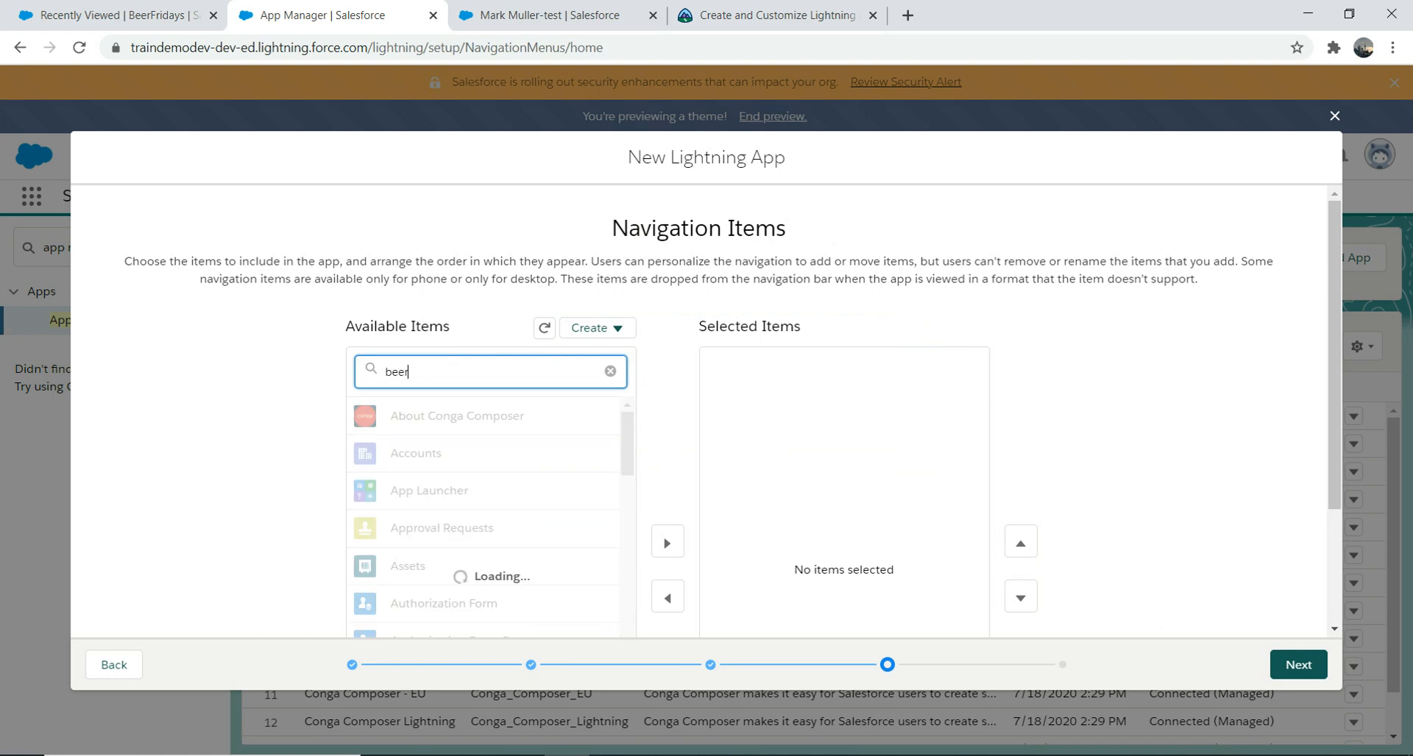
{"action": "scroll", "coordinate": [423, 407], "scroll_direction": "down", "scroll_amount": 2}
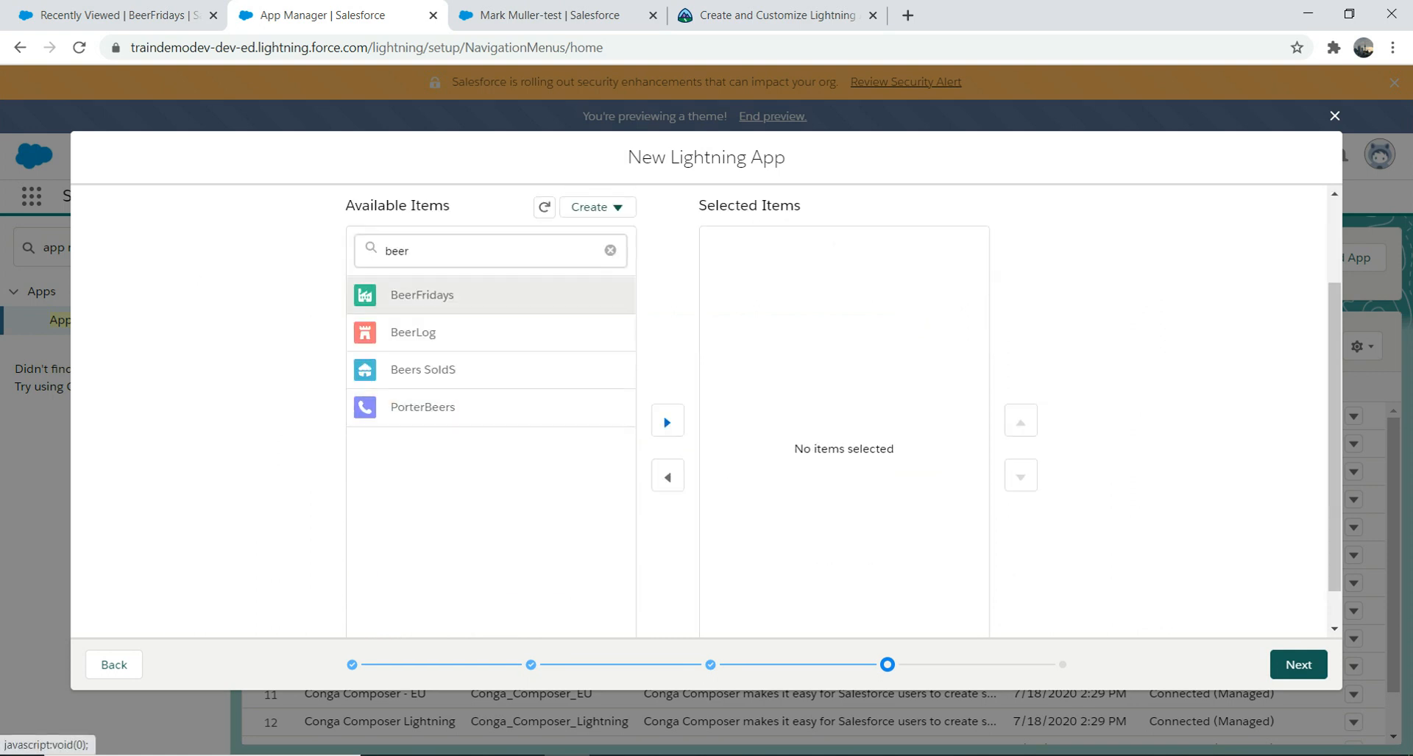
{"action": "left_click", "coordinate": [668, 422]}
{"action": "double_click", "coordinate": [398, 250]}
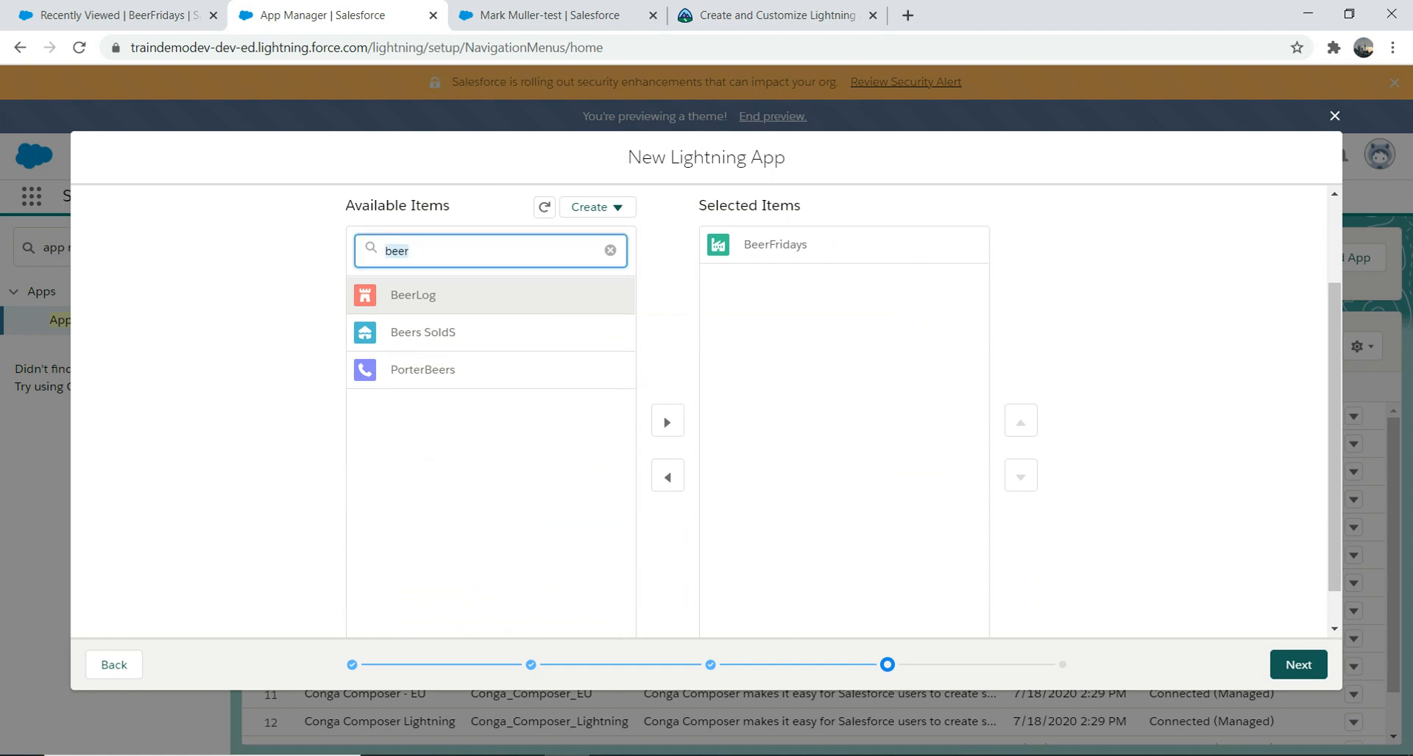
{"action": "type", "text": "cont"}
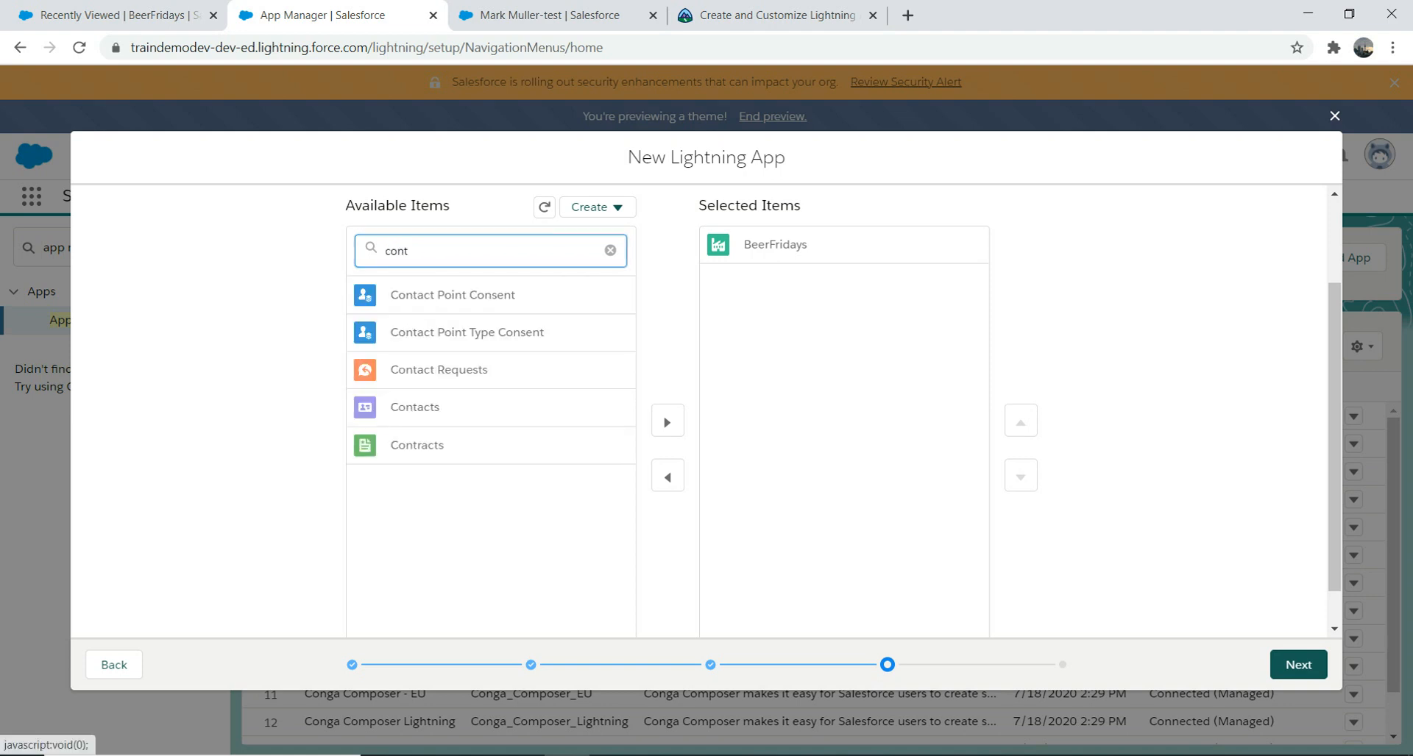
{"action": "left_click", "coordinate": [415, 407]}
{"action": "left_click", "coordinate": [667, 421]}
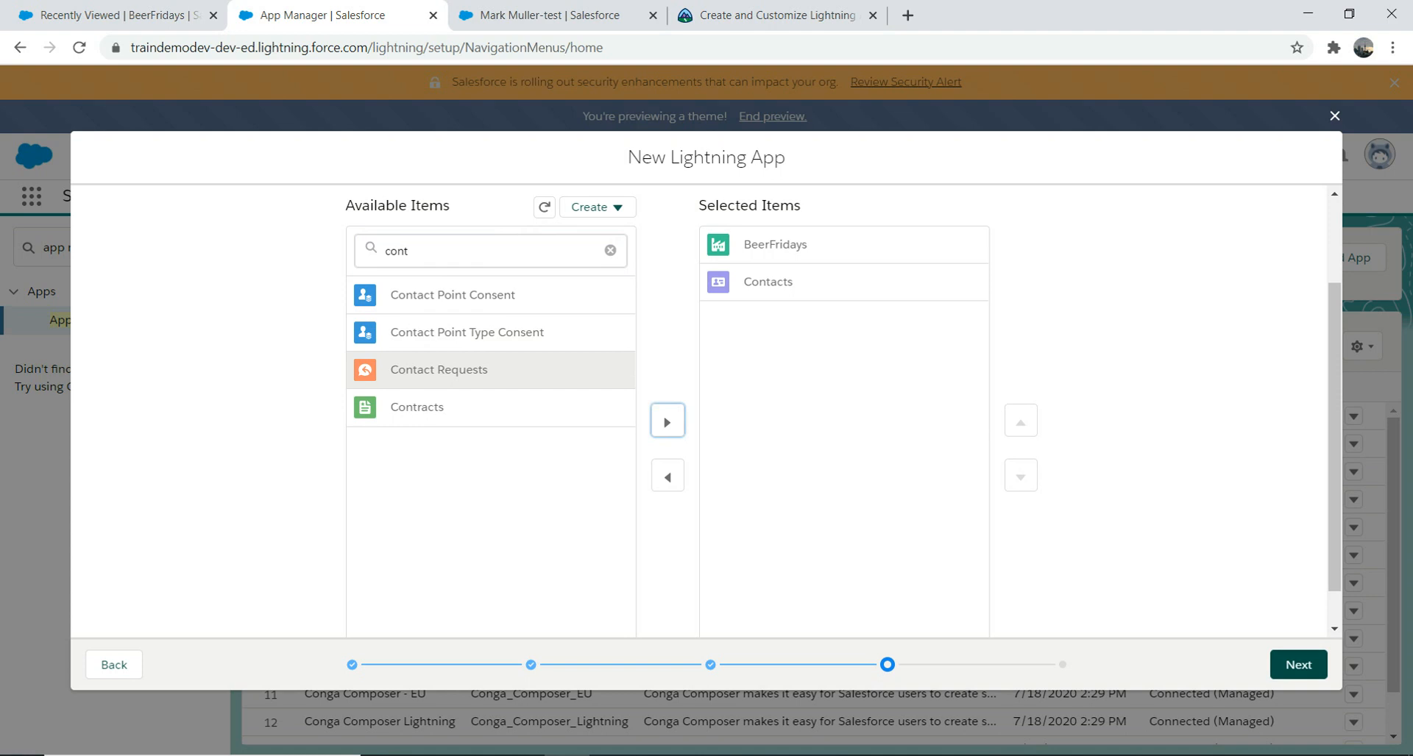
{"action": "left_click", "coordinate": [1297, 664]}
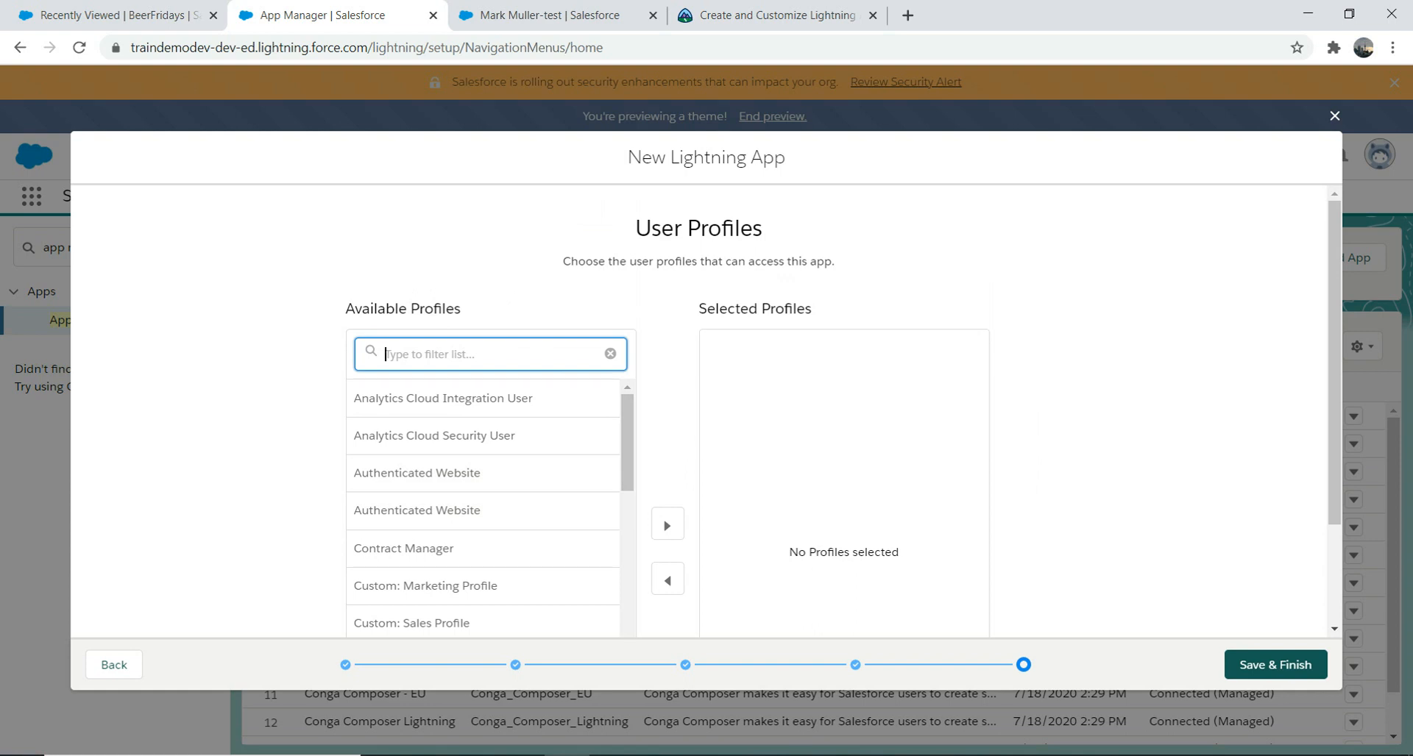
Step: Filter profiles by 'sys', select all three system profiles, and save and finish the app
{"action": "type", "text": "sys"}
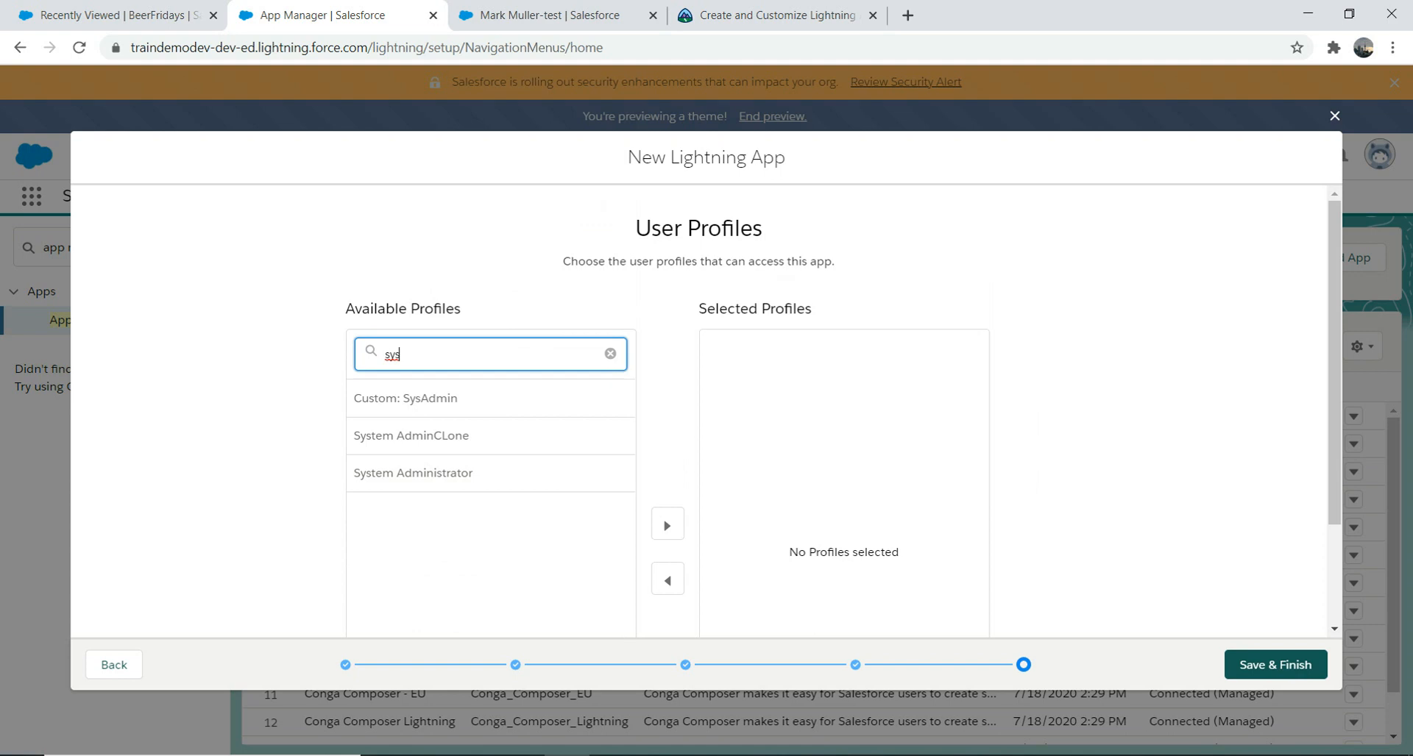
{"action": "scroll", "coordinate": [442, 369], "scroll_direction": "down", "scroll_amount": 1}
{"action": "left_click", "coordinate": [667, 422]}
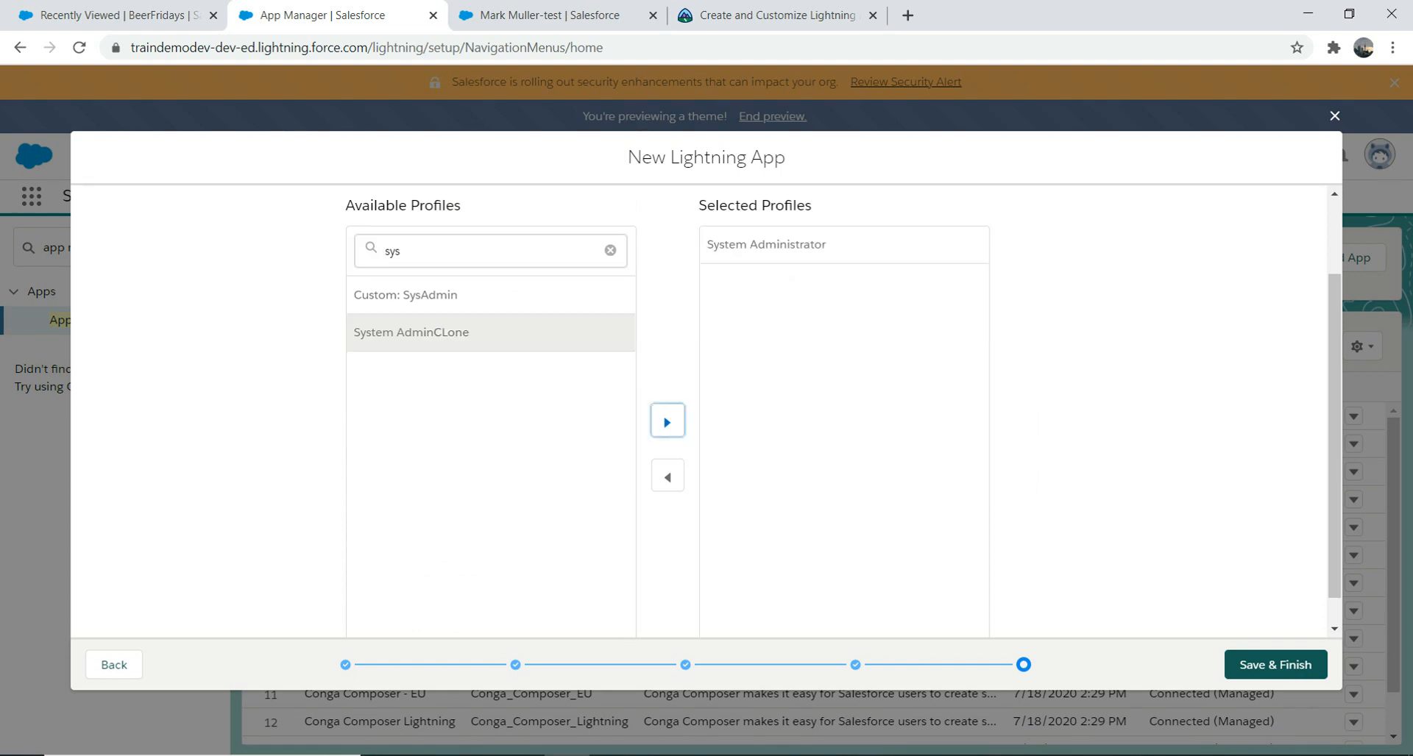
{"action": "double_click", "coordinate": [667, 421]}
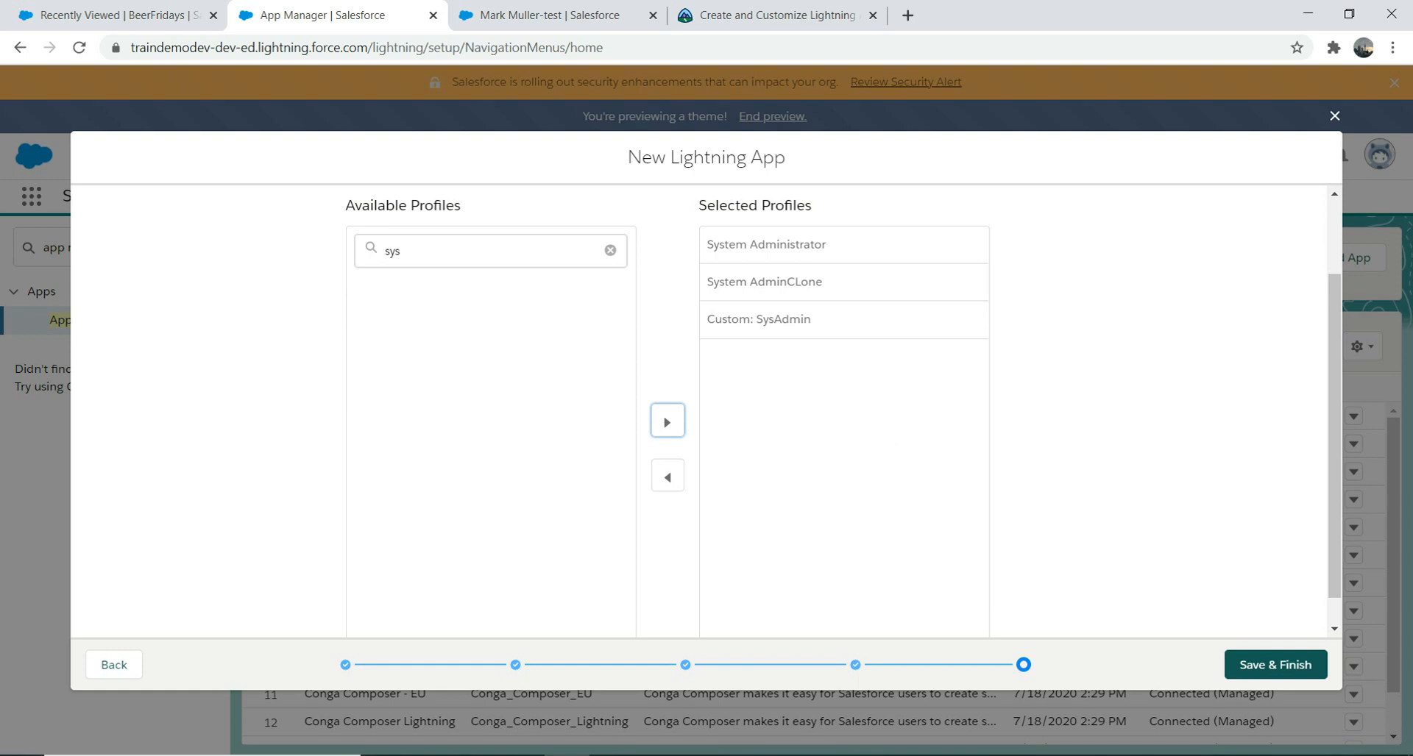
{"action": "left_click", "coordinate": [1275, 665]}
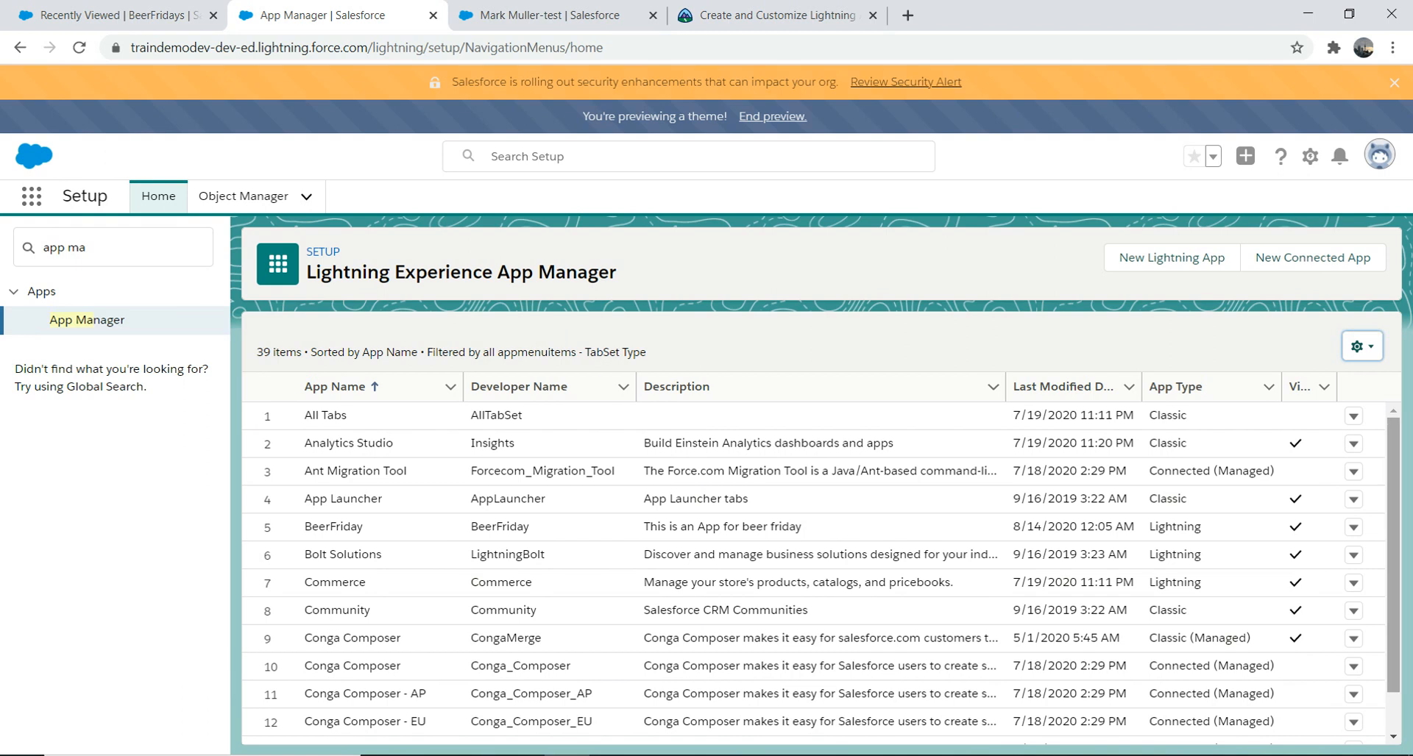
Step: Edit BeerFriday from App Manager to confirm its three user profiles, then go back to Setup Home
{"action": "scroll", "coordinate": [813, 574], "scroll_direction": "down", "scroll_amount": 5}
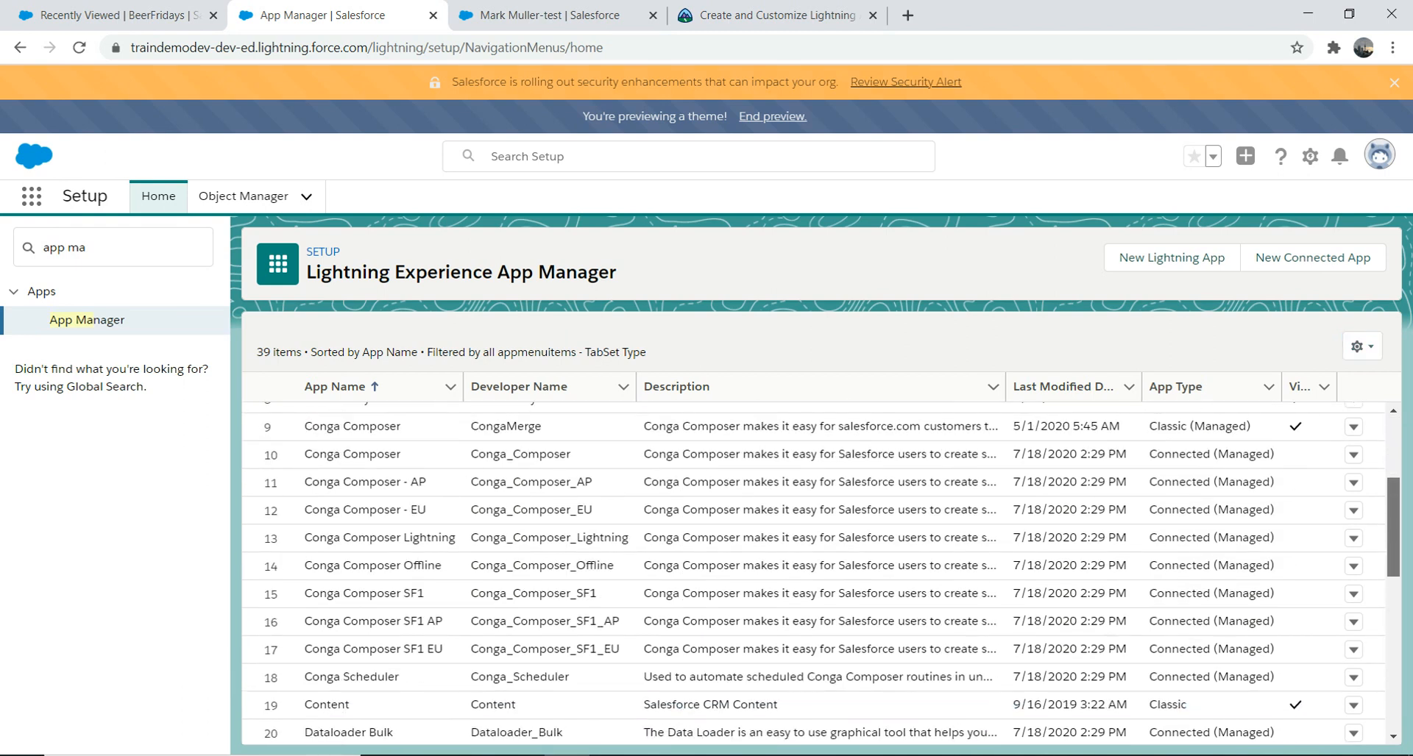
{"action": "scroll", "coordinate": [813, 574], "scroll_direction": "down", "scroll_amount": 3}
{"action": "scroll", "coordinate": [813, 574], "scroll_direction": "up", "scroll_amount": 4}
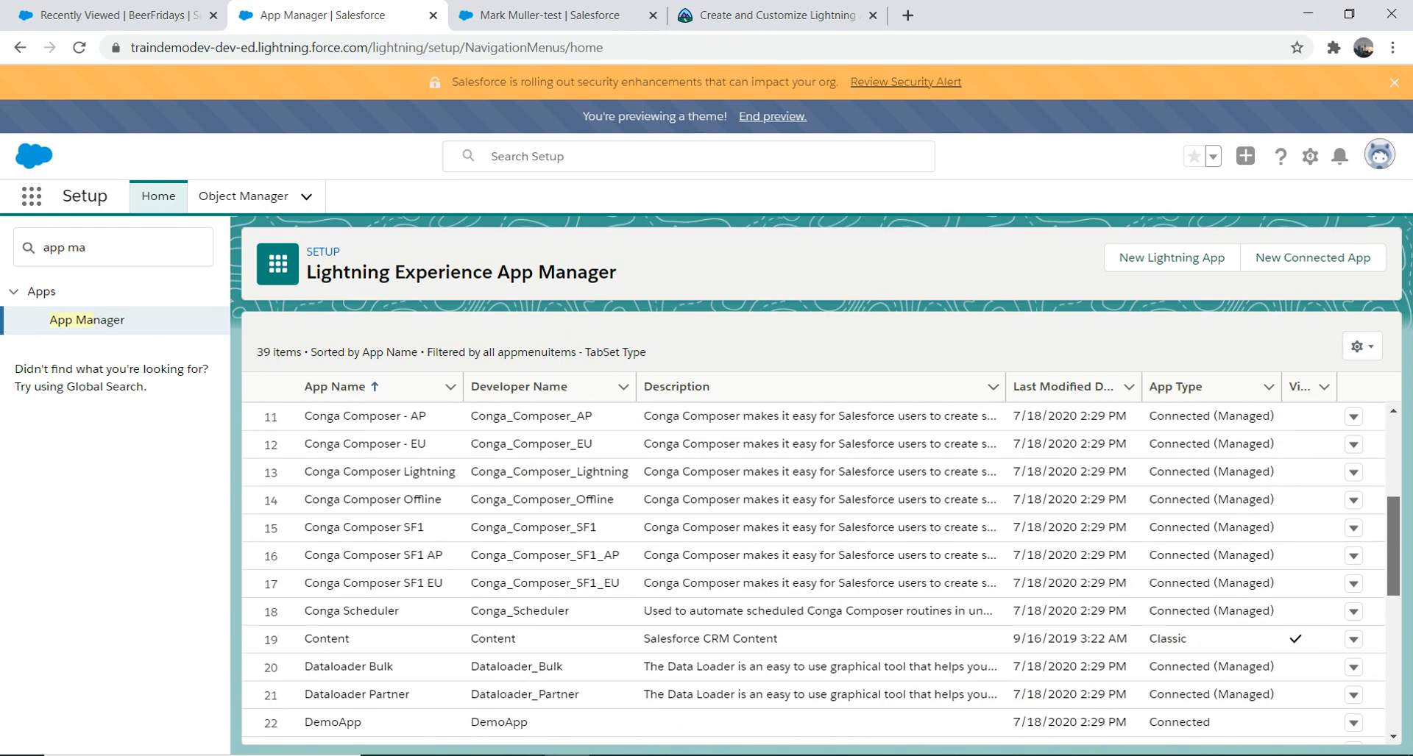
{"action": "scroll", "coordinate": [813, 574], "scroll_direction": "down", "scroll_amount": 1}
{"action": "scroll", "coordinate": [813, 573], "scroll_direction": "up", "scroll_amount": 3}
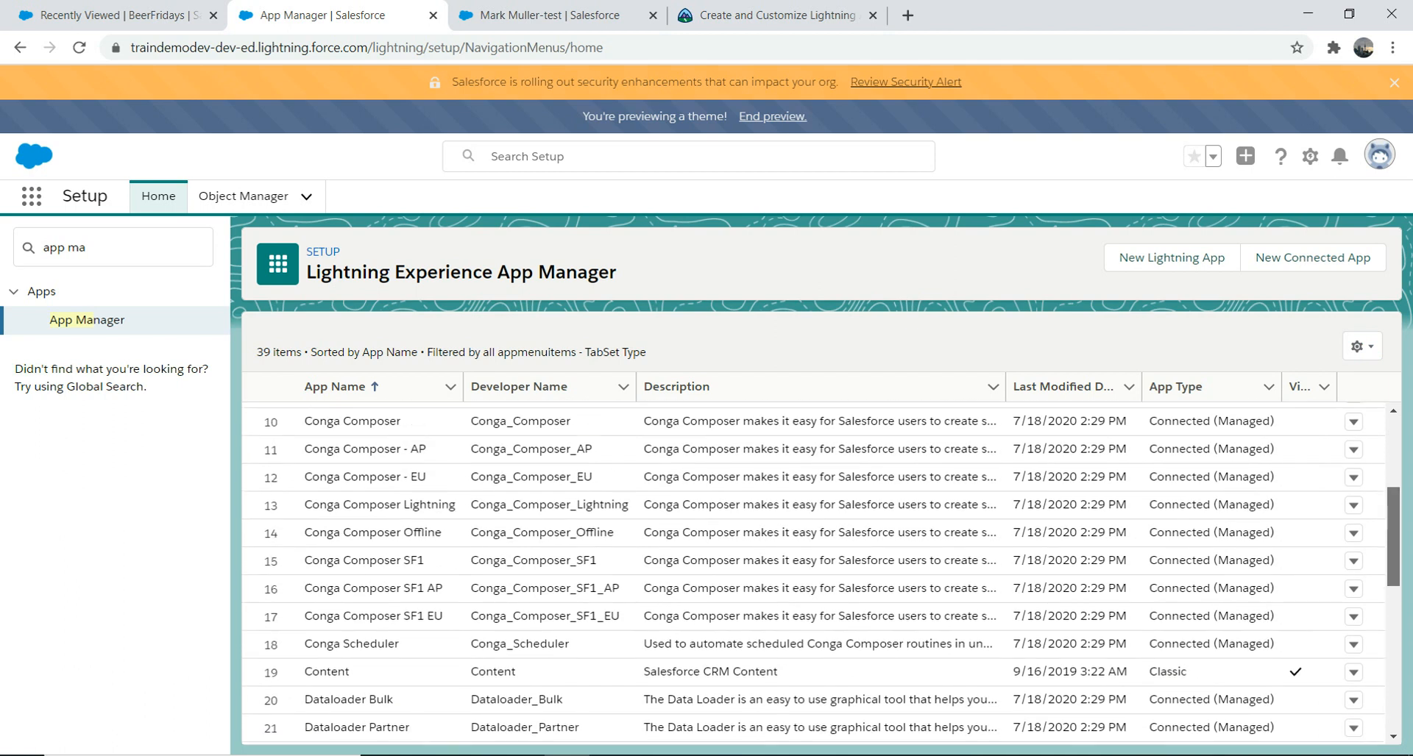
{"action": "scroll", "coordinate": [813, 574], "scroll_direction": "up", "scroll_amount": 1}
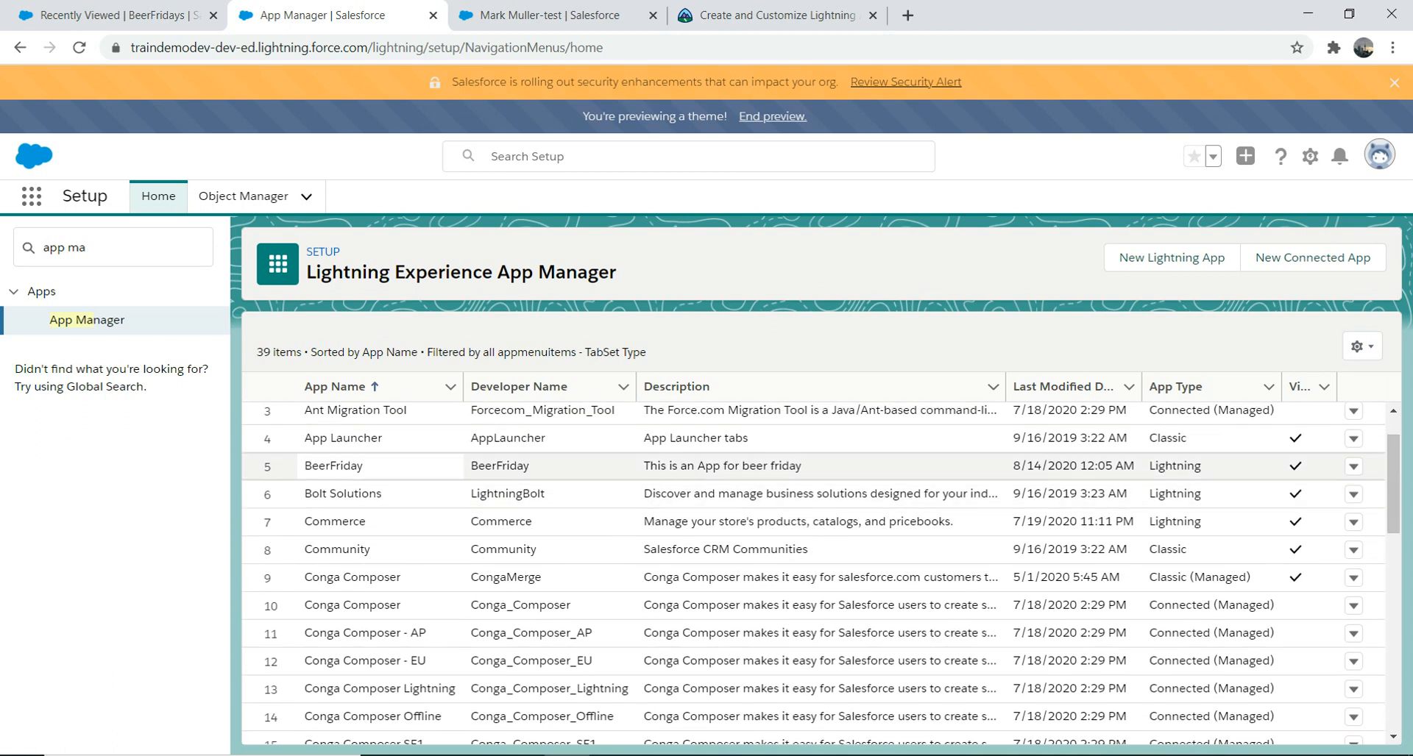
{"action": "left_click", "coordinate": [1352, 466]}
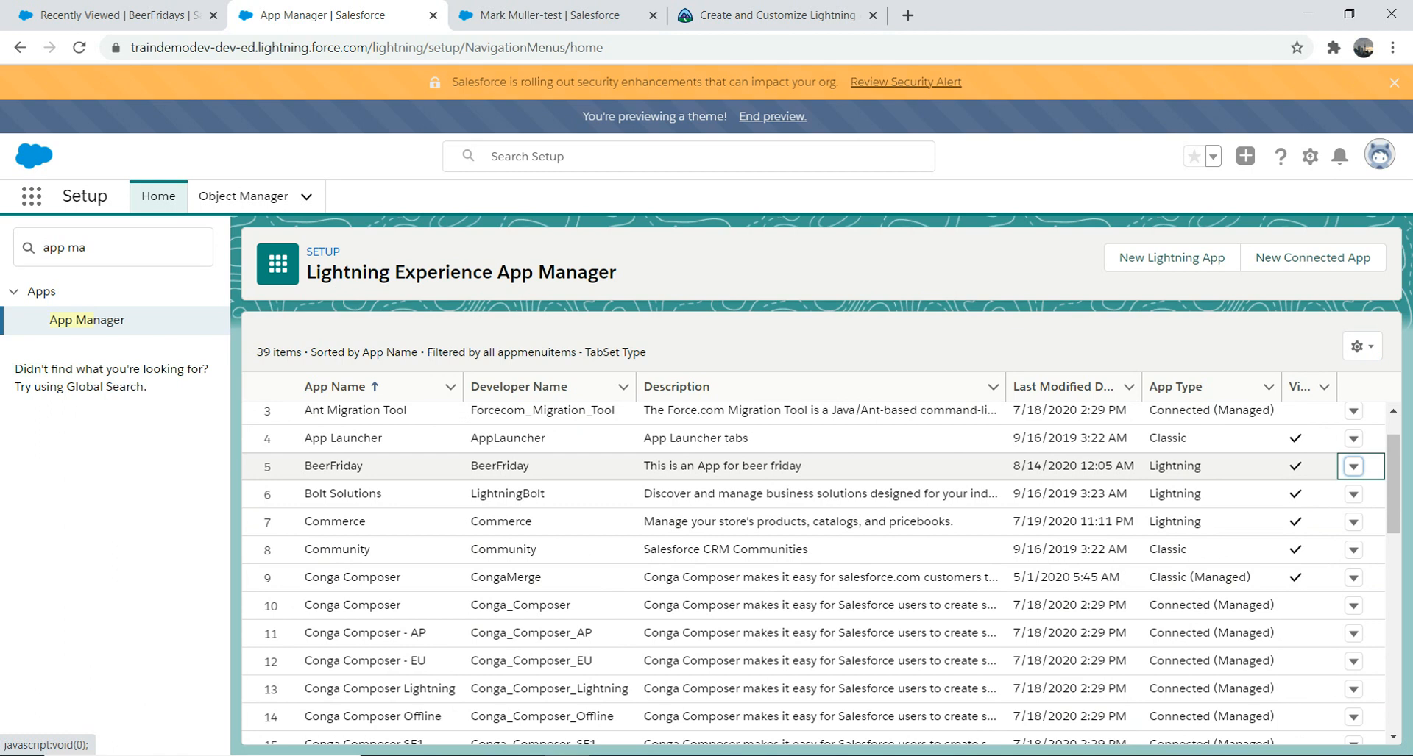
{"action": "left_click", "coordinate": [1292, 500]}
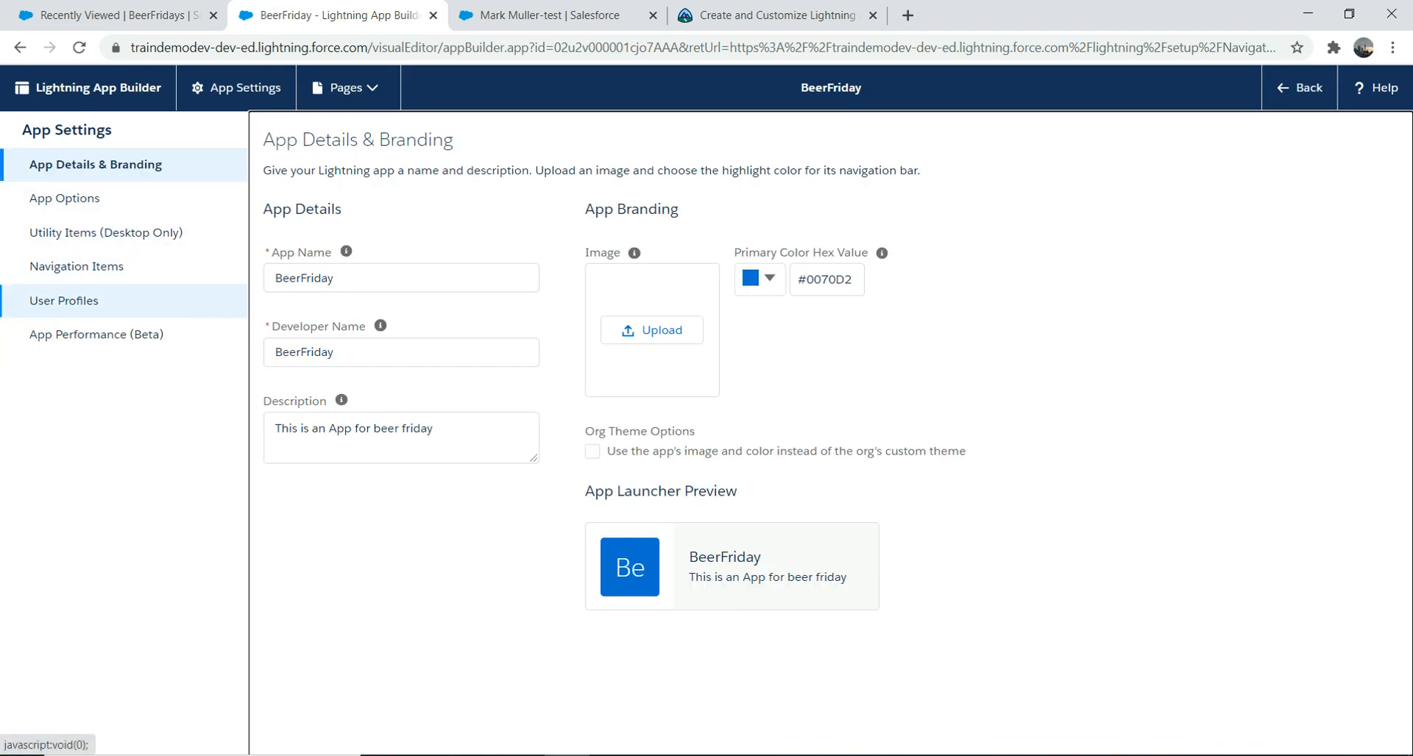
{"action": "left_click", "coordinate": [66, 300]}
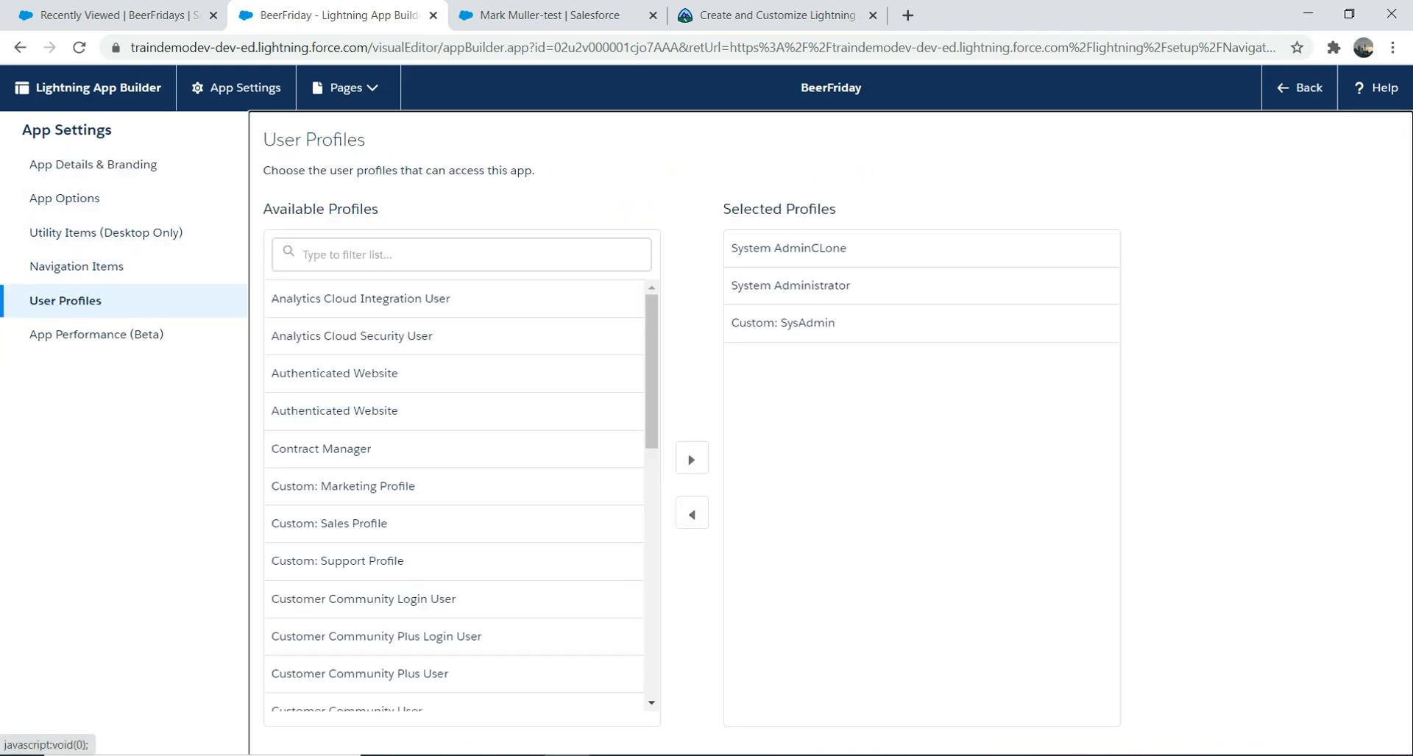
{"action": "left_click", "coordinate": [20, 47]}
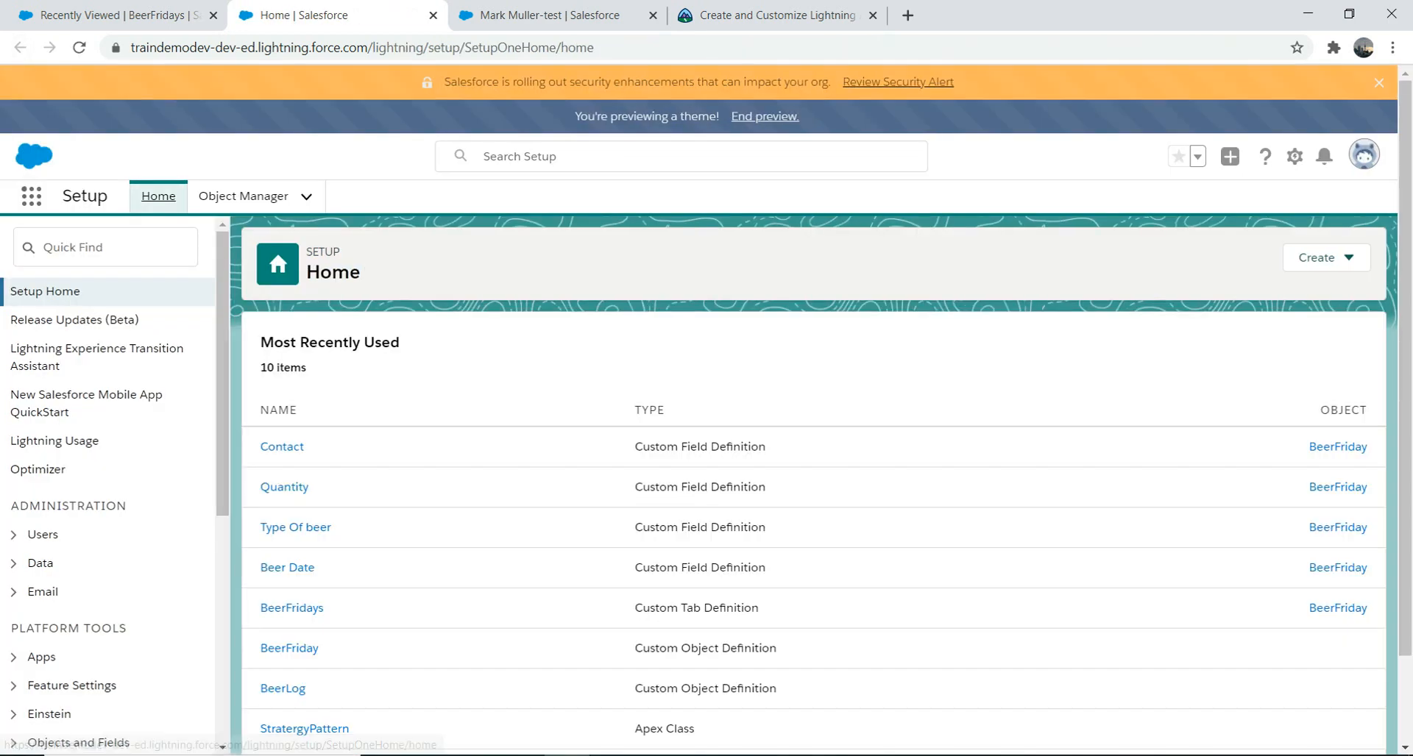
Step: Launch the BeerFriday app via App Launcher search 'beerfr' and check its BeerFridays and Contacts tabs
{"action": "left_click", "coordinate": [31, 195]}
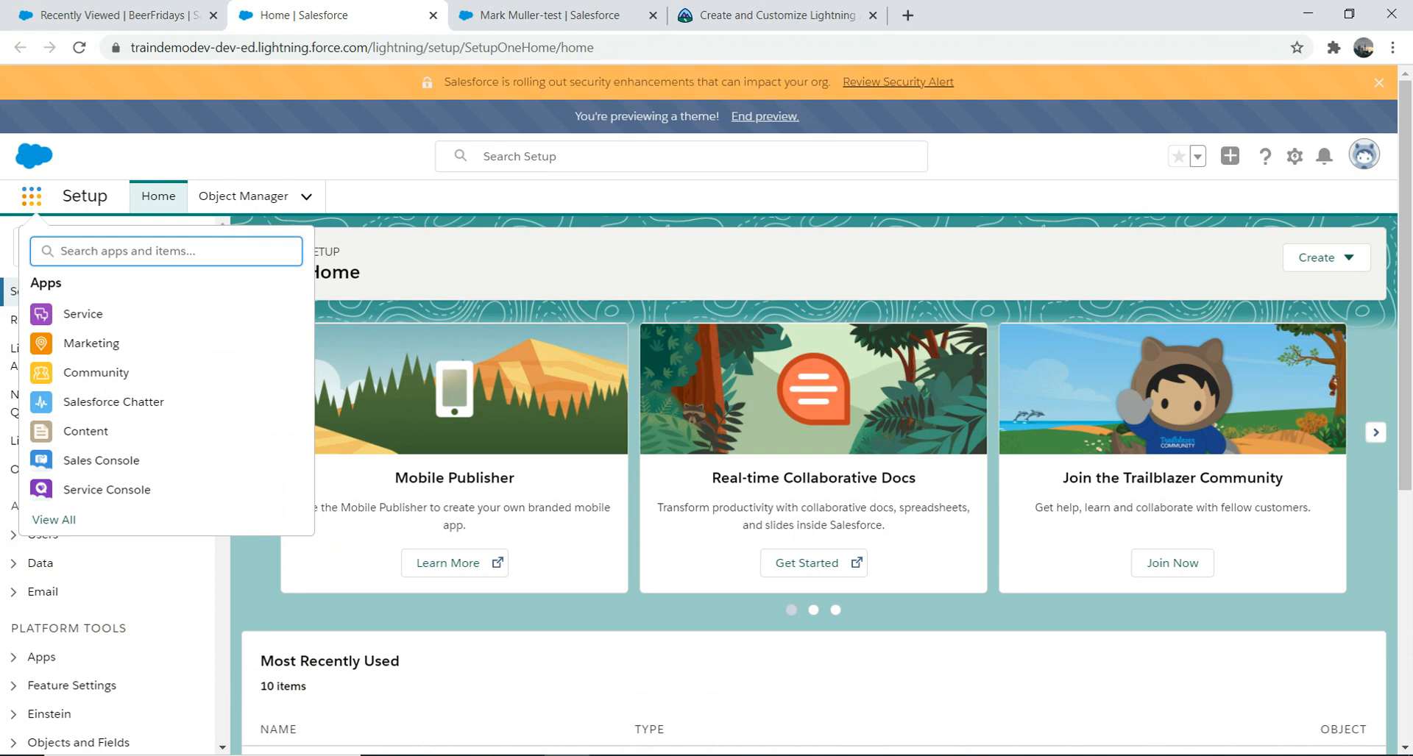
{"action": "type", "text": "beerfr"}
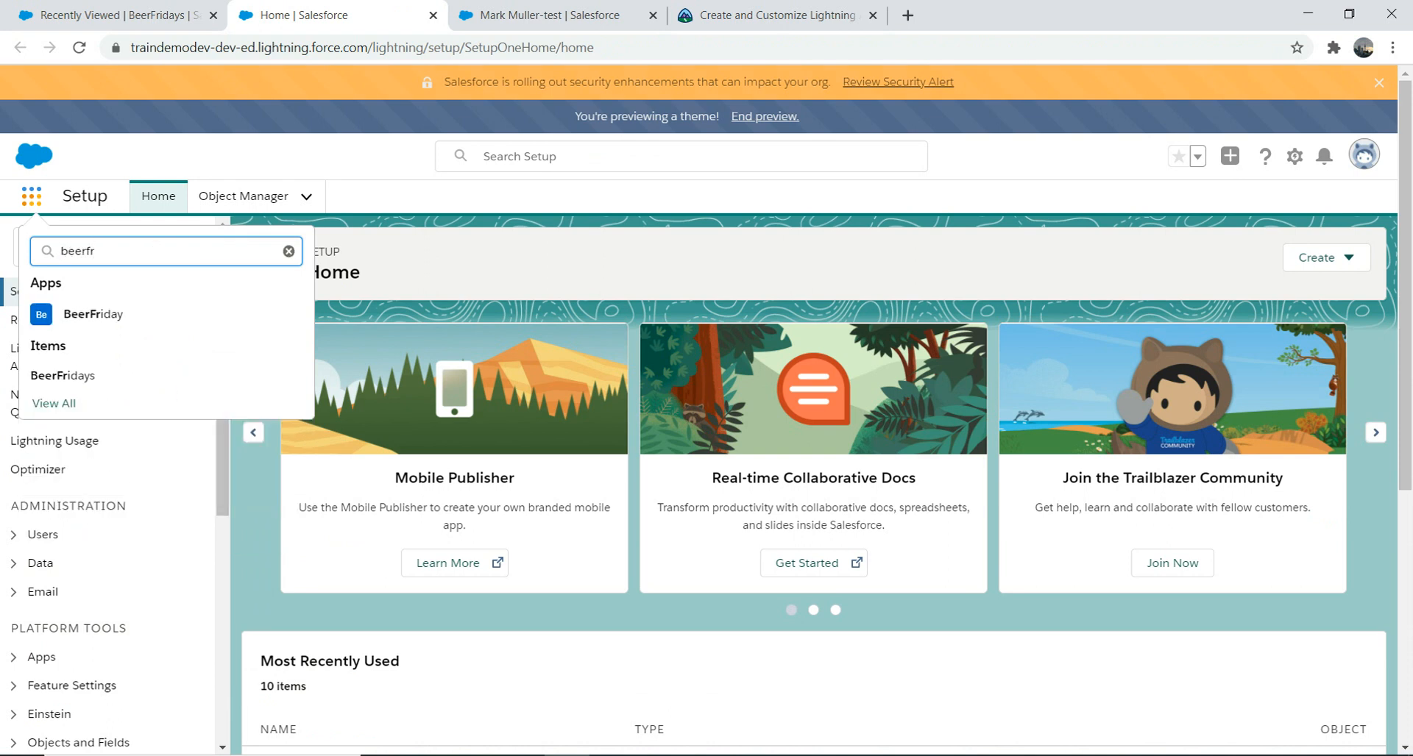
{"action": "left_click", "coordinate": [93, 314]}
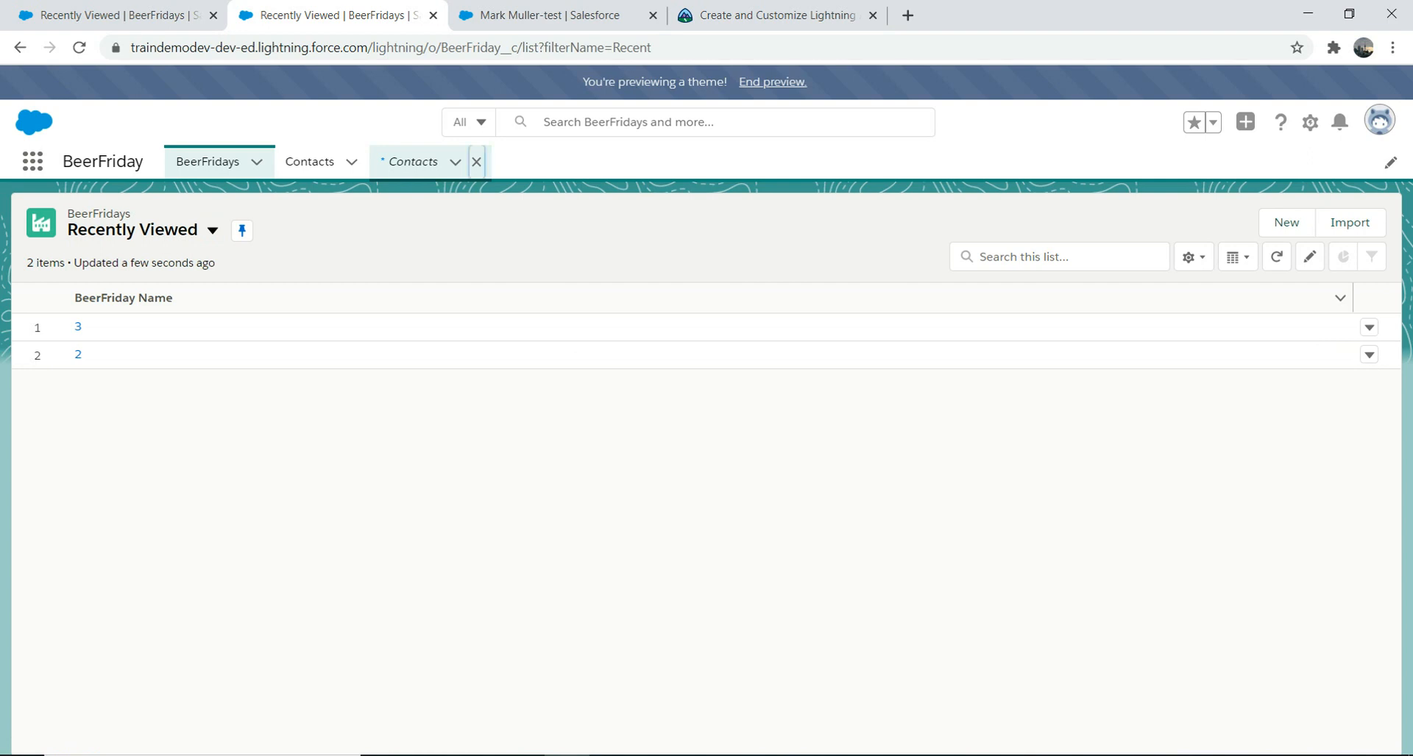
{"action": "left_click", "coordinate": [476, 161]}
{"action": "left_click", "coordinate": [309, 161]}
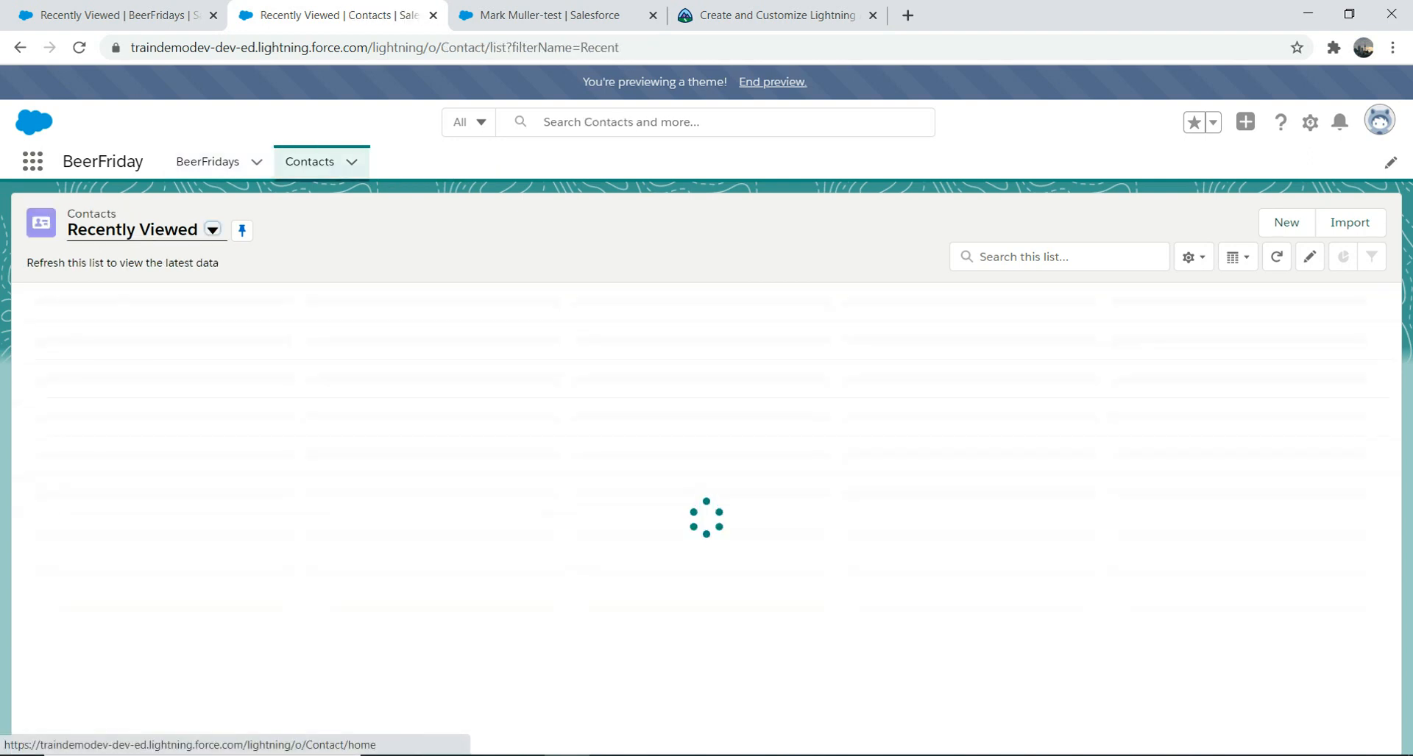
{"action": "left_click", "coordinate": [207, 161]}
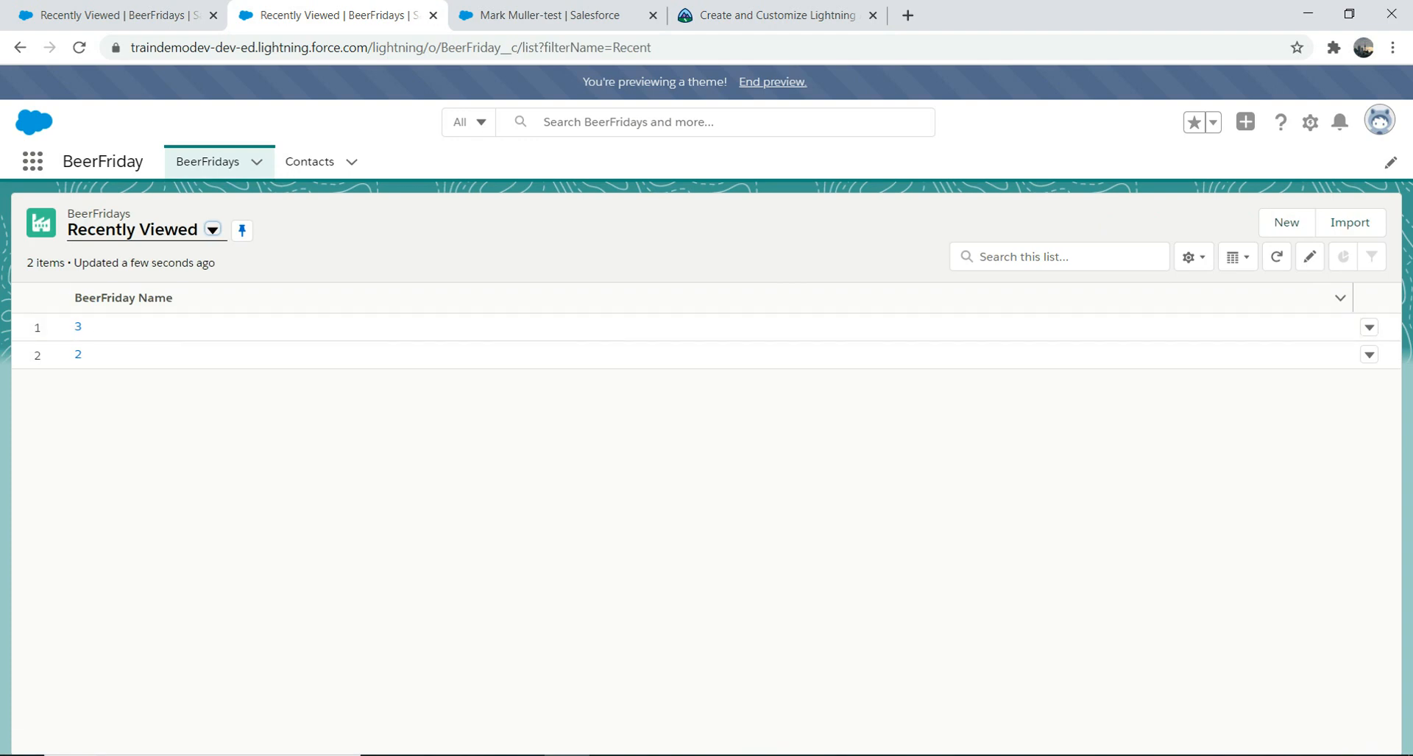
Step: Switch to the All BeerFridays list view, then go to the Trailhead lesson tab
{"action": "left_click", "coordinate": [213, 230]}
{"action": "left_click", "coordinate": [110, 291]}
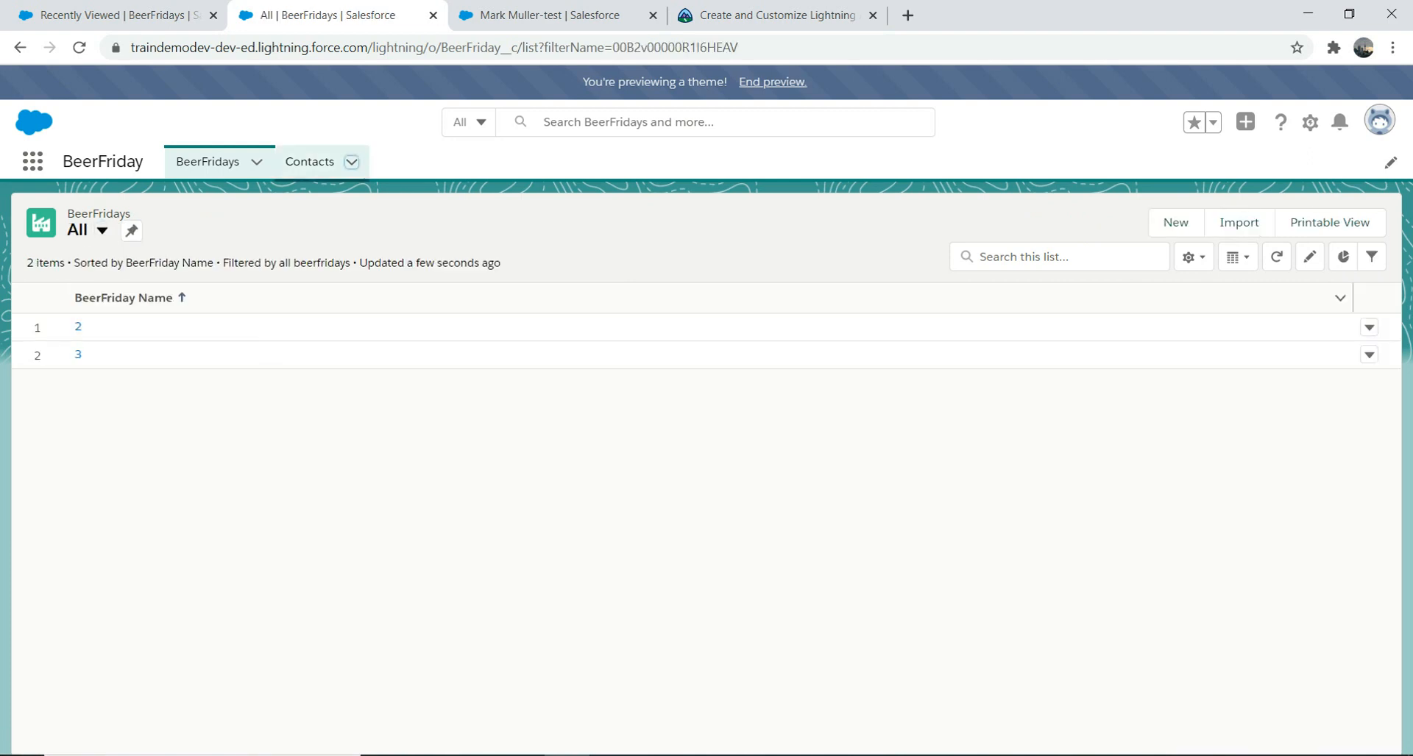
{"action": "left_click", "coordinate": [352, 162]}
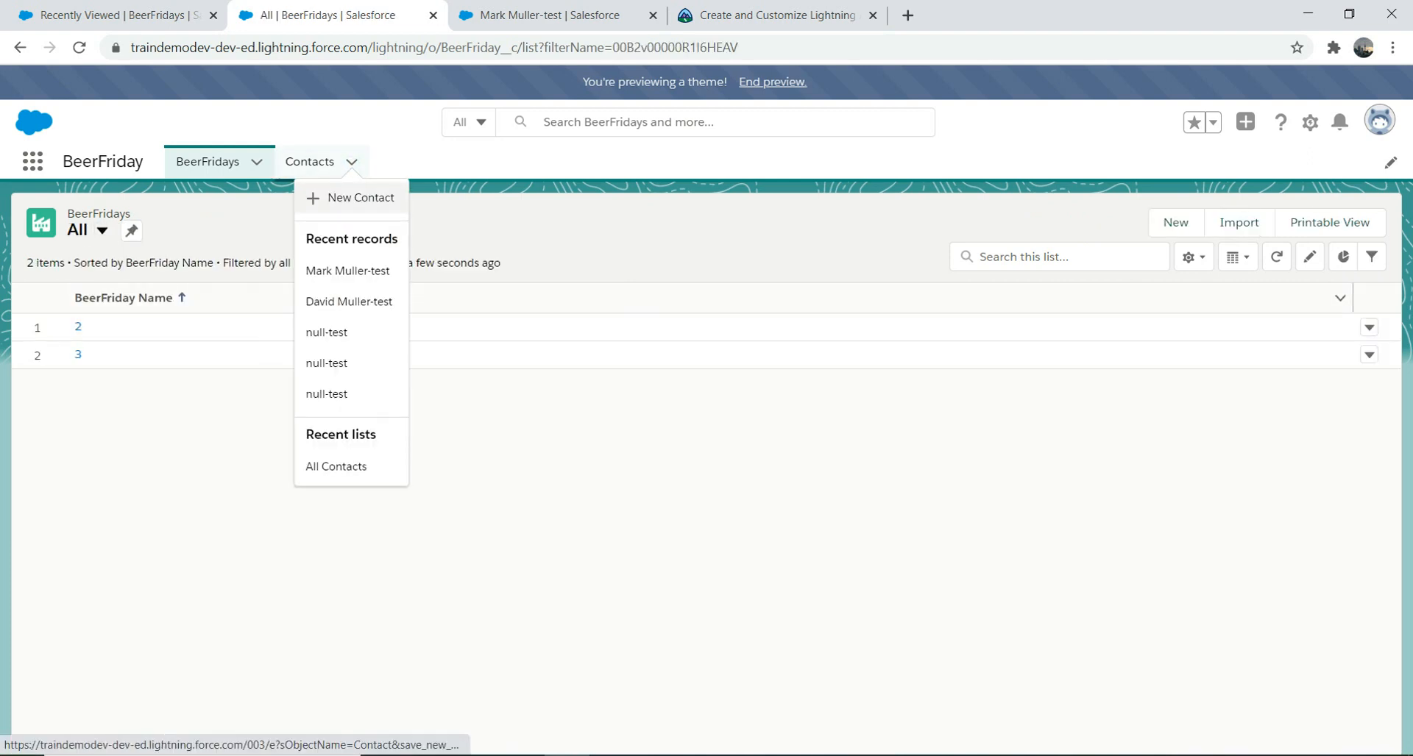
{"action": "left_click", "coordinate": [256, 161]}
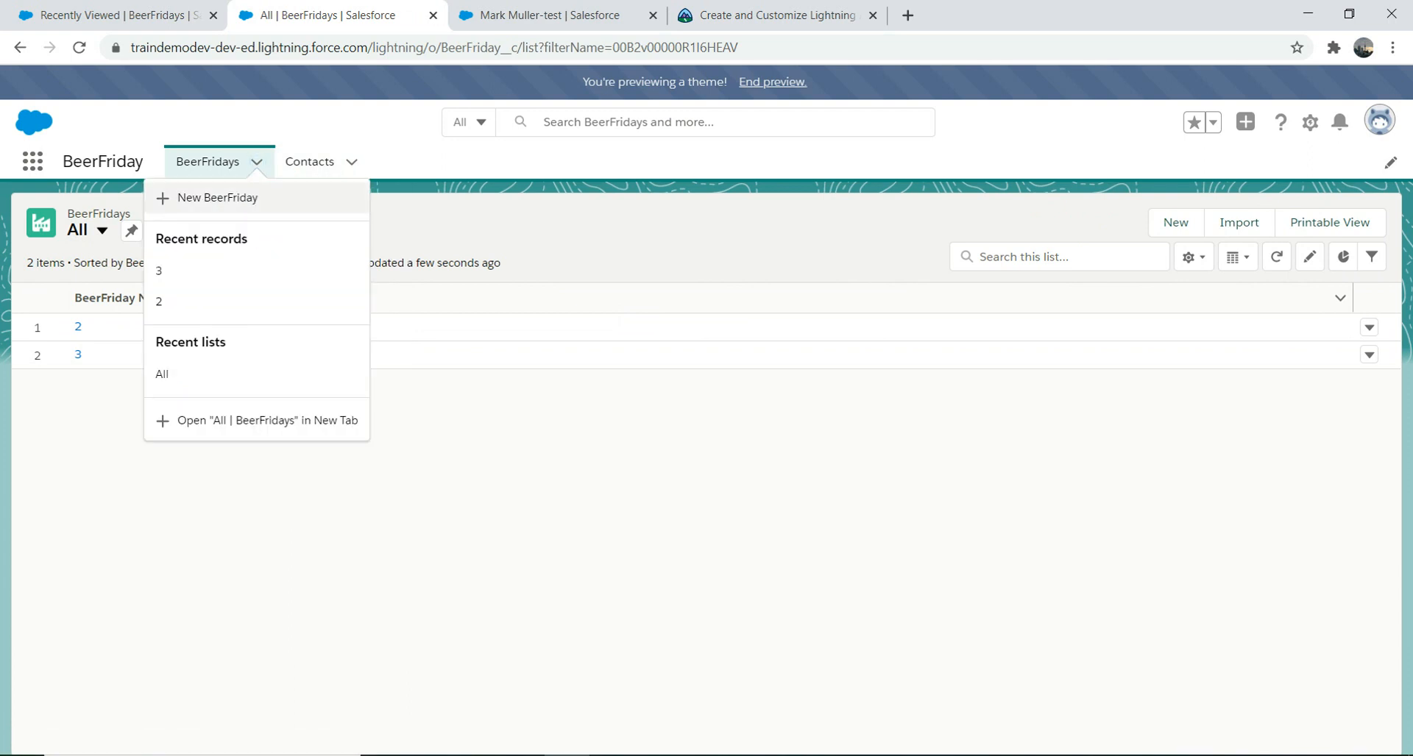
{"action": "left_click", "coordinate": [217, 198]}
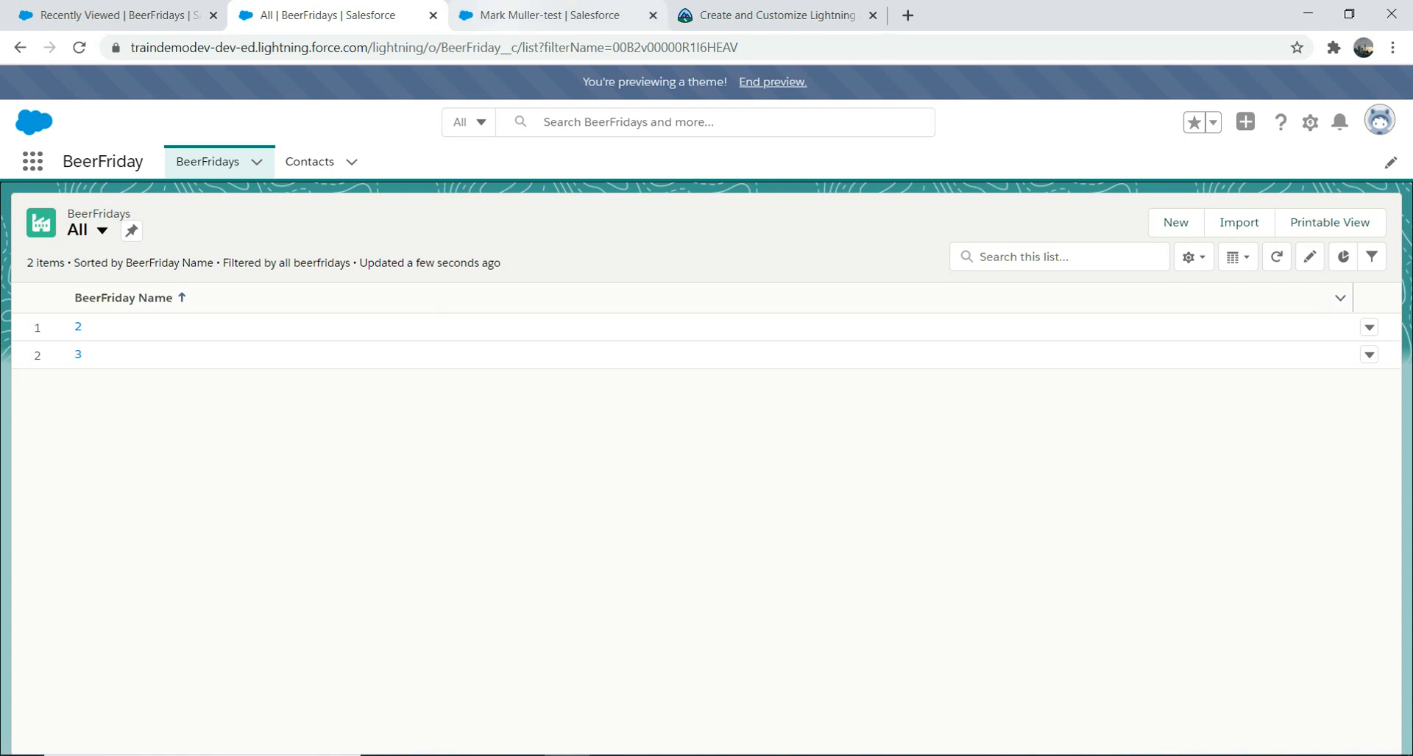
{"action": "left_click", "coordinate": [773, 14]}
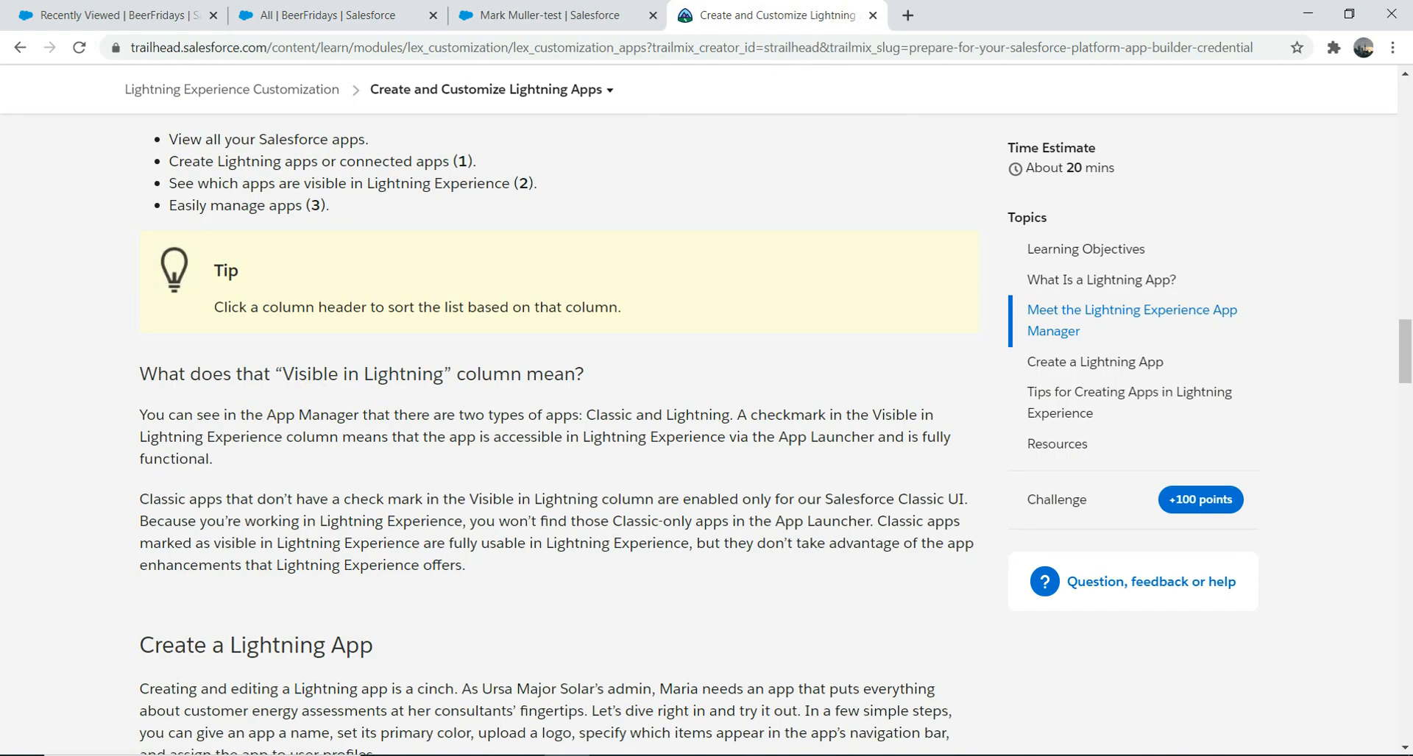
Step: Open Trailhead's Create and Customize List Views unit, then return to the All BeerFridays list
{"action": "left_click_drag", "start_coordinate": [1404, 352], "coordinate": [1405, 621]}
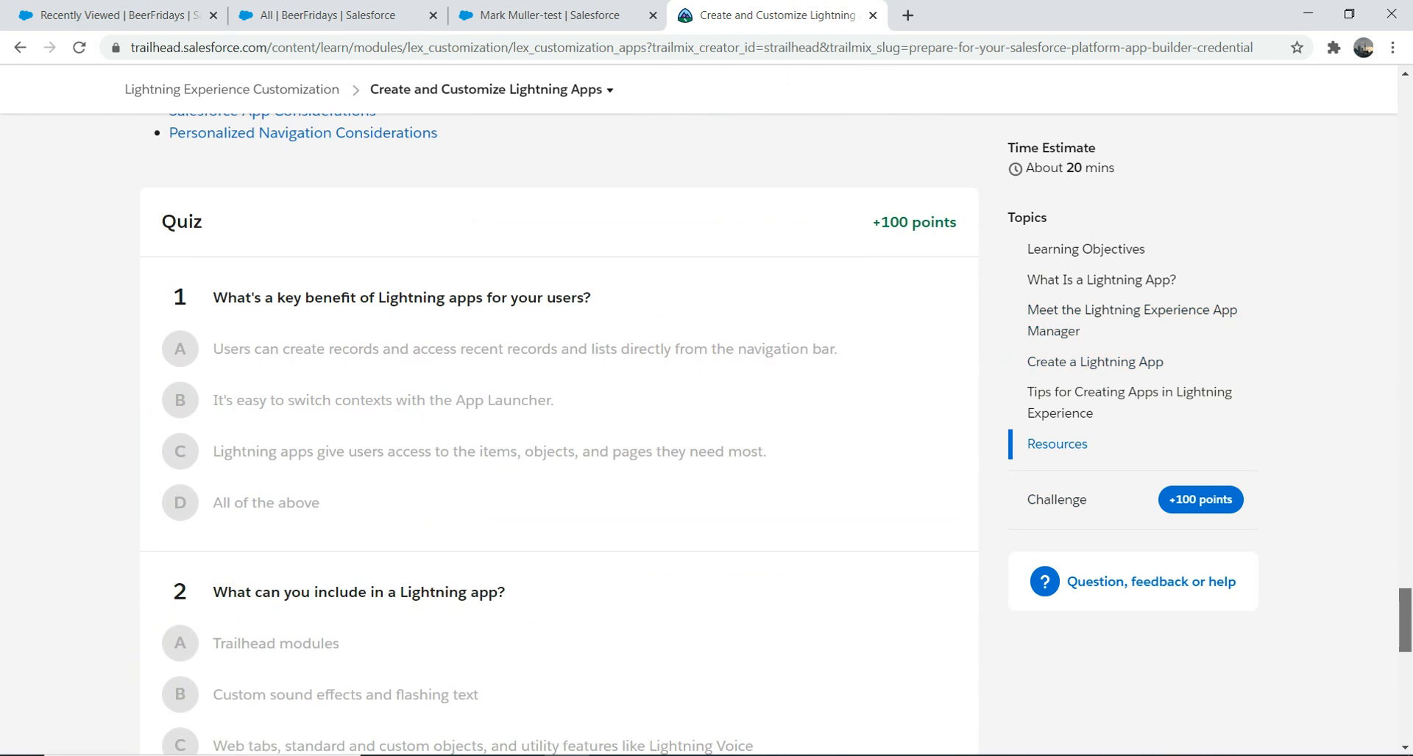
{"action": "left_click", "coordinate": [20, 47]}
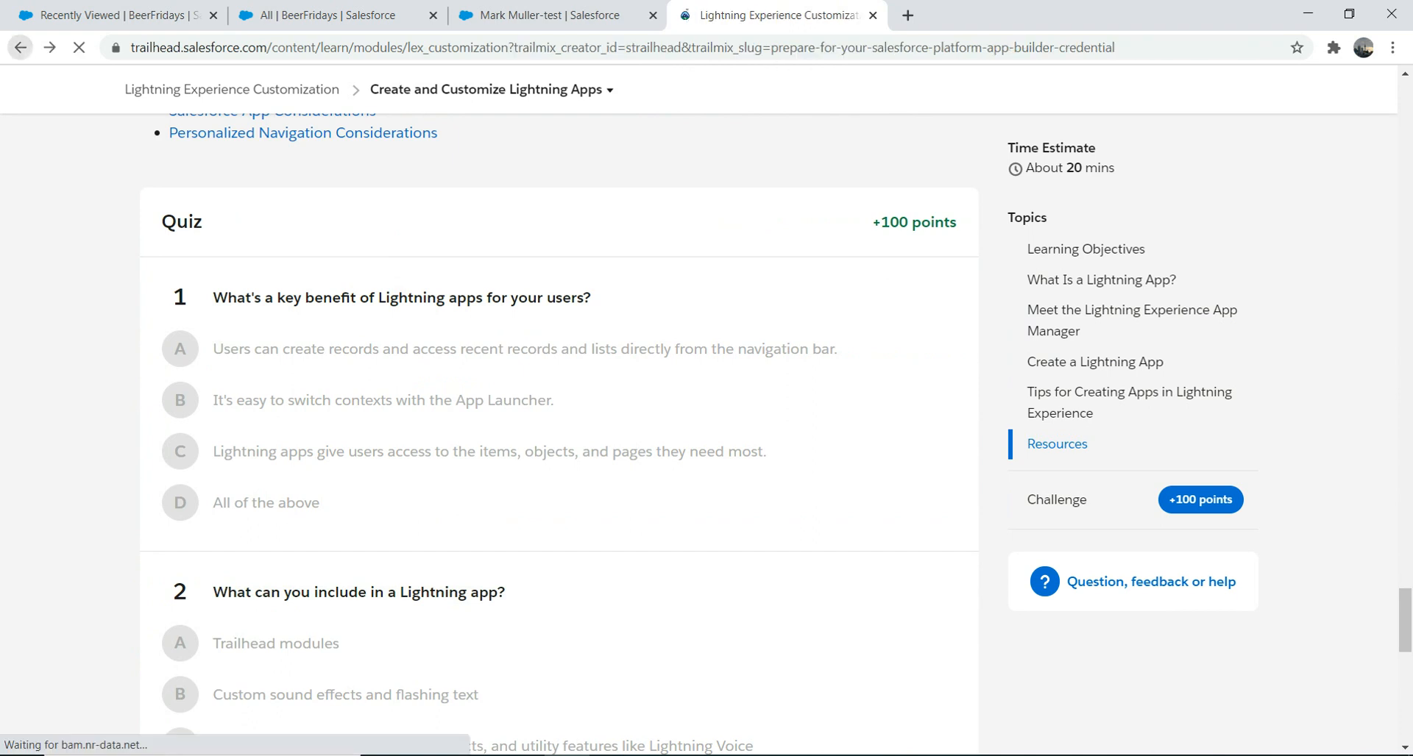
{"action": "left_click", "coordinate": [468, 614]}
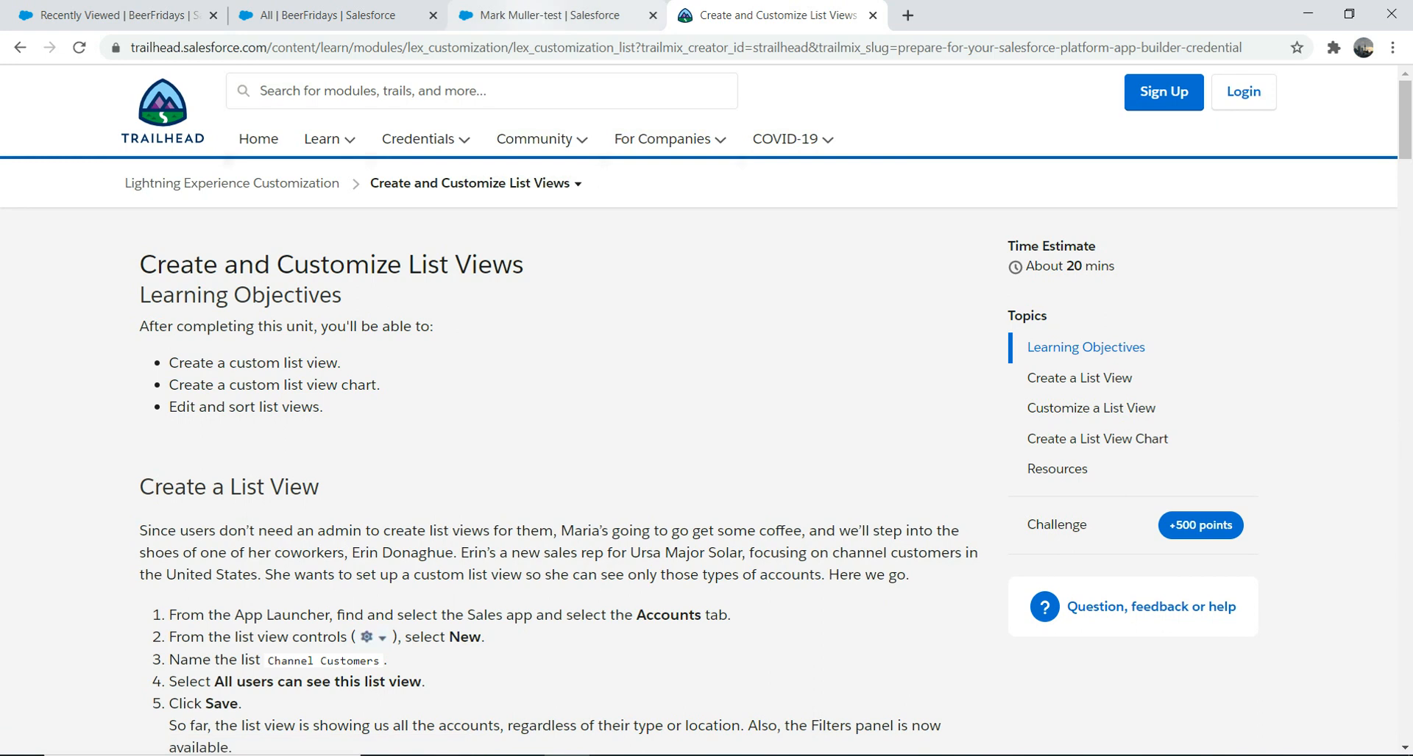
{"action": "left_click", "coordinate": [331, 14]}
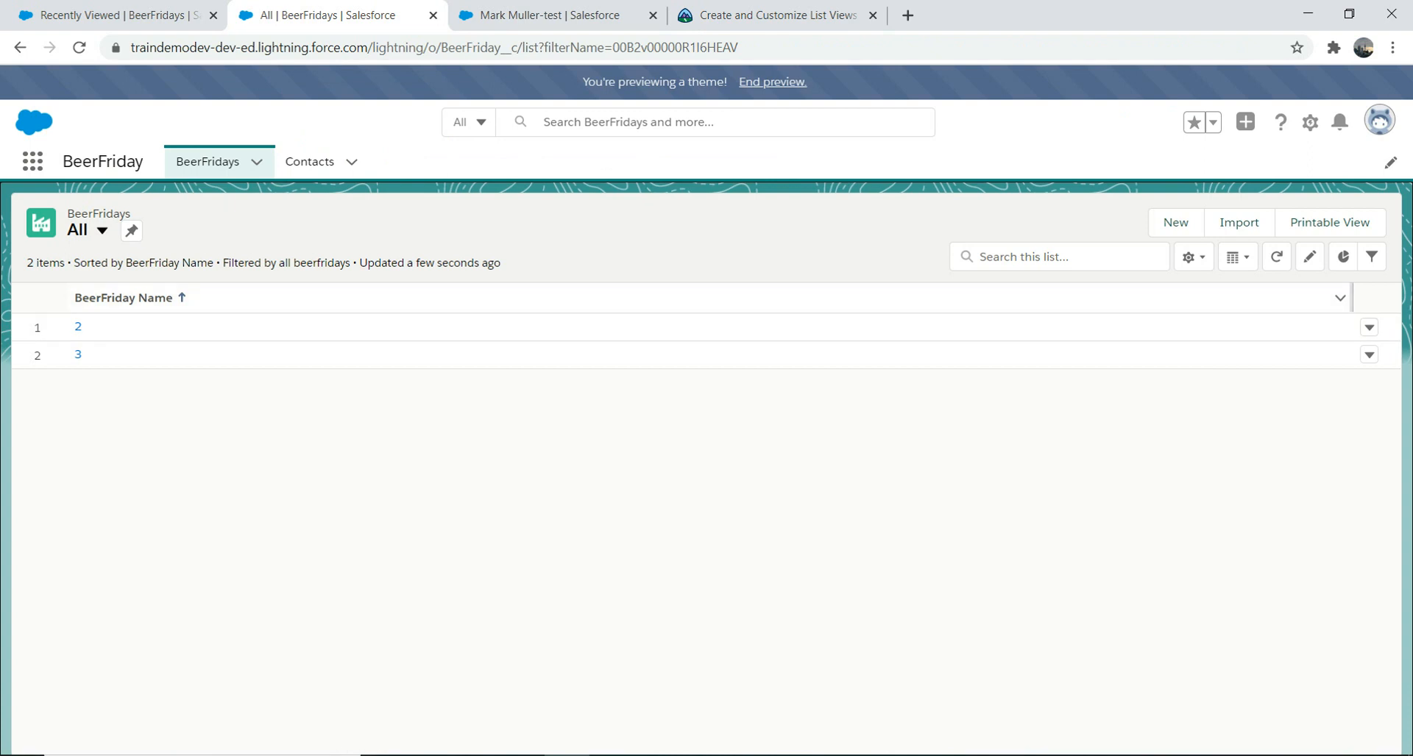
Step: Cancel a stray new record, then create and save a private list view named MyBeerFRIDAY
{"action": "left_click", "coordinate": [1175, 222]}
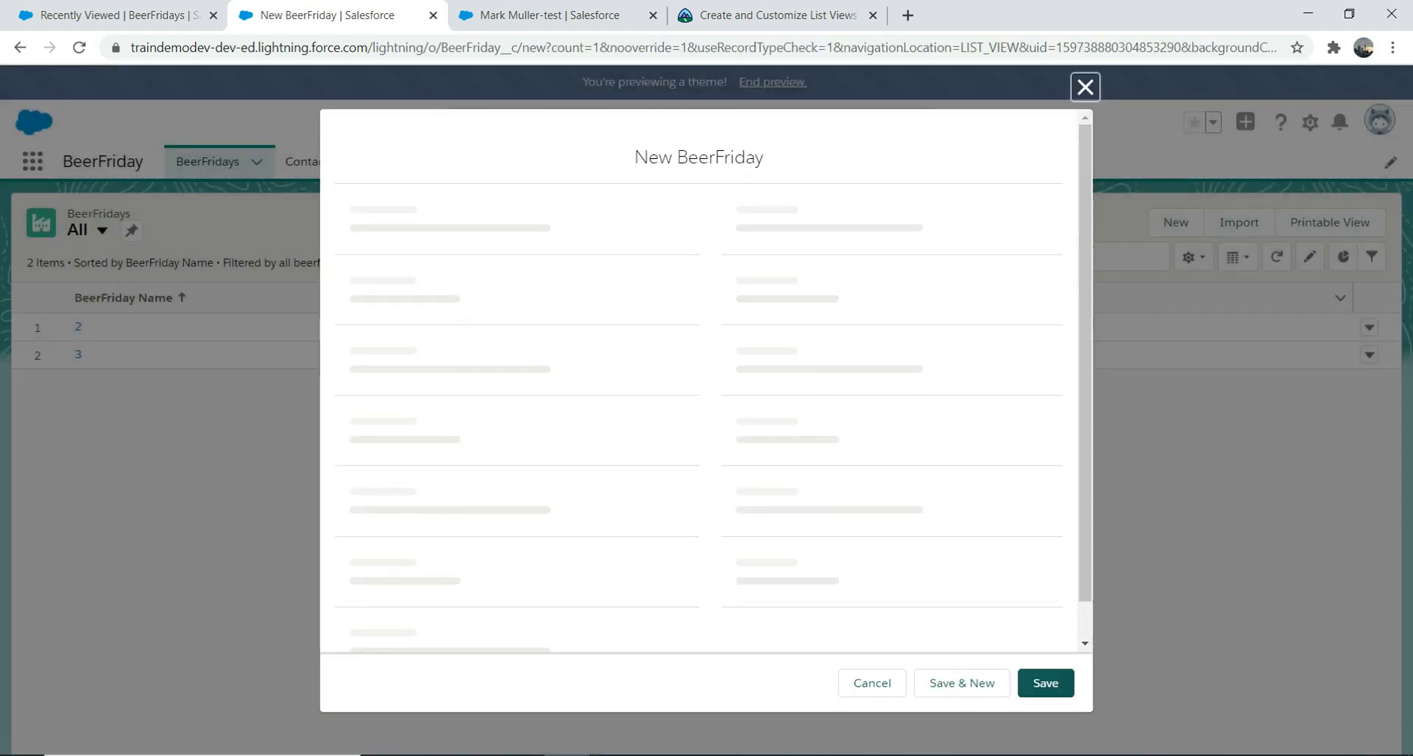
{"action": "left_click", "coordinate": [1084, 147]}
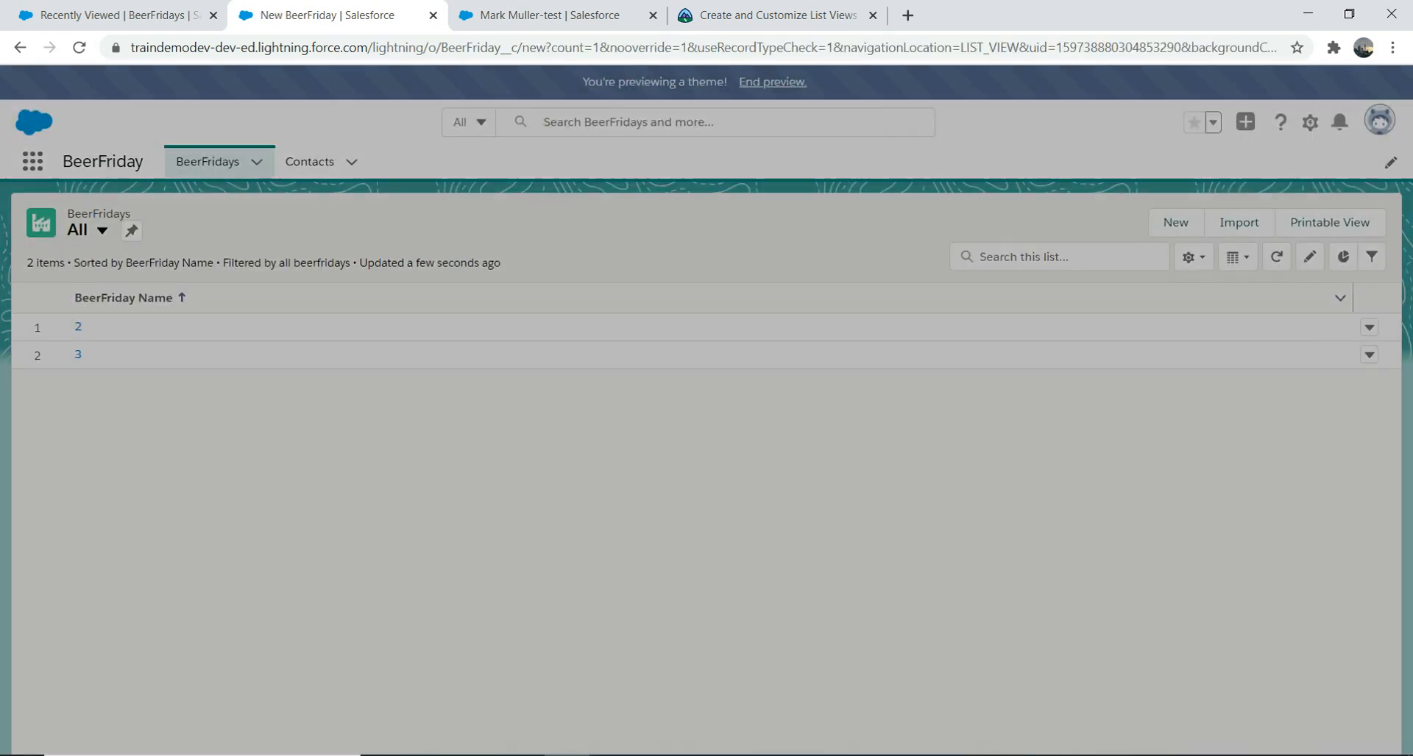
{"action": "left_click", "coordinate": [1194, 258]}
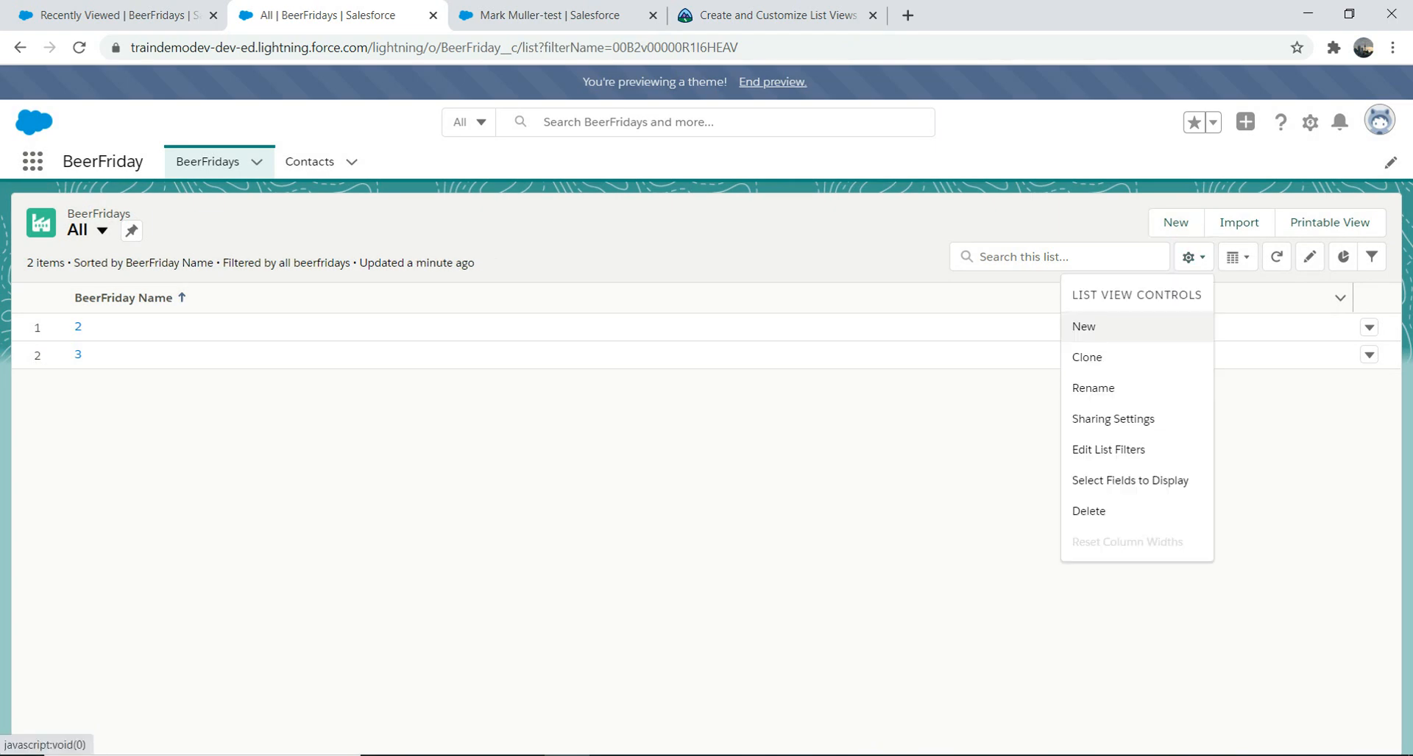
{"action": "left_click", "coordinate": [1084, 327]}
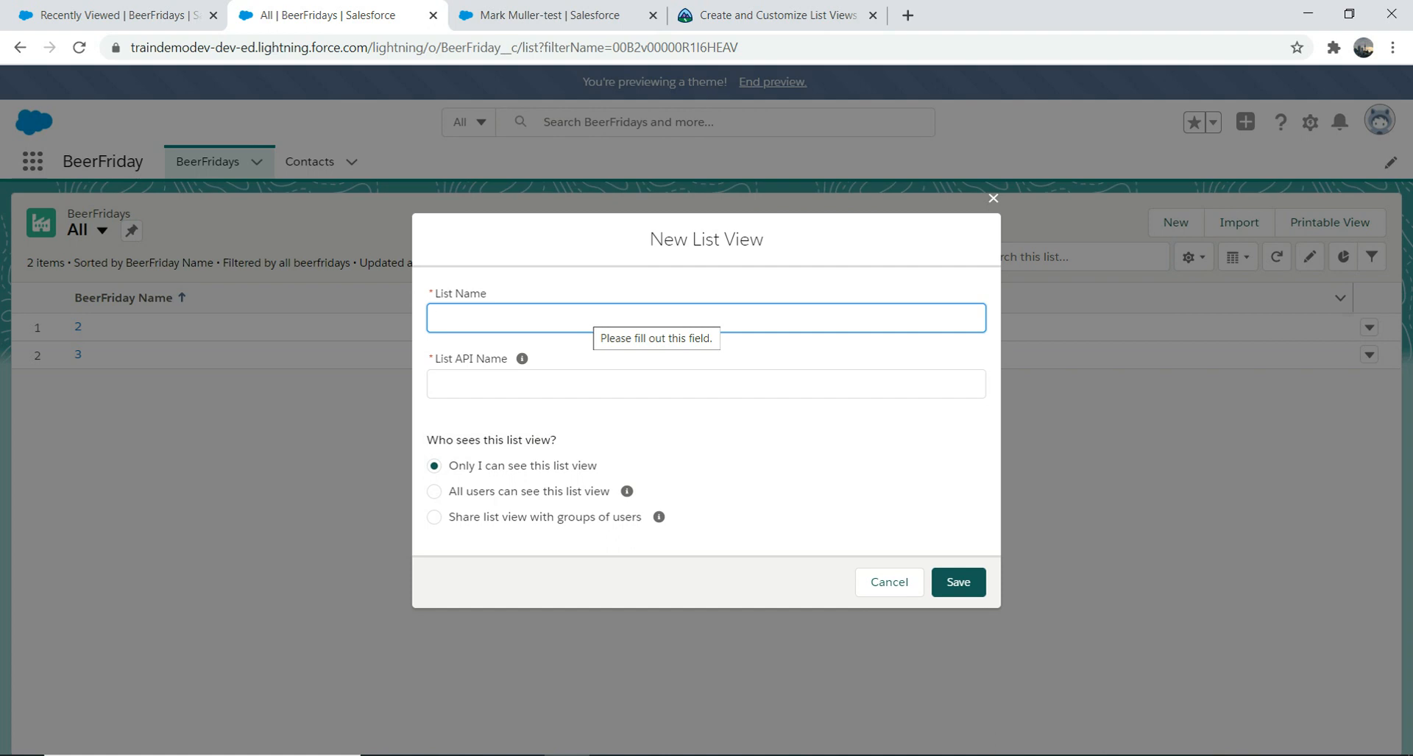
{"action": "type", "text": "MyBeerFRIDAY"}
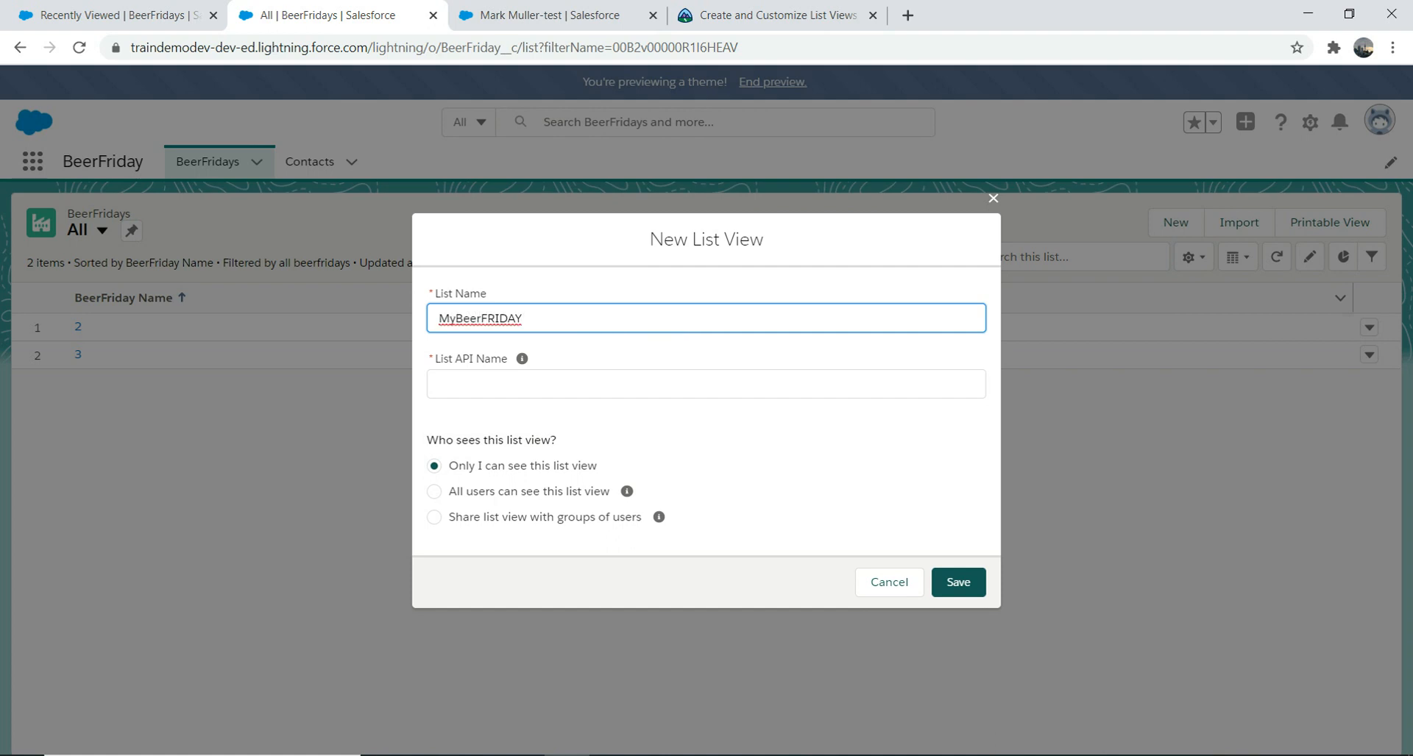
{"action": "key", "text": "Tab"}
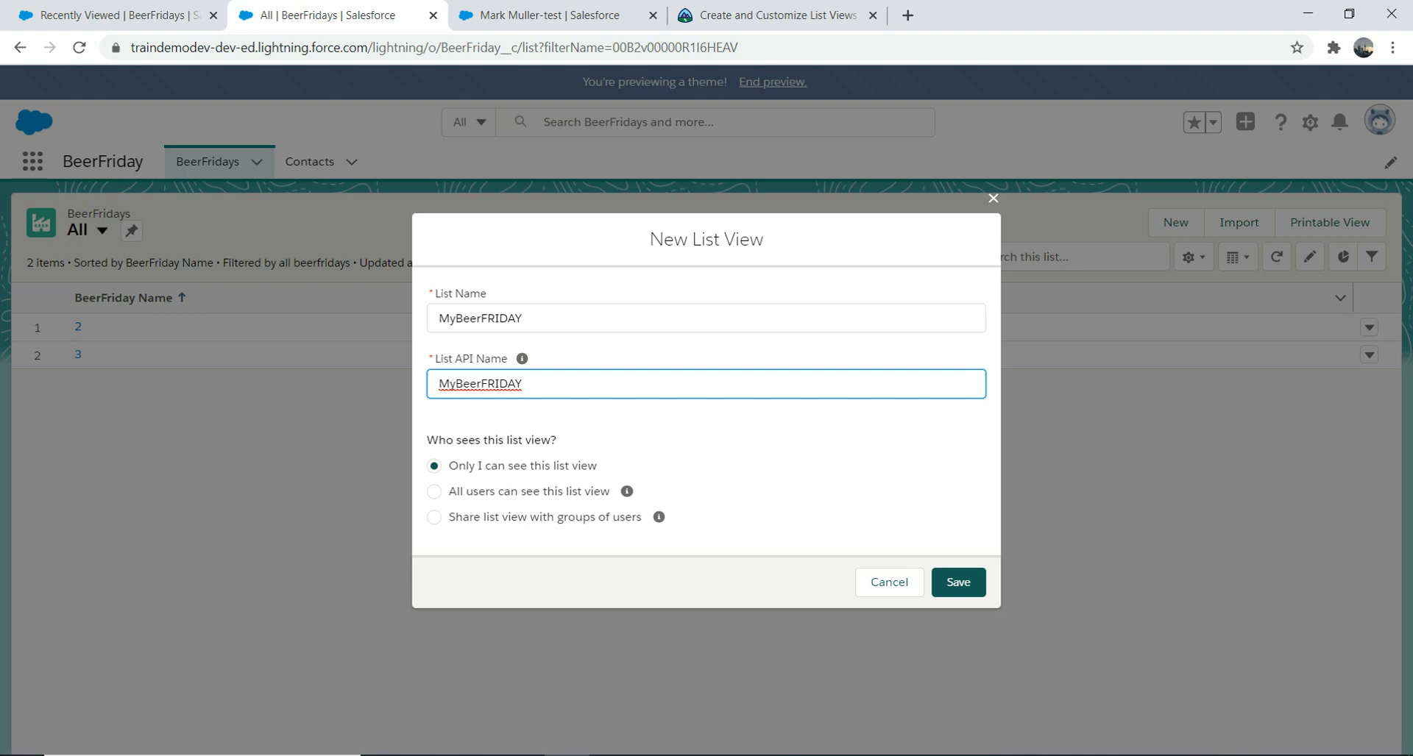
{"action": "left_click", "coordinate": [957, 582]}
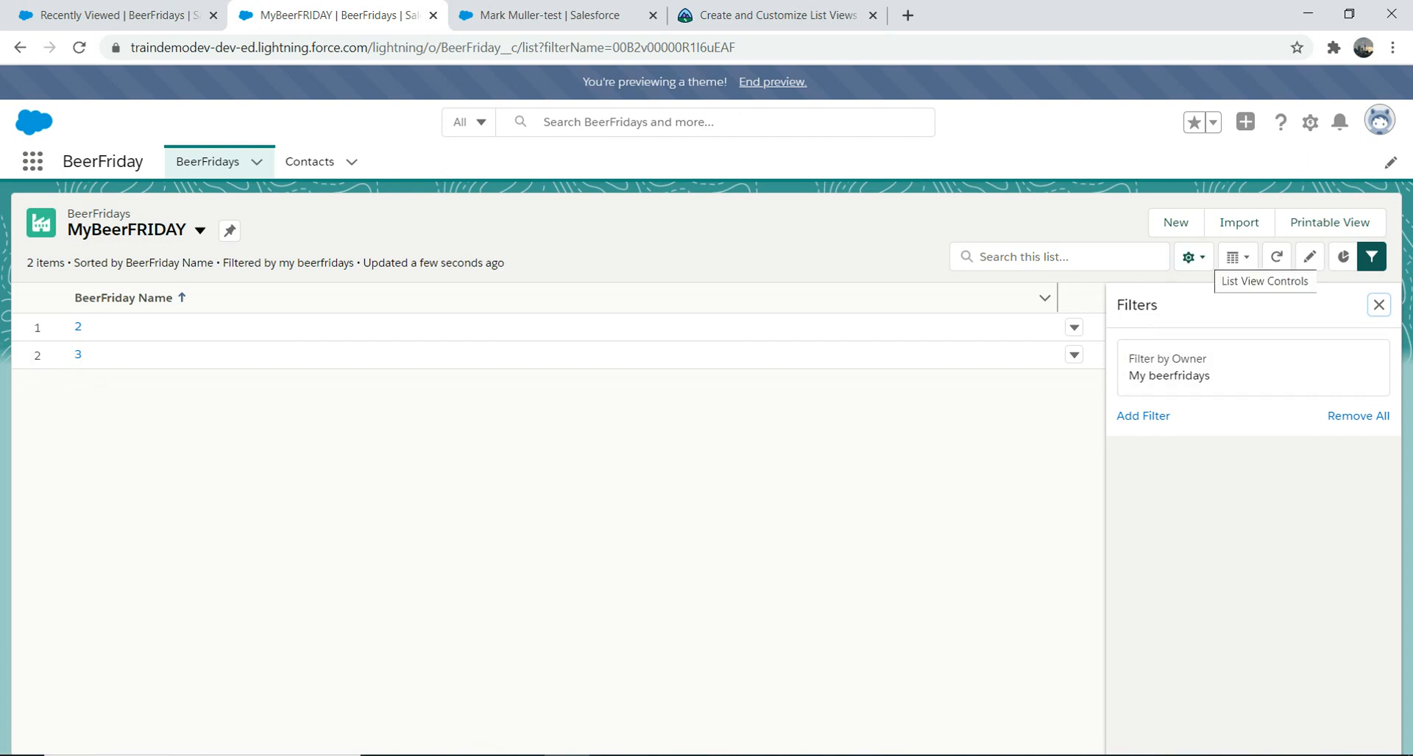
Step: Add Contact, Quantity and Type Of beer to the list's visible fields
{"action": "left_click", "coordinate": [1192, 257]}
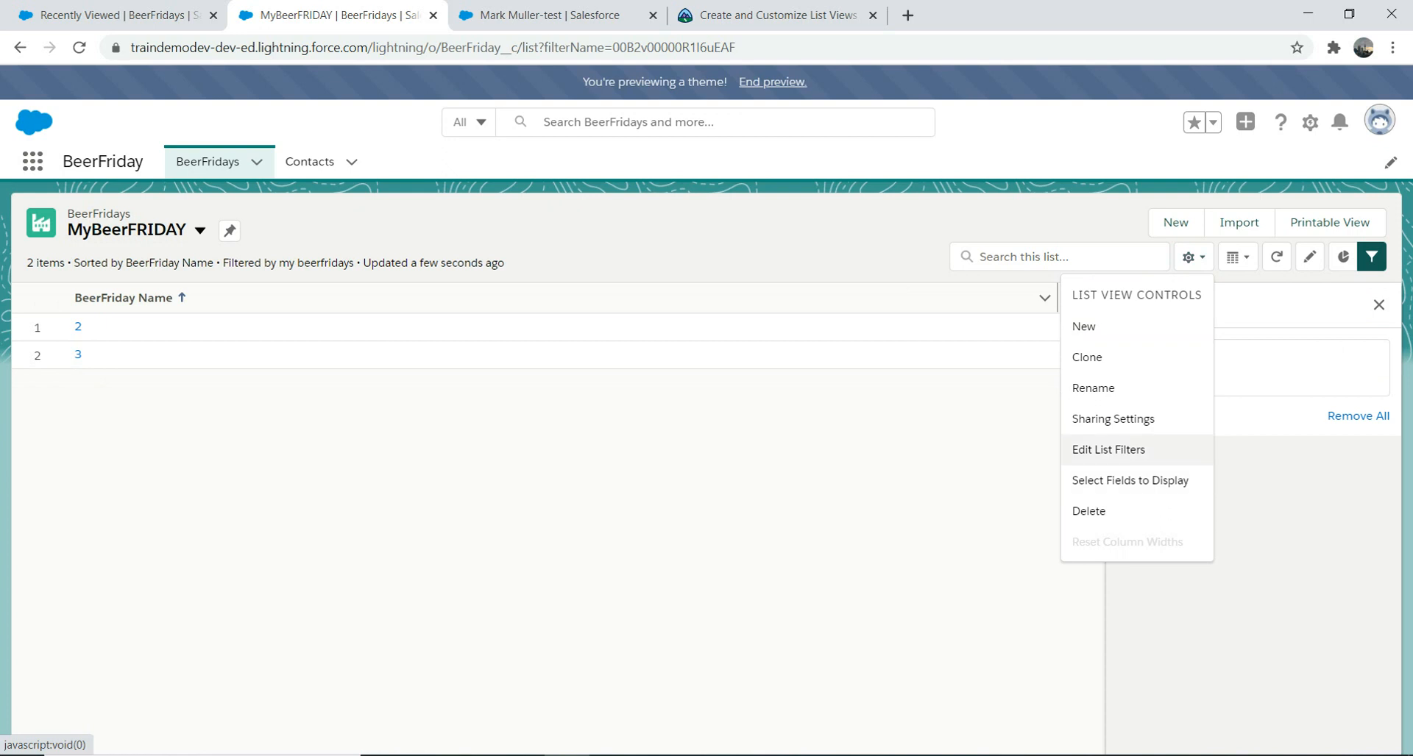
{"action": "left_click", "coordinate": [1130, 481]}
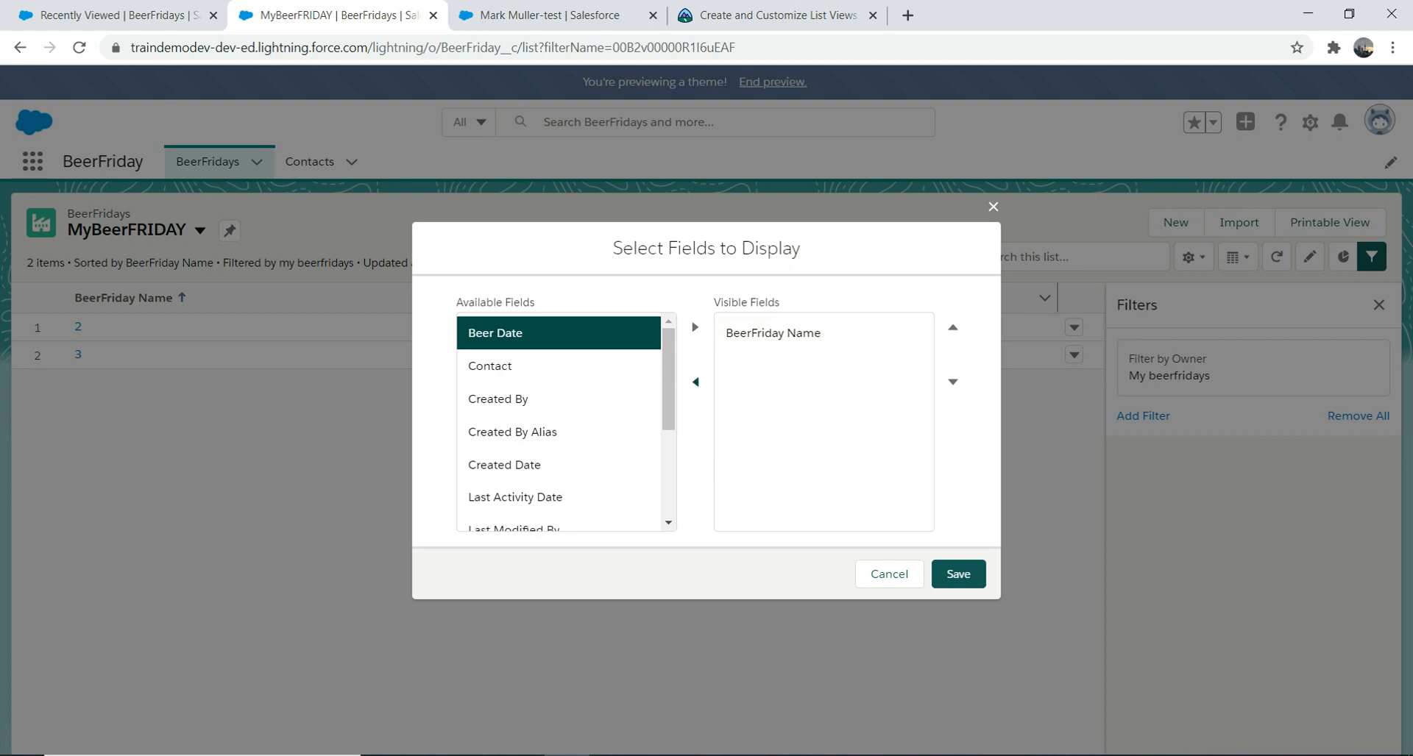
{"action": "scroll", "coordinate": [567, 423], "scroll_direction": "down", "scroll_amount": 1}
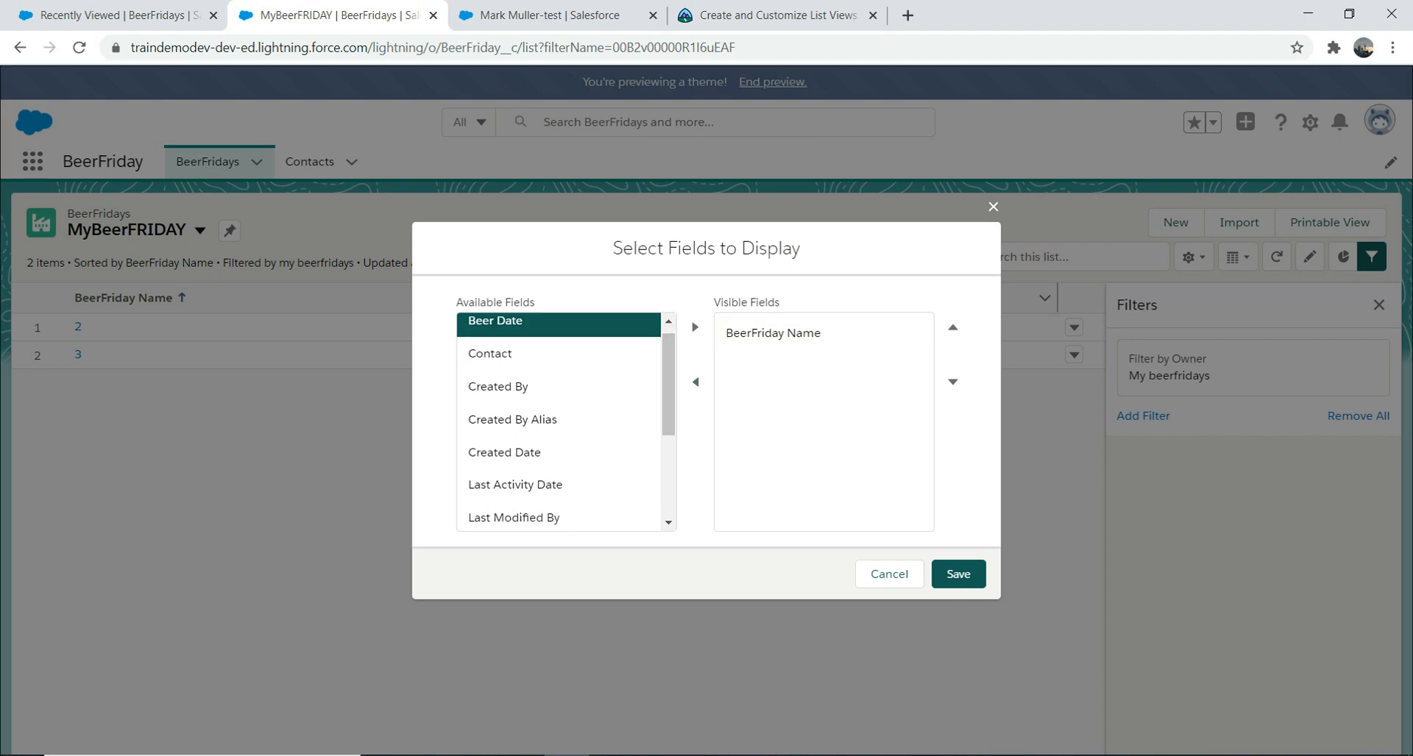
{"action": "scroll", "coordinate": [559, 420], "scroll_direction": "down", "scroll_amount": 1}
{"action": "scroll", "coordinate": [559, 419], "scroll_direction": "up", "scroll_amount": 1}
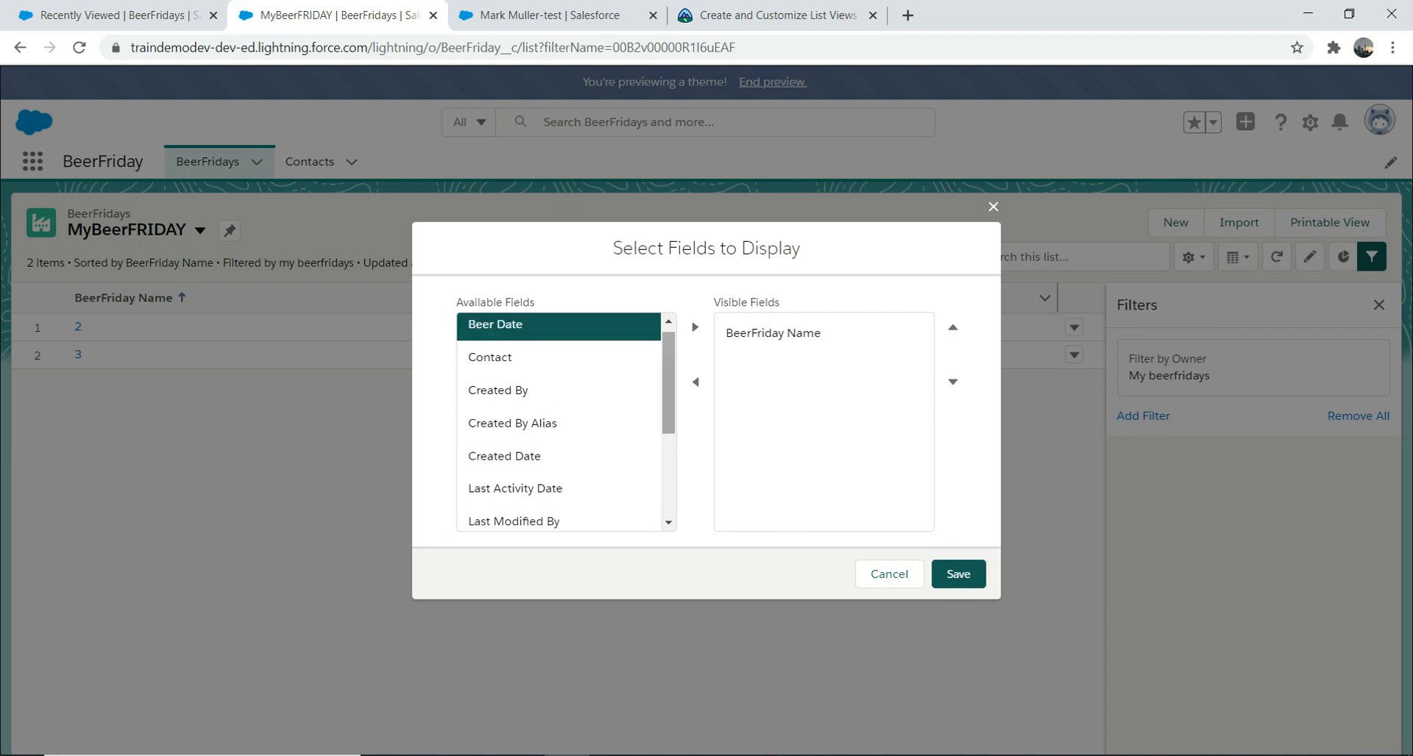
{"action": "left_click", "coordinate": [559, 358]}
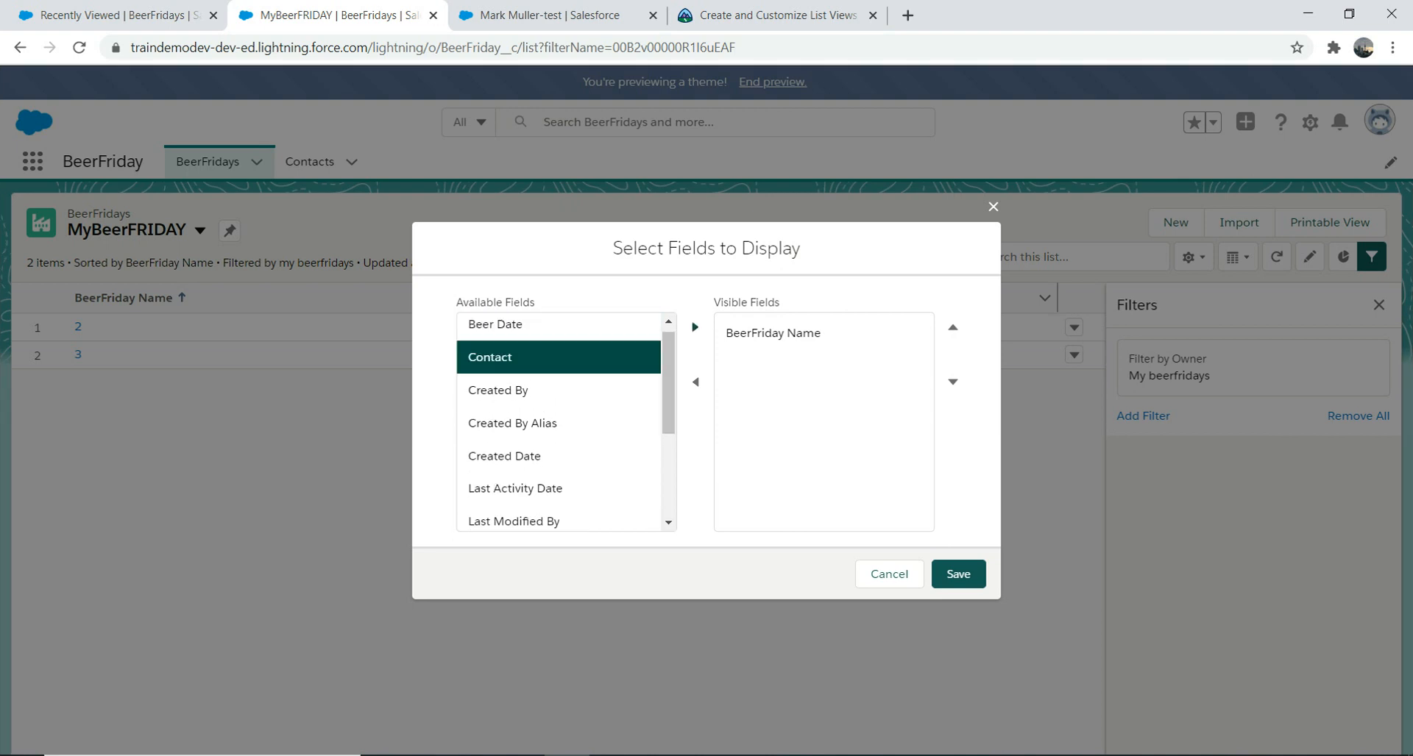
{"action": "left_click", "coordinate": [695, 327]}
{"action": "left_click_drag", "start_coordinate": [668, 397], "coordinate": [668, 471]}
{"action": "left_click", "coordinate": [559, 446]}
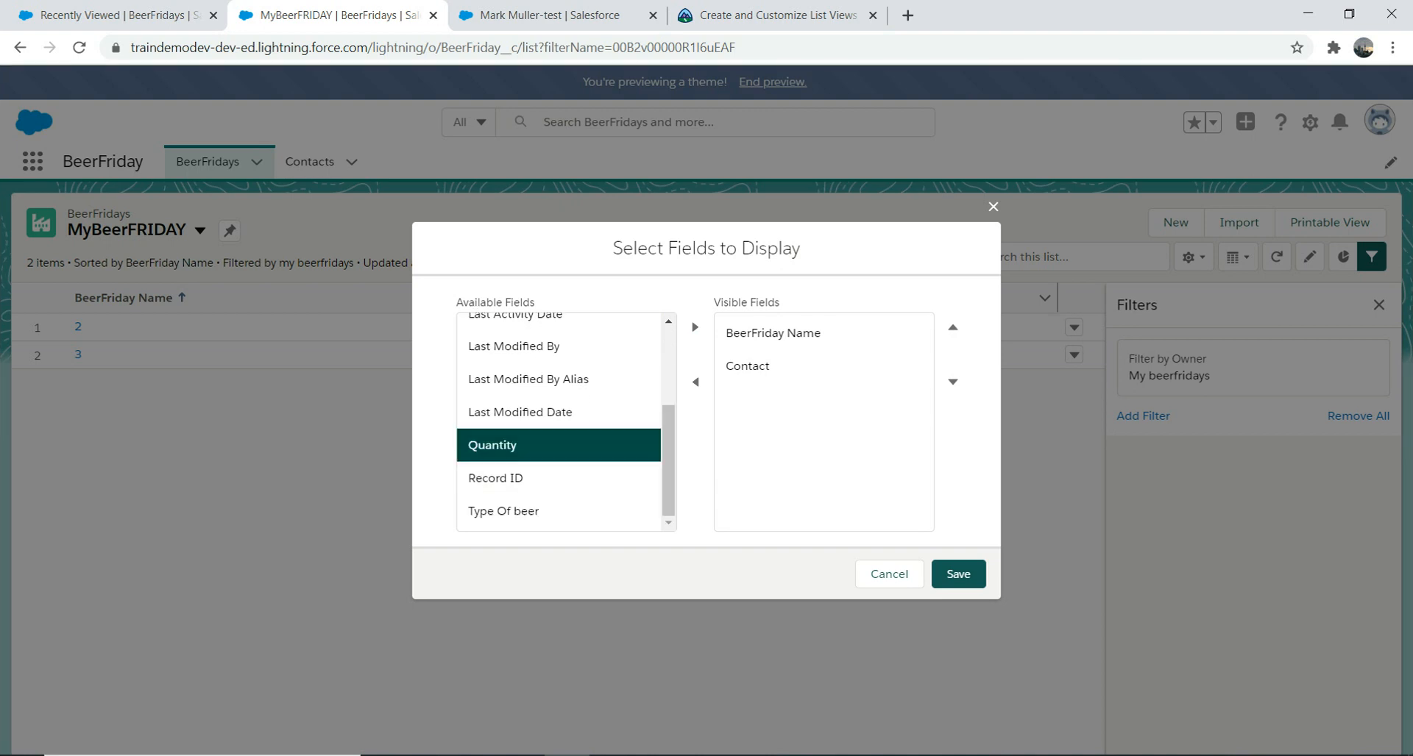
{"action": "left_click", "coordinate": [694, 326]}
{"action": "left_click", "coordinate": [559, 511]}
{"action": "left_click", "coordinate": [694, 327]}
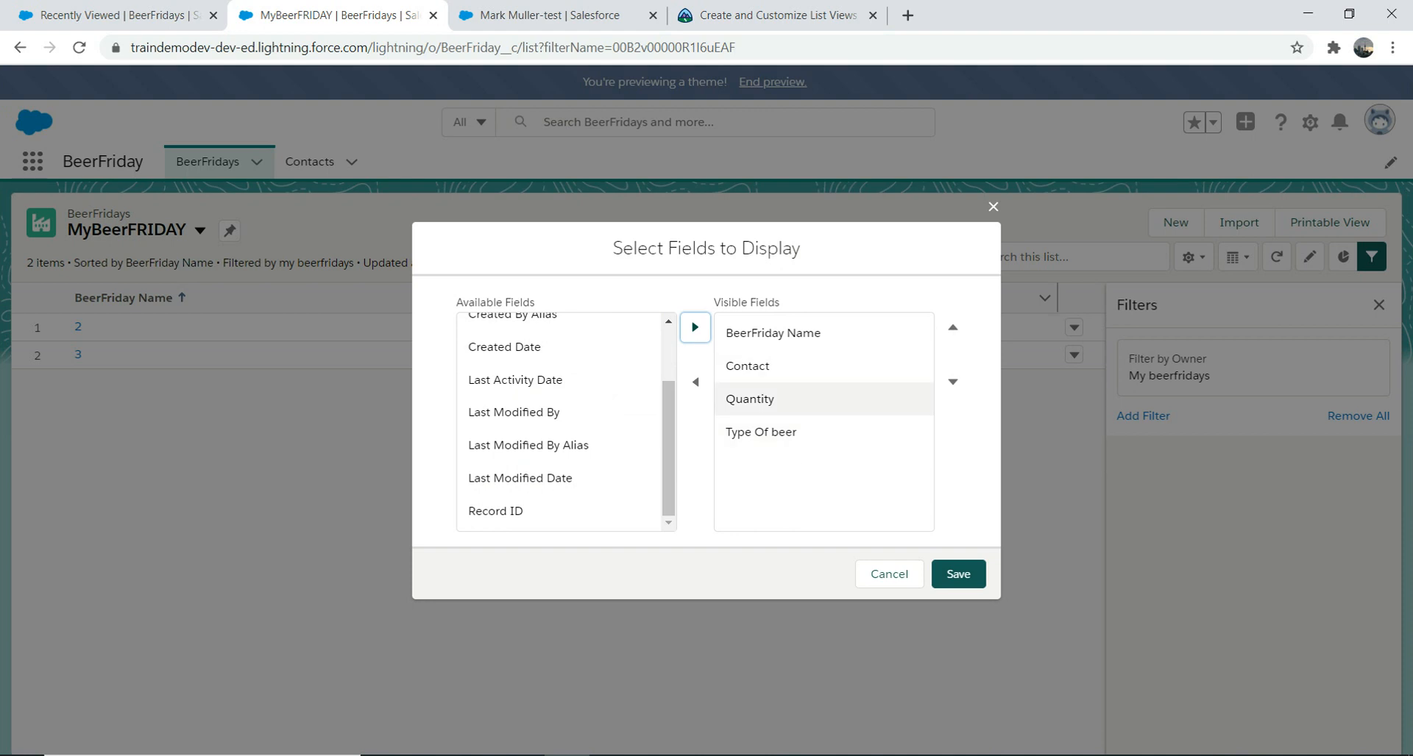
Step: Move Quantity below Type Of beer and save the column selection
{"action": "double_click", "coordinate": [765, 398]}
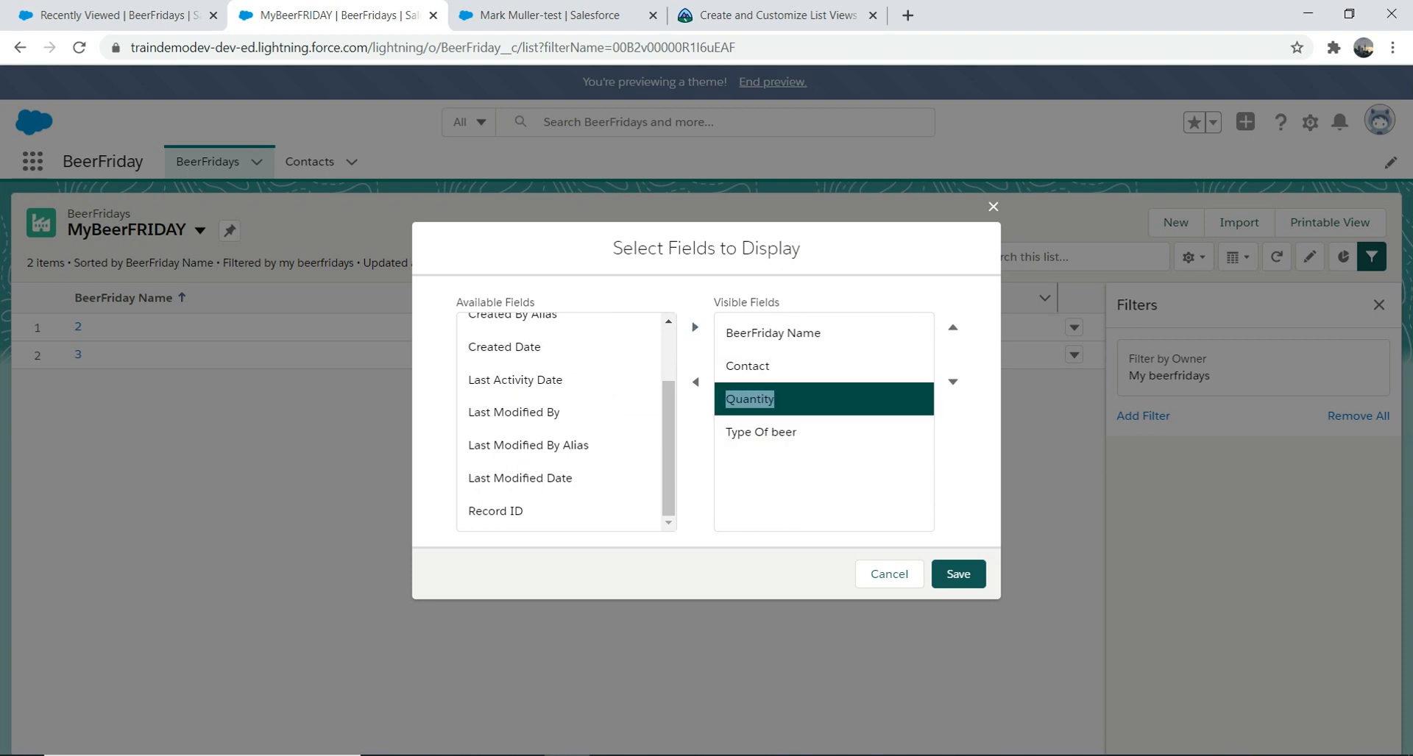
{"action": "left_click", "coordinate": [953, 383]}
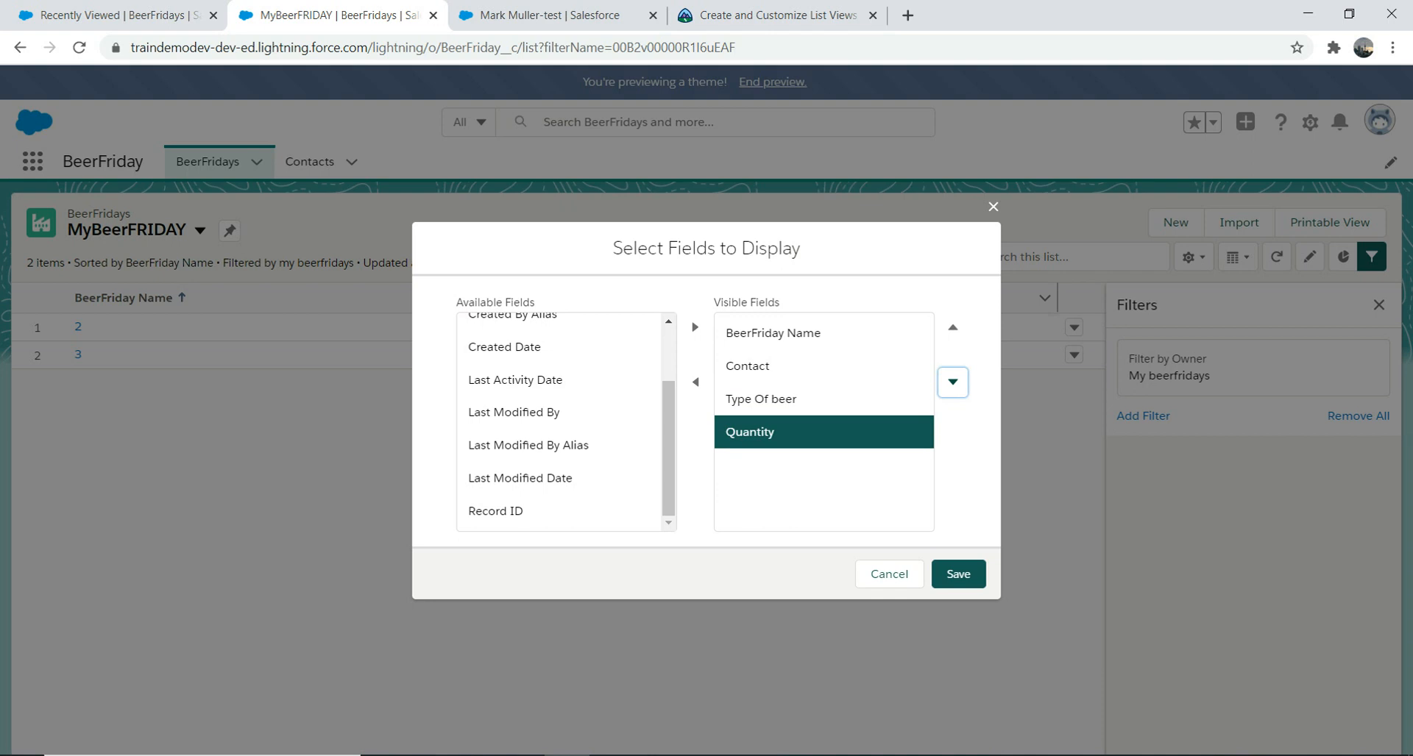
{"action": "left_click", "coordinate": [958, 574]}
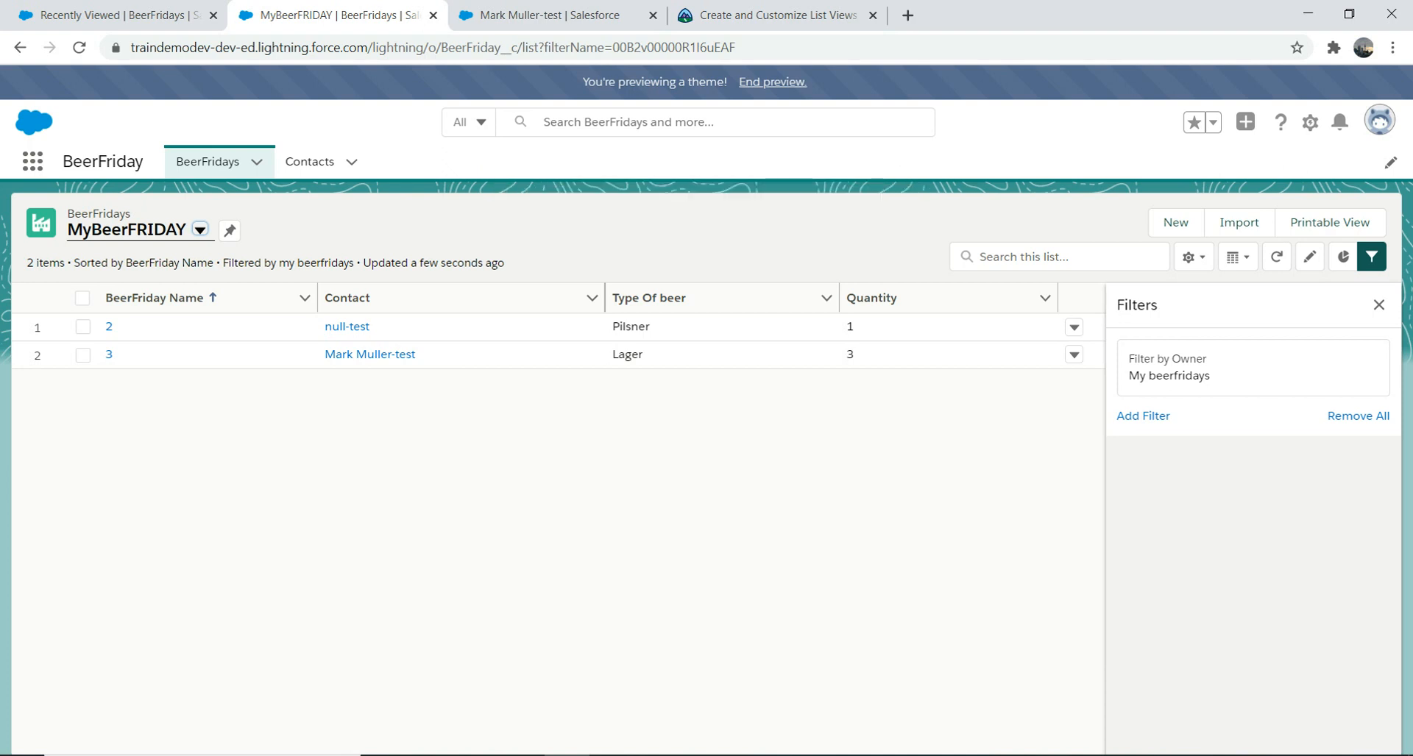
{"action": "left_click", "coordinate": [1143, 415]}
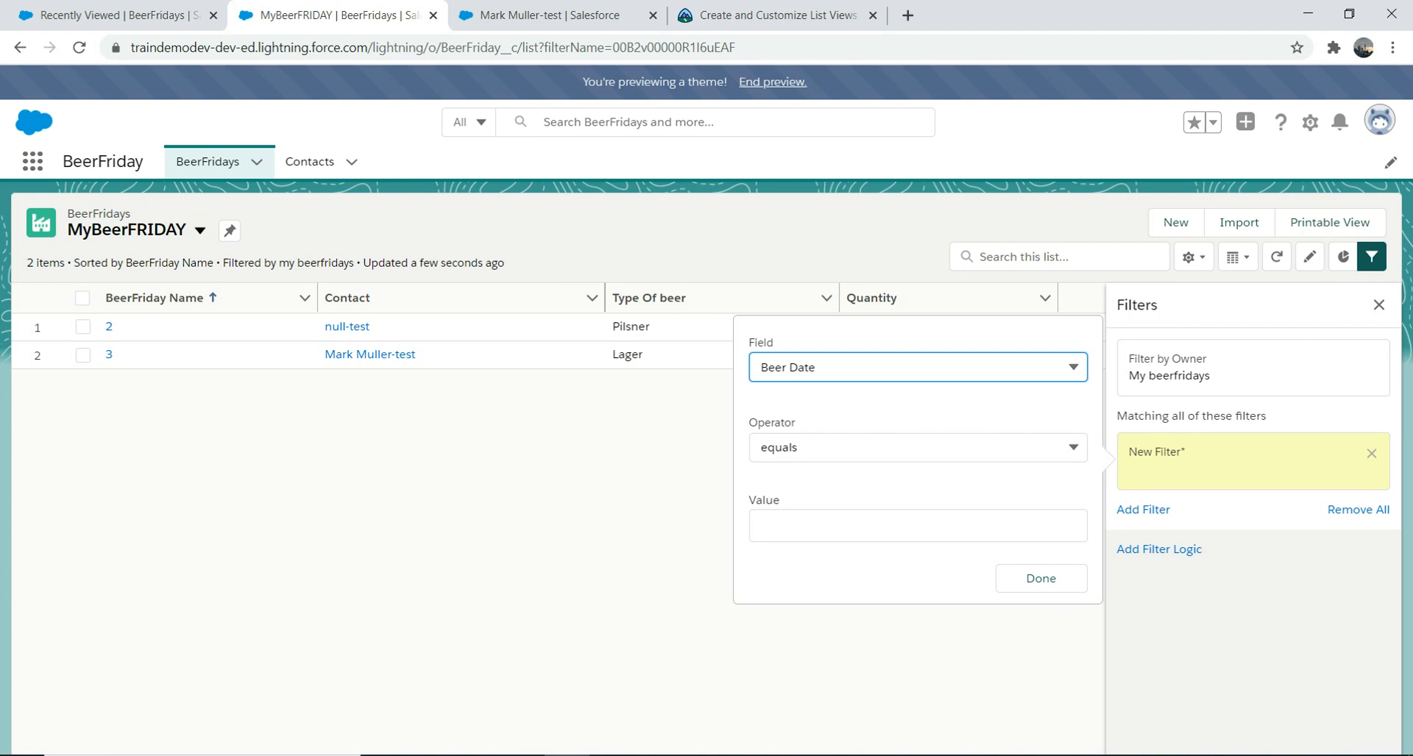
{"action": "left_click", "coordinate": [918, 448]}
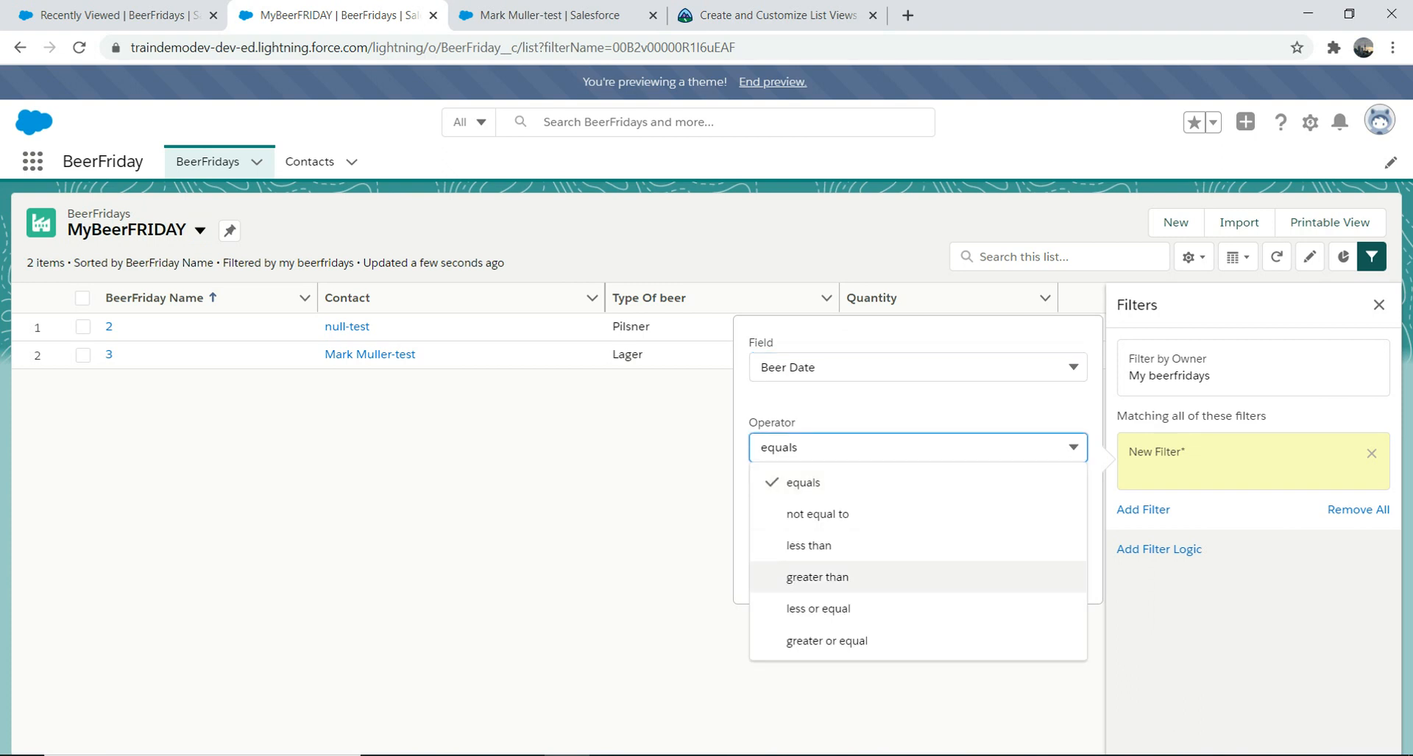
{"action": "left_click", "coordinate": [816, 577]}
{"action": "left_click", "coordinate": [917, 526]}
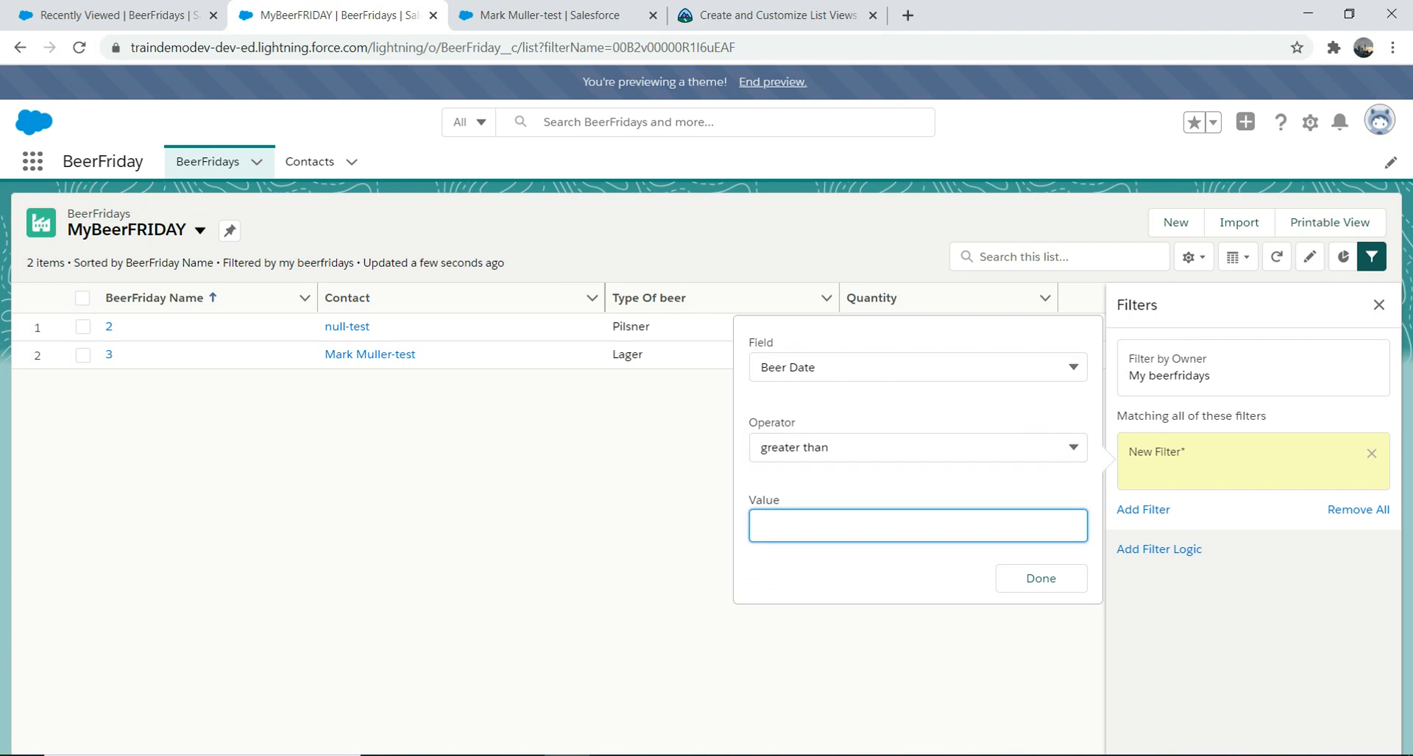
{"action": "left_click", "coordinate": [918, 367]}
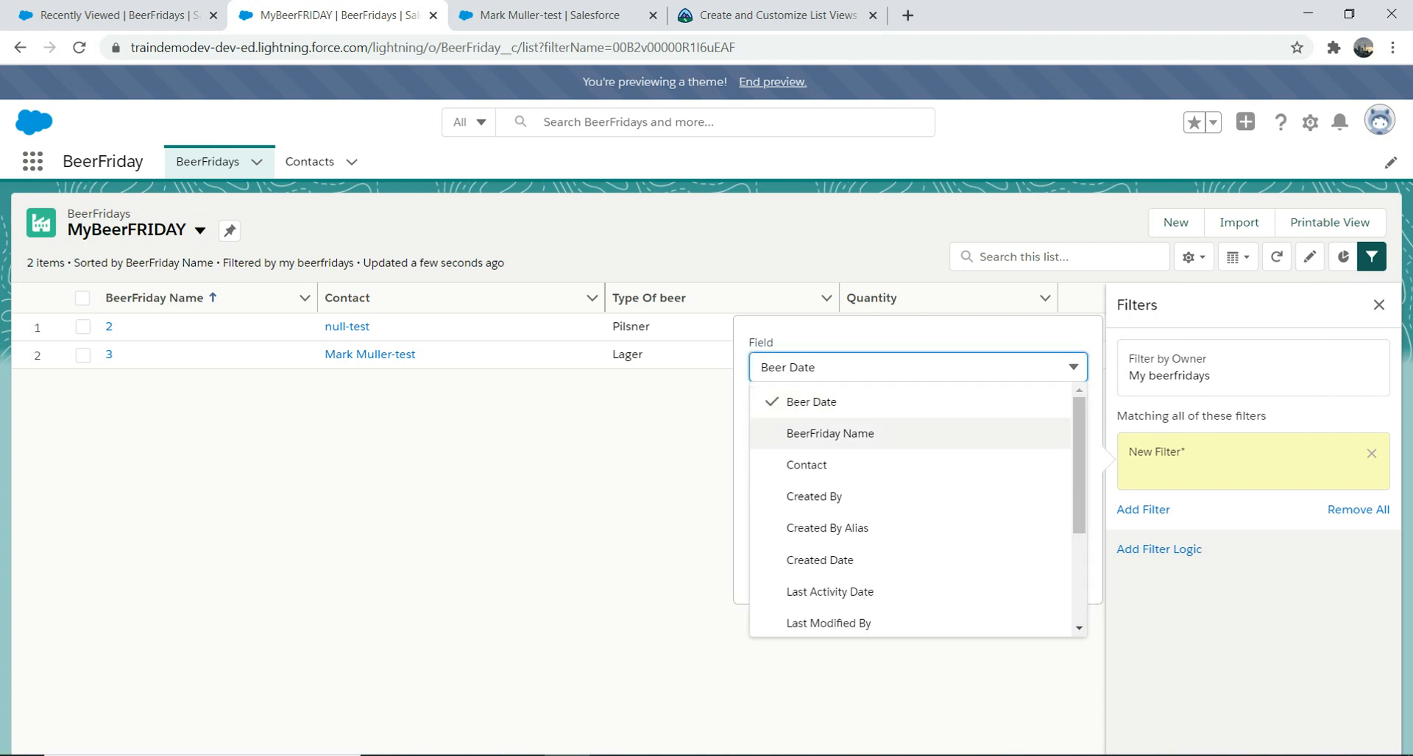
{"action": "key", "text": "Return"}
{"action": "key", "text": "Tab"}
{"action": "key", "text": "Down"}
{"action": "key", "text": "Down"}
{"action": "key", "text": "Down"}
{"action": "key", "text": "Down"}
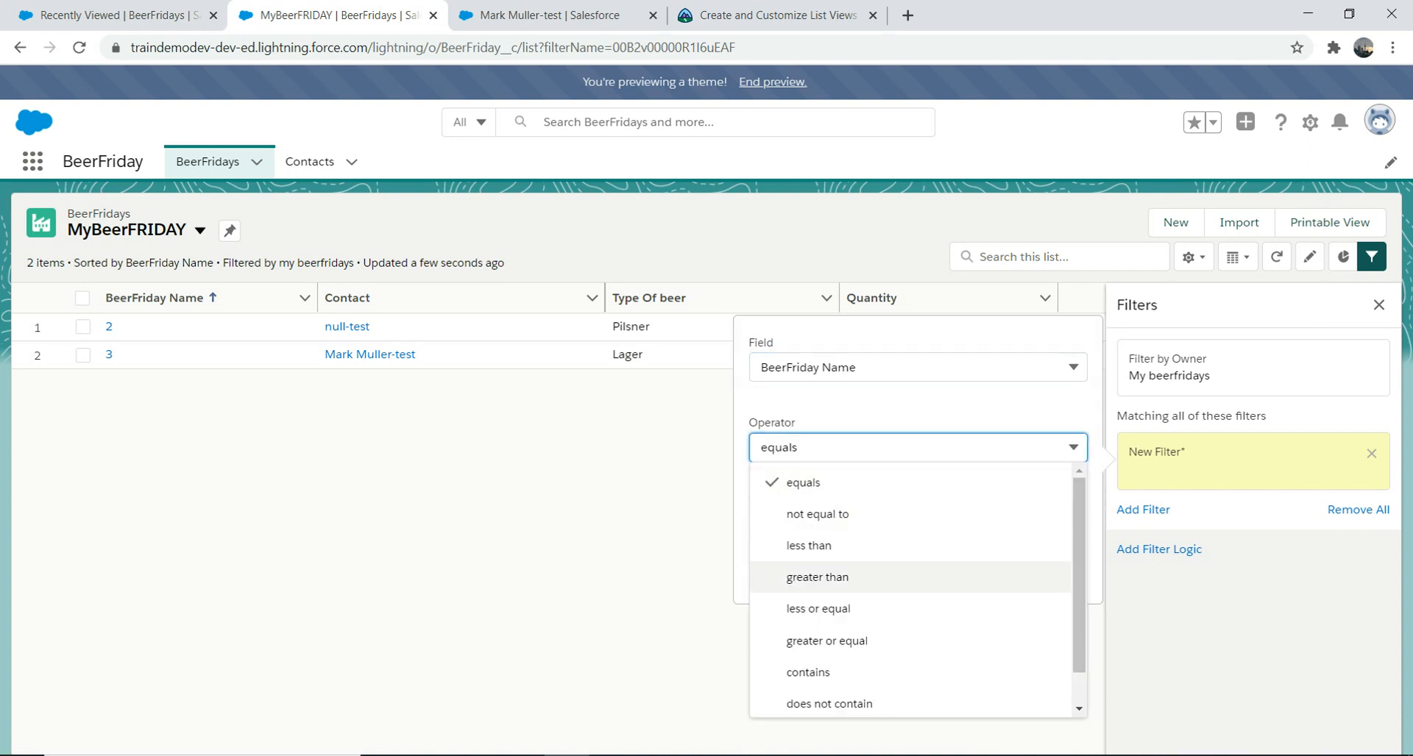
{"action": "key", "text": "Return"}
{"action": "key", "text": "Tab"}
{"action": "type", "text": "2"}
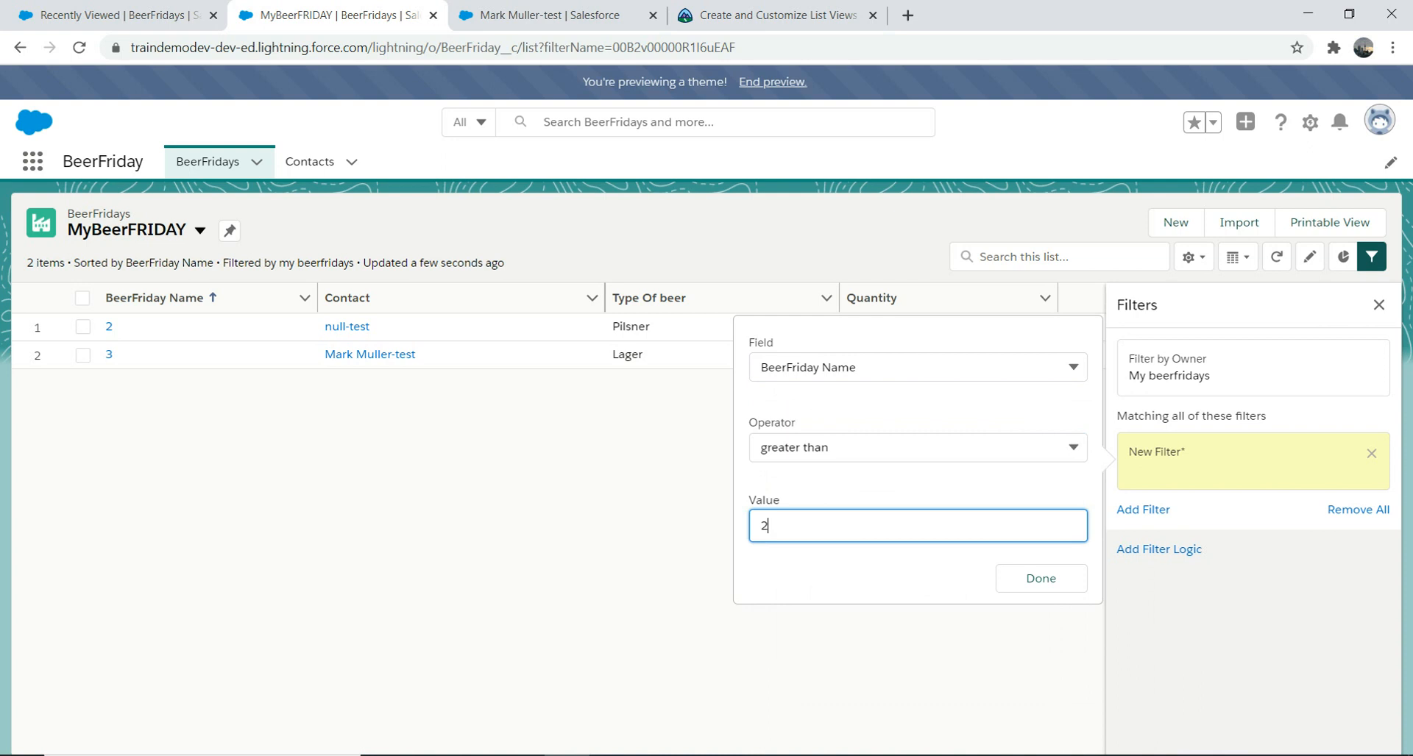
{"action": "key", "text": "Tab"}
{"action": "key", "text": "Return"}
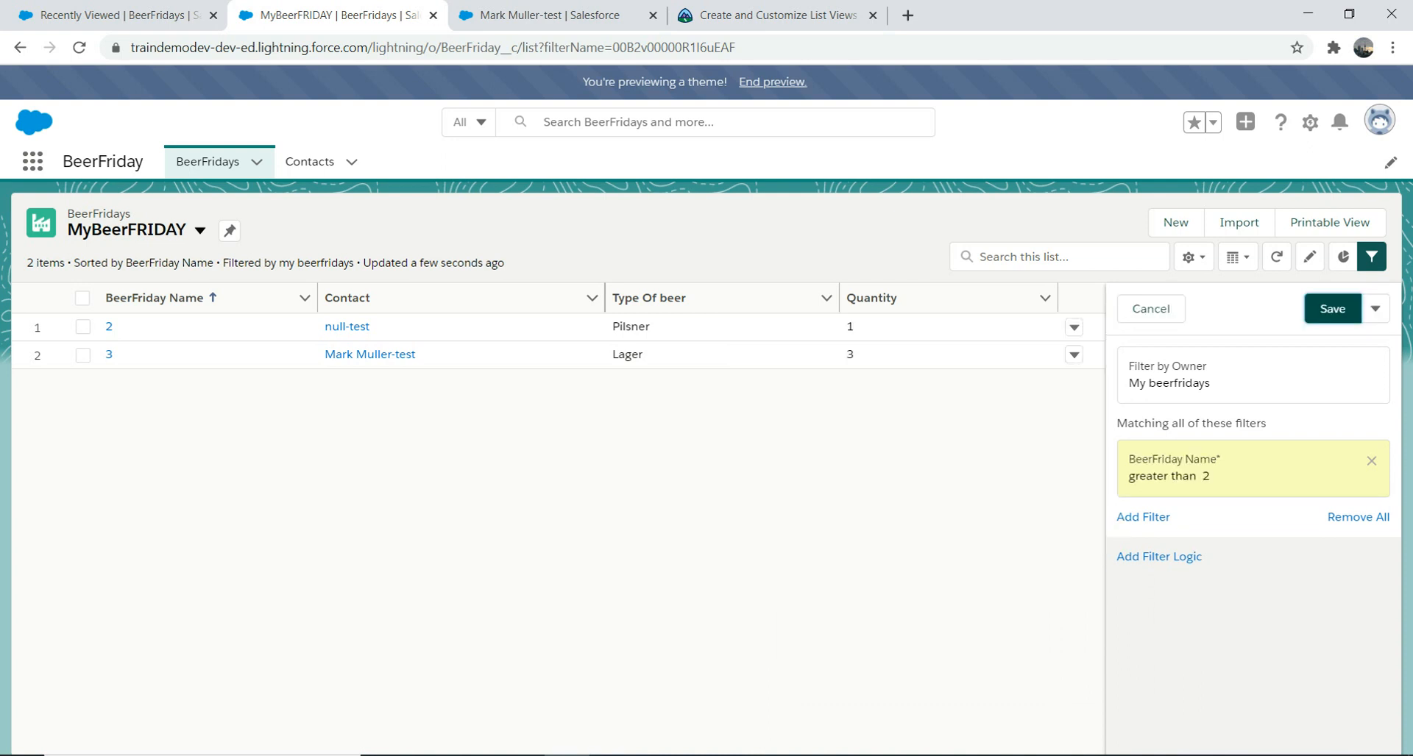
{"action": "left_click", "coordinate": [1332, 309]}
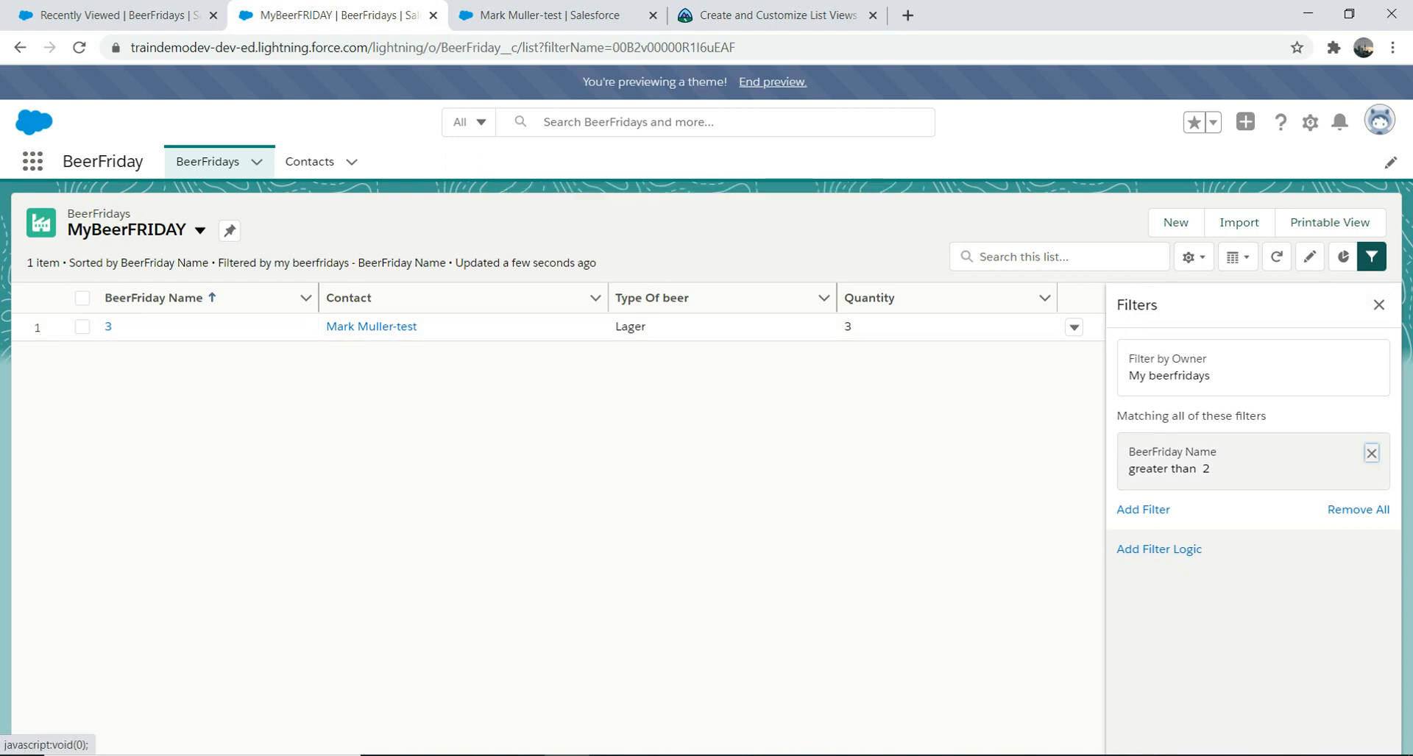
{"action": "left_click", "coordinate": [1371, 453]}
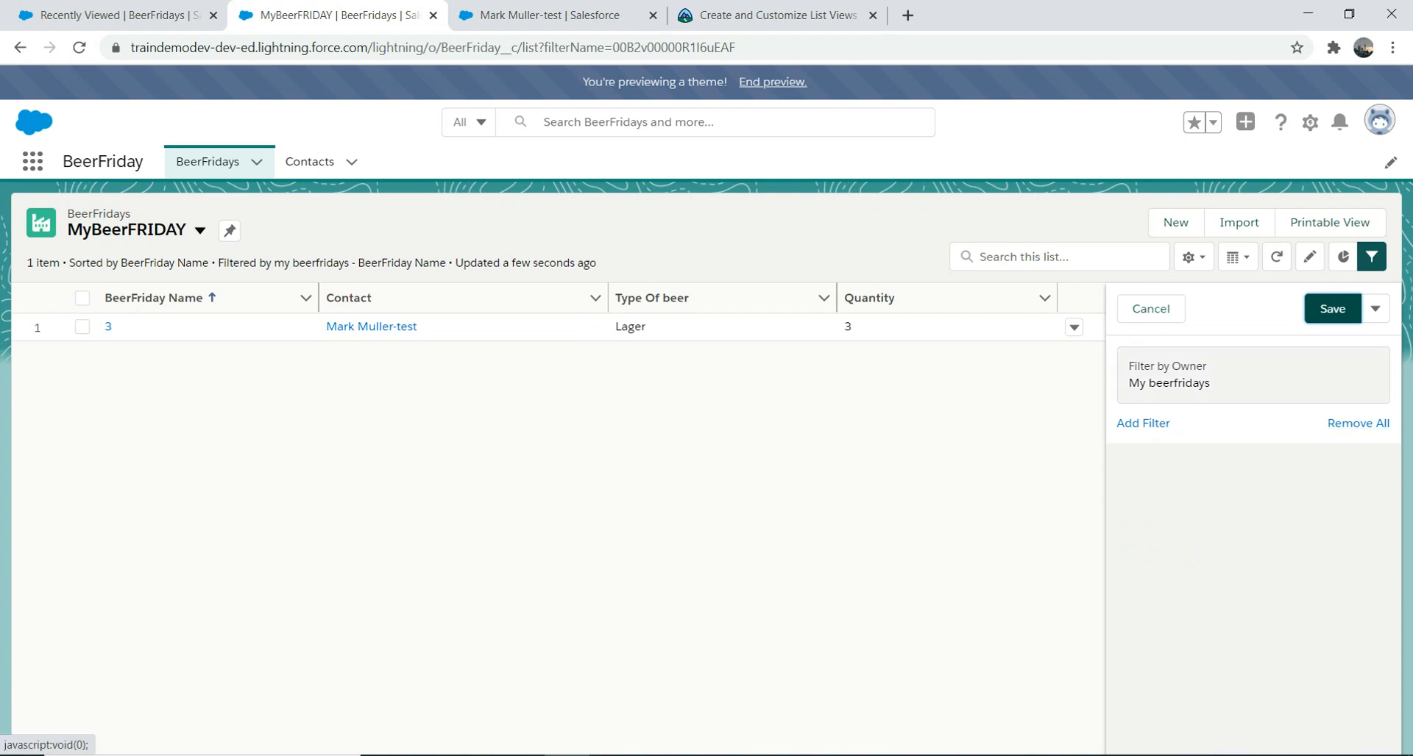
{"action": "left_click", "coordinate": [1331, 308]}
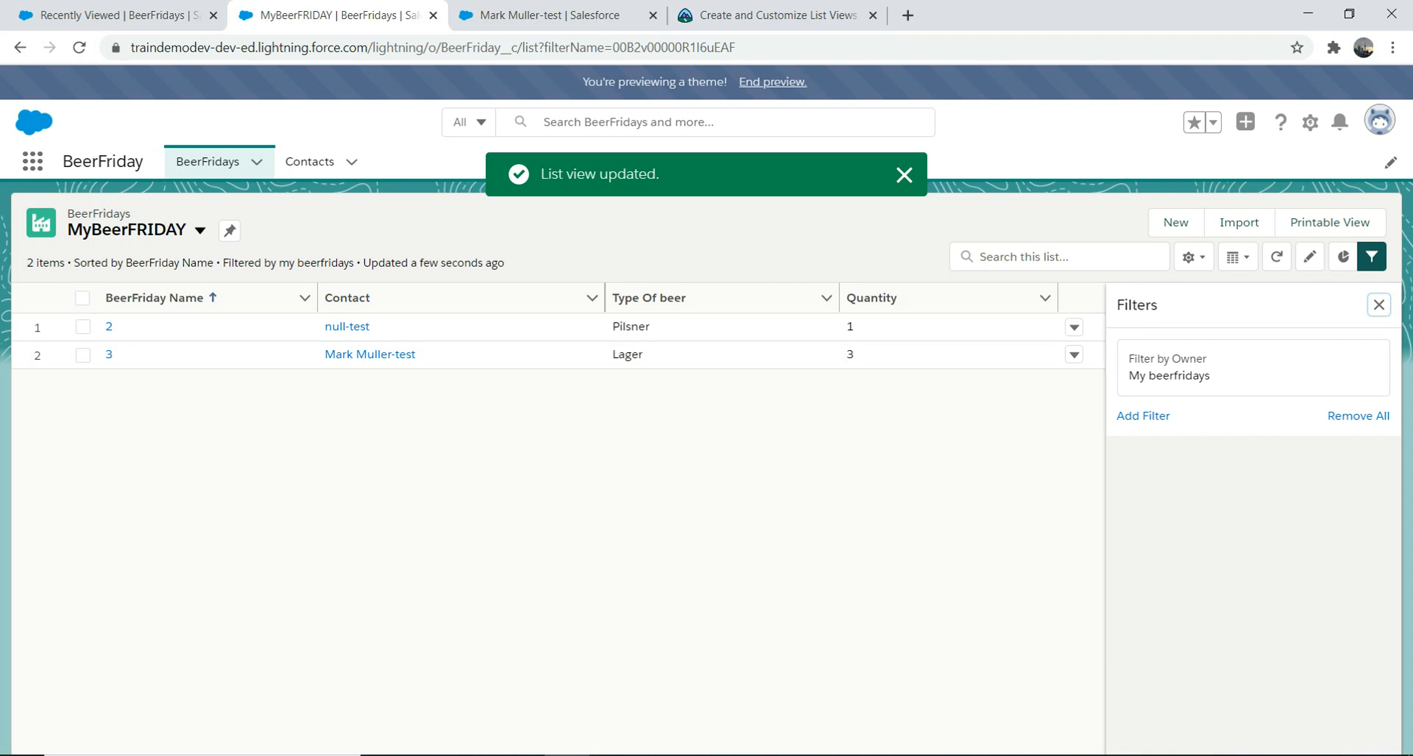
{"action": "left_click", "coordinate": [348, 327]}
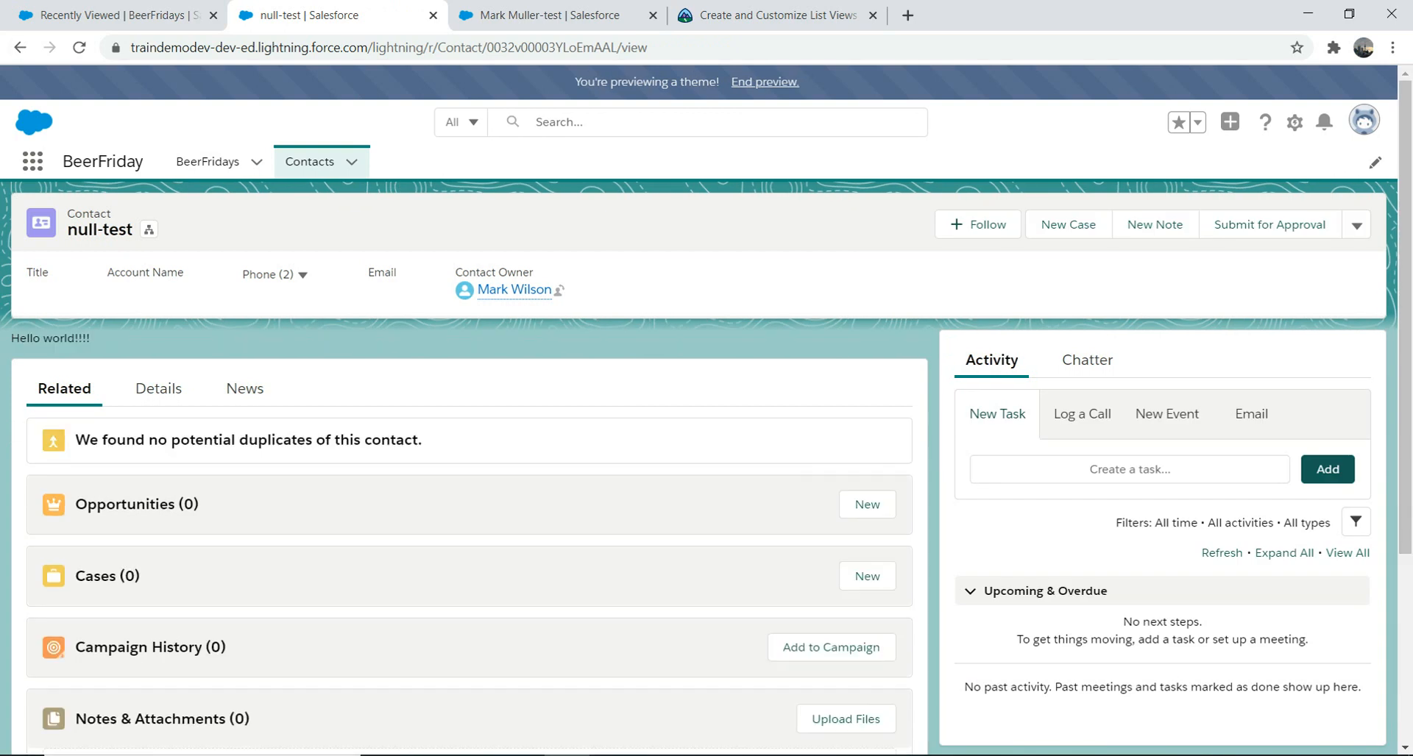
{"action": "left_click", "coordinate": [20, 47]}
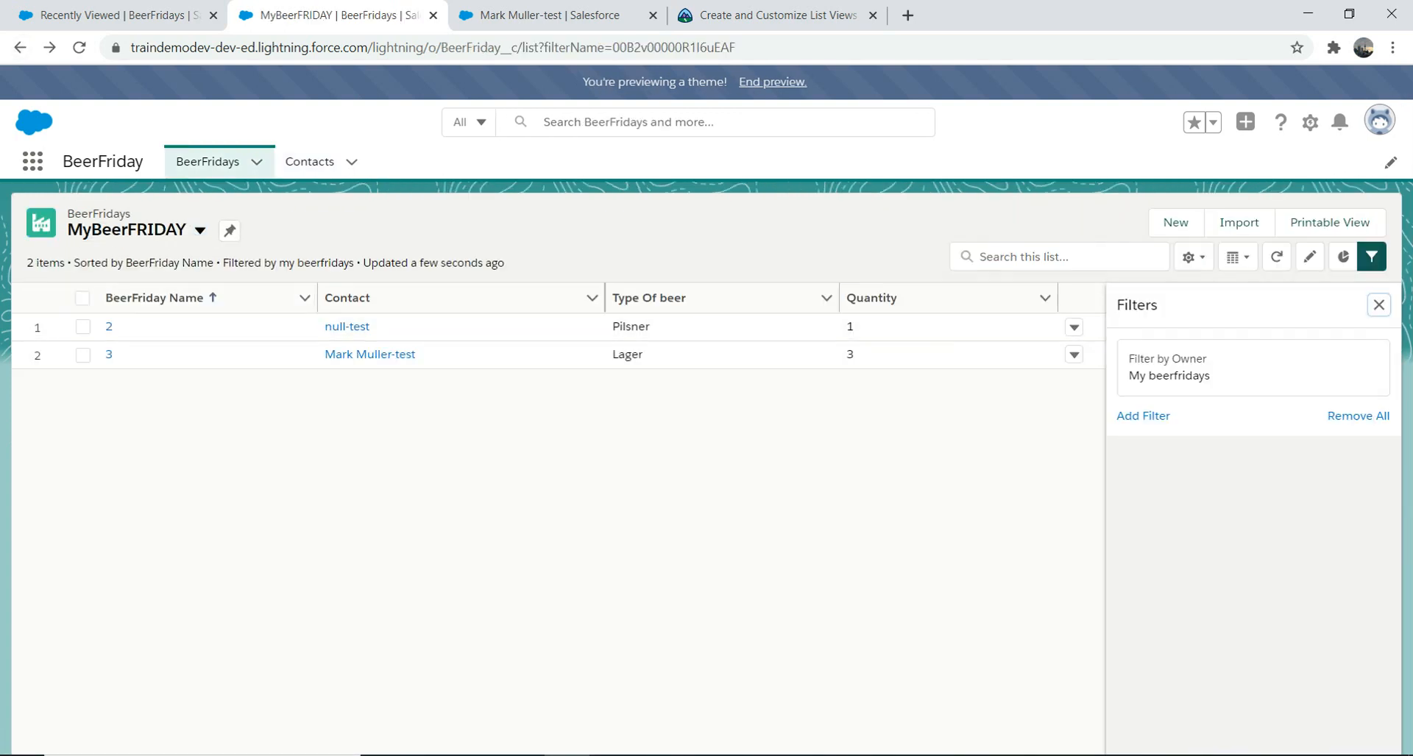
Step: Show MyBeerFRIDAY as a Kanban board summarized by Quantity and grouped by Type Of beer
{"action": "left_click", "coordinate": [1188, 257]}
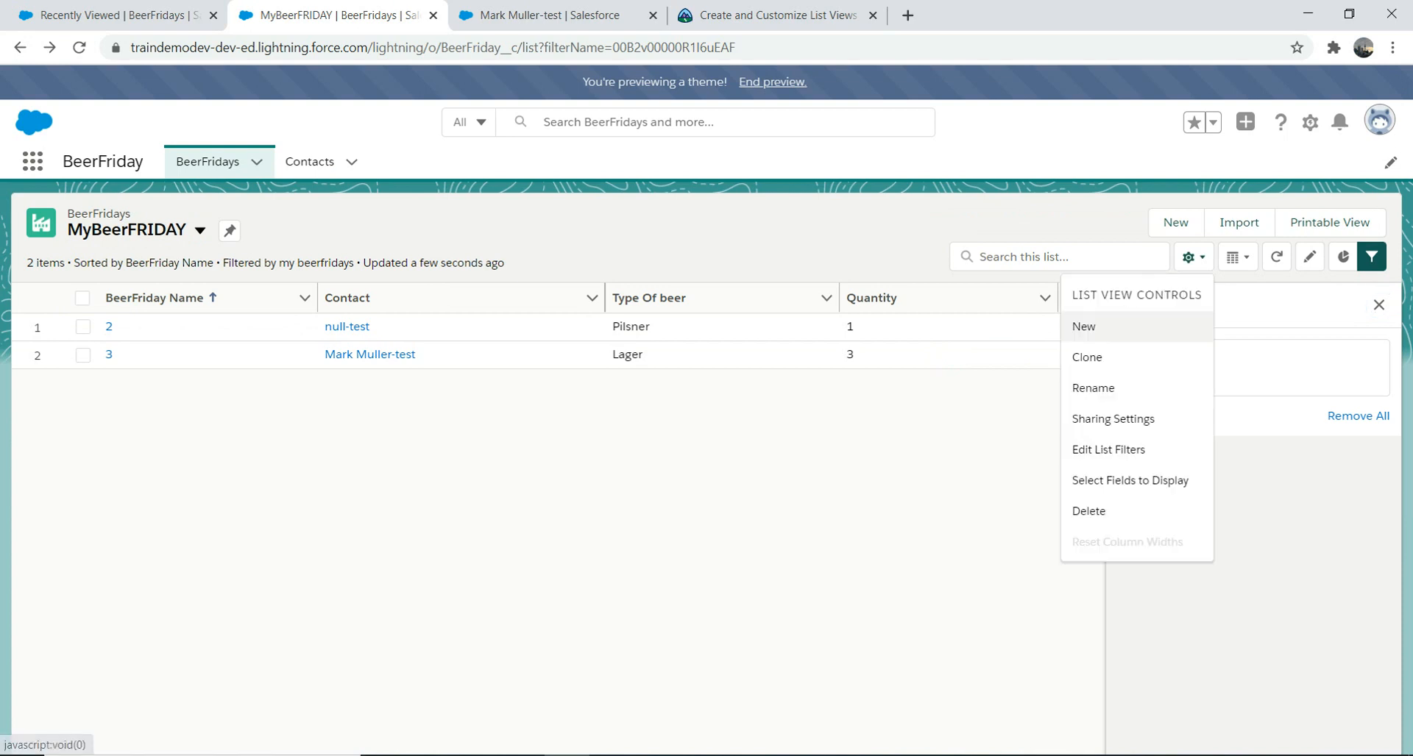
{"action": "left_click", "coordinate": [1188, 256]}
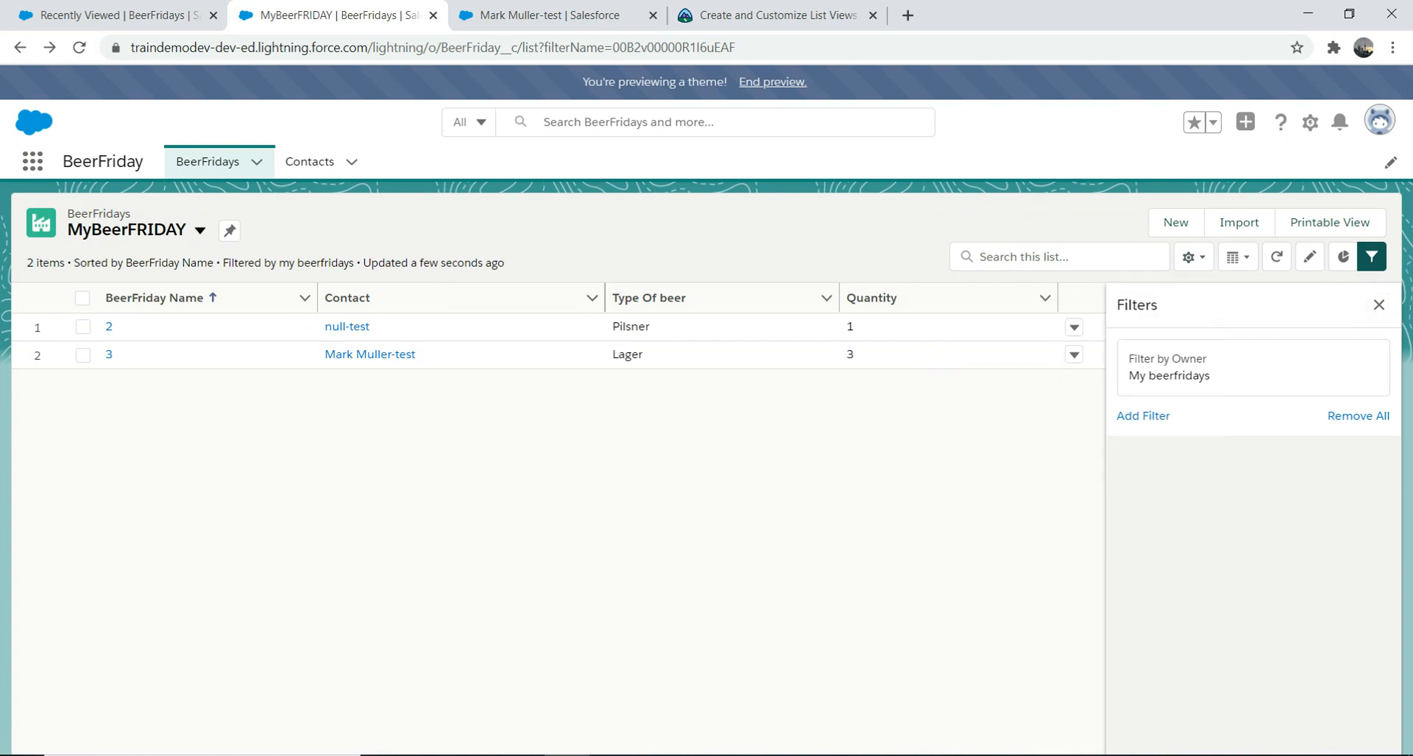
{"action": "left_click", "coordinate": [1237, 257]}
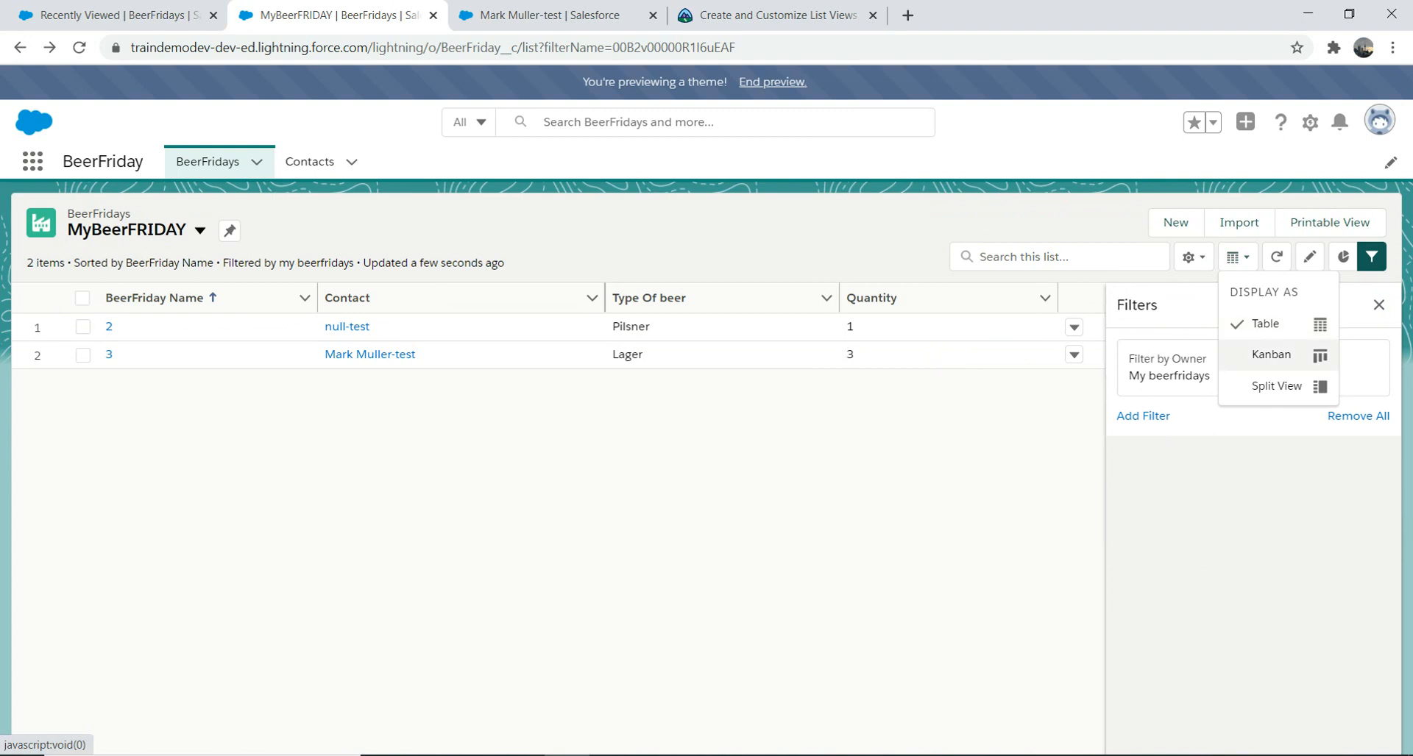
{"action": "left_click", "coordinate": [1271, 354]}
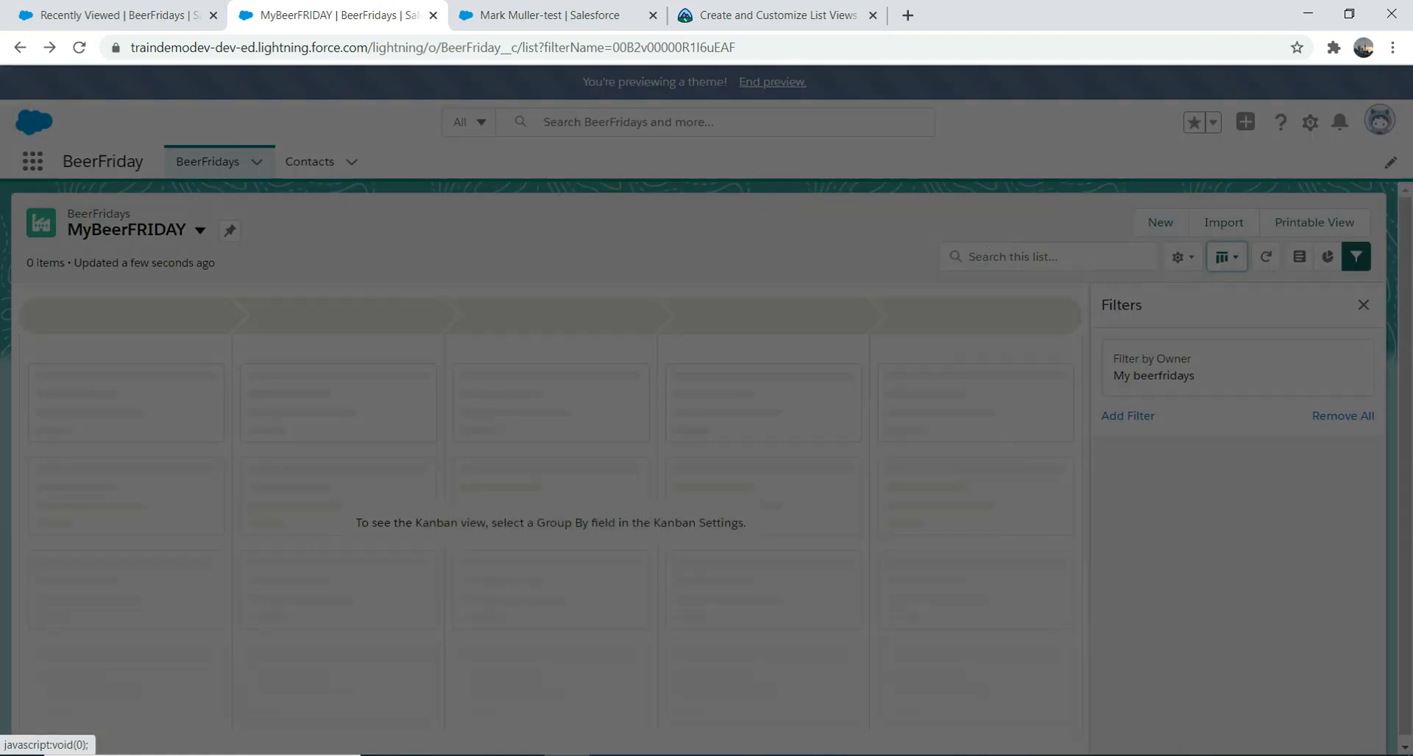
{"action": "left_click", "coordinate": [707, 397]}
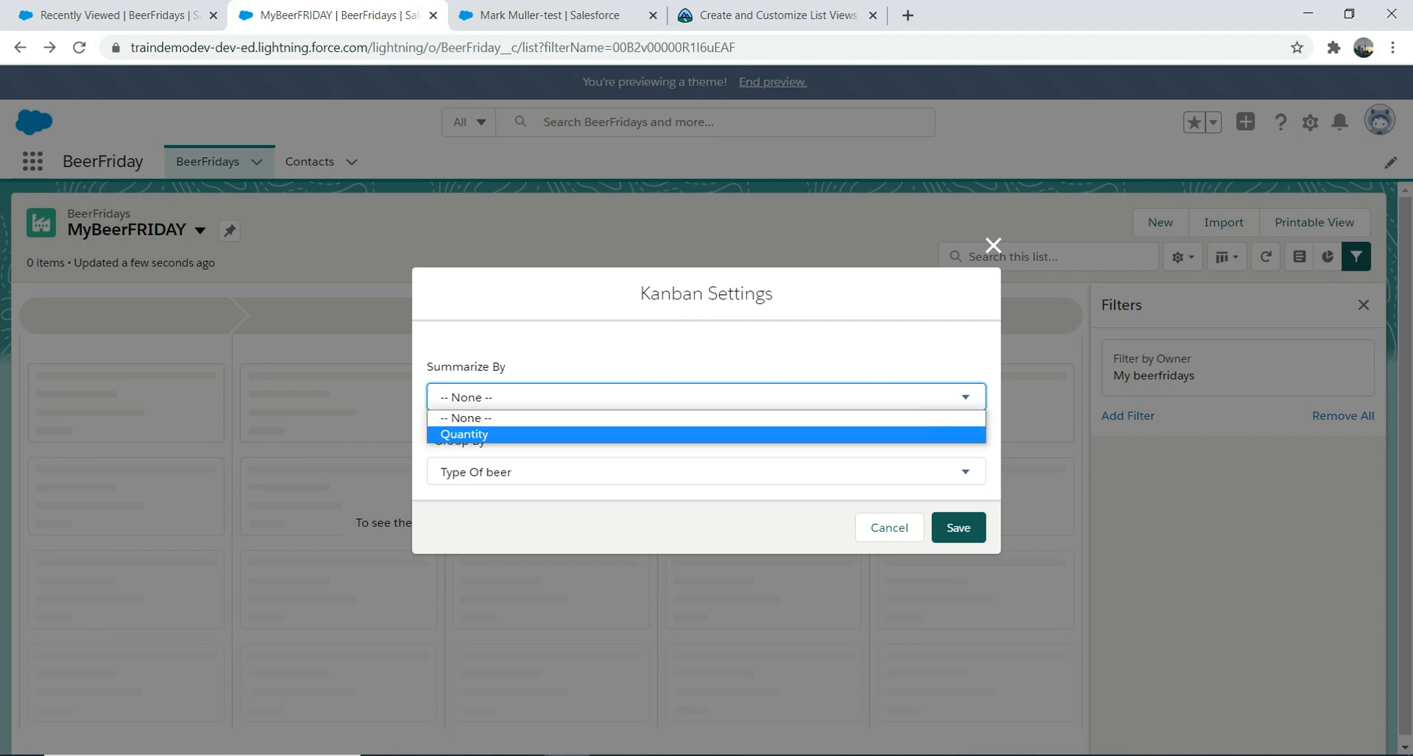
{"action": "left_click", "coordinate": [706, 434]}
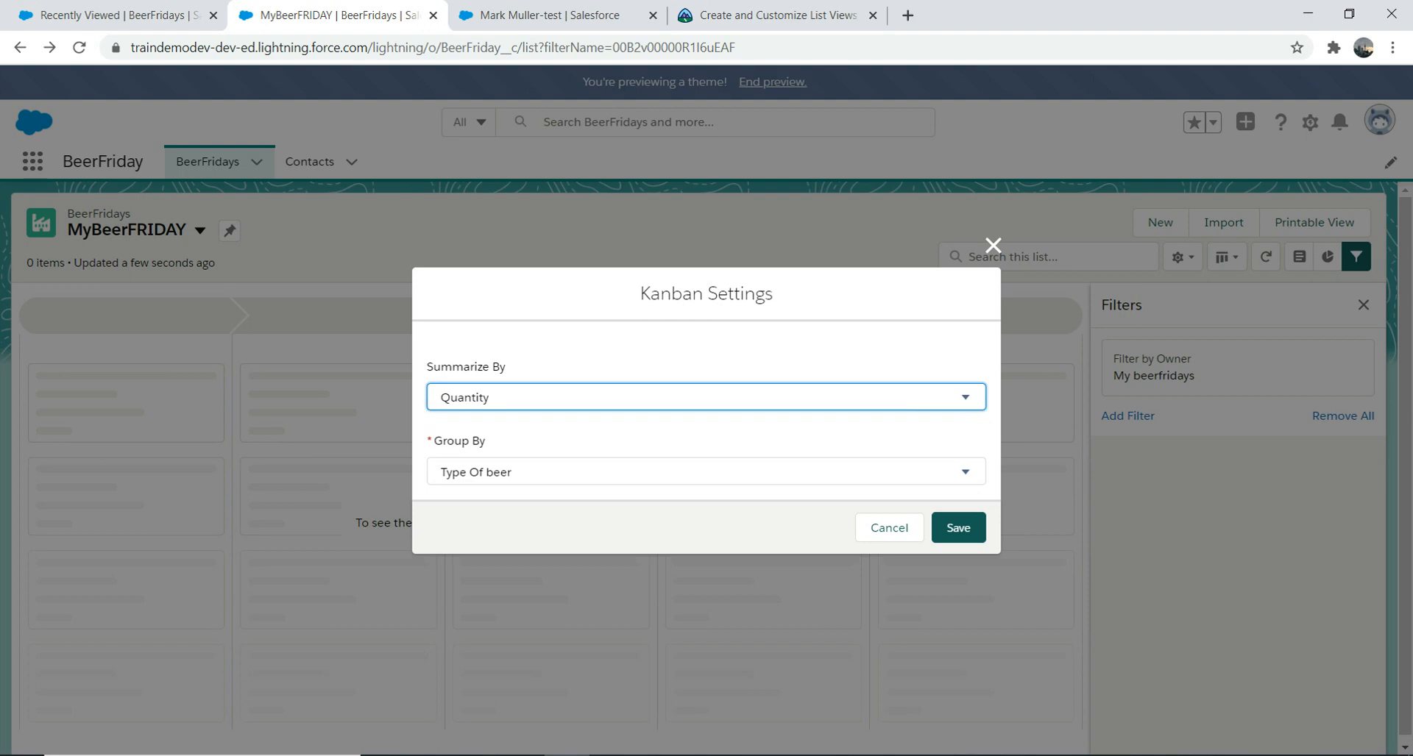
{"action": "left_click", "coordinate": [707, 472]}
{"action": "left_click", "coordinate": [706, 492]}
{"action": "left_click", "coordinate": [958, 528]}
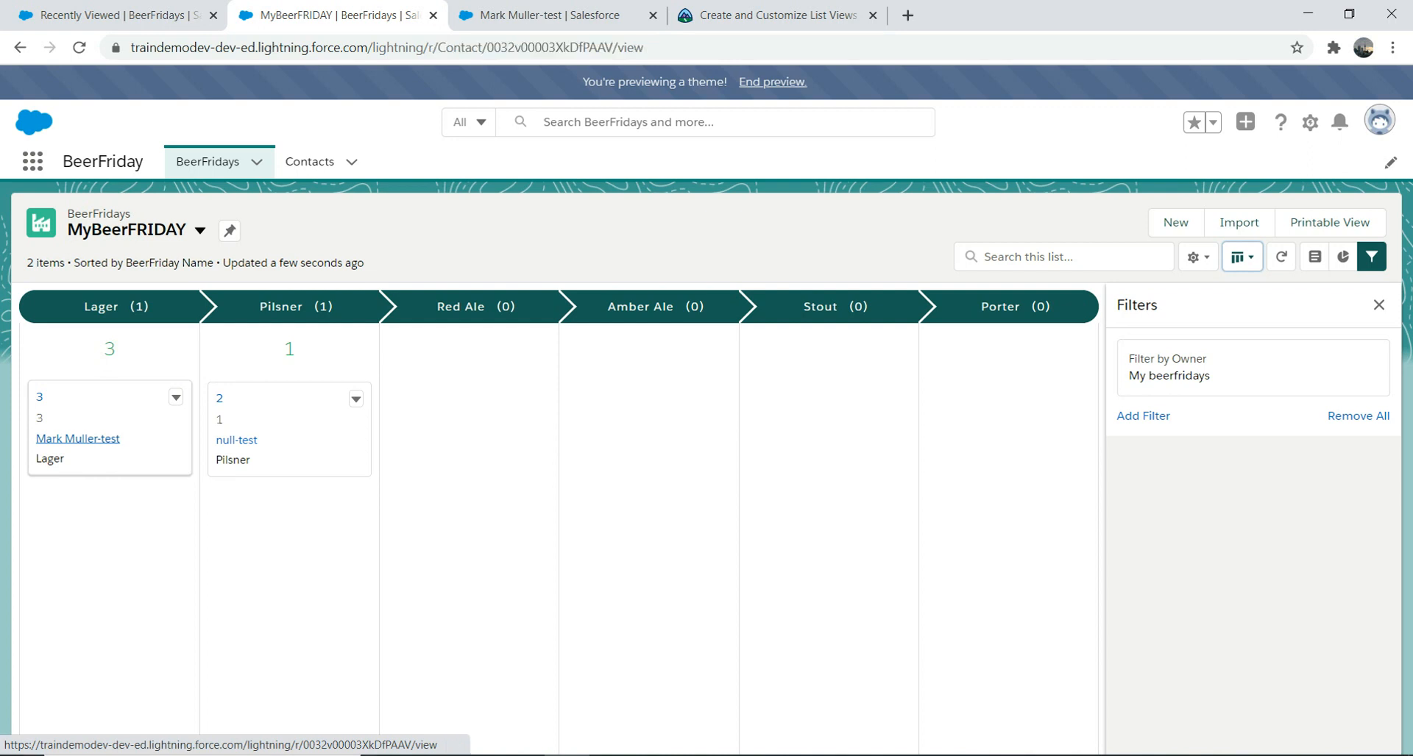
Step: Open the Lager card's contact, return to the BeerFridays list, and switch to the contact's browser tab
{"action": "left_click", "coordinate": [77, 438]}
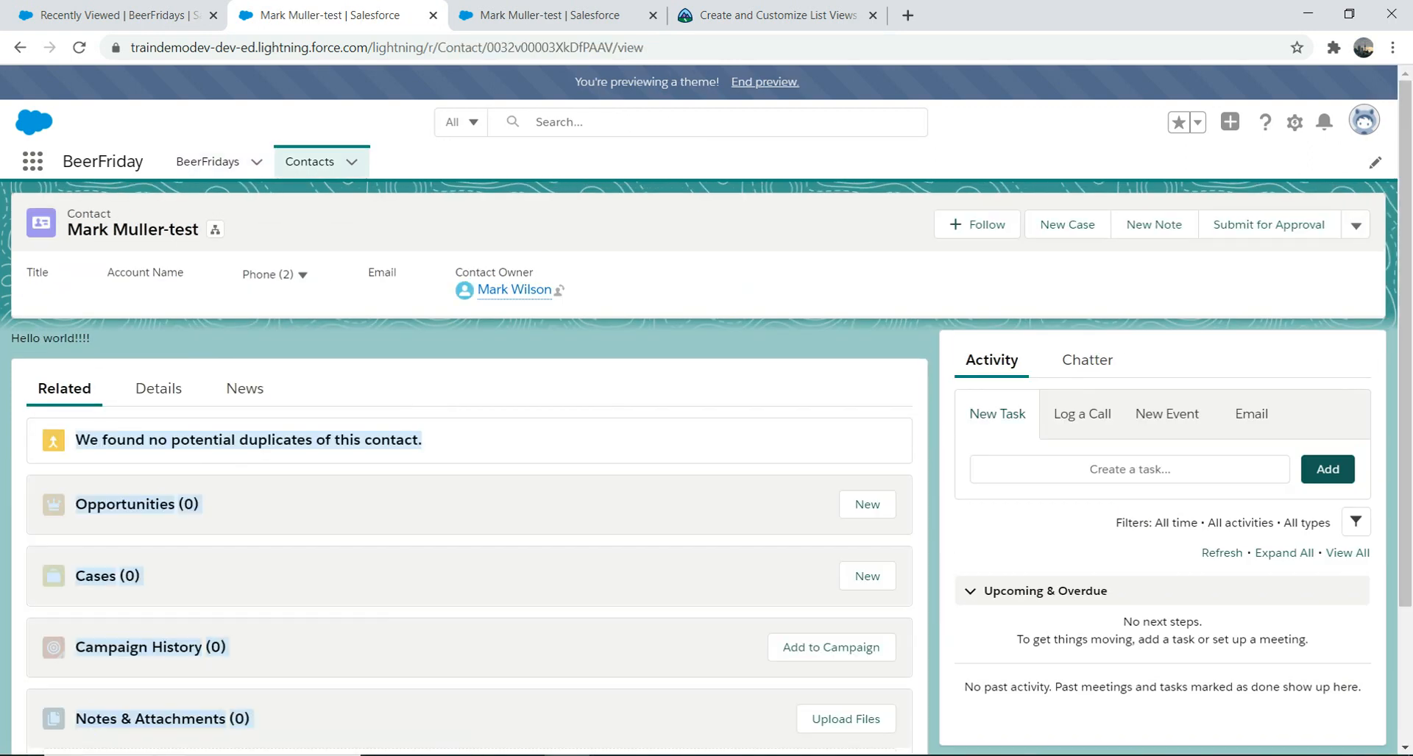
{"action": "left_click", "coordinate": [207, 161]}
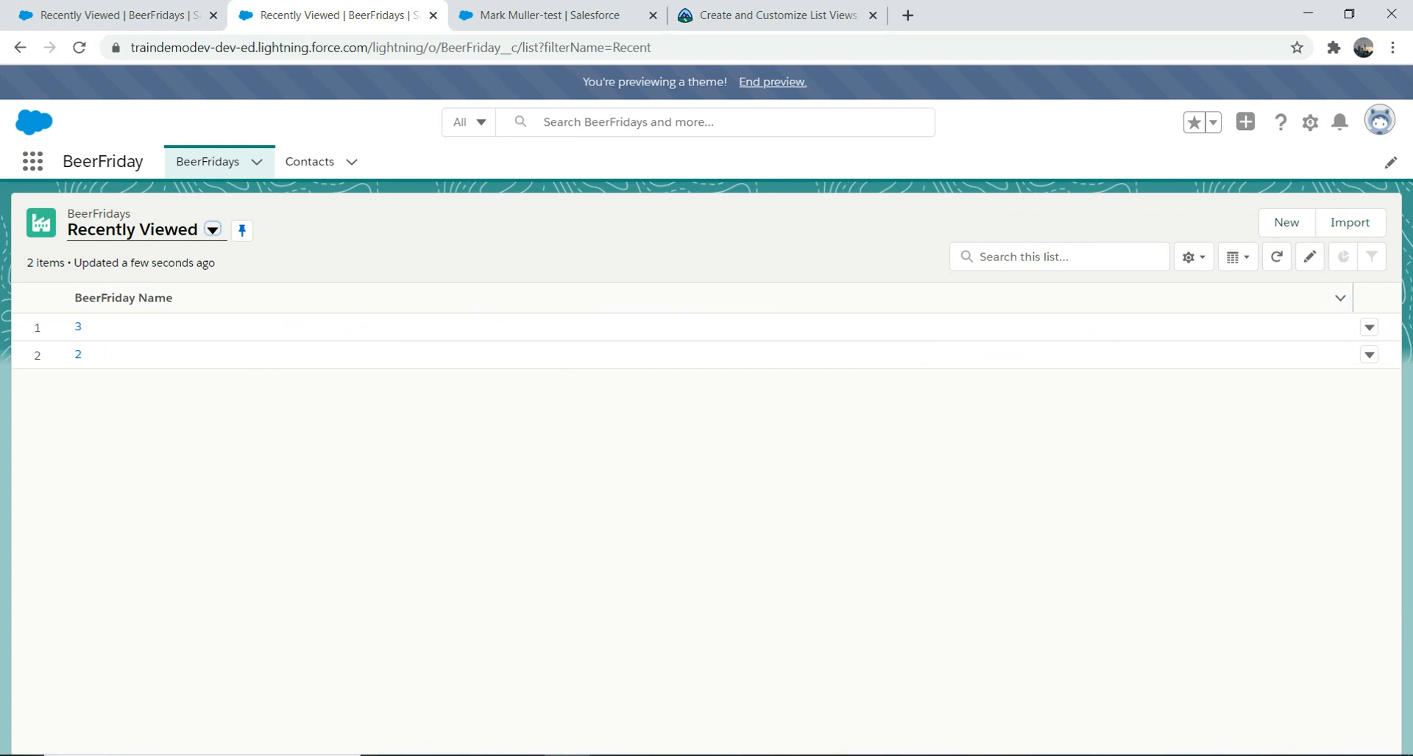
{"action": "left_click", "coordinate": [120, 14]}
{"action": "left_click", "coordinate": [334, 15]}
{"action": "left_click", "coordinate": [552, 15]}
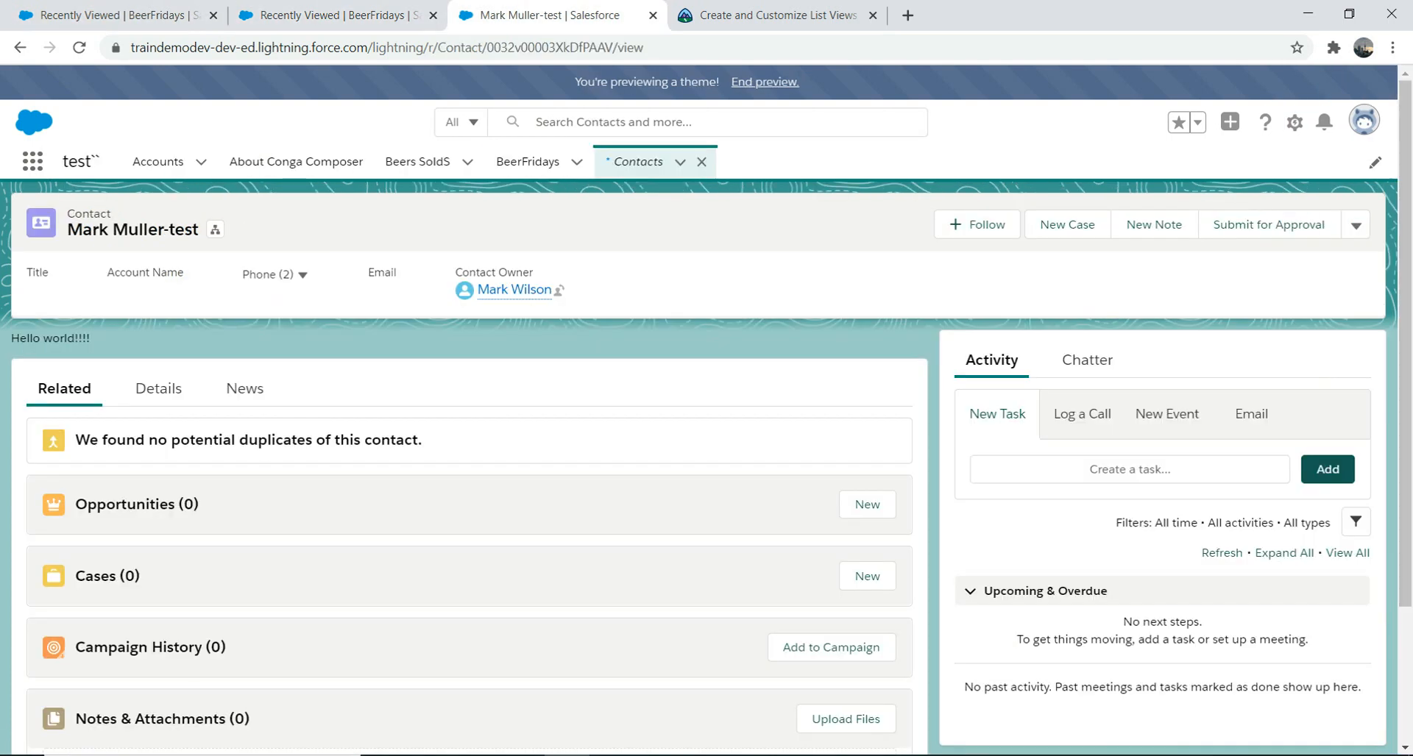
Step: Switch to the MyBeerFRIDAY Kanban view and move BeerFriday 3 from Lager to Red Ale
{"action": "left_click", "coordinate": [335, 15]}
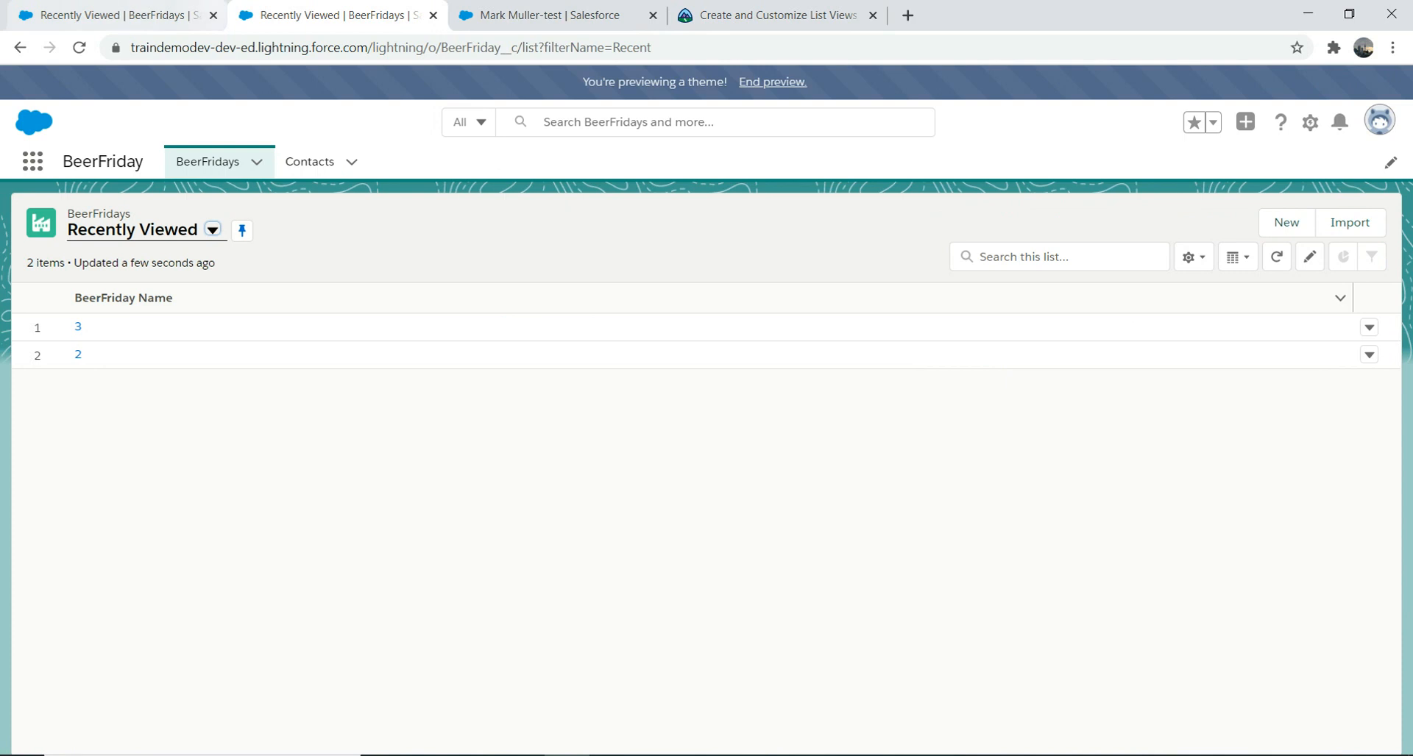
{"action": "left_click", "coordinate": [213, 230]}
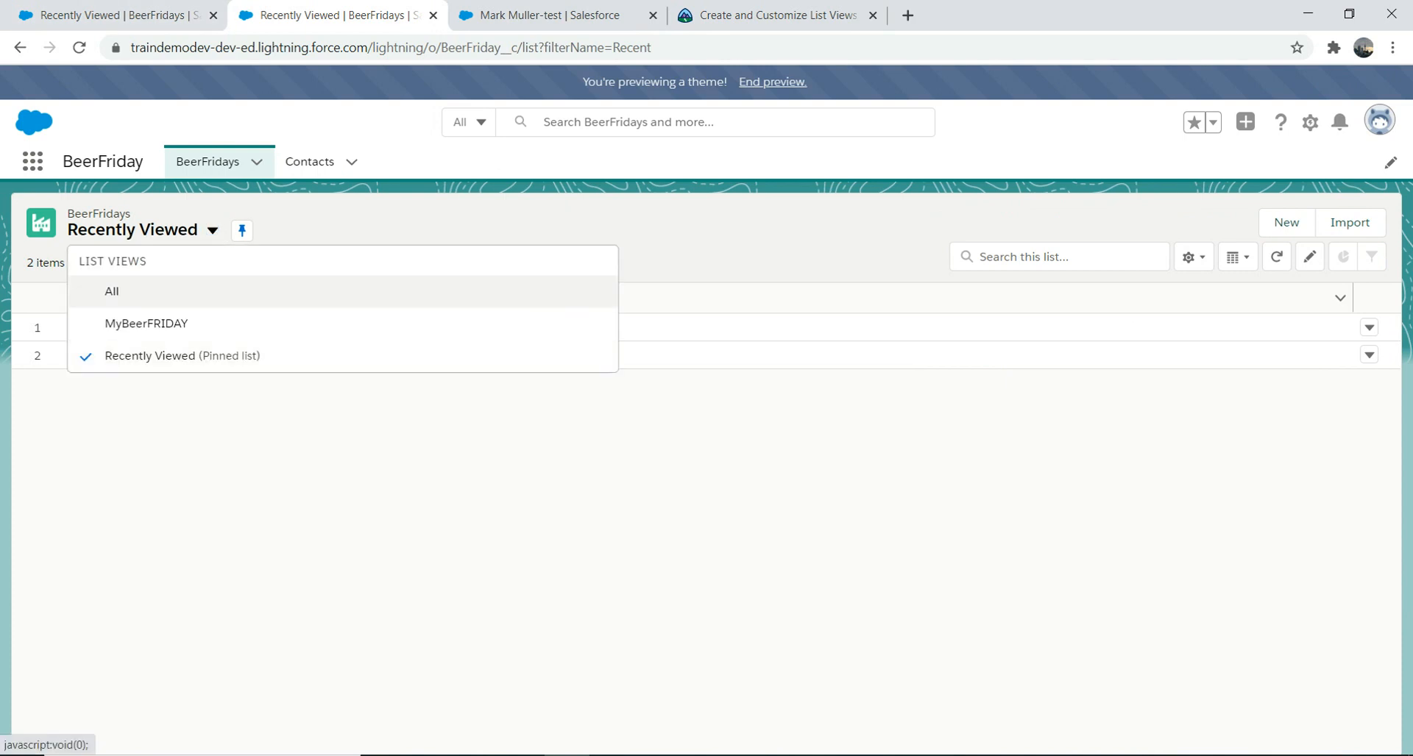
{"action": "left_click", "coordinate": [147, 325]}
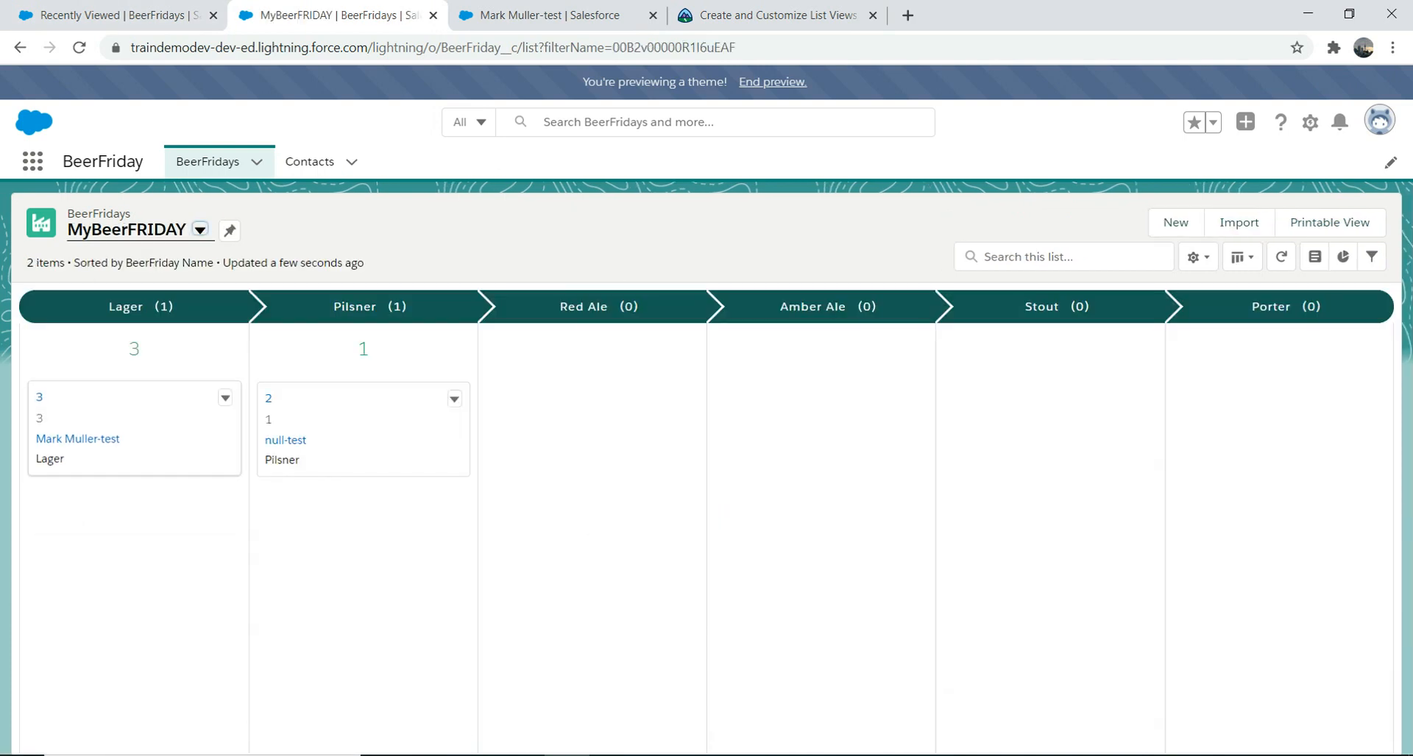
{"action": "left_click_drag", "start_coordinate": [81, 413], "coordinate": [594, 412]}
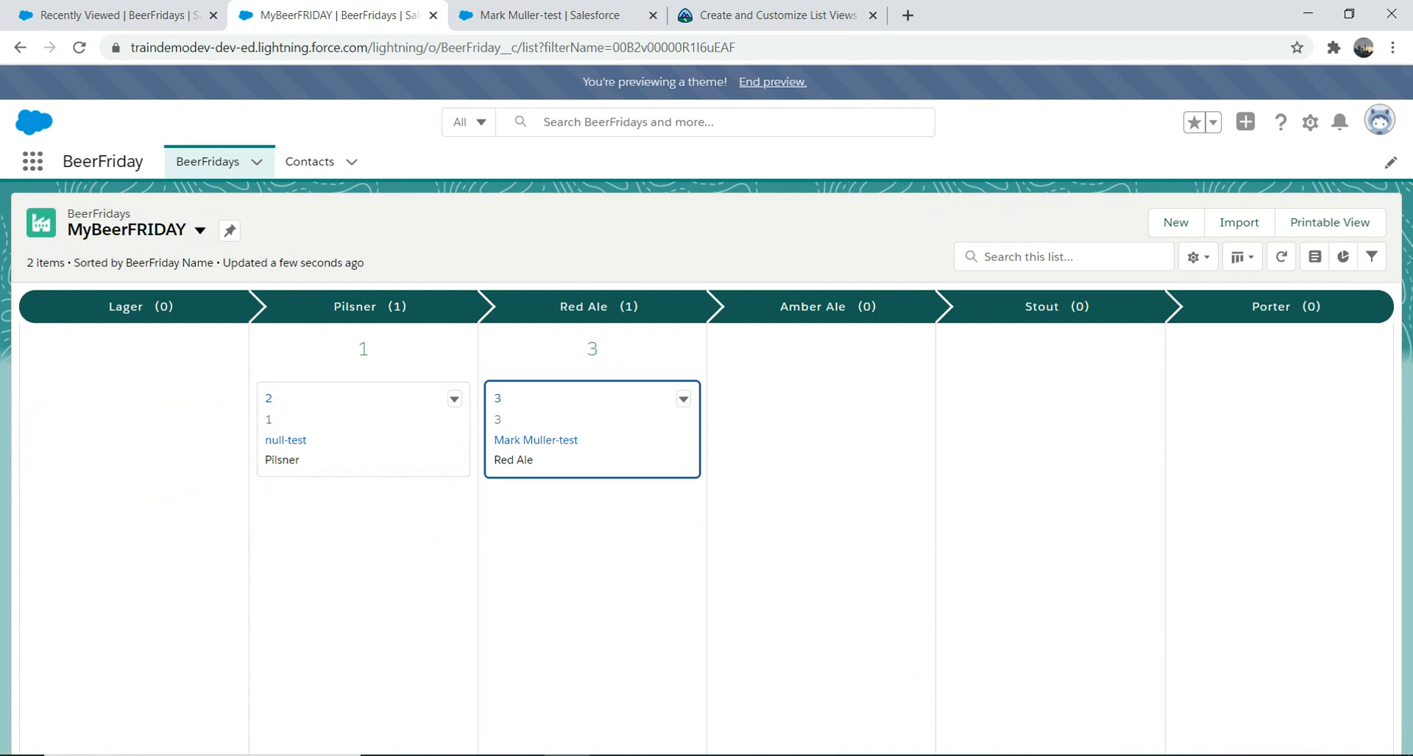
Step: Open BeerFriday 3 to confirm its beer type, then return to the list views
{"action": "left_click", "coordinate": [256, 162]}
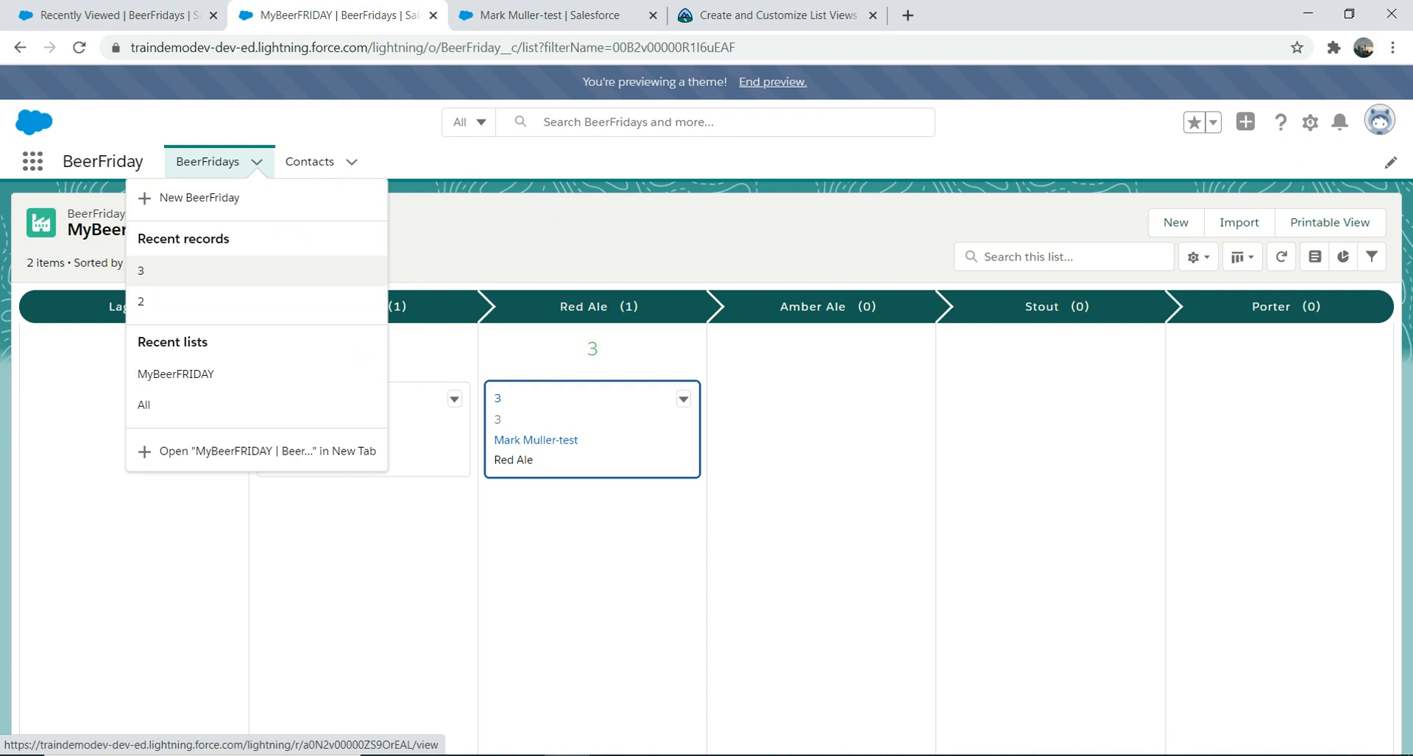
{"action": "left_click", "coordinate": [141, 270]}
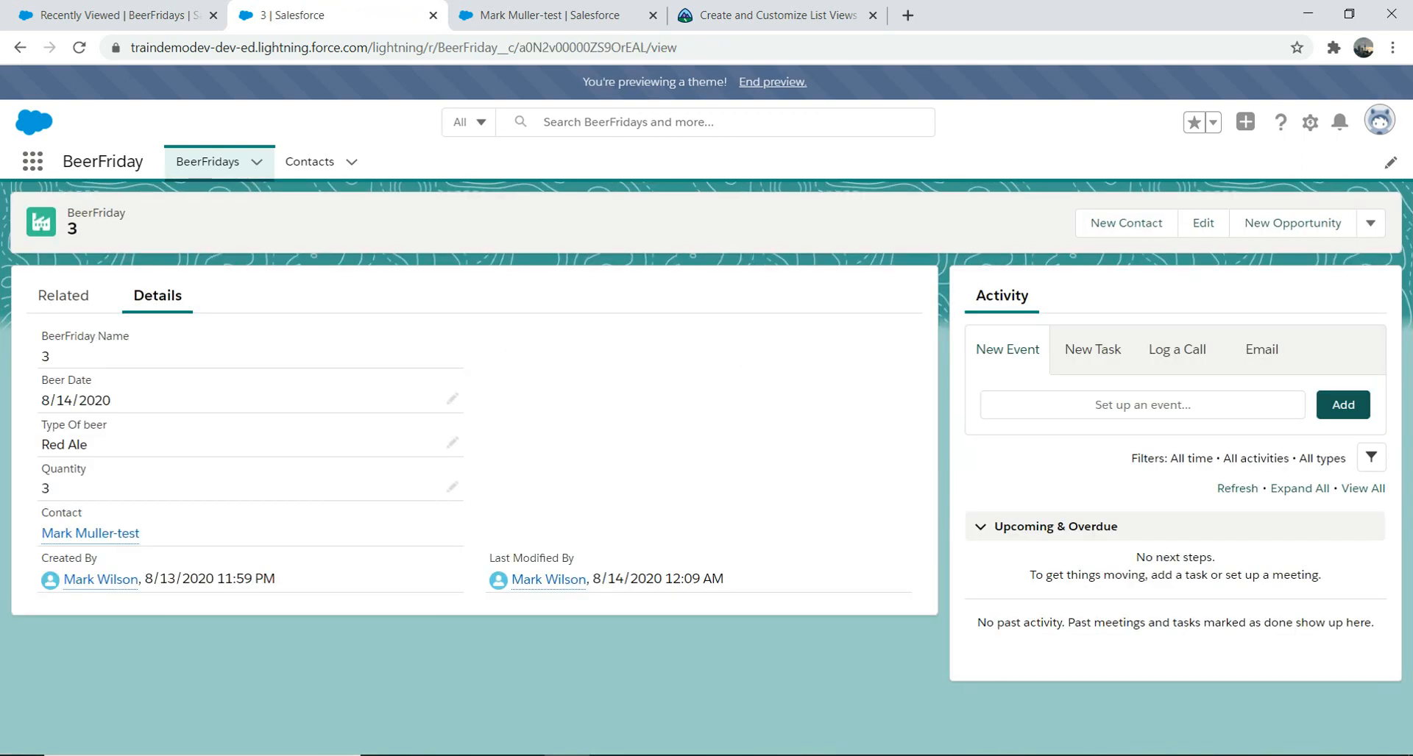
{"action": "left_click", "coordinate": [207, 161]}
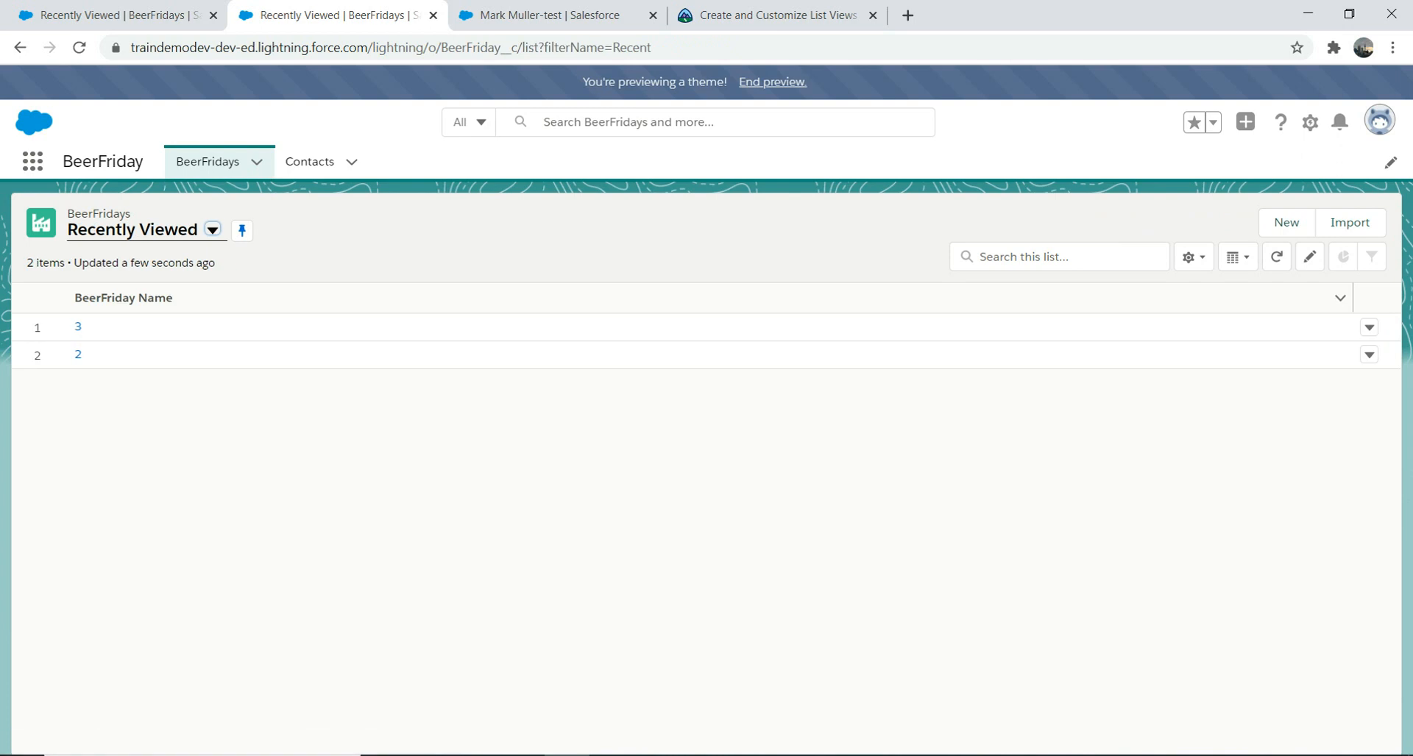
{"action": "left_click", "coordinate": [212, 229]}
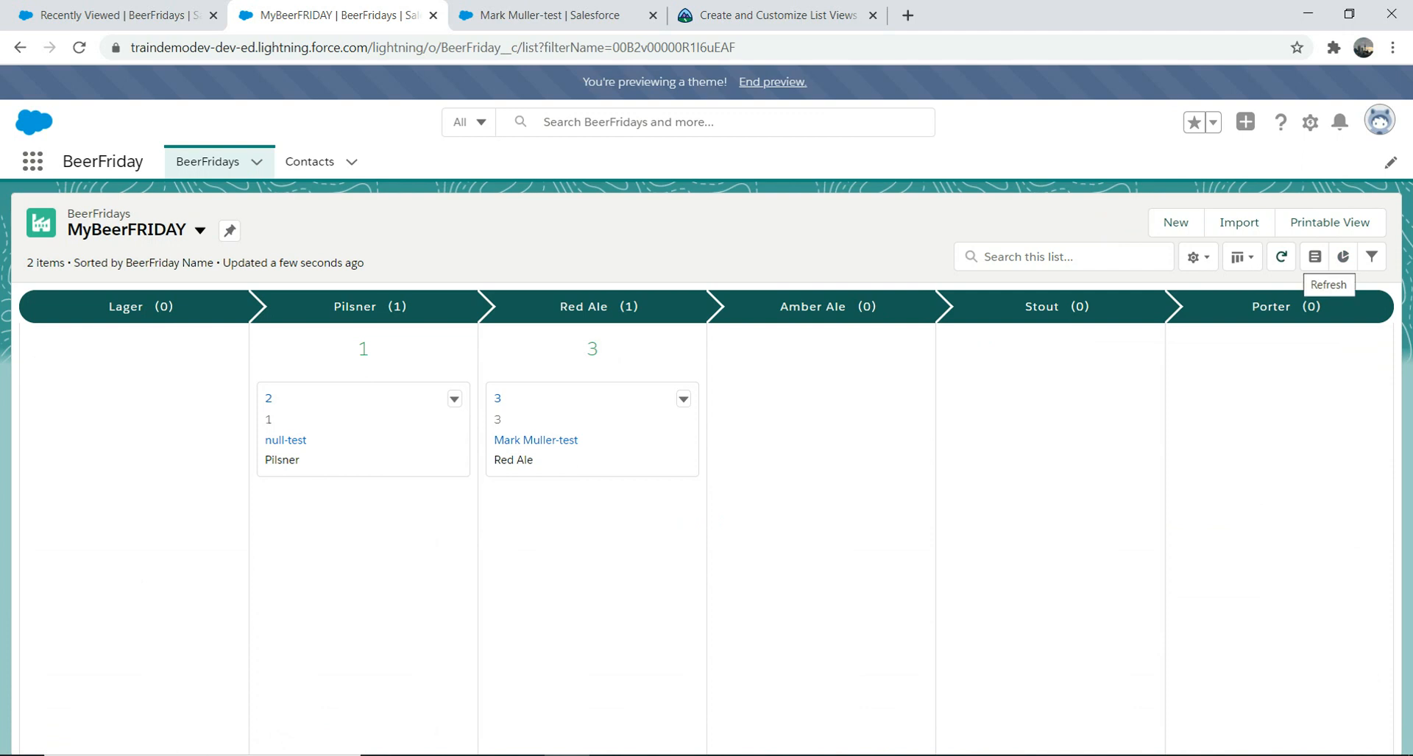
Step: Start a new chart from the Charts panel and name it Beer Chart
{"action": "left_click", "coordinate": [1342, 256]}
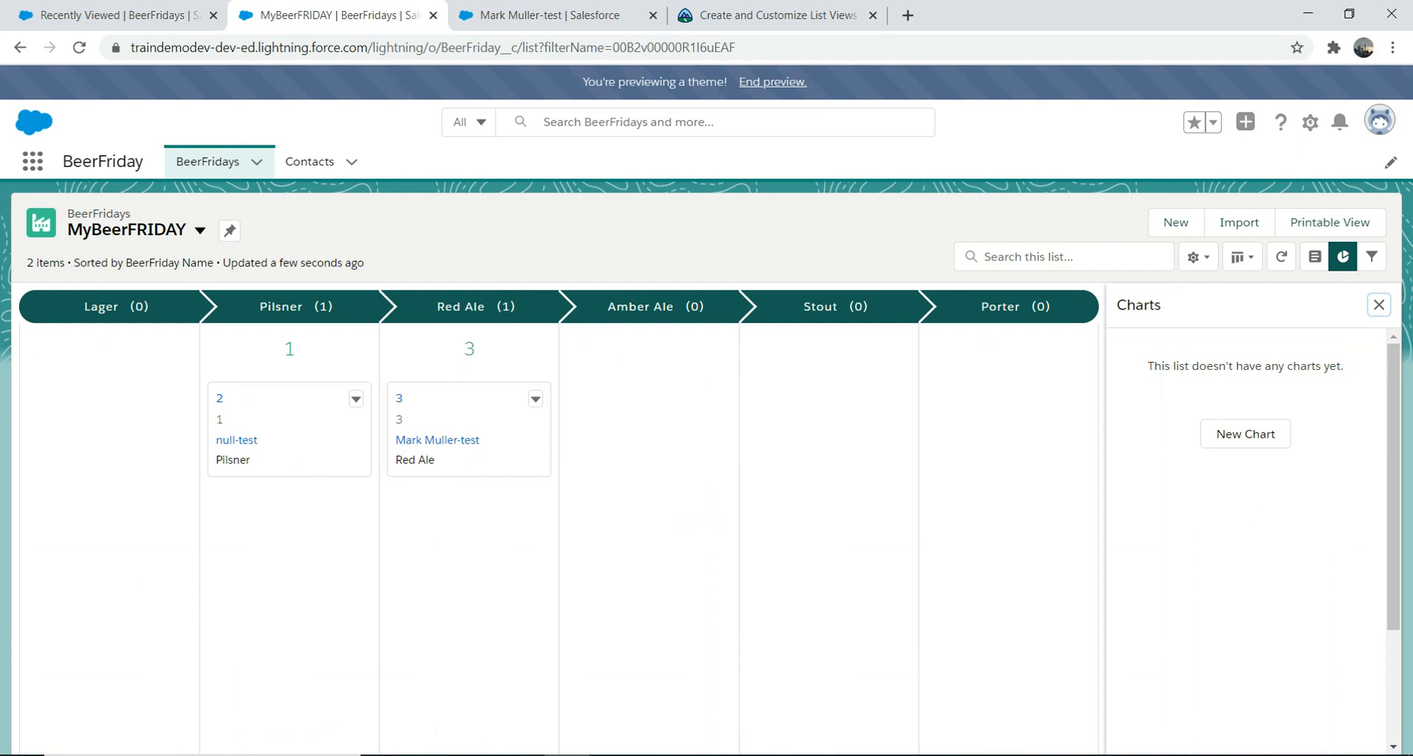
{"action": "left_click", "coordinate": [1245, 434]}
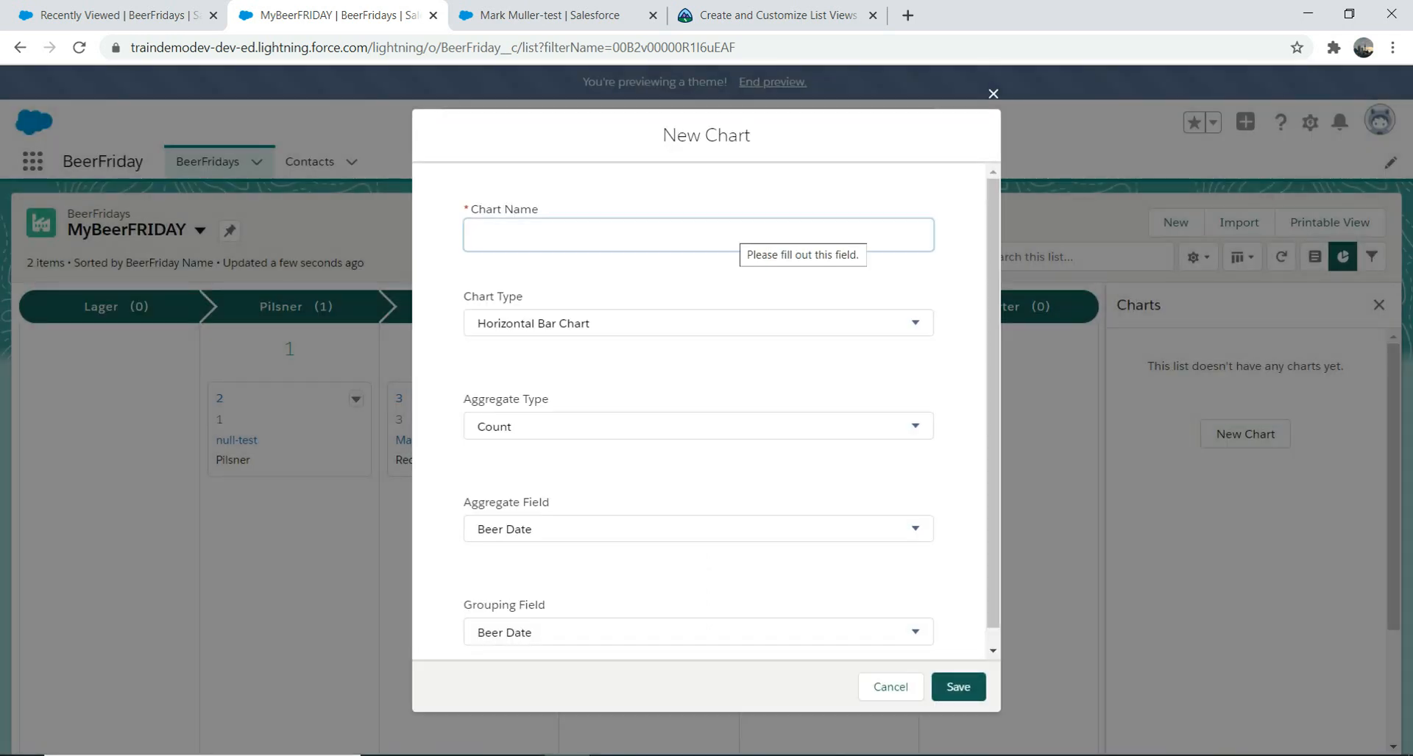
{"action": "type", "text": "Be"}
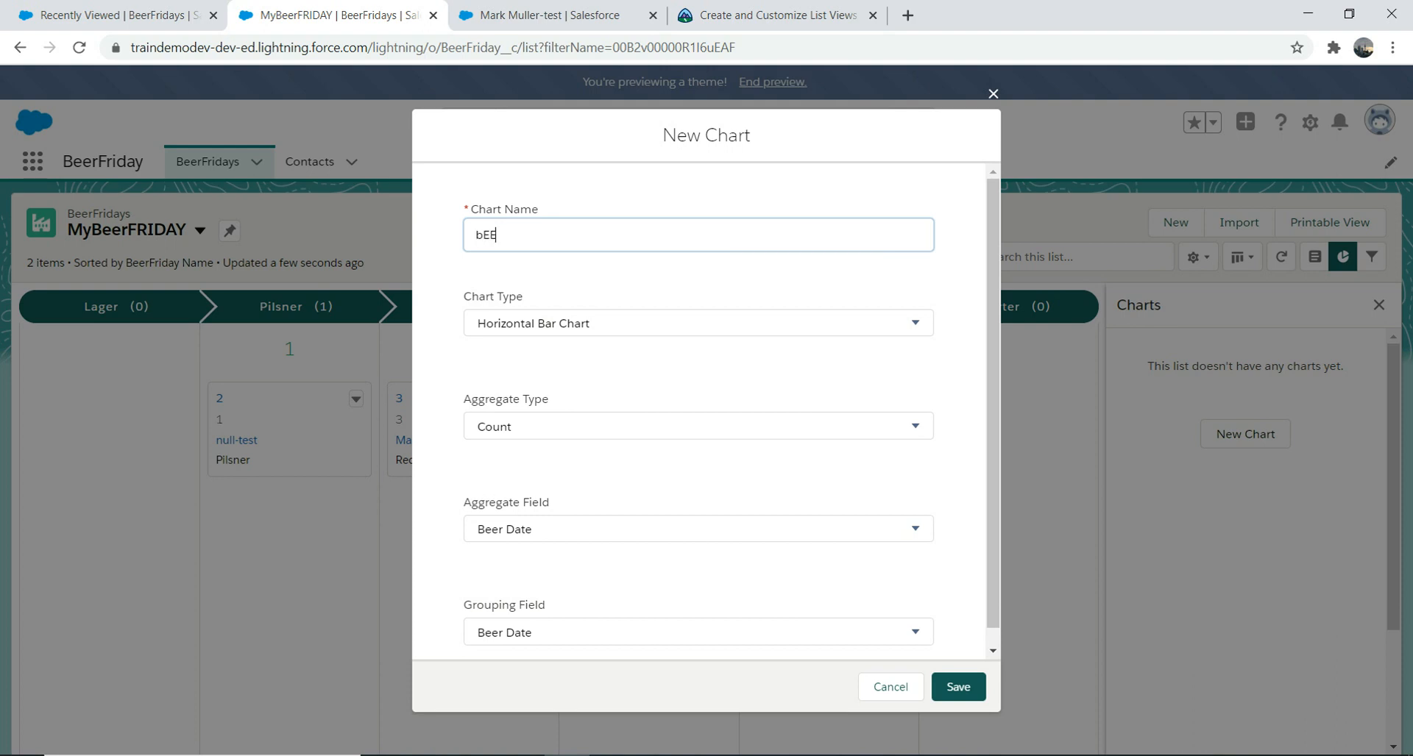
{"action": "key", "text": "BackSpace"}
{"action": "type", "text": "EER"}
{"action": "key", "text": "BackSpace"}
{"action": "key", "text": "BackSpace"}
{"action": "key", "text": "BackSpace"}
{"action": "type", "text": "eer Chart"}
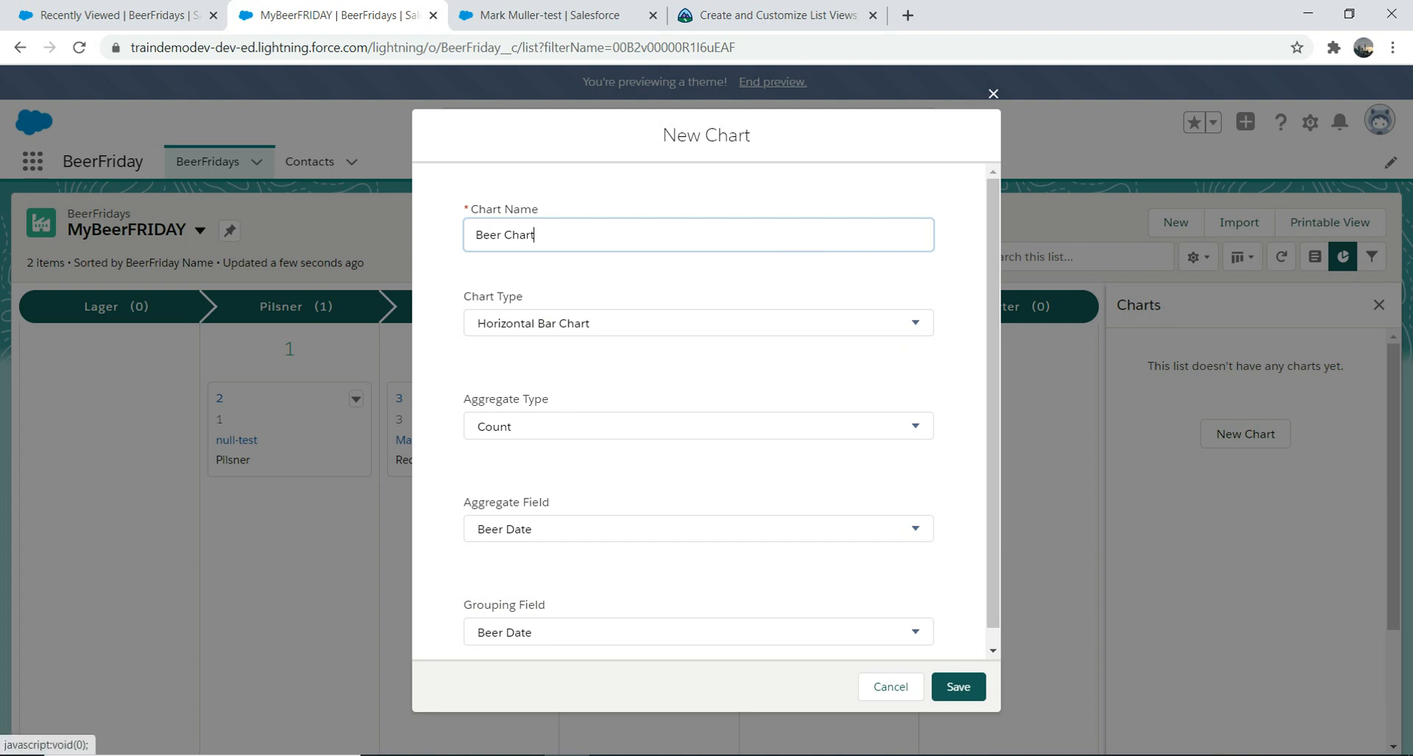
Step: Set the Aggregate Field to Type Of beer, keep Count, and save the chart
{"action": "left_click_drag", "start_coordinate": [993, 404], "coordinate": [993, 426]}
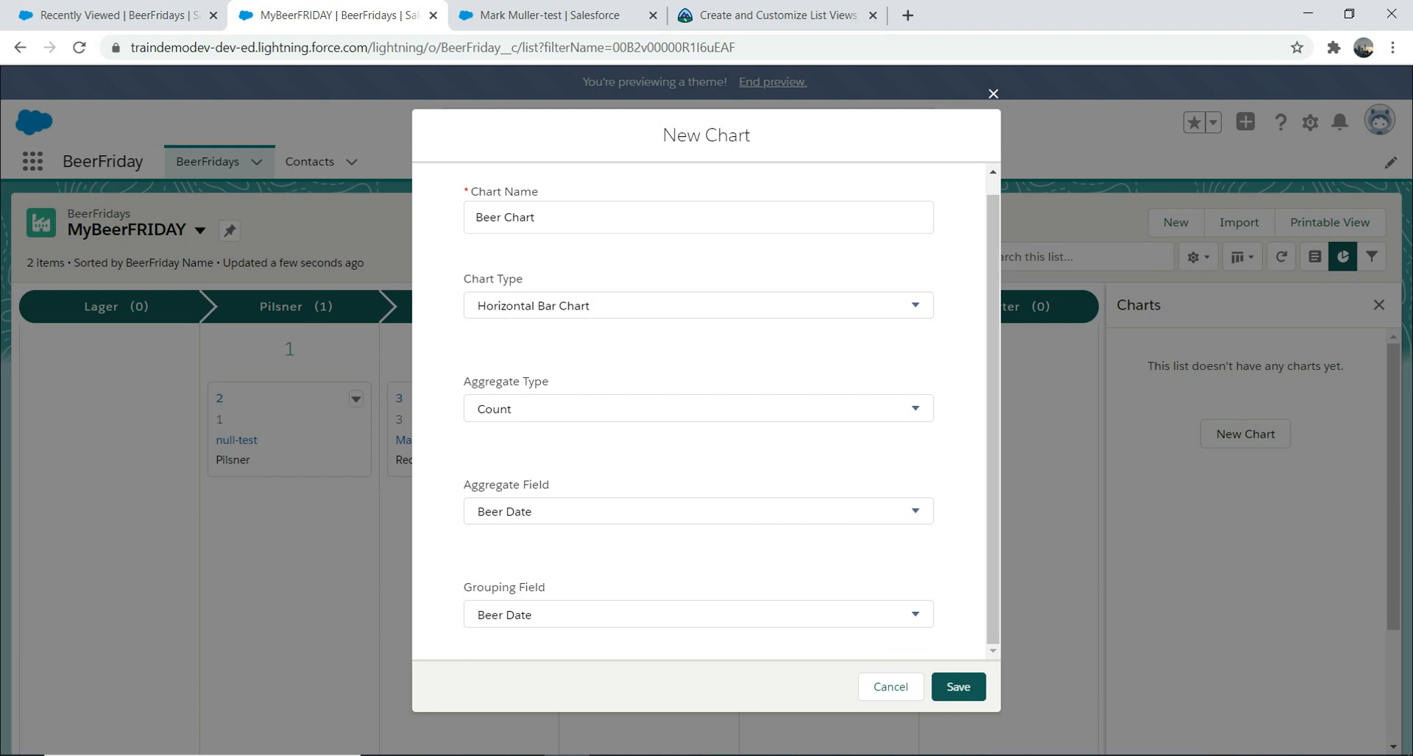
{"action": "left_click", "coordinate": [915, 511]}
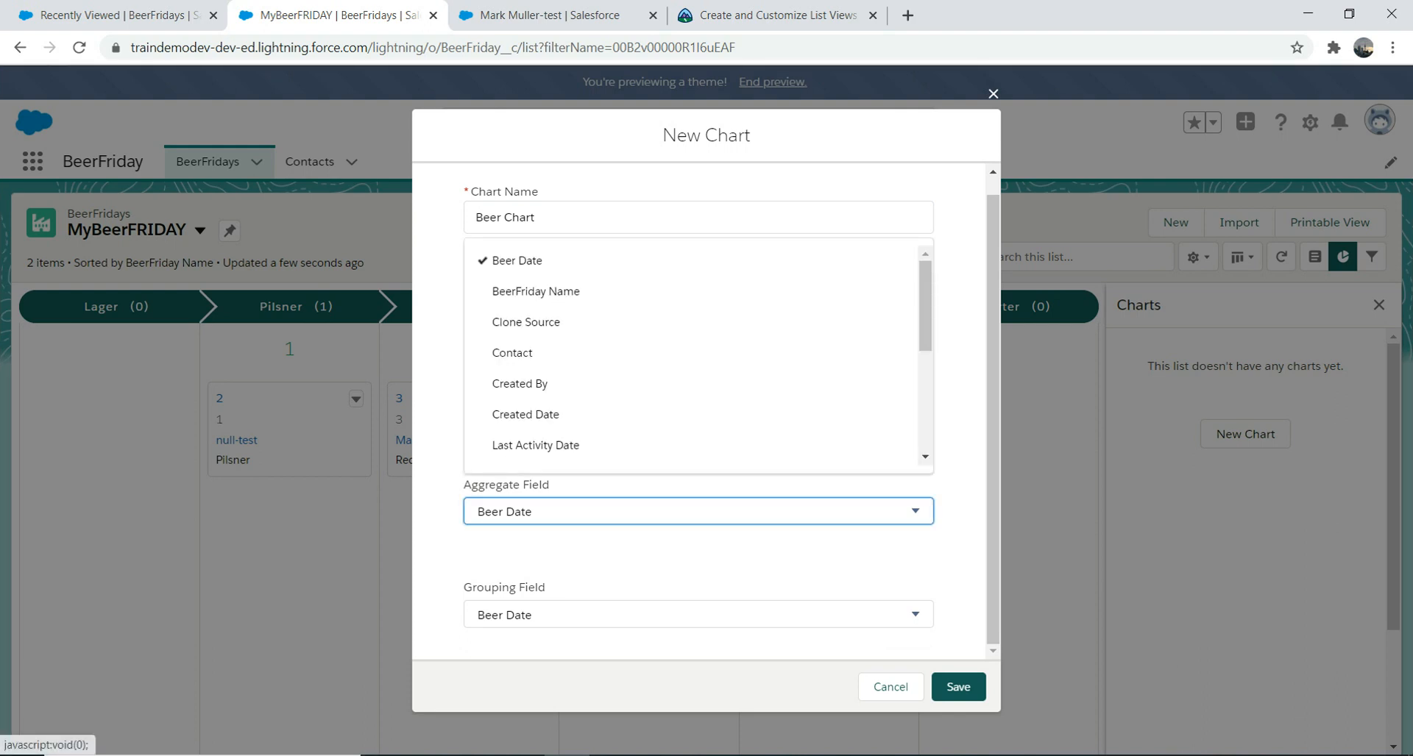
{"action": "left_click_drag", "start_coordinate": [925, 353], "coordinate": [924, 442]}
{"action": "left_click", "coordinate": [522, 448]}
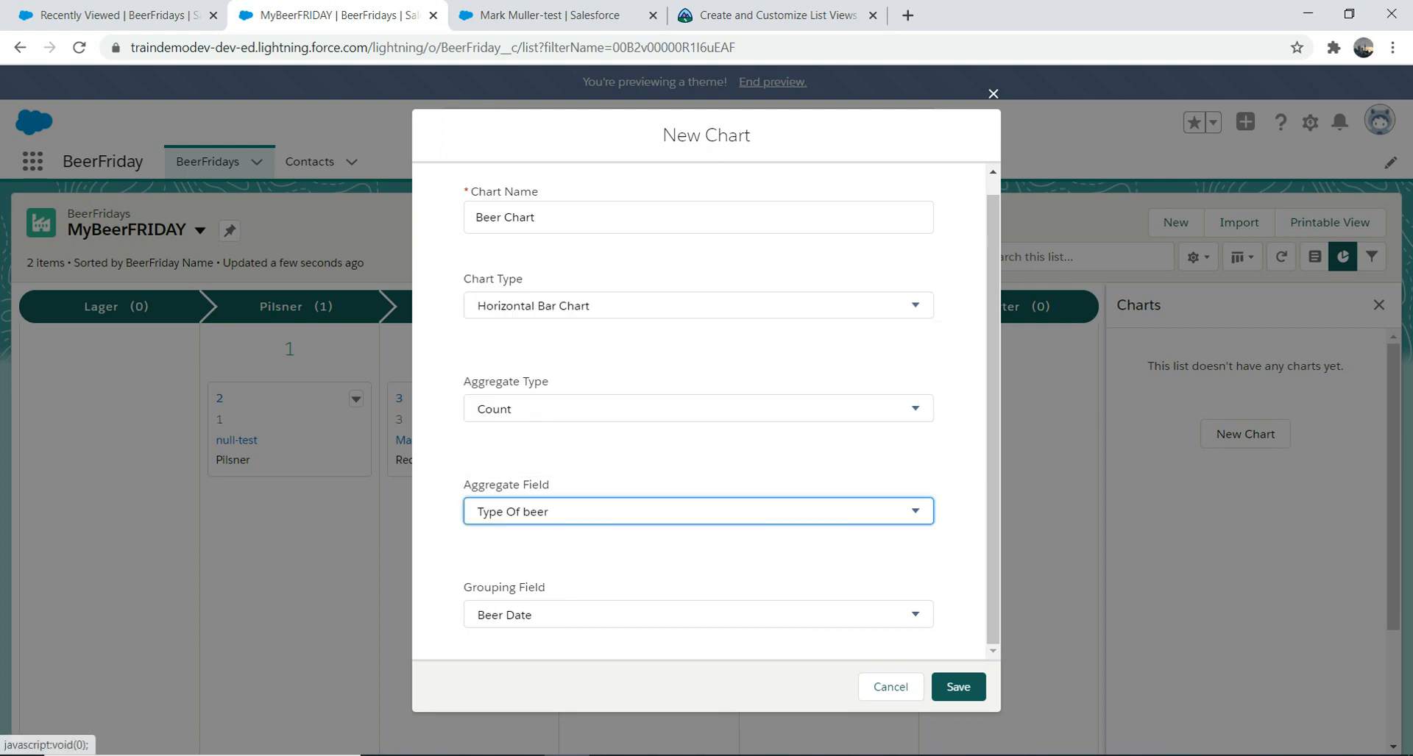
{"action": "left_click", "coordinate": [536, 410]}
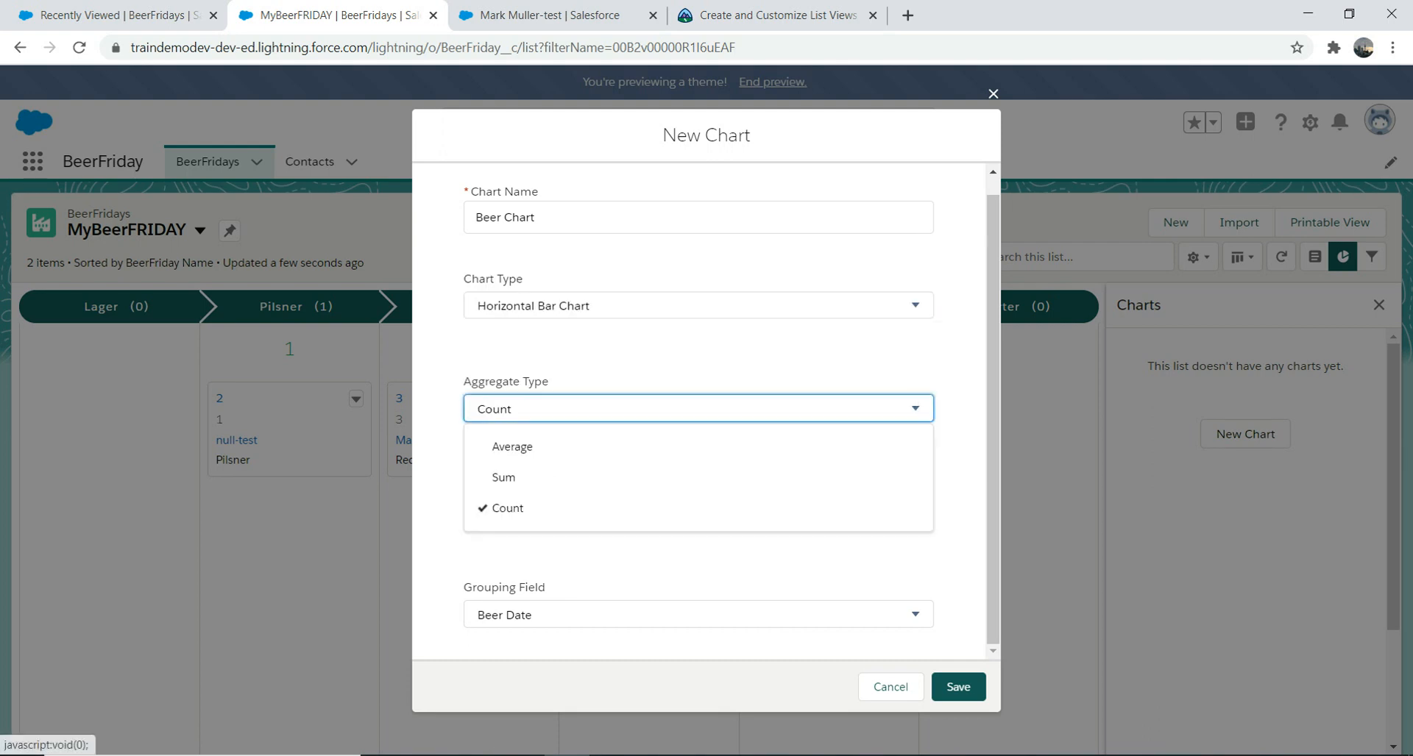
{"action": "left_click", "coordinate": [535, 410]}
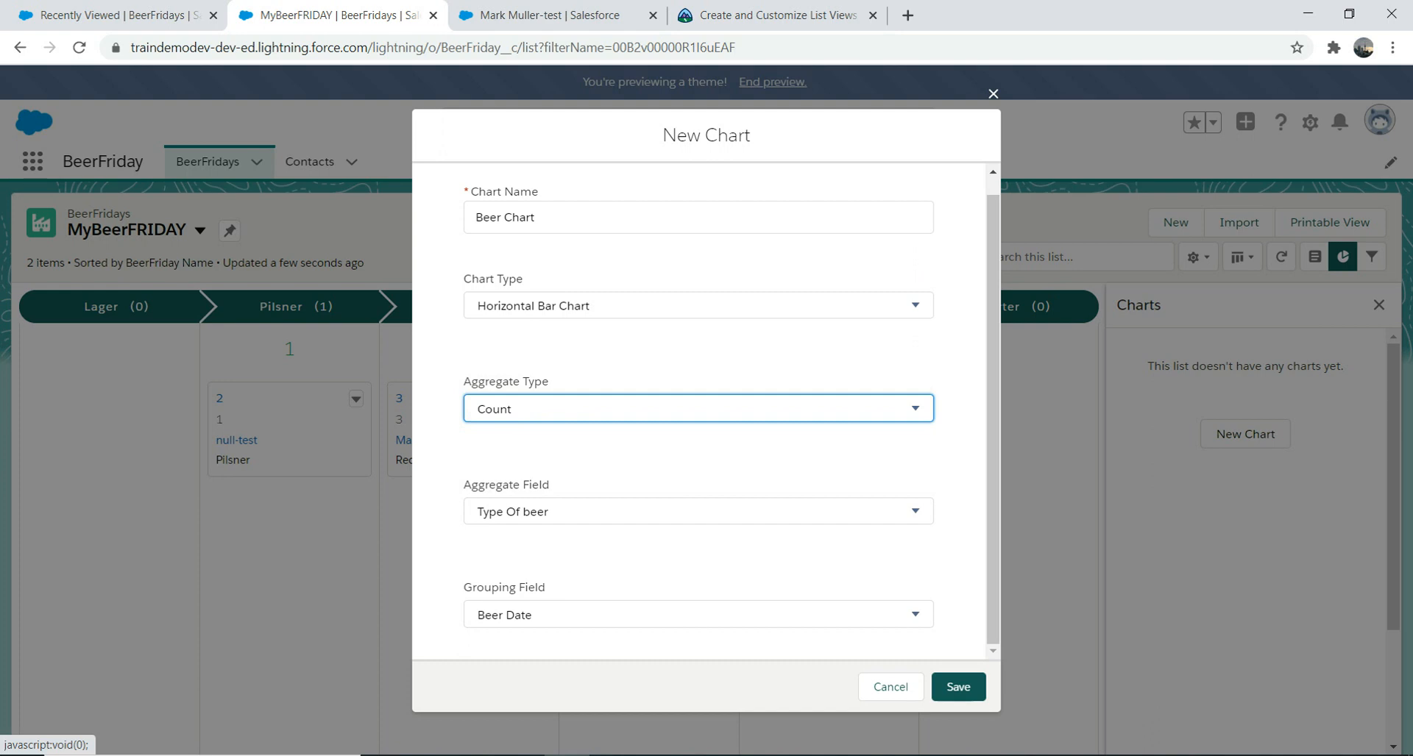
{"action": "left_click", "coordinate": [958, 687]}
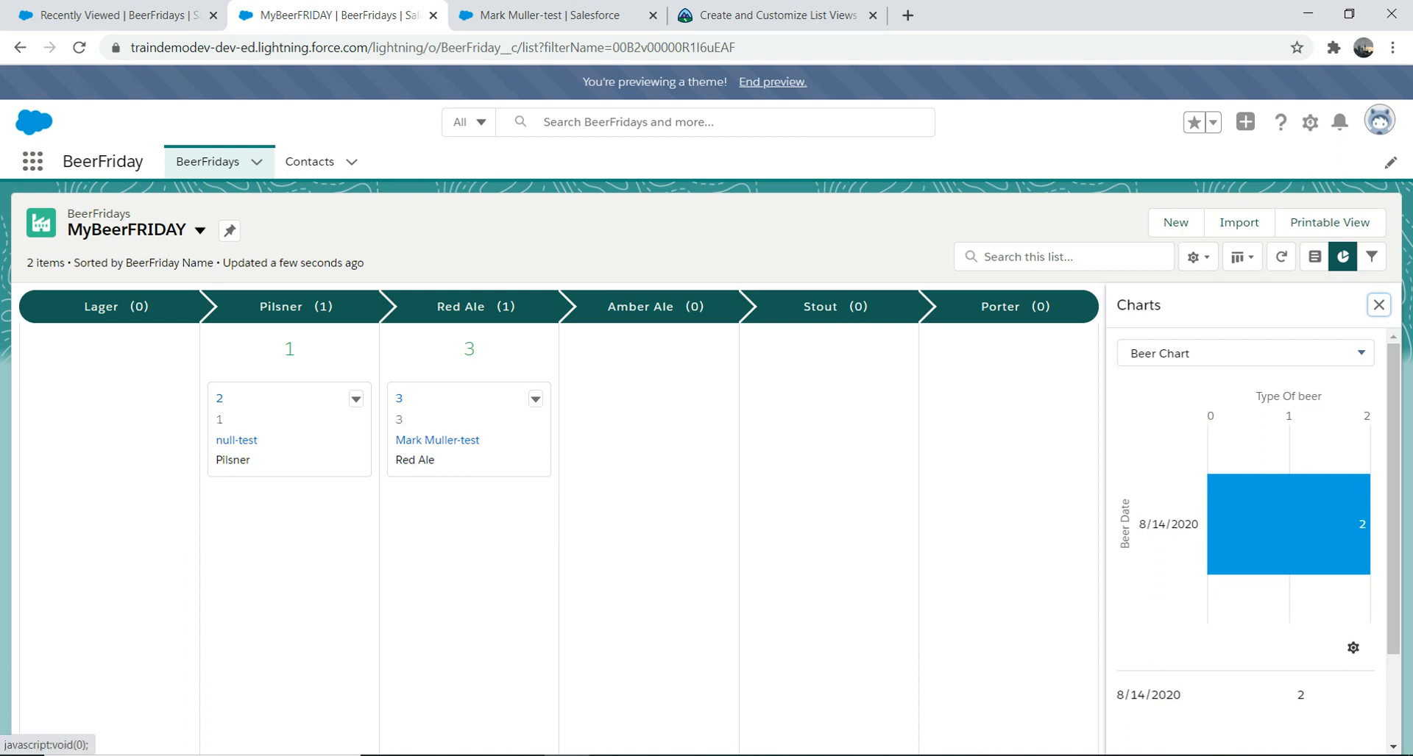
Step: Display Beer Chart as a donut, then switch it to a vertical bar chart
{"action": "left_click", "coordinate": [1352, 647]}
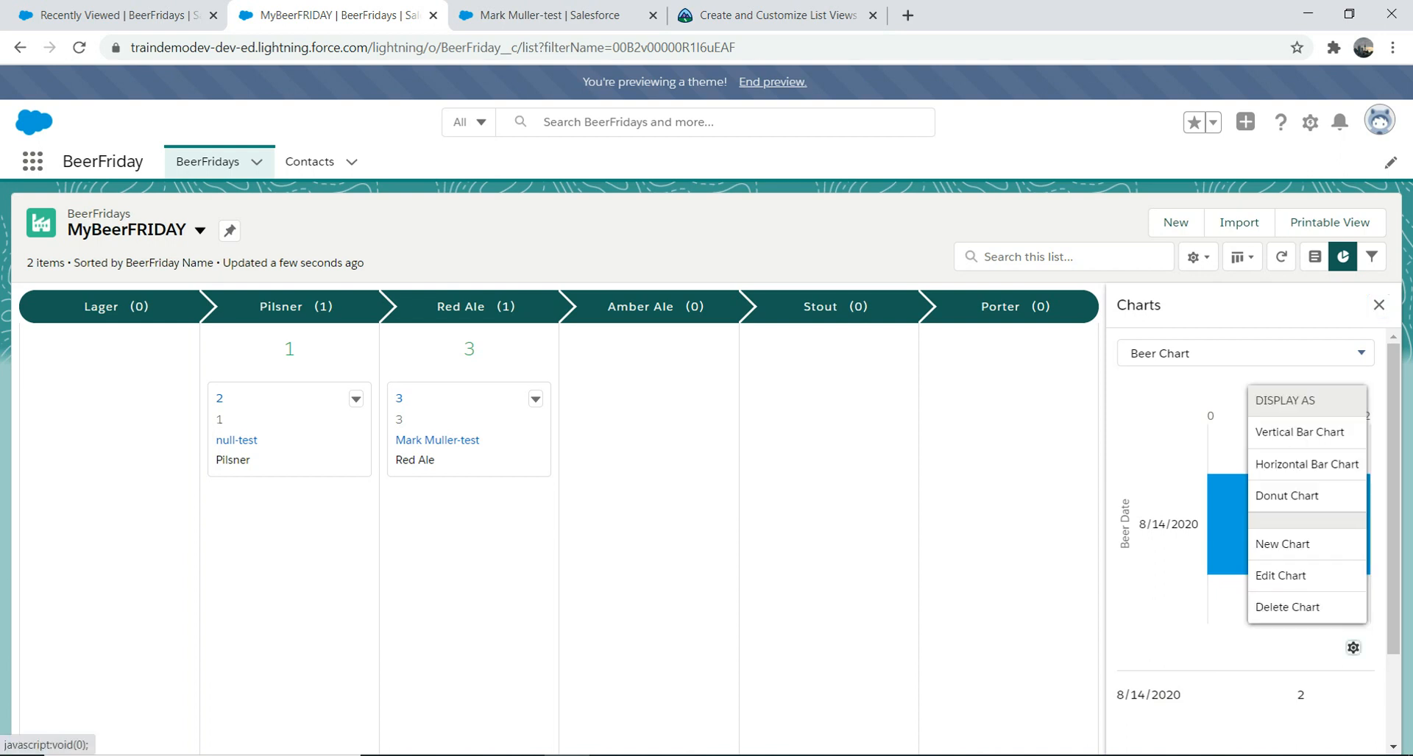
{"action": "left_click", "coordinate": [1286, 496]}
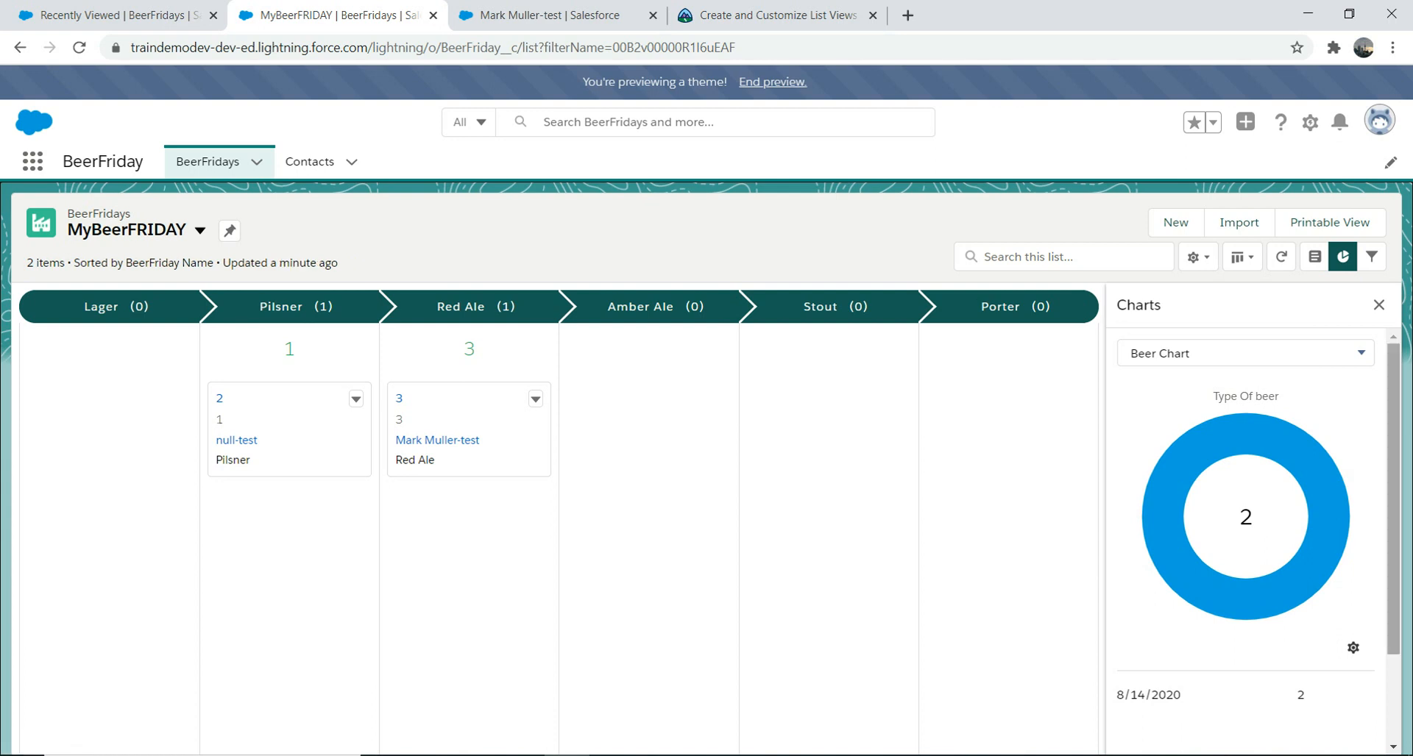
{"action": "scroll", "coordinate": [1251, 515], "scroll_direction": "down", "scroll_amount": 1}
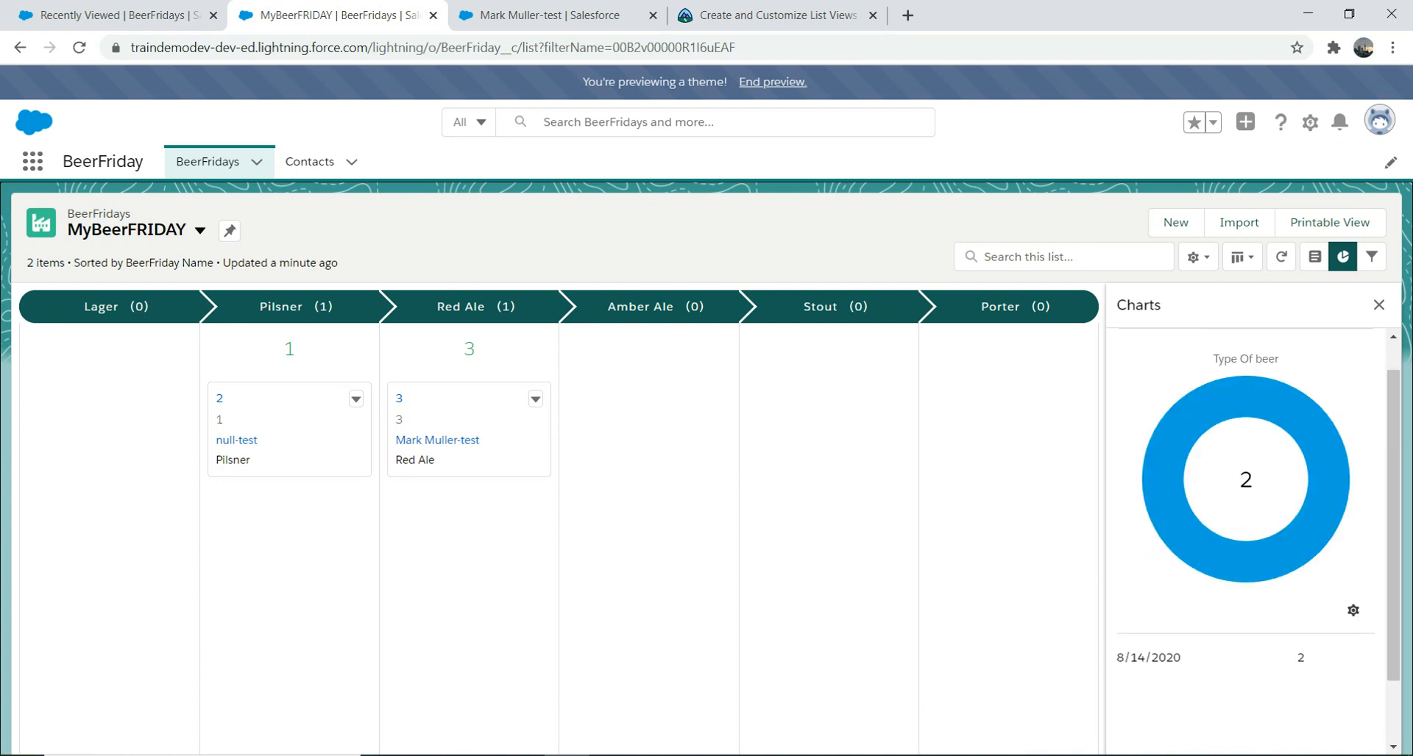
{"action": "left_click", "coordinate": [1352, 610]}
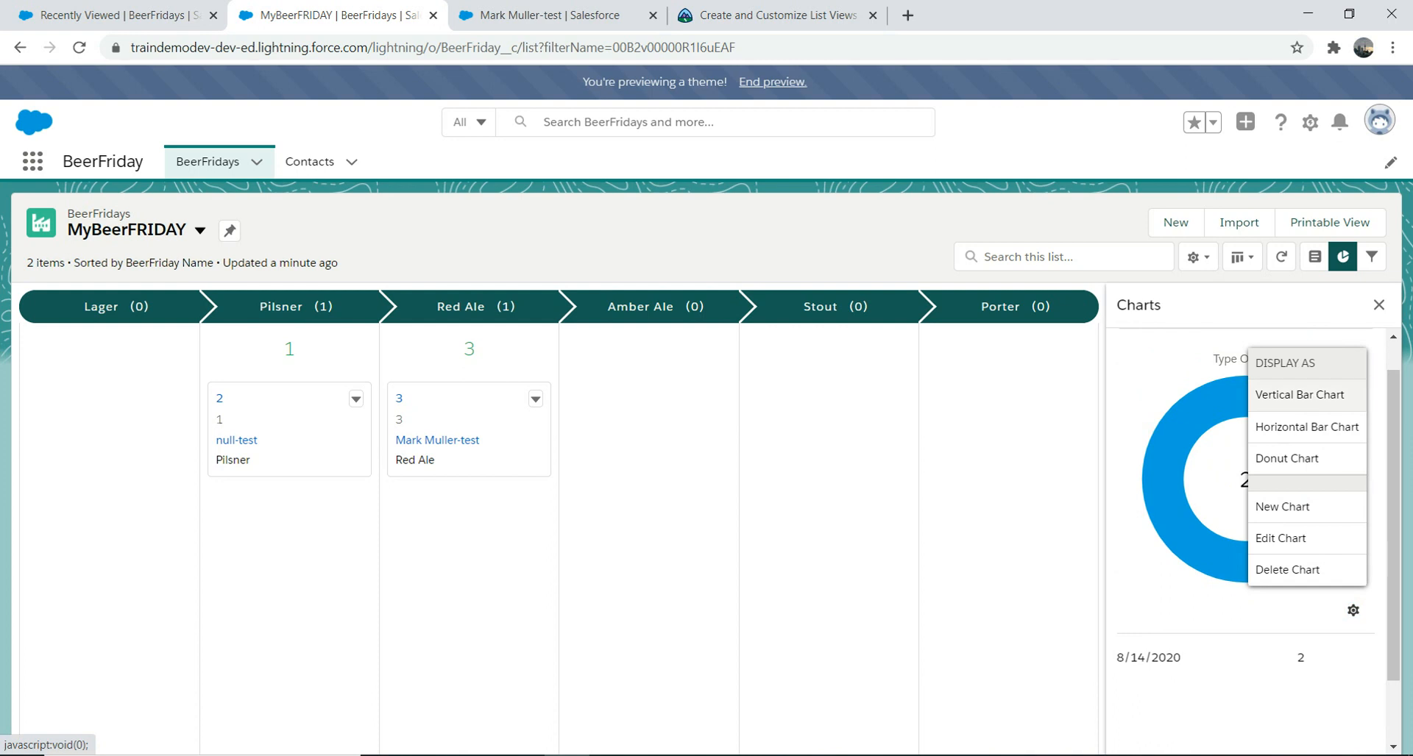
{"action": "left_click", "coordinate": [1300, 394]}
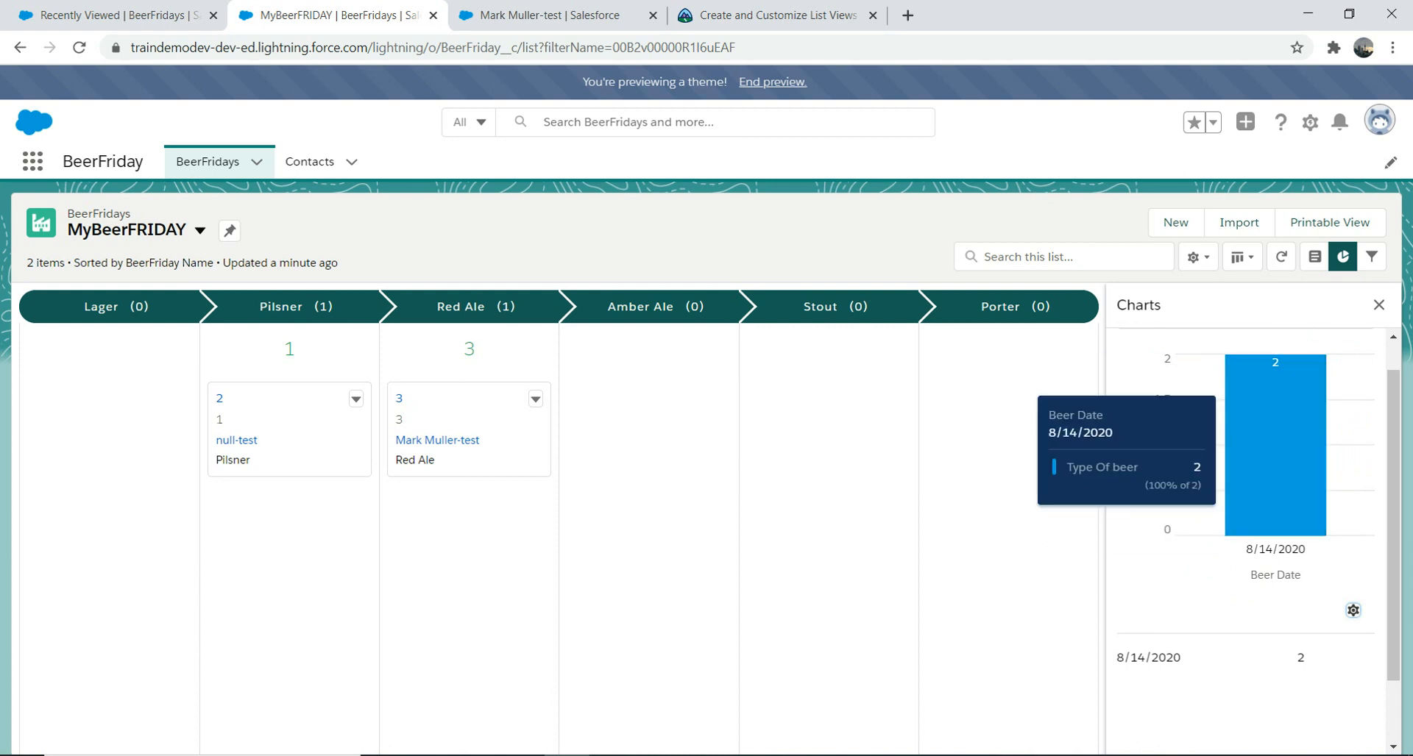
Step: Open Beer Chart's Edit Chart settings from the chart menu
{"action": "mouse_move", "coordinate": [1275, 442]}
{"action": "left_click", "coordinate": [1352, 610]}
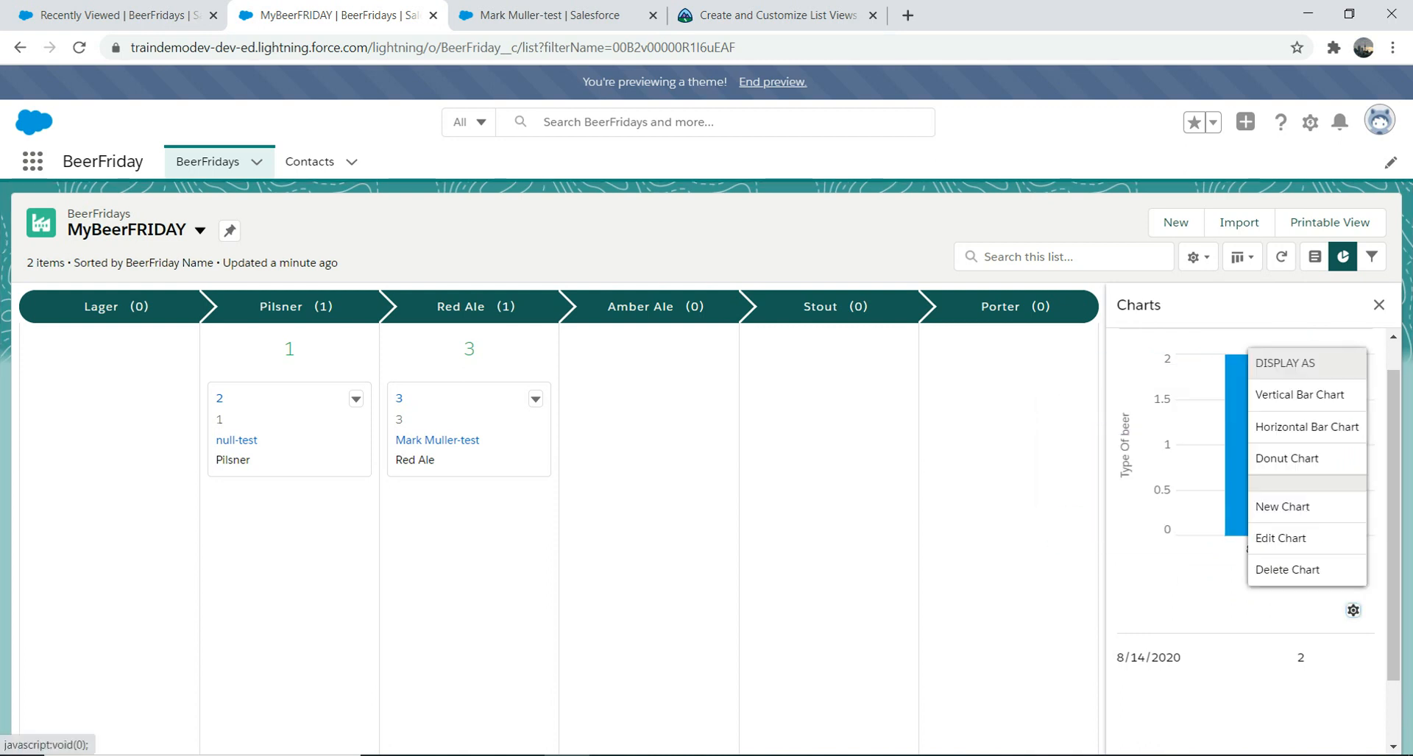
{"action": "left_click", "coordinate": [1284, 538]}
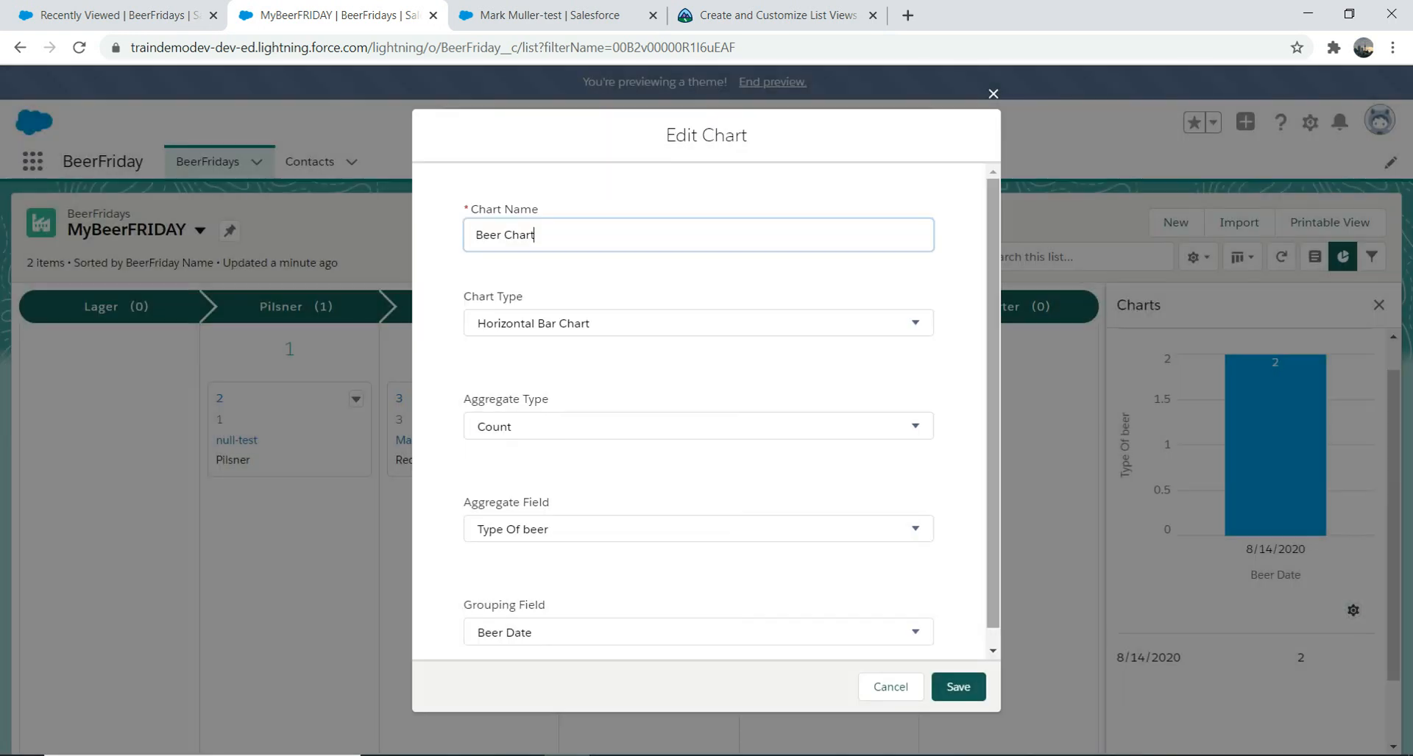
Step: Try grouping Beer Chart by Type Of beer and saving, which produces an error
{"action": "left_click_drag", "start_coordinate": [993, 471], "coordinate": [994, 508]}
{"action": "left_click", "coordinate": [699, 614]}
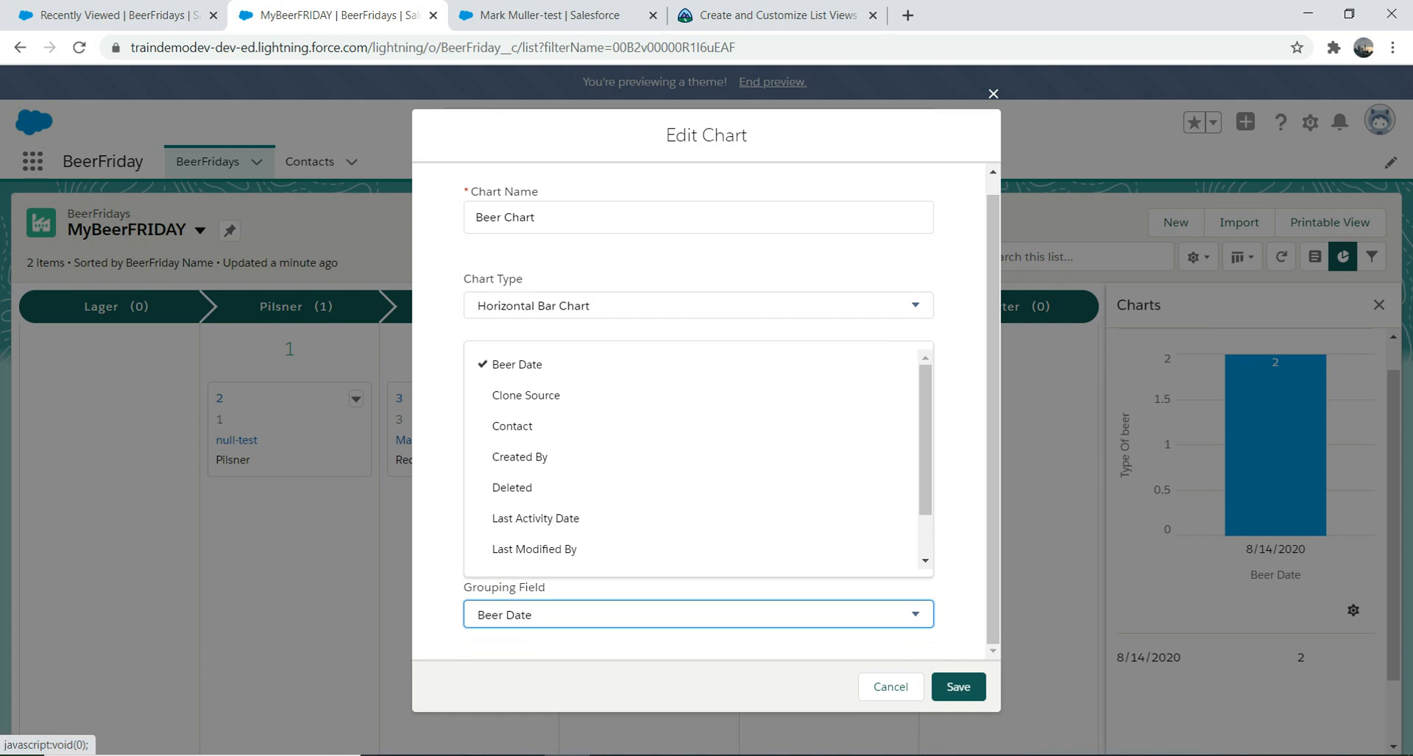
{"action": "key", "text": "Down"}
{"action": "key", "text": "Down"}
{"action": "key", "text": "Down"}
{"action": "key", "text": "Down"}
{"action": "key", "text": "Down"}
{"action": "key", "text": "Down"}
{"action": "key", "text": "Down"}
{"action": "key", "text": "Down"}
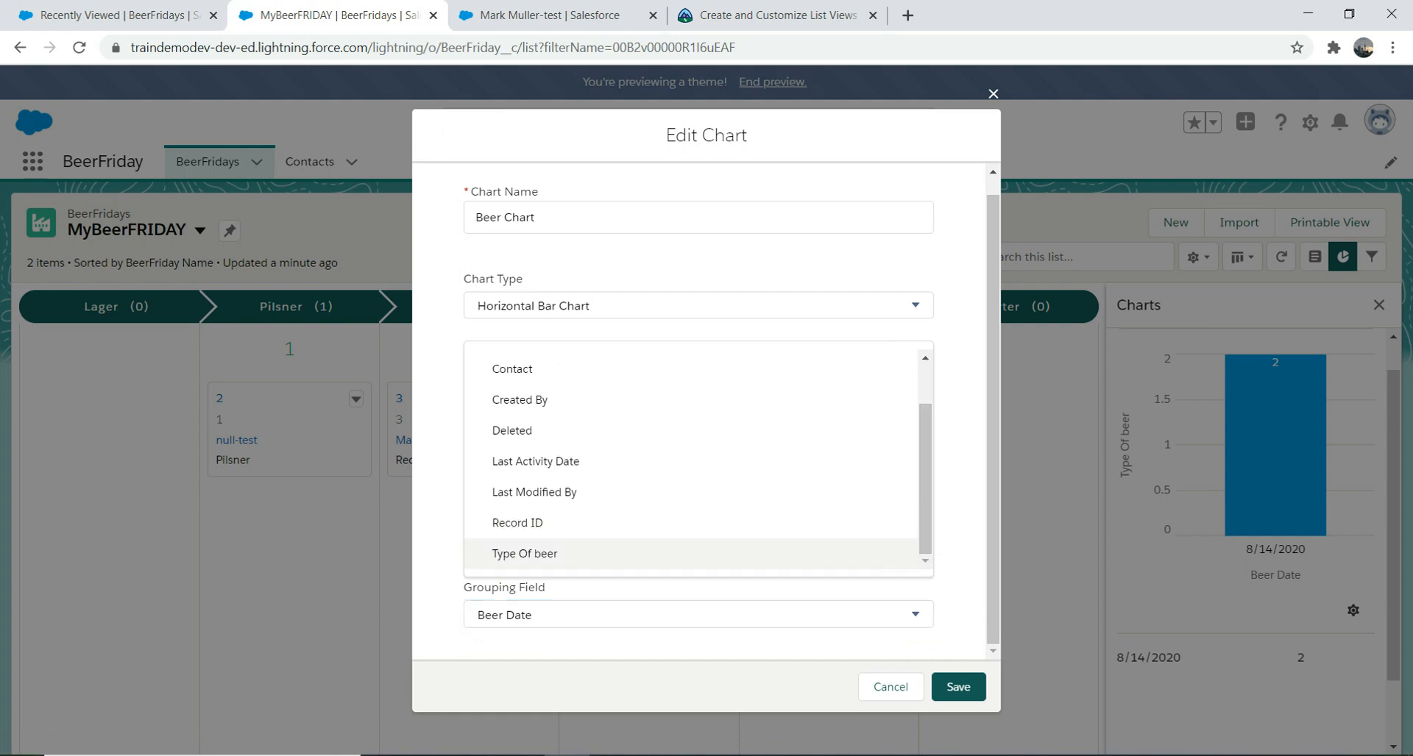
{"action": "key", "text": "Return"}
{"action": "left_click", "coordinate": [958, 687]}
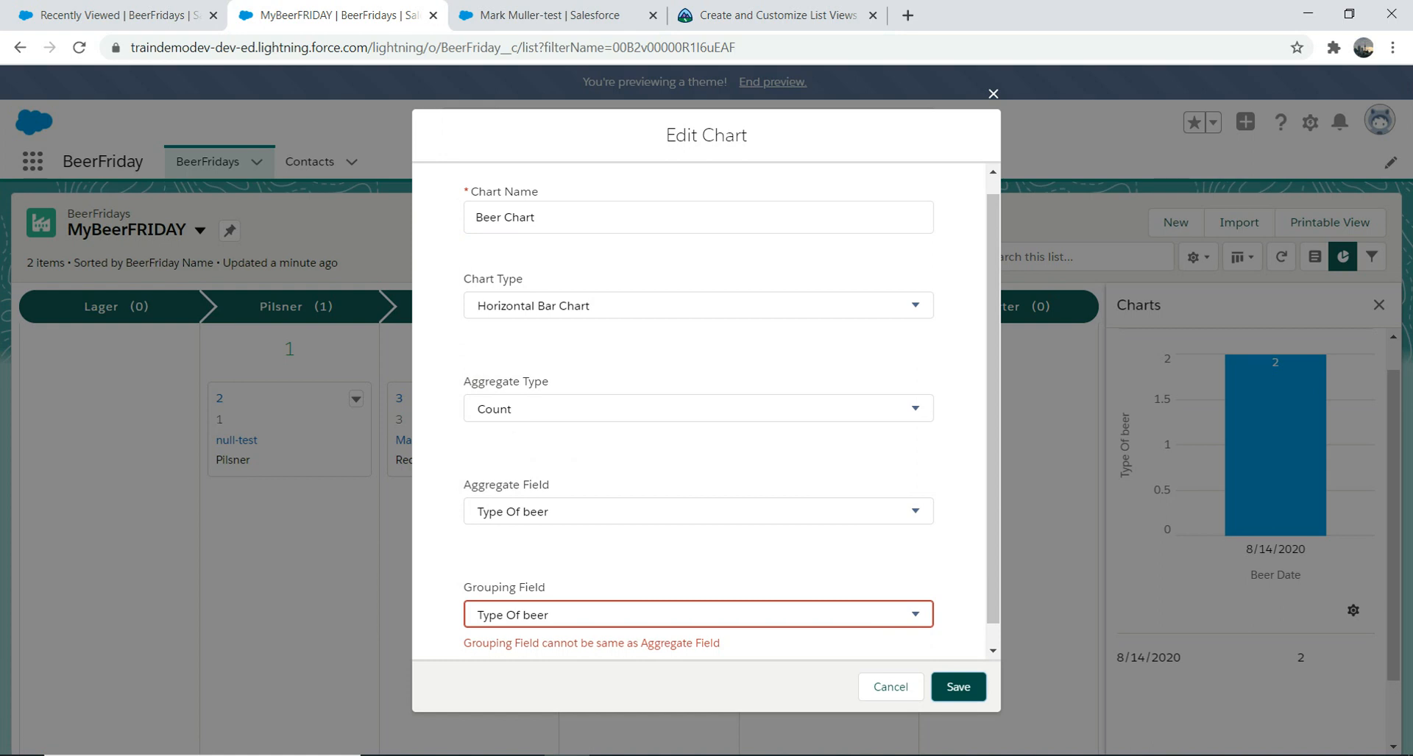
Step: Reselect the aggregate field, set the Grouping Field to Contact, and save
{"action": "left_click", "coordinate": [698, 512]}
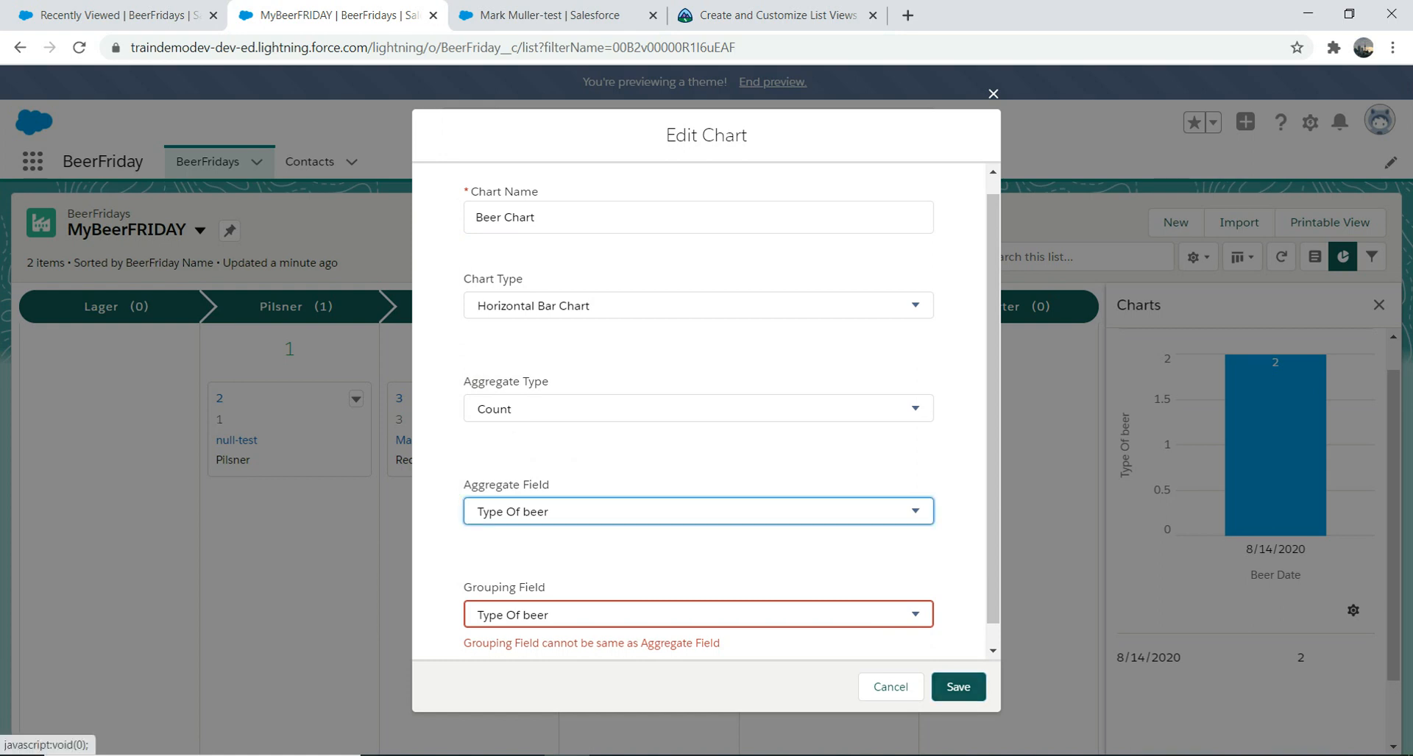
{"action": "left_click", "coordinate": [925, 306]}
{"action": "left_click", "coordinate": [914, 614]}
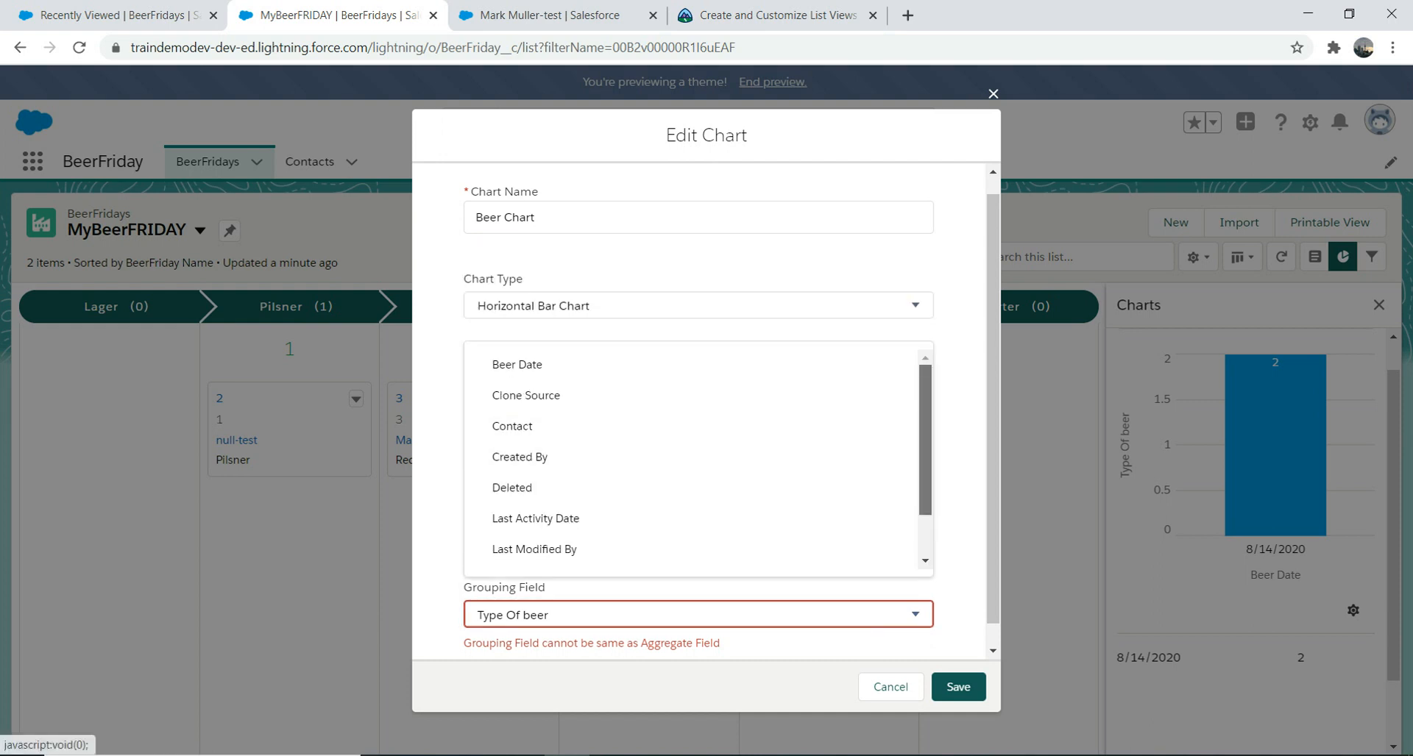
{"action": "scroll", "coordinate": [691, 456], "scroll_direction": "down", "scroll_amount": 1}
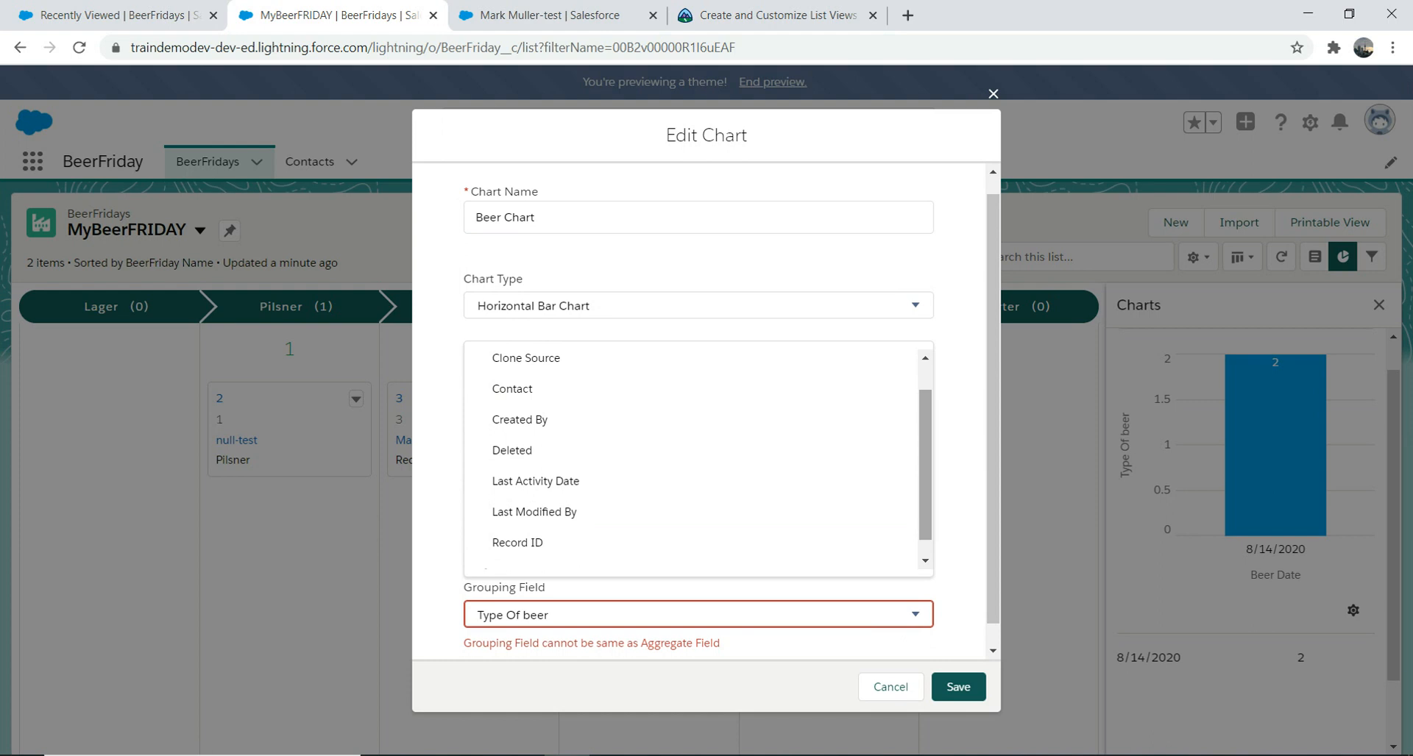
{"action": "left_click", "coordinate": [515, 390]}
{"action": "left_click", "coordinate": [958, 686]}
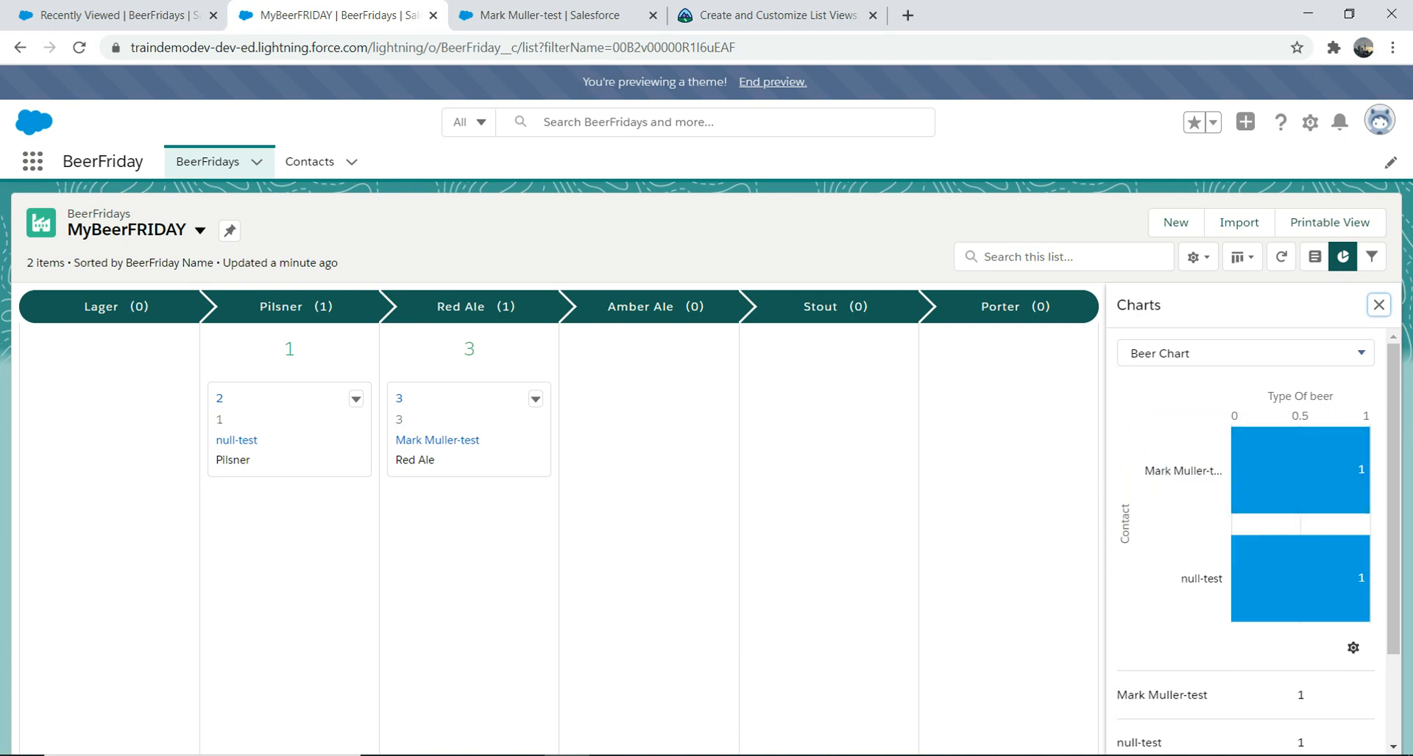
Step: Switch Beer Chart to a donut chart showing a total of 2
{"action": "left_click", "coordinate": [1352, 647]}
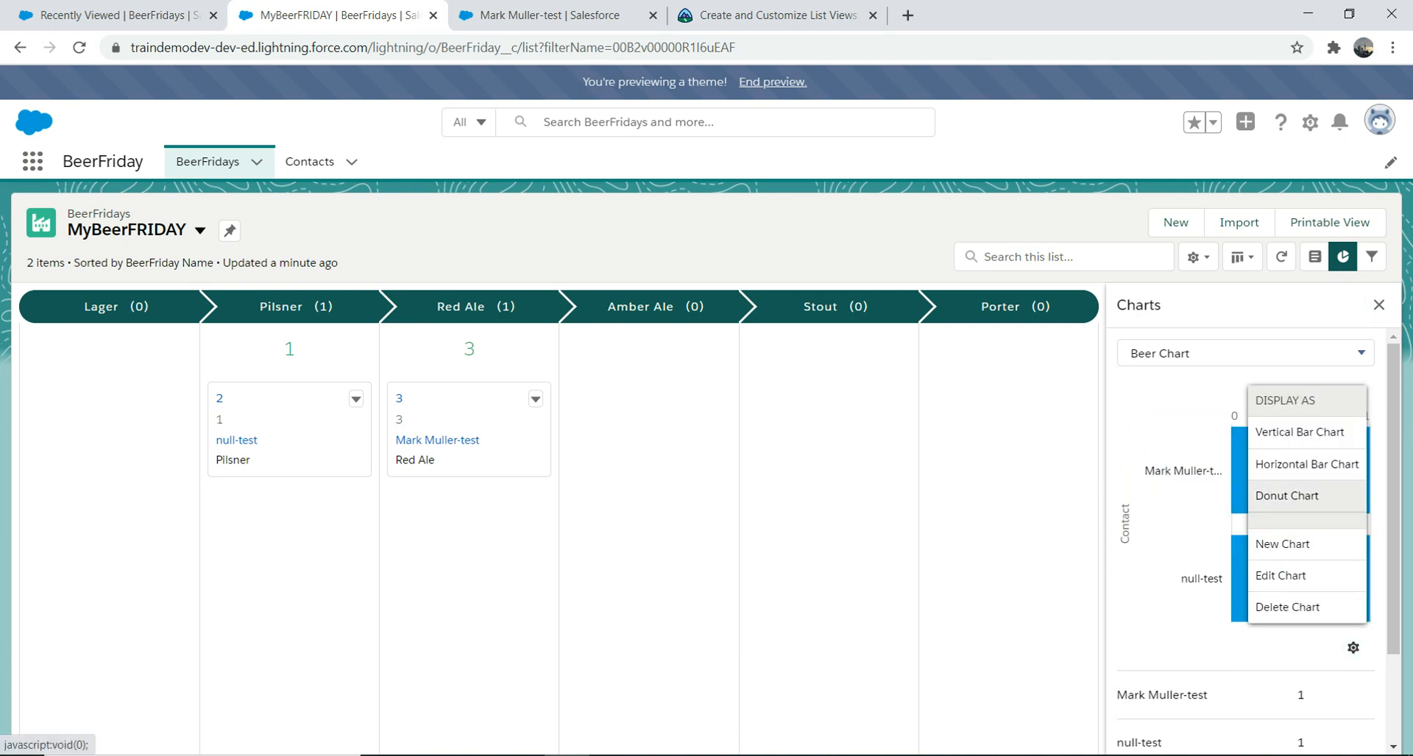
{"action": "left_click", "coordinate": [1287, 496]}
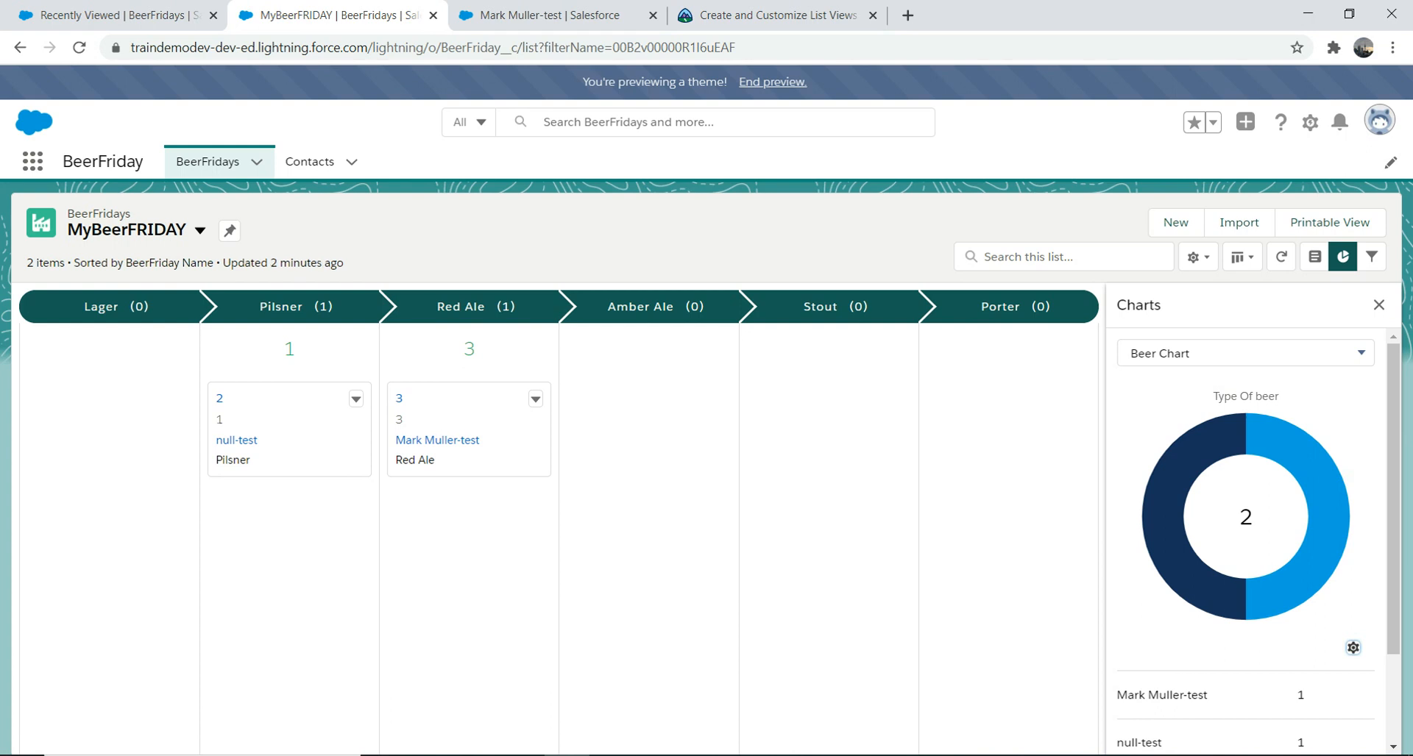
{"action": "mouse_move", "coordinate": [1264, 436]}
Step: Cycle through the contact record, MyBeerFRIDAY, BeerFridays and Trailhead lesson tabs
{"action": "left_click", "coordinate": [552, 14]}
{"action": "left_click", "coordinate": [772, 15]}
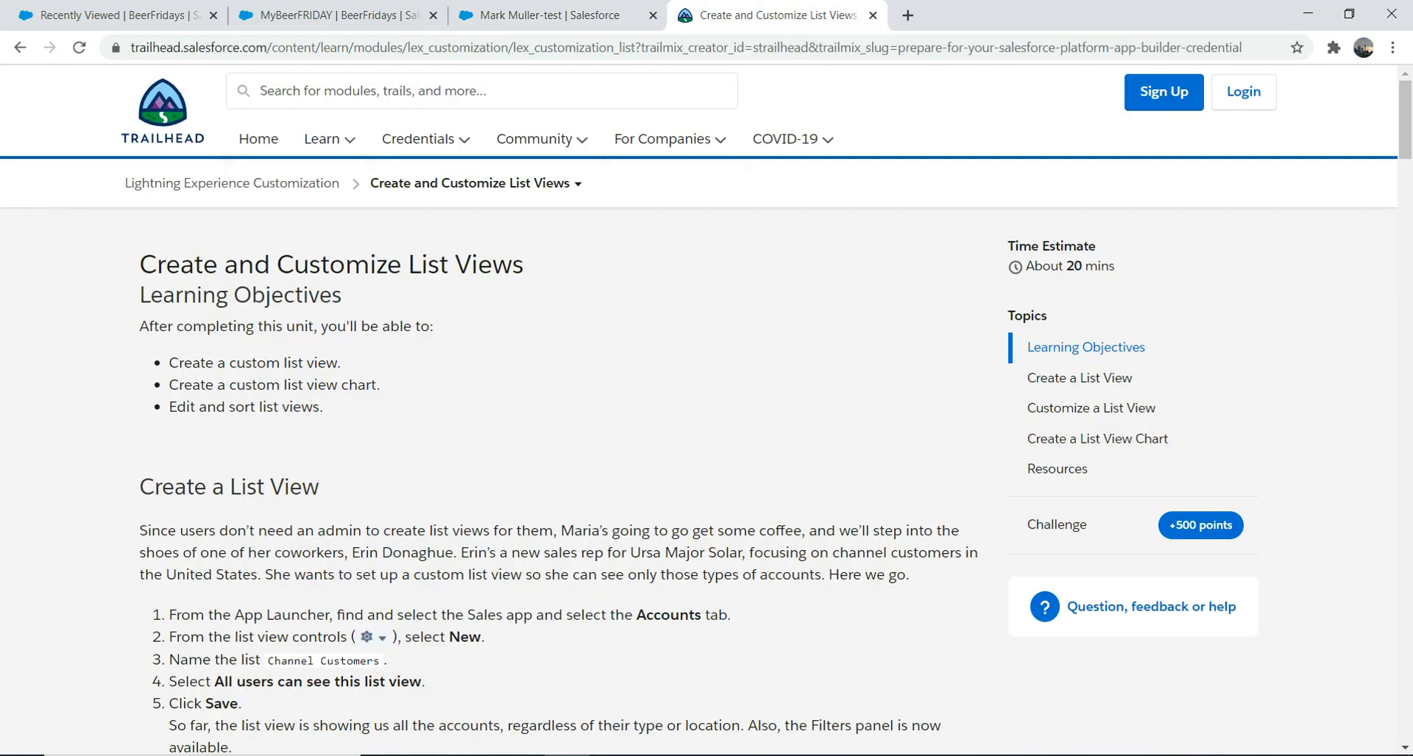
{"action": "left_click", "coordinate": [331, 14]}
{"action": "left_click", "coordinate": [552, 15]}
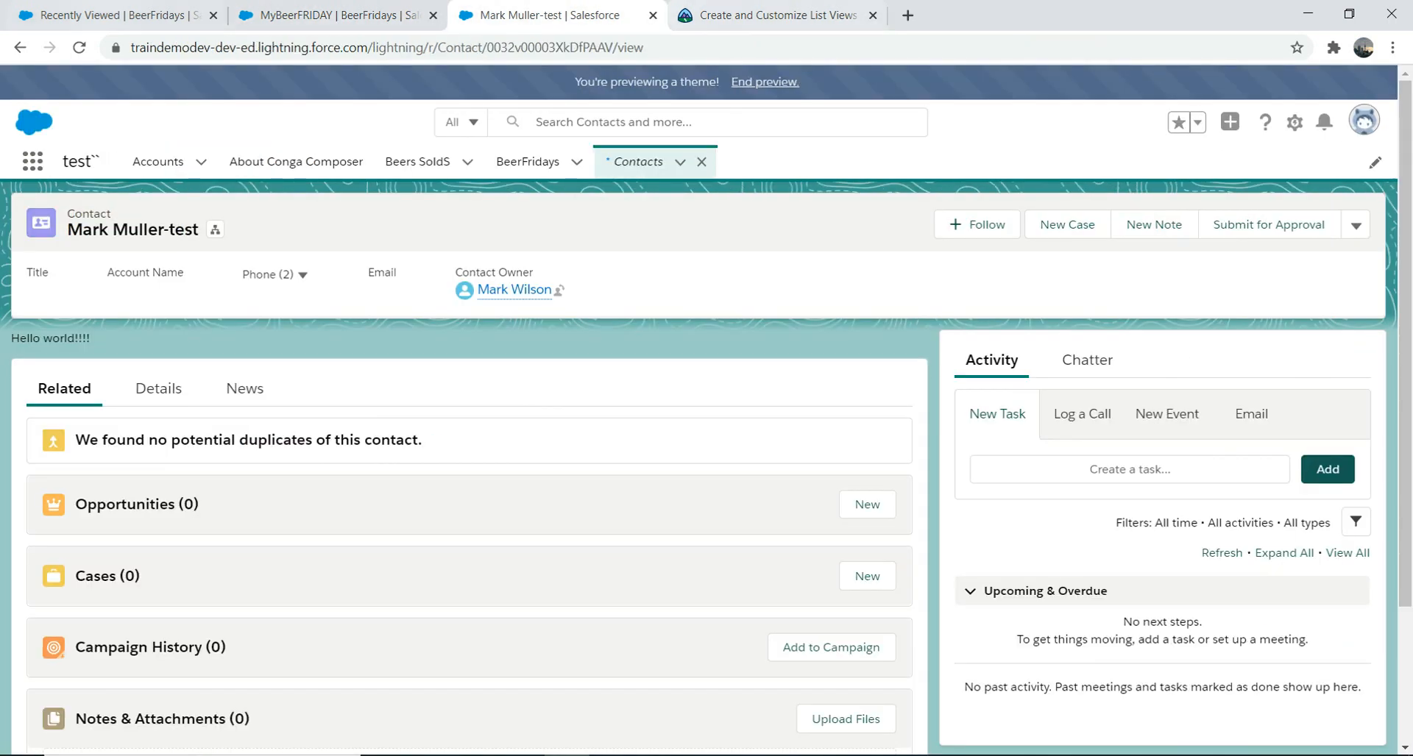
{"action": "left_click", "coordinate": [111, 15]}
{"action": "left_click", "coordinate": [772, 14]}
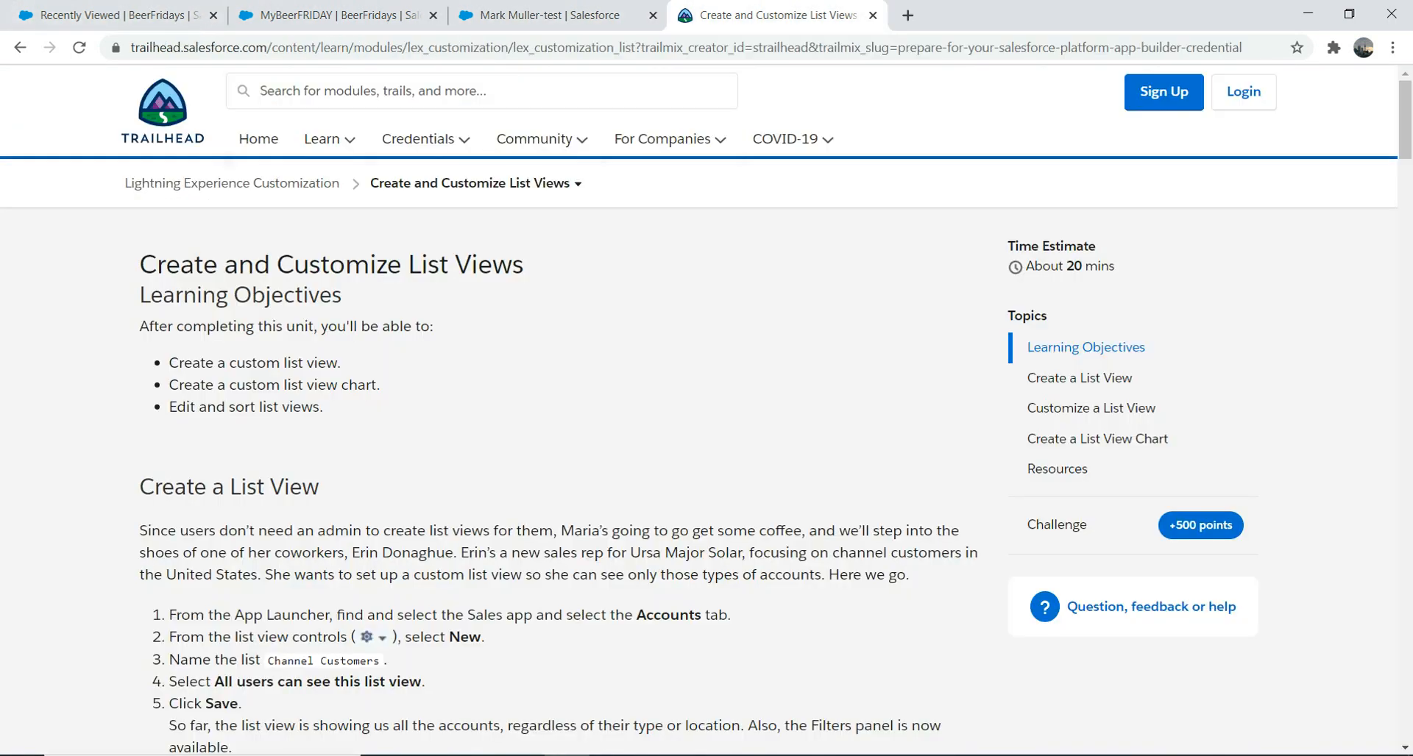
Step: Reopen the Create and Customize List Views unit to step 6, then return to the contact record
{"action": "left_click", "coordinate": [20, 47]}
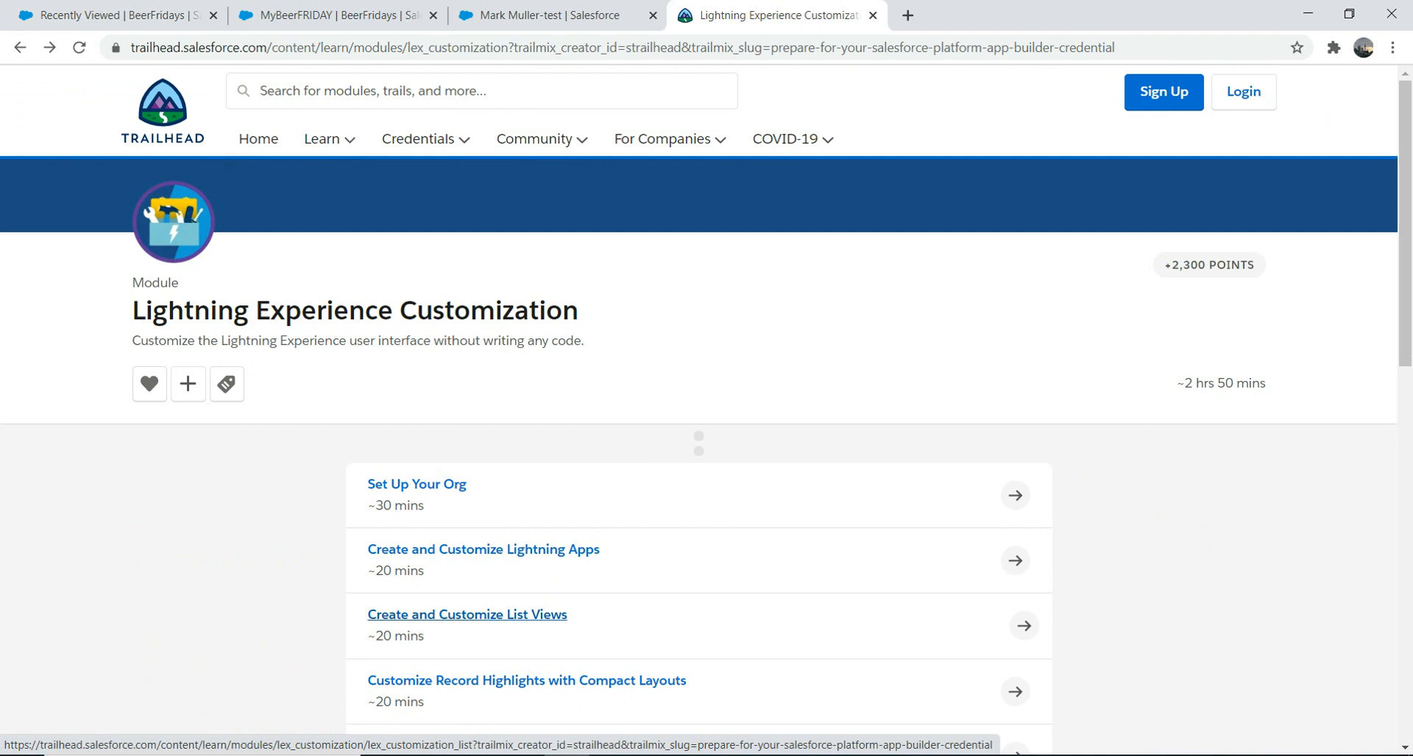
{"action": "left_click", "coordinate": [467, 614]}
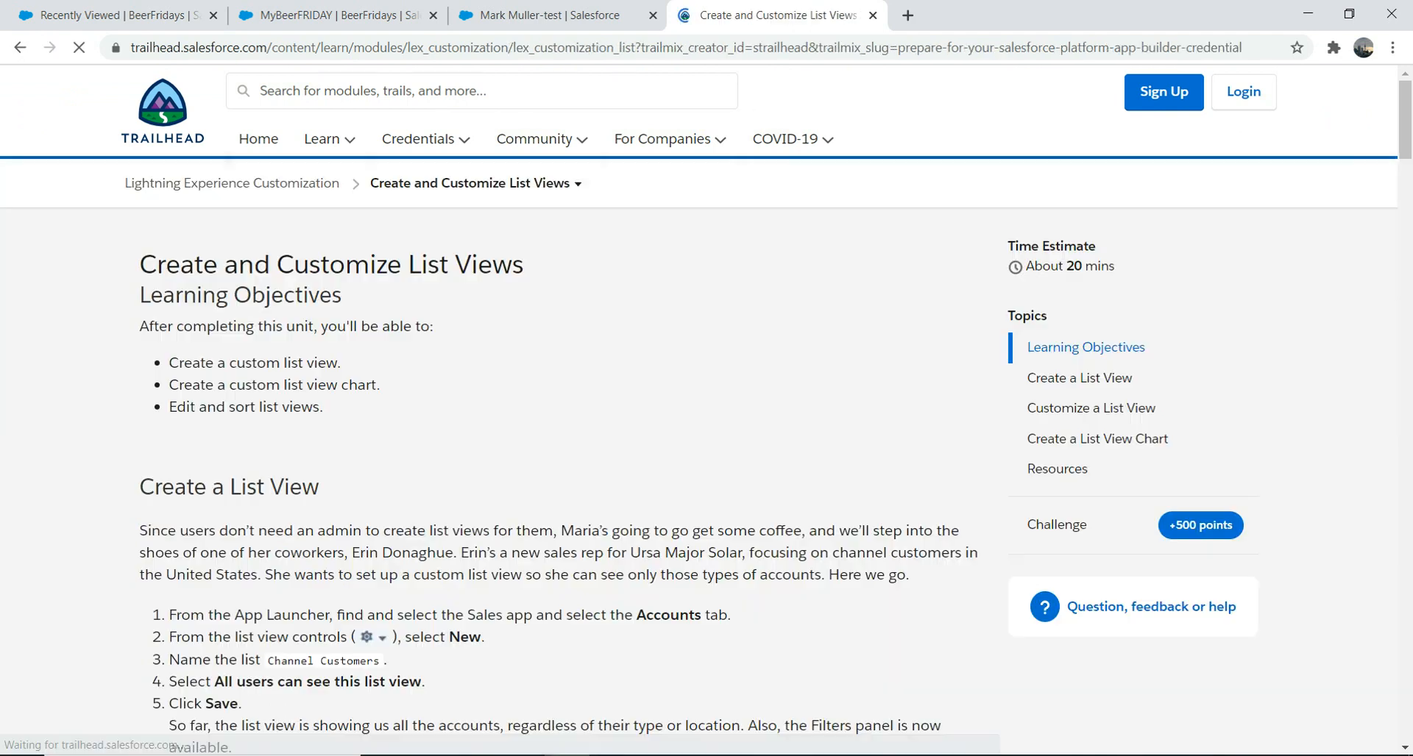
{"action": "left_click_drag", "start_coordinate": [1405, 120], "coordinate": [1405, 221]}
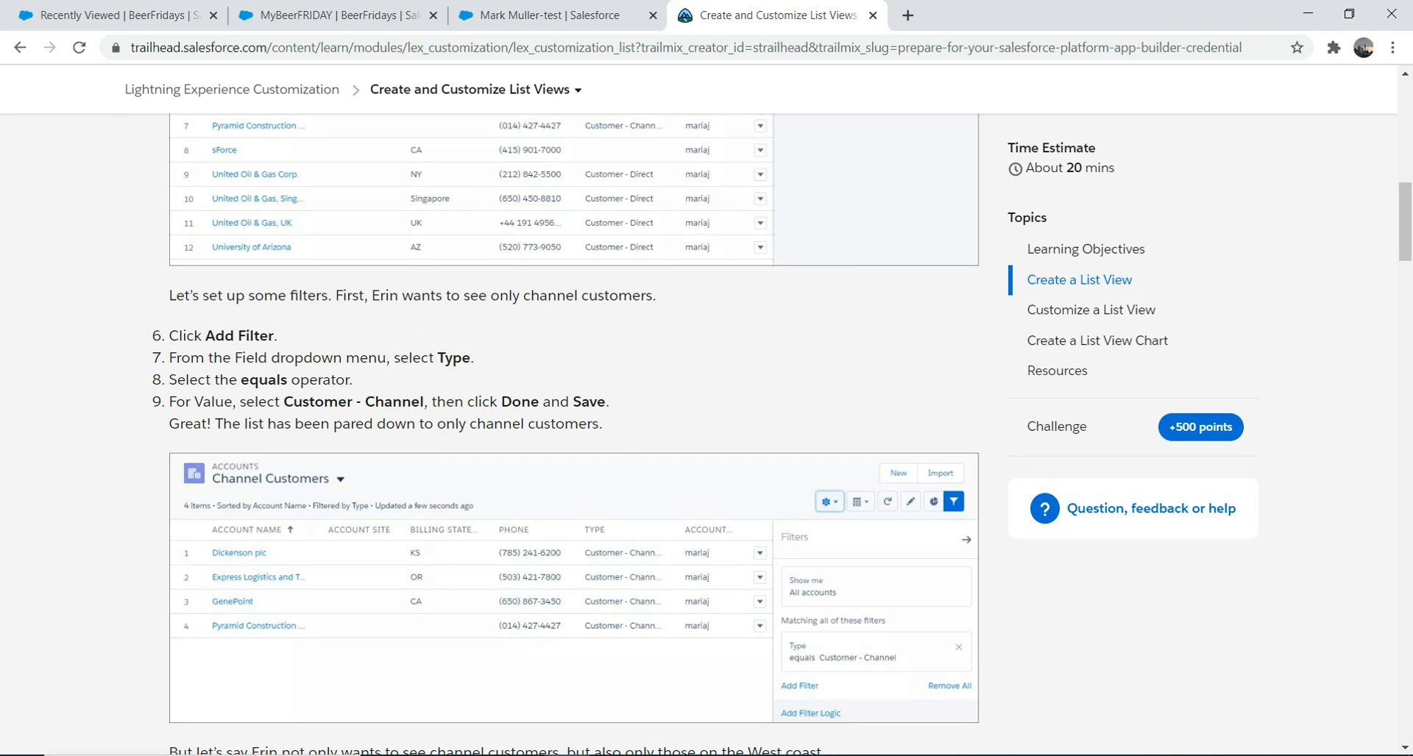
{"action": "left_click", "coordinate": [548, 14]}
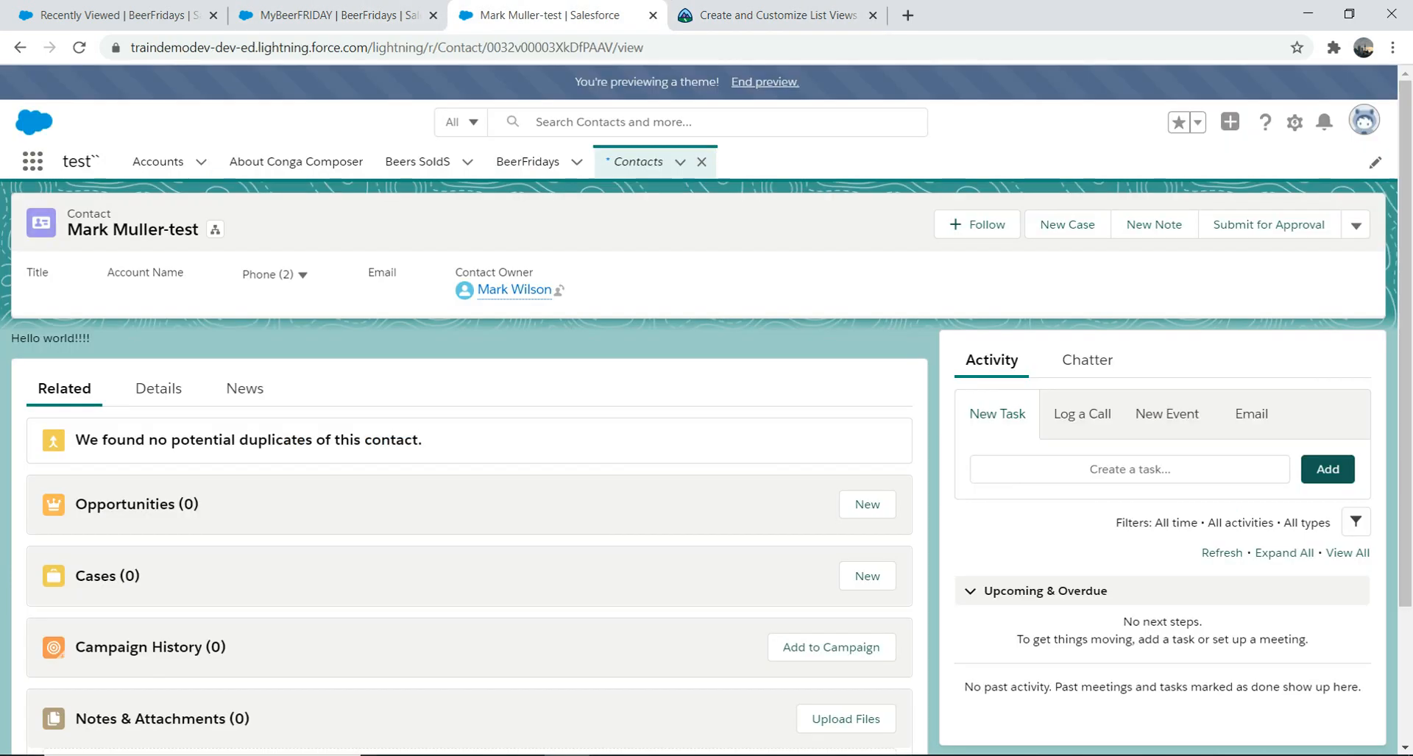